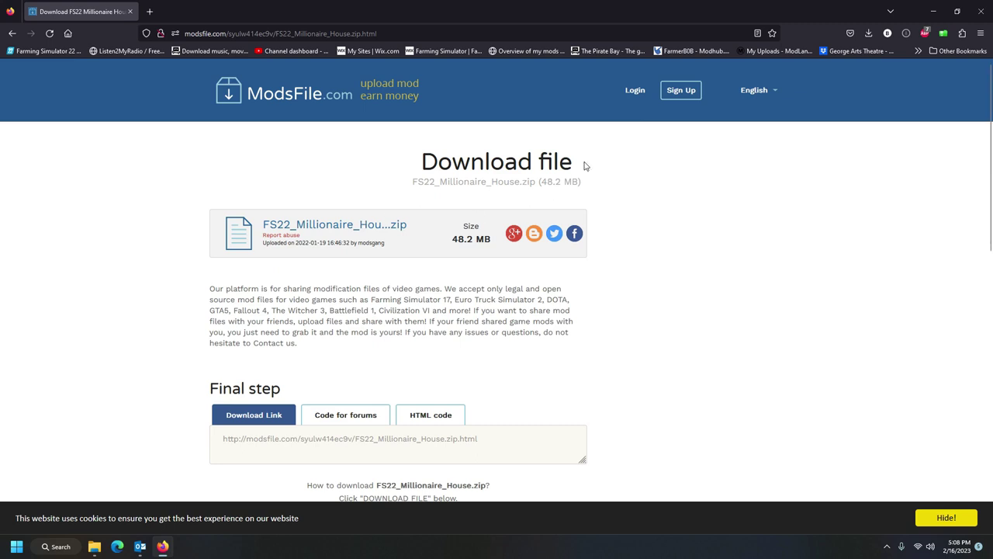
Step: Check the browser's recent downloads, then switch to File Explorer and inspect the FS22_noMansLand folder inside mods
left_click(868, 33)
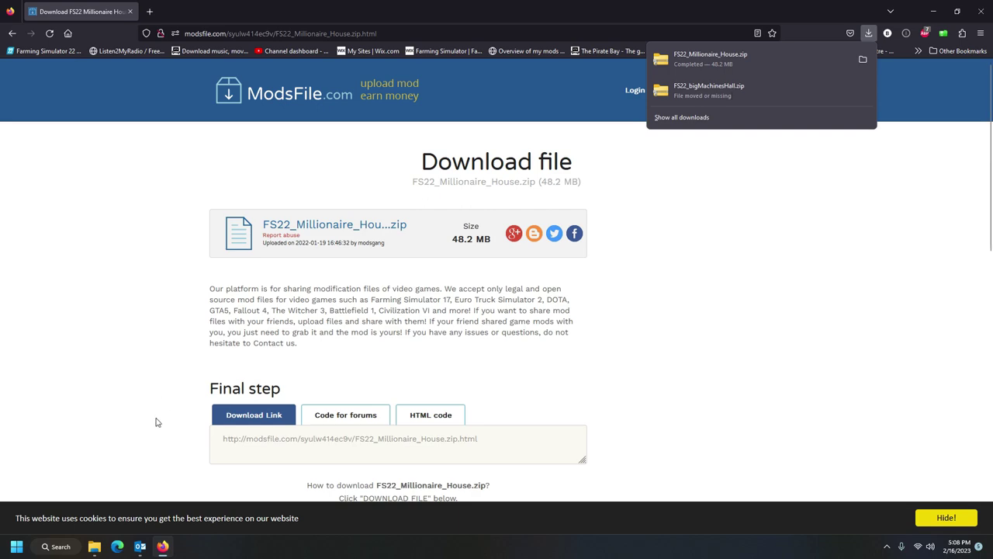
mouse_move(94, 547)
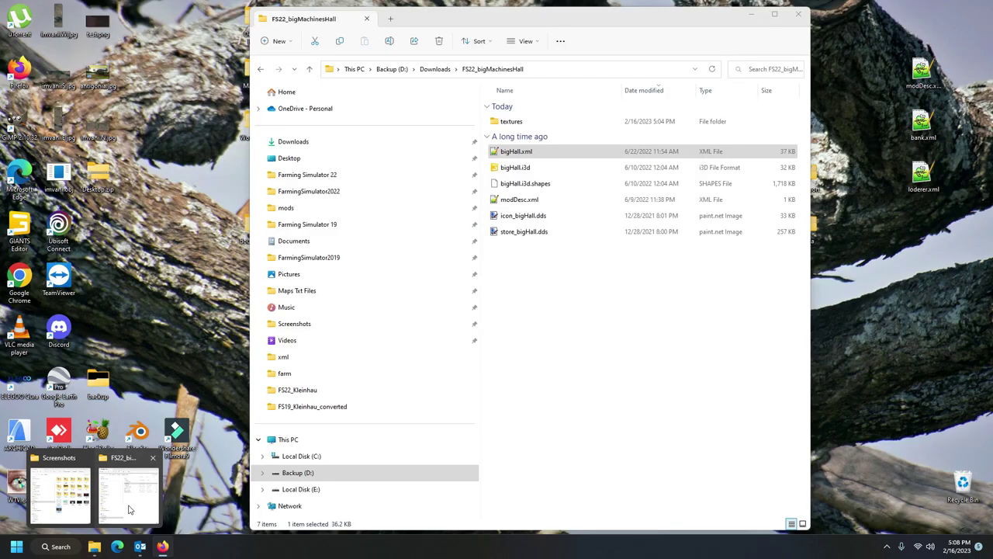
left_click(129, 500)
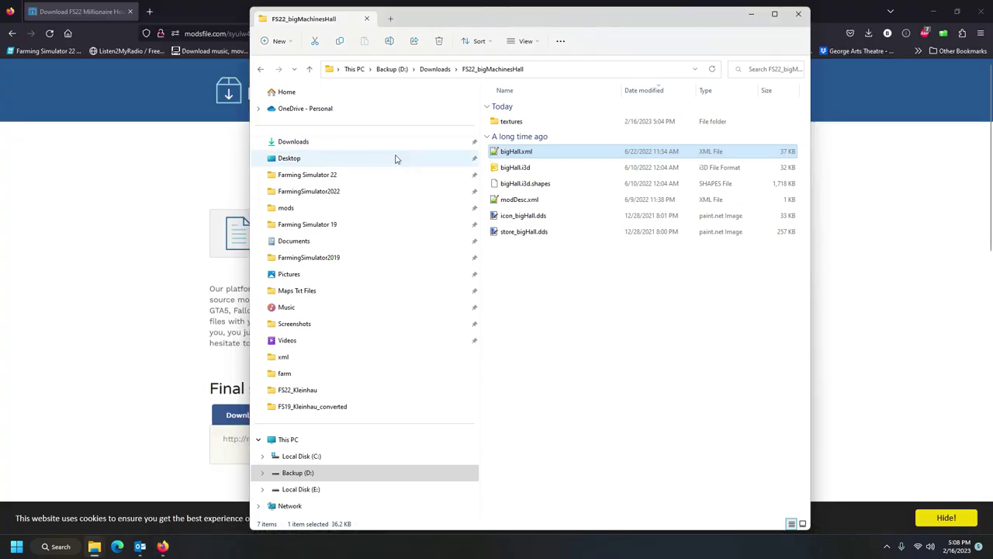
left_click(289, 208)
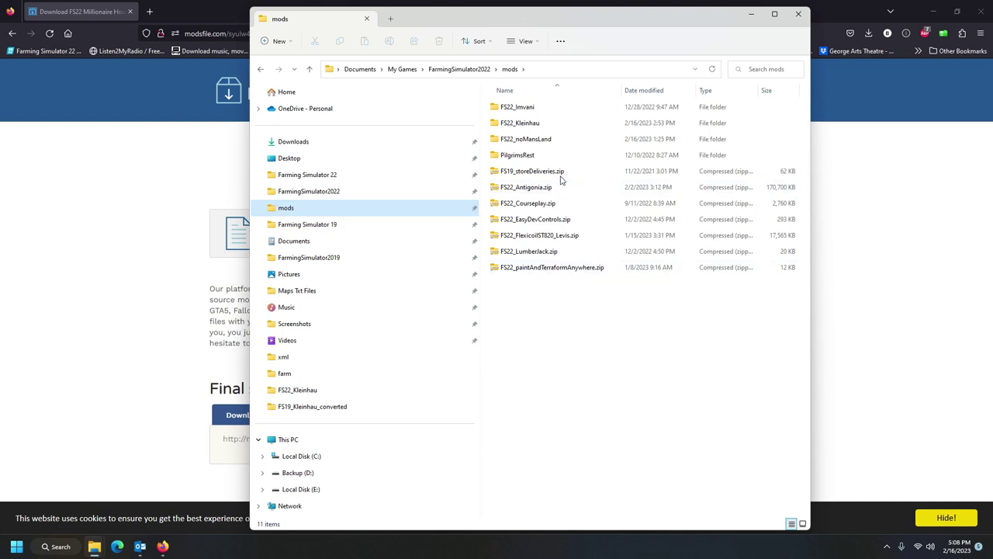
double_click(551, 142)
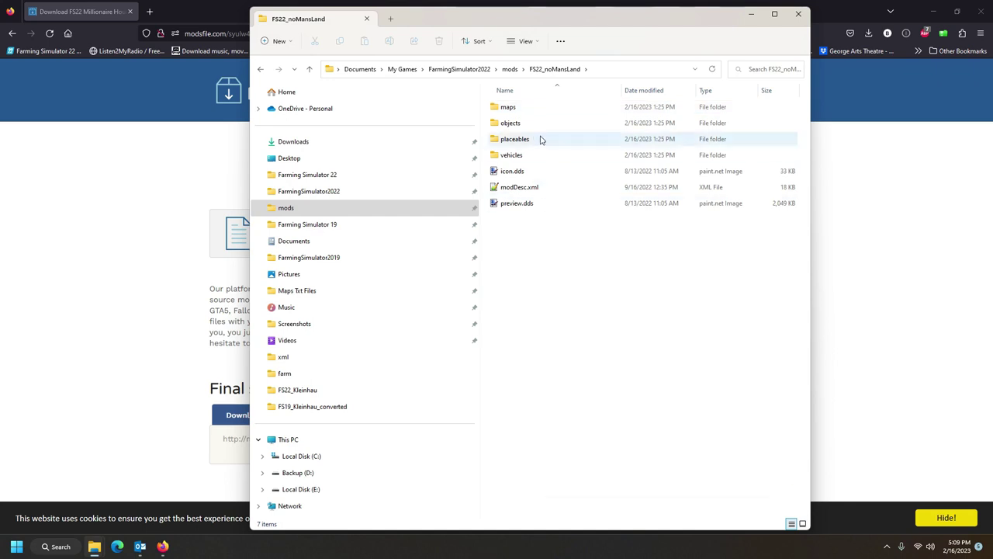
left_click(510, 70)
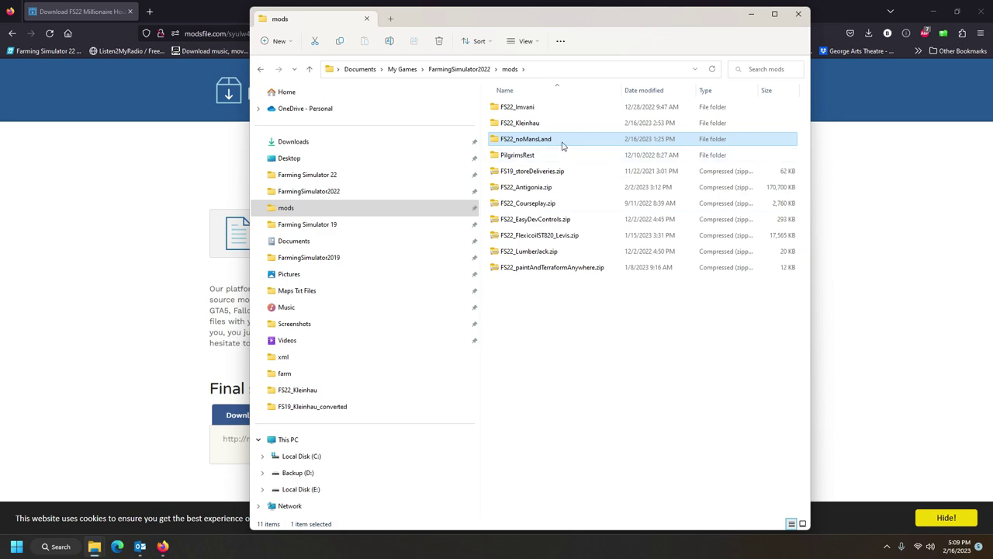
Step: Move FS22_Millionaire_House.zip and FS22_bigMachinesHall.zip from Downloads into the mods folder and locate both files there
left_click_drag(610, 17, 515, 28)
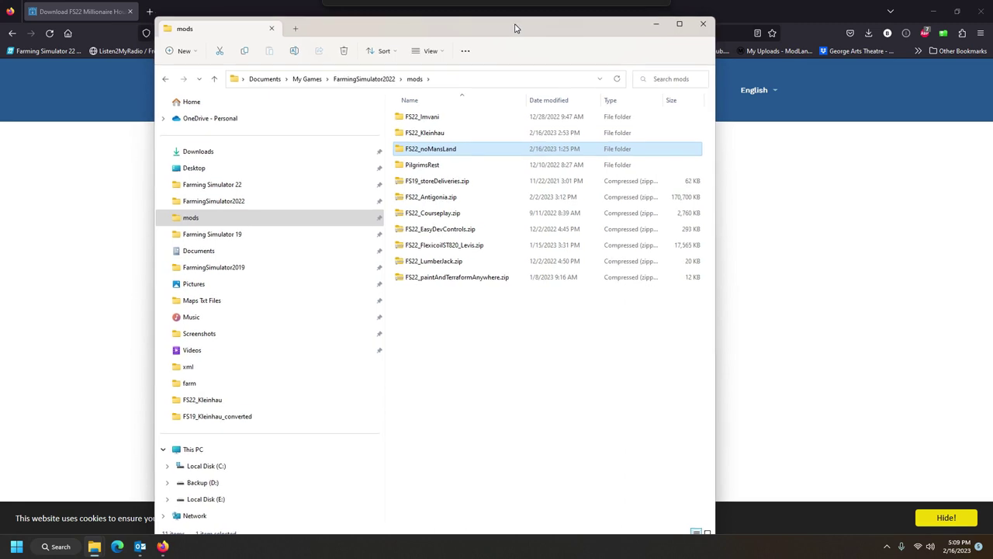
left_click(295, 29)
left_click(196, 151)
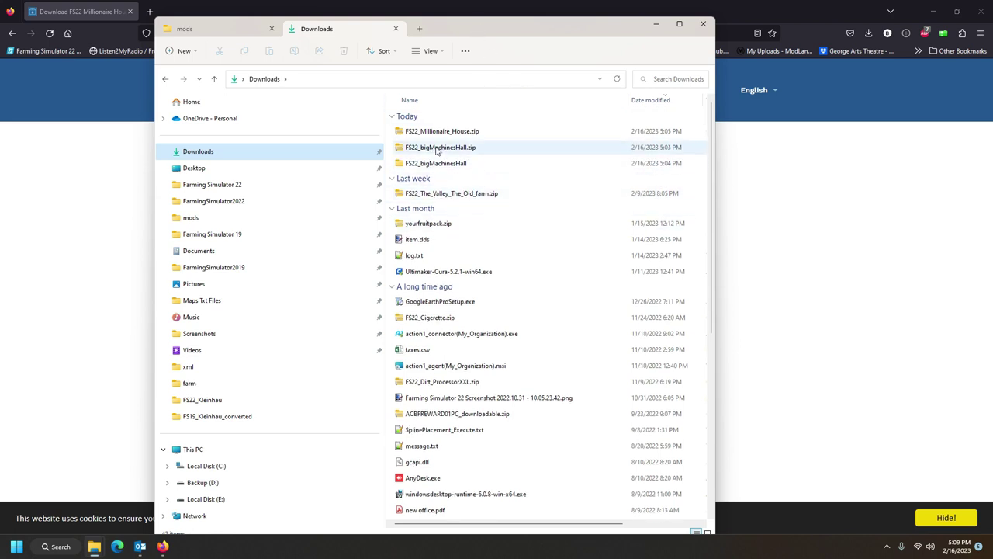
left_click(454, 147)
left_click(441, 135, "ctrl")
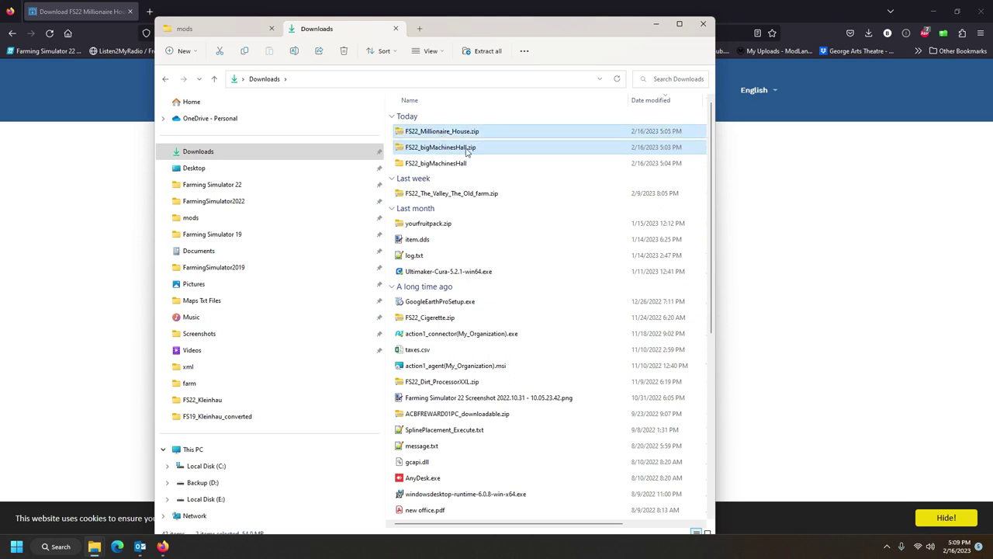
left_click_drag(450, 149, 206, 218)
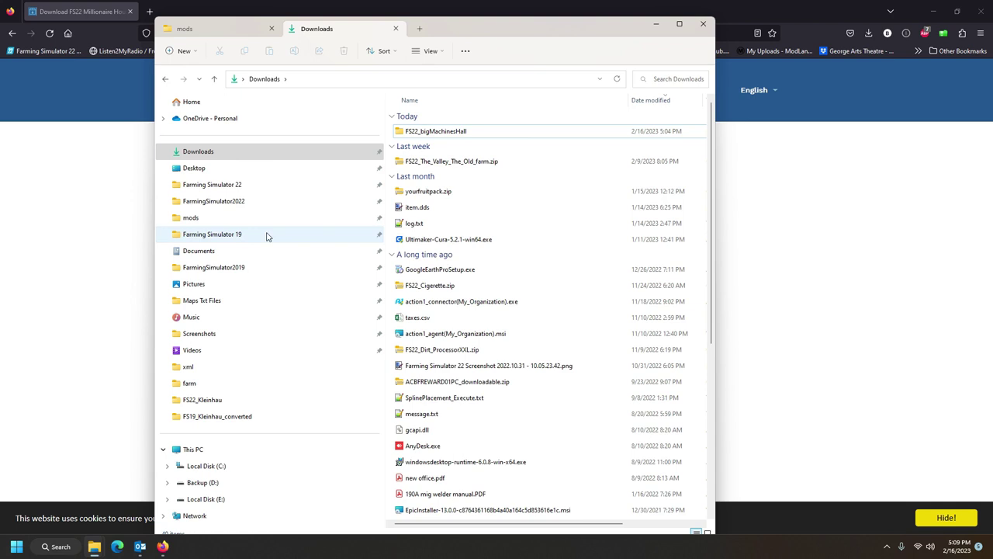
left_click(206, 219)
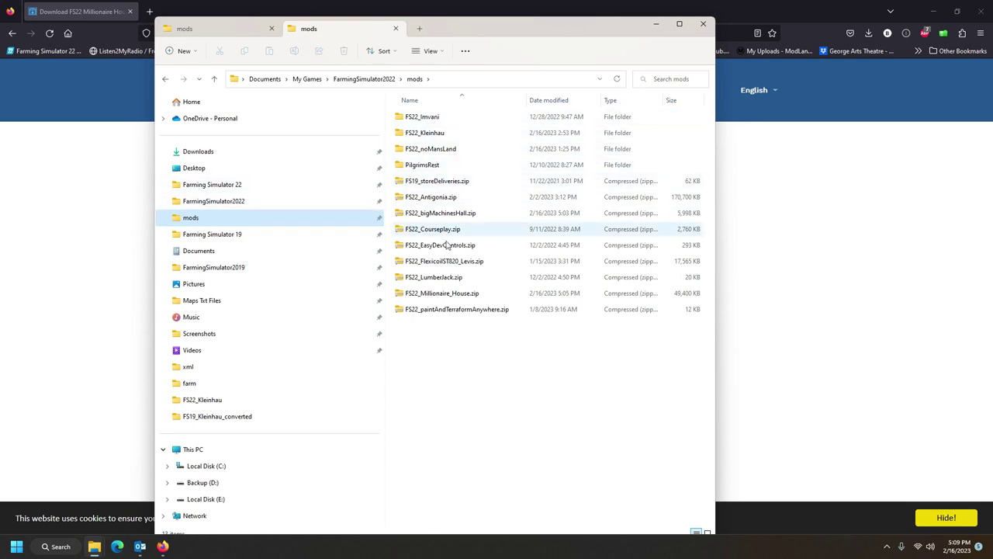
left_click(436, 295)
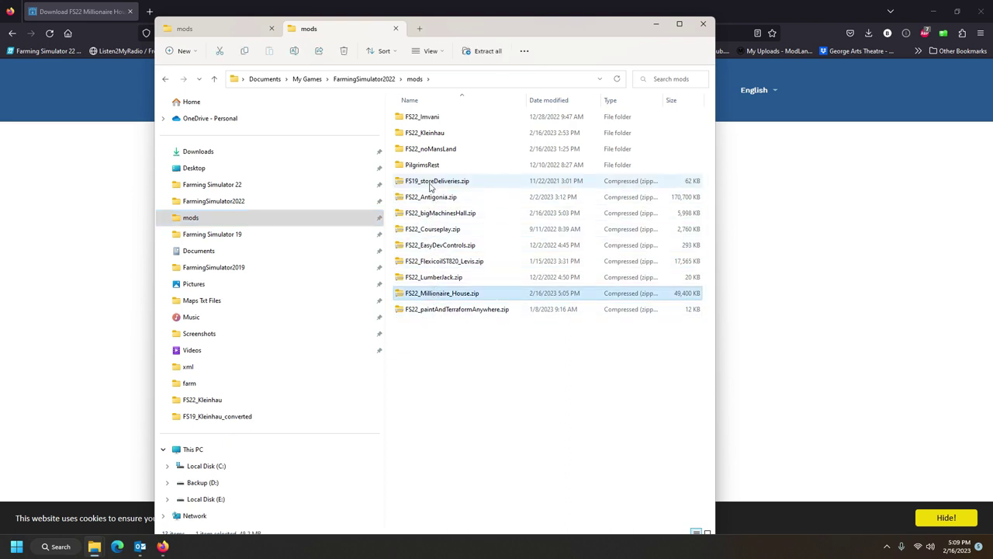
left_click(439, 214)
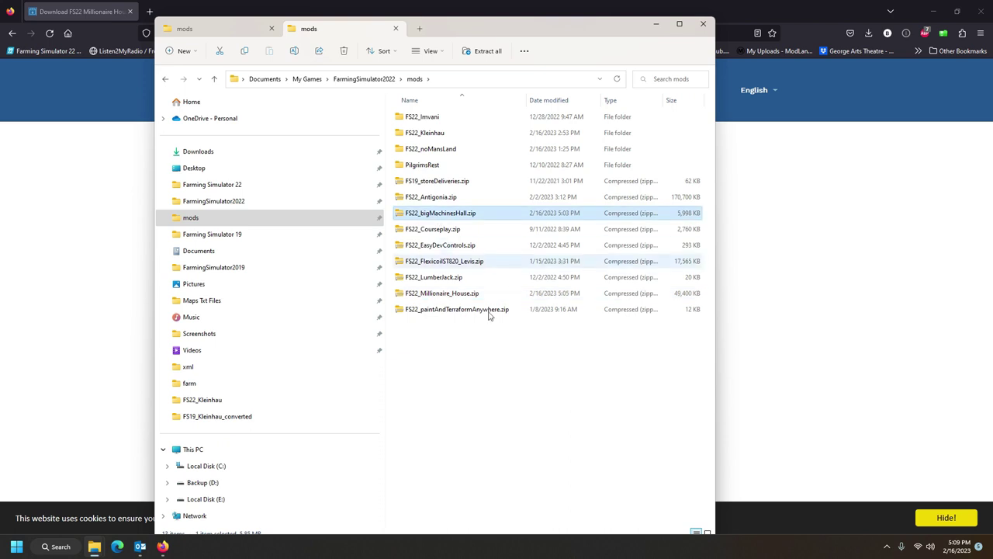
Step: Examine the title entry in modDesc.xml inside FS22_bigMachinesHall.zip, then close the file
double_click(443, 216)
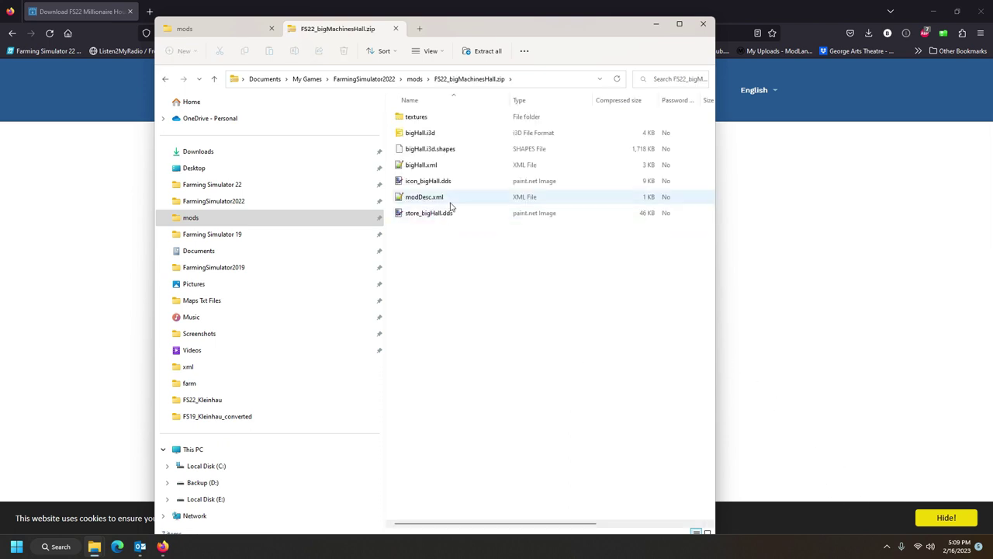
double_click(444, 199)
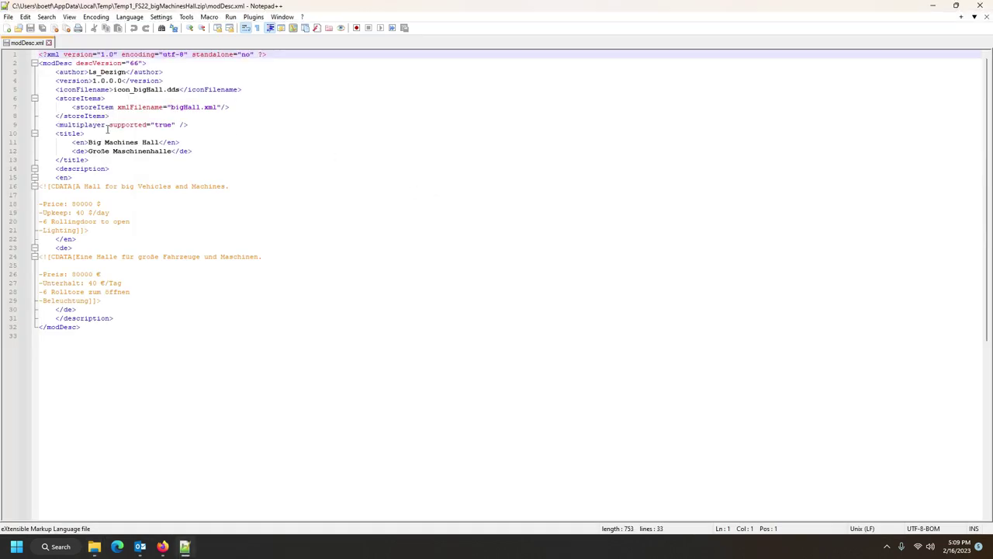
left_click(70, 134)
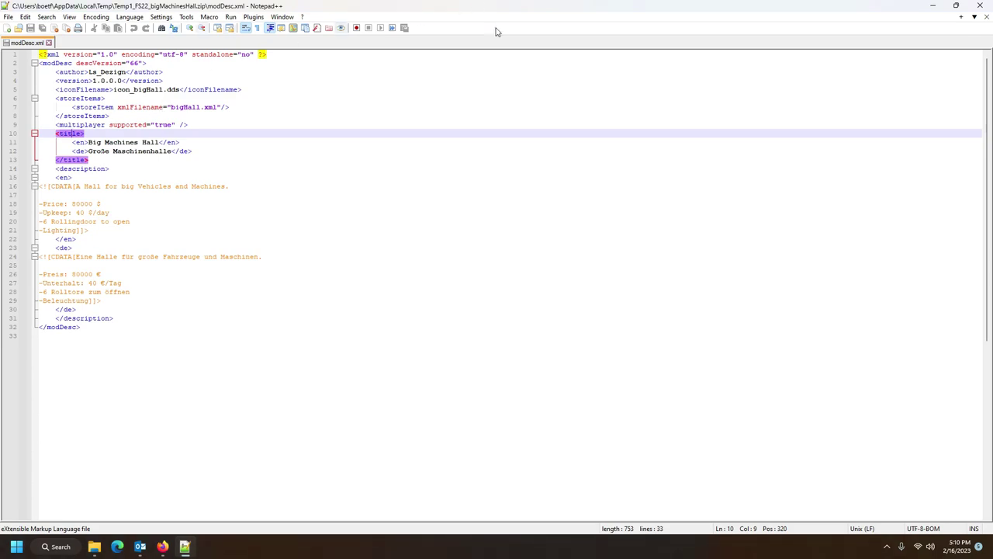
left_click(984, 18)
left_click(979, 5)
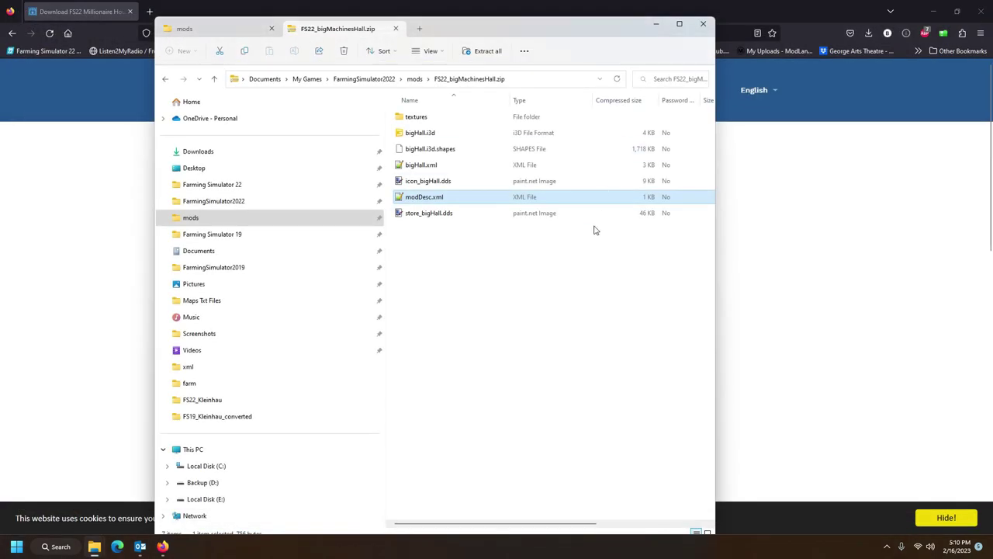
Step: Examine the store category in bigHall.xml from the same archive, then close the file
double_click(455, 168)
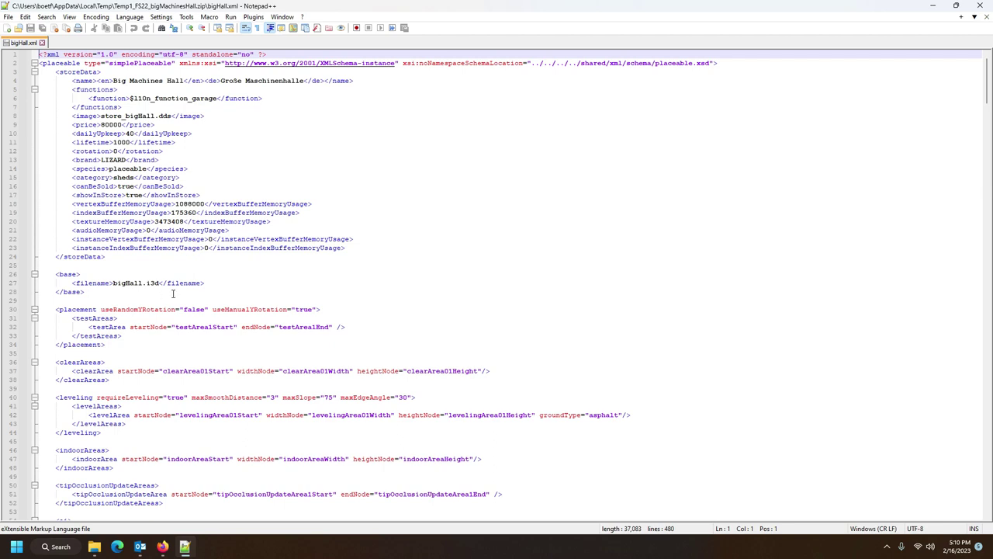
left_click(123, 178)
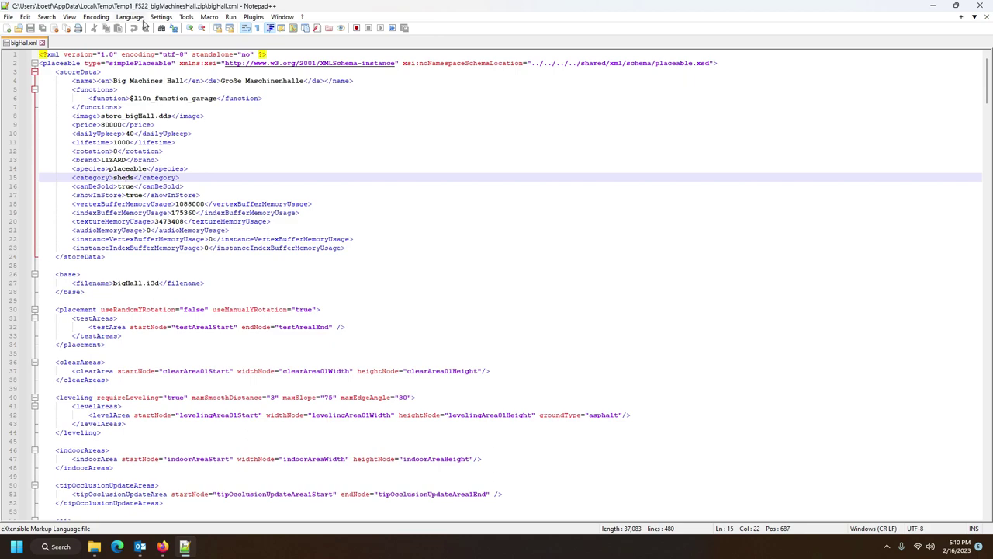
left_click(986, 16)
left_click(979, 6)
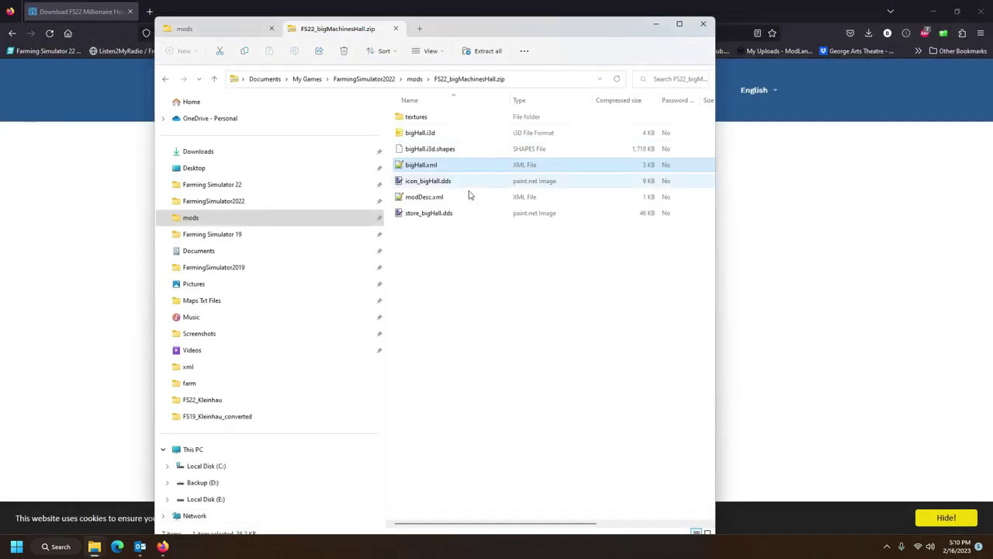
Step: Examine the species and category entries in house.xml inside FS22_Millionaire_House.zip, then close the file
left_click(414, 78)
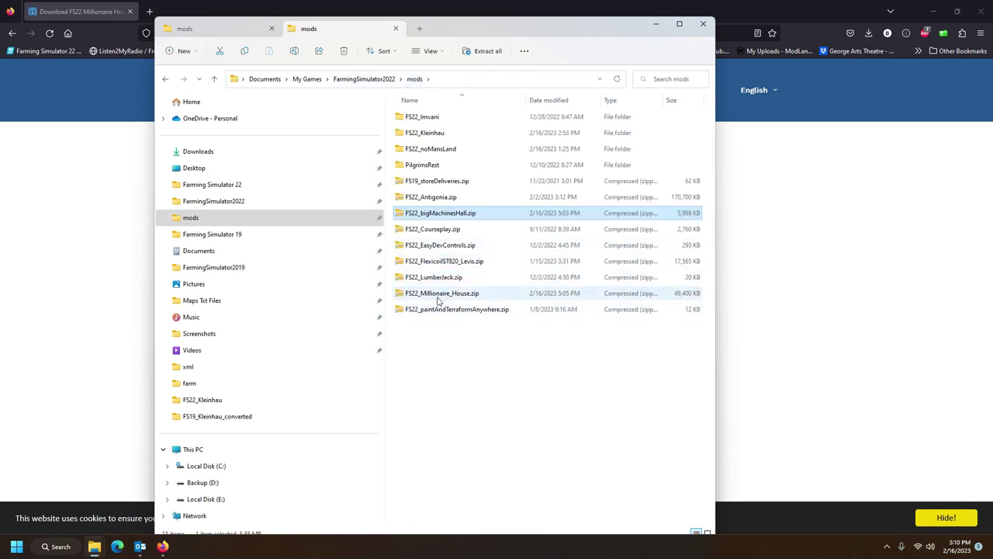
double_click(437, 295)
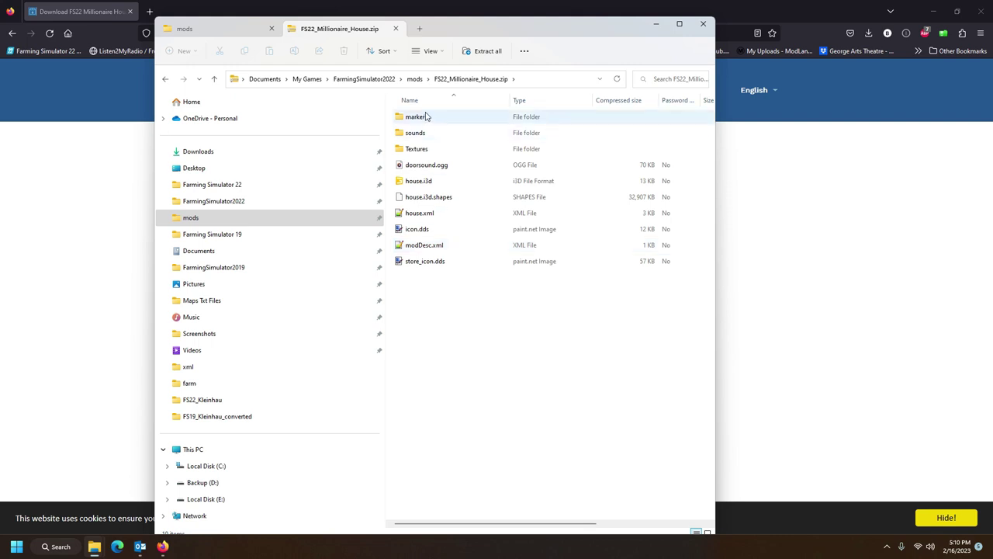
double_click(443, 214)
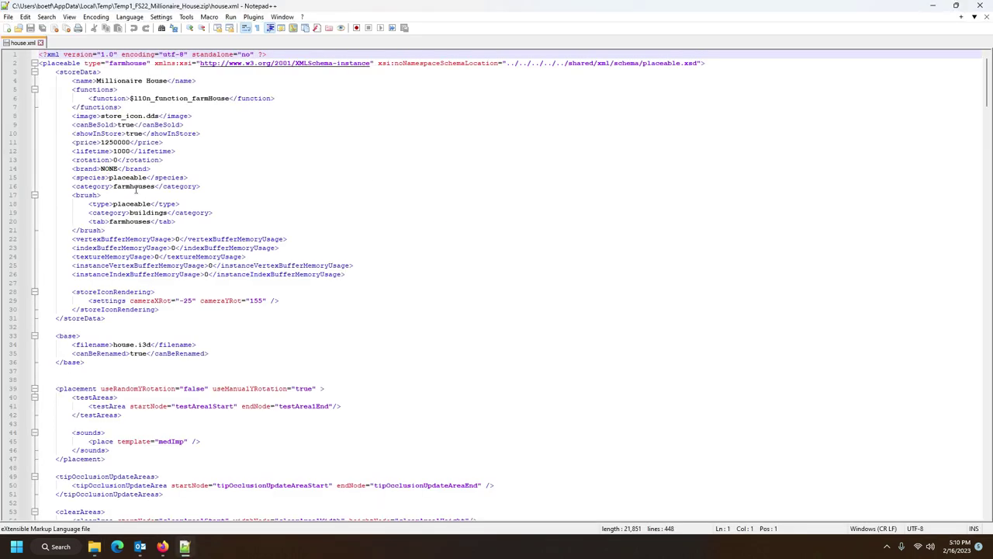
left_click(126, 178)
left_click(130, 187)
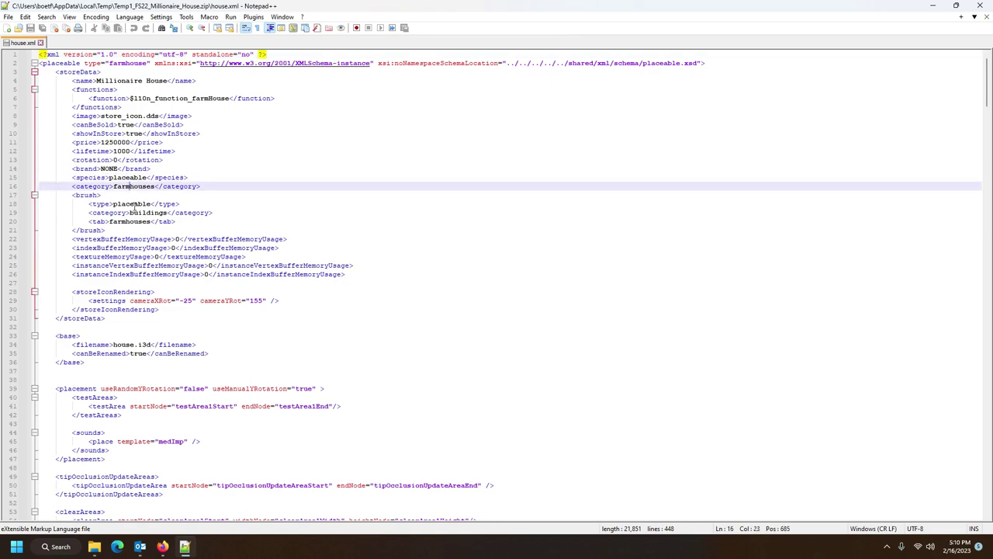
left_click(986, 16)
left_click(984, 5)
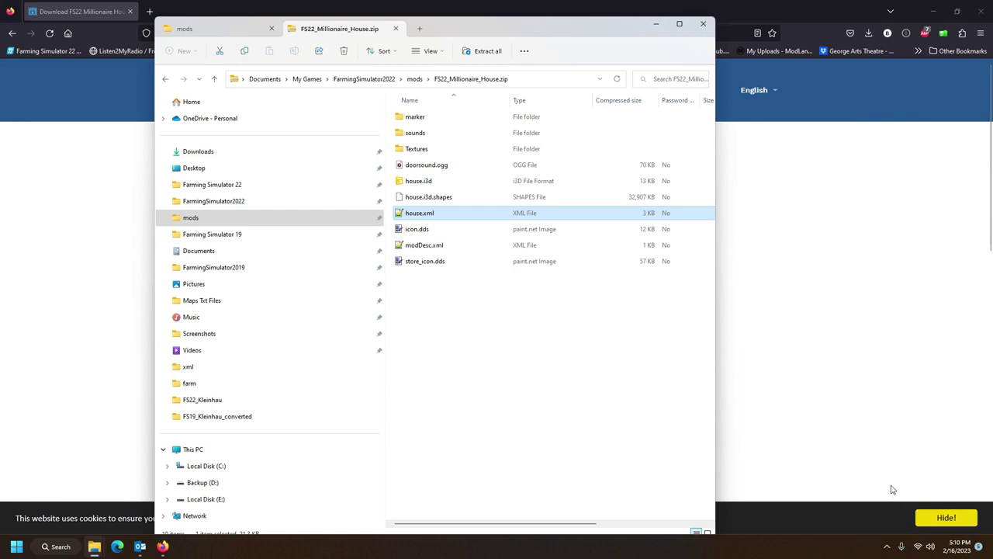
Step: Launch Farming Simulator 22 through Steam and skip the intro to reach the game's main menu
left_click(885, 548)
right_click(865, 497)
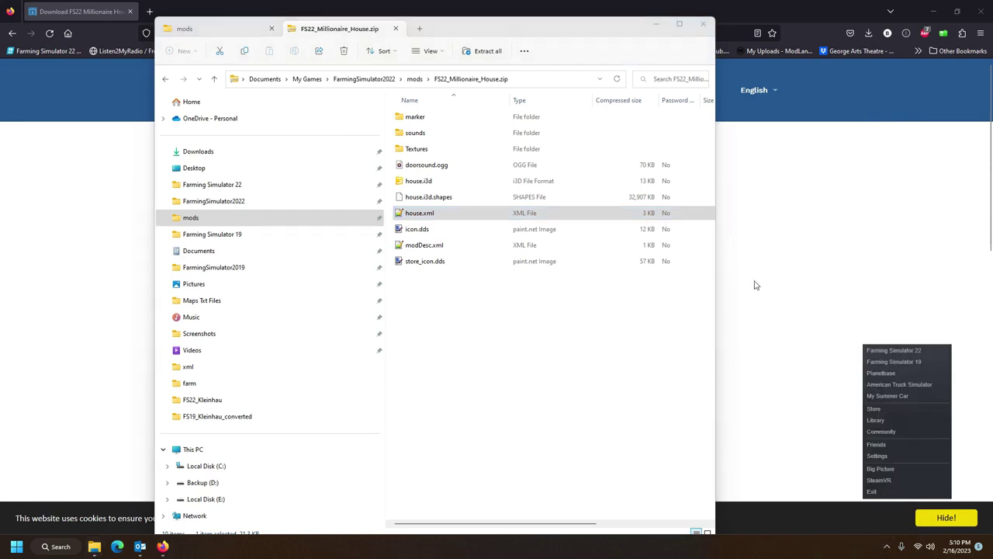
left_click(893, 351)
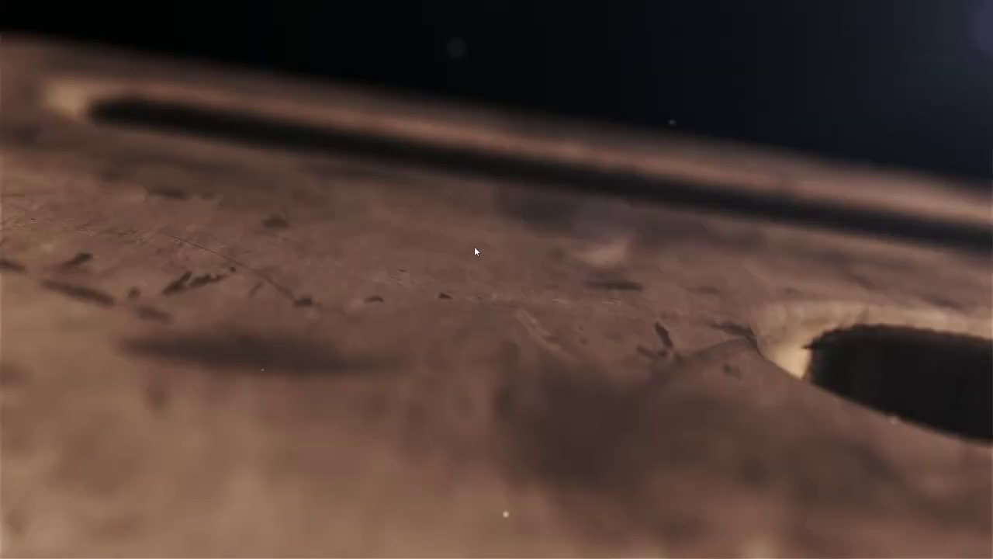
left_click(474, 246)
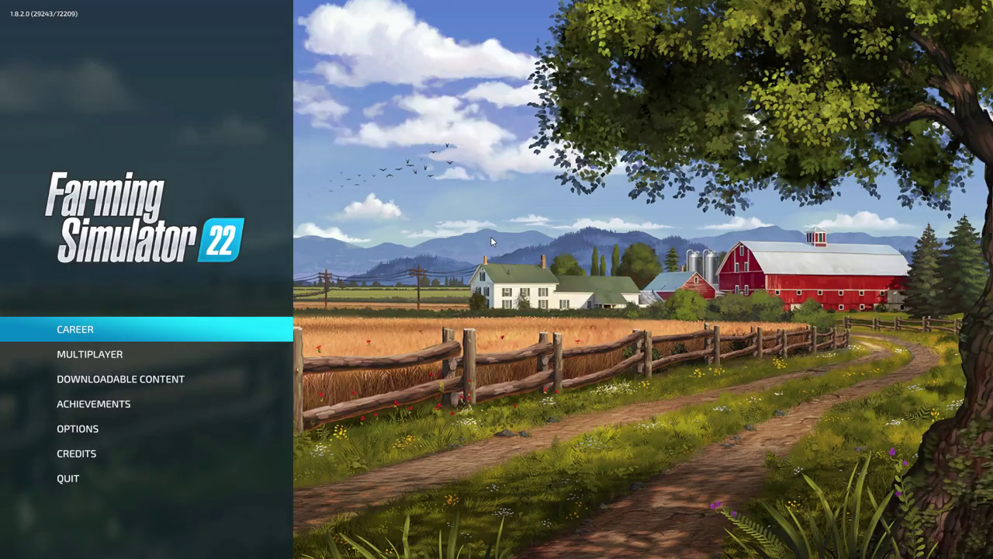
Step: Start a new career in the first empty save slot on the No Mans Land map and enter the game
left_click(242, 335)
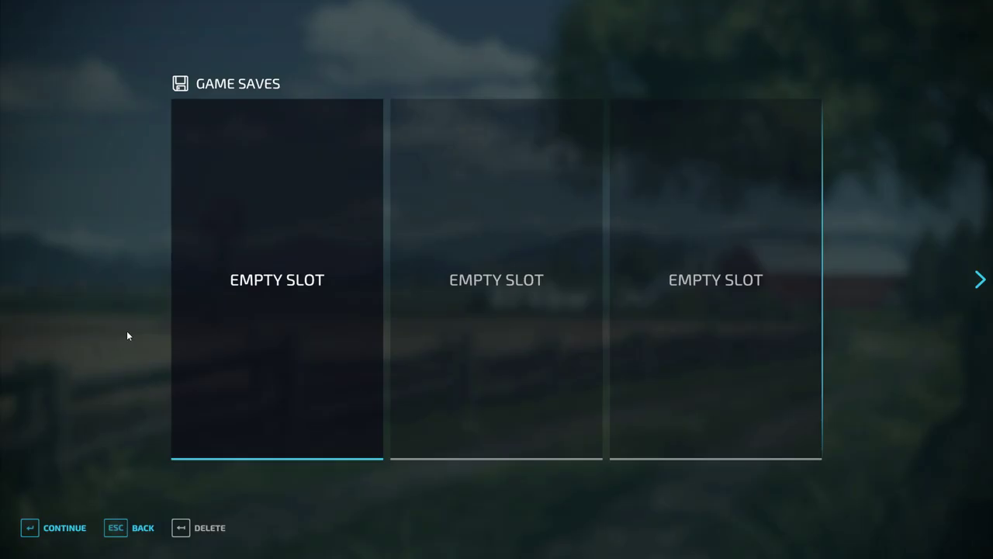
left_click(259, 338)
left_click(282, 313)
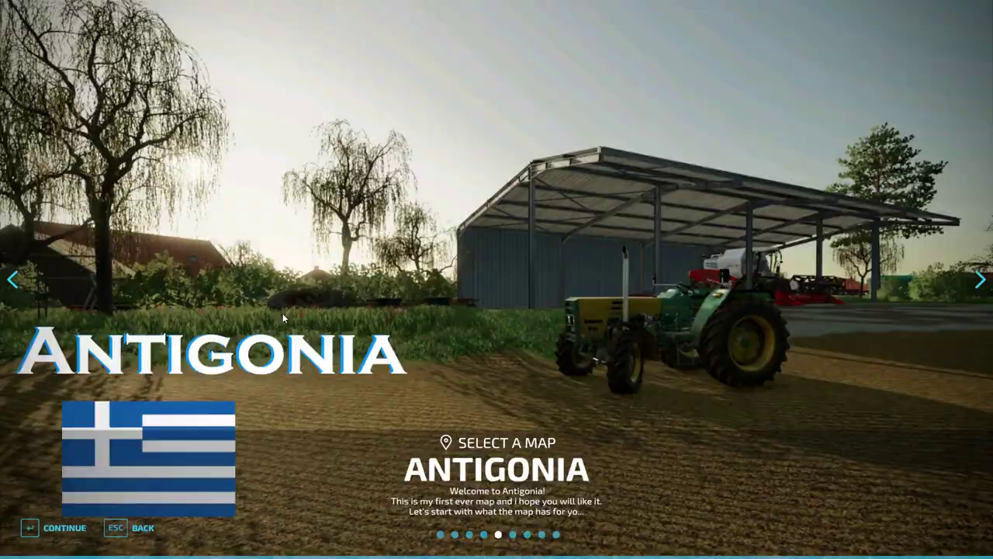
key("Right")
key("Right")
key("Right")
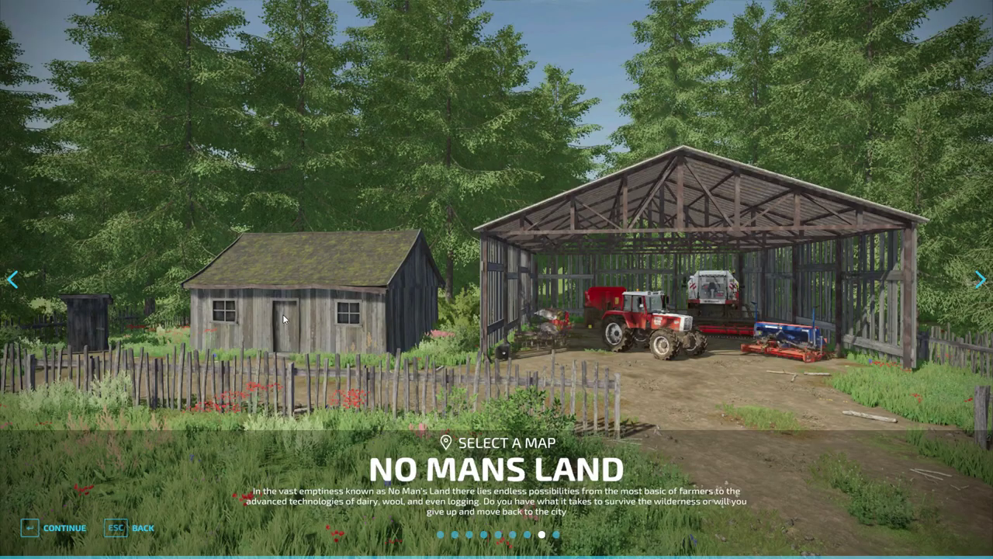
left_click(45, 527)
left_click(39, 532)
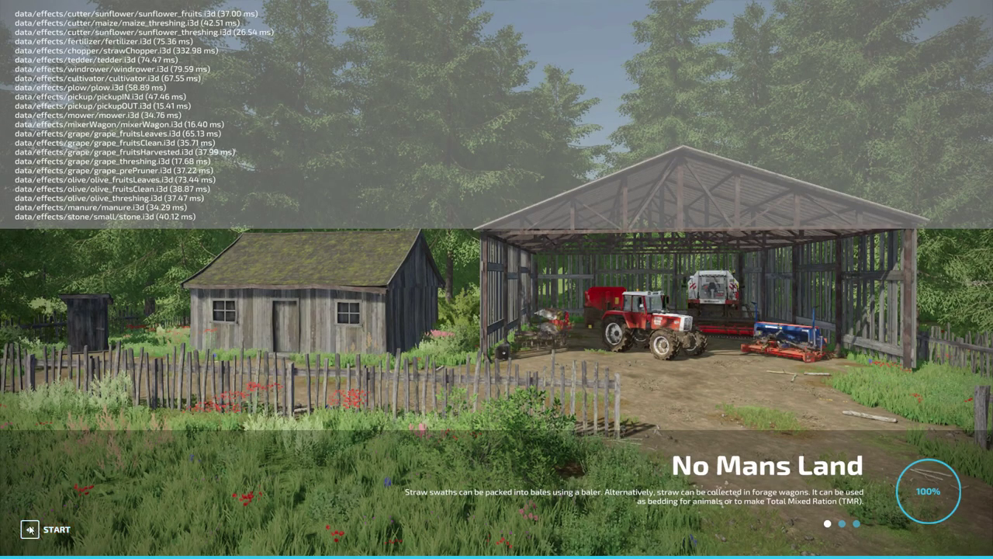
key("Return")
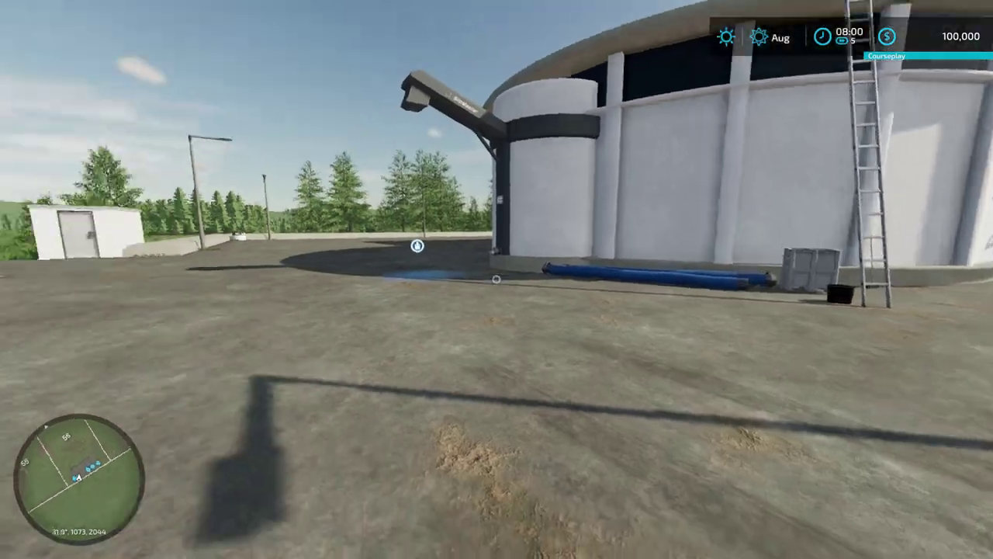
key("Escape")
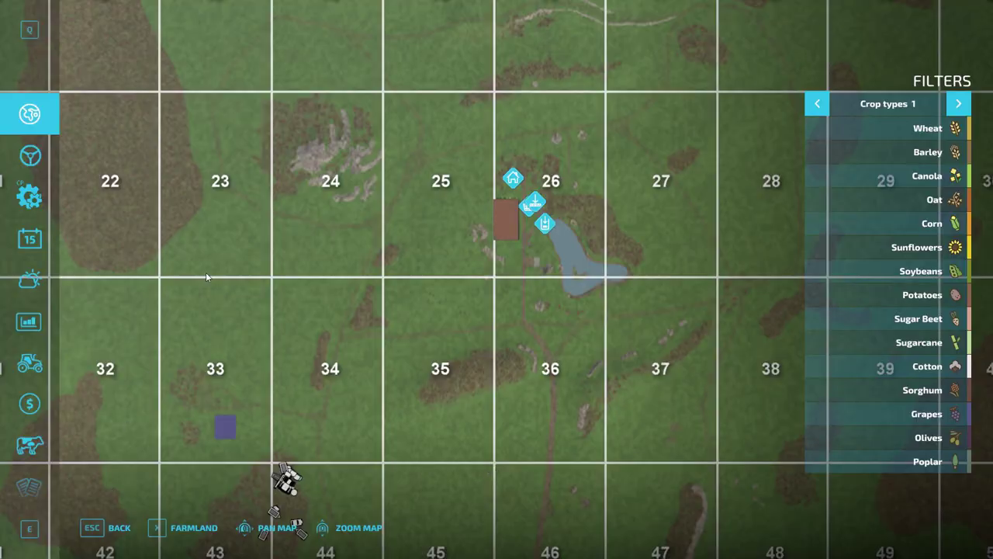
scroll(206, 276, "down", 1)
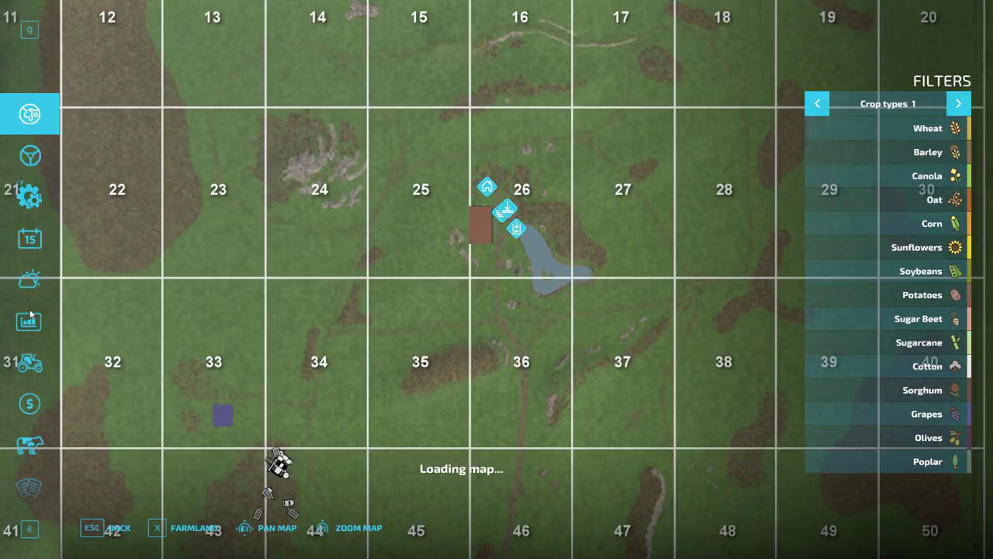
key("Escape")
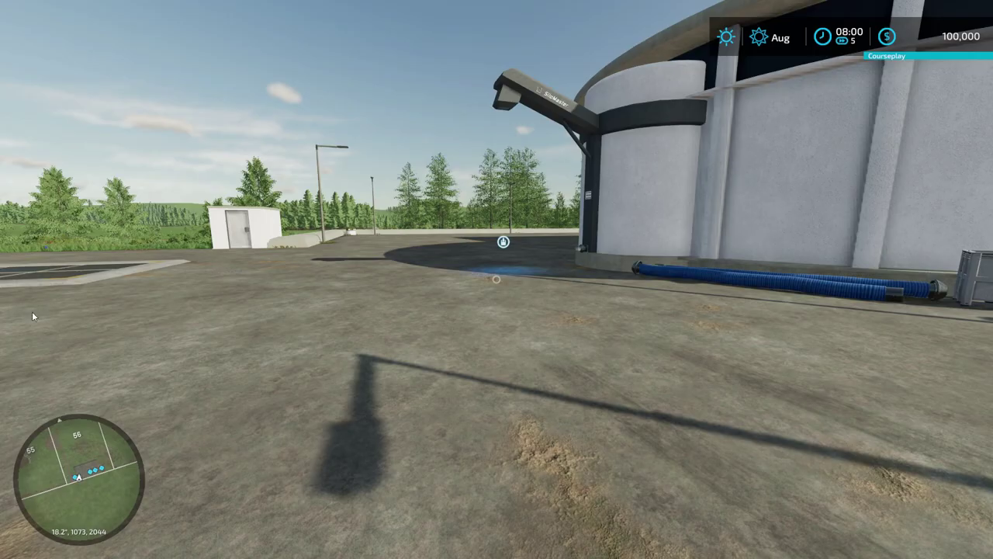
Step: Enter construction mode from the store and choose the Big Machines Hall mod among the sheds for placement
key("p")
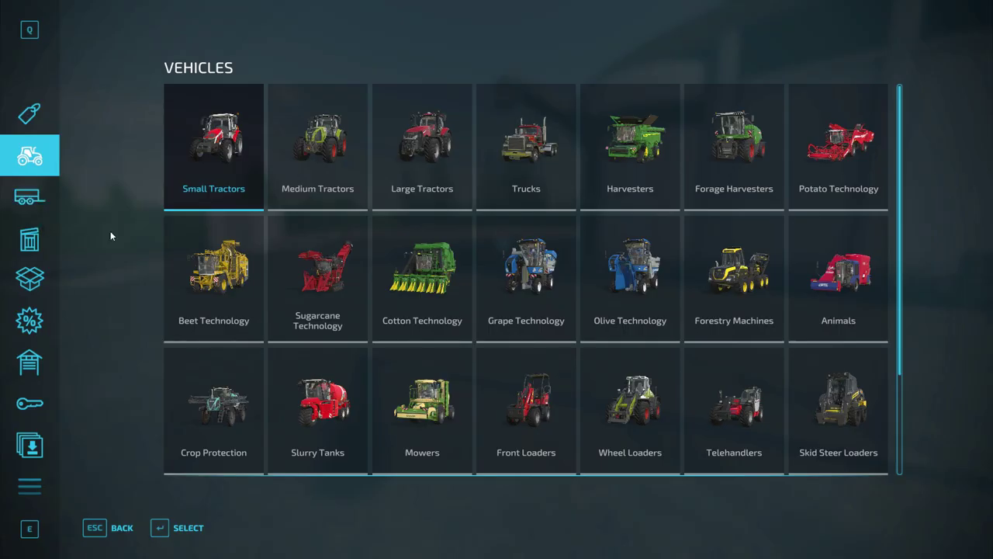
left_click(31, 482)
left_click(560, 252)
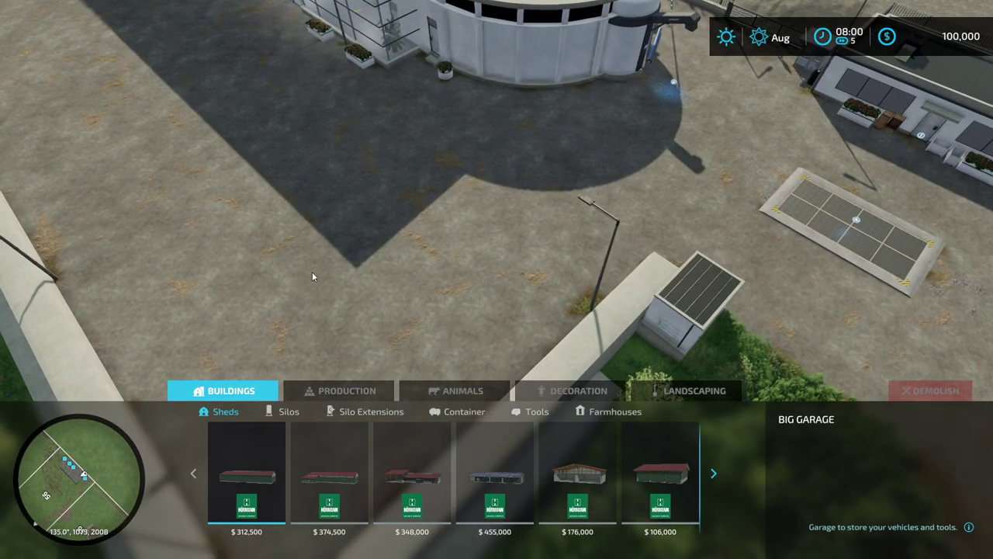
scroll(498, 475, "down", 12)
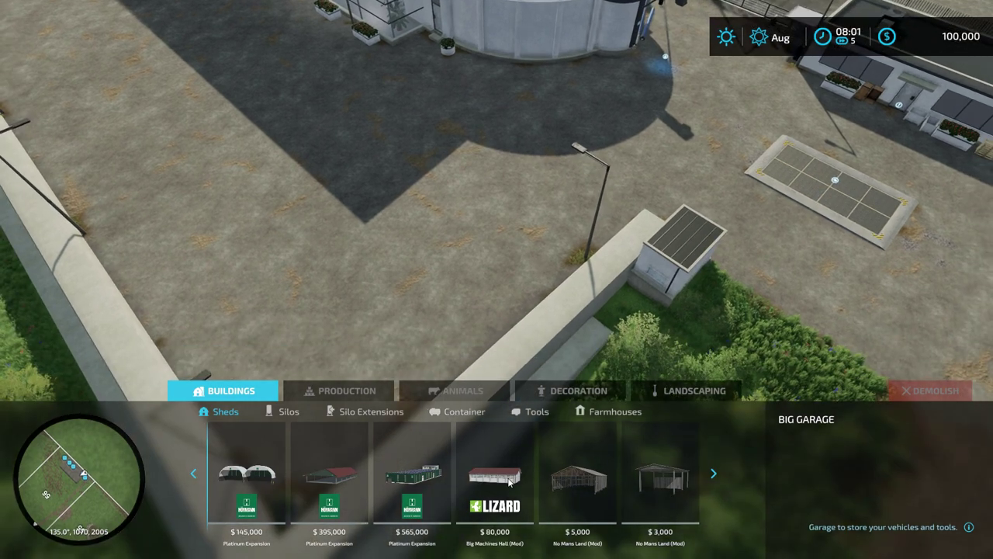
left_click(486, 481)
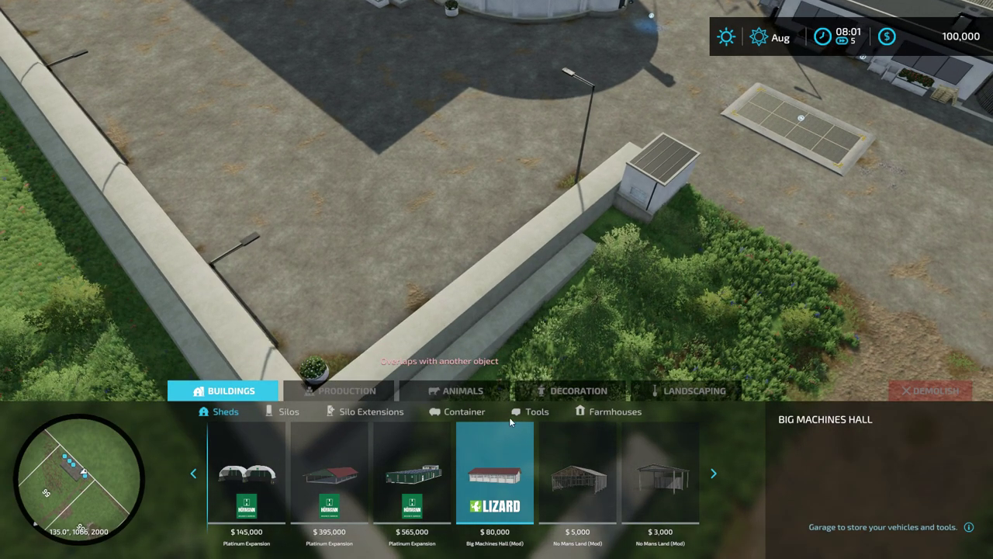
Step: Place the Big Machines Hall on the grass beside the dirt track outside the yard wall, then leave construction mode
scroll(461, 52, "down", 3)
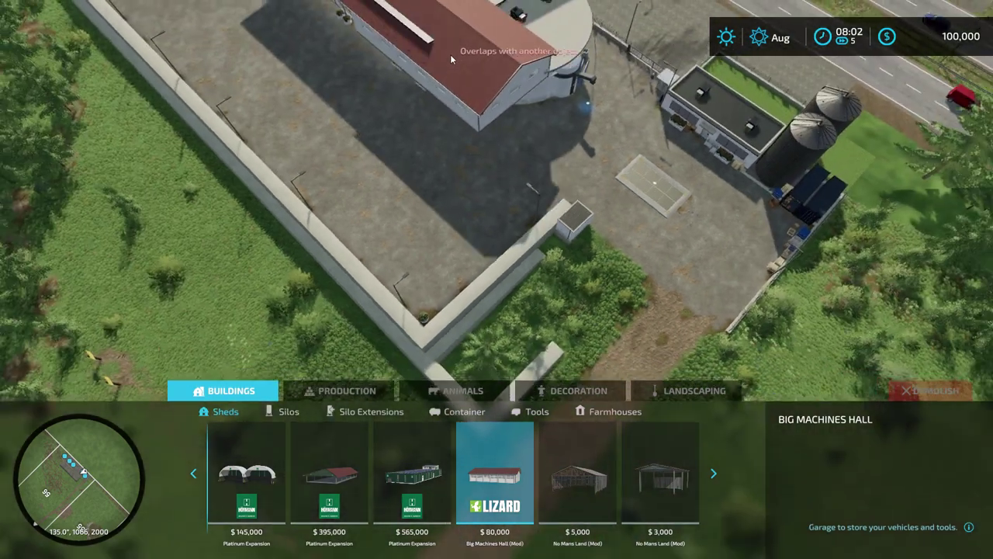
key("s")
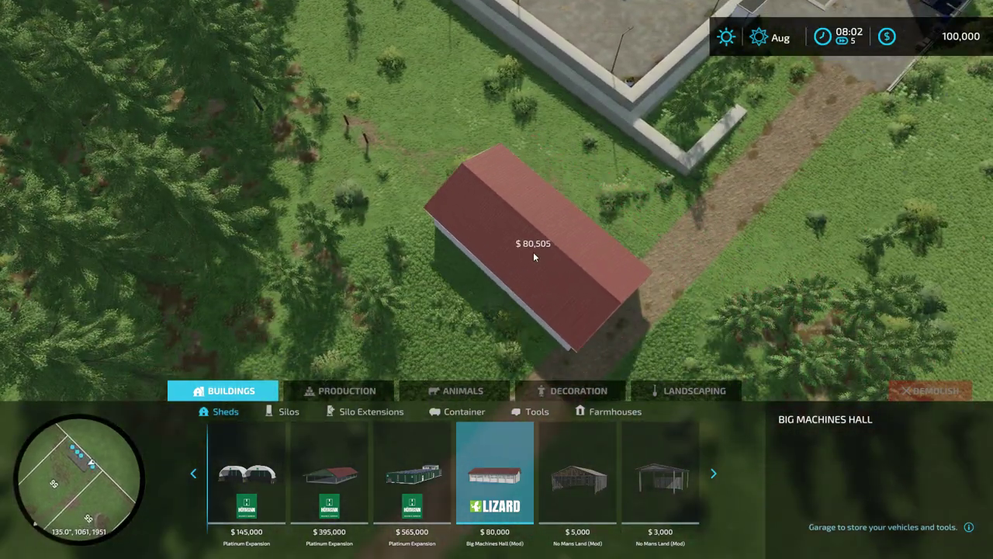
left_click(533, 251)
key("s")
scroll(593, 235, "up", 5)
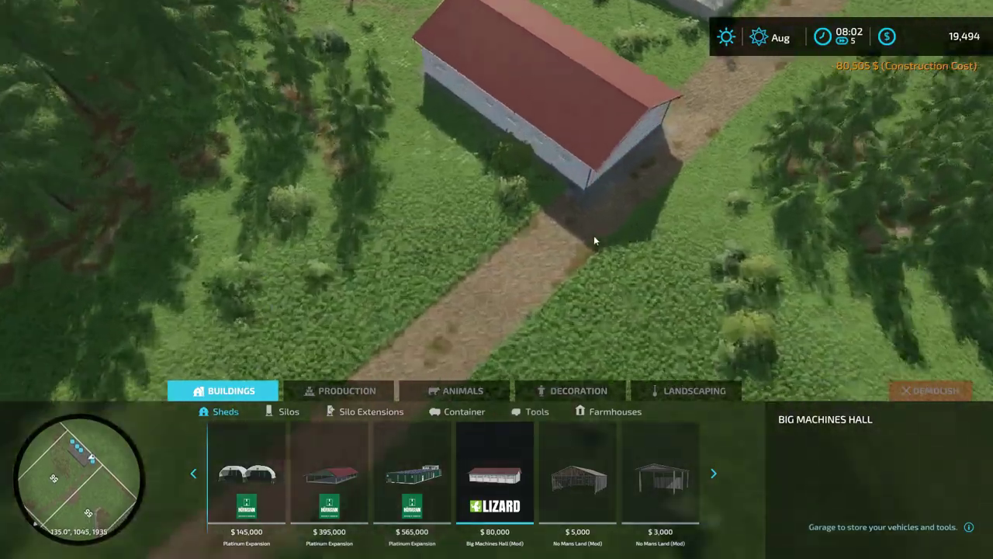
key("Escape")
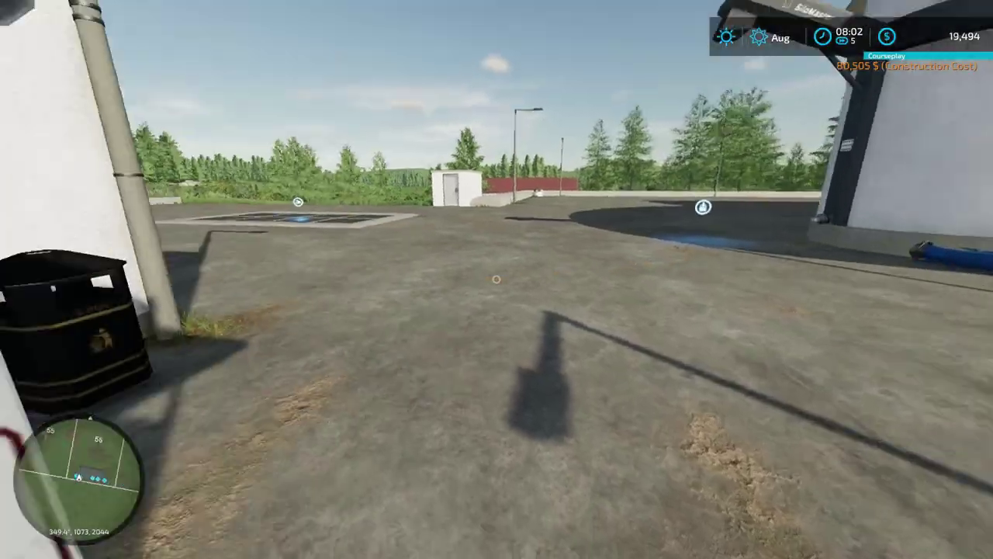
Step: Walk from the yard over the wall to the new Big Machines Hall and enter through the gate at its near end
key("w")
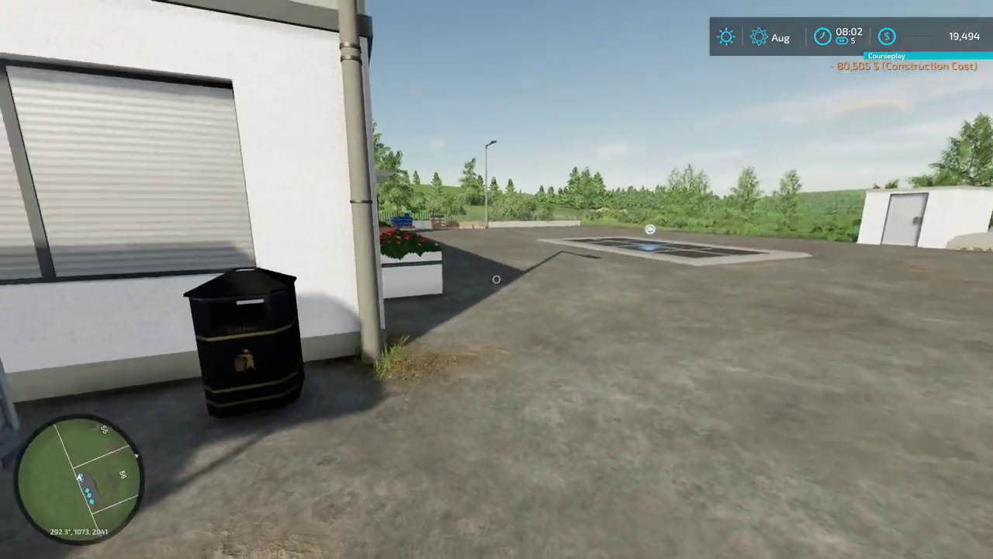
key("w")
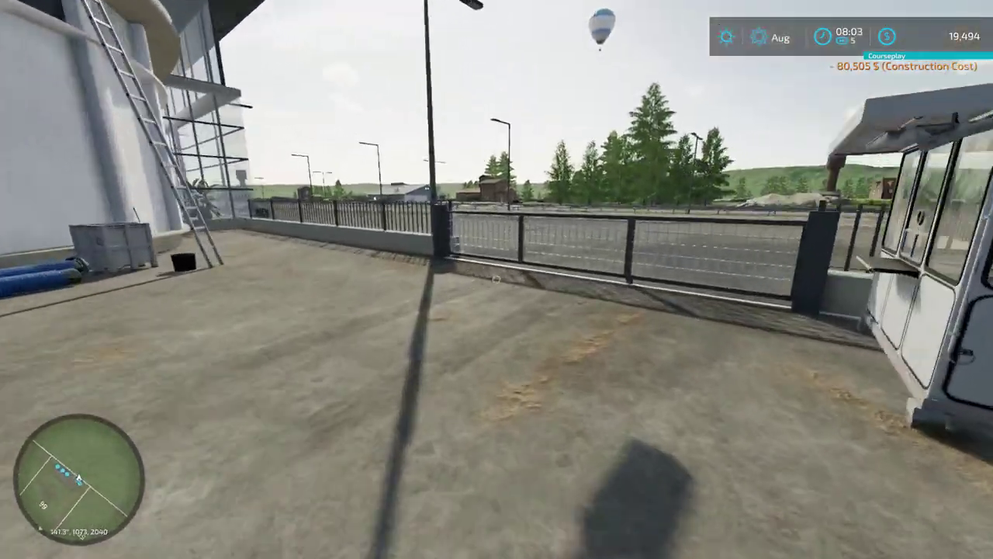
key("w")
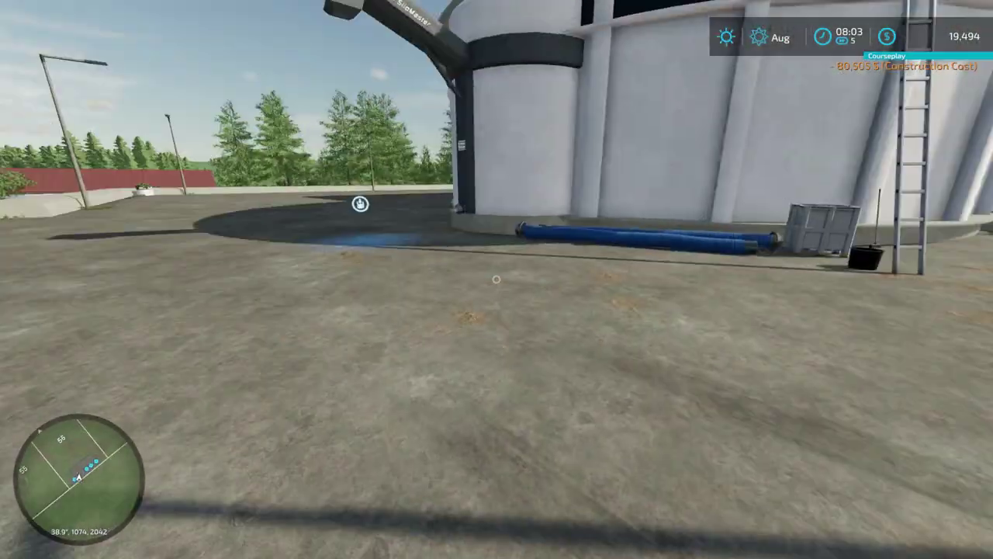
key("w")
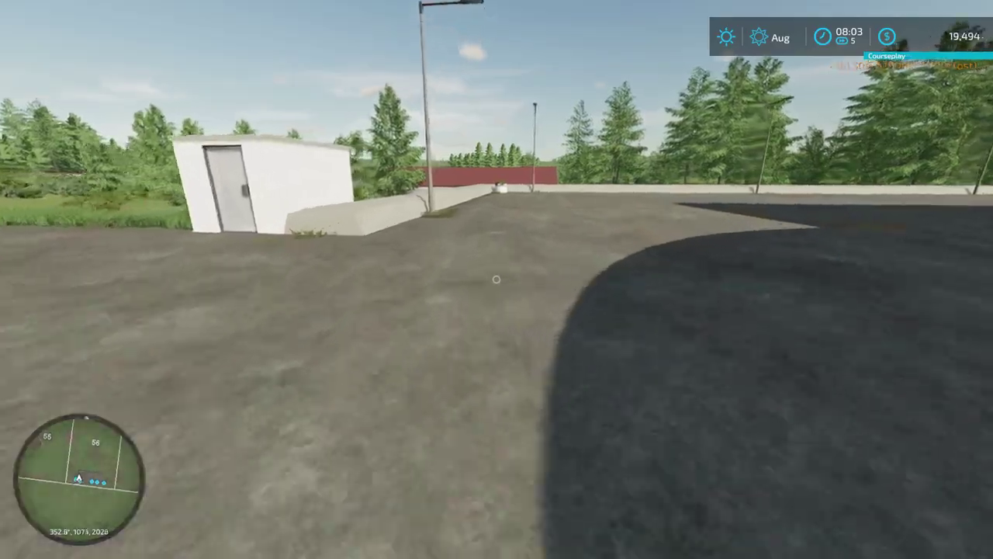
key("w")
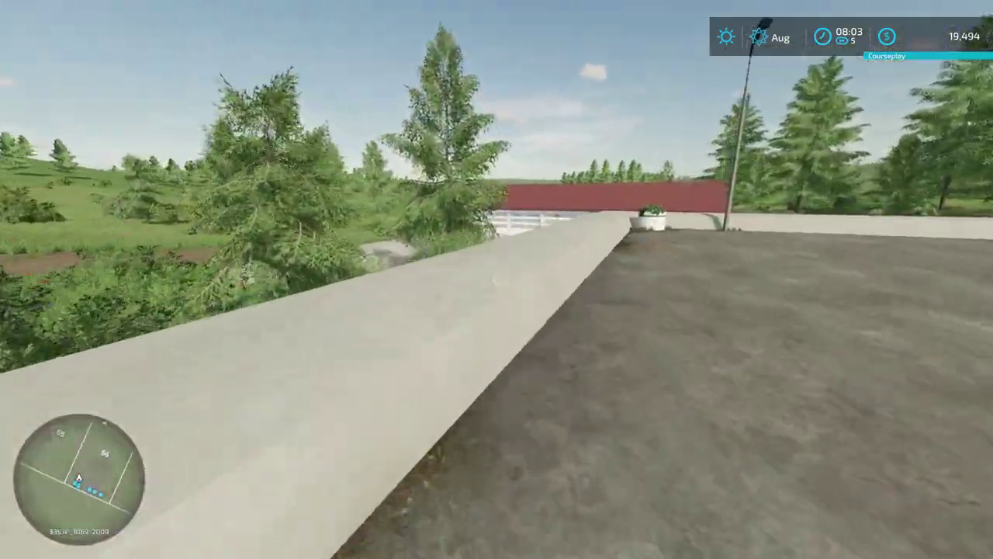
key("w")
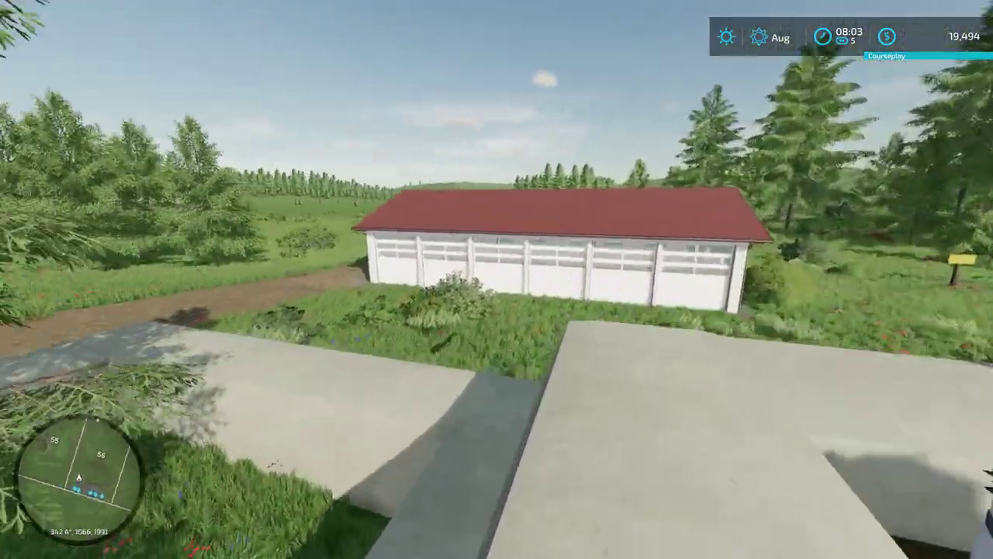
key("w")
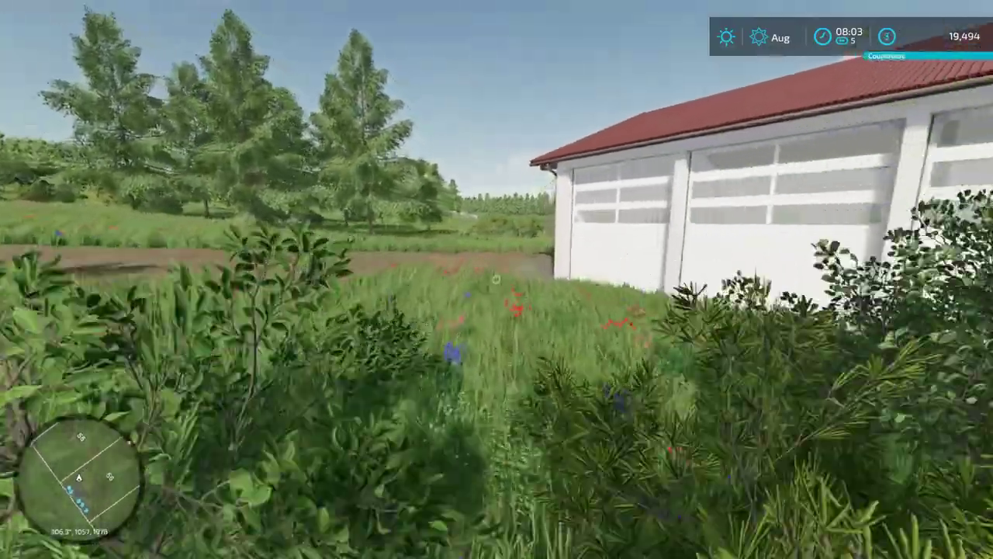
key("w")
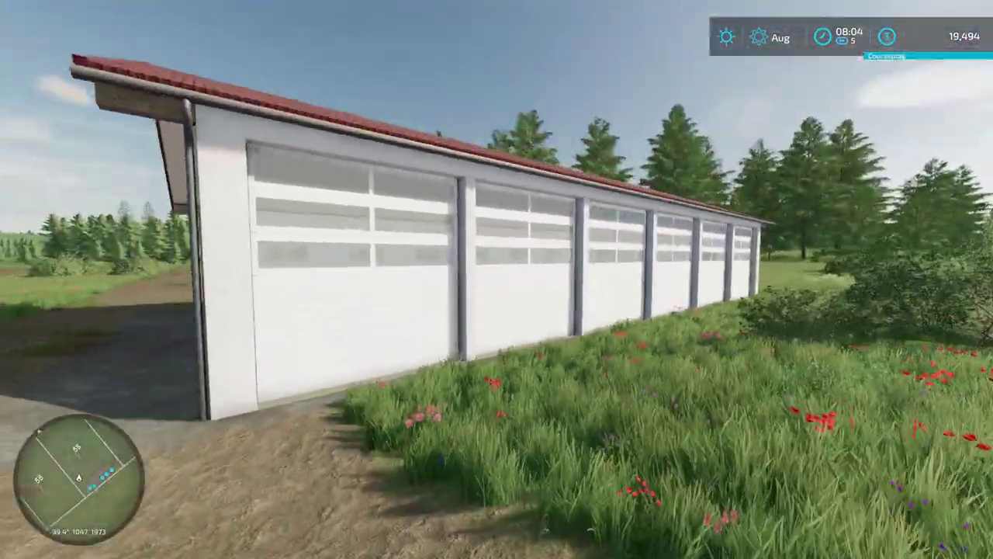
key("w")
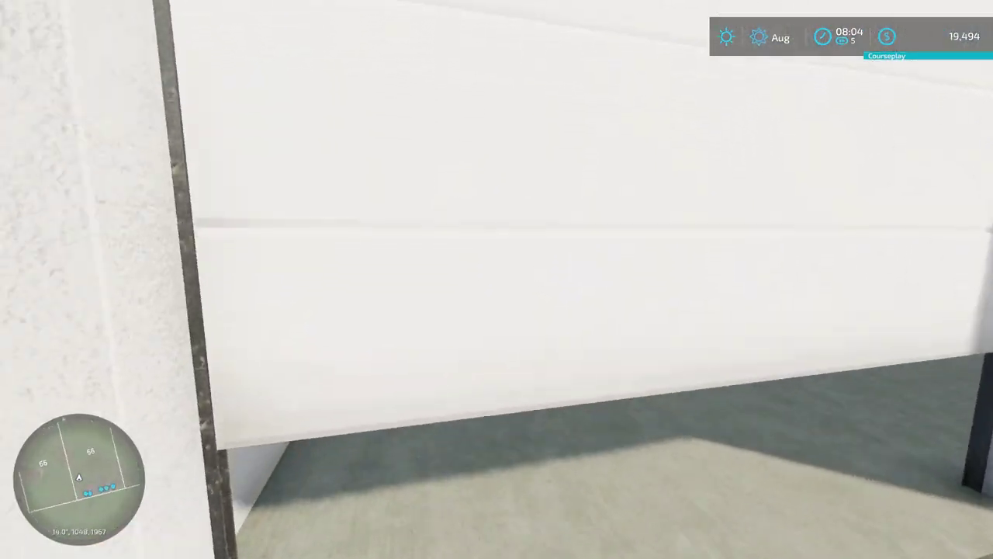
key("w")
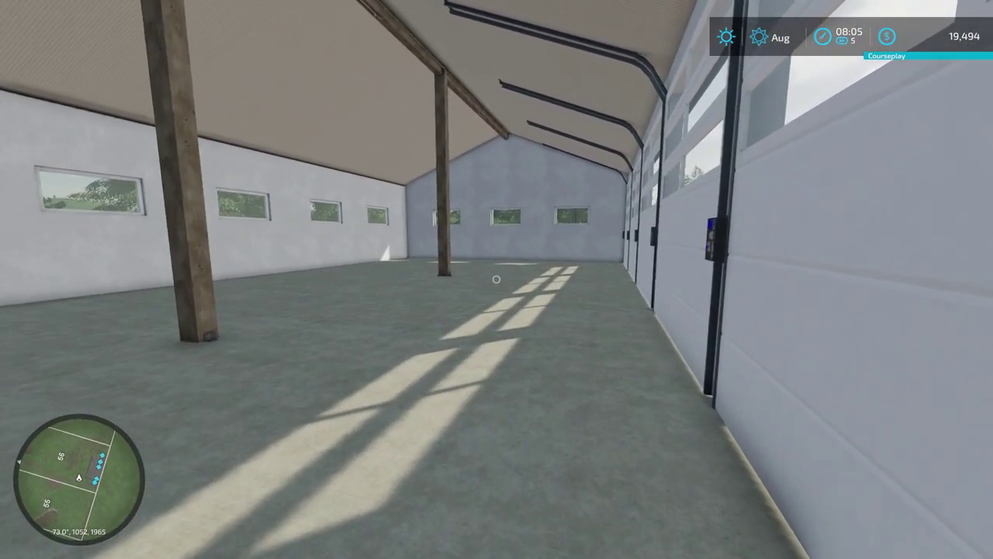
Step: Show the controls help and examine the Big Machines Hall's interior, gate controls and outer walls
key("F1")
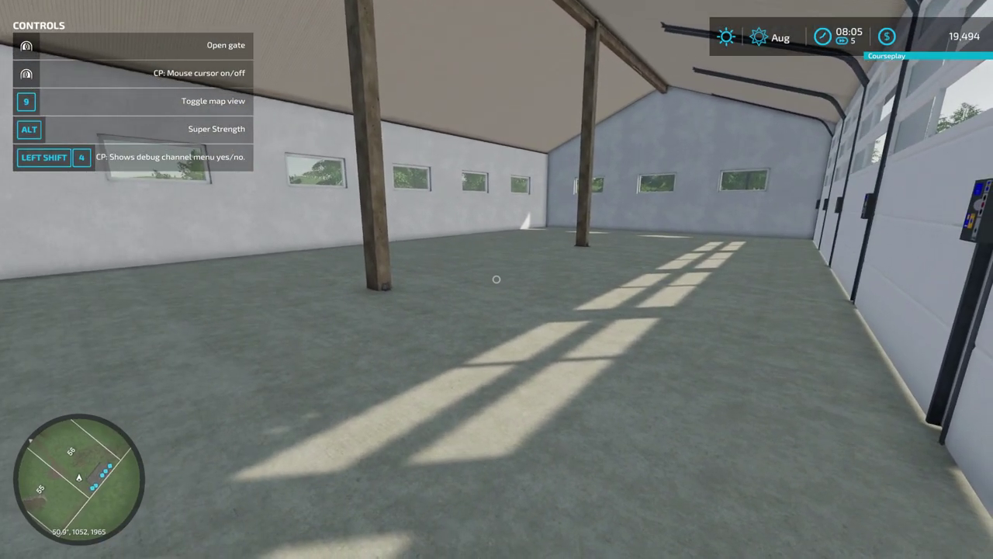
key("w")
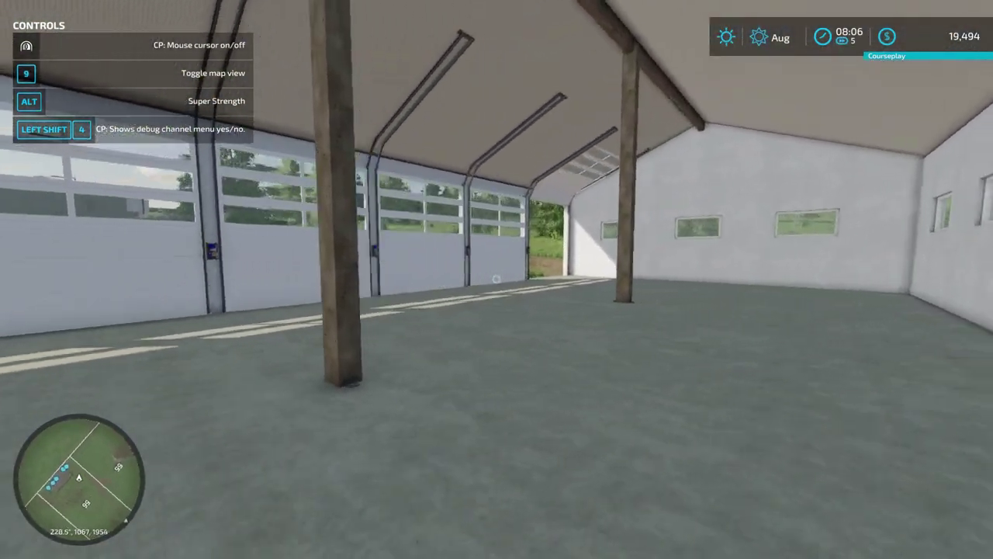
key("w")
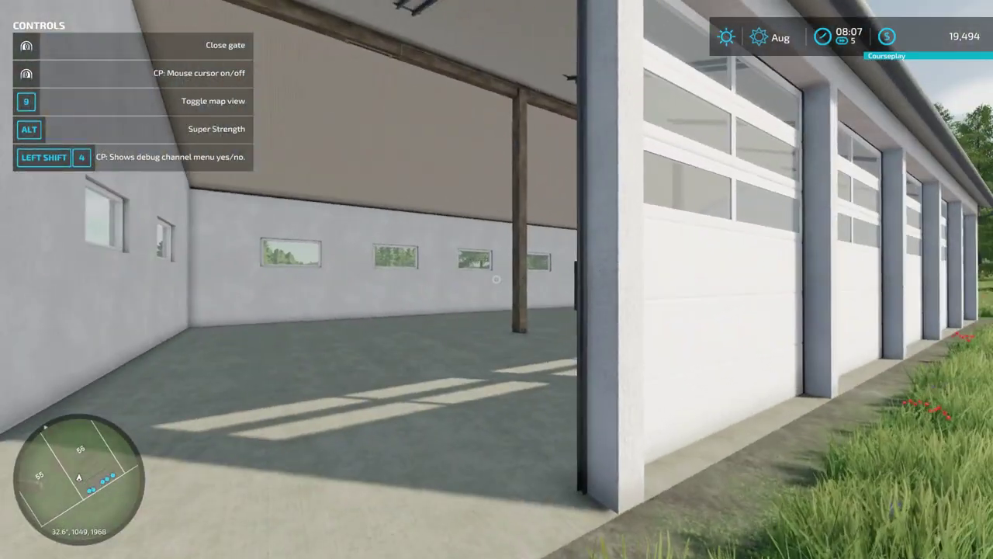
key("w")
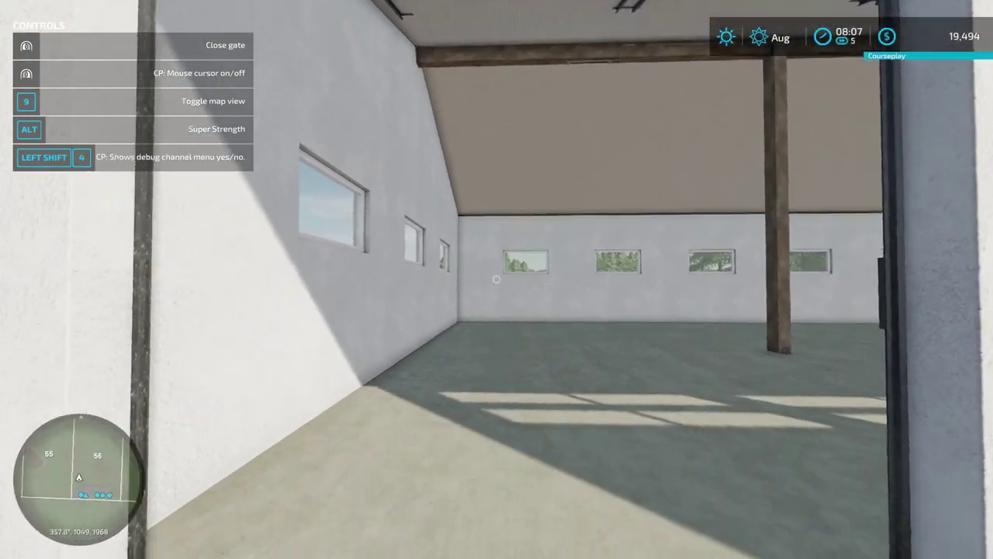
key("w")
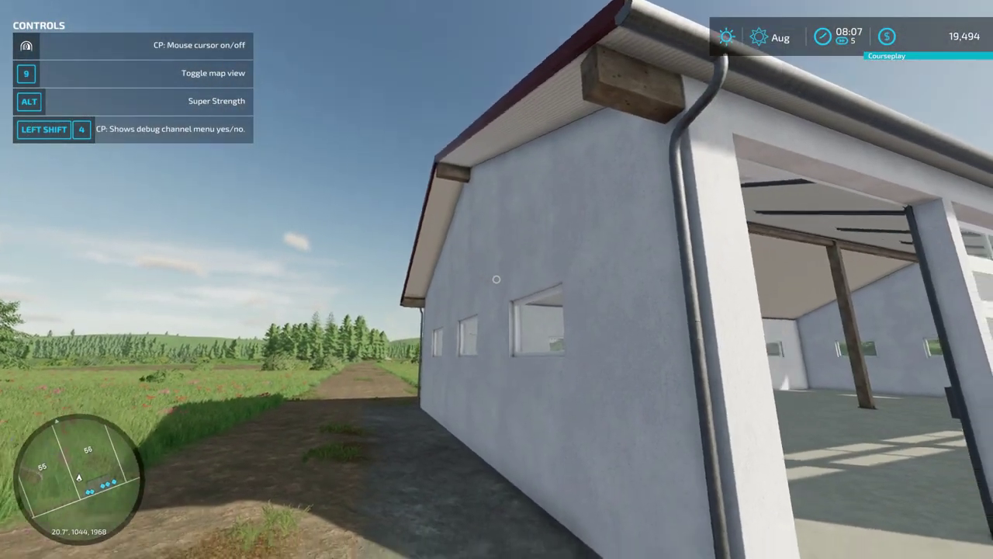
key("w")
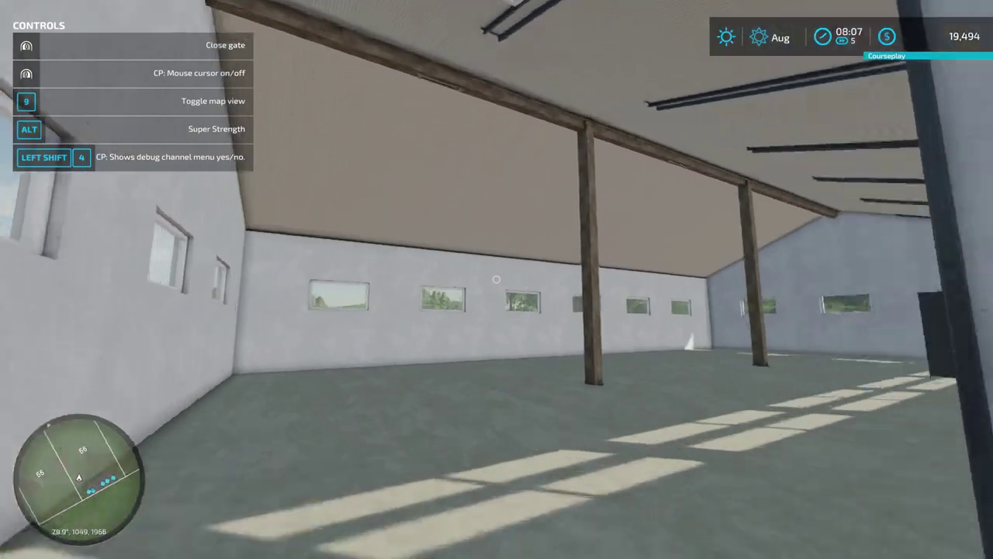
key("w")
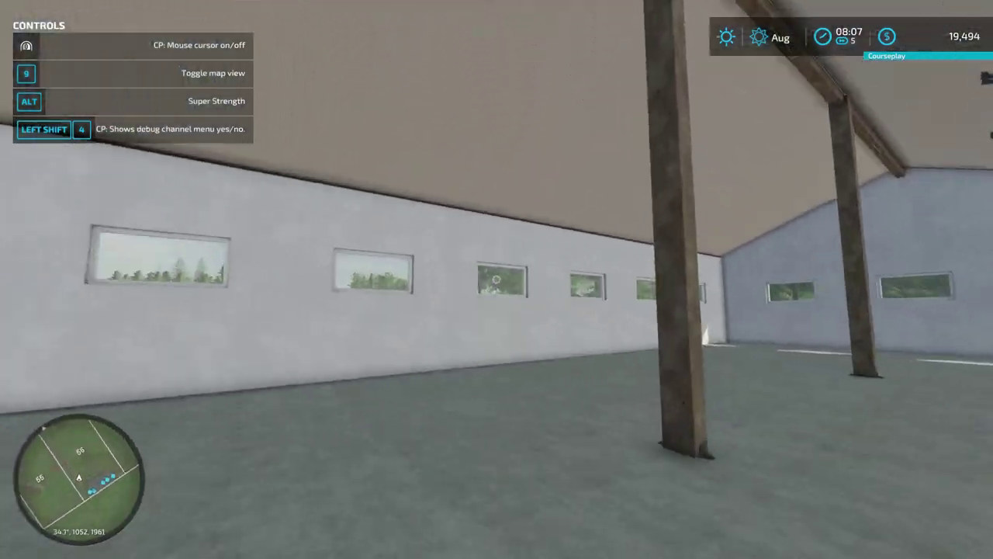
key("w")
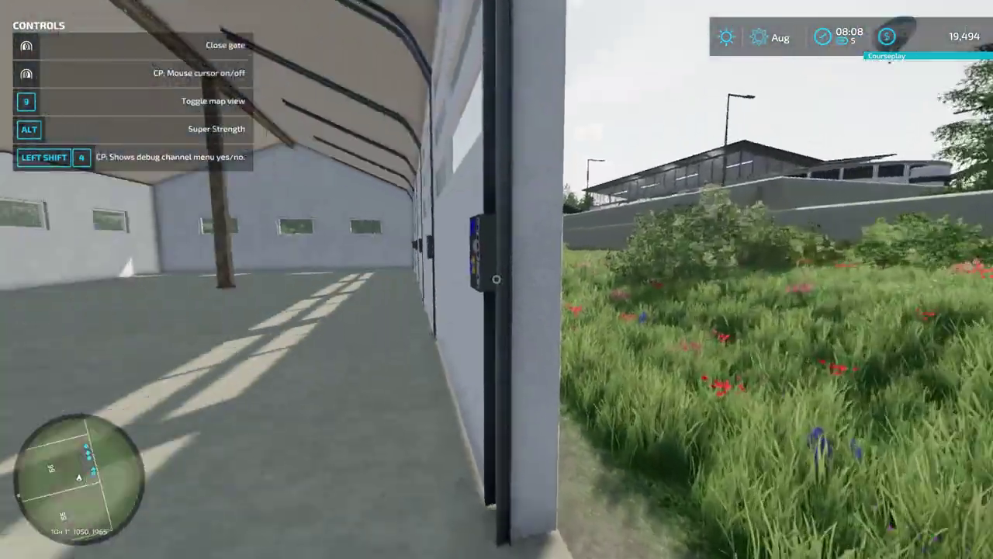
key("w")
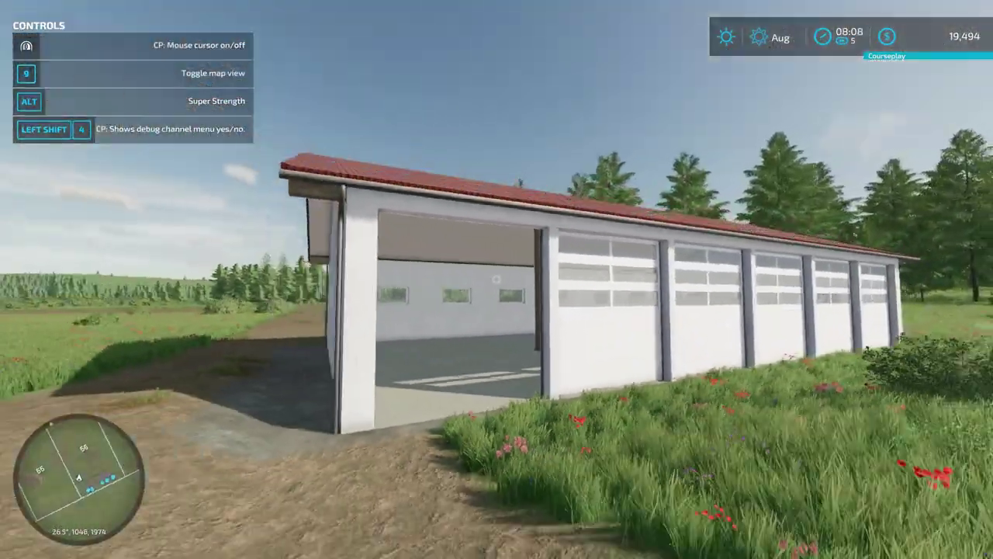
key("w")
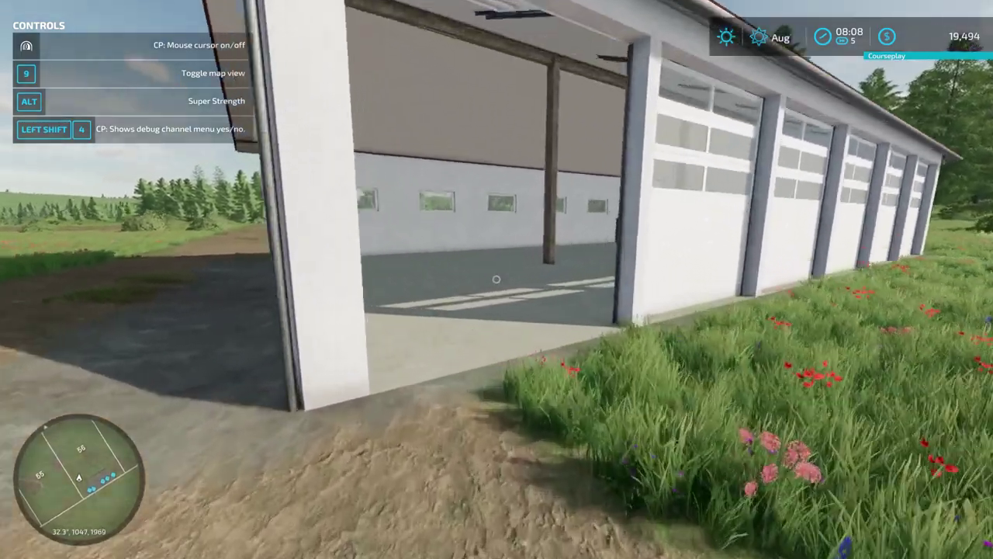
Step: Turn on Extra Timescales in the general developer settings, accept the warning and return to the game
key("ctrl+e")
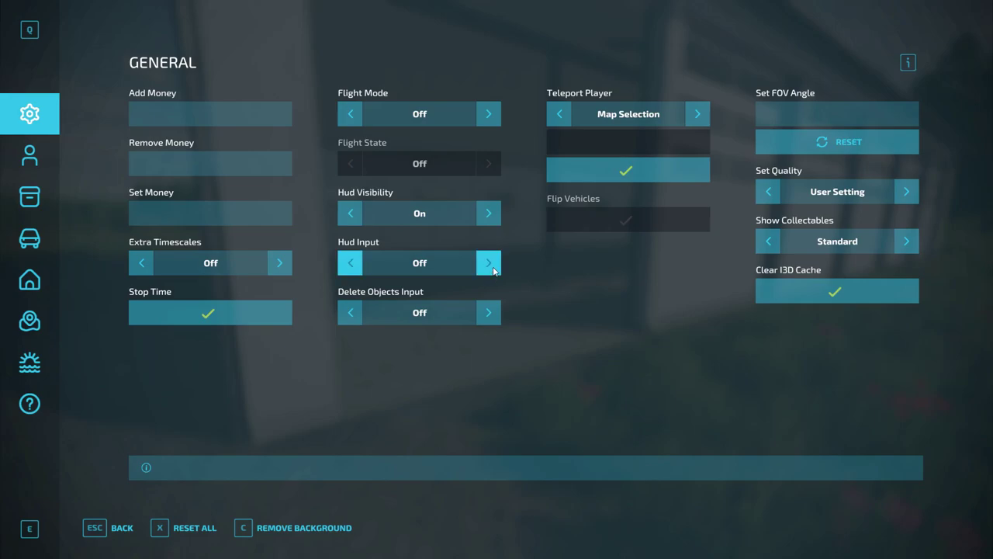
left_click(280, 263)
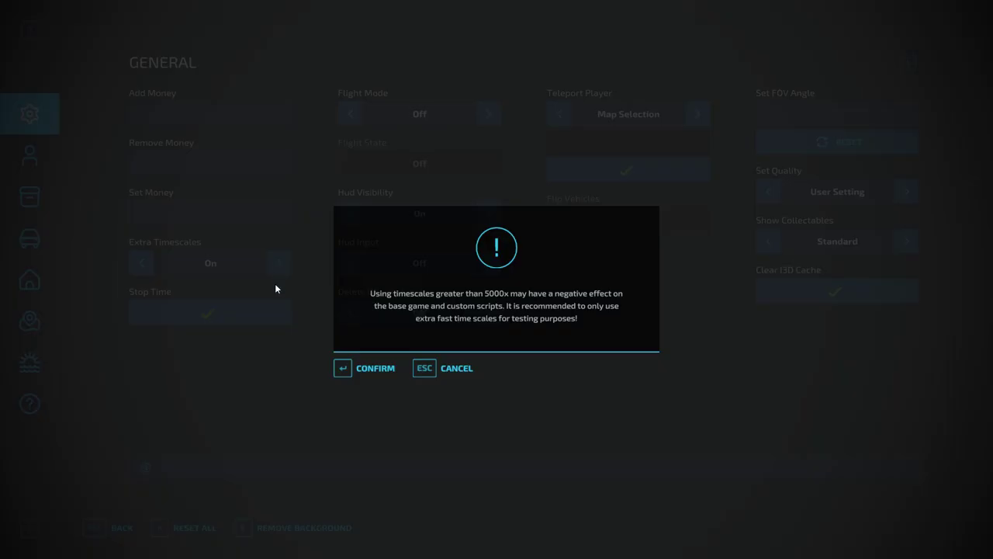
left_click(342, 368)
key("Escape")
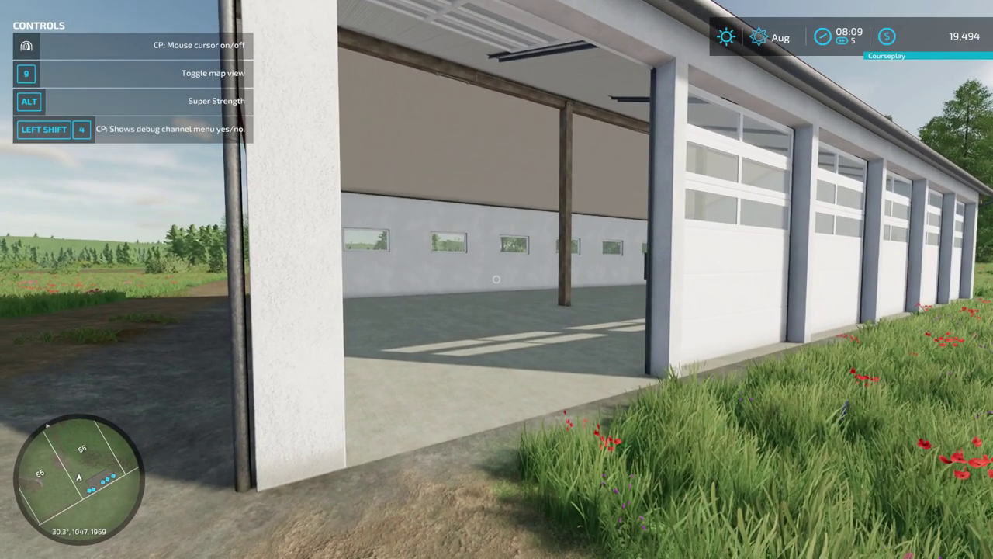
Step: Raise the timescale to 40000 to advance the clock from morning to night at the hall
key("3")
key("3")
key("3")
key("3")
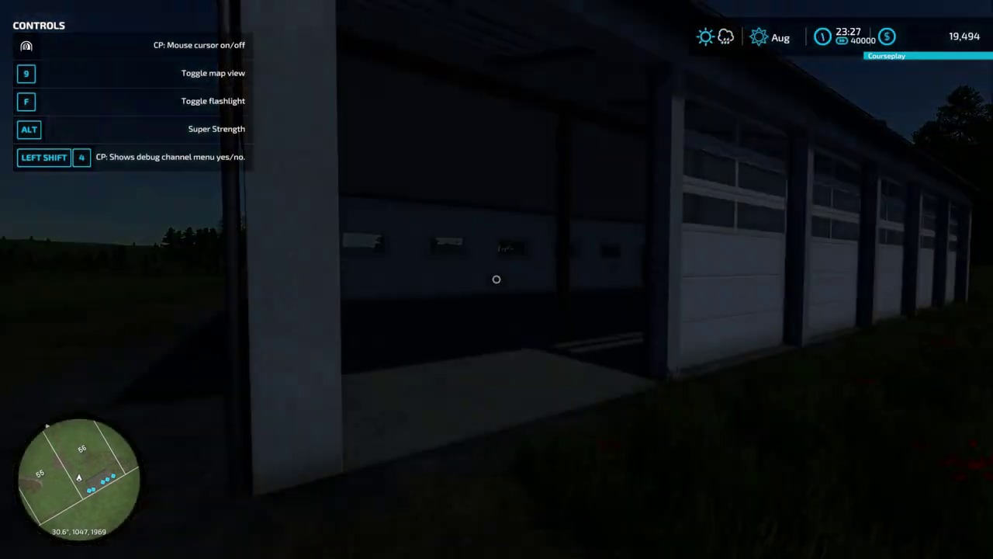
Step: Step through the timescales to advance the clock past midnight at the hall, and slow time down to 5
key("1")
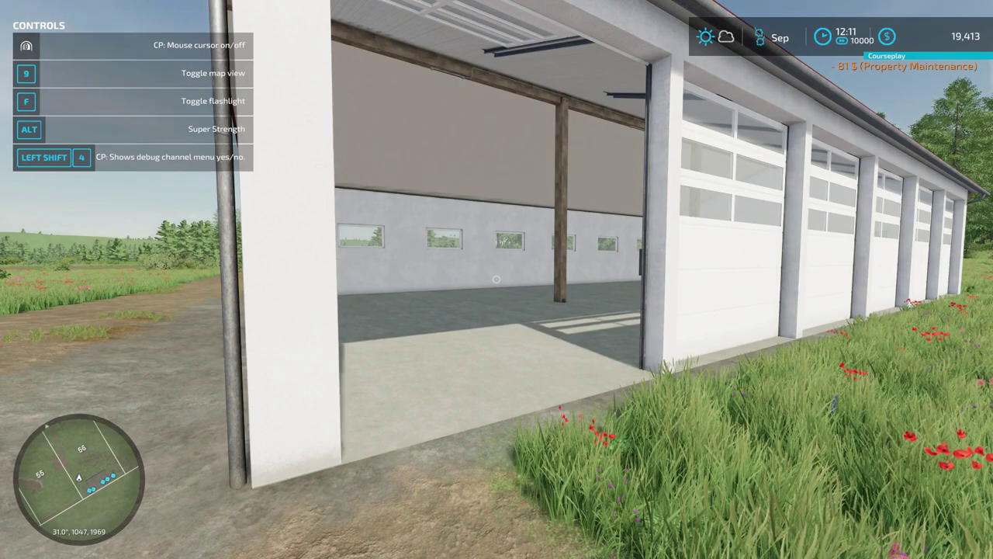
key("3")
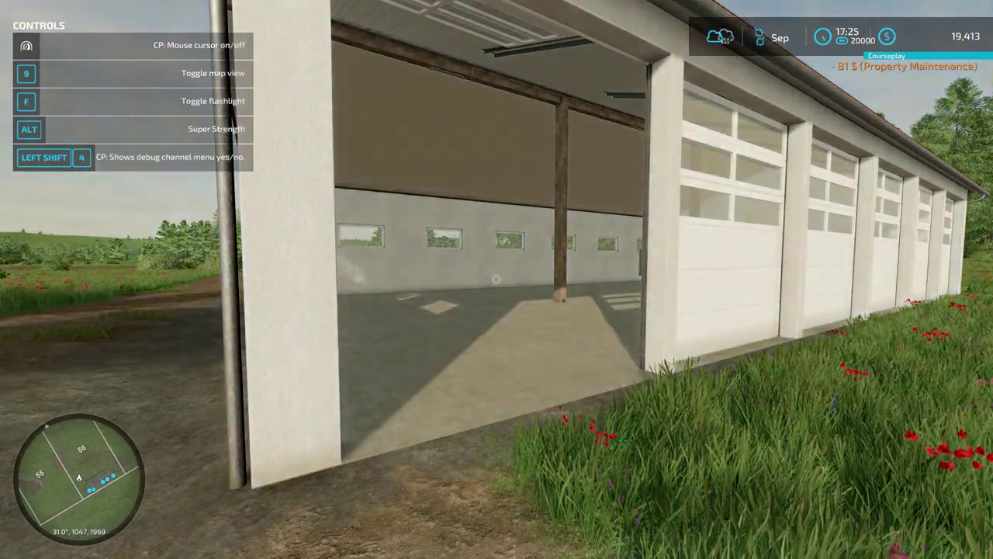
key("1")
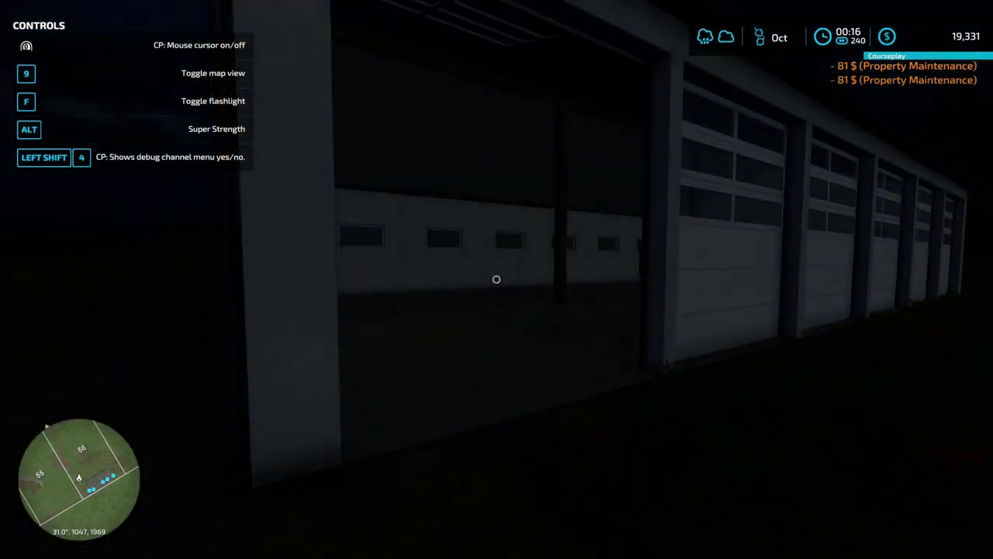
Step: Walk into the dark Big Machines Hall and examine its interior and windows at night
key("w")
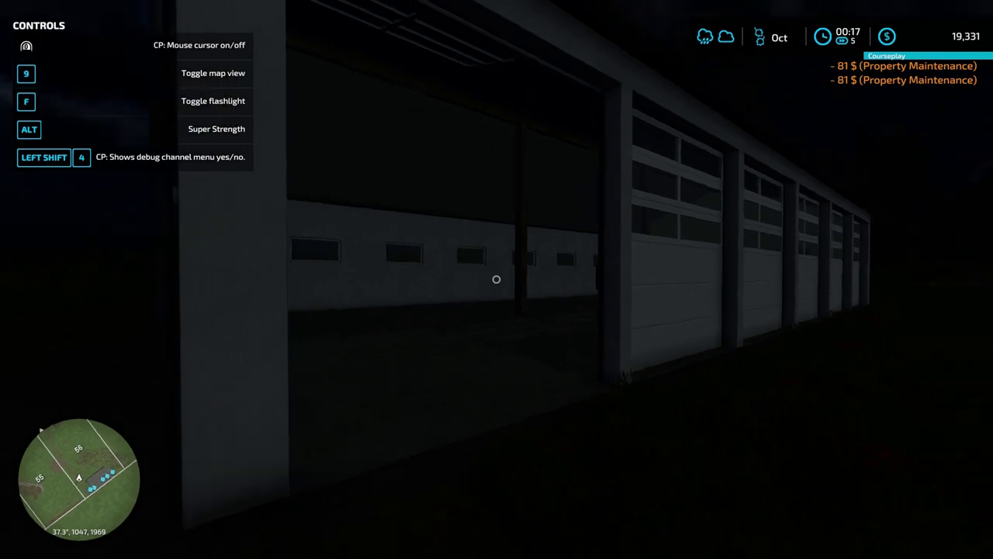
key("w")
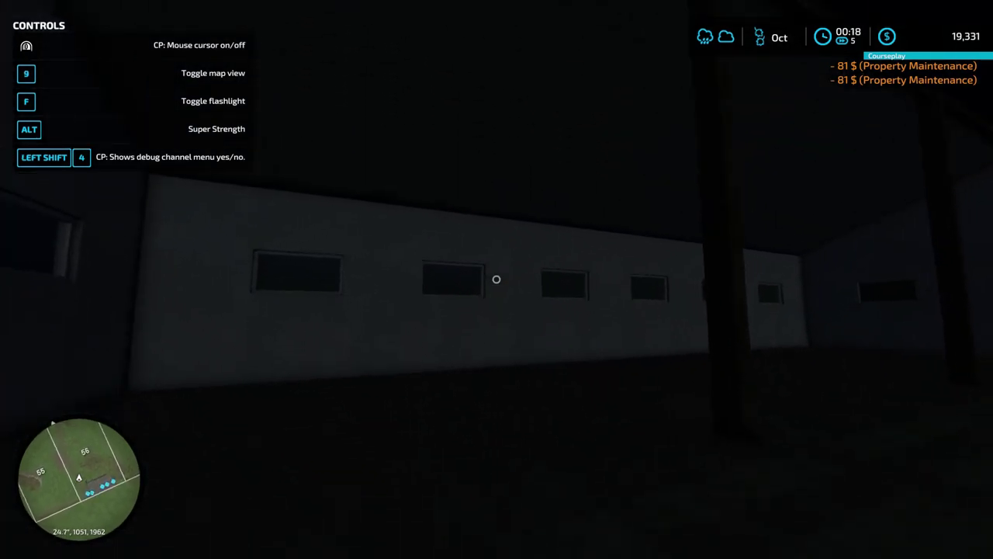
key("w")
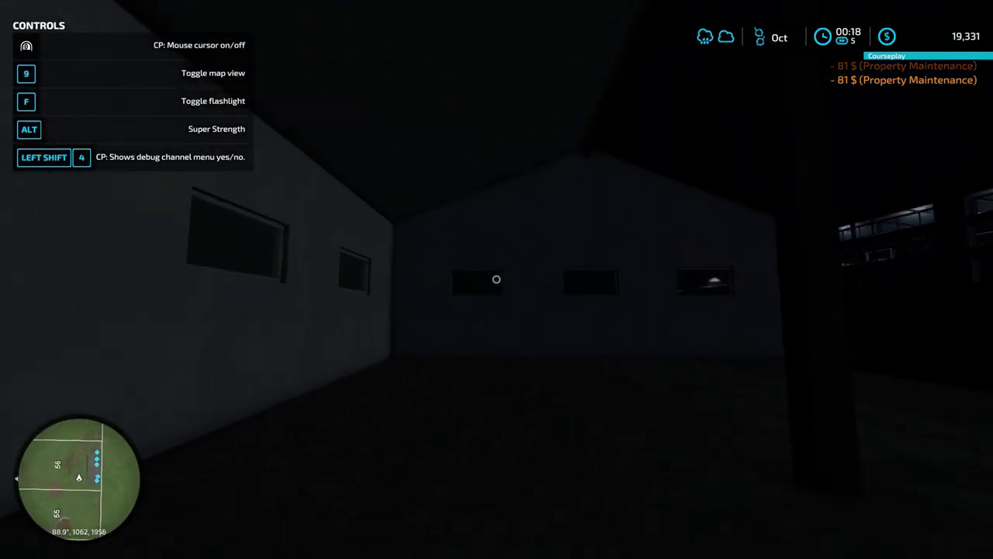
key("w")
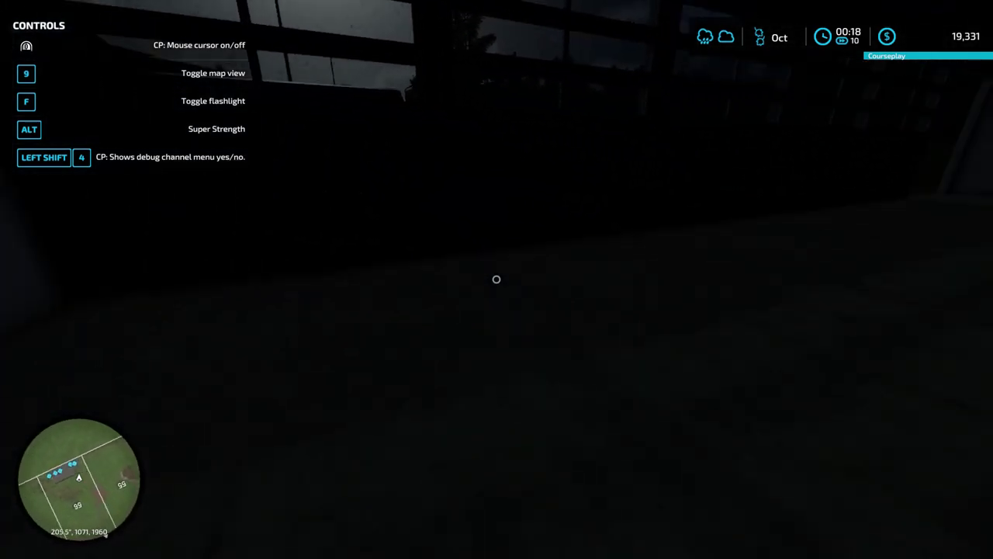
Step: Raise the timescale to 2000 to advance the clock from night to daytime, and return it to 5
key("KP_Add")
key("KP_Add")
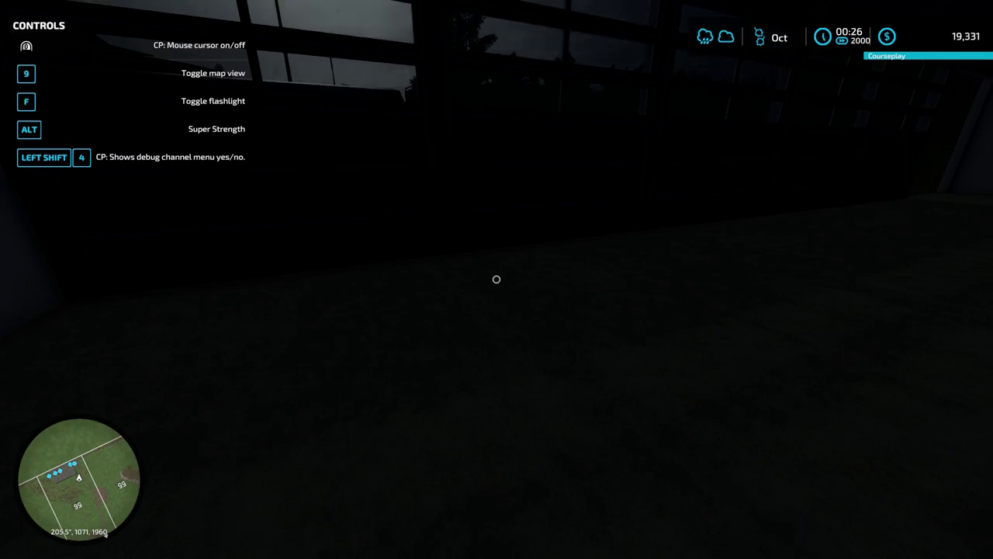
key("KP_Add")
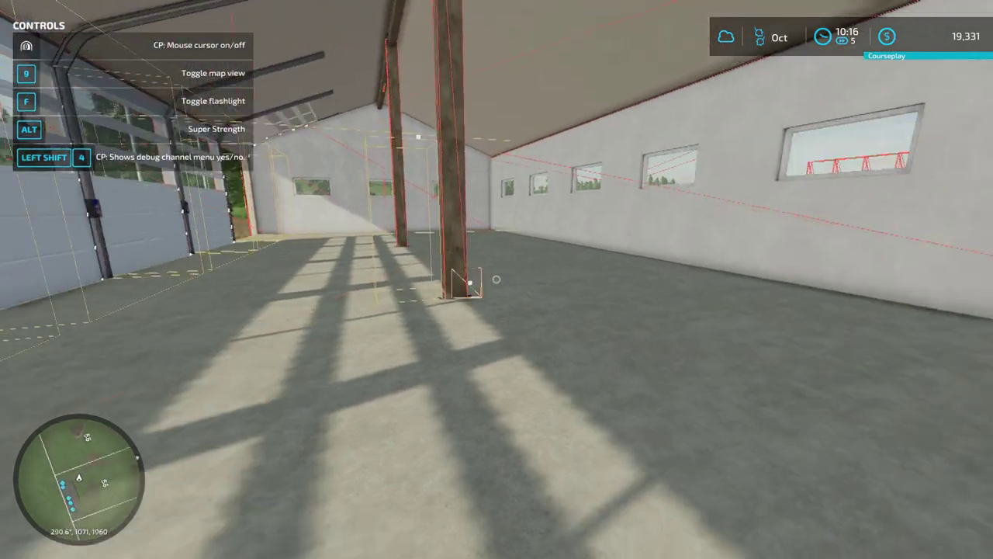
Step: Find the light switch on the wooden post inside the hall, turn on the shed lights and look over the ceiling
key("w")
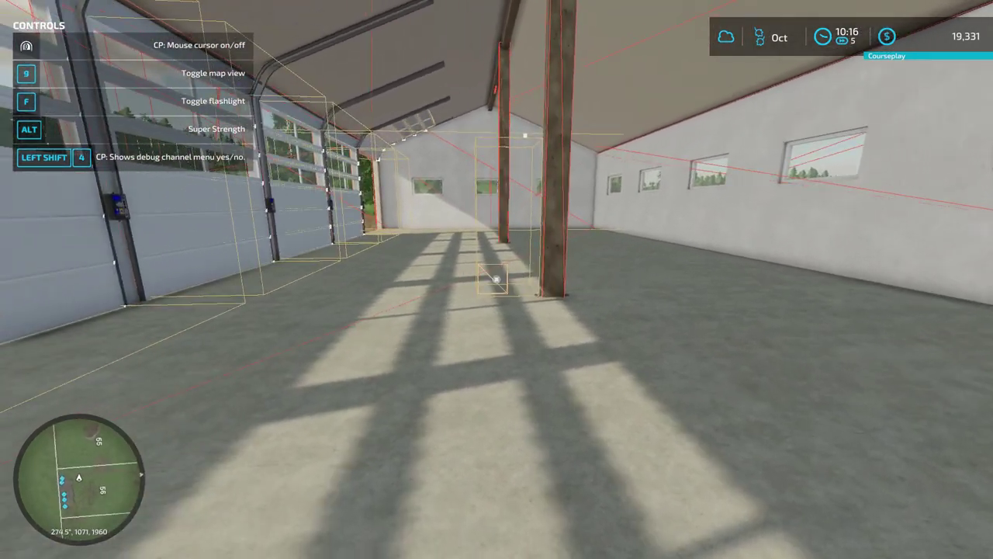
key("w")
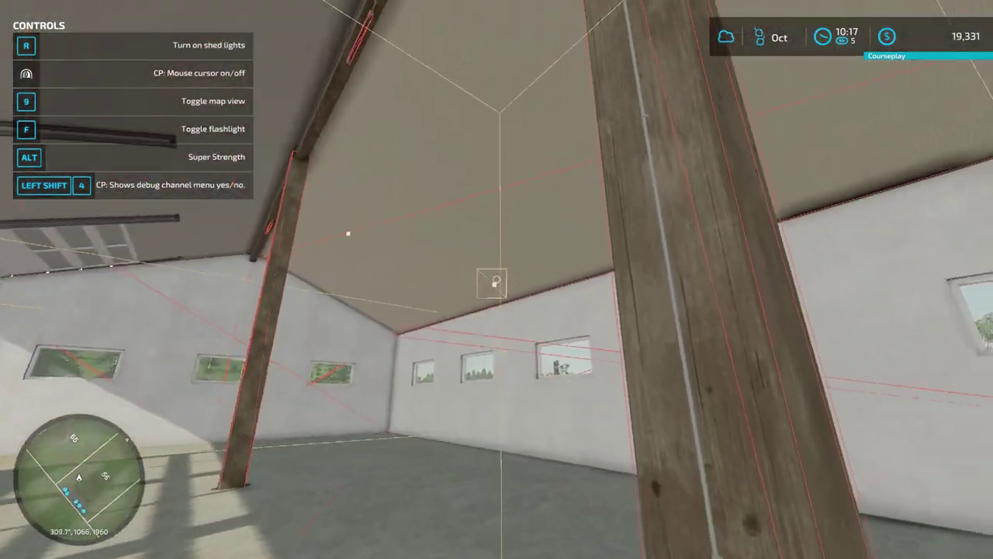
key("s")
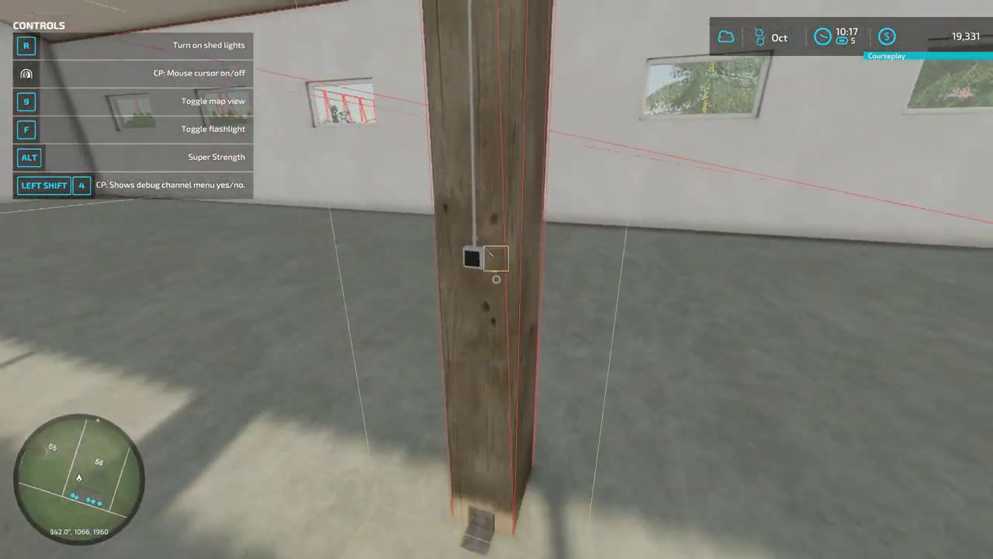
key("w")
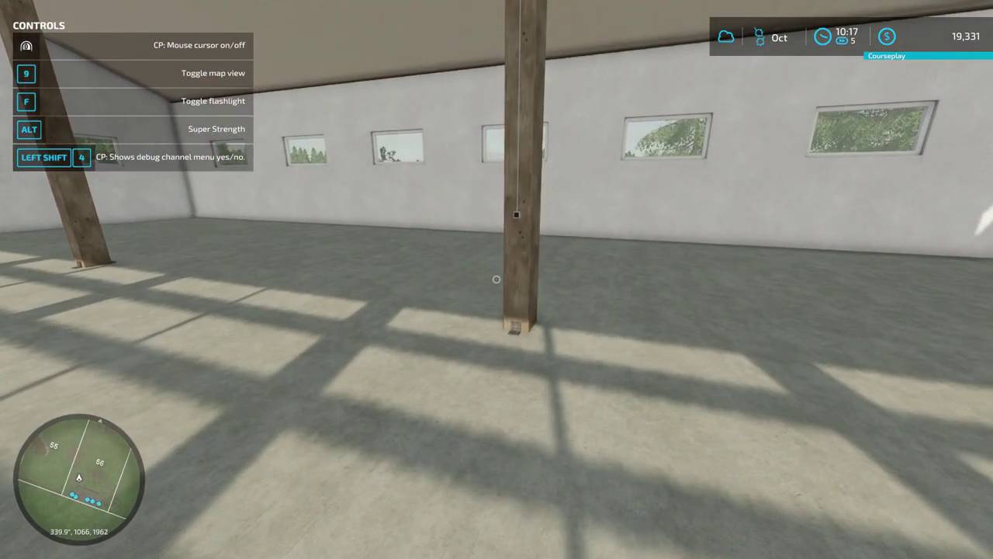
key("w")
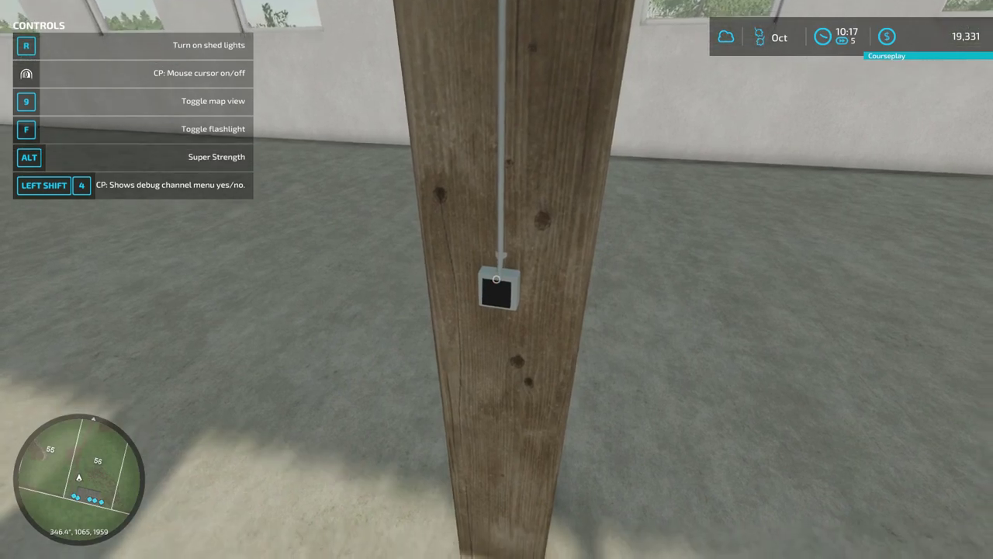
key("r")
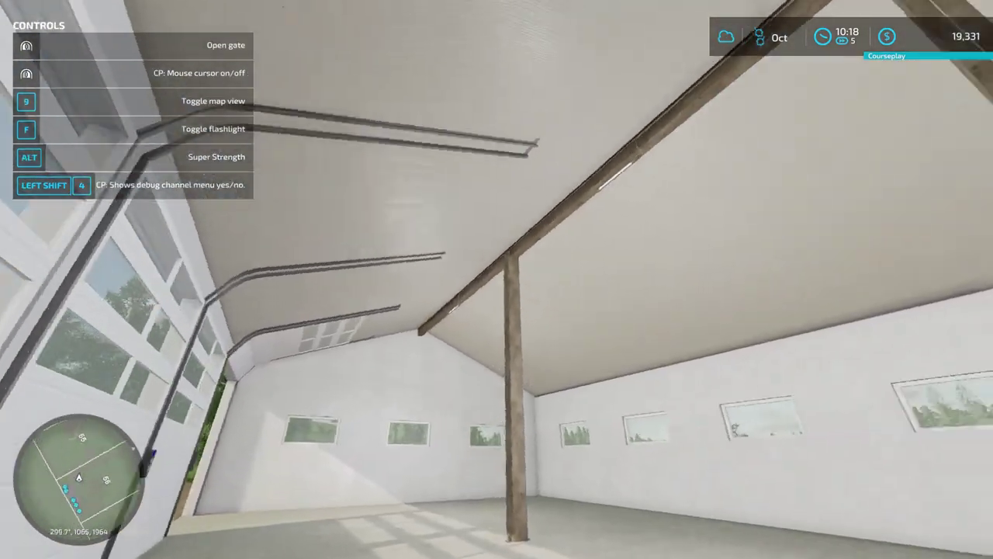
key("w")
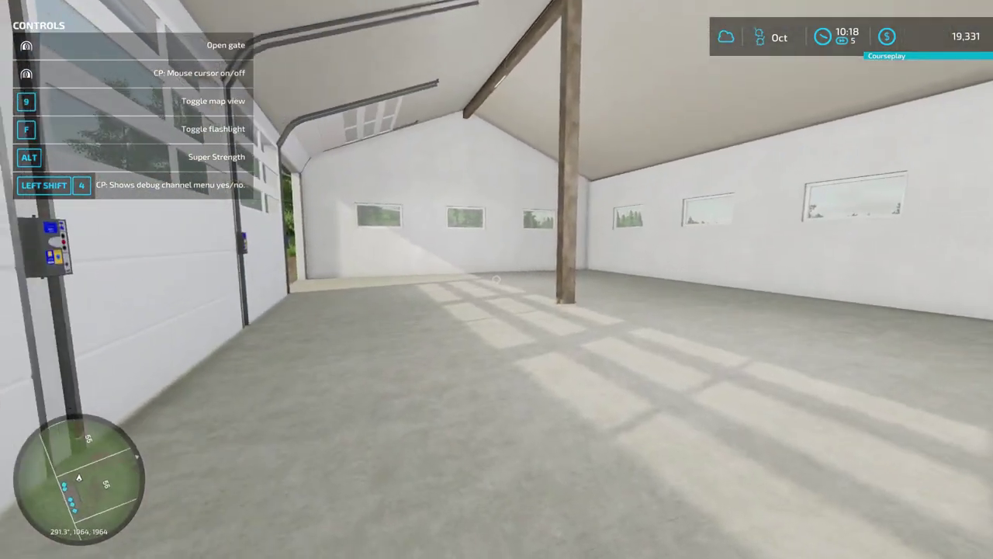
Step: Add $999,999,999 to the farm account in the general developer settings and return to the game
key("Escape")
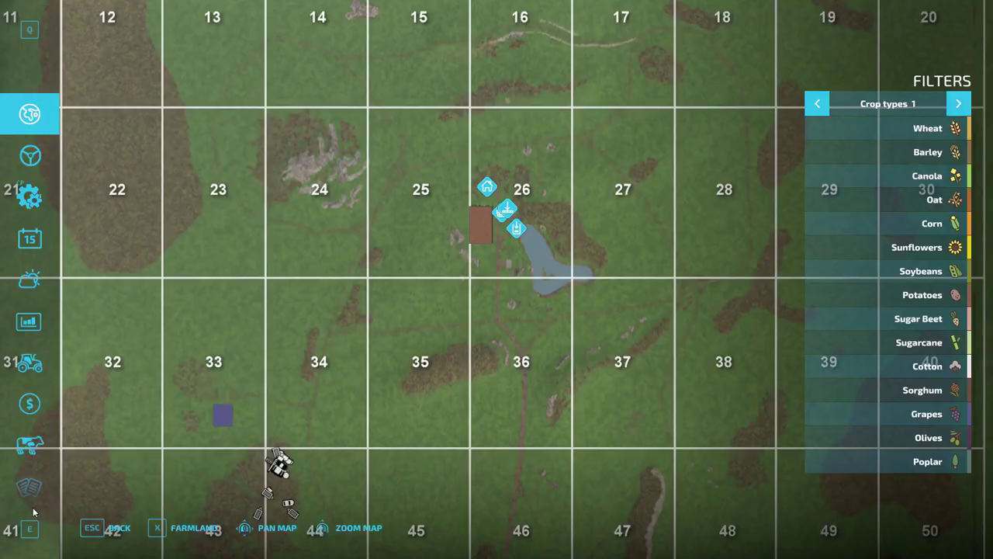
key("Escape")
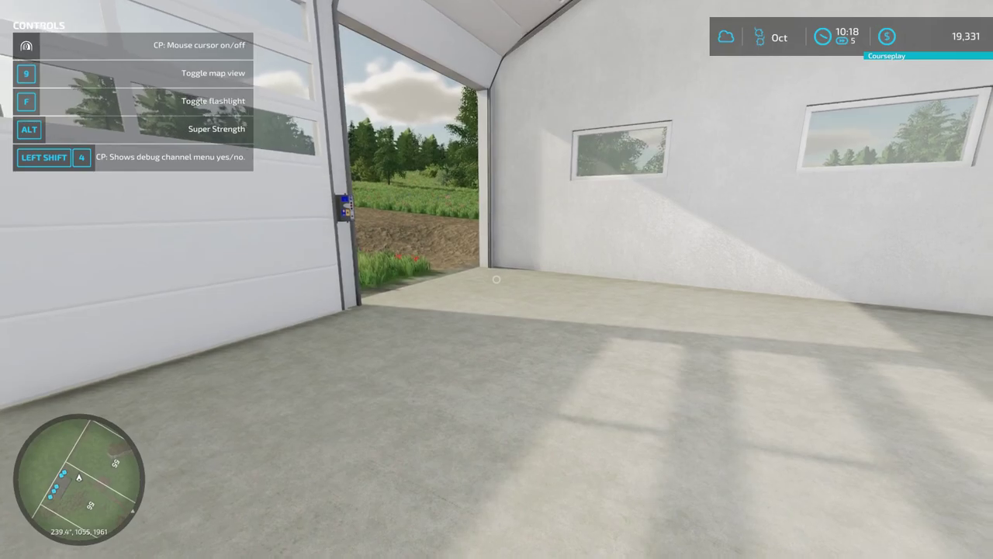
key("ctrl+alt+d")
left_click(180, 116)
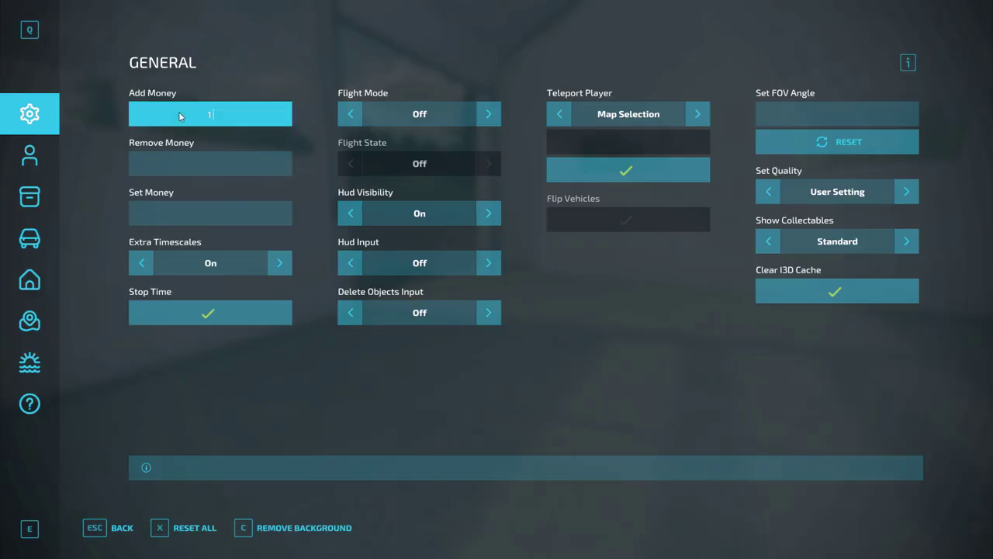
type("1000000000")
key("Return")
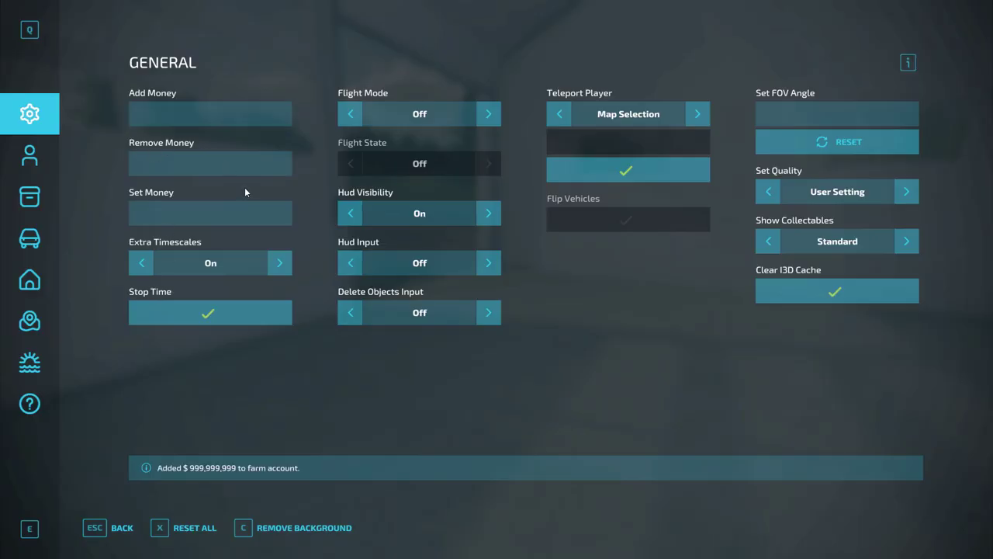
key("Escape")
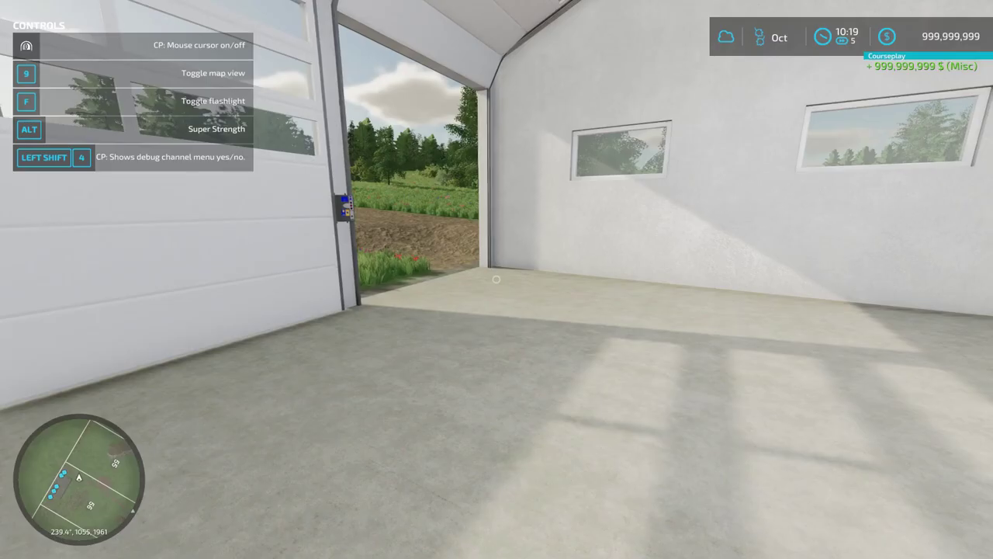
Step: Walk out of the hall and along its end wall onto the dirt track
key("w")
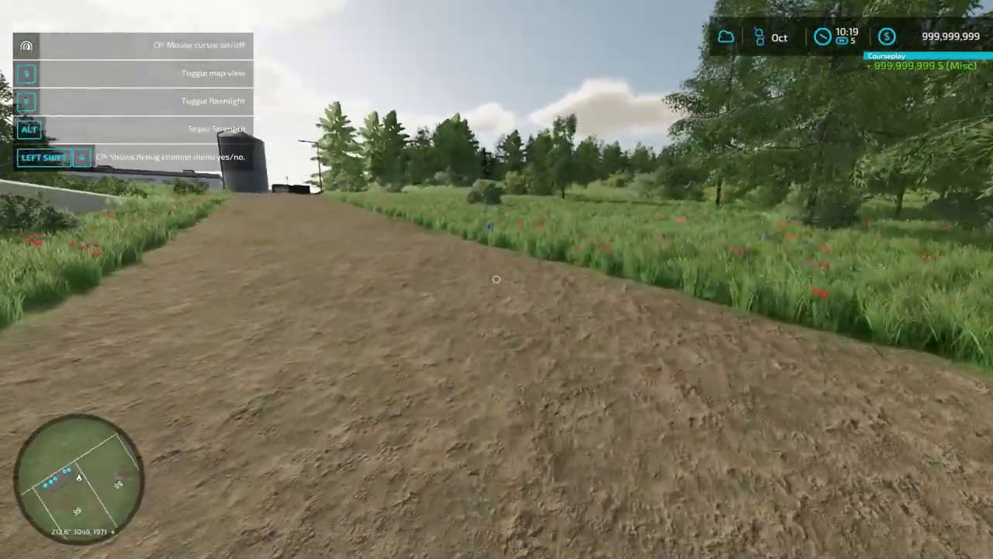
key("w")
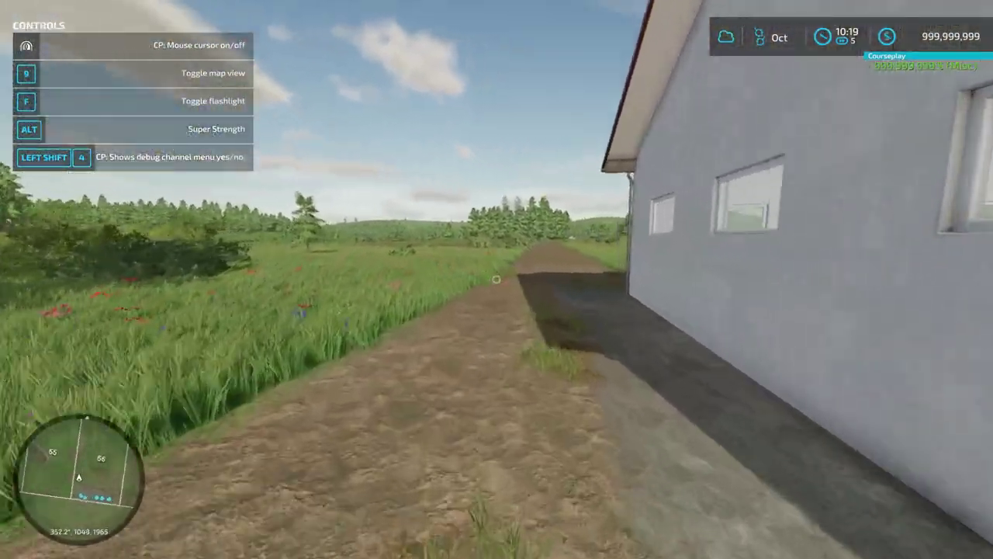
key("w")
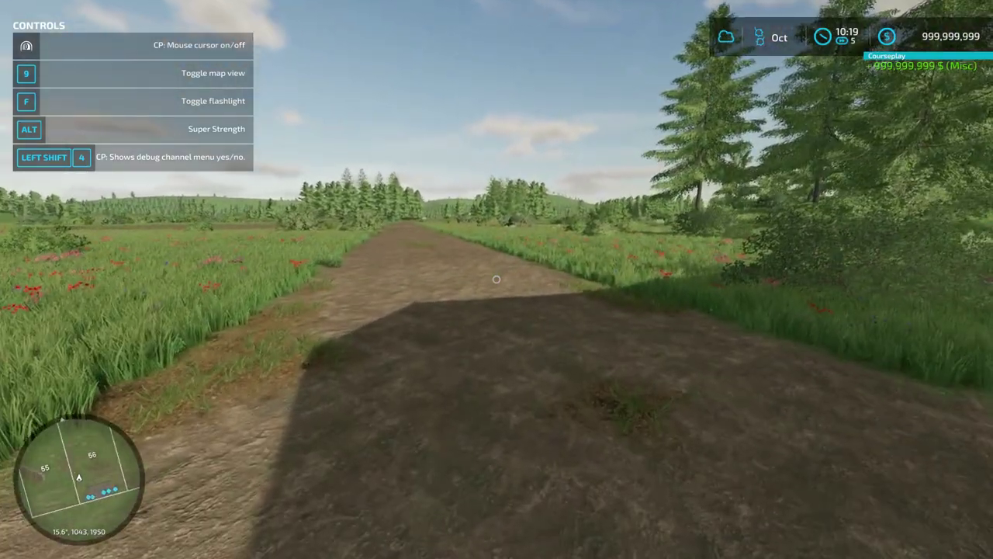
Step: Enter construction mode and select the $1,250,000 Millionaire House among the farmhouses
key("p")
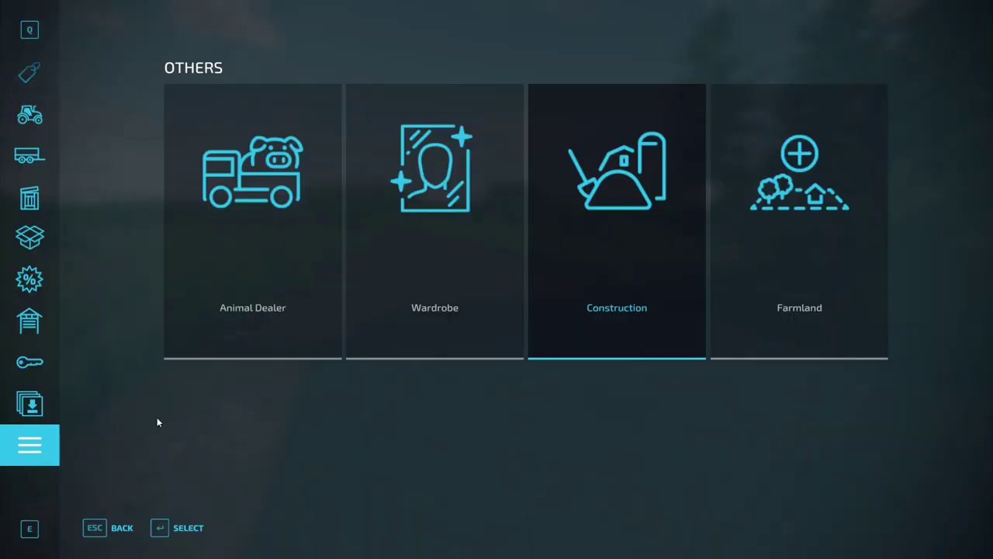
left_click(609, 265)
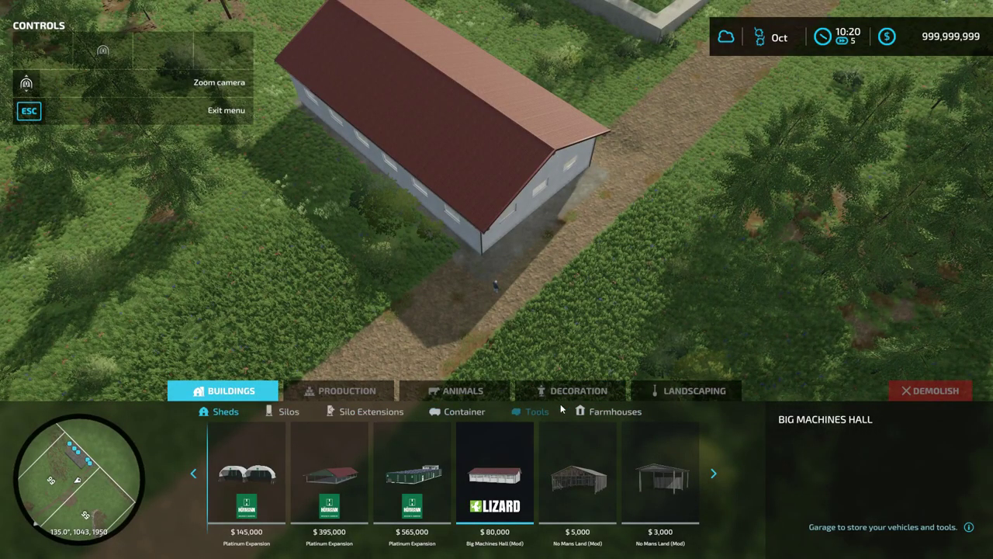
left_click(600, 412)
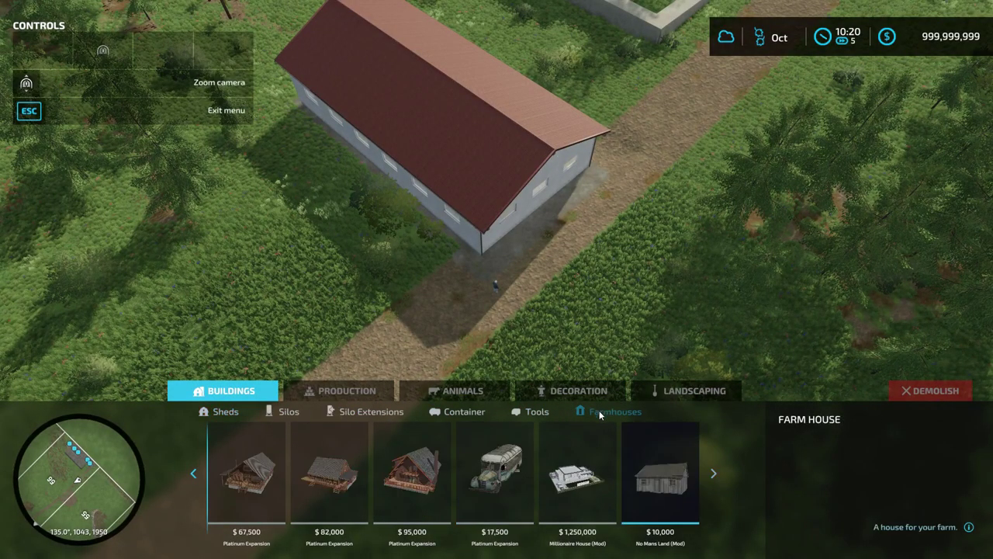
left_click(590, 504)
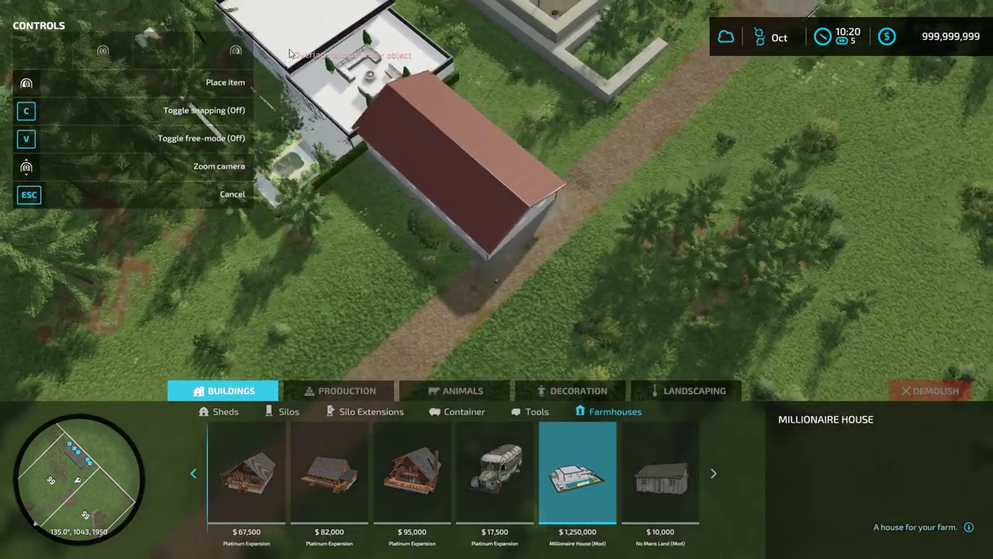
Step: Place the Millionaire House on the open meadow across the track from the hall and leave construction mode
key("w")
key("s")
key("d")
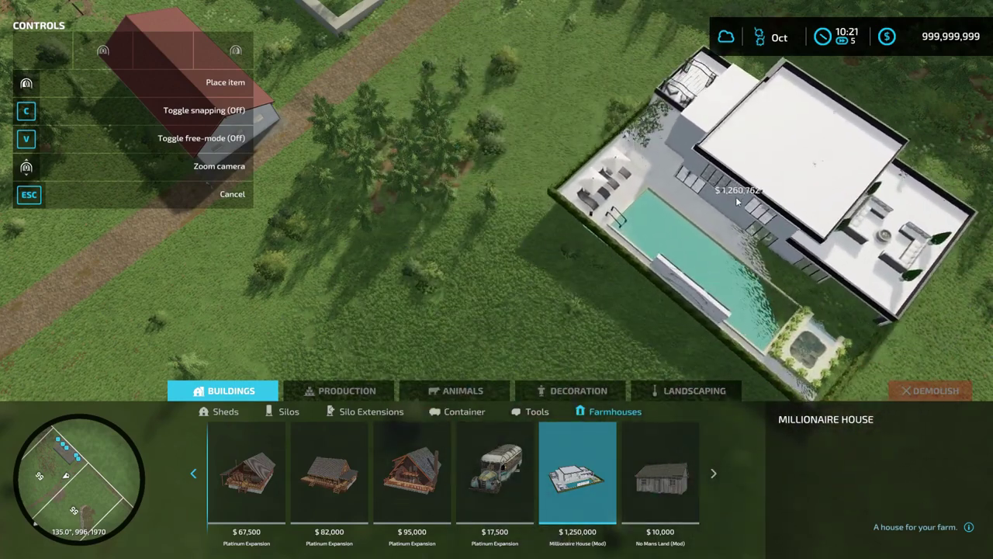
left_click(737, 201)
key("Escape")
key("Escape")
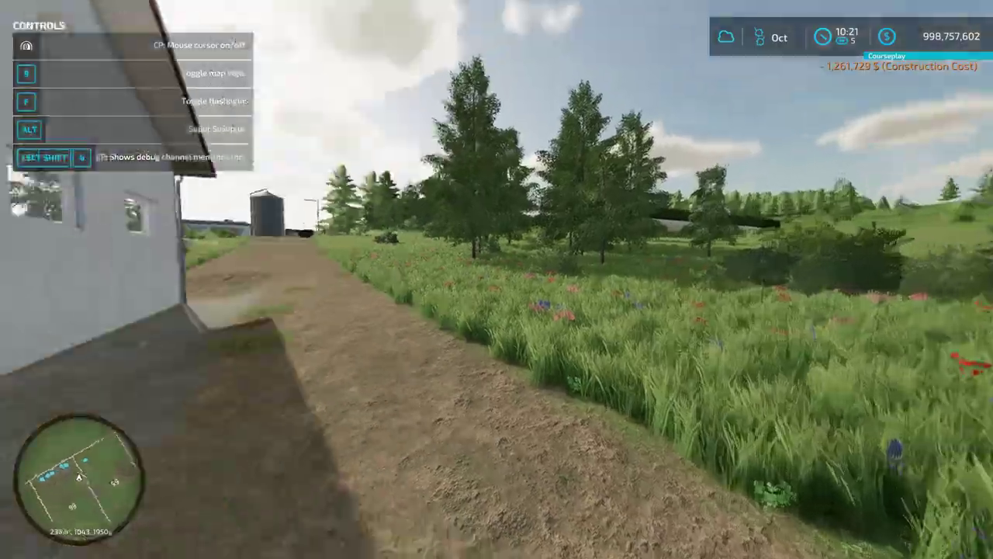
Step: Walk across the meadow and around the hedge to the Millionaire House, and enter its ground-level passage
key("w")
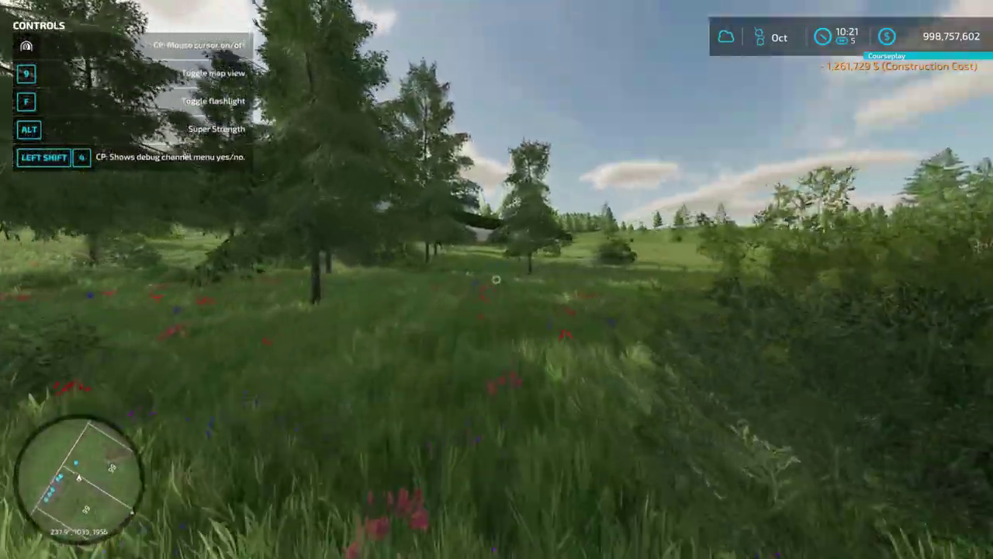
key("w")
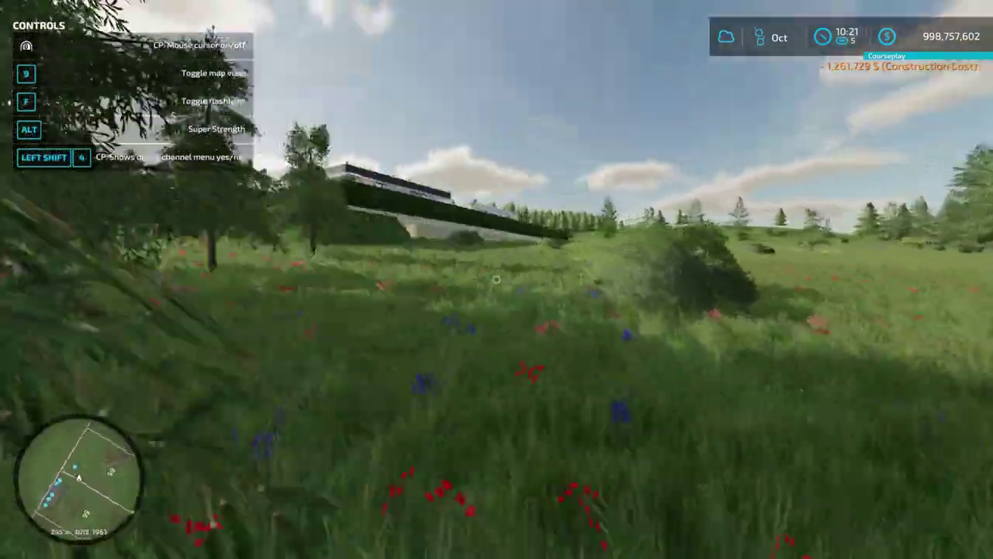
key("w")
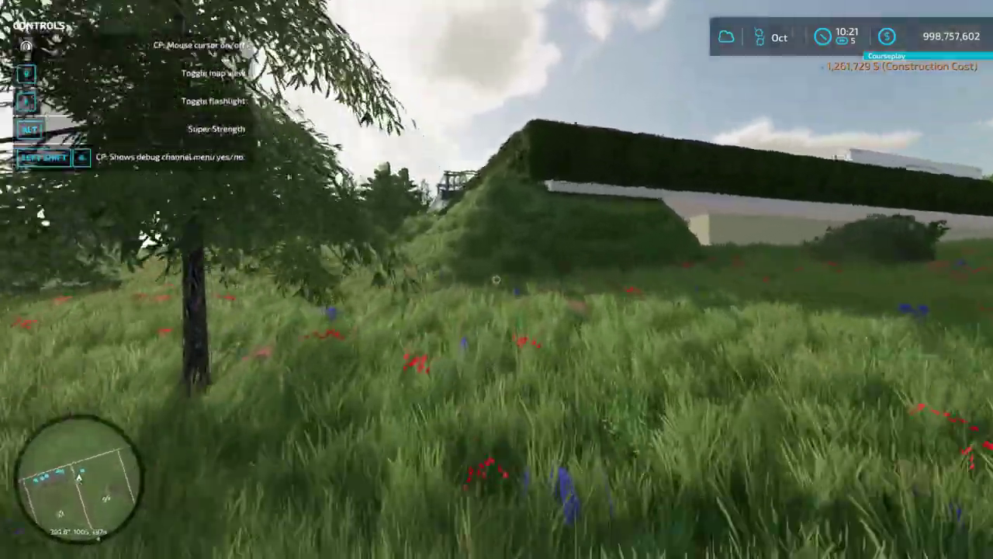
key("w")
key("w")
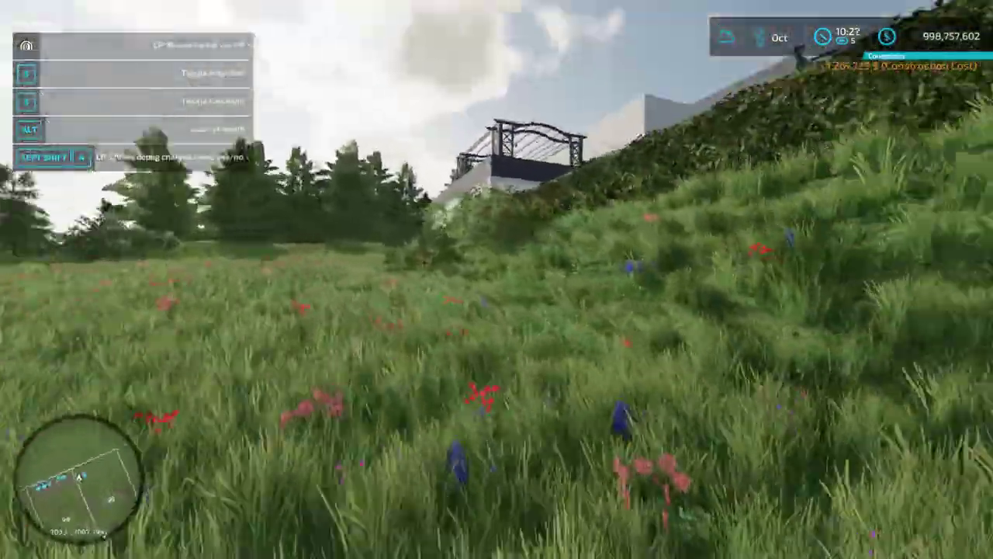
key("w")
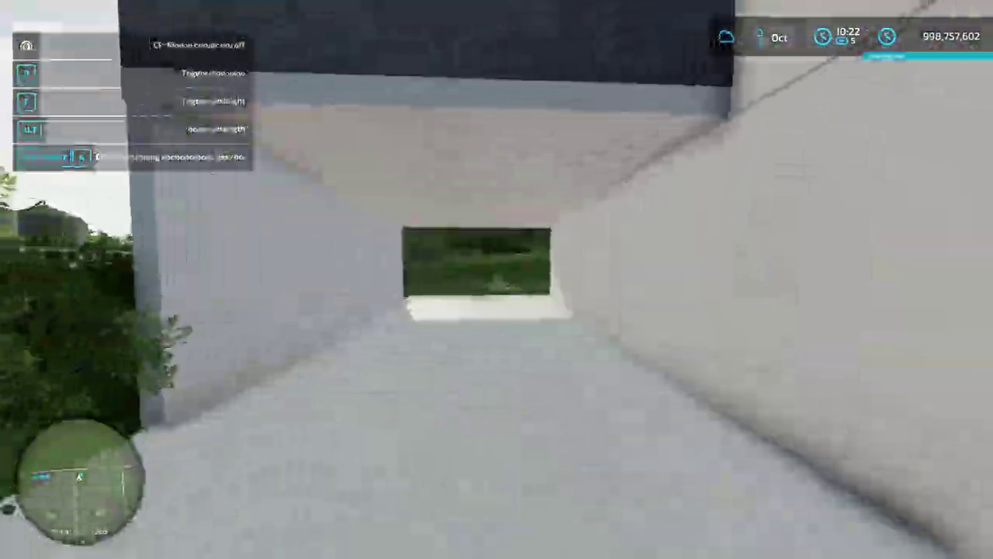
Step: Walk through the passage to the black door of the Millionaire House and open it to the marble-floored room
key("w")
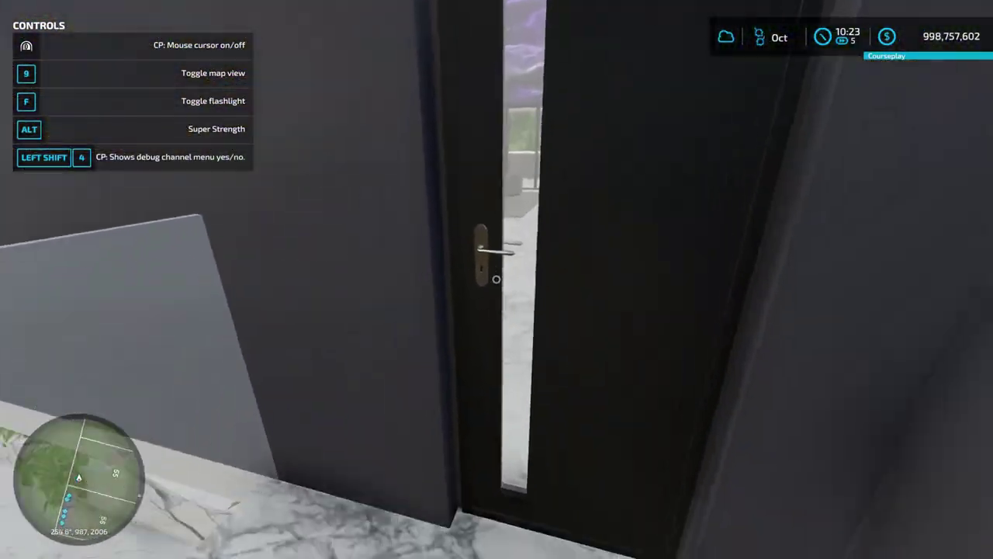
key("w")
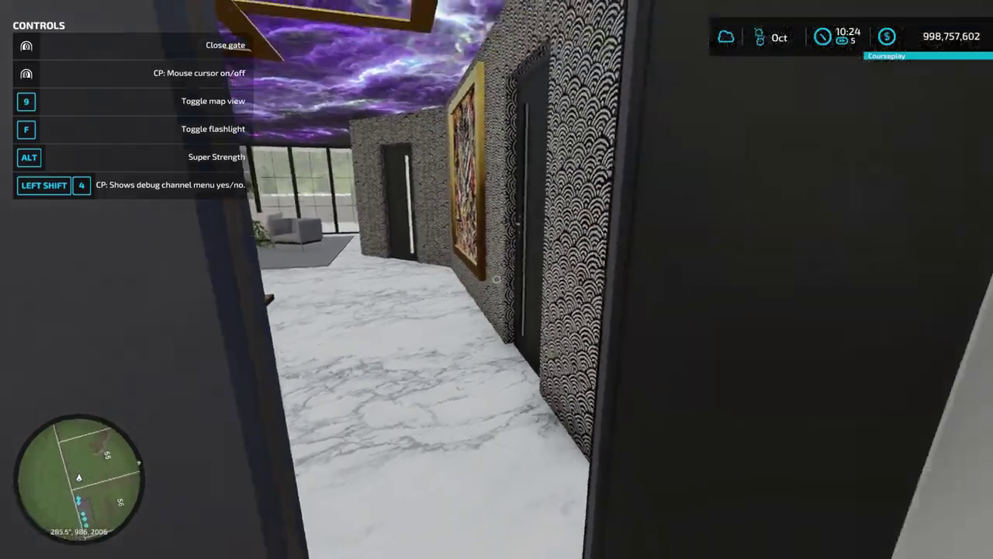
key("w")
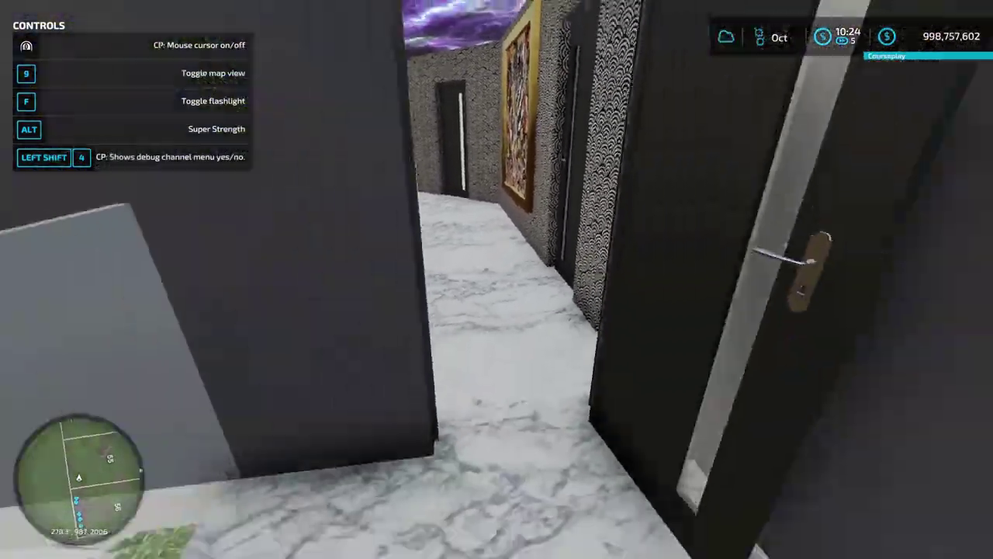
Step: Tour the house interior, examining the bed, the sitting area, the paintings and the room behind the side door
key("w")
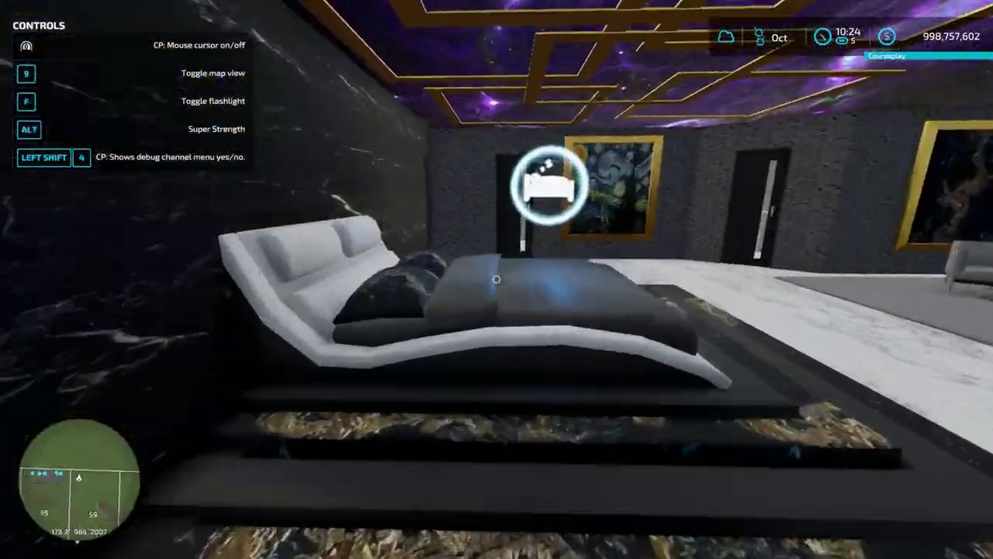
key("w")
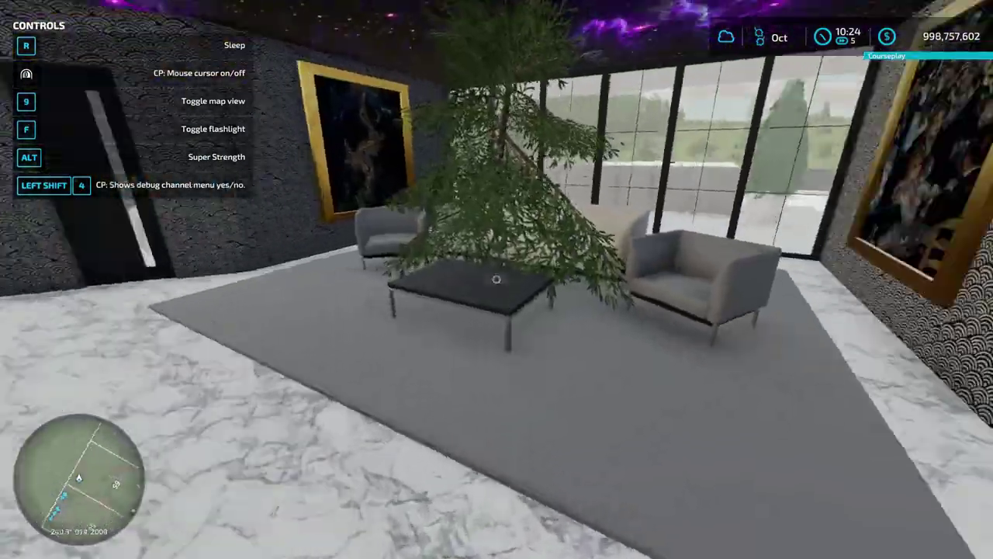
key("w")
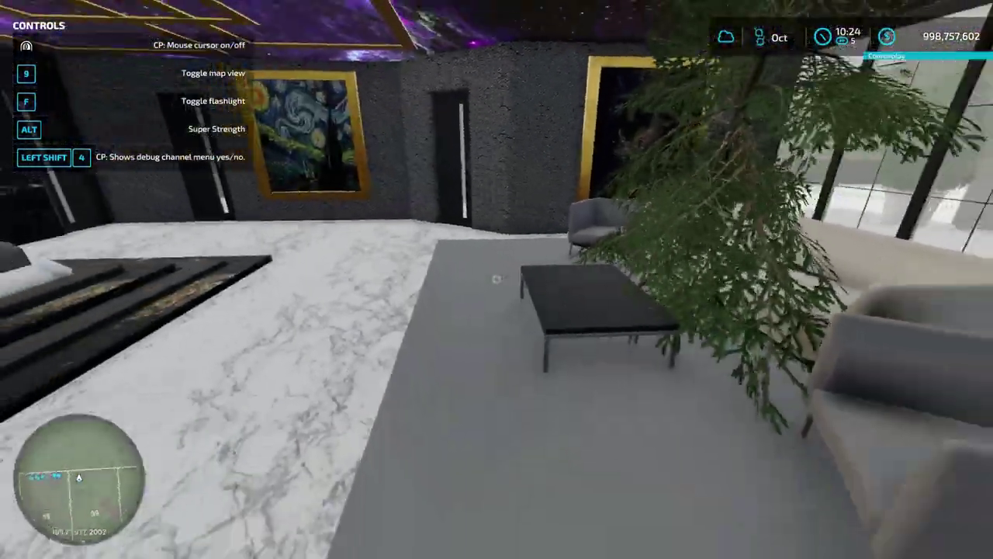
key("w")
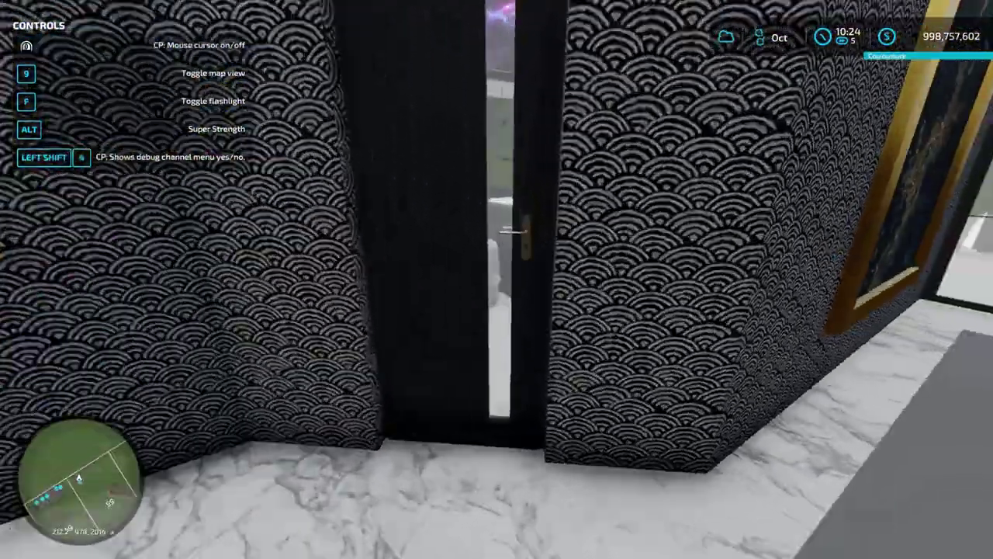
key("w")
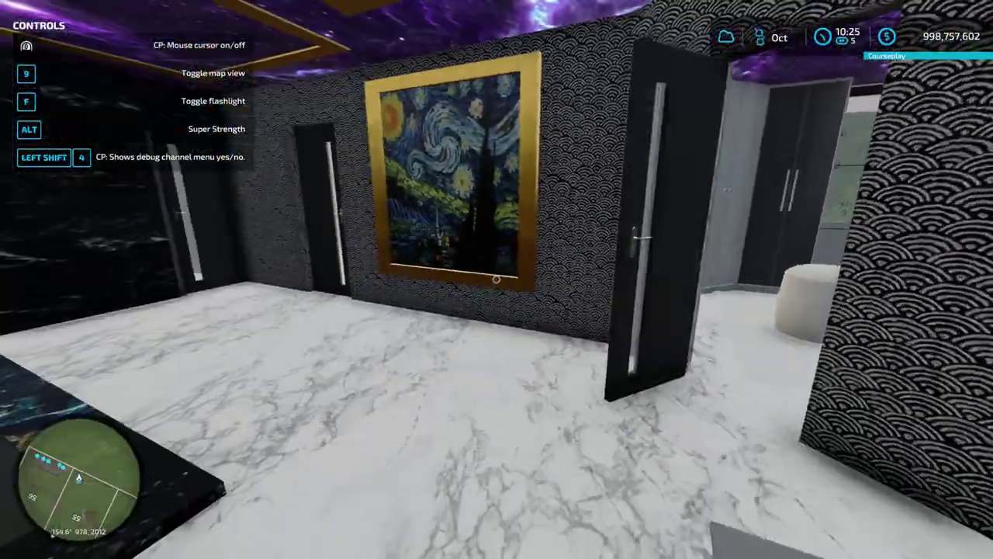
key("w")
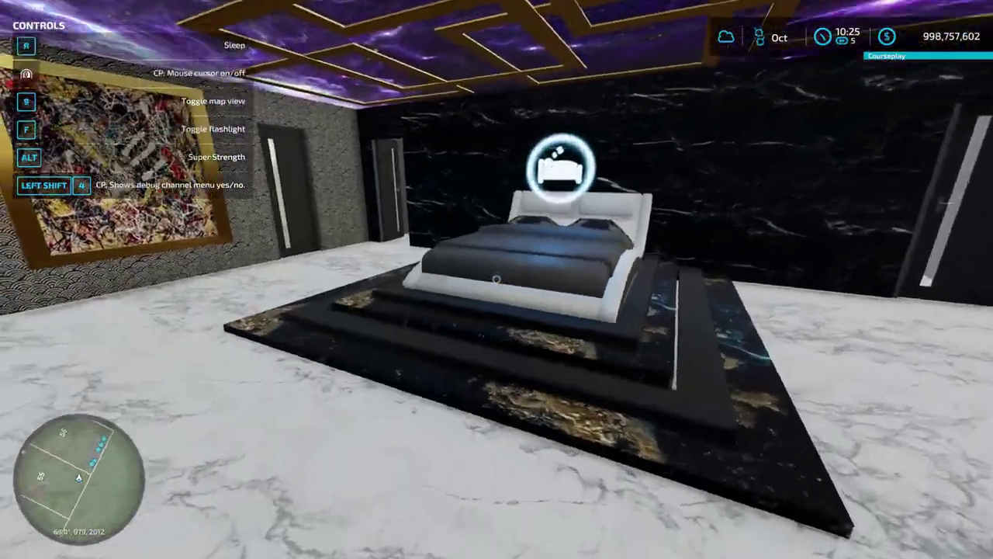
Step: Check the bed's sleep option and close its wake-up time dialog
key("r")
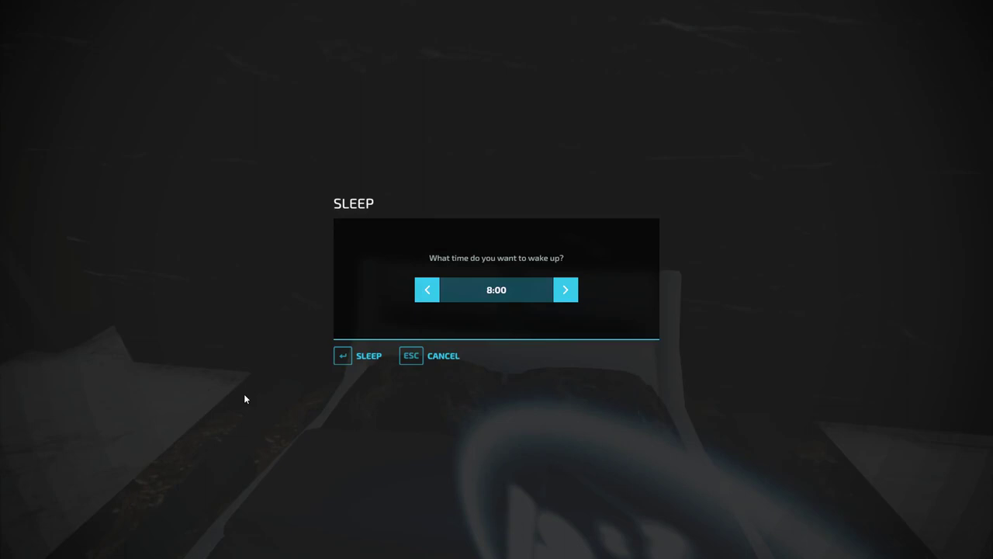
left_click(376, 365)
key("9")
key("9")
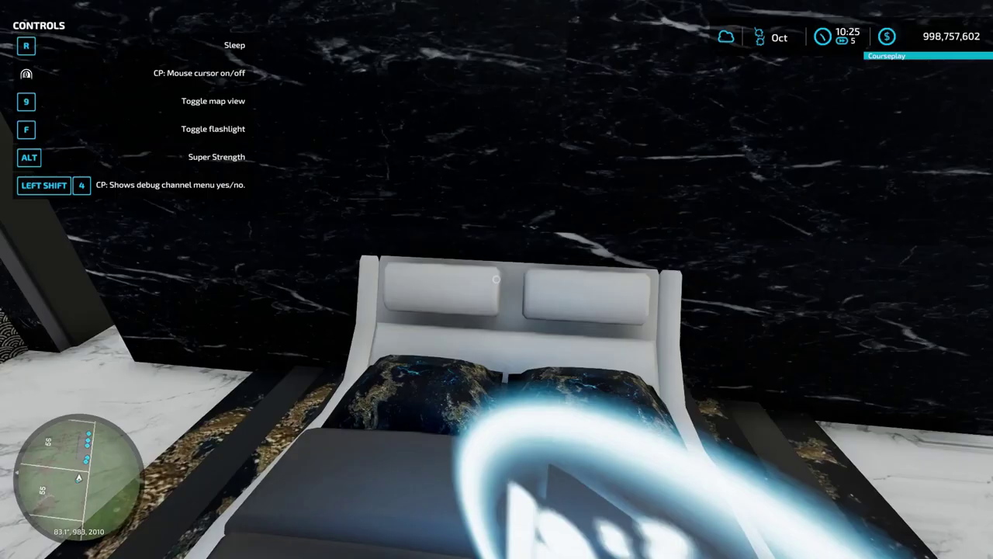
Step: End the game without saving and quit Farming Simulator 22 to the desktop
key("9")
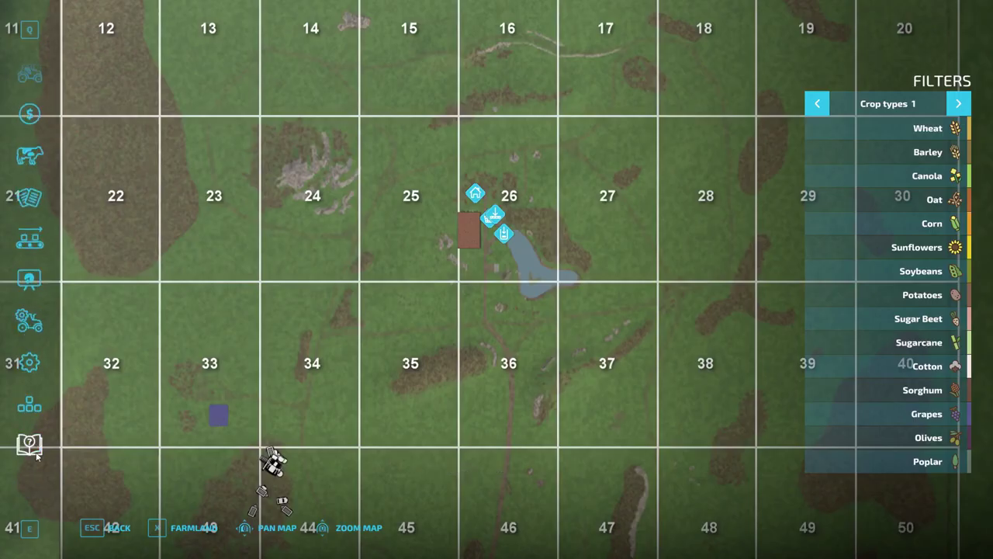
left_click(34, 452)
left_click(262, 530)
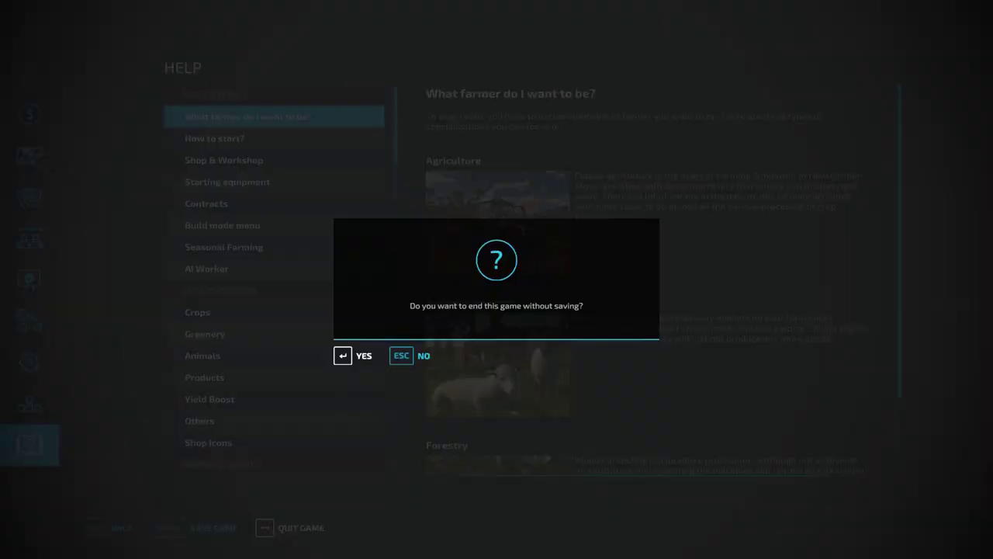
key("Return")
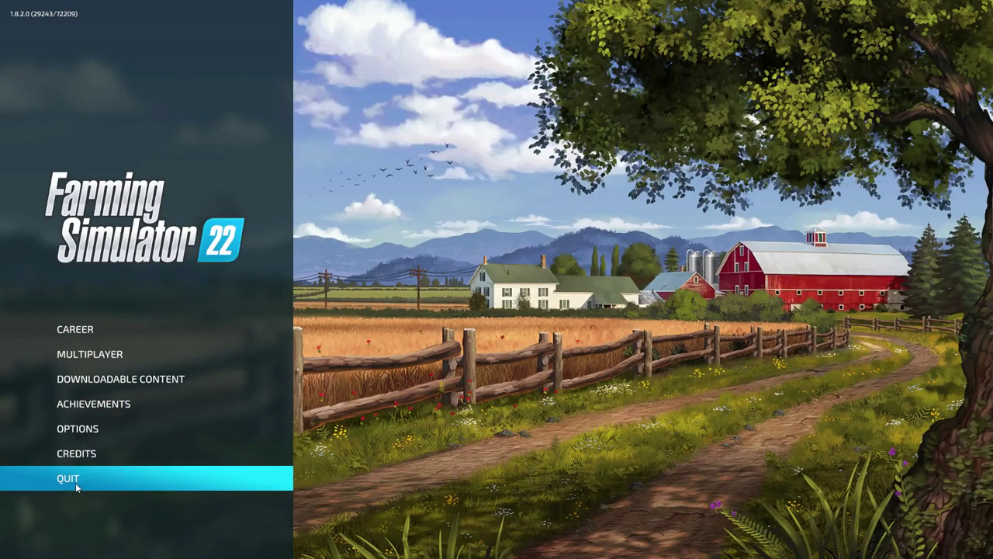
left_click(117, 477)
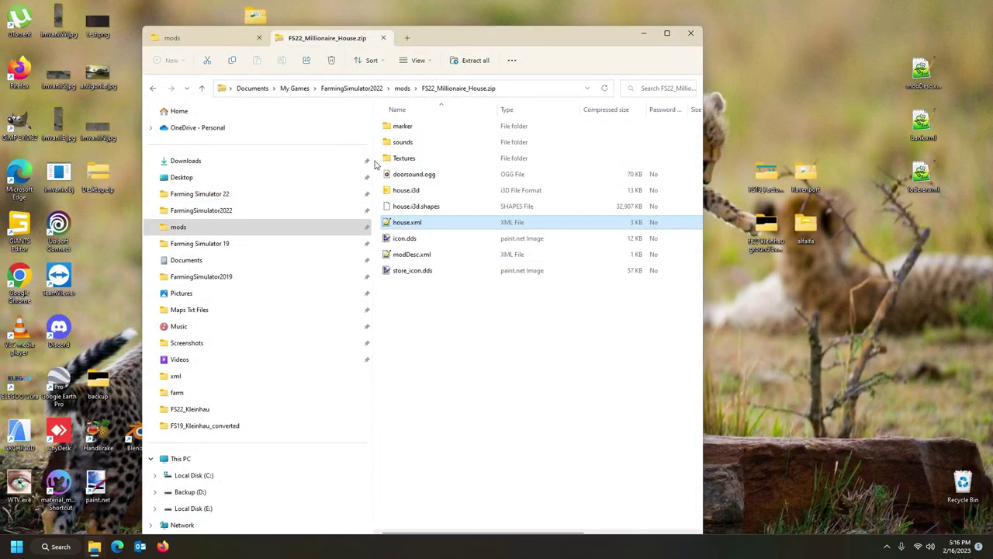
Step: In File Explorer, leave the FS22_Millionaire_House.zip archive and move FS22_bigMachinesHall.zip and FS22_Millionaire_House.zip from the mods folder to Downloads
left_click(668, 34)
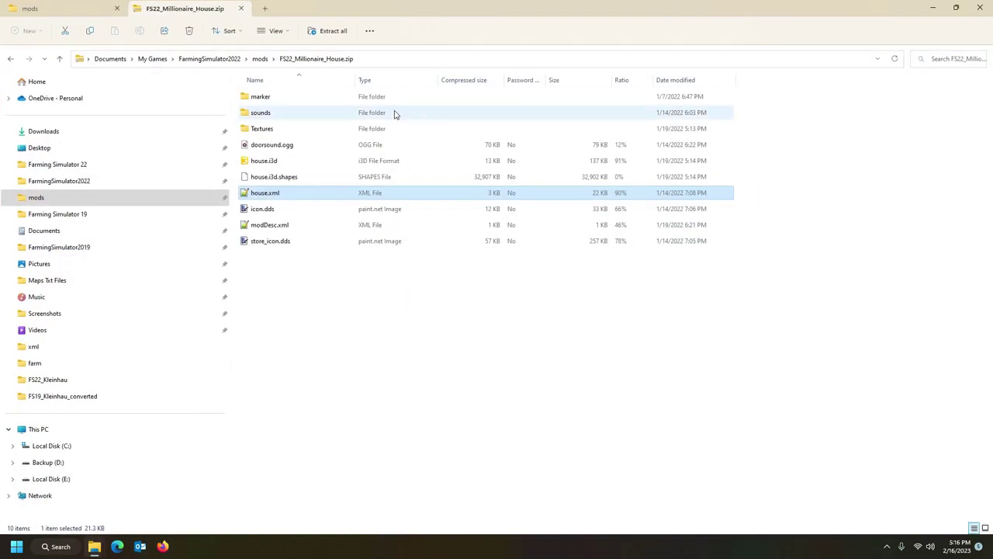
left_click(241, 9)
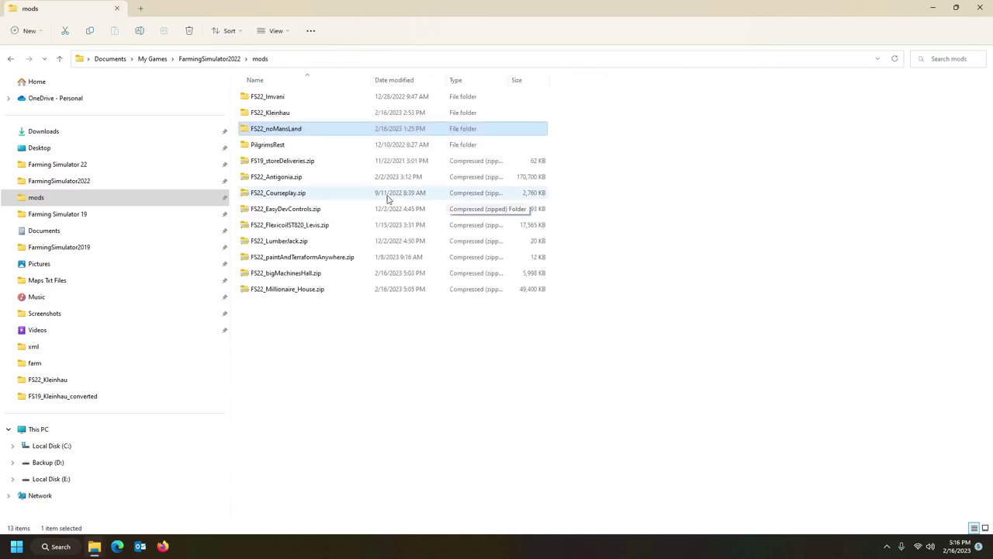
left_click(275, 291)
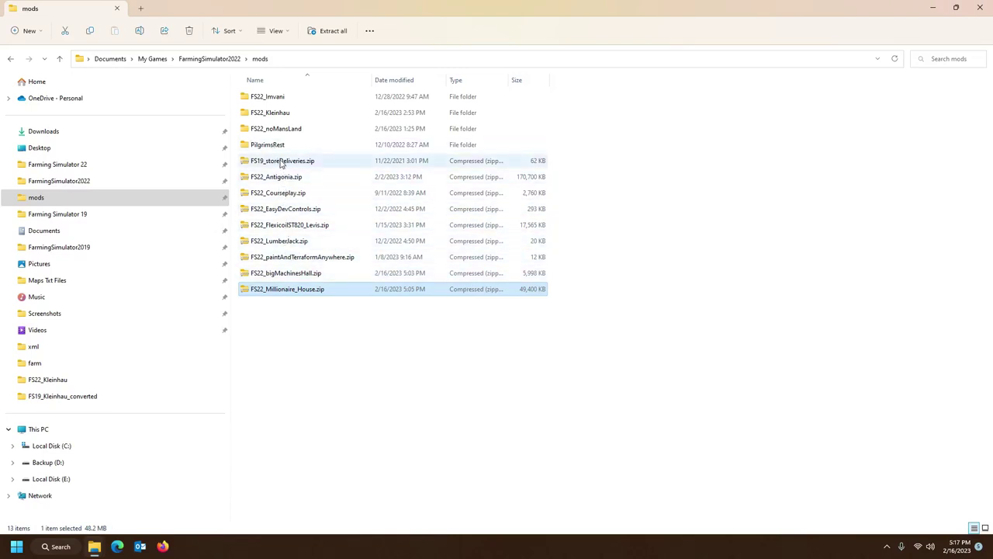
left_click(295, 272, "ctrl")
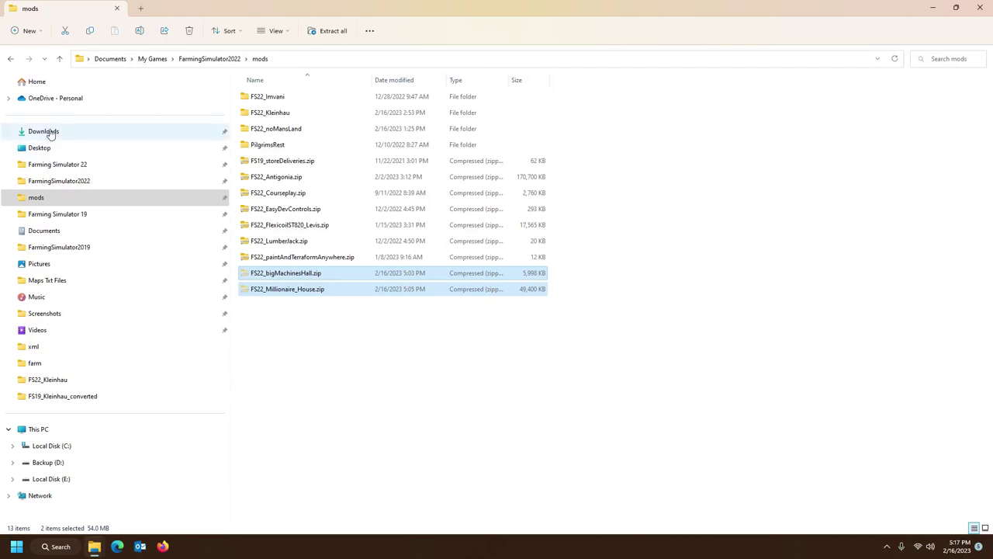
left_click(46, 131)
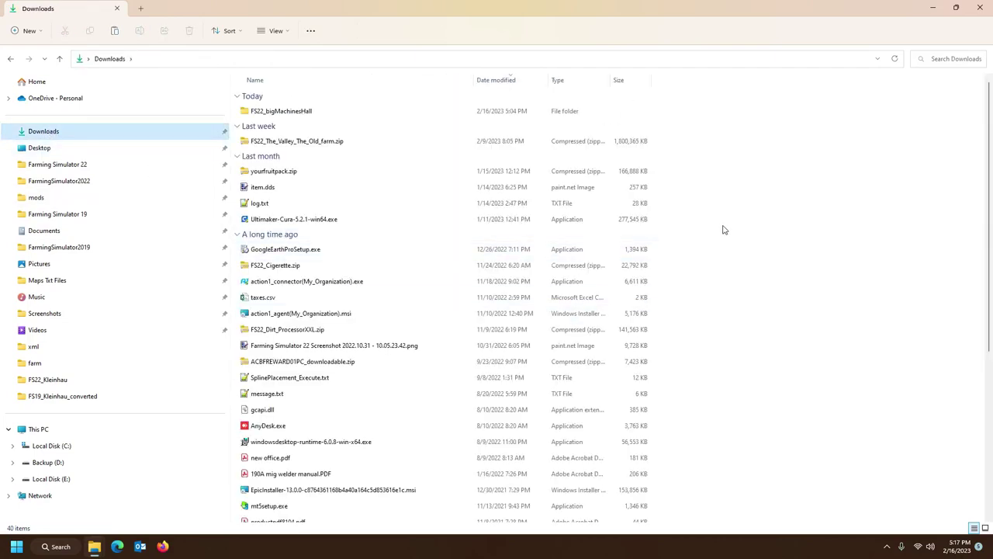
key("ctrl+v")
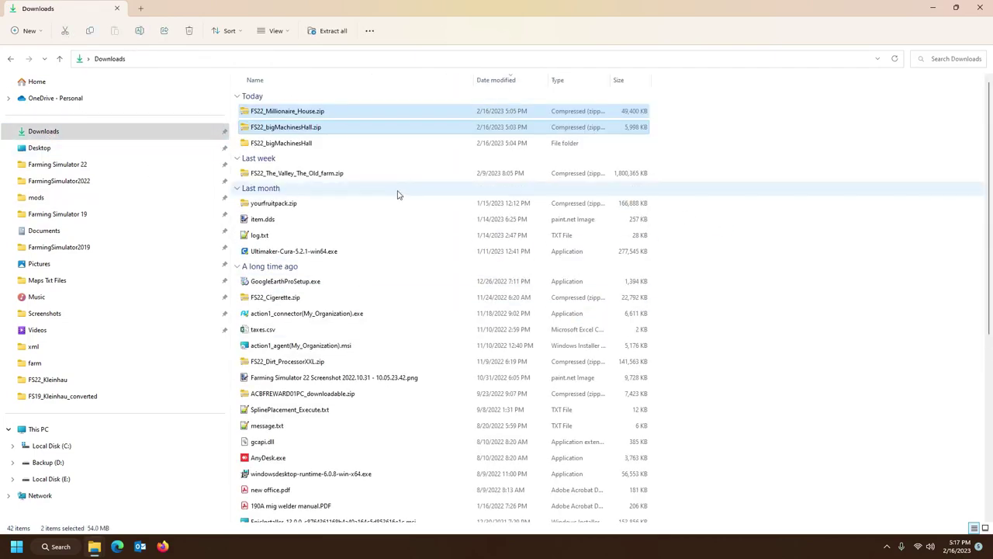
Step: Extract FS22_Millionaire_House.zip in Downloads with WinRAR to its own FS22_Millionaire_House folder
left_click(281, 147)
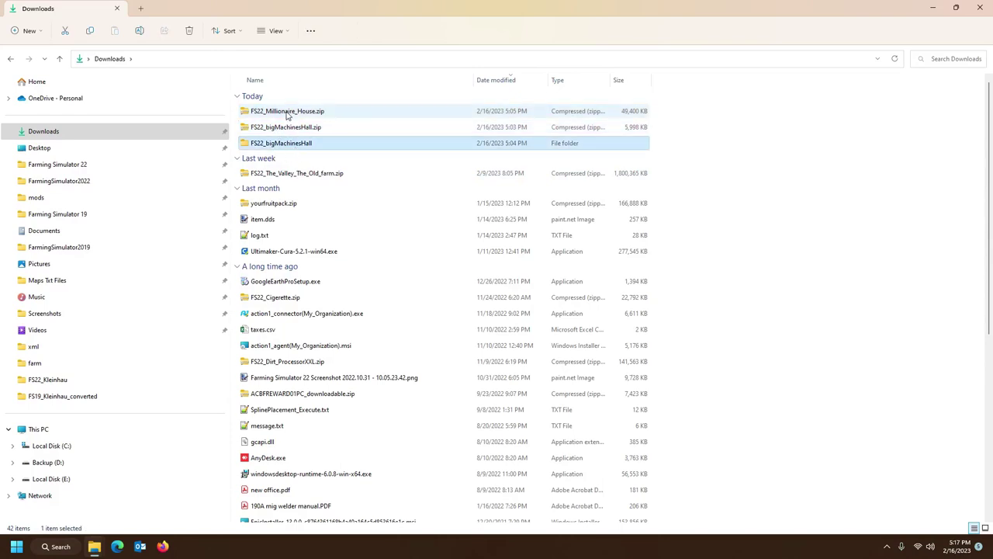
left_click(286, 112)
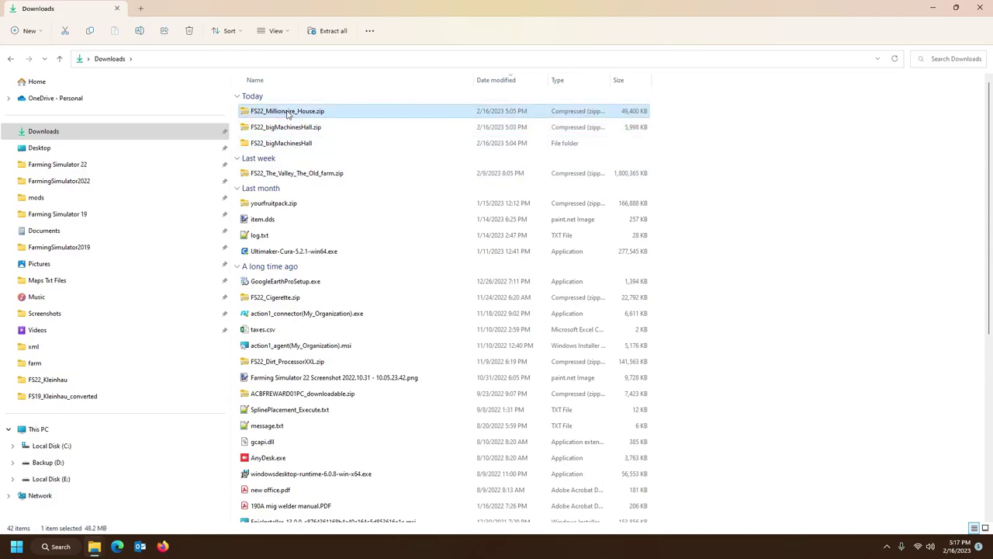
right_click(287, 115)
mouse_move(370, 349)
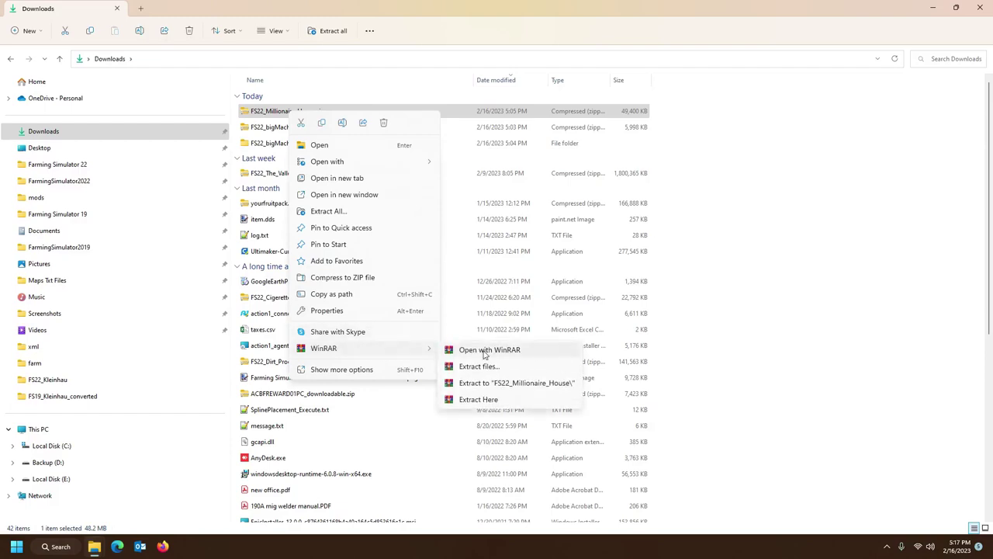
left_click(493, 383)
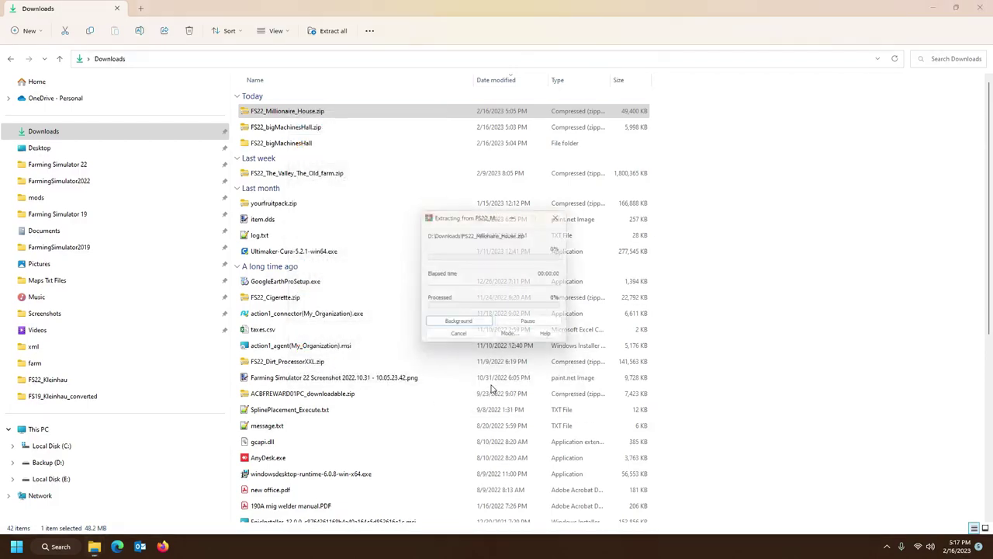
Step: Transfer the FS22_Millionaire_House and FS22_bigMachinesHall folders from Downloads into the placeables folder of FS22_noMansLand
left_click(284, 144)
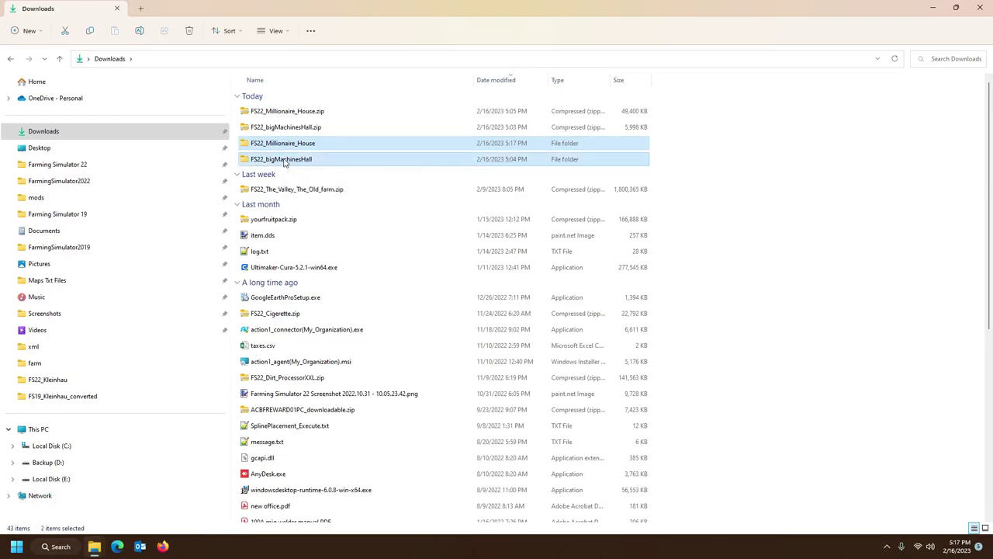
left_click(54, 200)
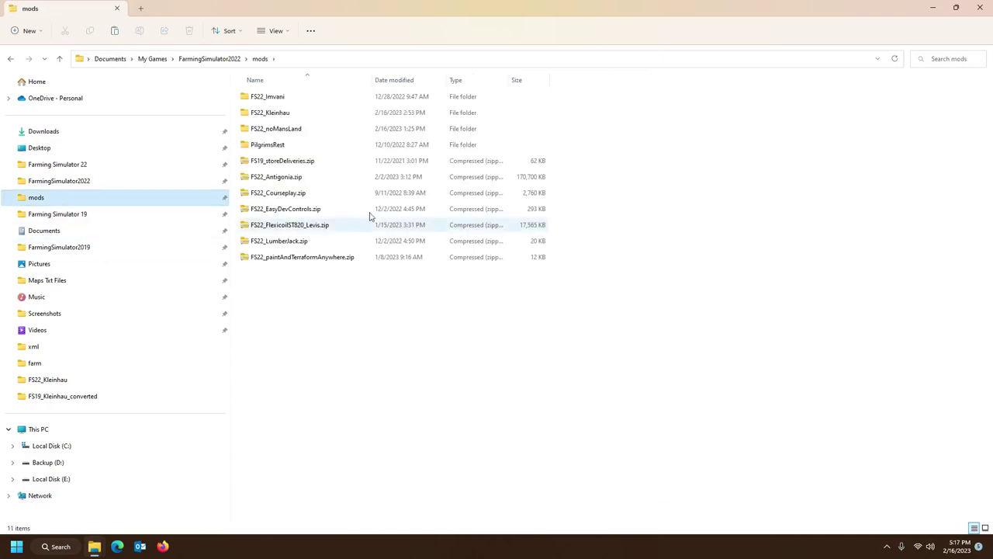
double_click(277, 132)
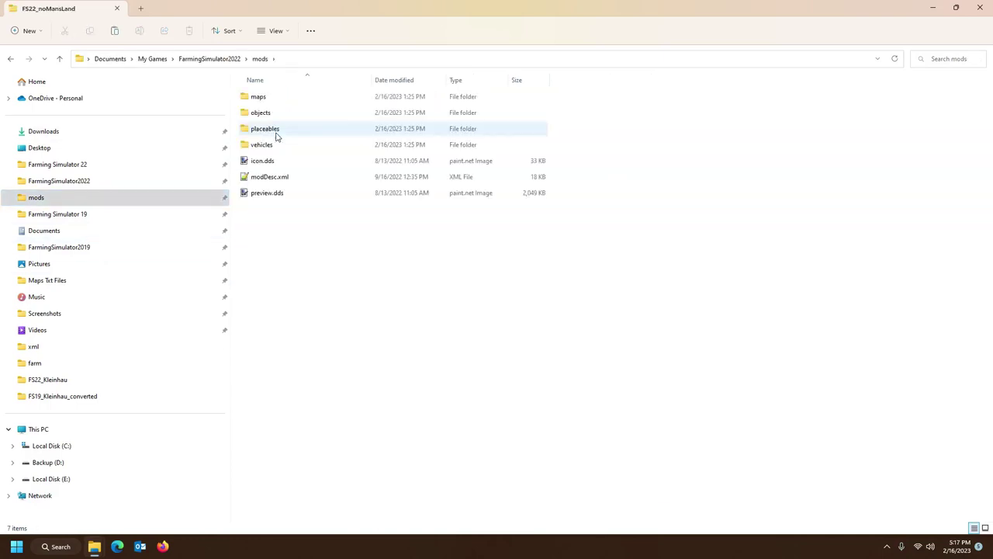
left_click(275, 130)
double_click(275, 132)
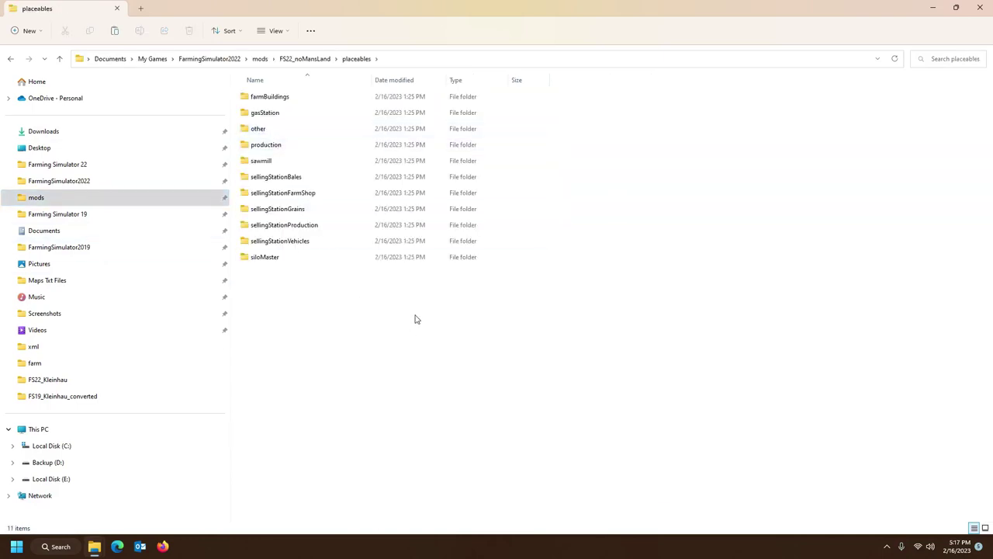
key("ctrl+v")
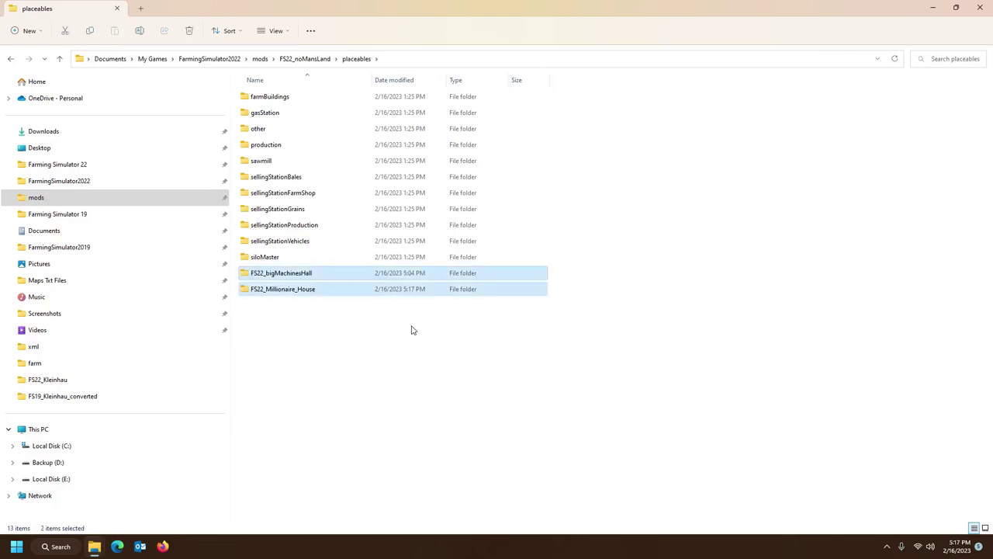
Step: Rename the FS22_bigMachinesHall folder in placeables as bigMachinesHall
left_click(271, 278)
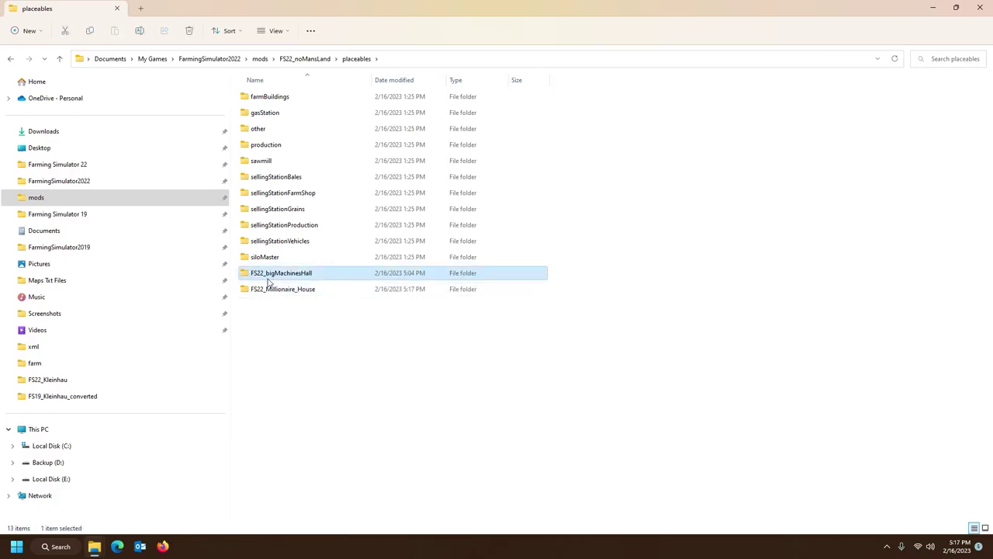
left_click(268, 273)
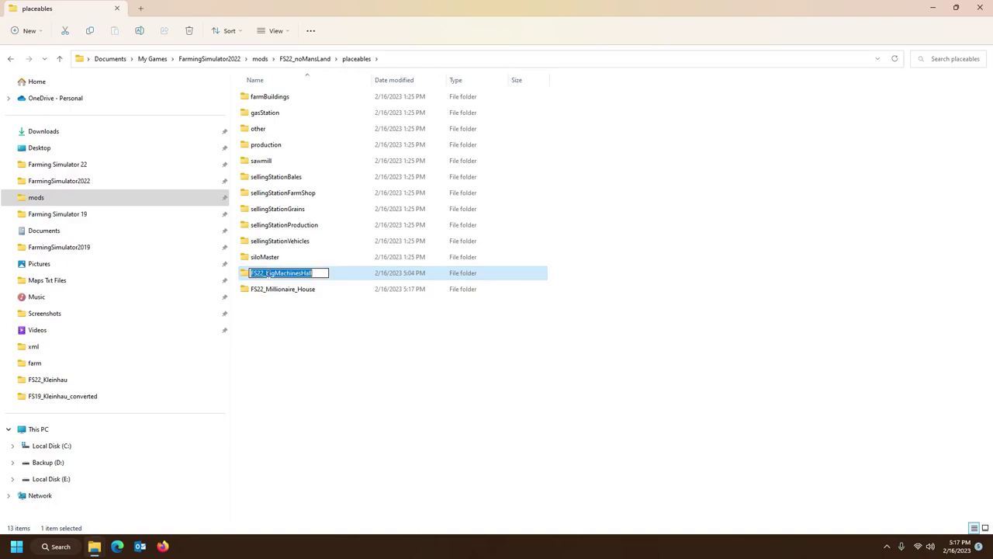
left_click(268, 292)
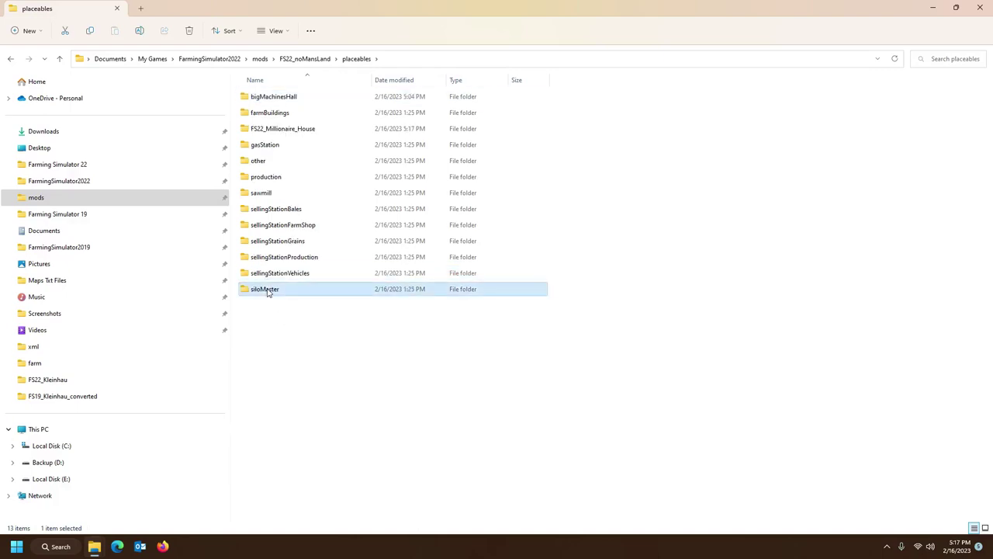
Step: Rename the FS22_Millionaire_House folder in placeables as Millionaire_House
left_click(267, 136)
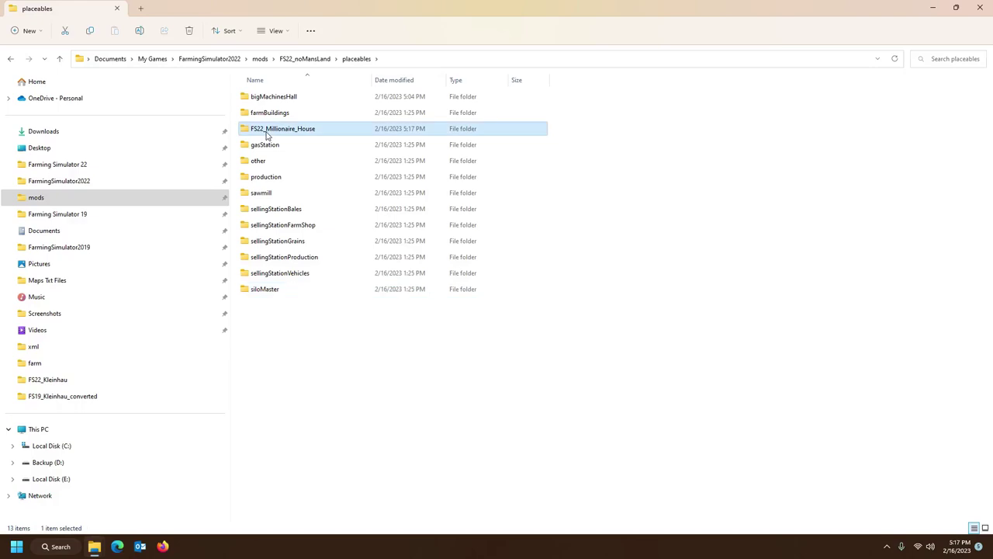
left_click(268, 132)
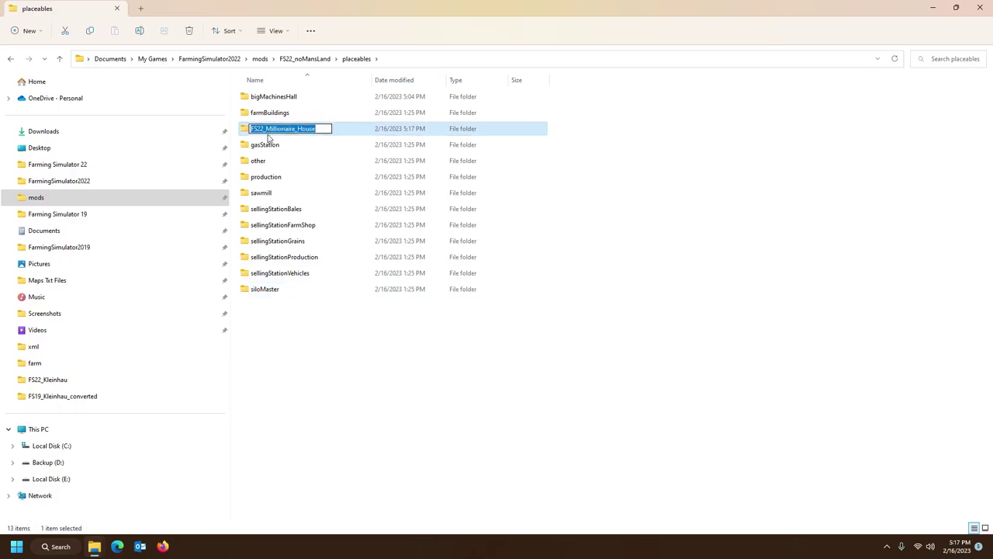
left_click(266, 130)
key("BackSpace")
key("BackSpace")
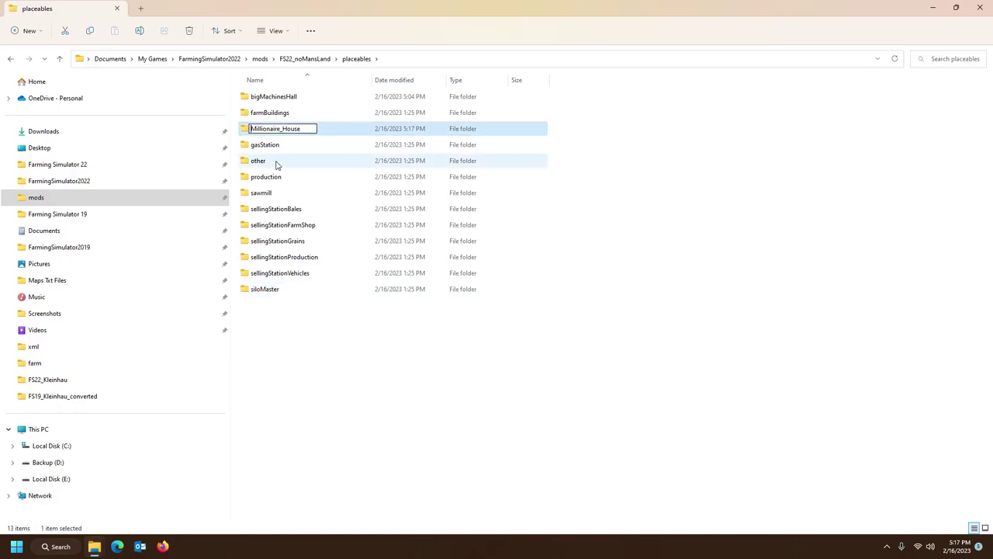
left_click(282, 196)
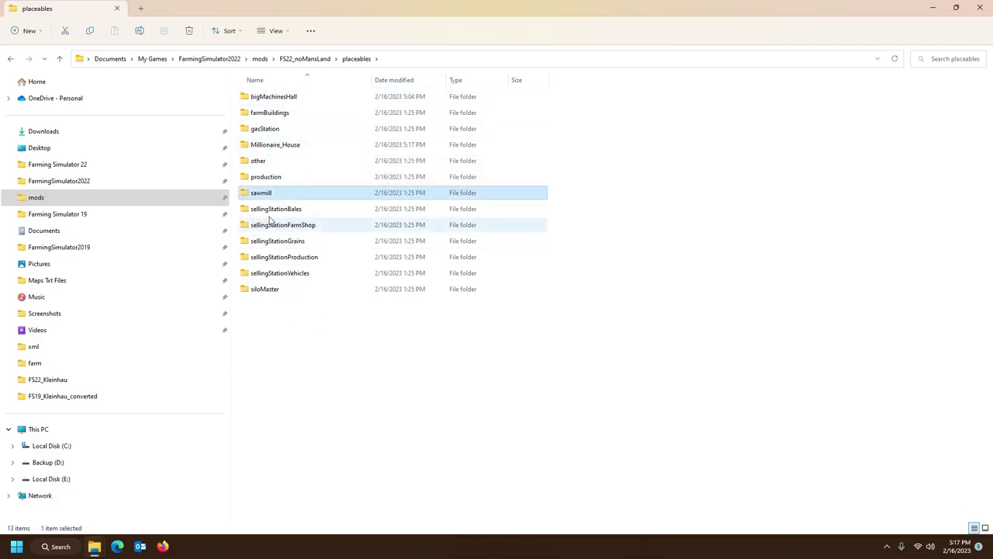
Step: Open map.i3d from the maps folder of FS22_noMansLand in GIANTS Editor version 9.0.3
left_click(310, 59)
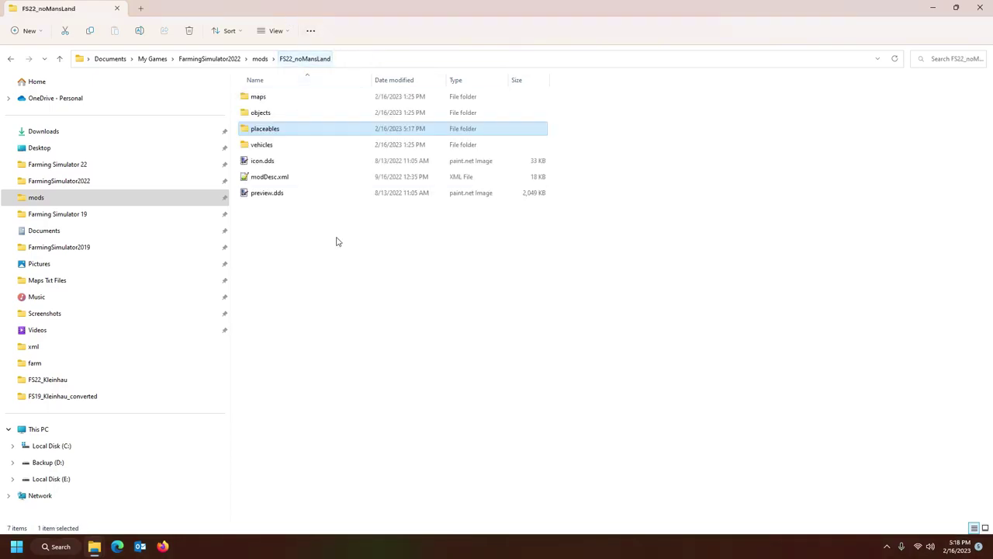
double_click(272, 98)
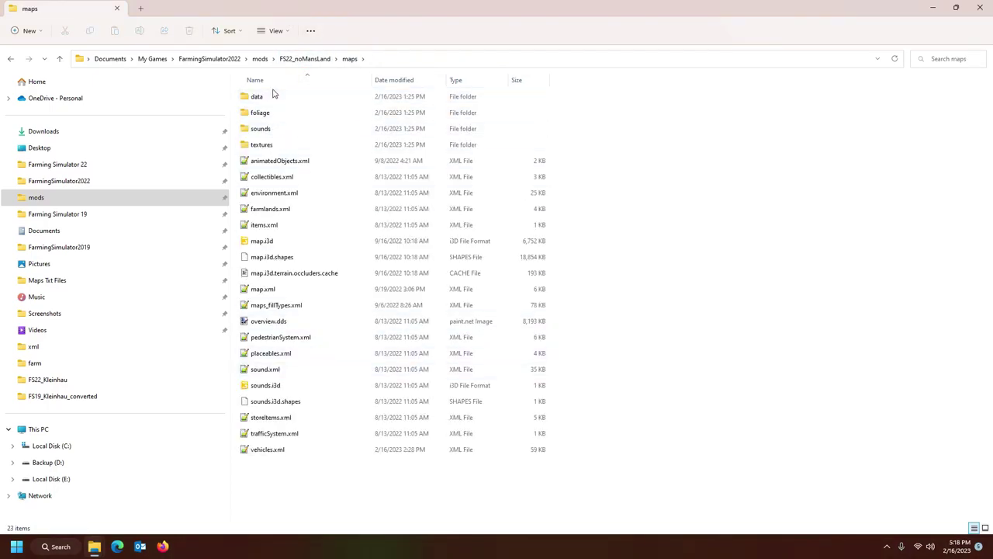
double_click(287, 245)
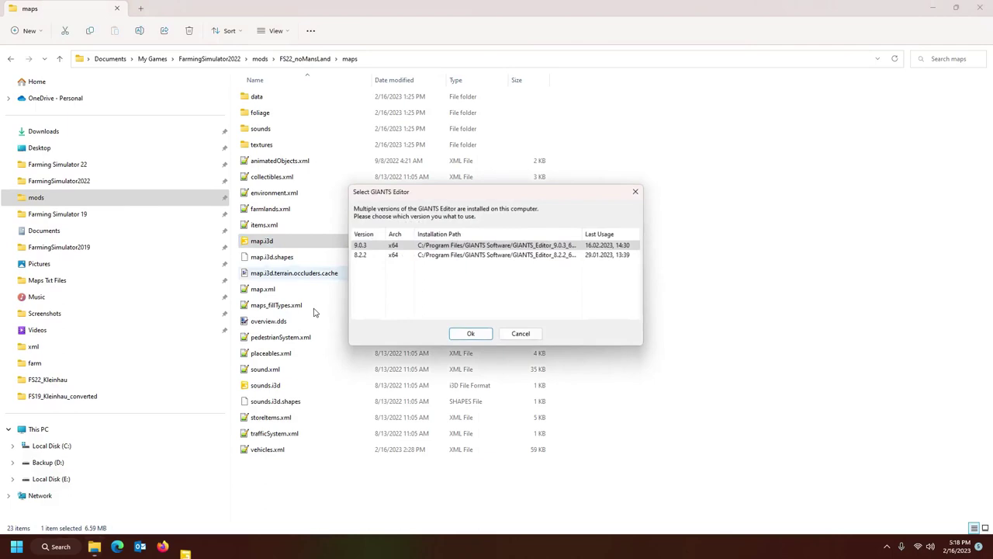
left_click(471, 335)
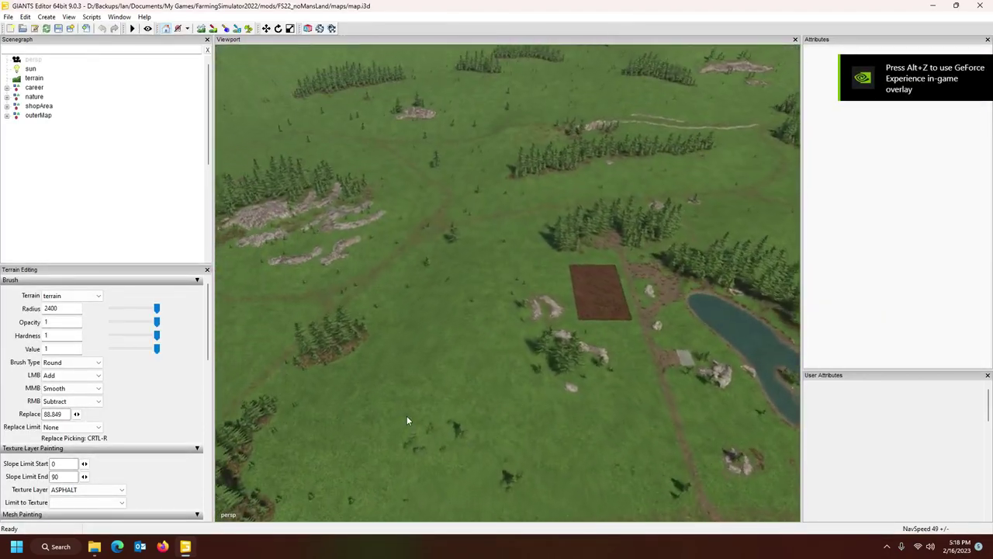
right_click_drag(407, 420, 79, 194)
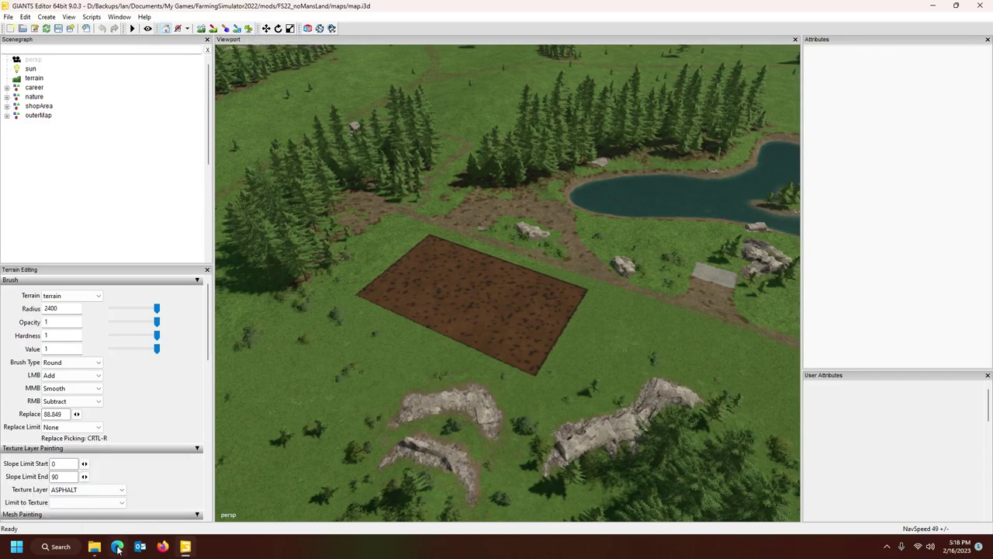
Step: Return to File Explorer and examine farmlands.xml in the maps folder for the default farm property entry, closing the file when finished
mouse_move(94, 546)
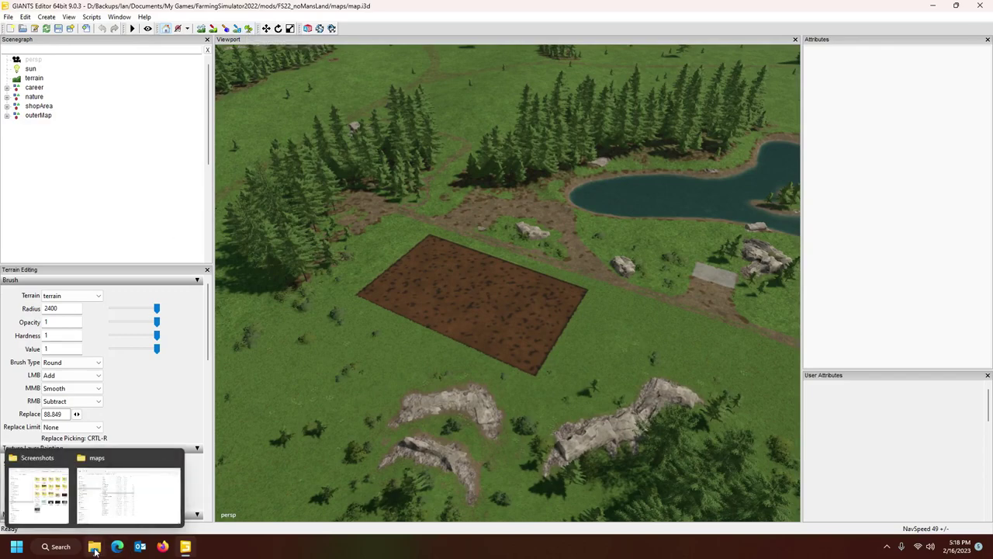
left_click(107, 505)
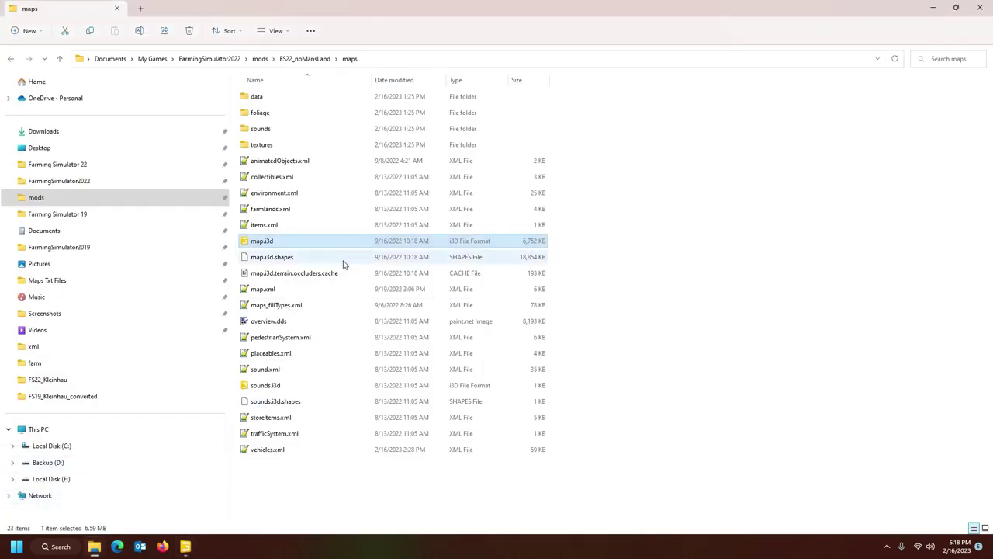
left_click(320, 60)
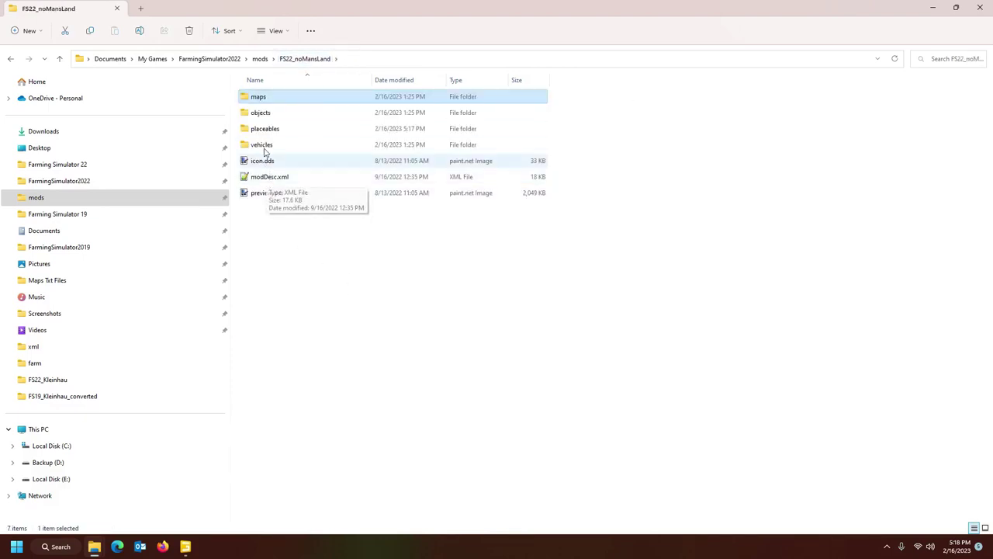
double_click(266, 98)
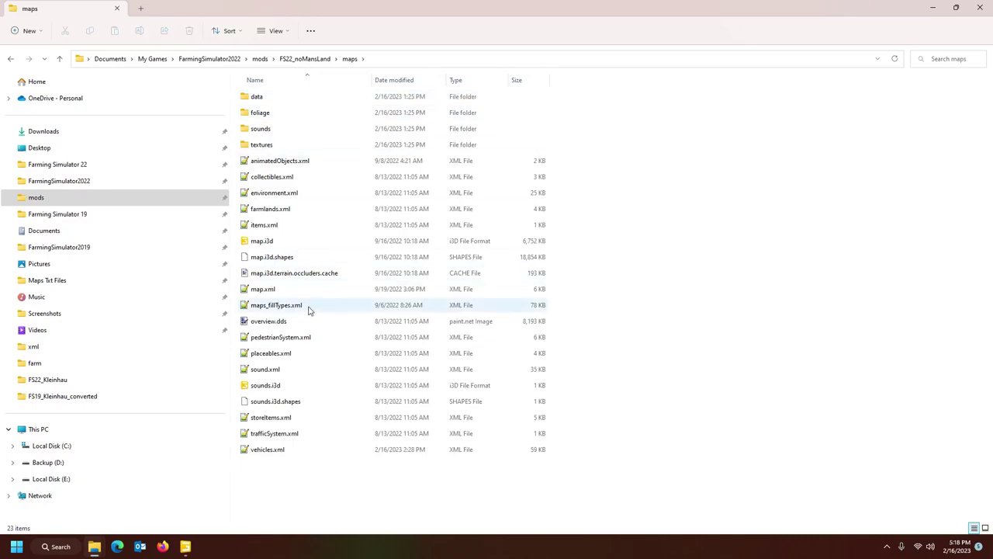
left_click(275, 211)
double_click(275, 215)
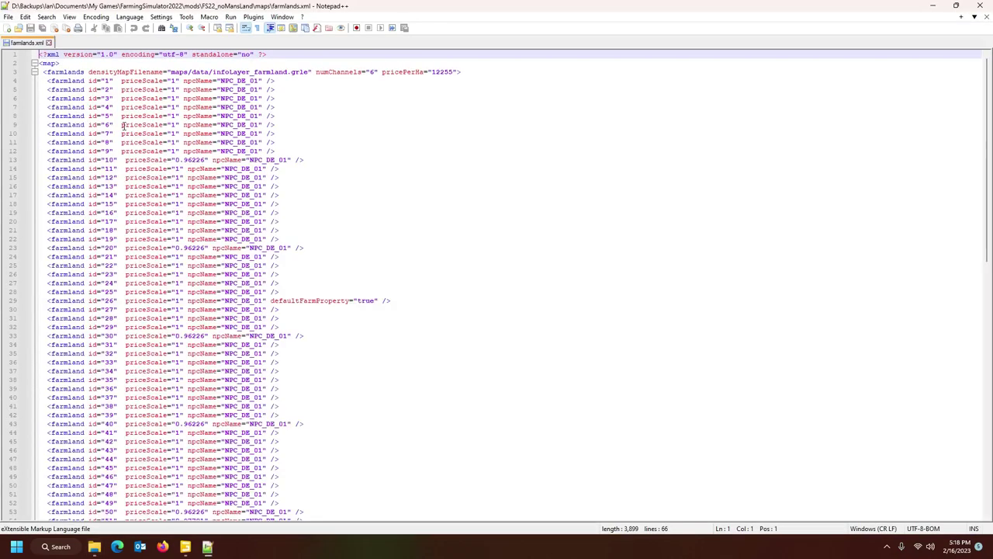
scroll(341, 155, "down", 13)
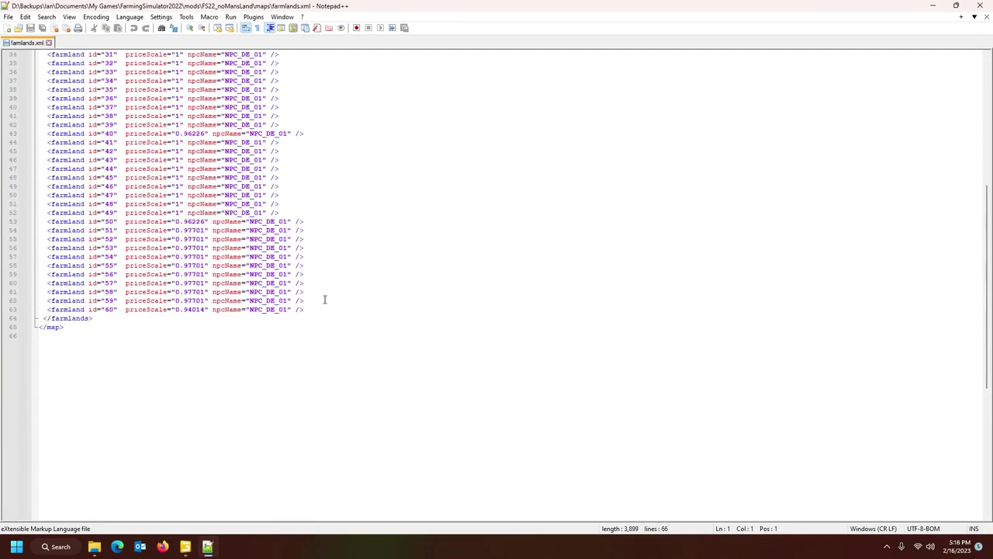
scroll(324, 299, "up", 7)
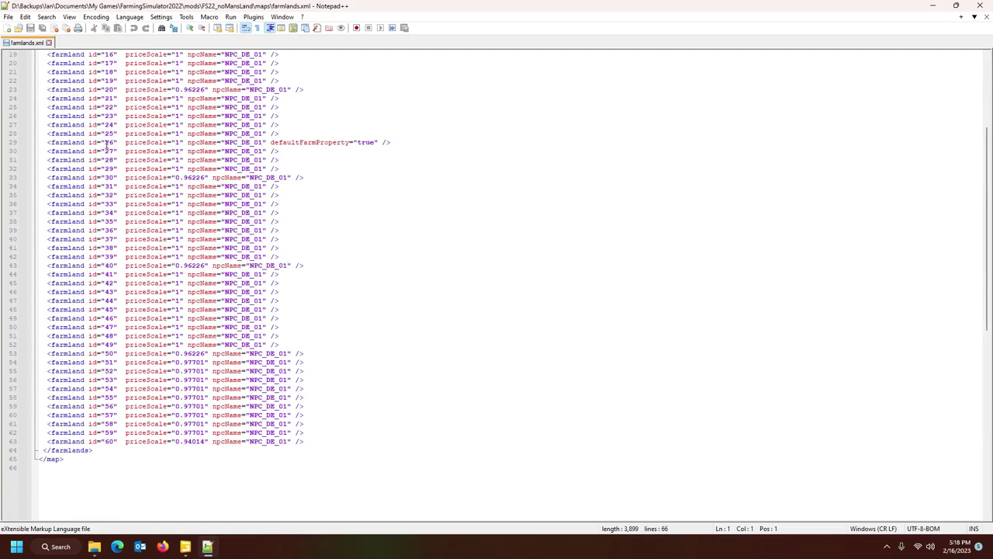
scroll(334, 192, "up", 6)
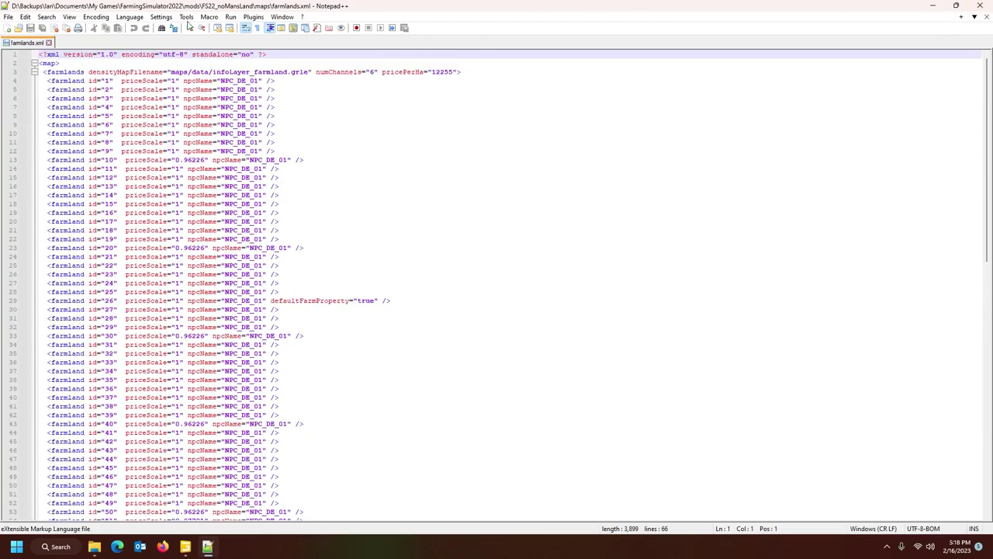
left_click(986, 16)
left_click(984, 7)
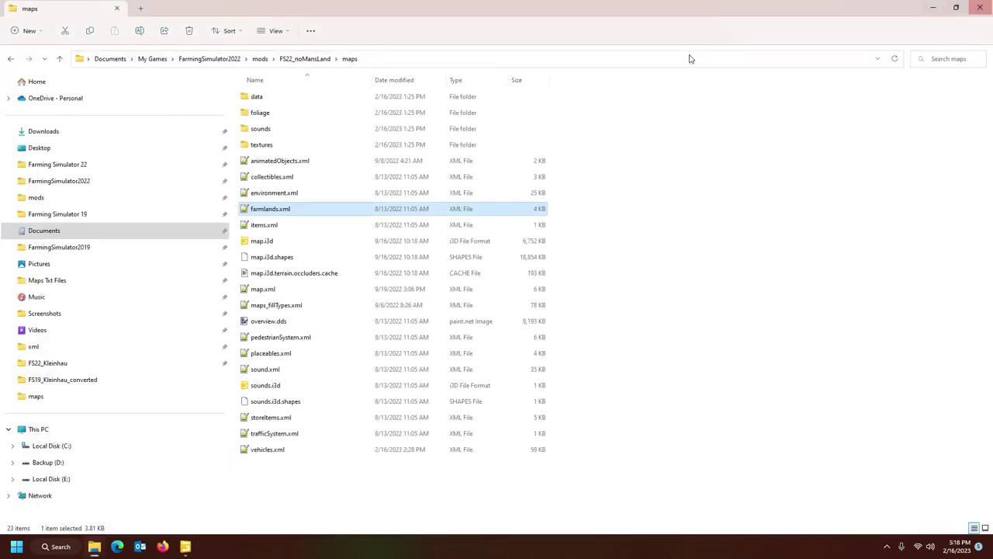
Step: Switch to GIANTS Editor and highlight Farmland 26 in the farmlands info layer, then hide the overlay again
left_click(186, 546)
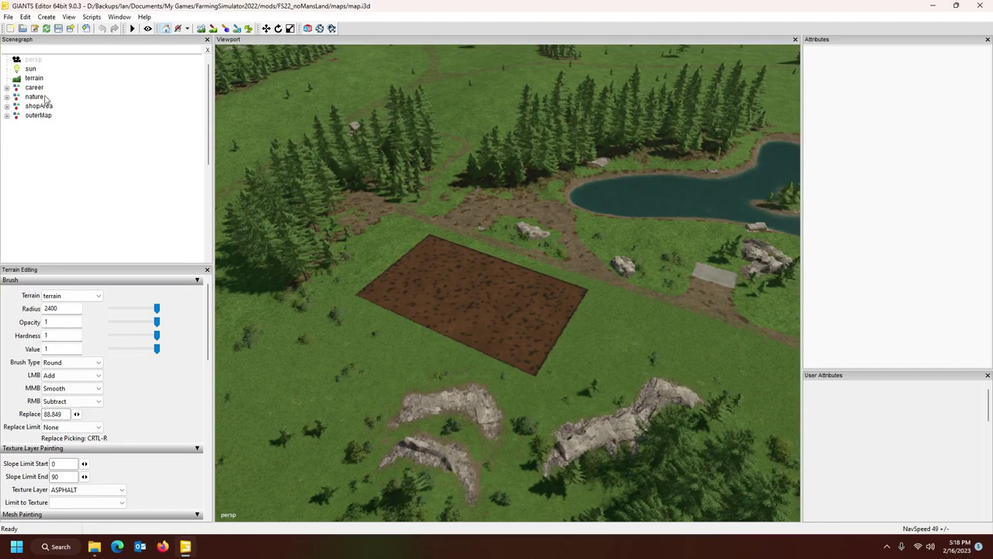
left_click(240, 29)
scroll(135, 398, "down", 10)
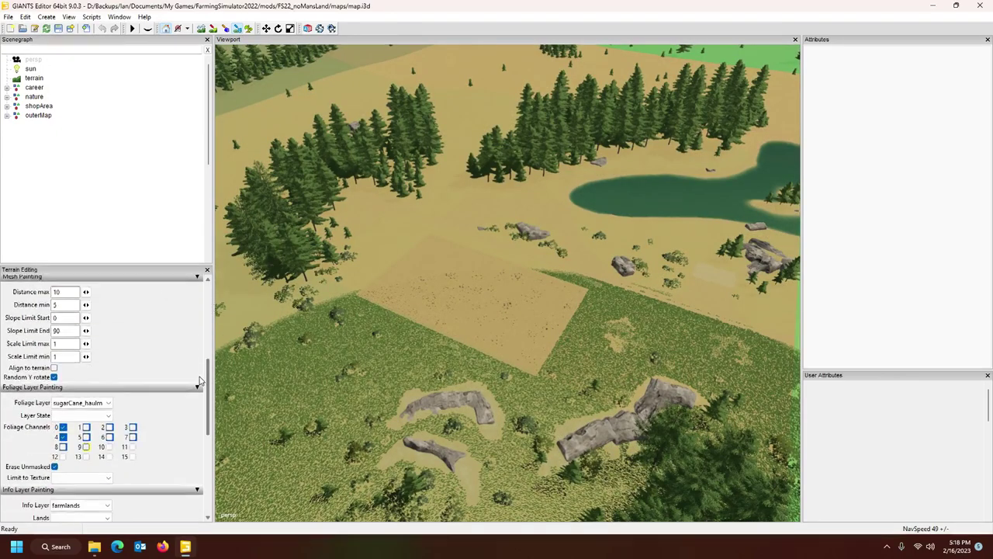
left_click(79, 383)
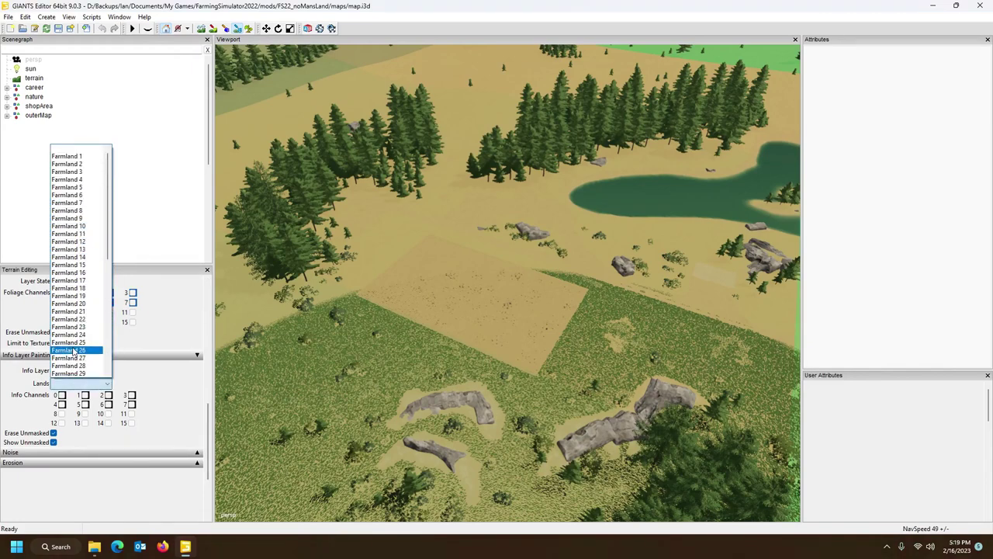
left_click(75, 350)
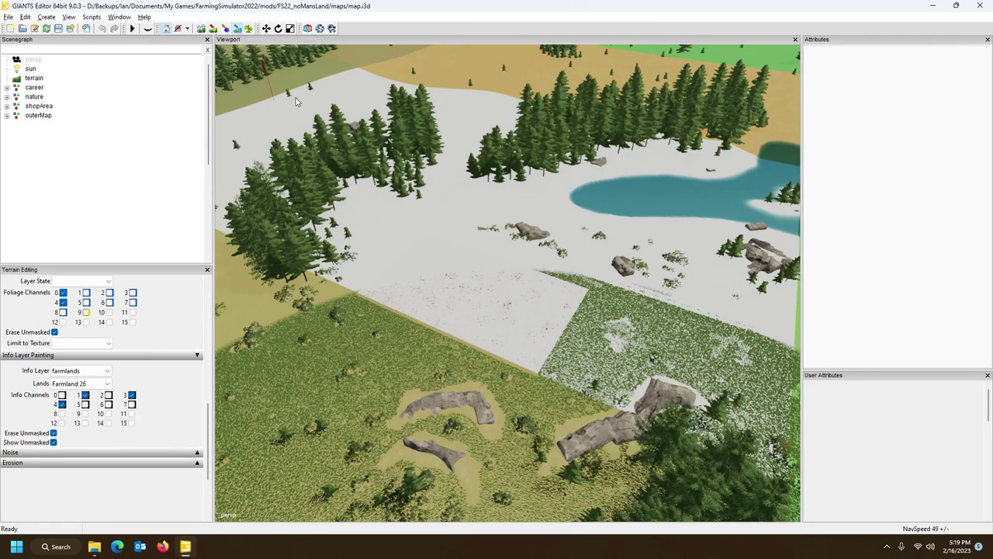
left_click(237, 28)
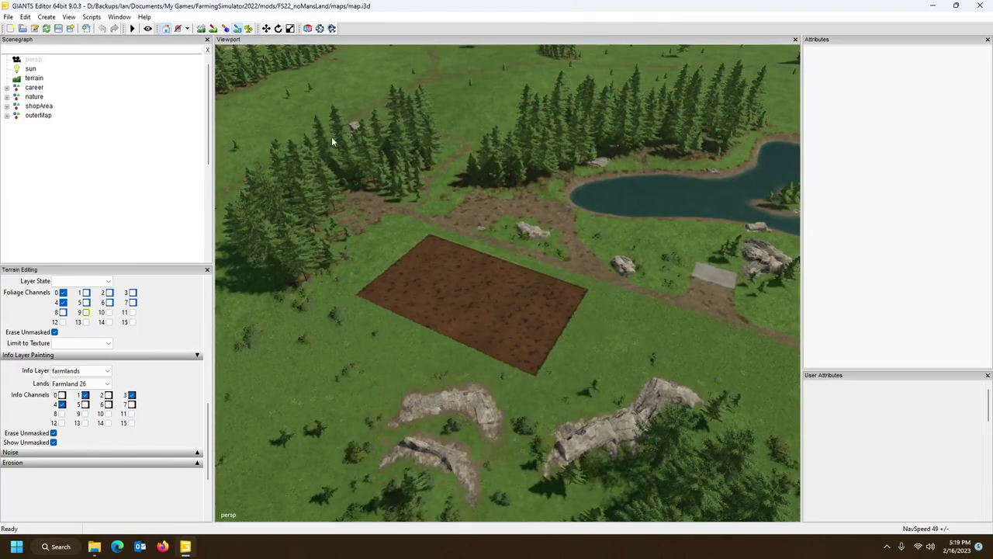
Step: Check the extent of the default farmland from other parts of the map by toggling the farmlands overlay
key("w")
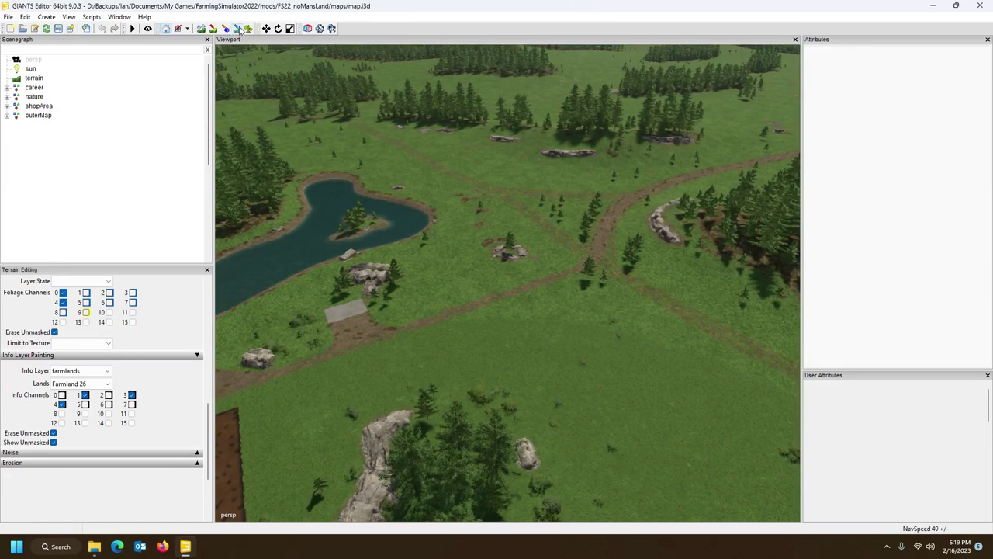
left_click(239, 29)
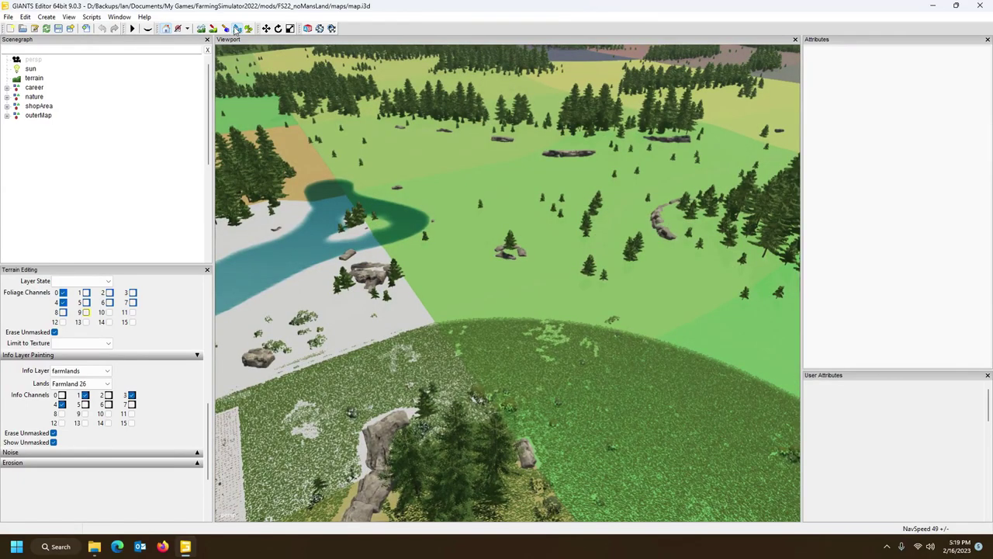
left_click(237, 29)
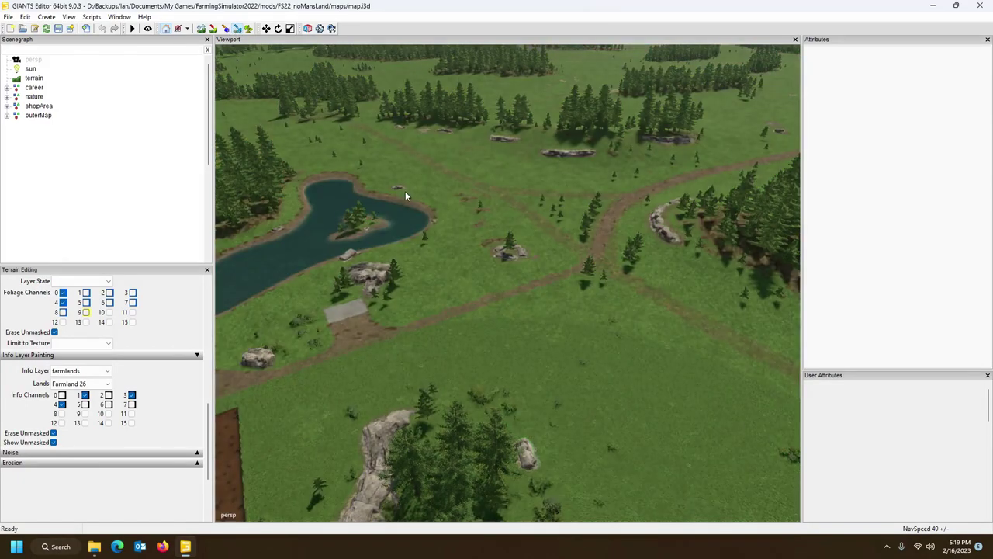
right_click_drag(405, 191, 262, 121)
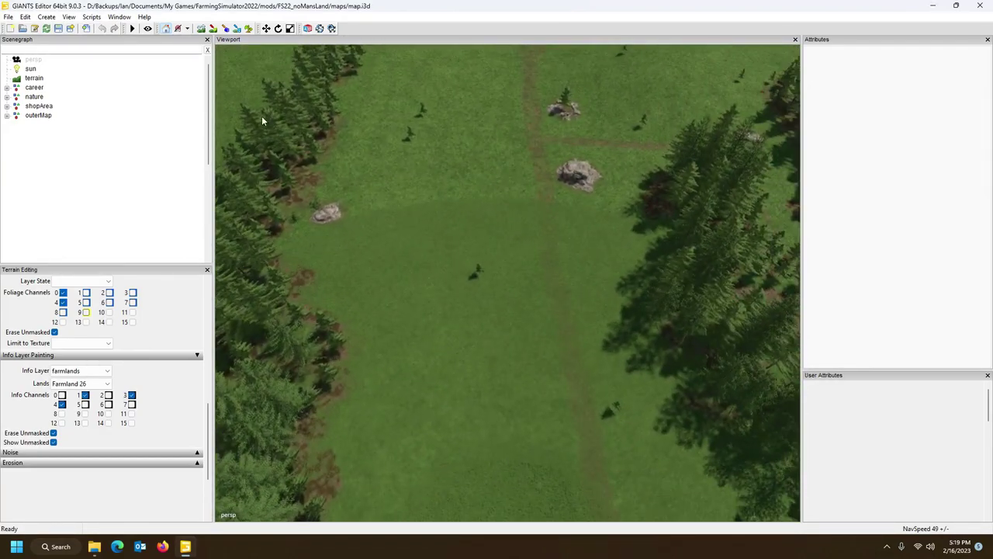
left_click(238, 29)
left_click(237, 29)
Step: Import the big hall i3d model from the bigMachinesHall folder in FS22_noMansLand's placeables
left_click(8, 17)
left_click(70, 128)
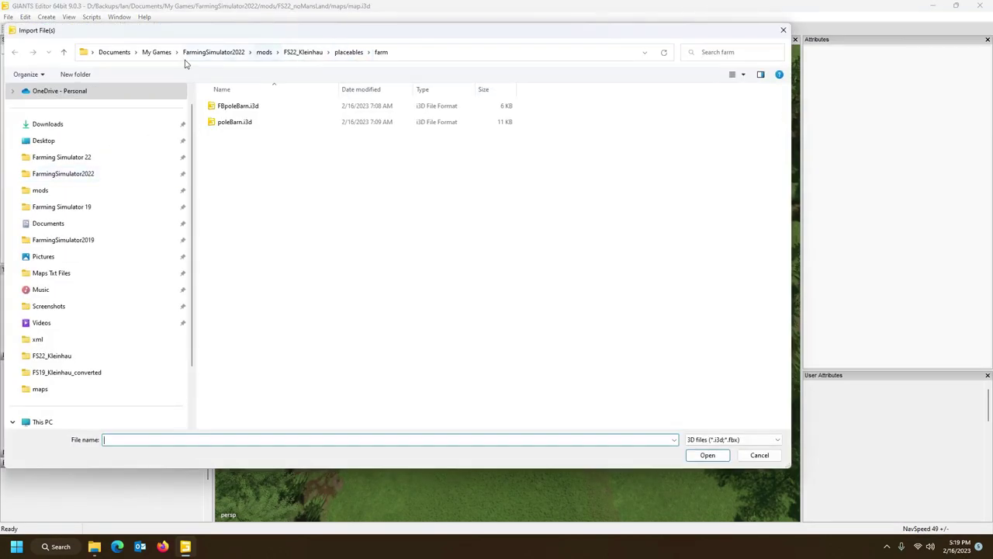
left_click(264, 52)
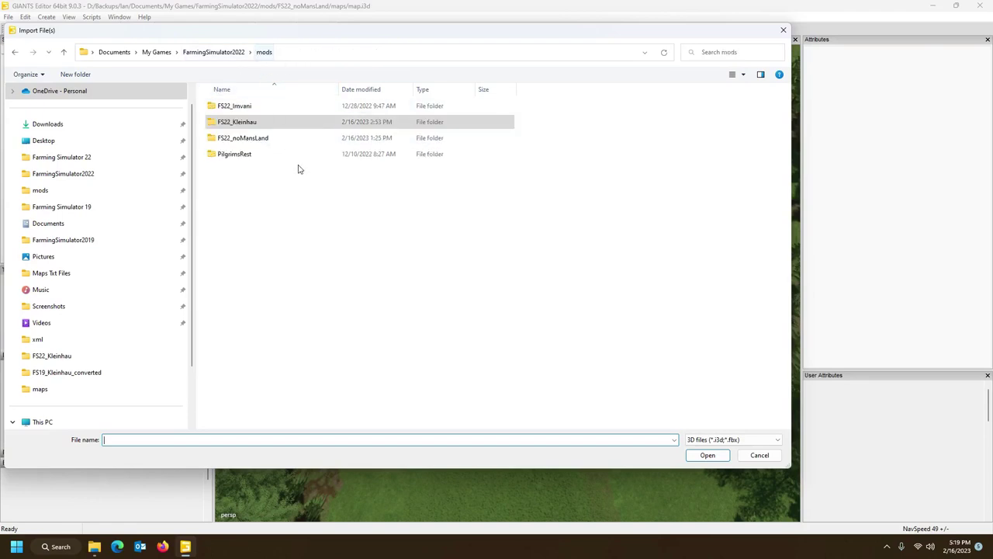
double_click(253, 138)
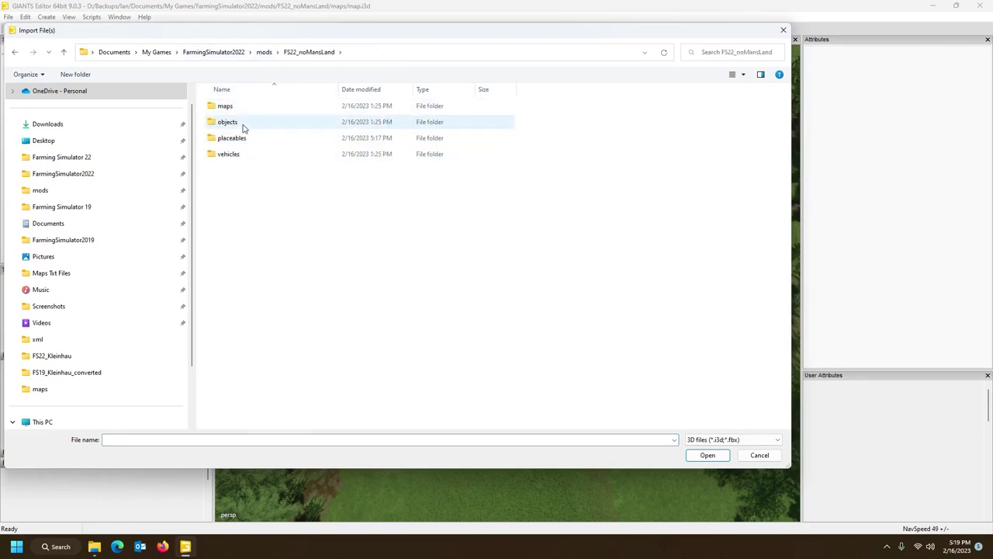
double_click(242, 138)
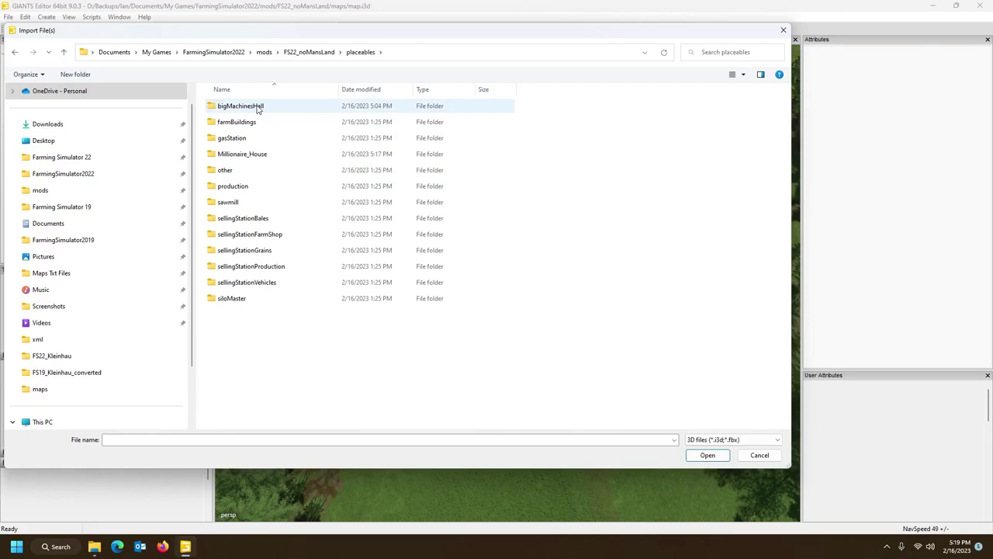
double_click(258, 108)
double_click(231, 122)
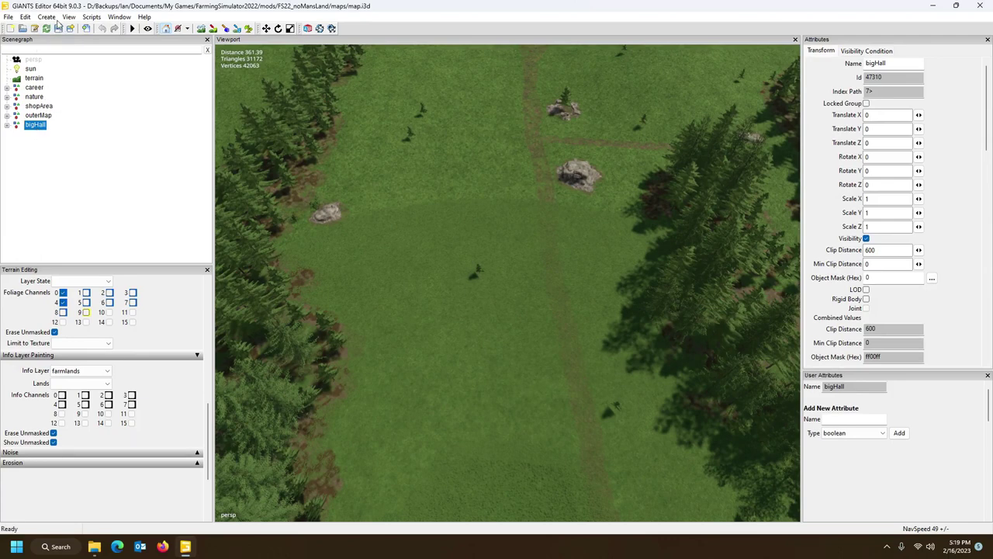
Step: Create a new transform group in the scenegraph and name it placeholders
left_click(46, 16)
left_click(335, 152)
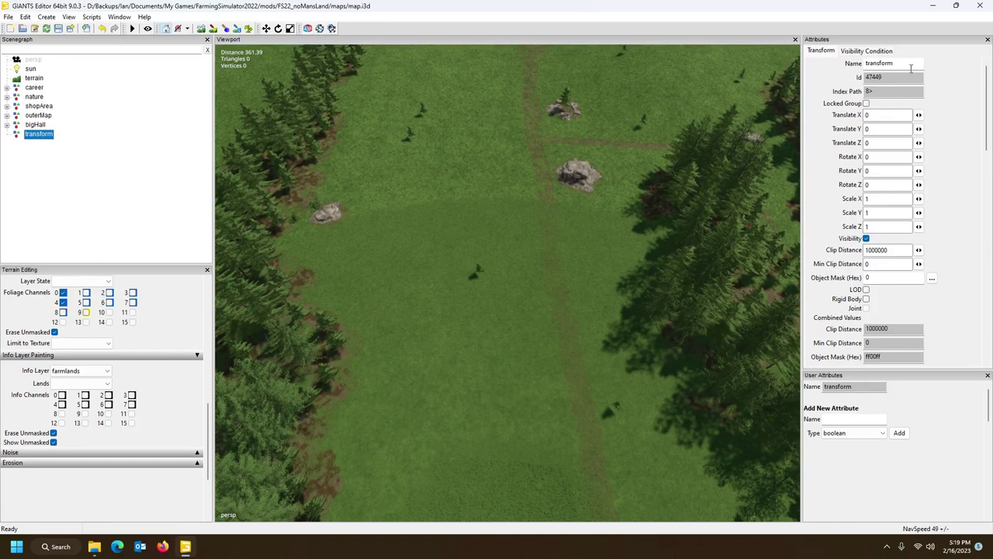
left_click_drag(911, 68, 816, 67)
type("olders")
left_click(867, 63)
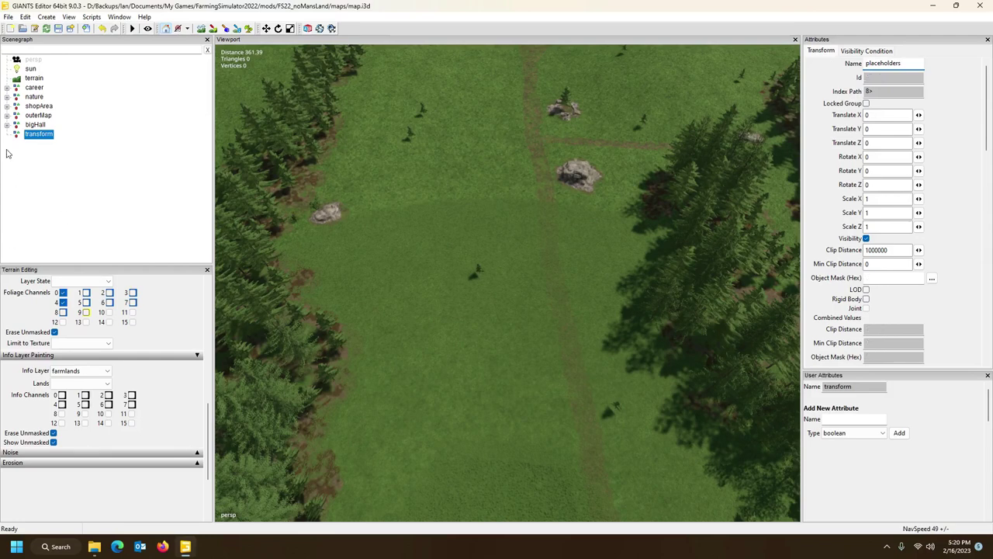
key("Return")
left_click(44, 139)
left_click(44, 135)
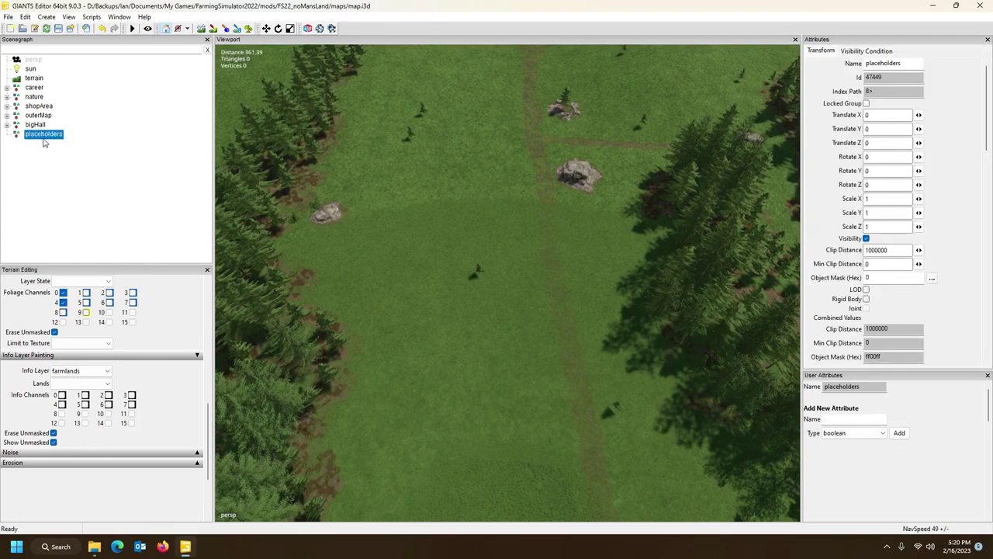
Step: Add a script callback attribute named onCreate to the placeholders group and set its value to Placeholders.onCreate
left_click(841, 432)
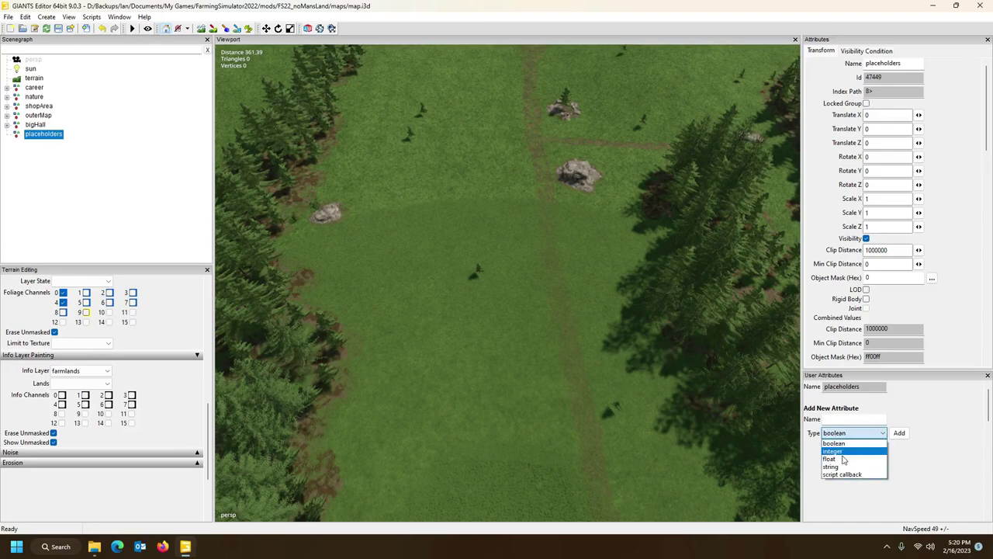
left_click(847, 475)
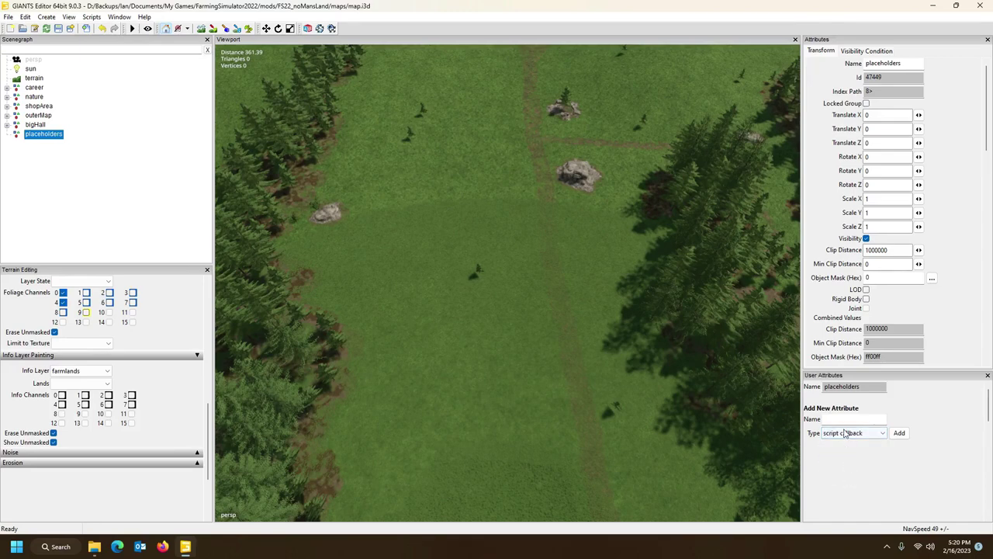
left_click(845, 419)
left_click(900, 433)
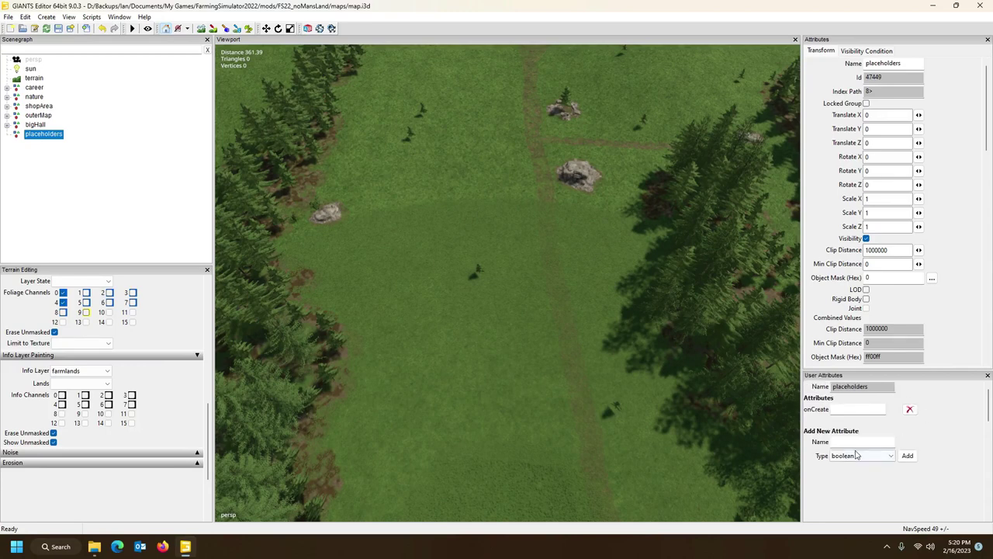
left_click(853, 410)
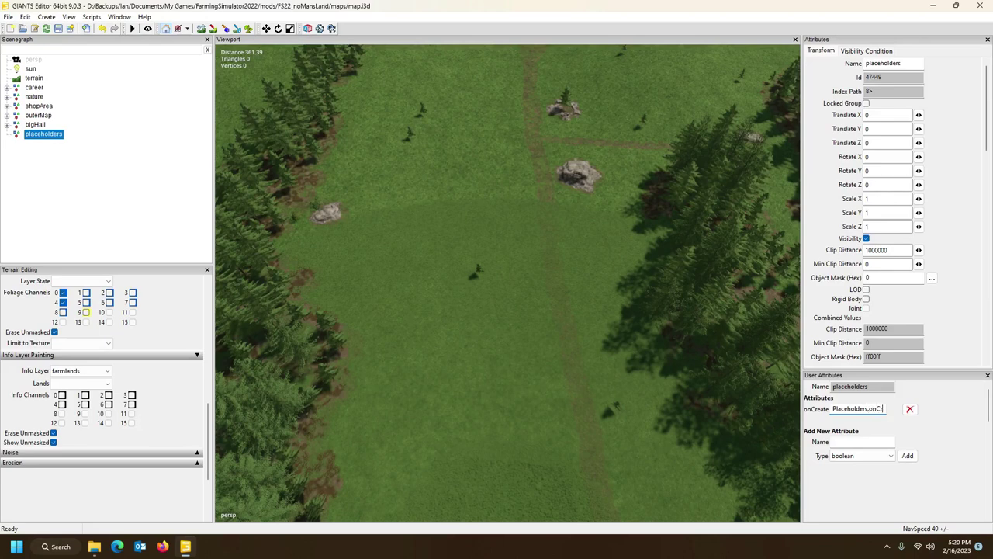
type("eate")
left_click(70, 155)
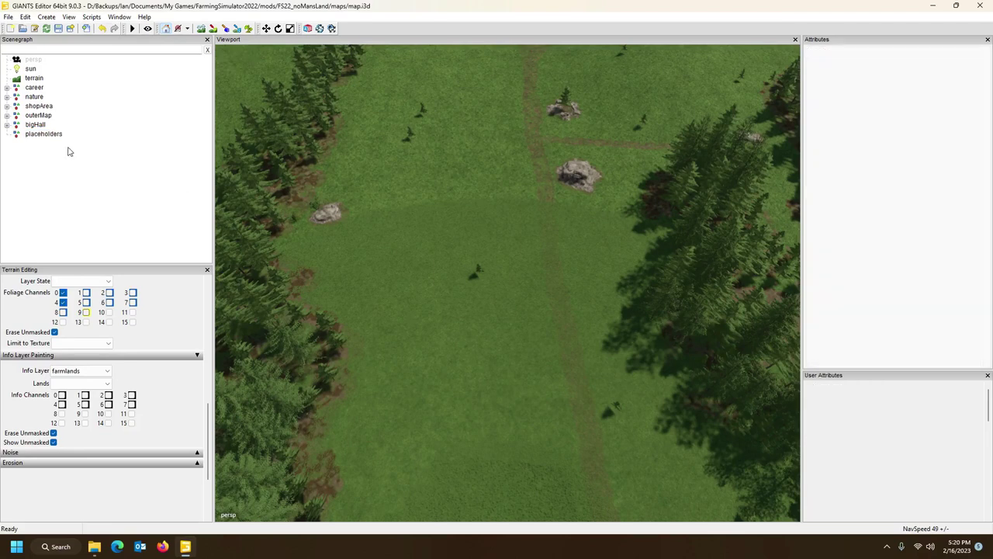
left_click(40, 135)
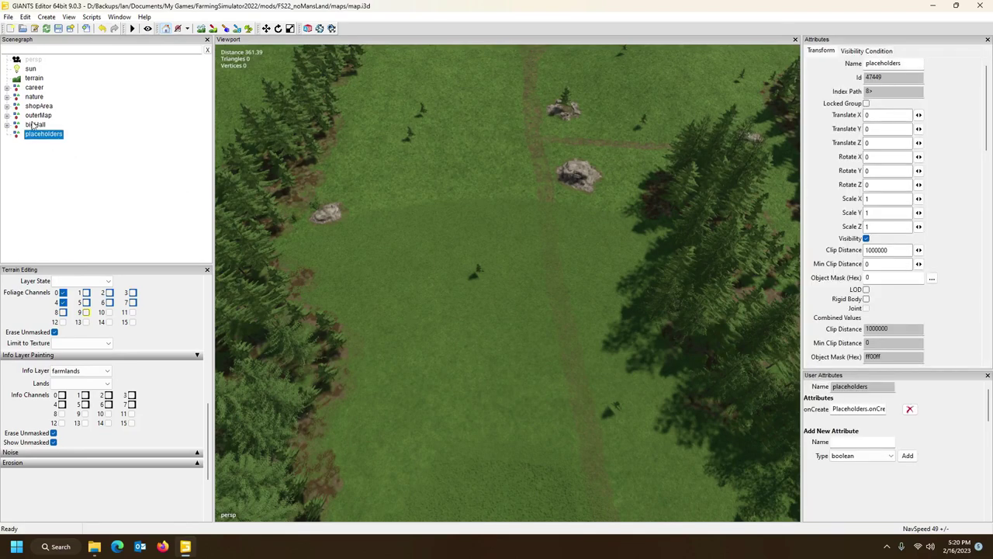
Step: Move the bigHall object into the placeholders group and expand both in the scenegraph
left_click_drag(37, 125, 44, 138)
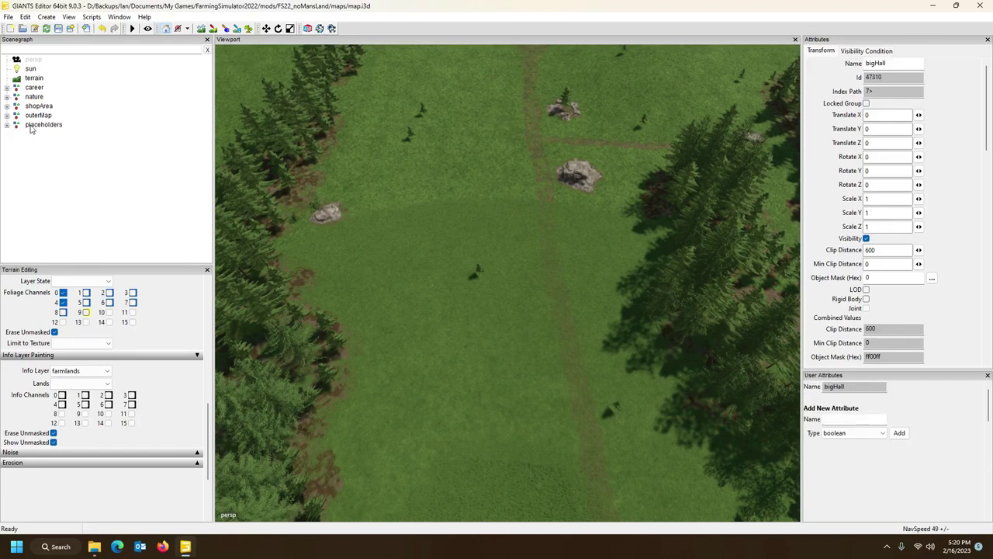
left_click(34, 127)
left_click(7, 125)
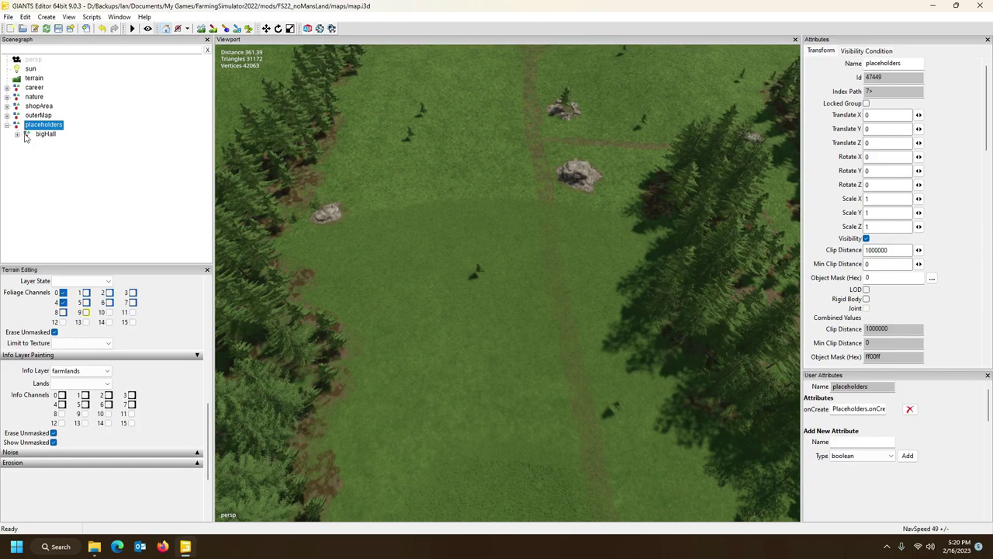
left_click(17, 134)
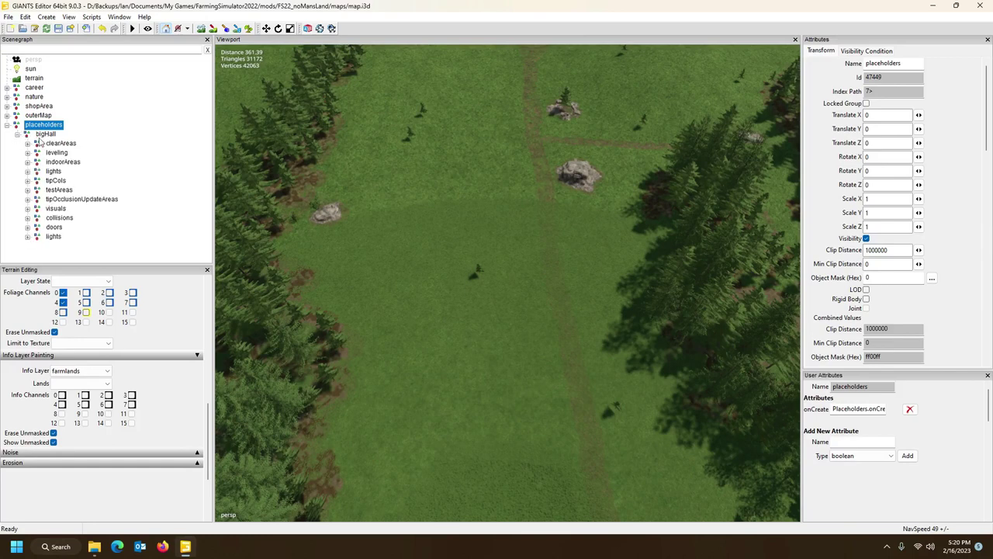
Step: Place bigHall on the default farmland, rotate it to face the other way, and reposition it at about X 89.8, Y 102.1, Z -292.1
left_click(48, 134)
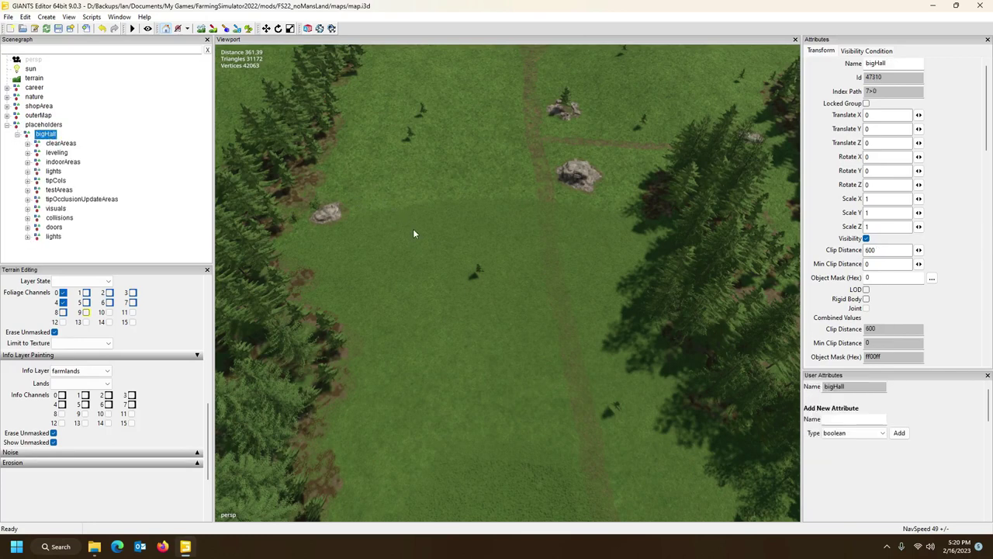
left_click(438, 248, "ctrl")
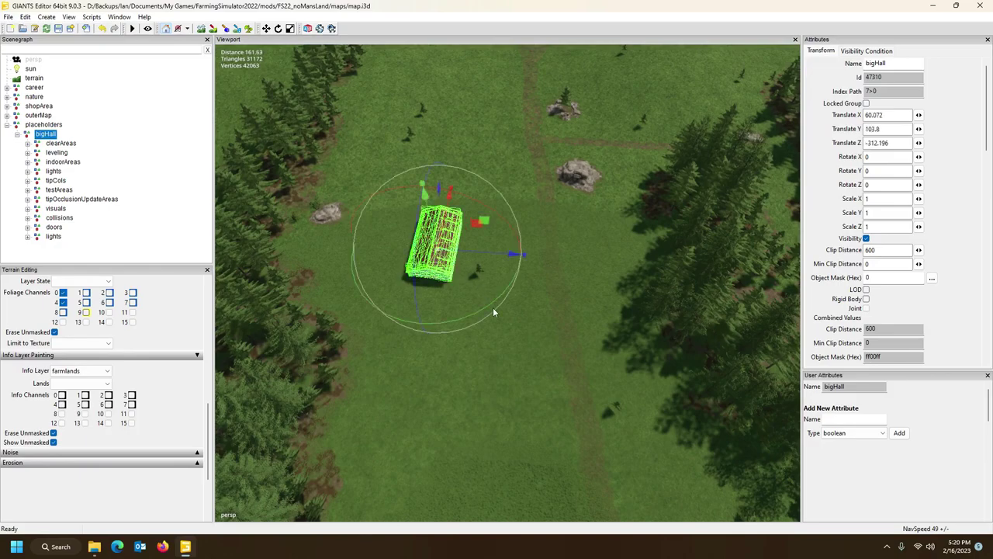
right_click_drag(493, 307, 463, 286)
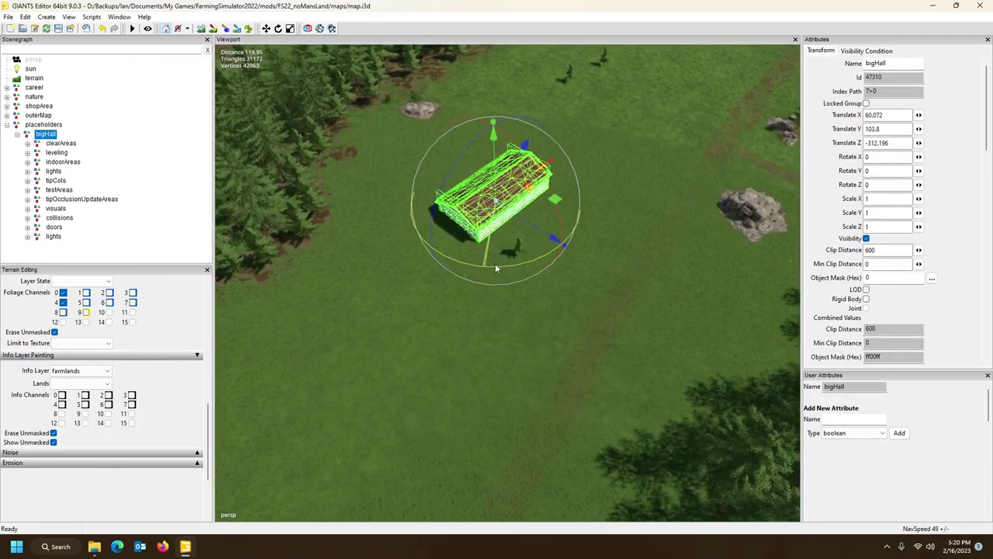
left_click_drag(495, 263, 512, 167)
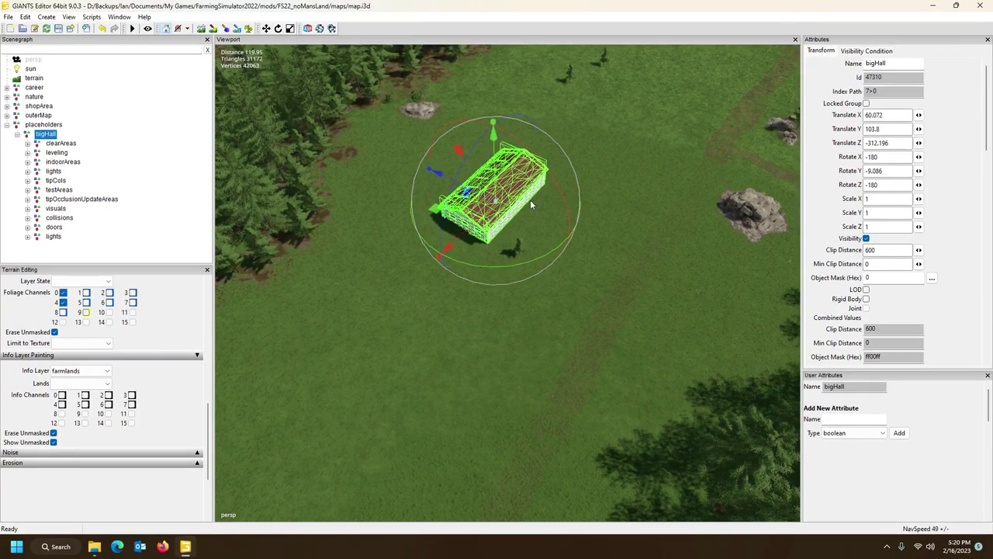
left_click(621, 194)
left_click(615, 190)
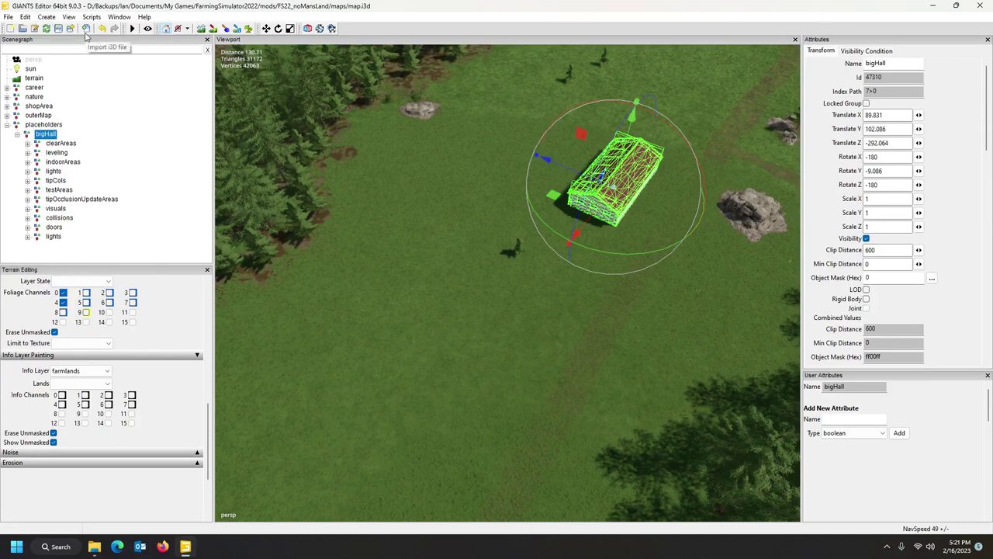
Step: Import house.i3d from the Millionaire_House folder in placeables and move the imported farmHouse into the placeholders group
left_click(7, 17)
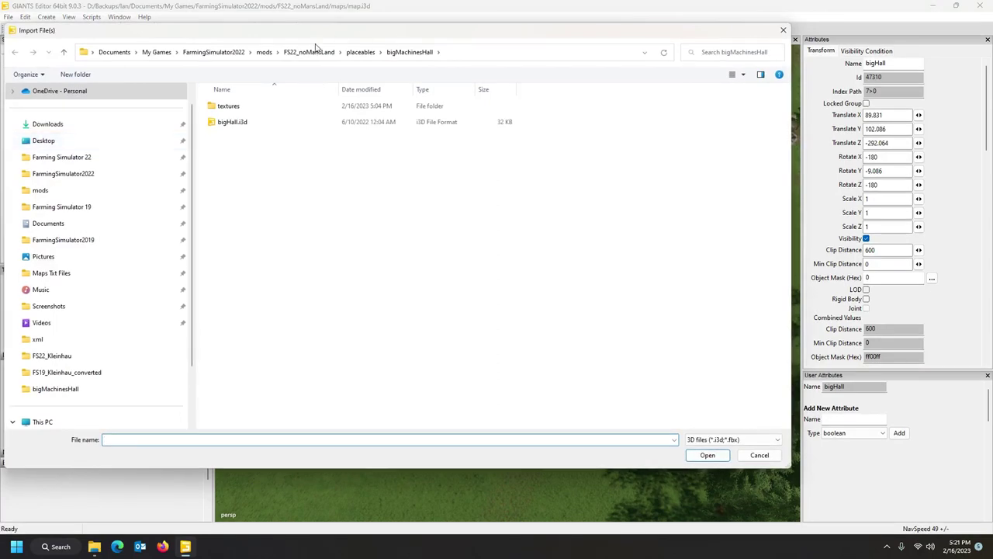
left_click(360, 52)
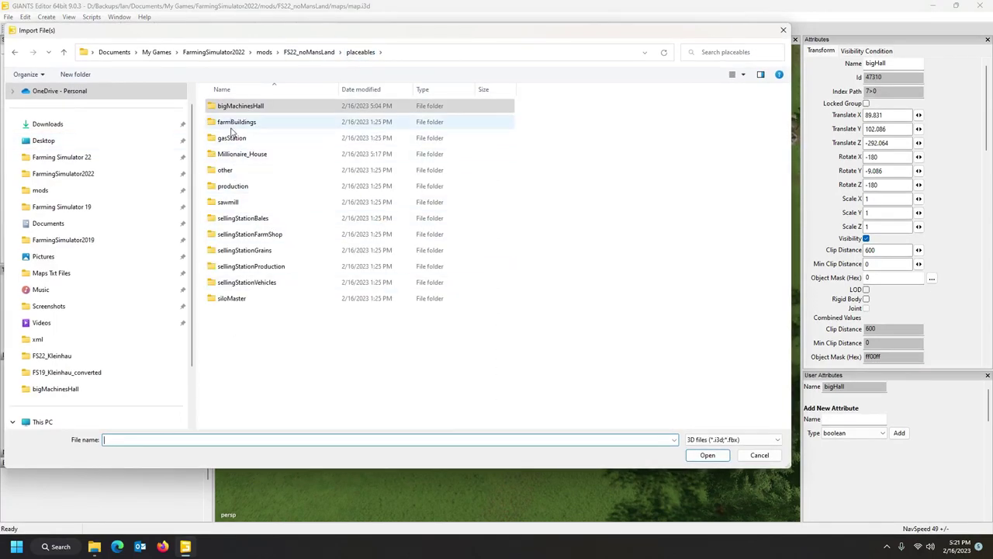
double_click(241, 154)
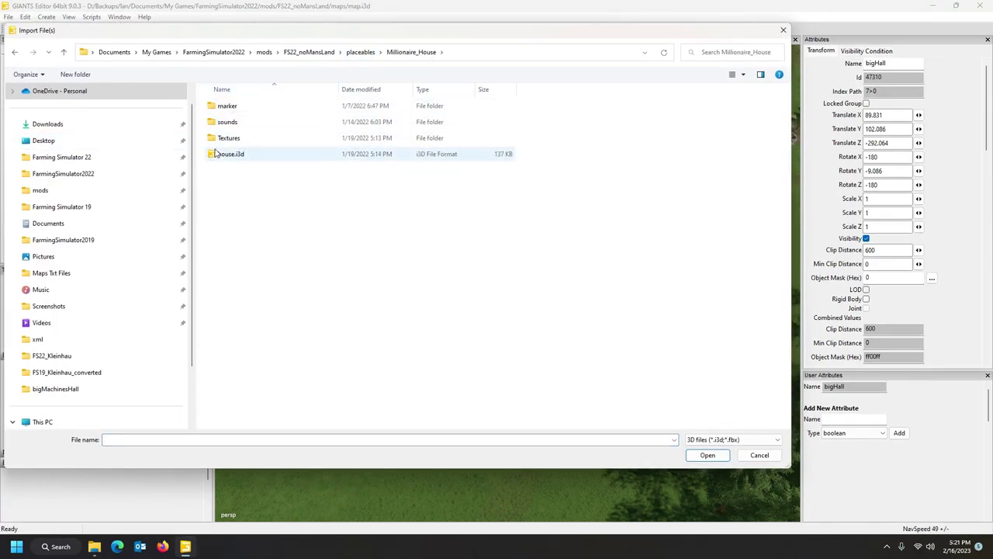
double_click(239, 160)
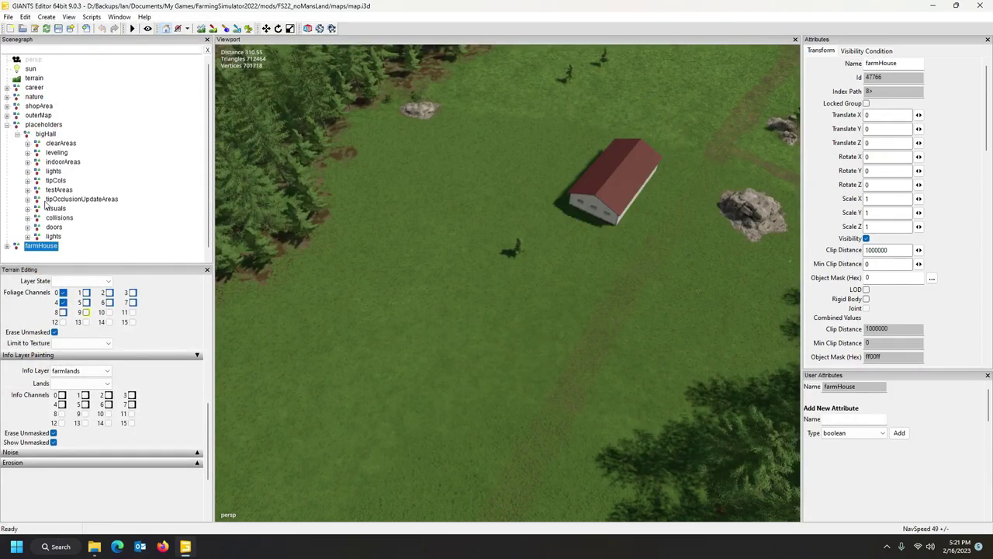
left_click(17, 135)
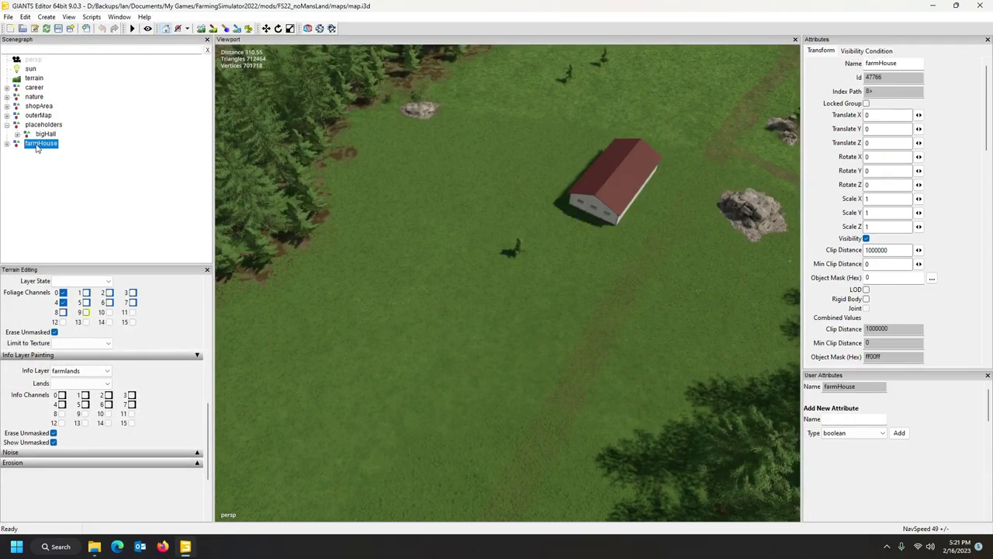
mouse_move(41, 145)
left_mouse_down()
mouse_move(48, 127)
mouse_move(45, 138)
left_mouse_up()
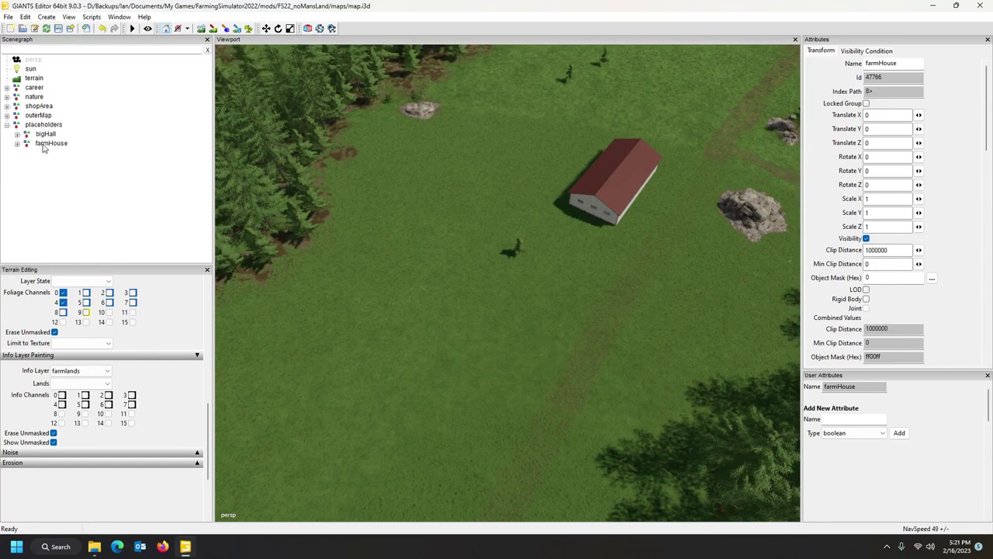
Step: Place the farmHouse on the grass beside the big hall at about X 27, Y 101.7, Z -290.1
left_click(49, 145)
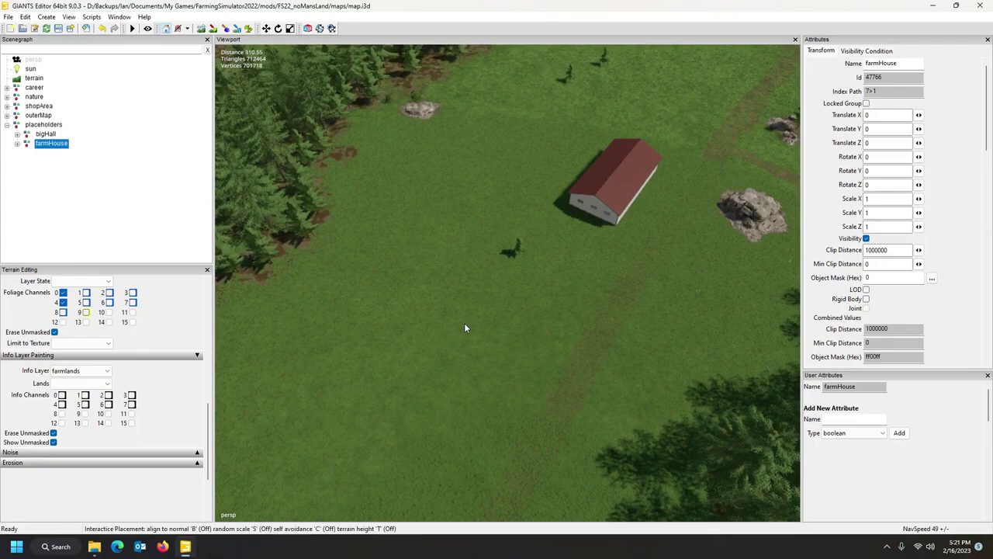
key("ctrl+shift+m")
right_click_drag(551, 419, 641, 400)
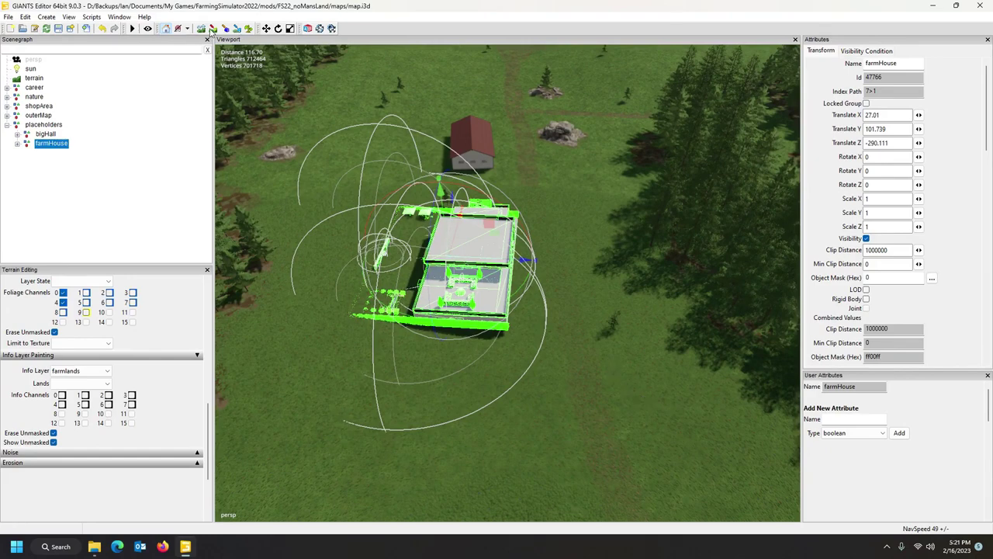
Step: Activate terrain sculpting, set the brush radius to 35.852 and sample 100.168 from the ground as the replace height
left_click(202, 29)
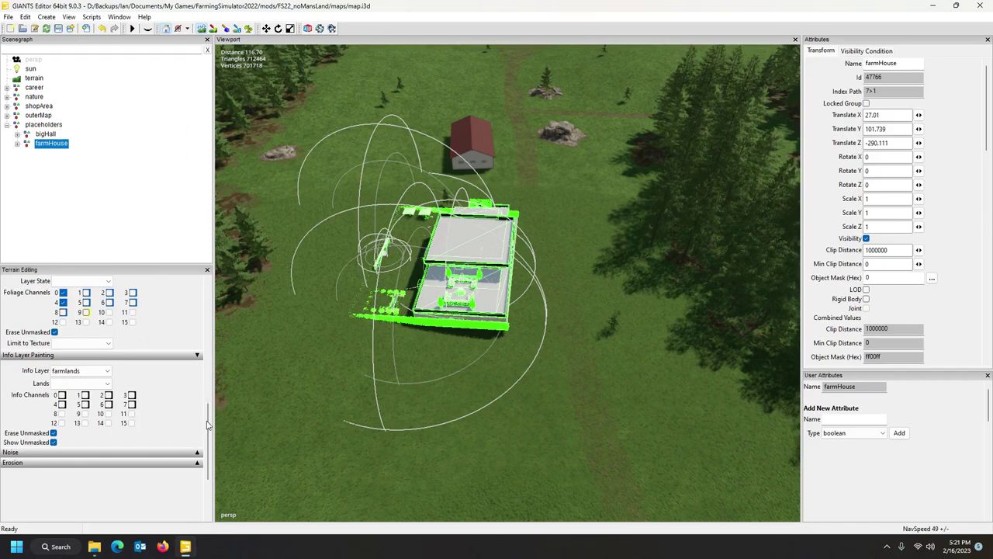
left_click_drag(208, 424, 211, 288)
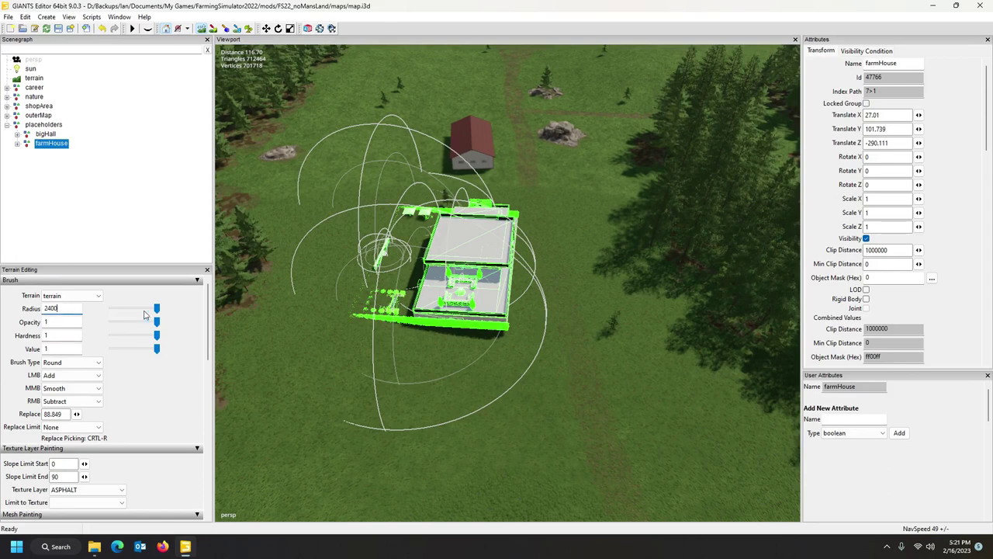
mouse_move(143, 314)
left_mouse_down()
mouse_move(121, 309)
mouse_move(142, 309)
left_mouse_up()
key("ctrl+r")
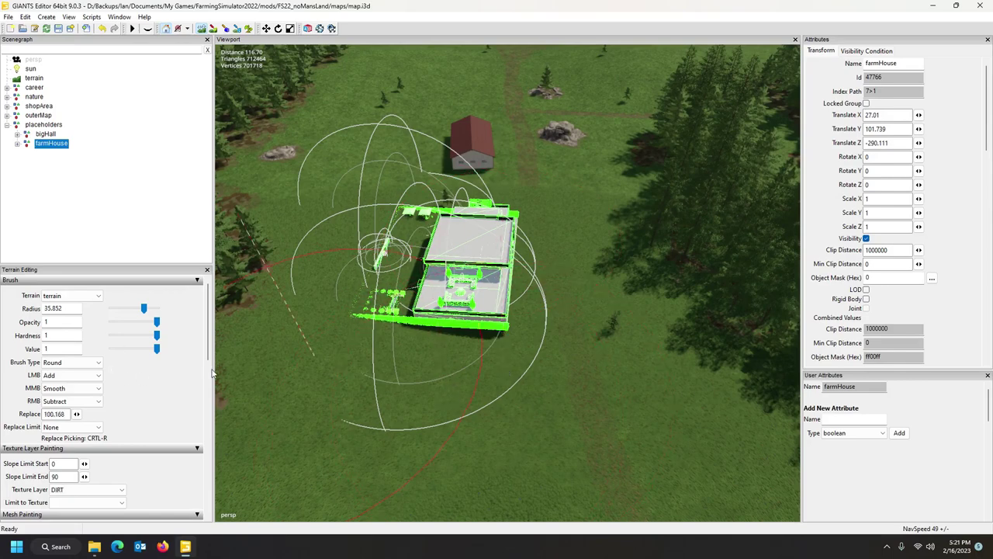
Step: Switch the brush's Subtract action to Replace, level the terrain around the farmhouse and big hall to 100.168, and leave sculpting
left_click(69, 401)
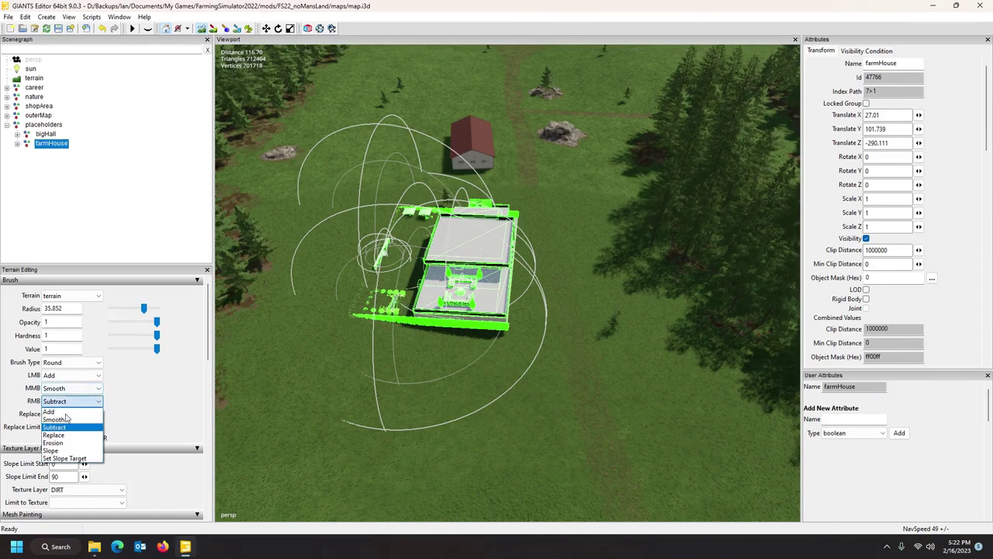
left_click(54, 441)
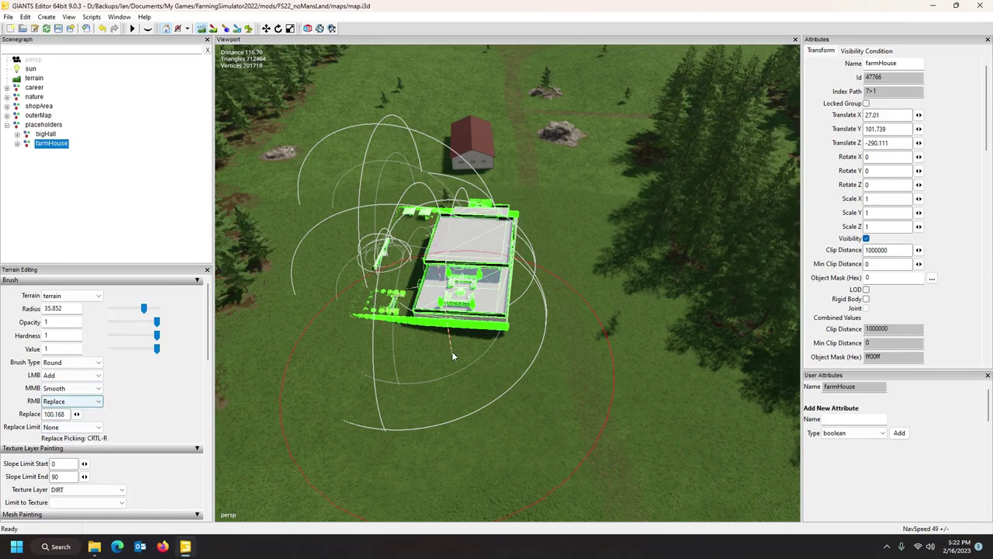
right_click_drag(397, 237, 406, 232)
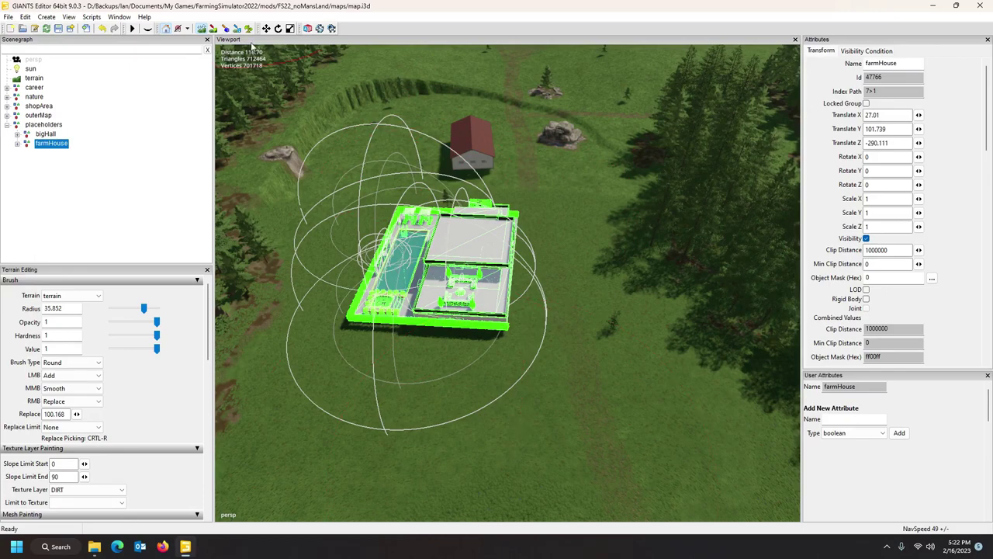
left_click(201, 29)
Step: Reposition the farmHouse on the levelled ground at about X 6.75, Y 100.17, Z -285.26, undoing the trial rotation
left_click(53, 156)
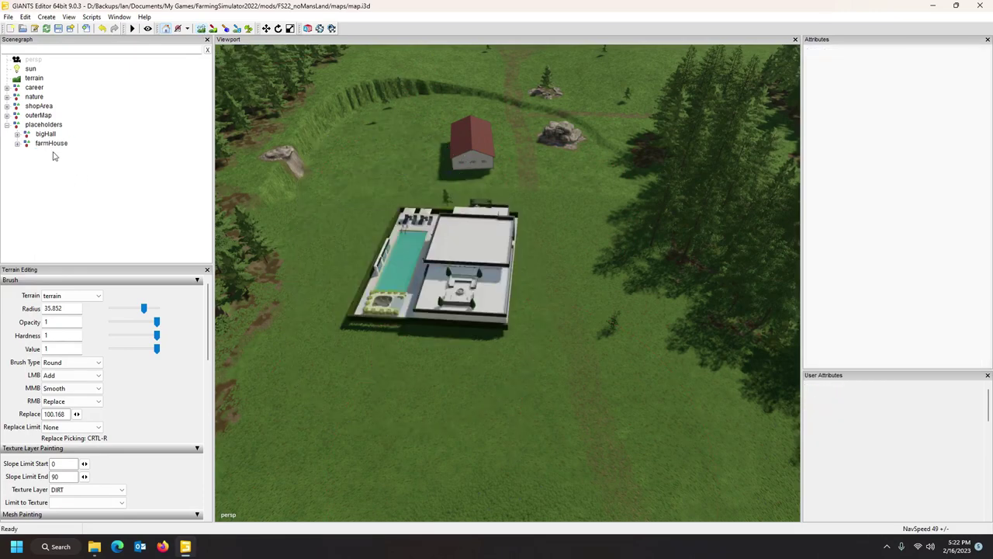
left_click(50, 143)
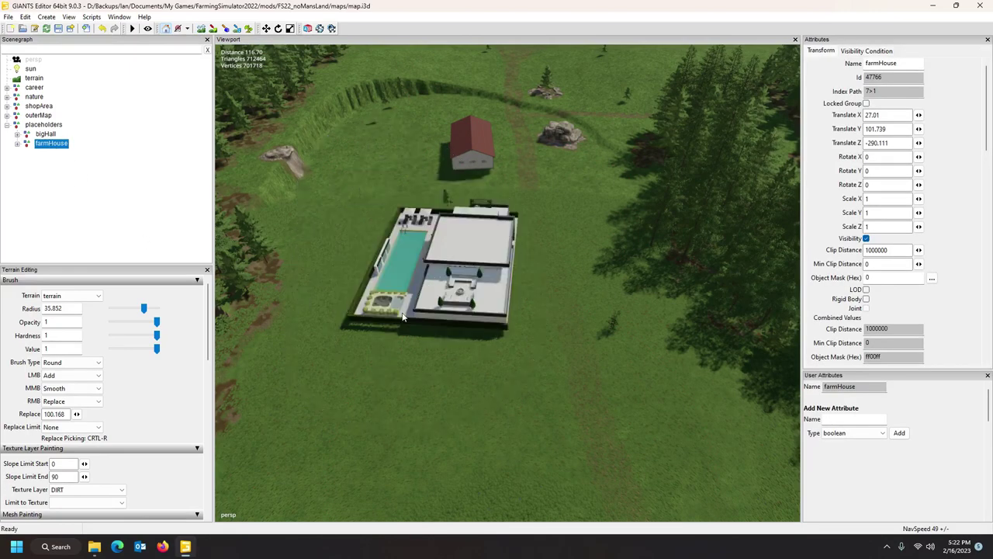
left_click_drag(455, 318, 458, 399)
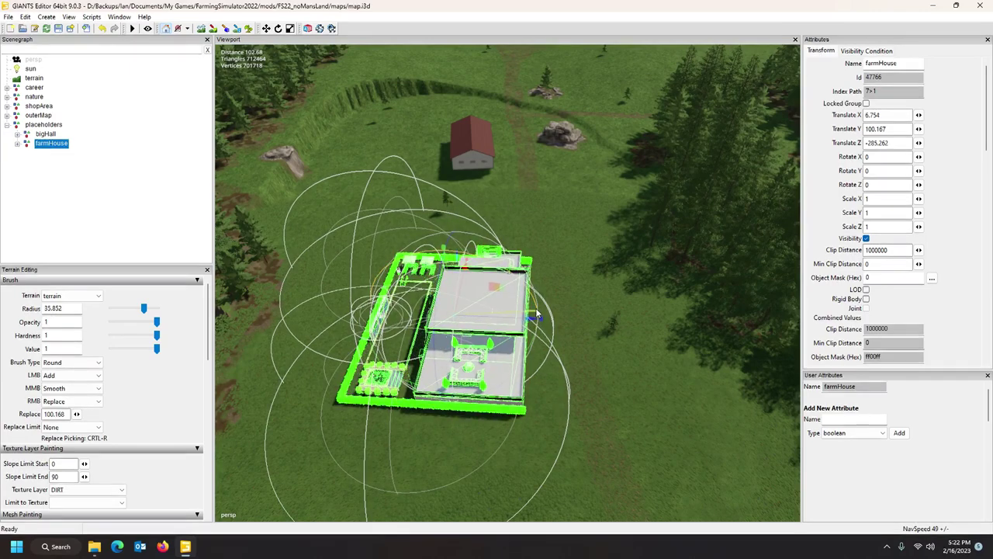
left_click_drag(535, 318, 536, 307)
key("ctrl+z")
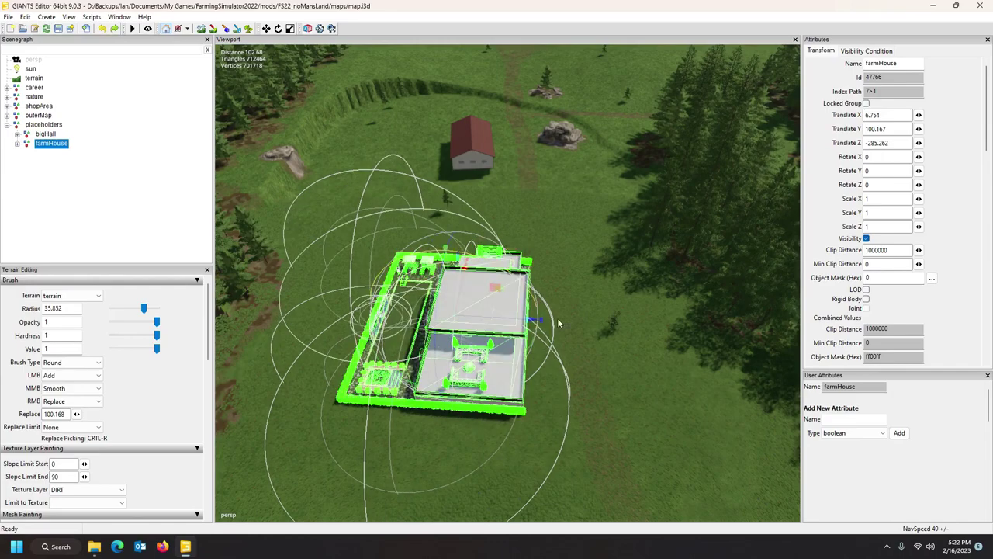
Step: Turn off the viewport display of physics, navigation meshes, dynamics and cameras, and deselect the farmHouse
right_click_drag(397, 142, 583, 319)
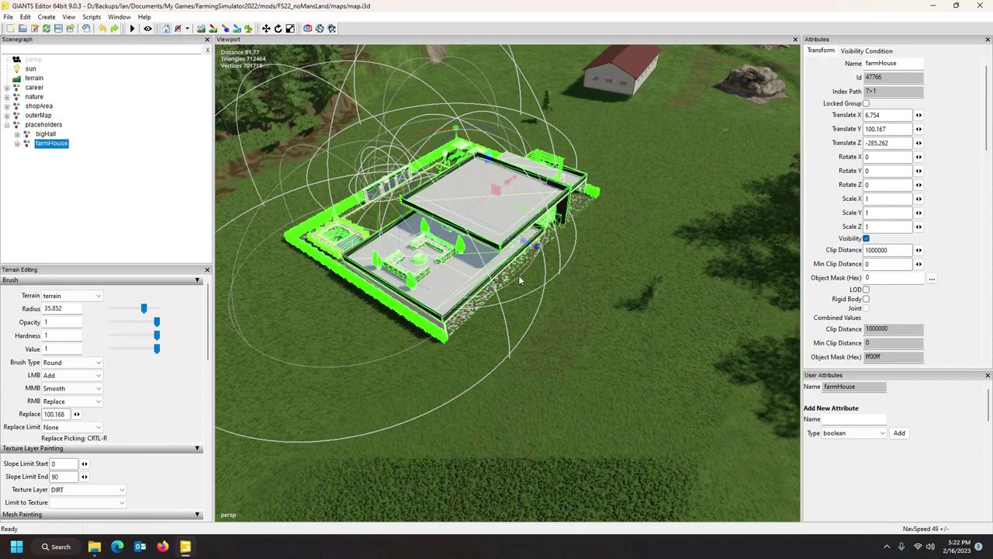
right_click(610, 305)
mouse_move(650, 376)
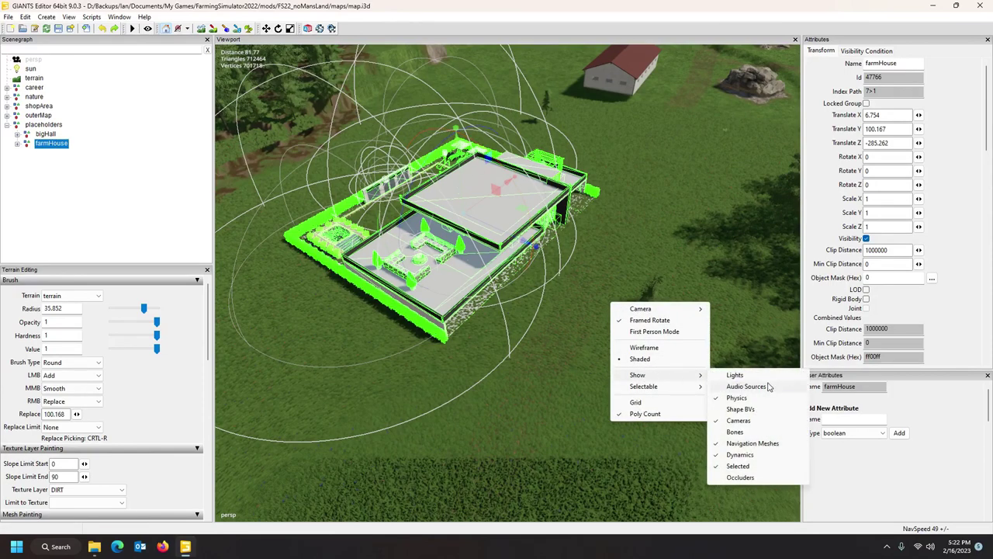
left_click(768, 386)
right_click(641, 316)
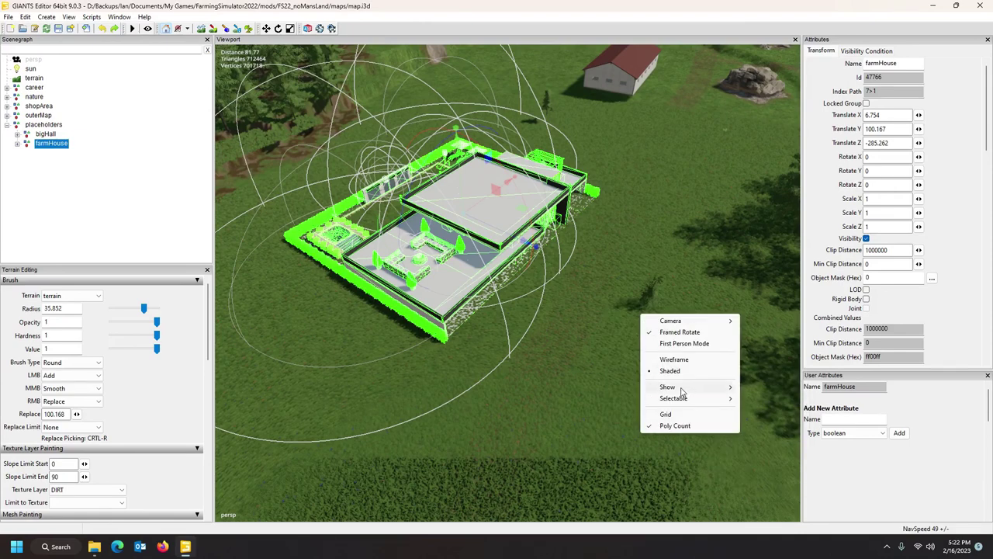
mouse_move(678, 387)
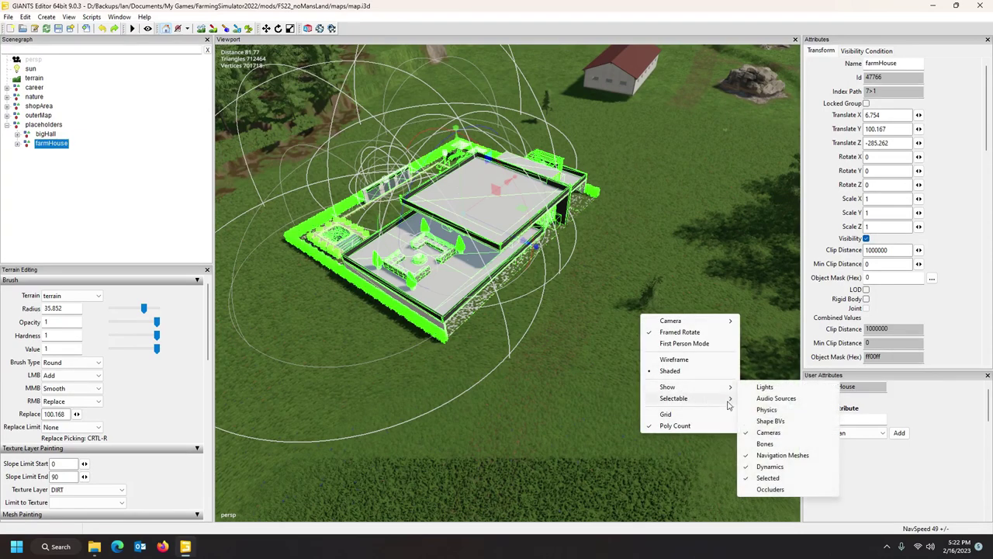
left_click(763, 457)
right_click(628, 365)
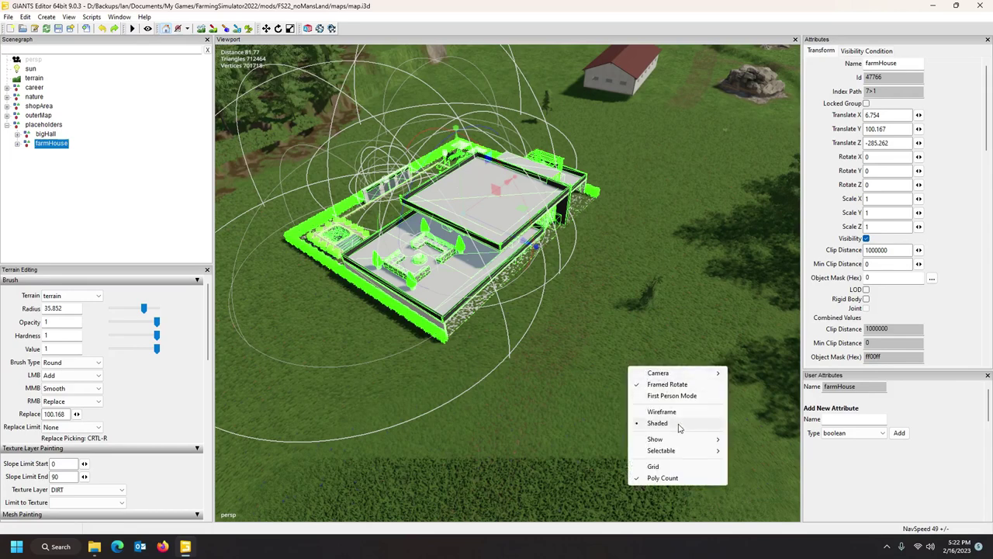
mouse_move(677, 440)
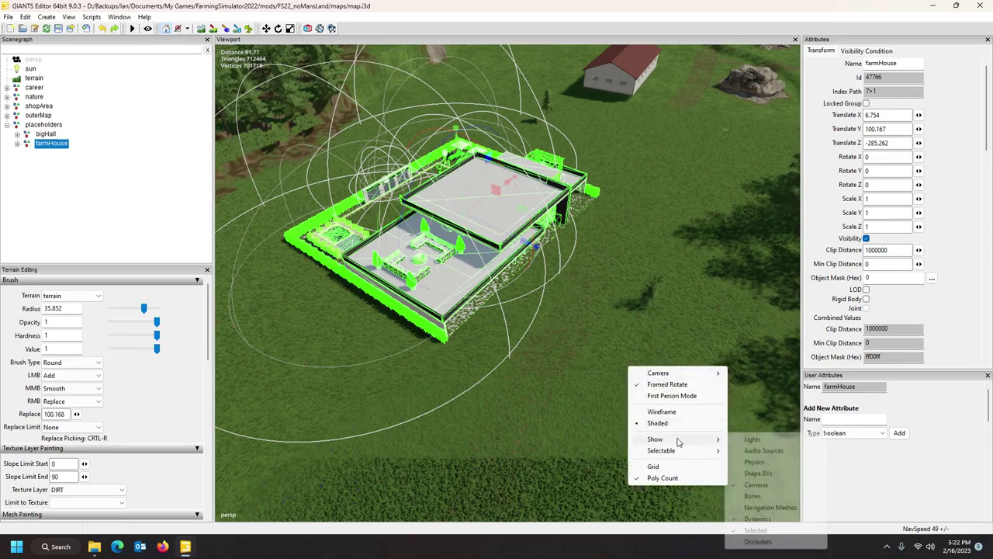
left_click(759, 518)
right_click(637, 379)
mouse_move(695, 453)
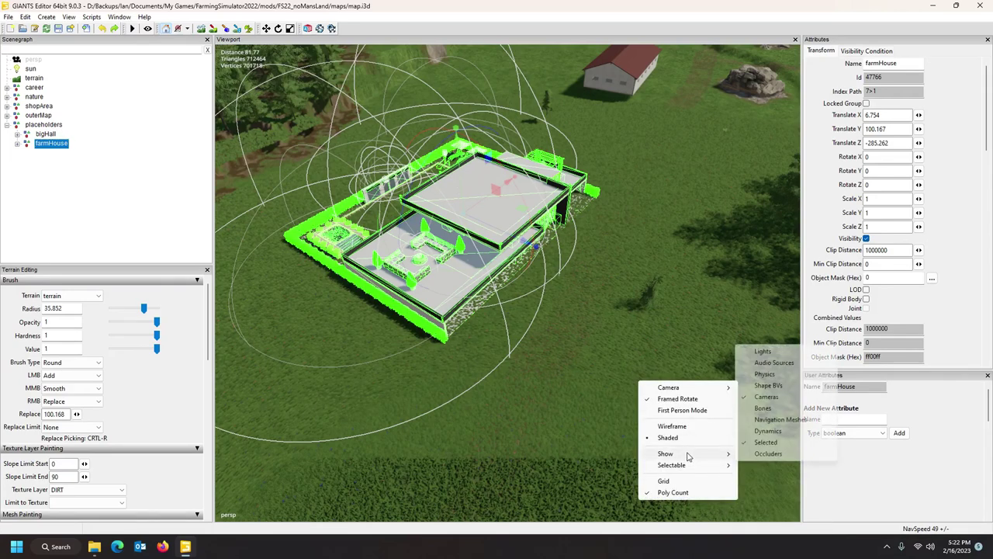
left_click(769, 398)
left_click(149, 170)
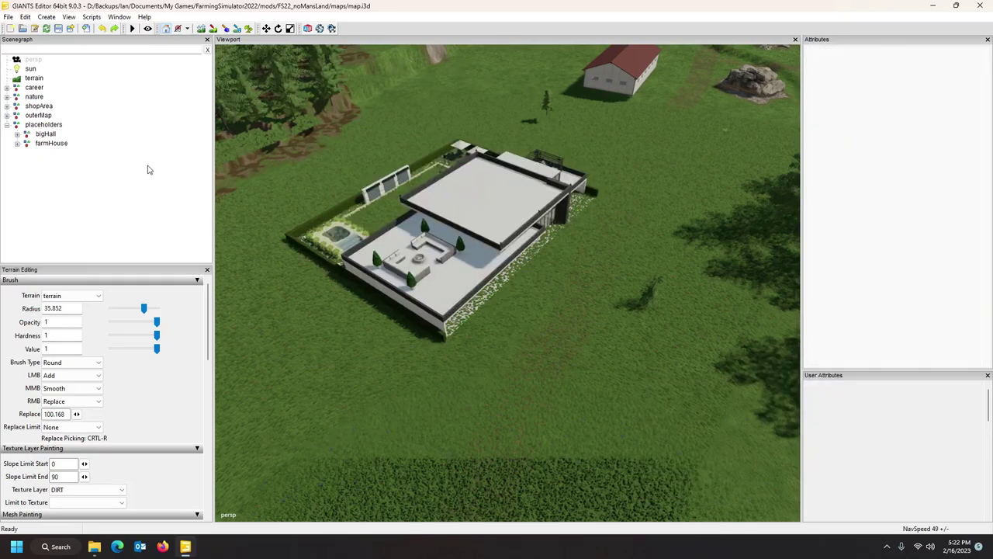
Step: Try rotating the farmHouse to a Rotate Y of about -9.23
left_click(51, 144)
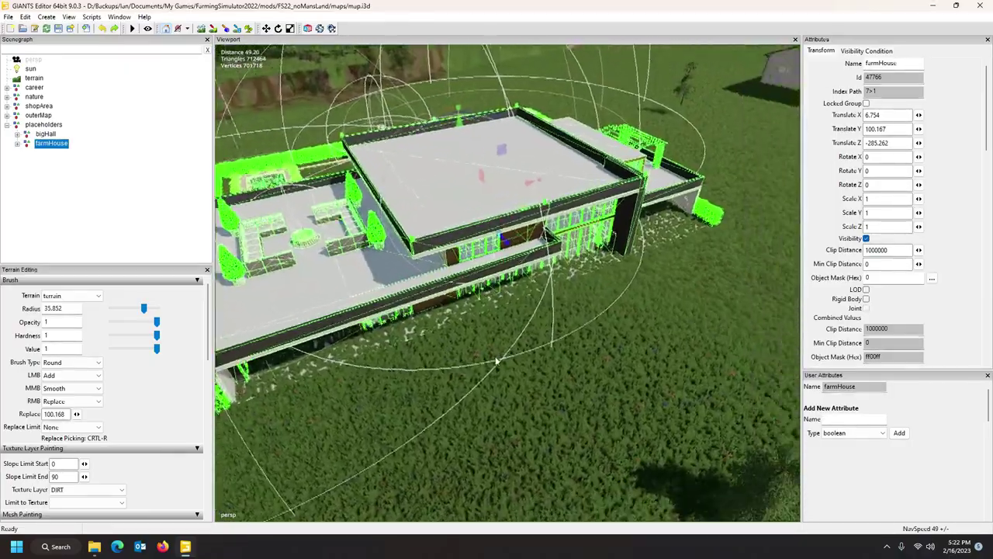
left_click_drag(496, 360, 467, 344, "alt")
scroll(468, 343, "down", 5)
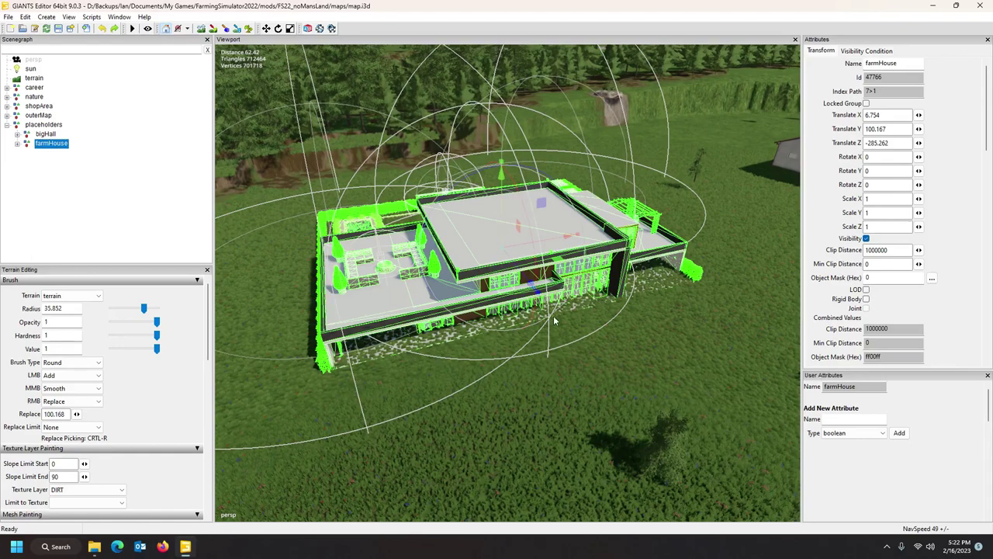
left_click_drag(555, 289, 541, 291)
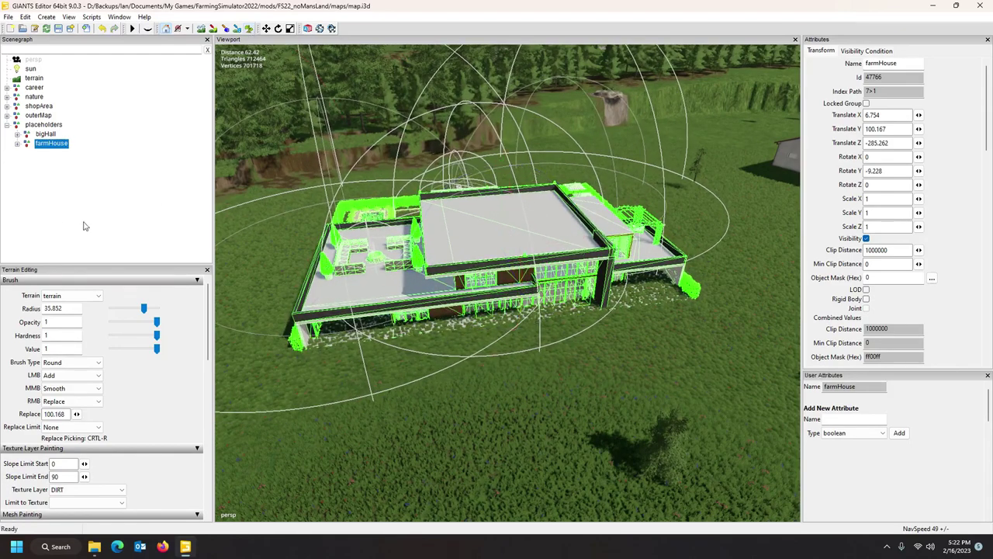
Step: Switch the brush's Replace action to Subtract, clear the foliage in and around the farmHouse, and leave foliage painting
left_click(62, 400)
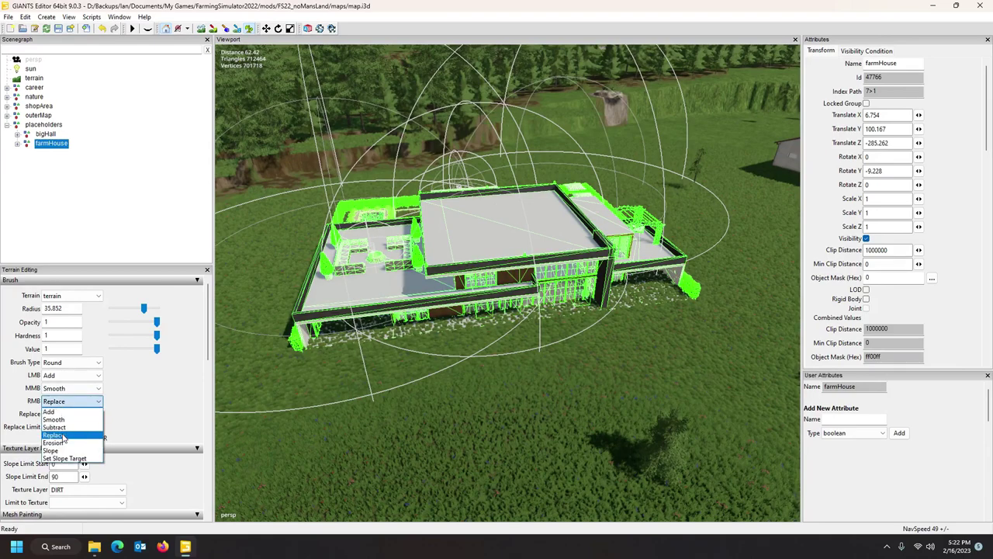
left_click(55, 426)
right_click(587, 229)
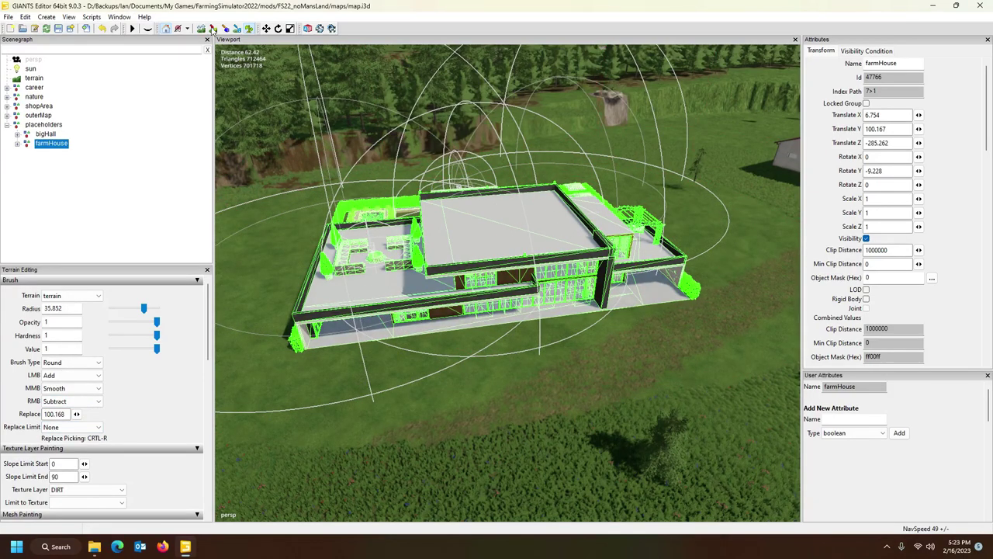
left_click(248, 29)
Step: Place the bigHall on the levelled ground at about X 85.77, Y 100.17, Z -295.37 and clear the foliage around it
right_click_drag(558, 235, 358, 206)
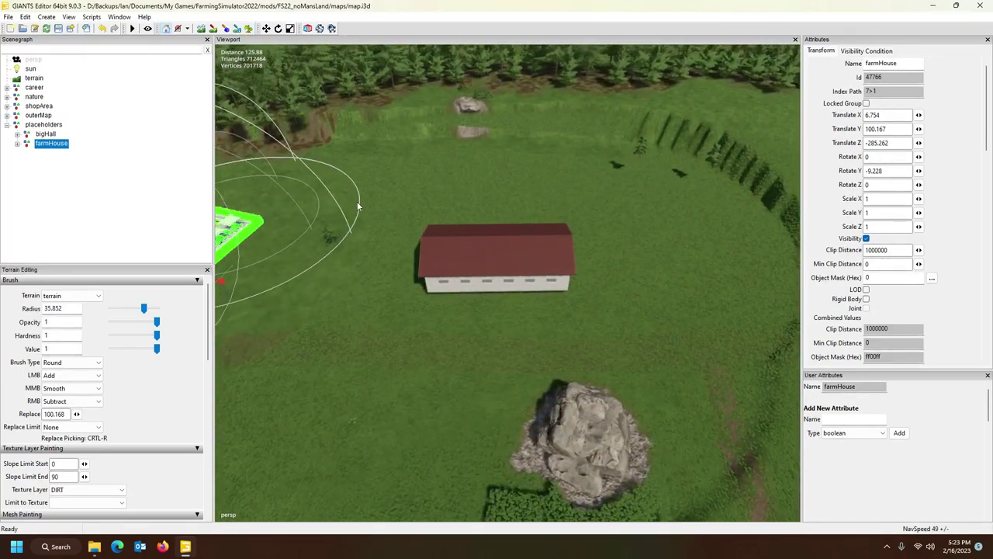
left_click(46, 134)
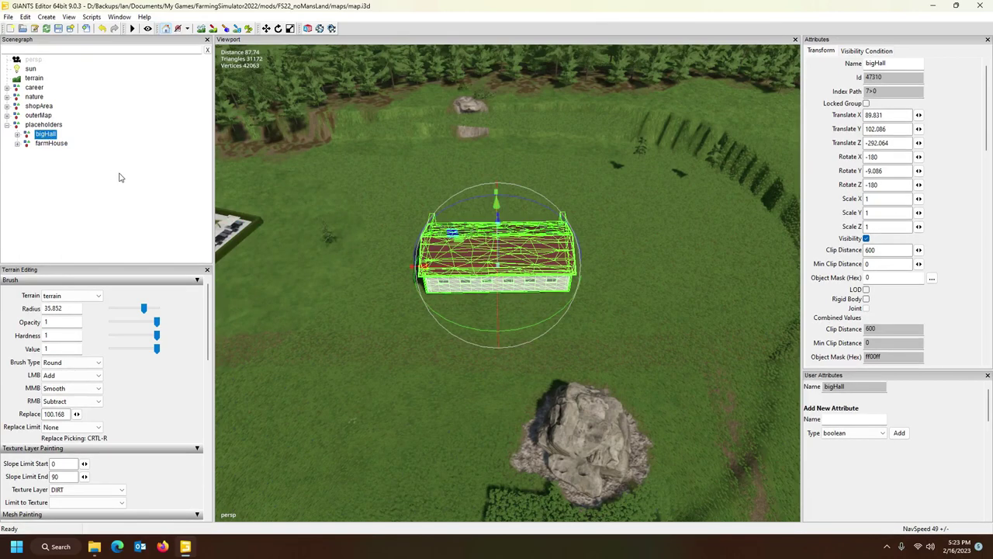
key("ctrl+i")
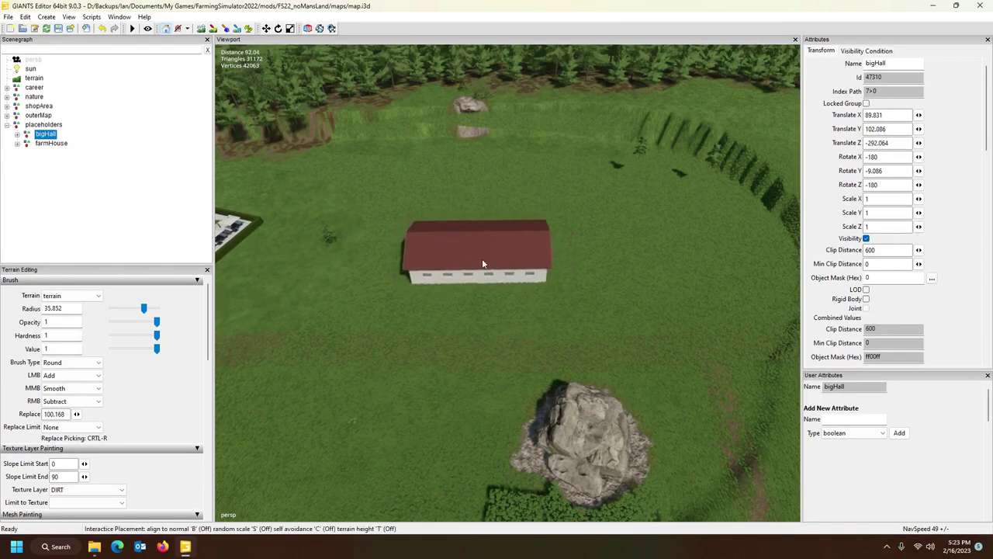
left_click(481, 259)
left_click(225, 30)
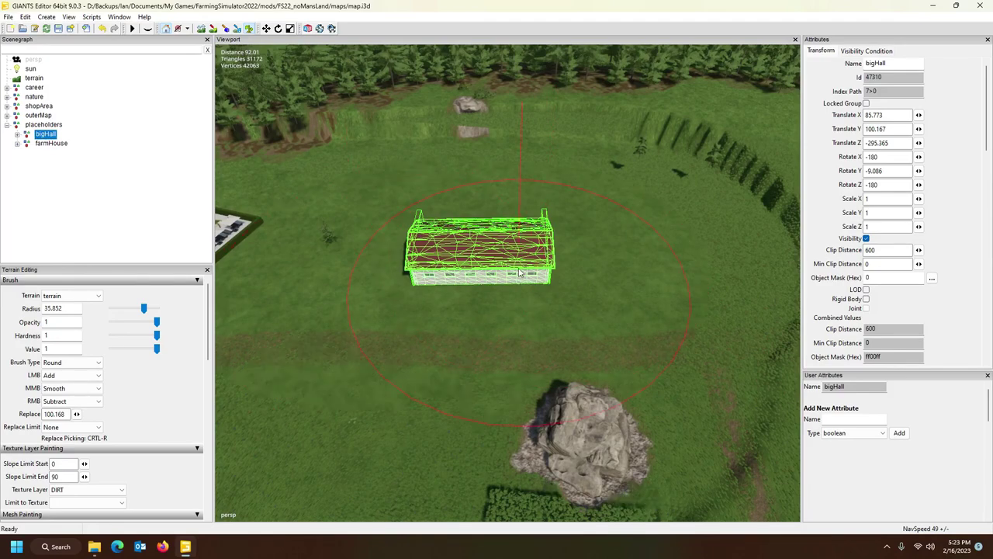
left_click(248, 29)
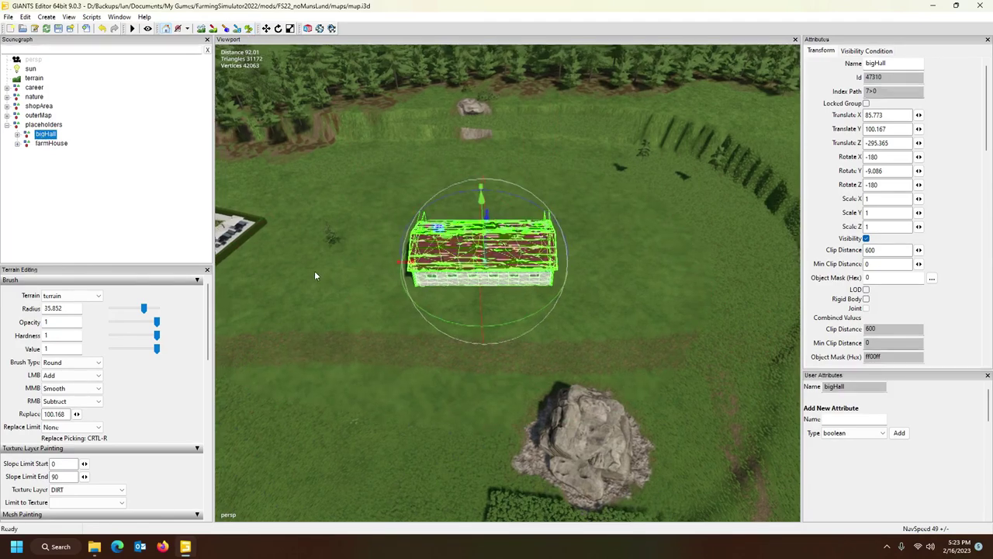
Step: Rotate the farmHouse to a Rotate Y of about 9.24 and save the map
right_click_drag(315, 271, 239, 265)
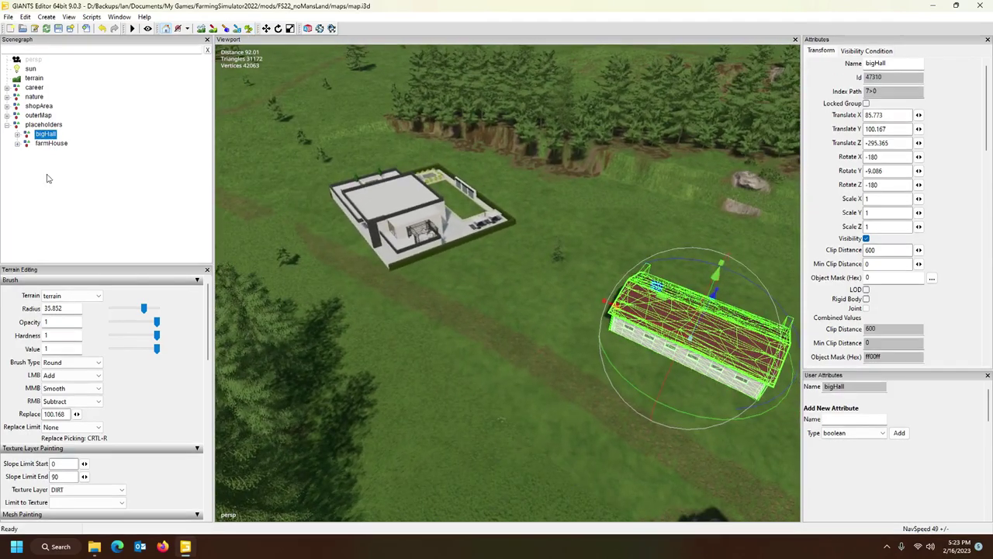
left_click(49, 144)
left_click(49, 145)
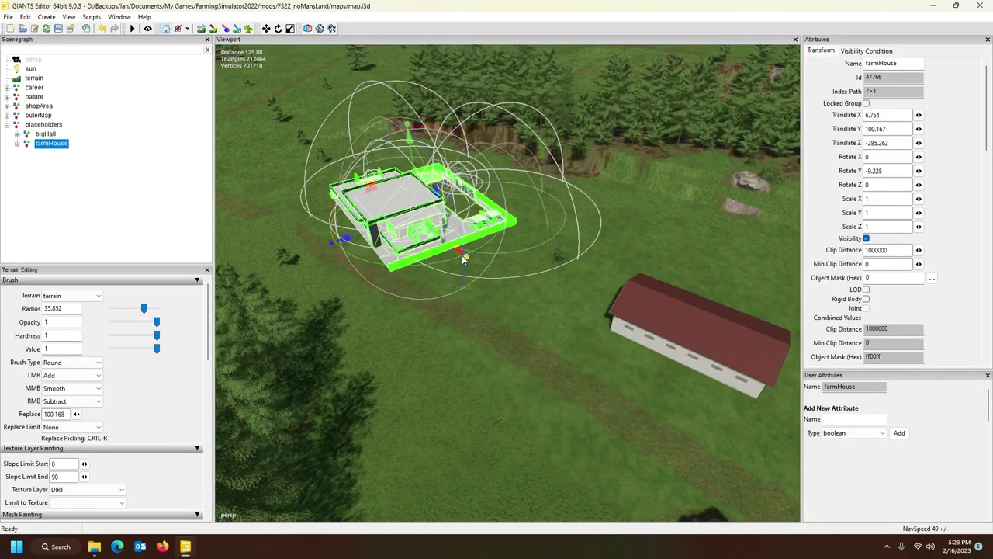
left_click_drag(461, 255, 363, 260)
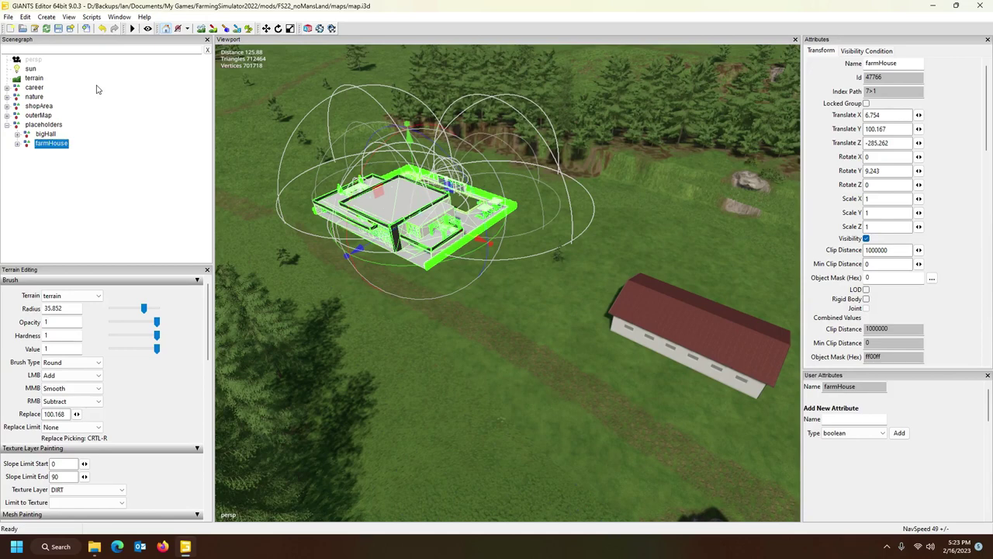
left_click(58, 31)
left_click(888, 547)
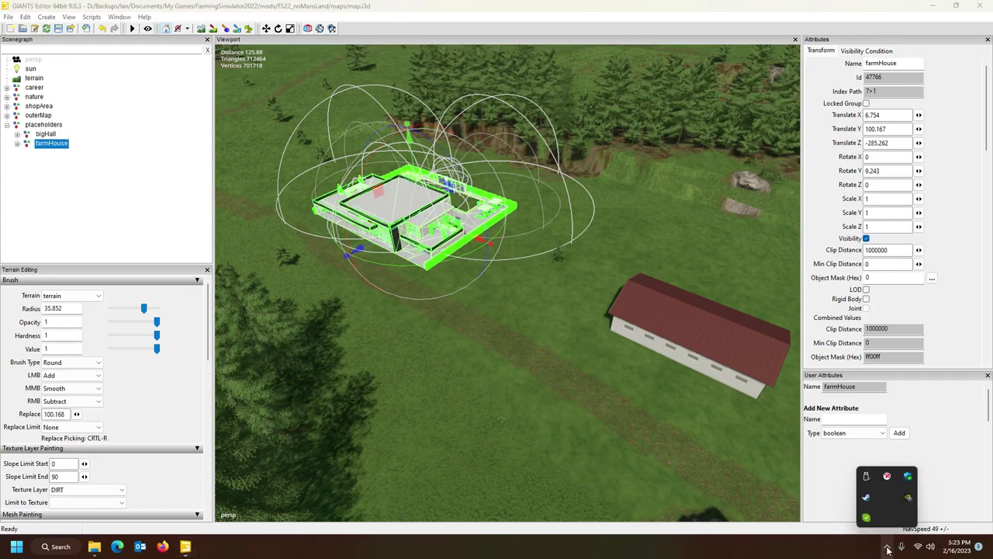
right_click(866, 496)
left_click(900, 351)
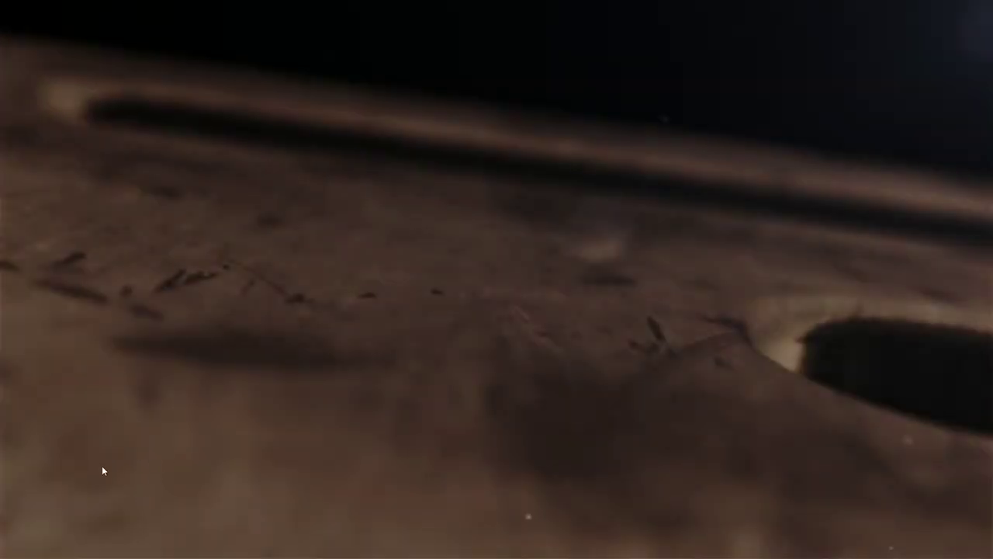
left_click(102, 465)
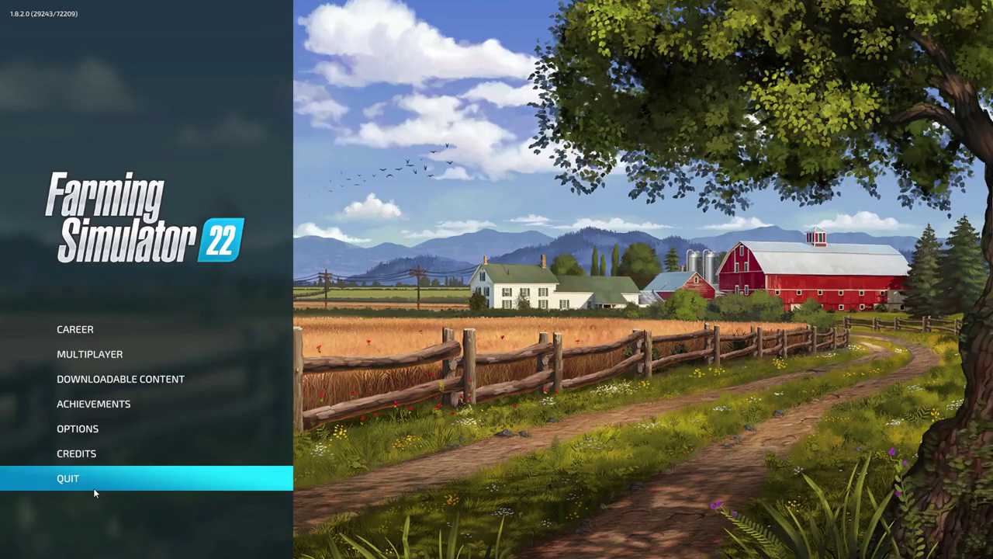
left_click(96, 489)
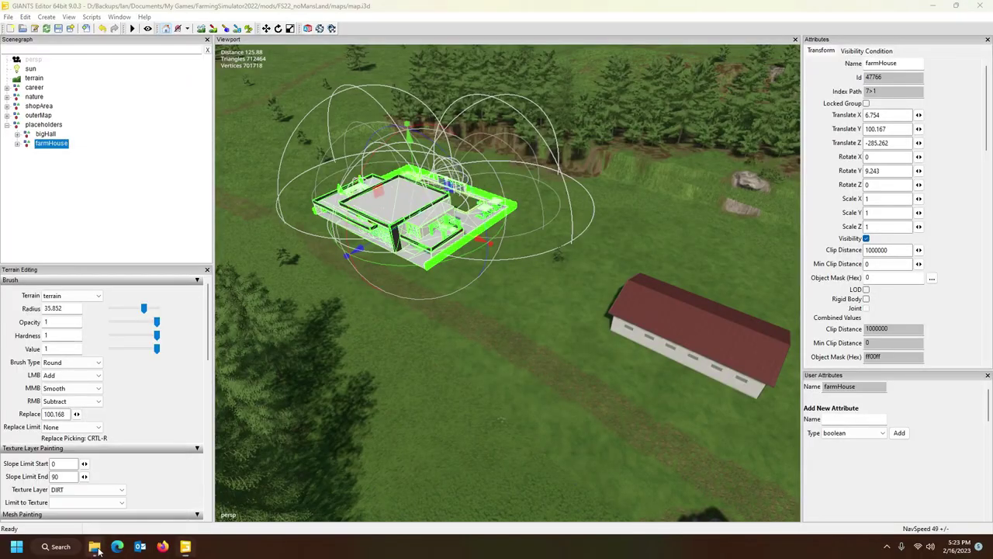
Step: Copy FS22_Millionaire_House.zip and FS22_bigMachinesHall.zip from Downloads into the FarmingSimulator2022 mods folder
mouse_move(94, 546)
left_click(54, 496)
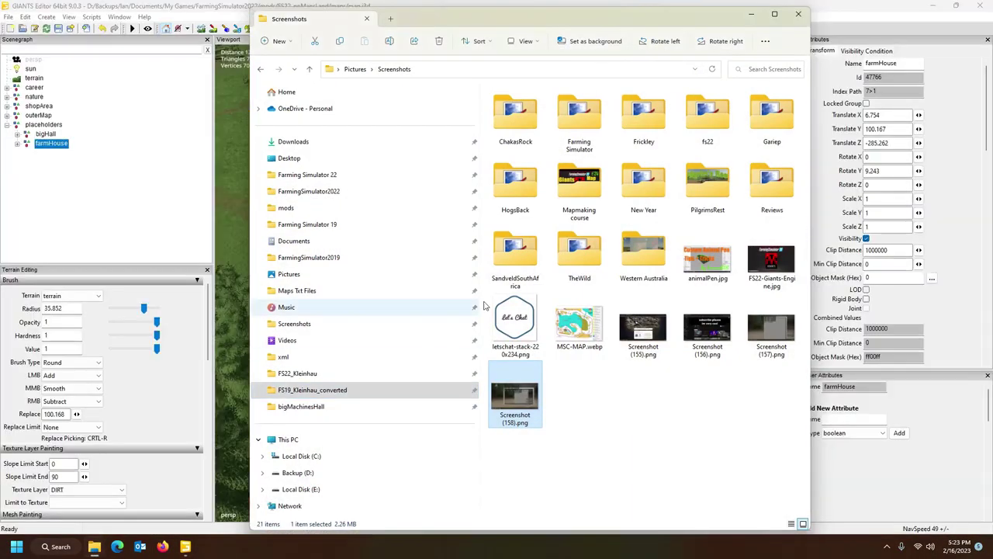
left_click(337, 143)
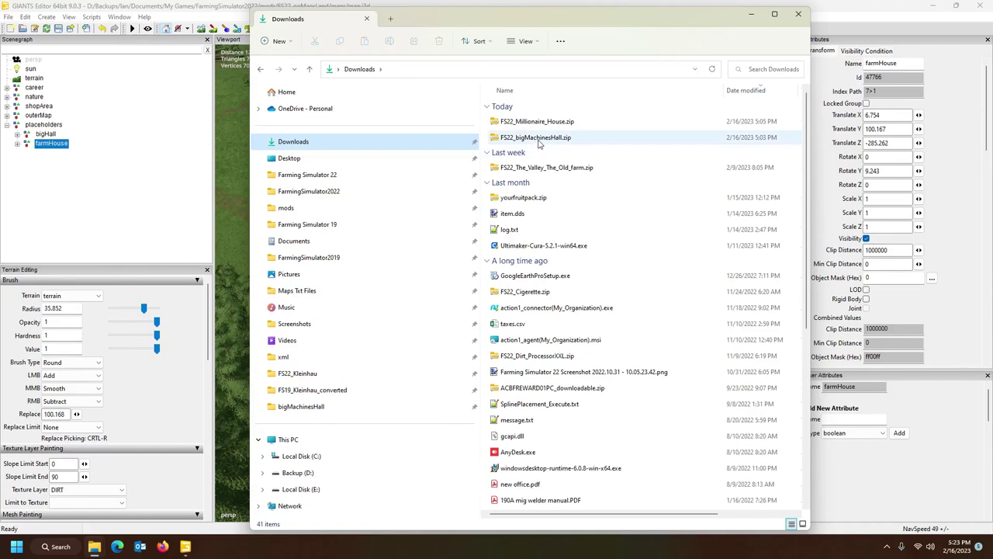
left_click(540, 135)
left_click(539, 123, "ctrl")
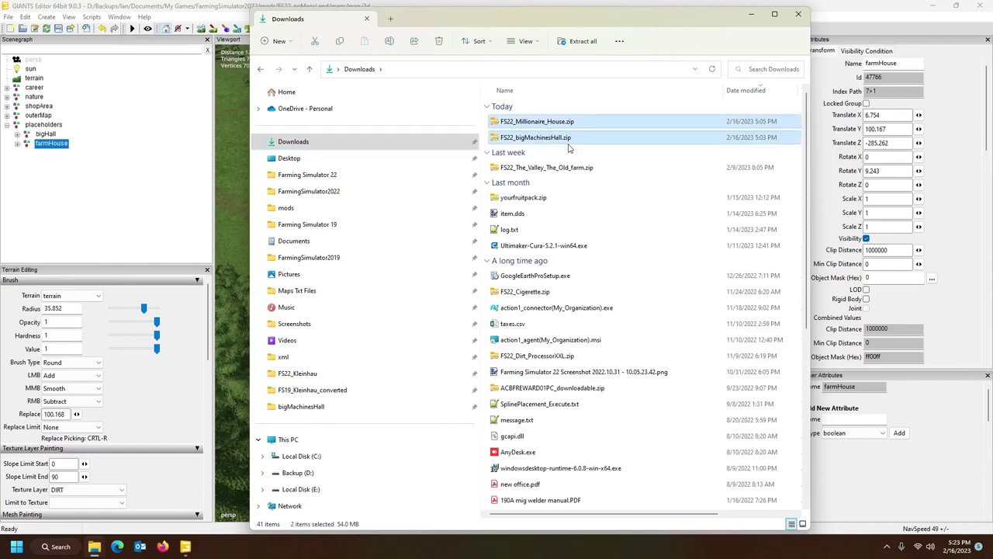
left_click(291, 208)
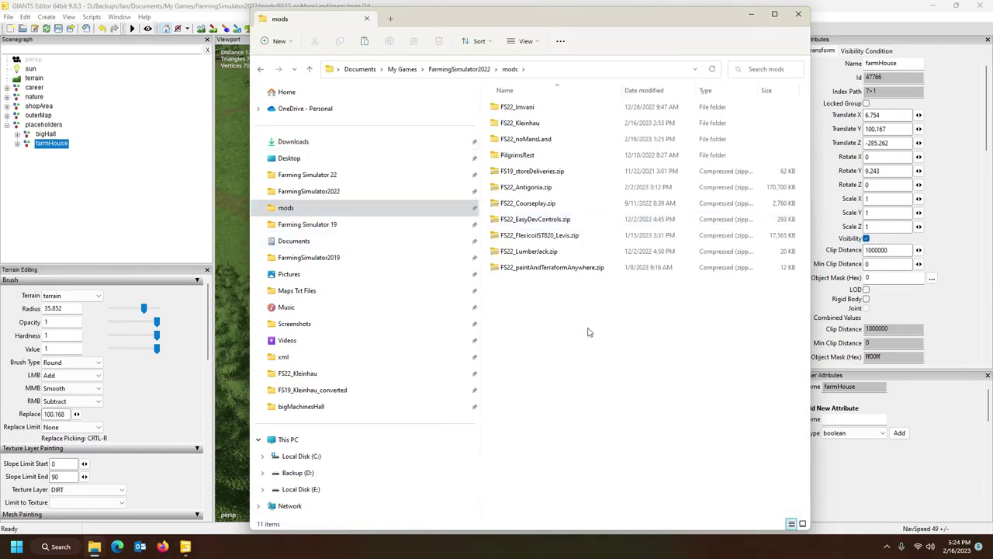
key("ctrl+v")
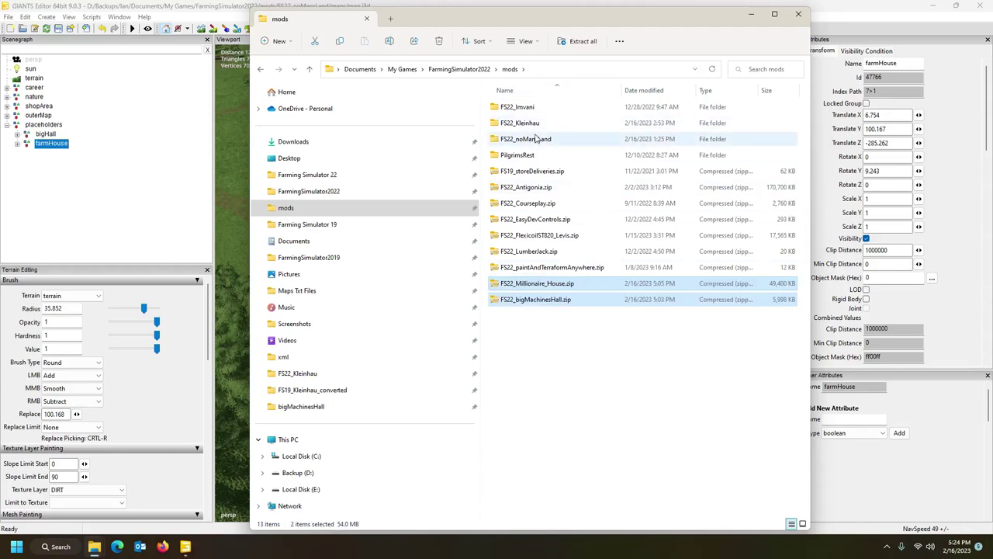
Step: Launch Farming Simulator 22, skip the intro and open map selection for a new career in the first empty save slot
left_click(224, 5)
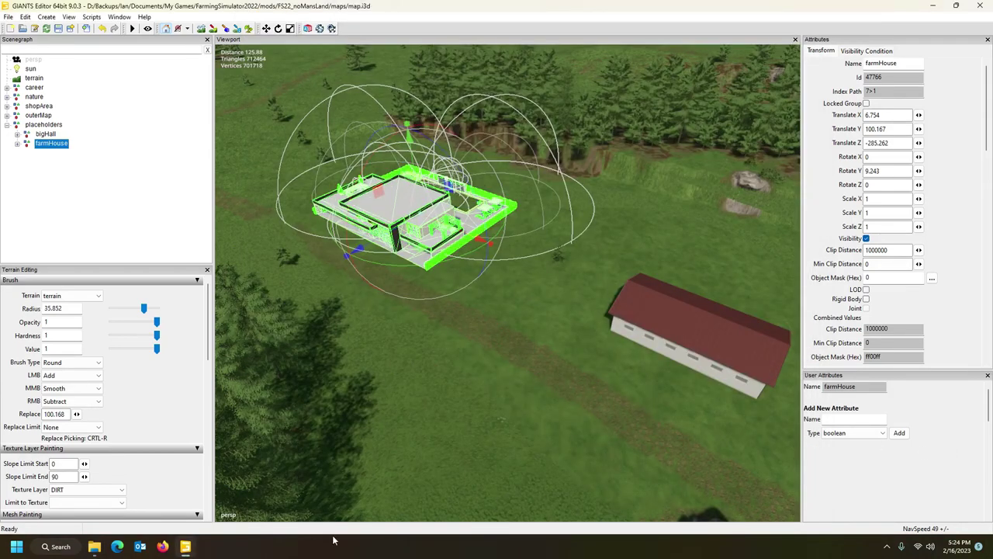
left_click(887, 546)
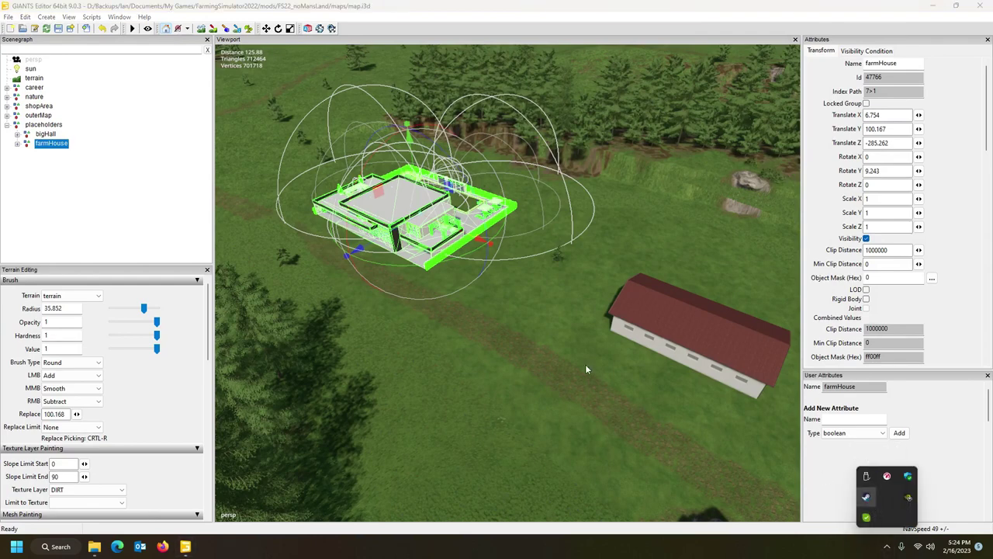
right_click(867, 496)
left_click(896, 345)
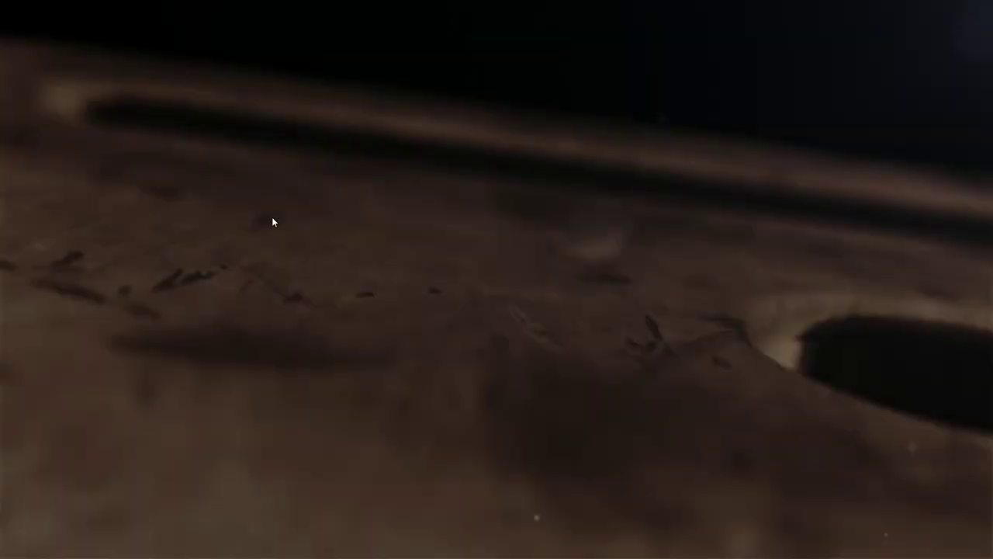
left_click(271, 217)
left_click(95, 326)
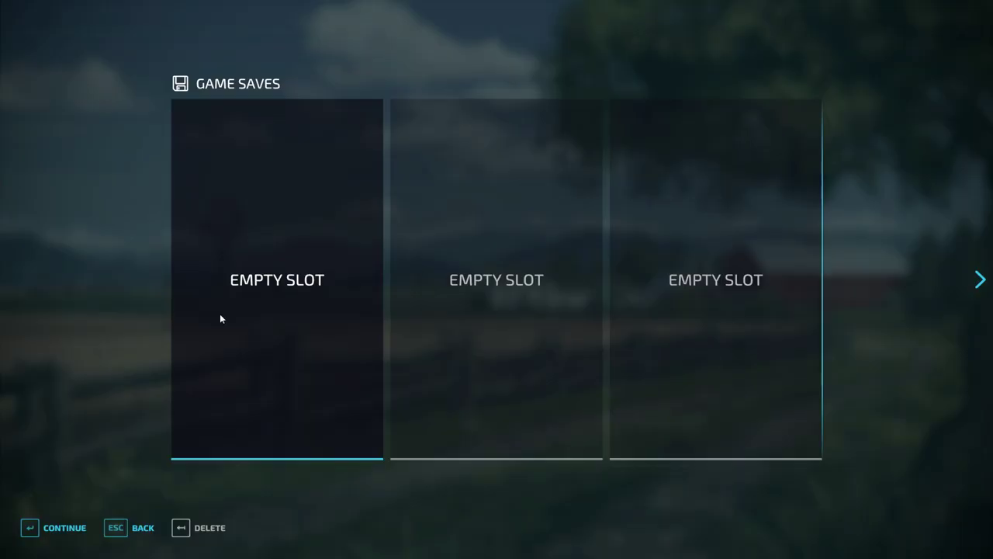
left_click(271, 298)
left_click(268, 318)
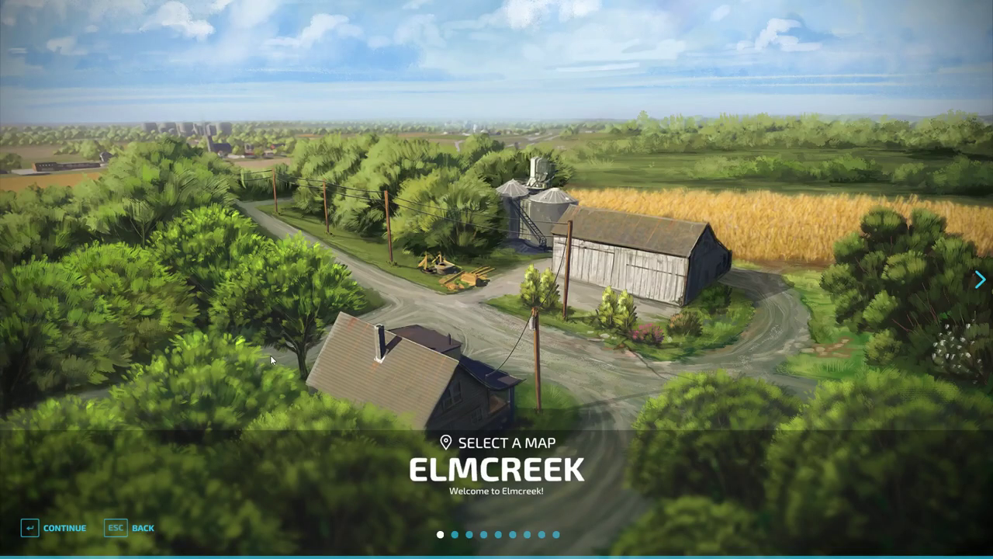
Step: Start the new career on Elmcreek with all listed mods enabled, keep the current character and decline the guided tour
left_click(42, 527)
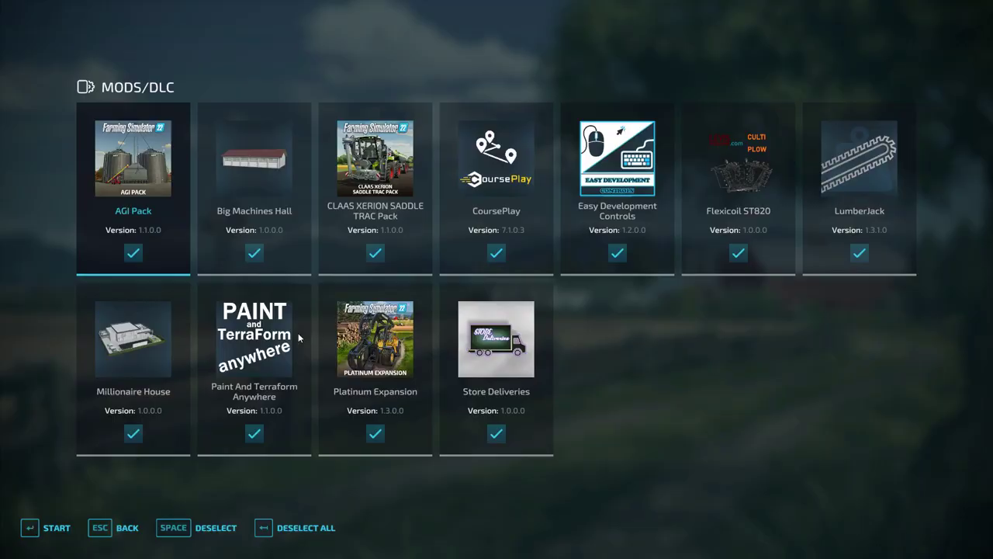
key("Return")
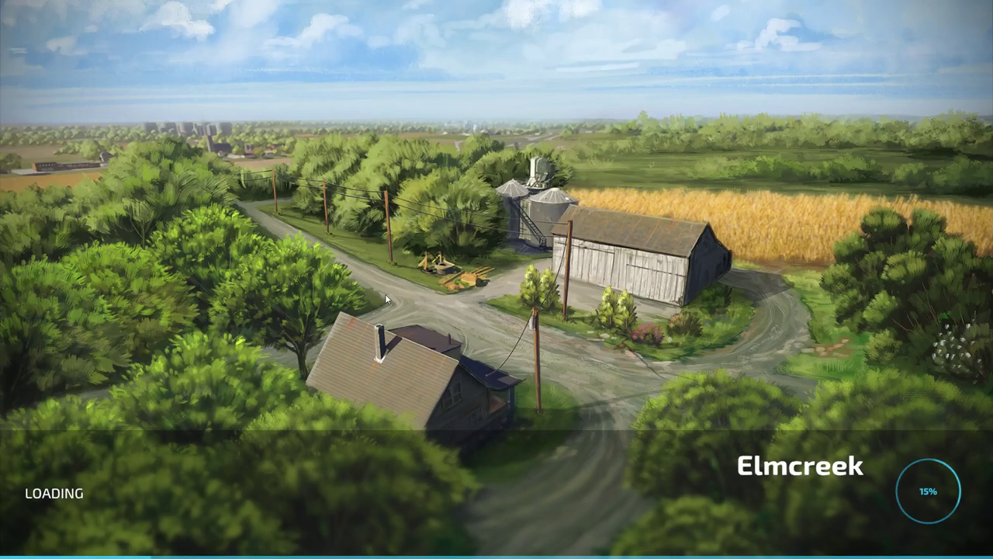
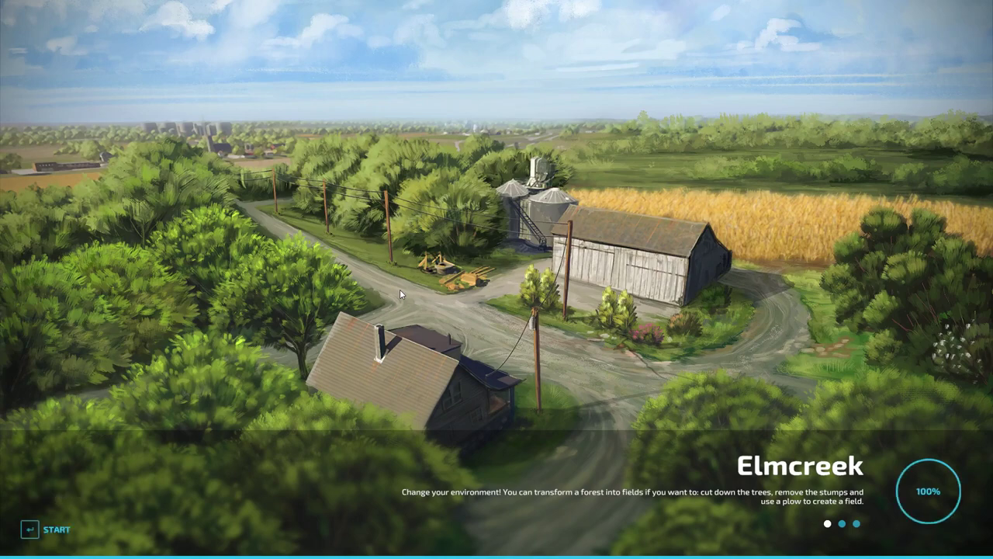
left_click(38, 530)
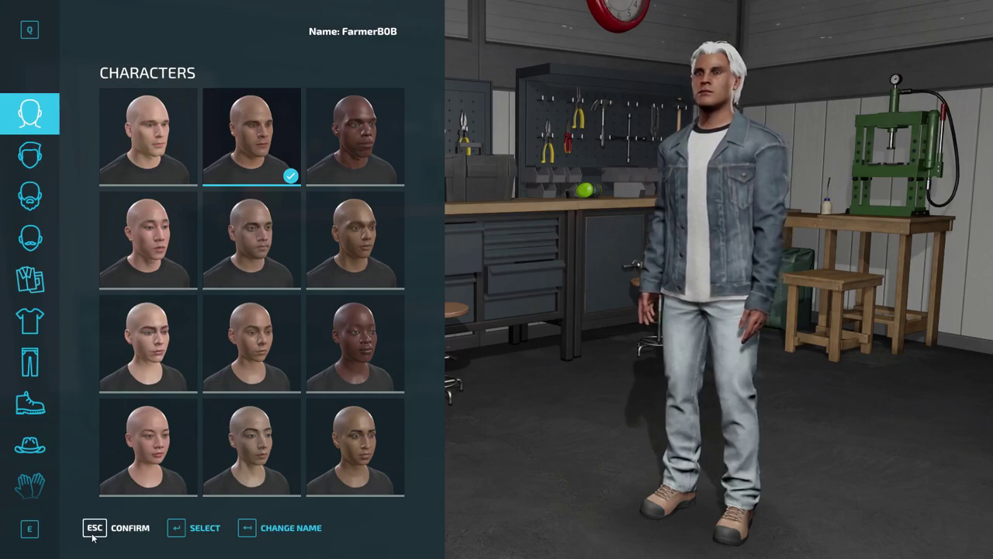
left_click(93, 531)
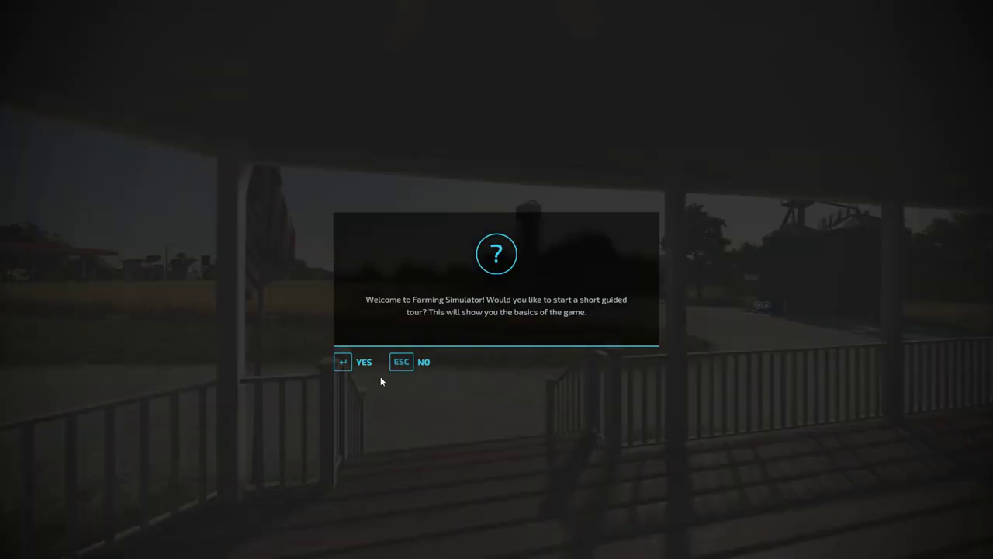
left_click(401, 363)
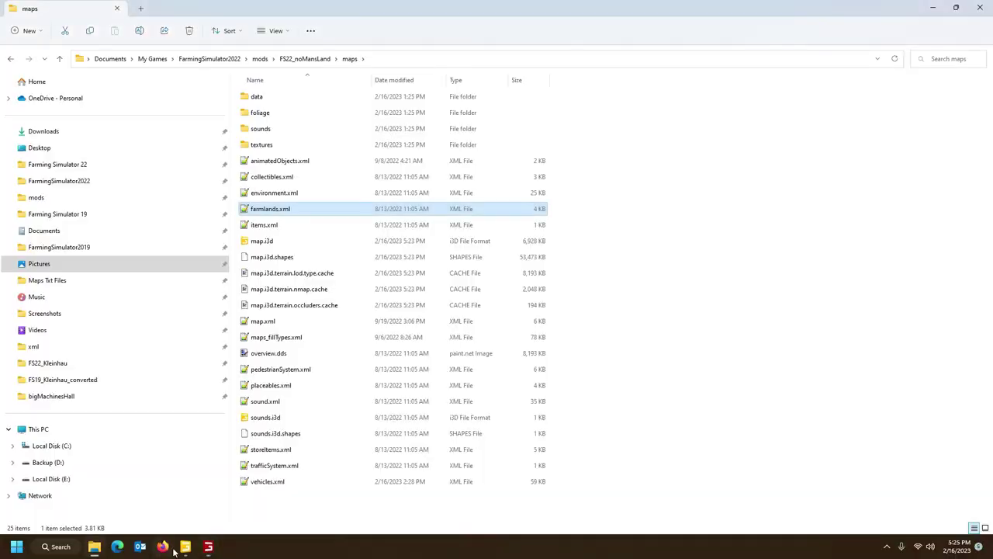
mouse_move(186, 550)
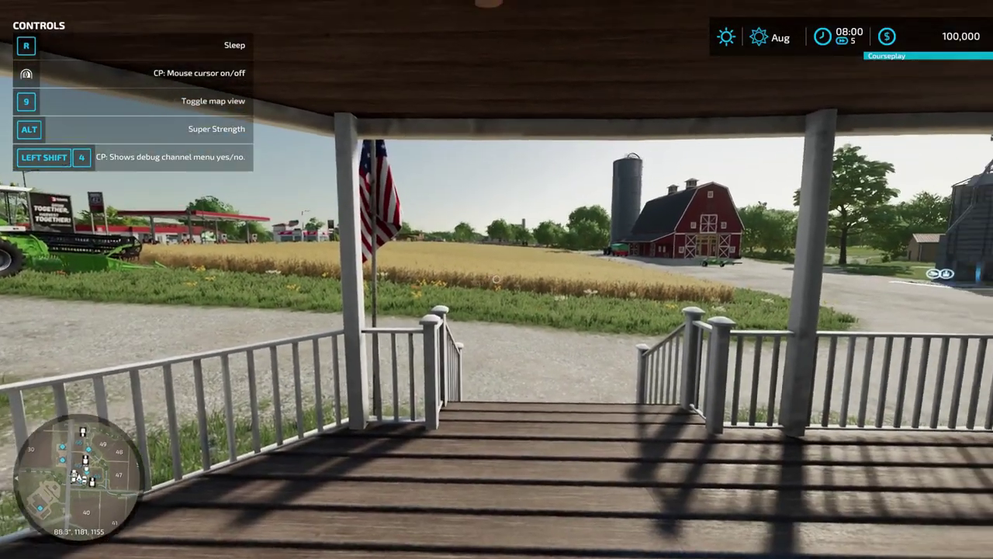
Step: Walk out onto the farmyard, enter construction mode and bring up the Farmhouses building category
key("w")
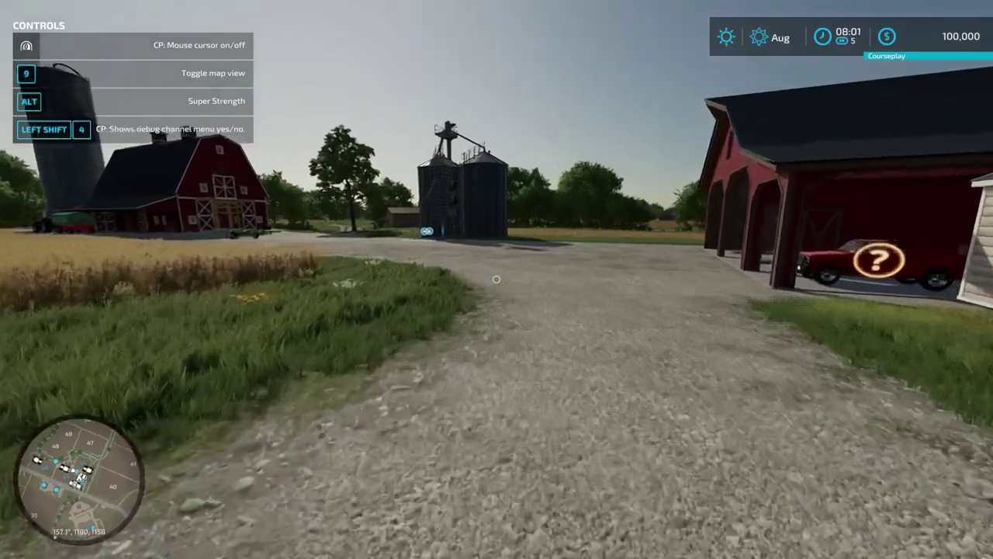
key("w")
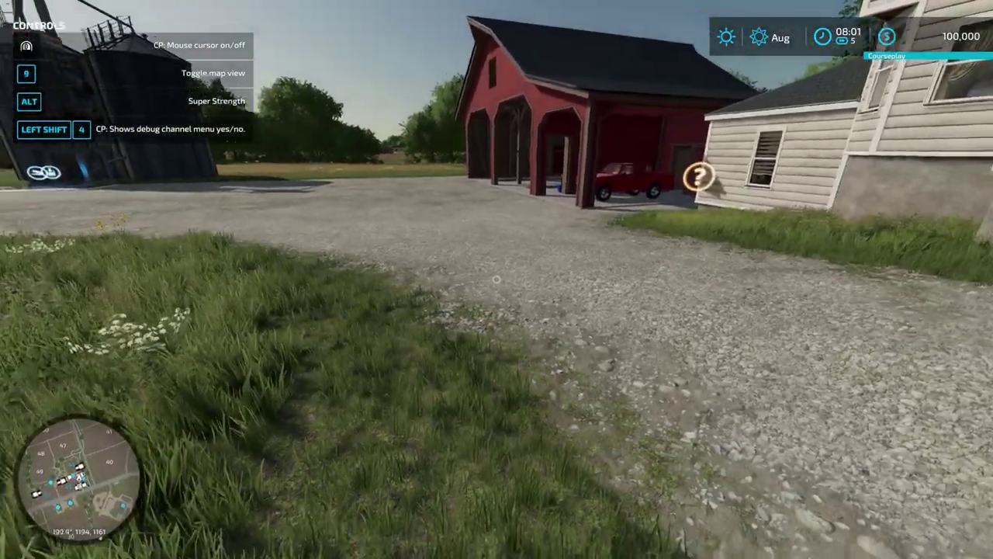
key("p")
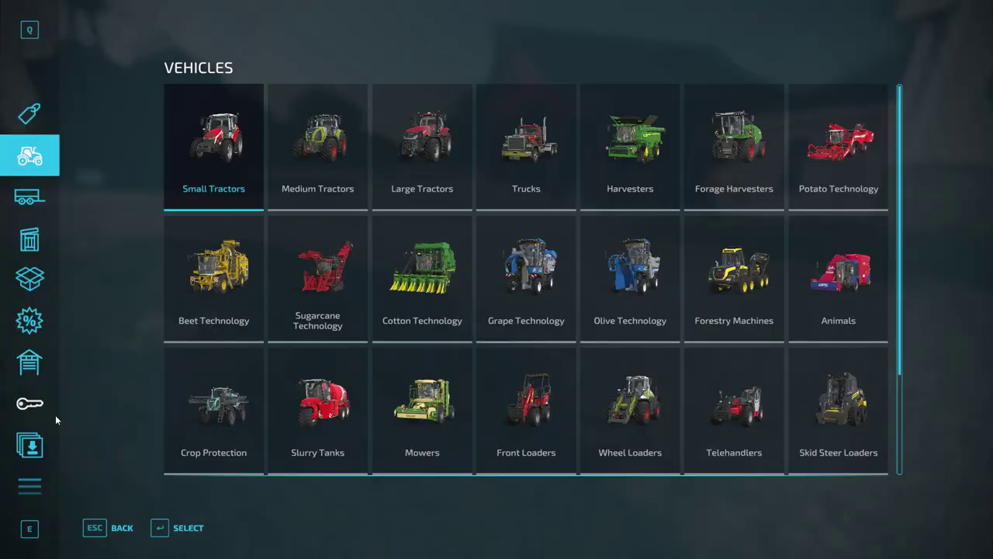
left_click(30, 486)
left_click(632, 310)
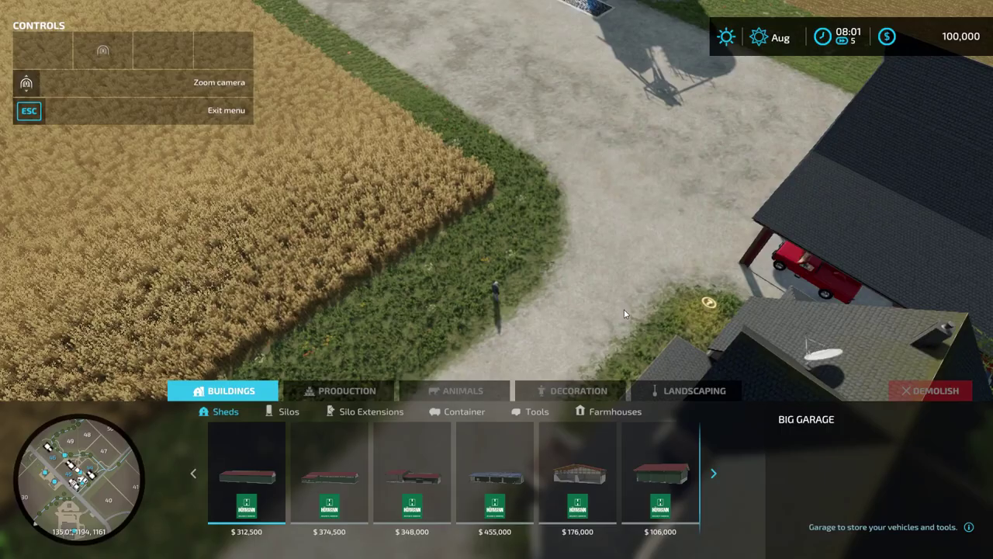
scroll(438, 450, "down", 3)
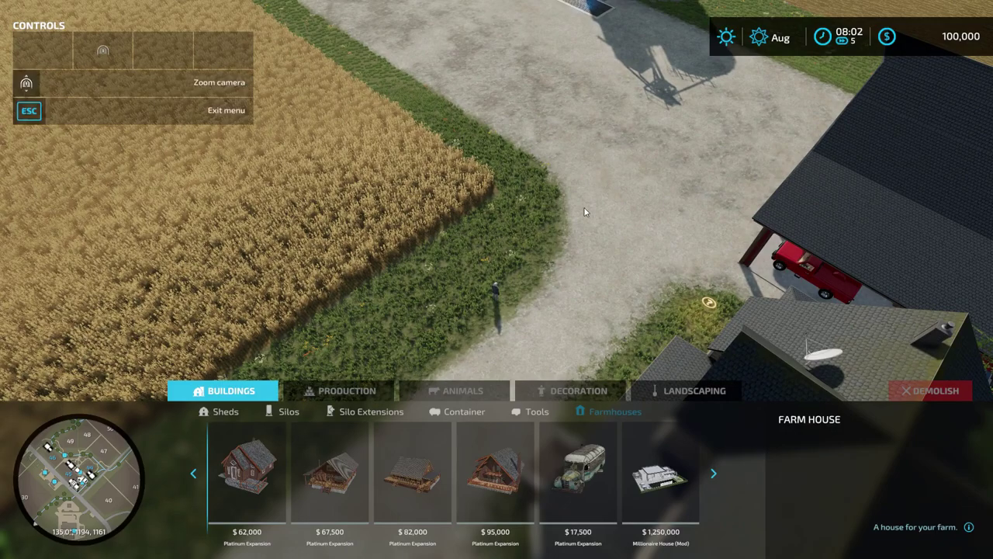
Step: Sell the existing farm house beside the open garage and leave construction mode
key("d")
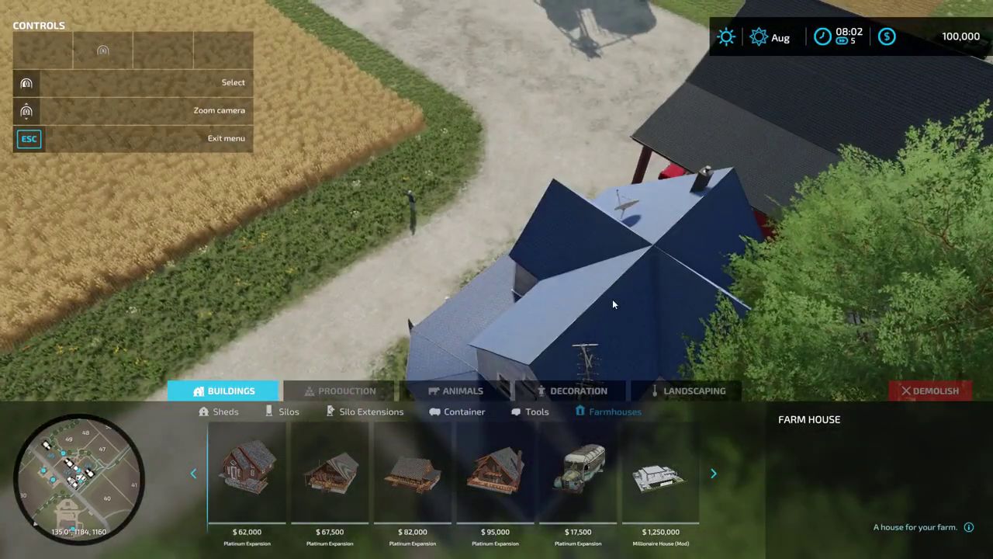
left_click(612, 299)
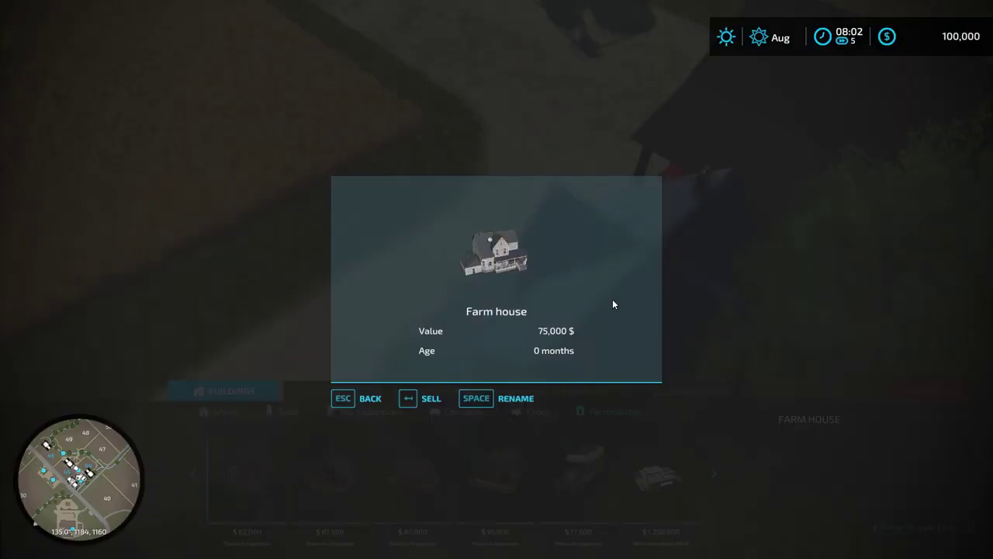
left_click(423, 399)
left_click(346, 355)
left_click(346, 357)
key("w")
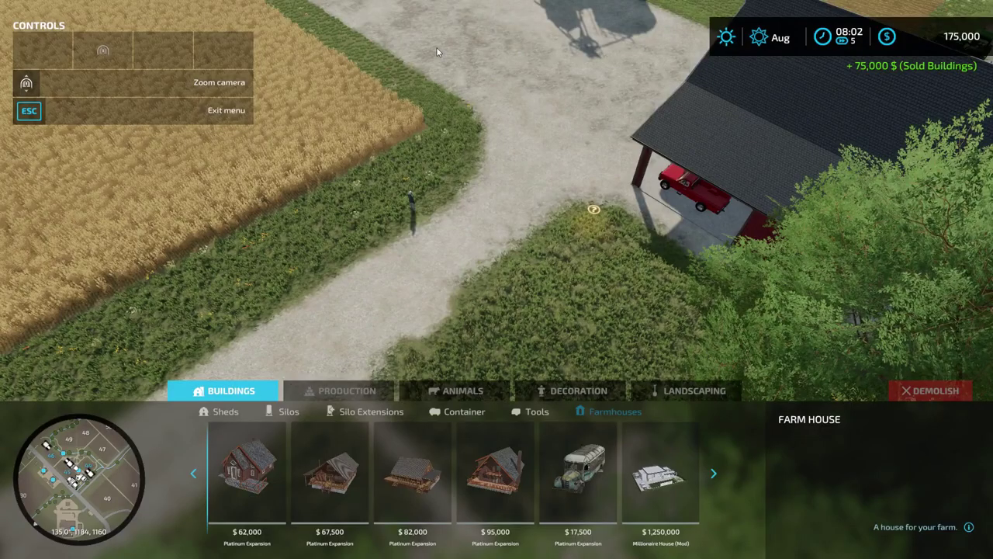
scroll(164, 387, "down", 5)
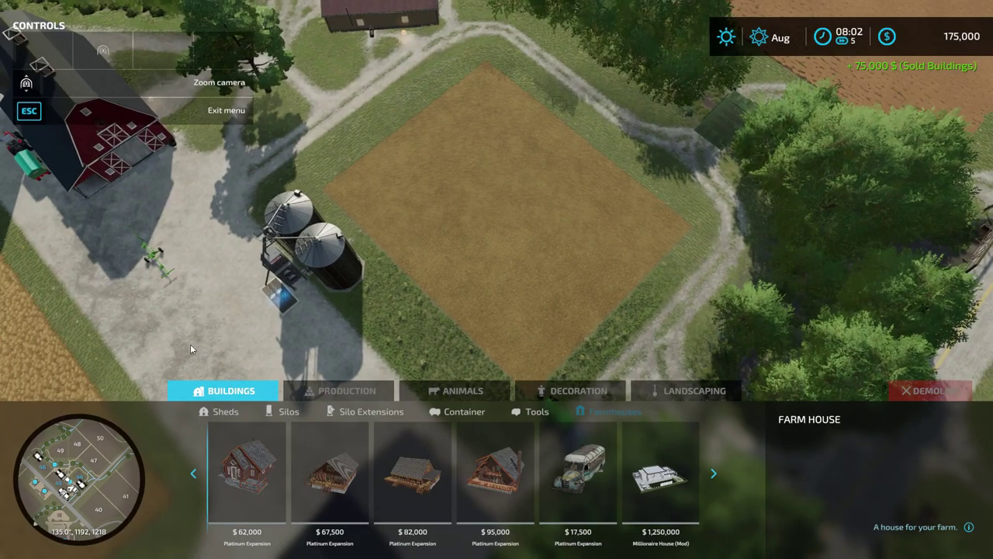
key("Escape")
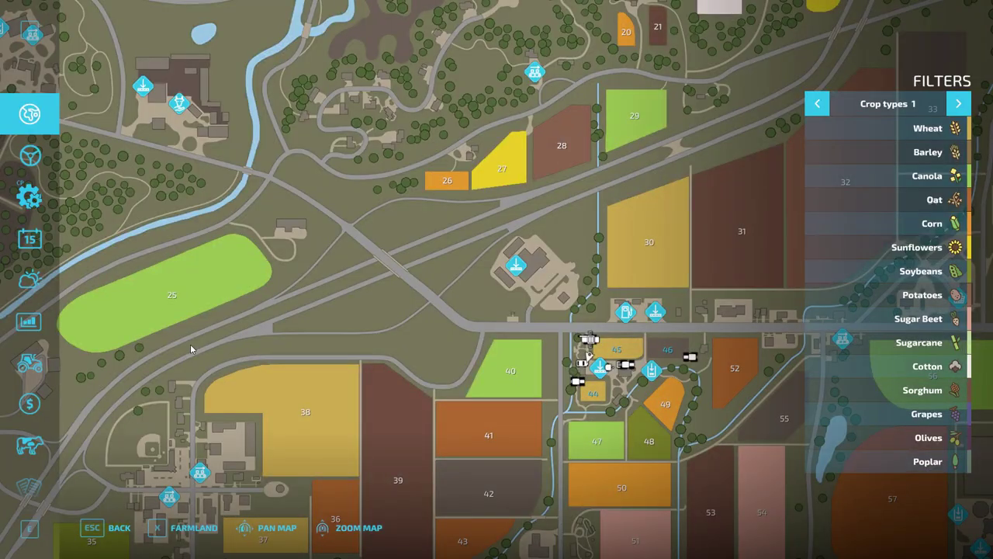
key("Escape")
Step: Add 999999999 to the farm's money with Easy Development Controls
key("shift+c")
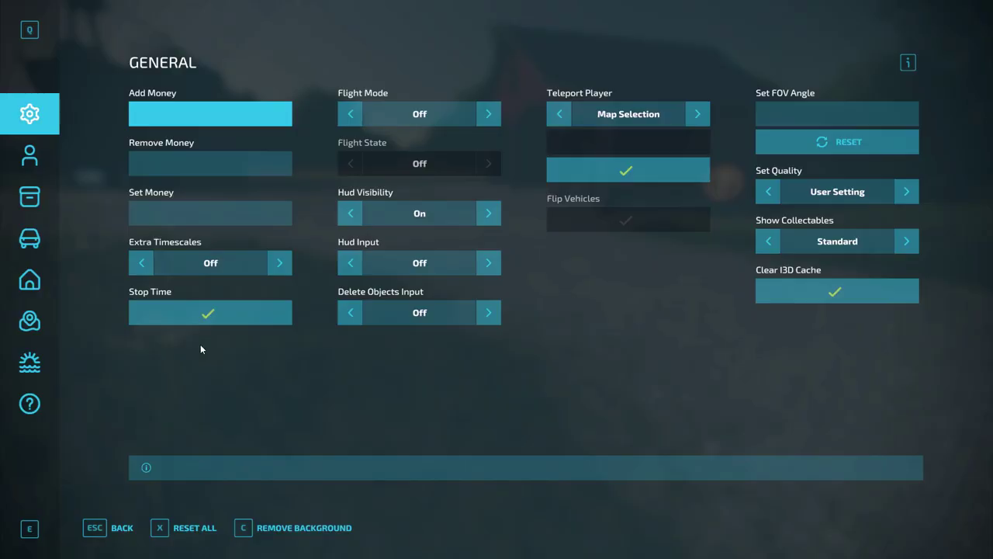
left_click(211, 113)
type("999999999")
key("Return")
key("Escape")
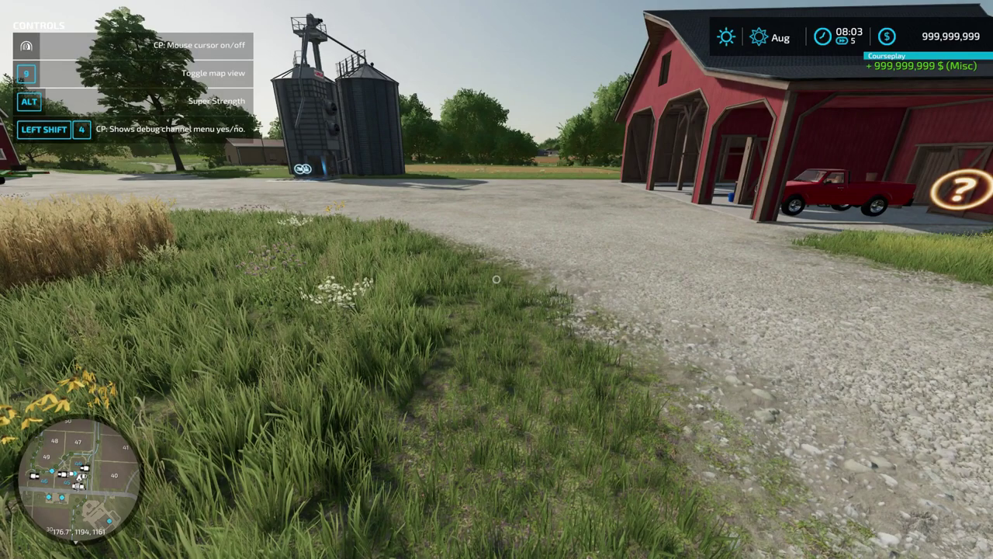
Step: Build the Millionaire House from the Farmhouses category on the bare field behind the silos
key("p")
left_click(542, 267)
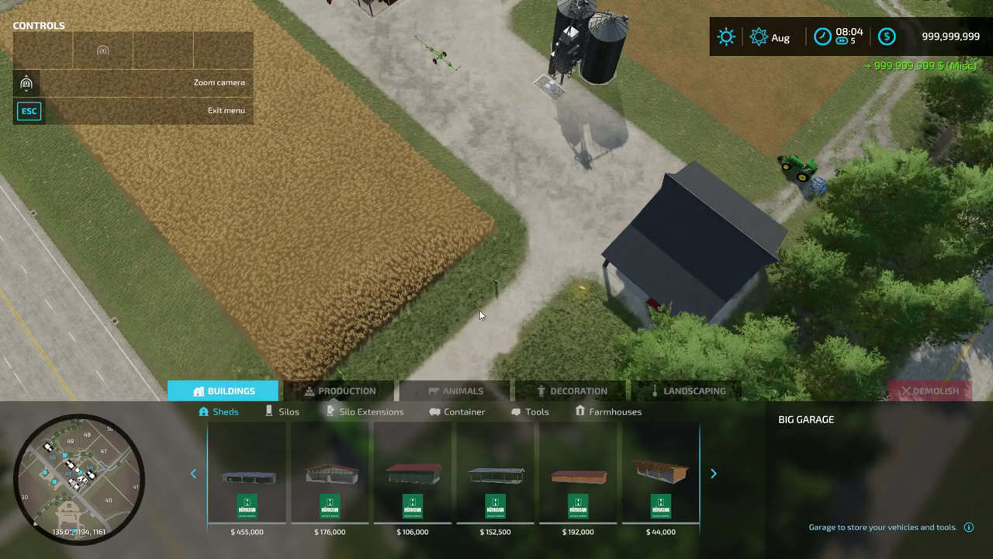
scroll(587, 478, "down", 5)
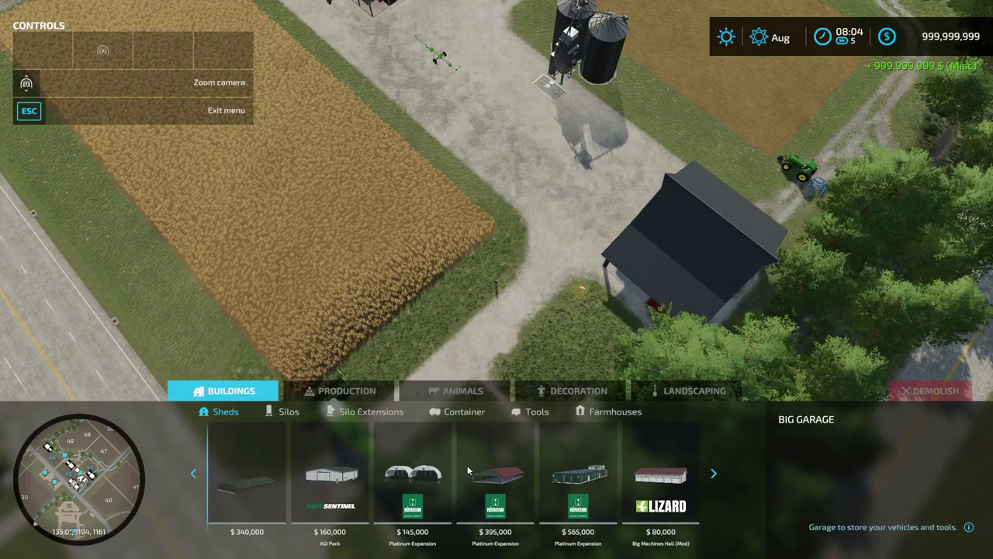
left_click(596, 416)
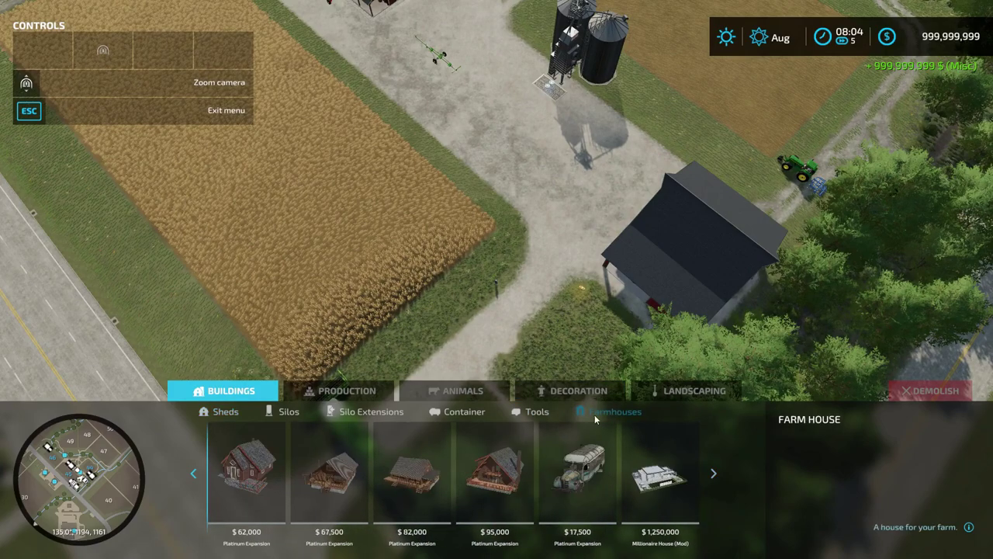
left_click(658, 473)
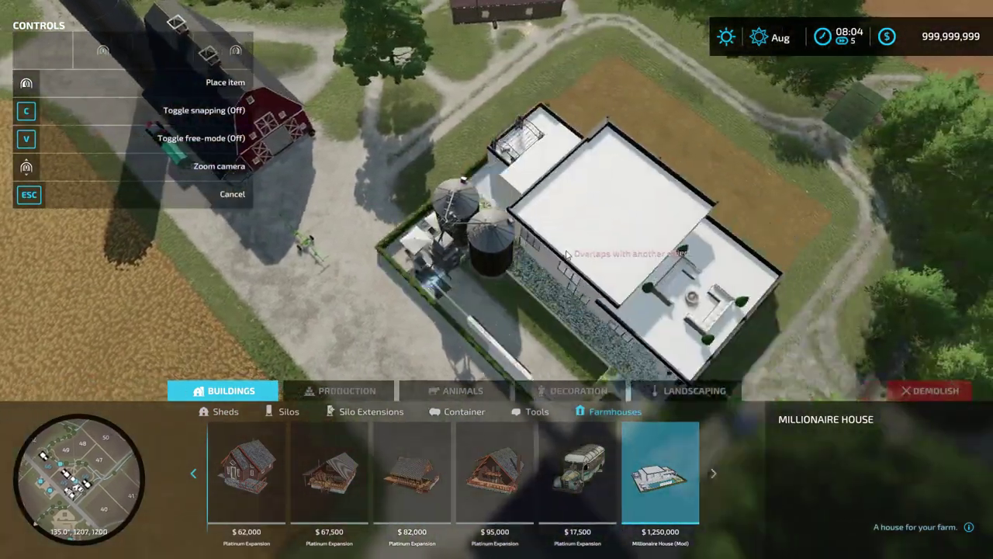
left_click(567, 254)
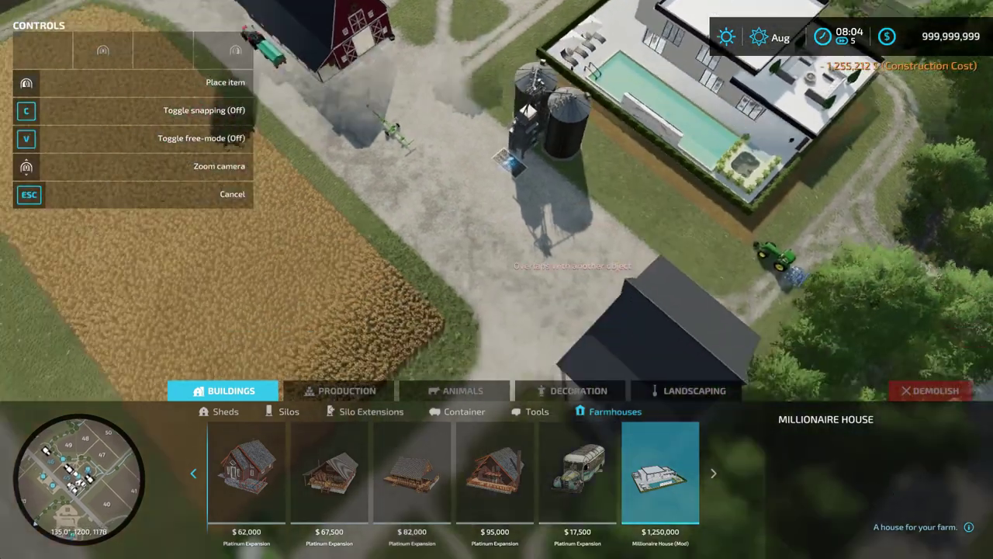
Step: Build the Big Machines Hall from the Sheds category on the crop field beside the road, and end placement
key("s")
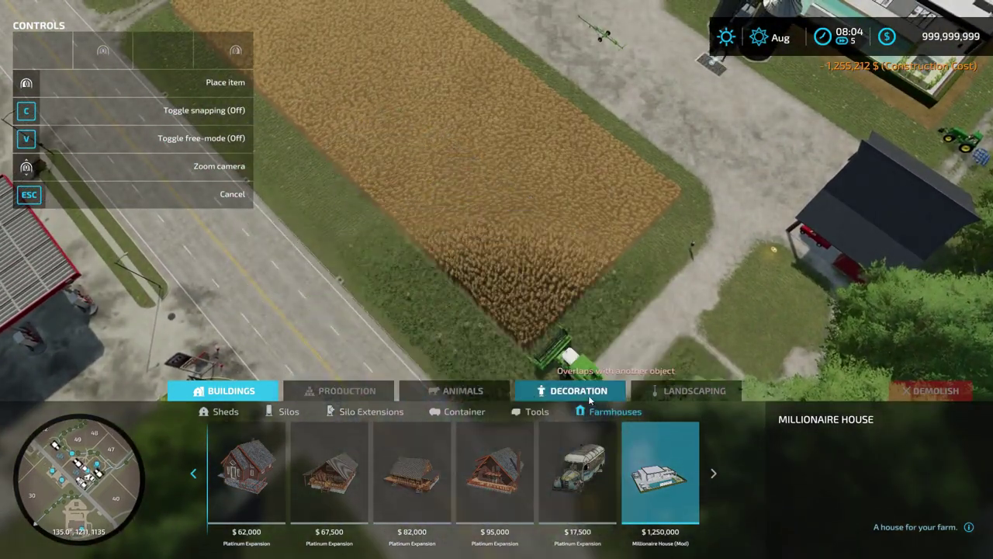
left_click(224, 410)
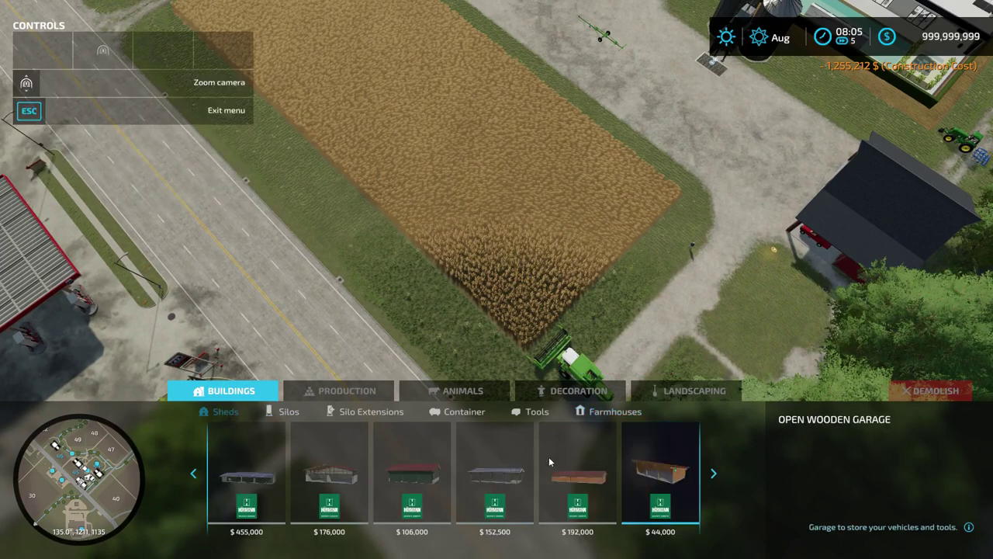
scroll(543, 458, "down", 4)
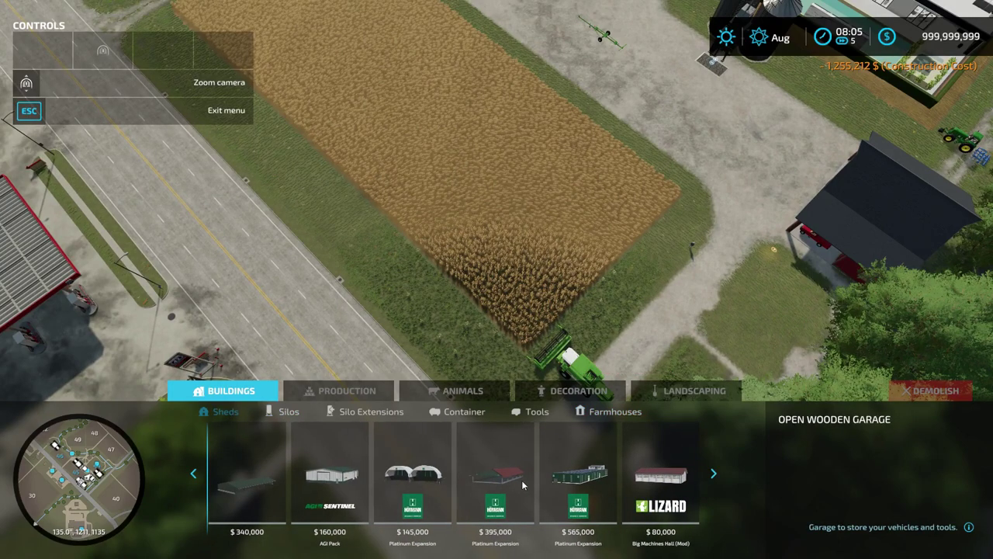
left_click(672, 481)
left_click(495, 128)
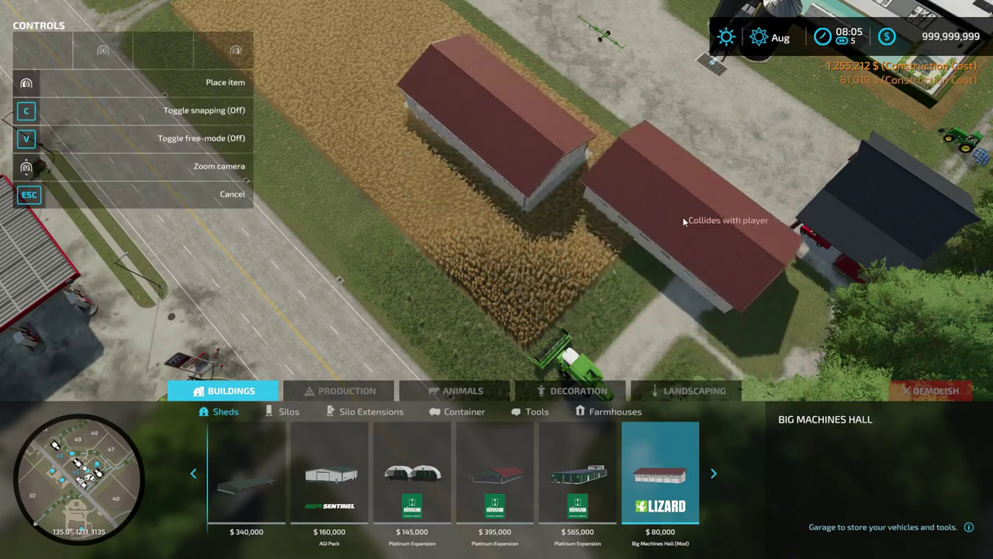
key("Escape")
key("Escape")
key("Escape")
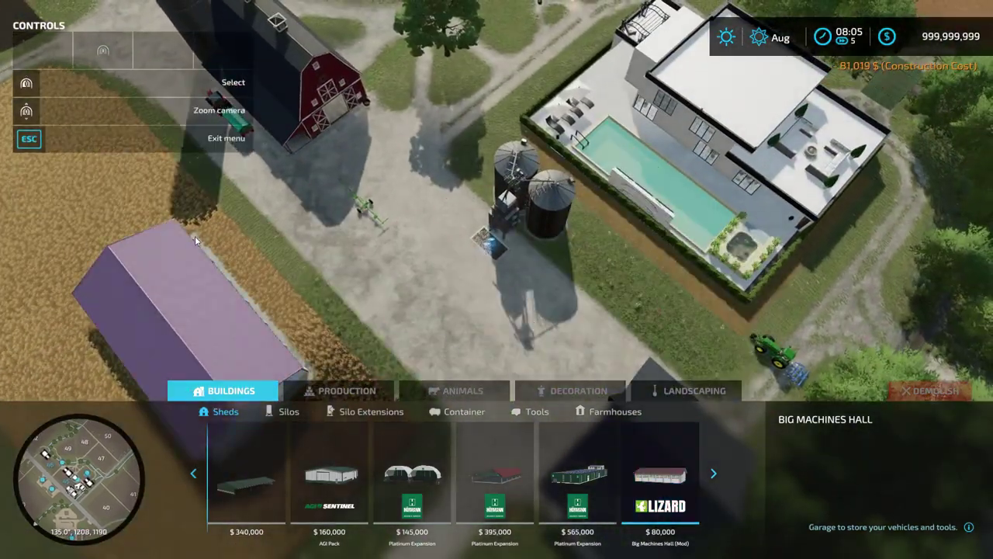
Step: Save the career and quit the game
key("q")
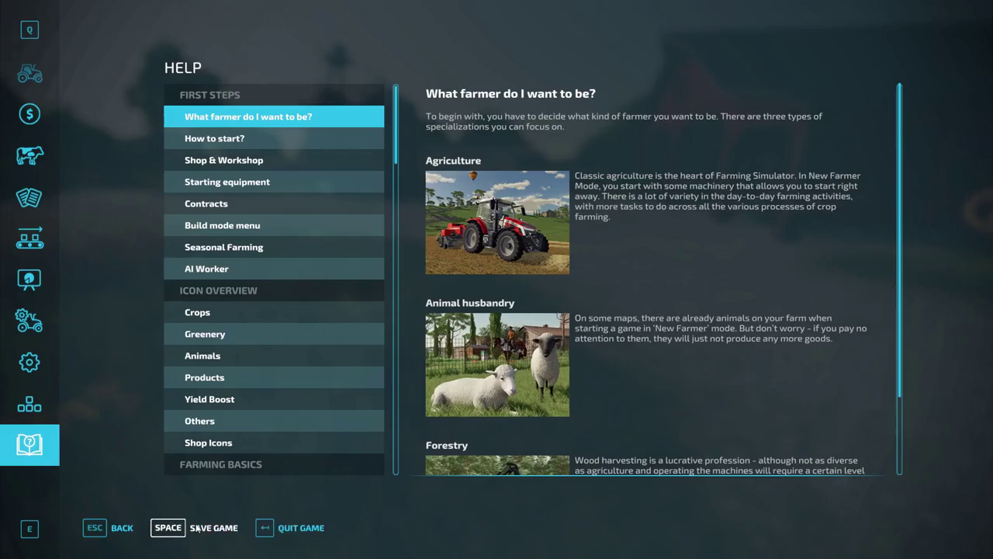
left_click(196, 528)
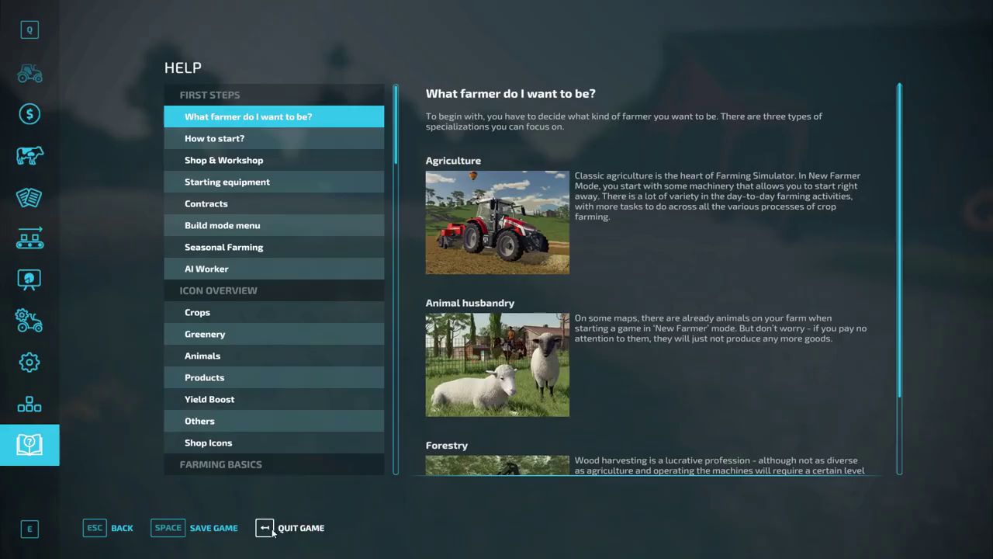
left_click(266, 528)
key("Return")
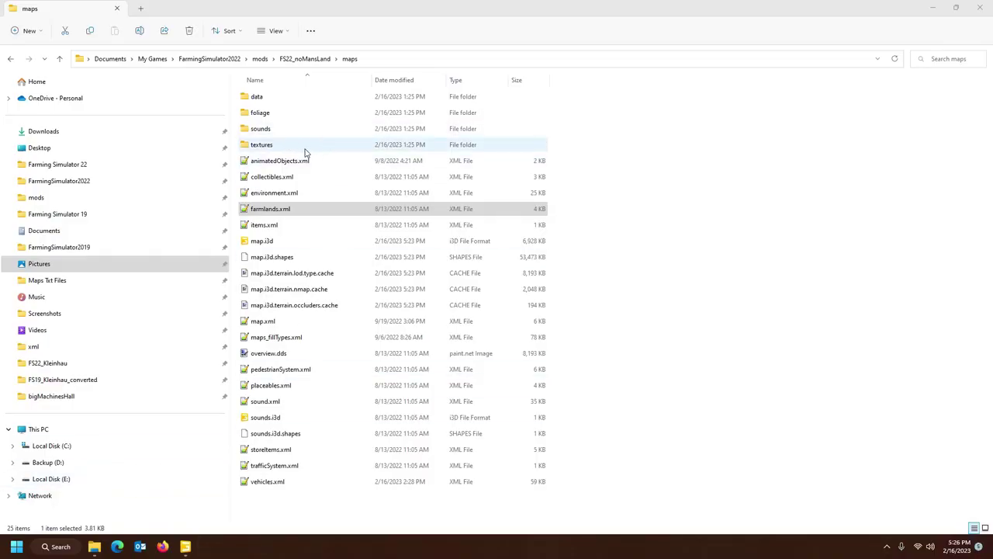
Step: Open placeables.xml from the savegame1 folder of FarmingSimulator2022
left_click(140, 8)
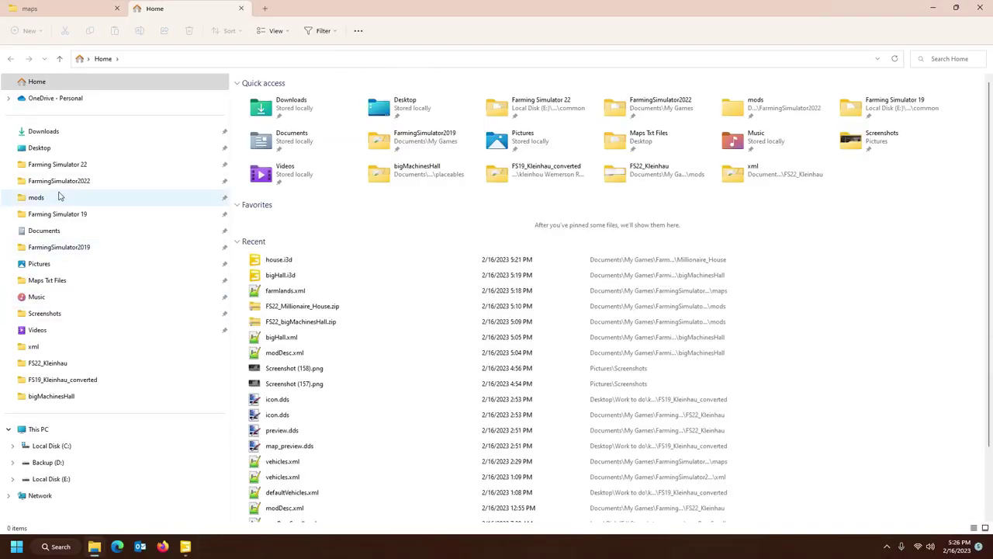
left_click(58, 181)
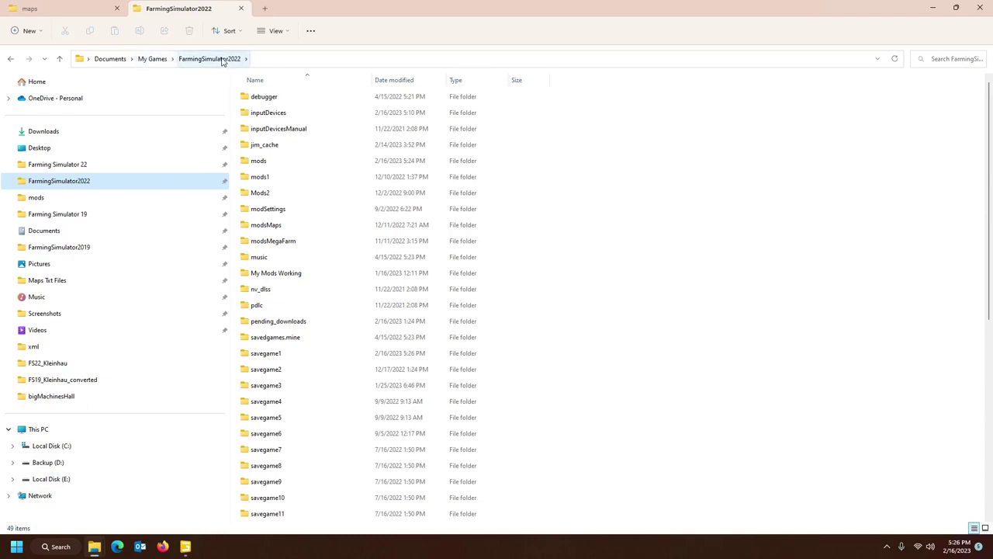
scroll(349, 213, "down", 5)
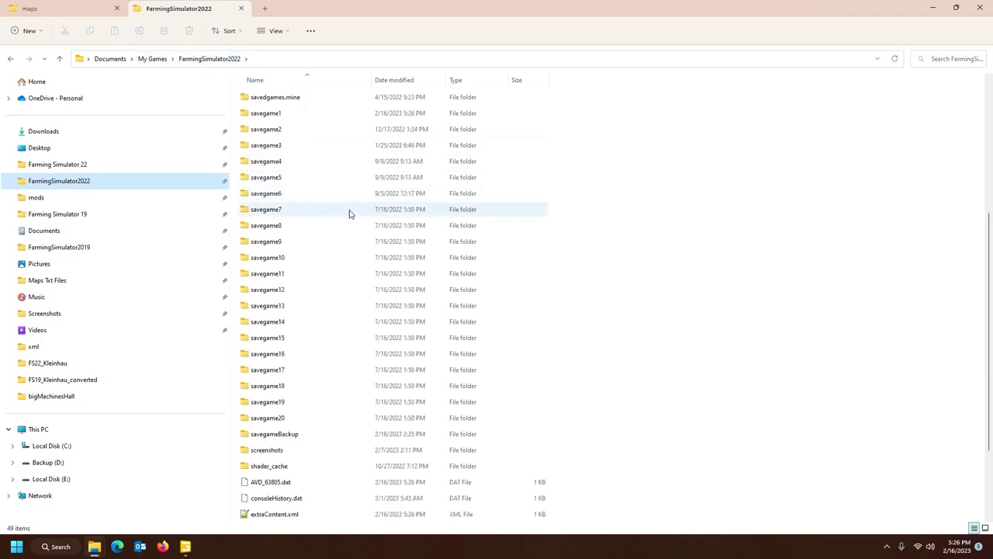
left_click(271, 118)
double_click(272, 118)
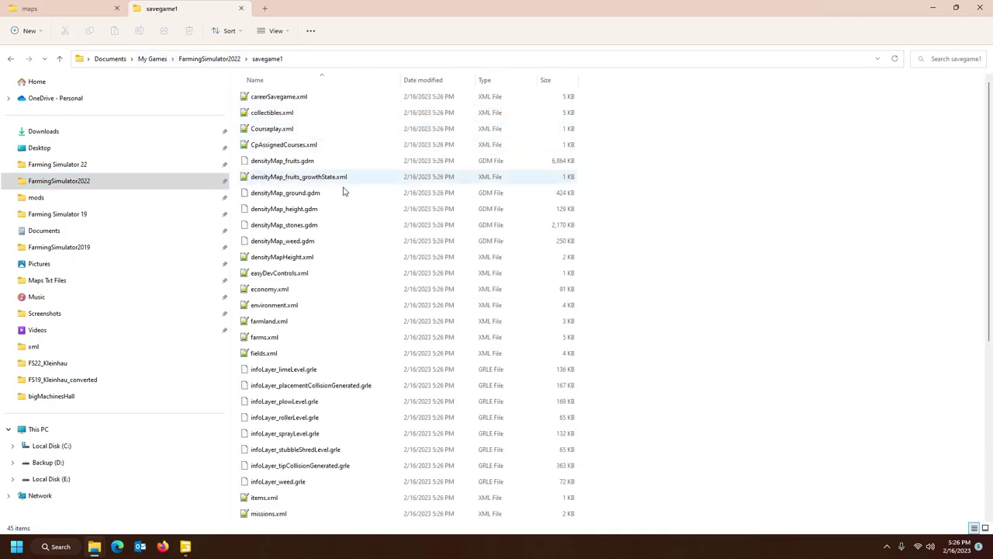
scroll(337, 225, "down", 4)
double_click(273, 370)
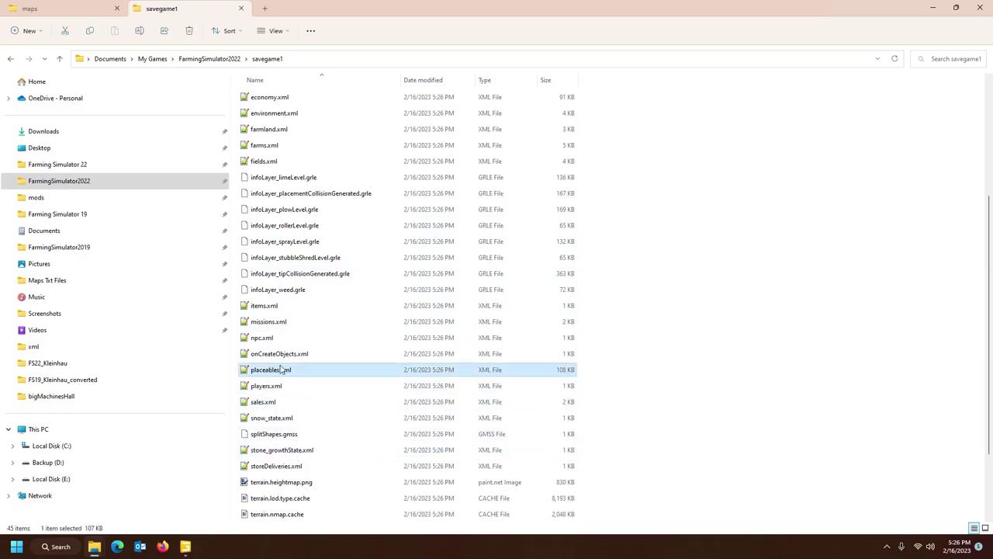
Step: Examine the FS22_Millionaire_House and FS22_bigMachinesHall placeable entries and their closing tags at the end of the savegame file
left_click_drag(989, 78, 987, 477)
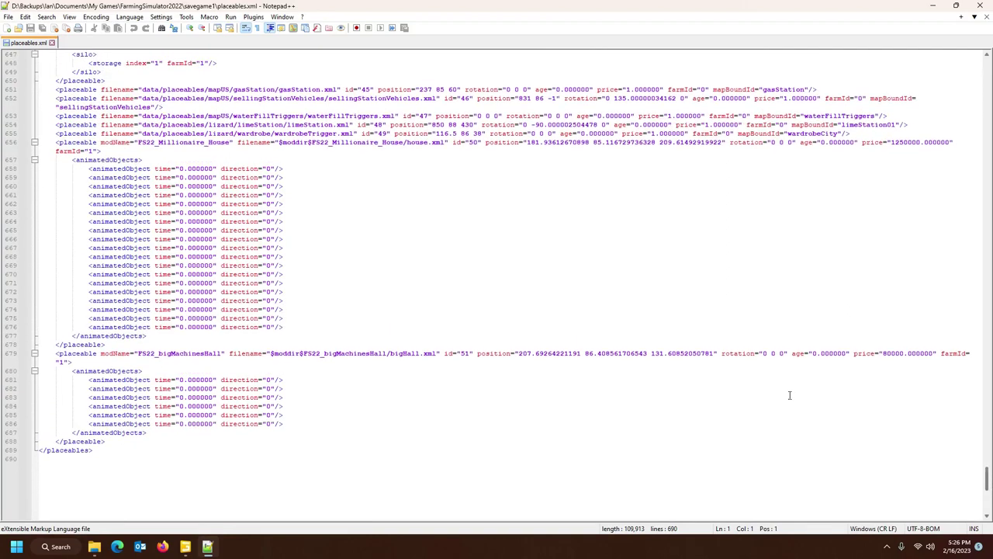
left_click(197, 142)
left_click(193, 353)
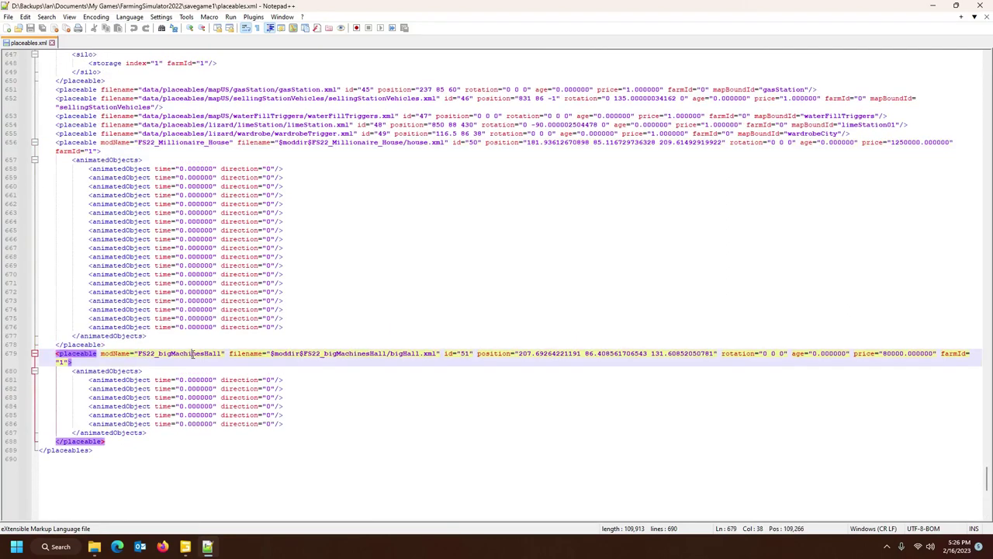
left_click(120, 142)
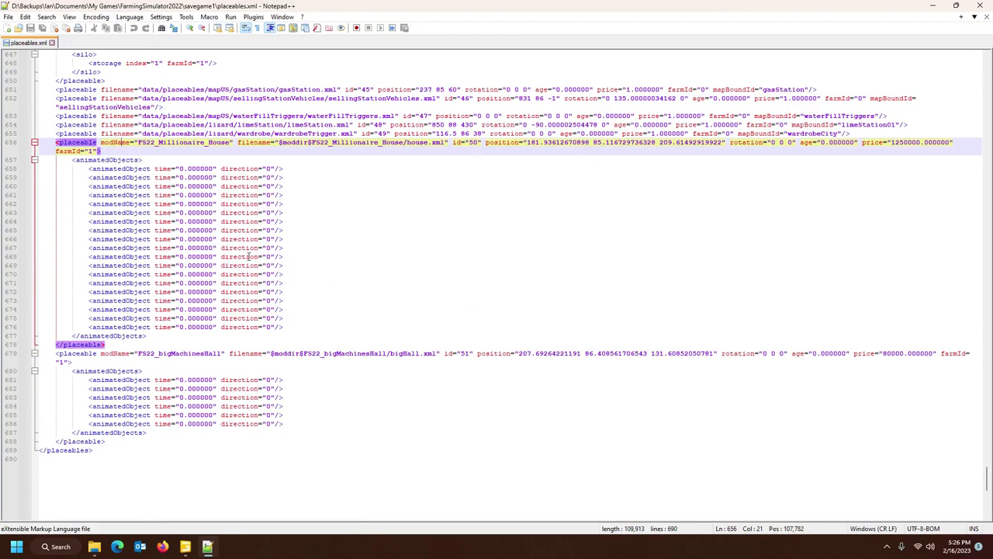
left_click_drag(5, 147, 35, 450)
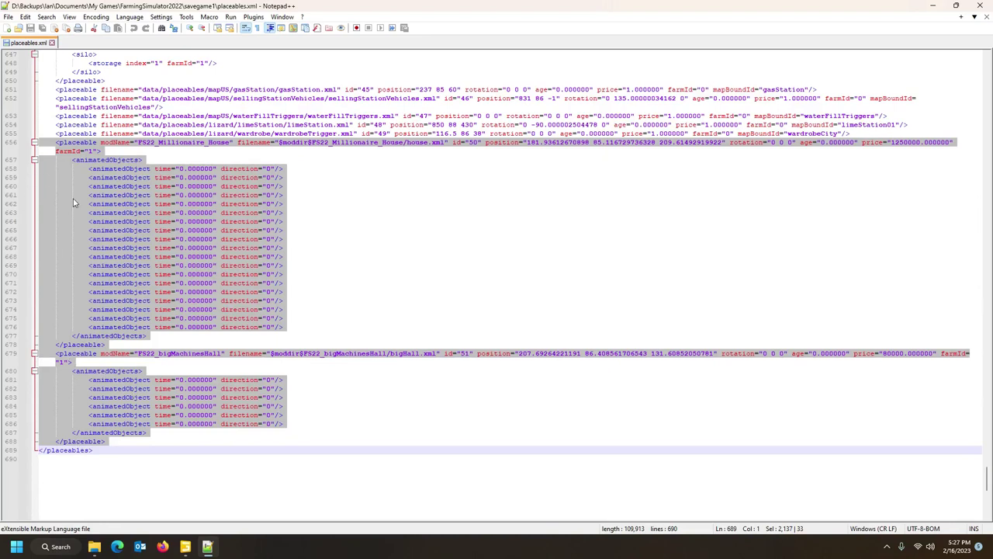
left_click(83, 145)
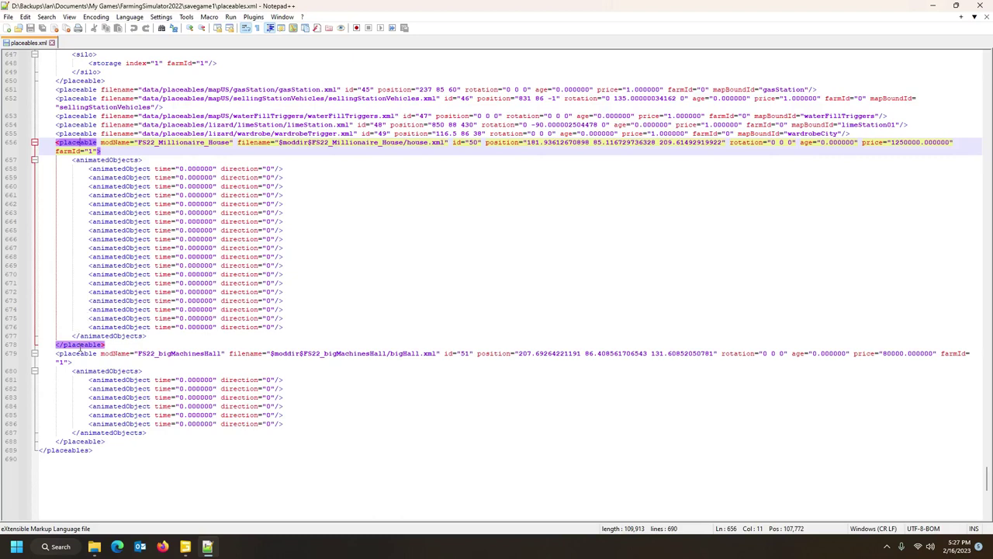
left_click(81, 354)
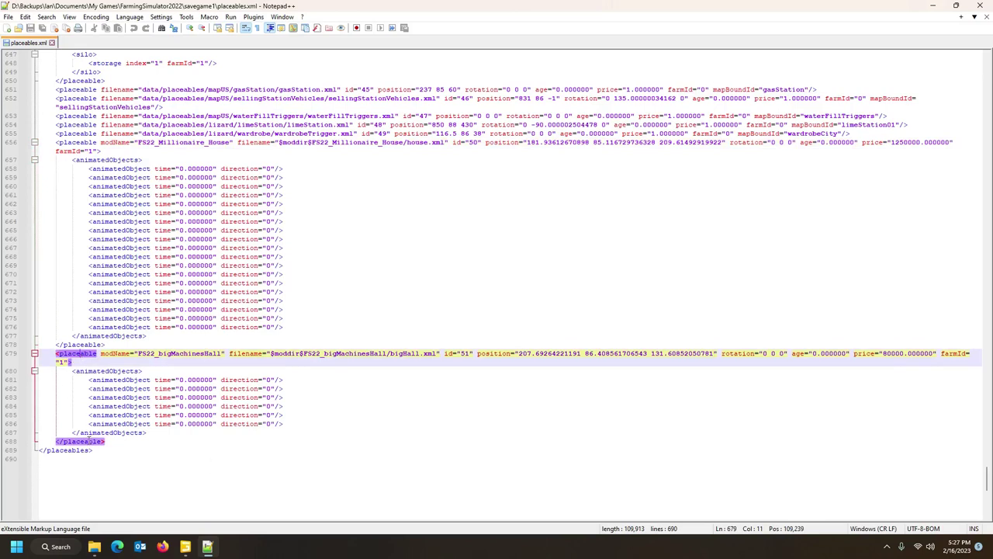
left_click(56, 450)
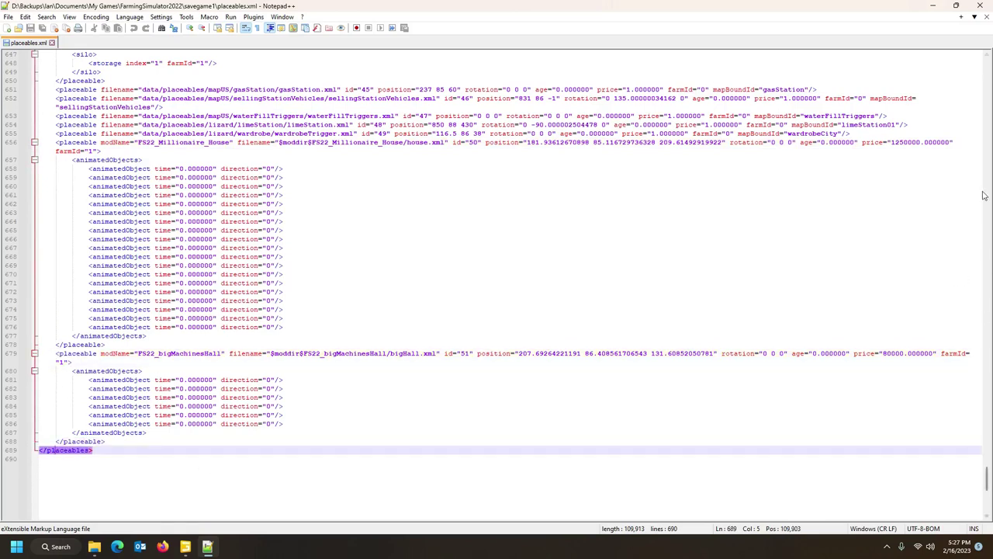
Step: Copy the complete FS22_Millionaire_House and FS22_bigMachinesHall placeable entries, leaving out the closing placeables tag
left_click_drag(988, 477, 988, 58)
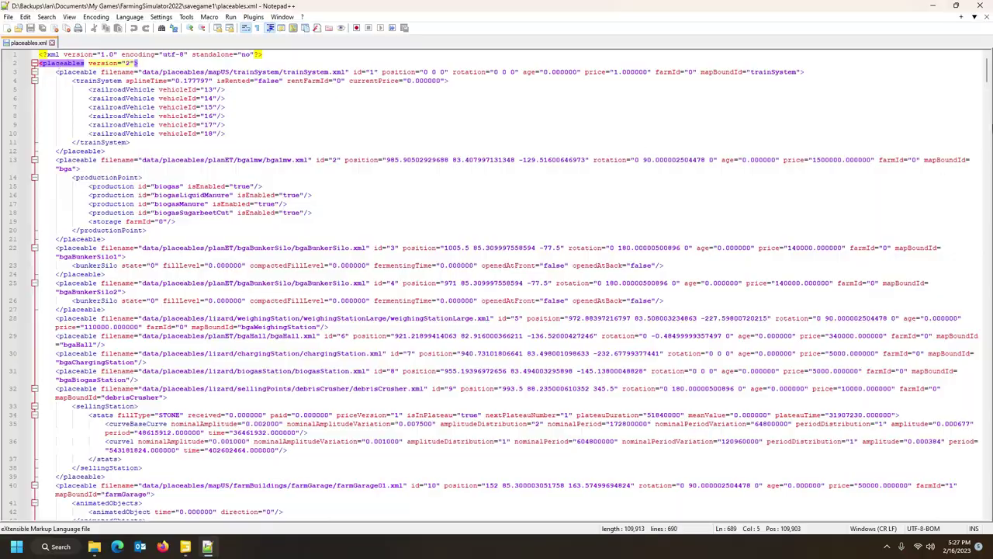
left_click_drag(983, 69, 988, 481)
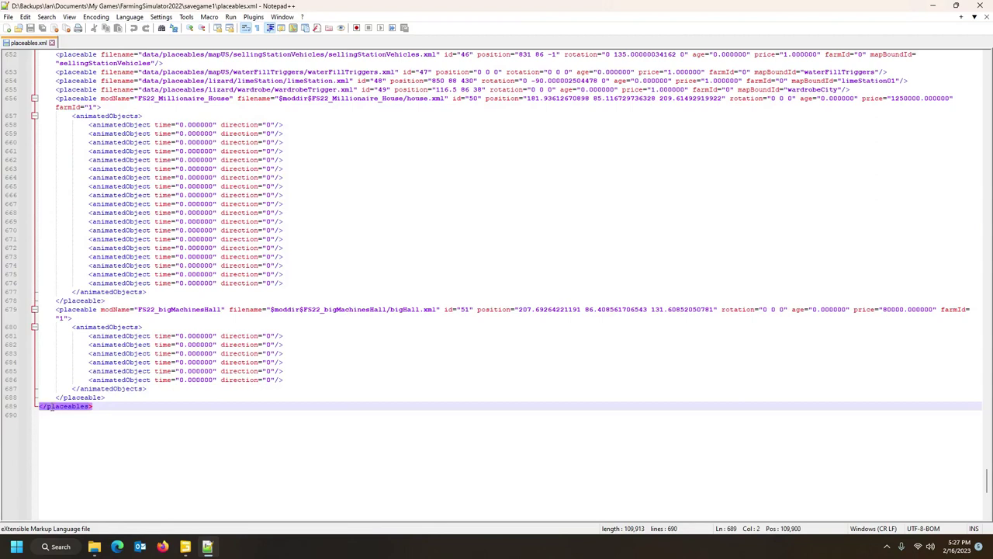
left_click(68, 310)
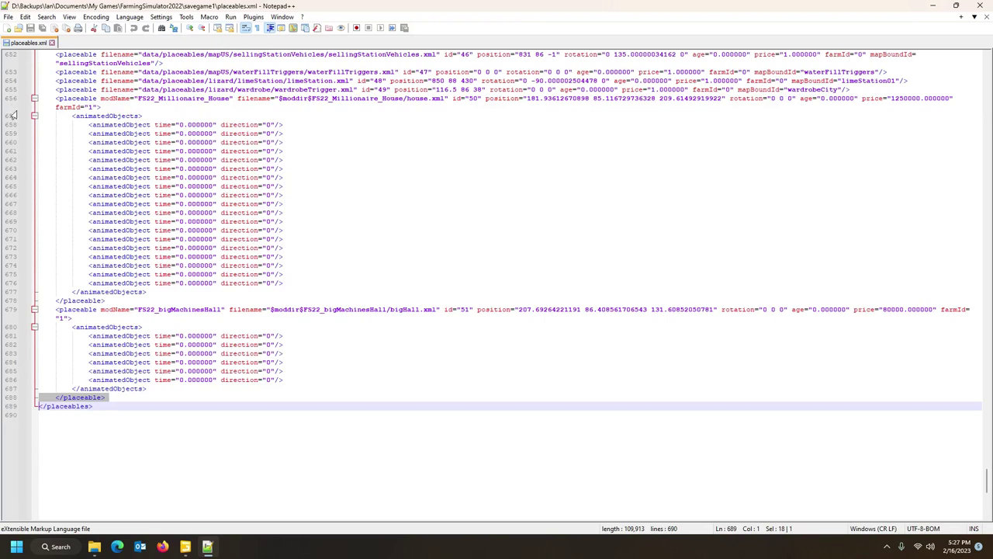
left_click(12, 102, "shift")
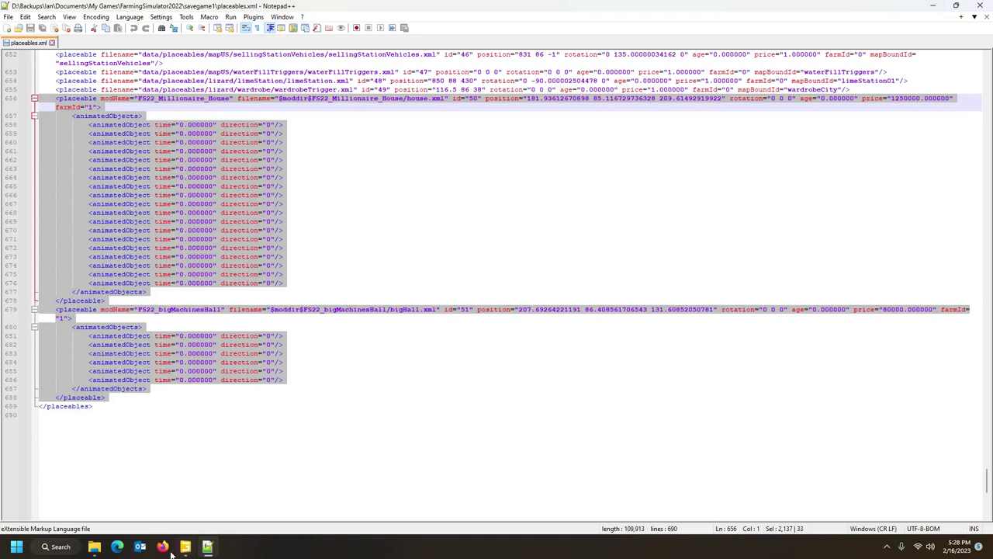
Step: Open placeables.xml from the maps folder of the FS22_noMansLand mod
mouse_move(94, 547)
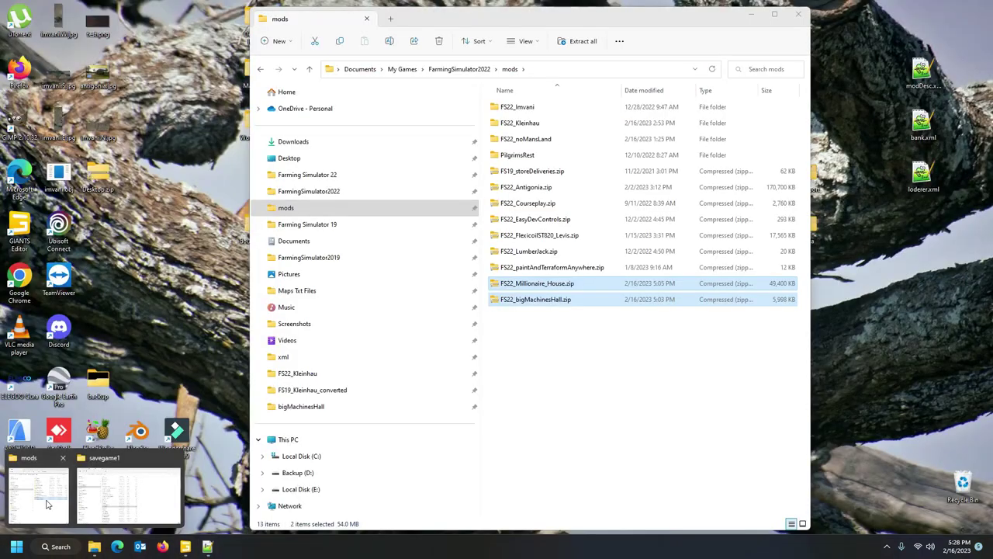
left_click(43, 493)
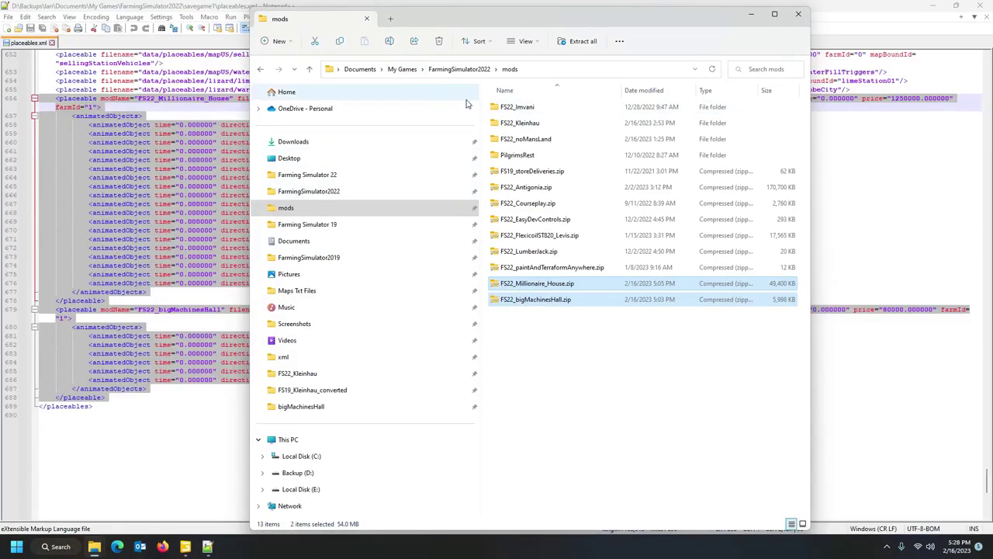
double_click(517, 141)
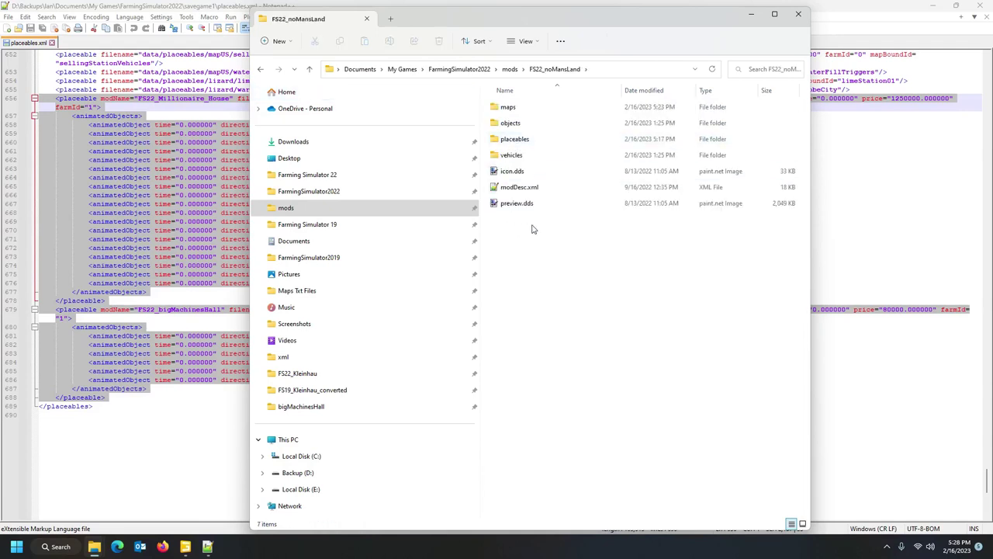
double_click(507, 108)
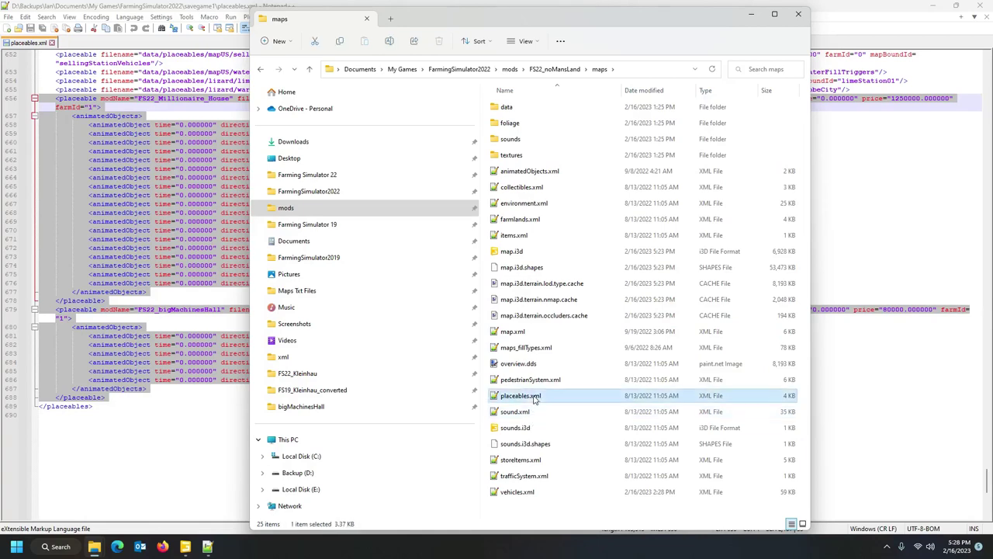
double_click(526, 396)
Step: Insert a run of blank lines between the last placeable entry and the closing placeables tag
scroll(326, 304, "down", 4)
left_click(68, 283)
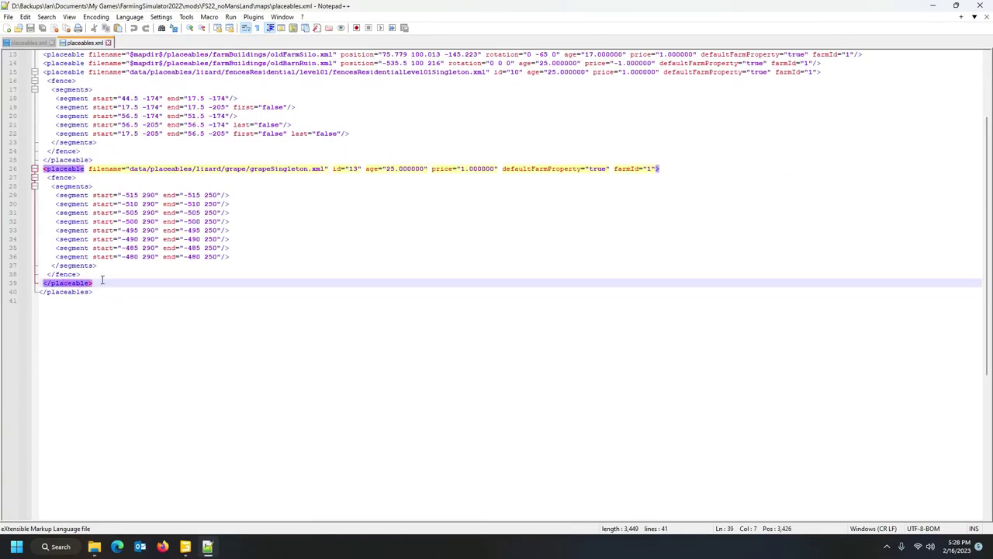
left_click(65, 292)
left_click(42, 317)
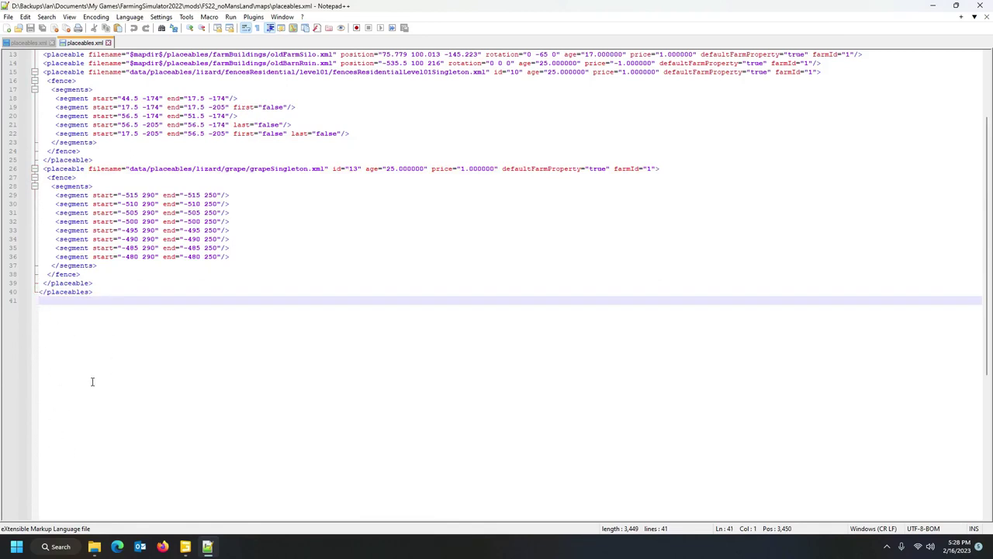
left_click(69, 292)
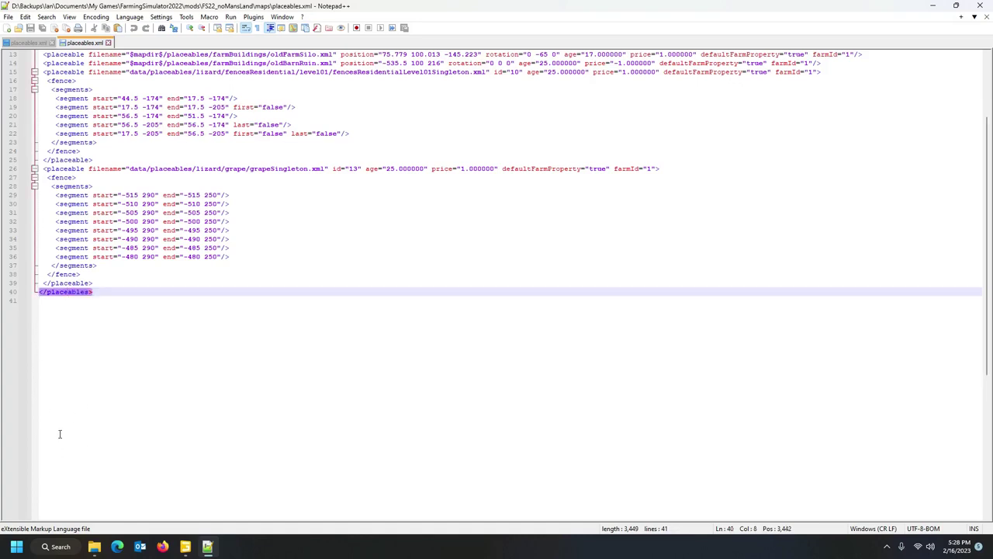
left_click(101, 282)
key("Return")
key("Return")
key("Return")
key("Return")
key("Return")
key("Return")
key("Return")
key("Return")
key("Return")
key("Return")
key("Return")
key("Return")
key("Return")
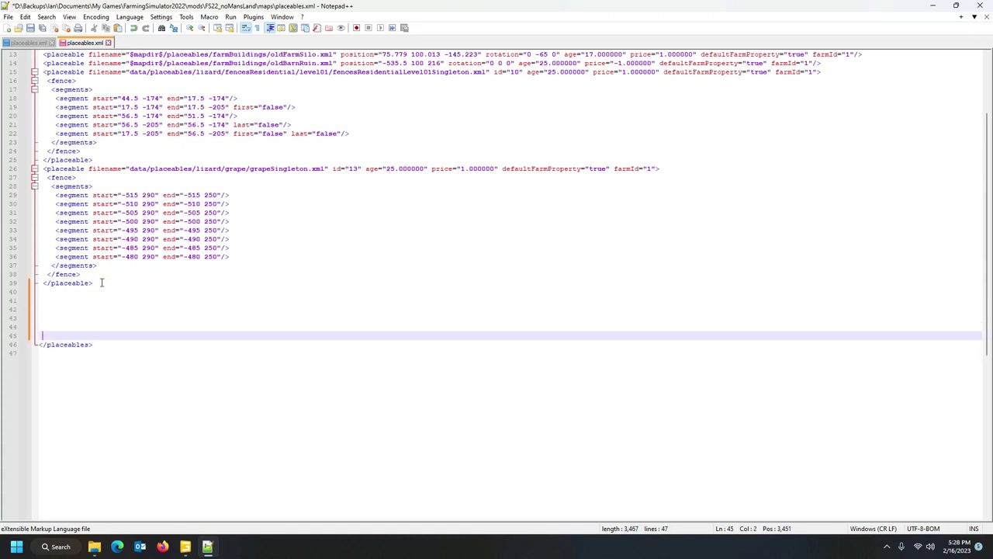
key("Return")
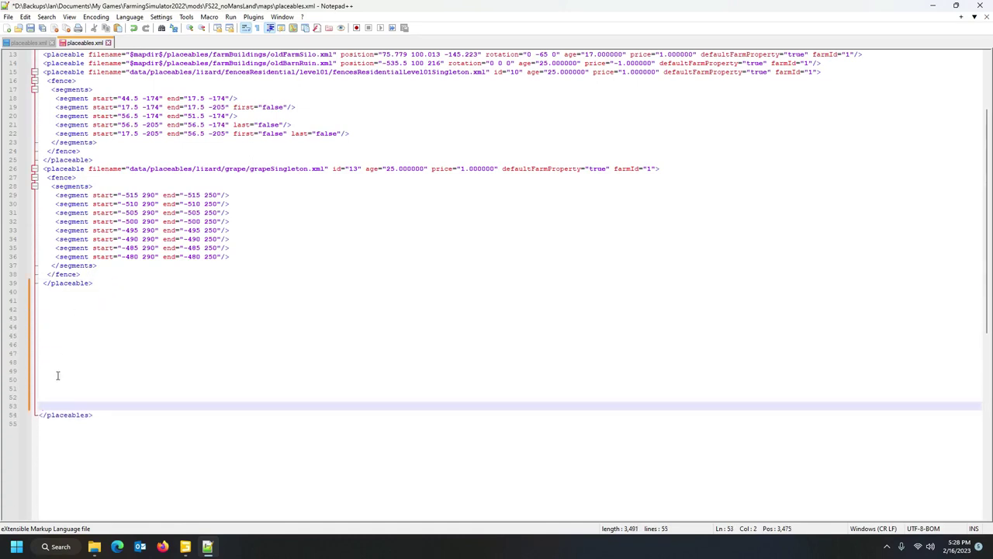
Step: Paste the copied Millionaire House and bigMachinesHall entries into the blank lines above the closing placeables tag
left_click(70, 416)
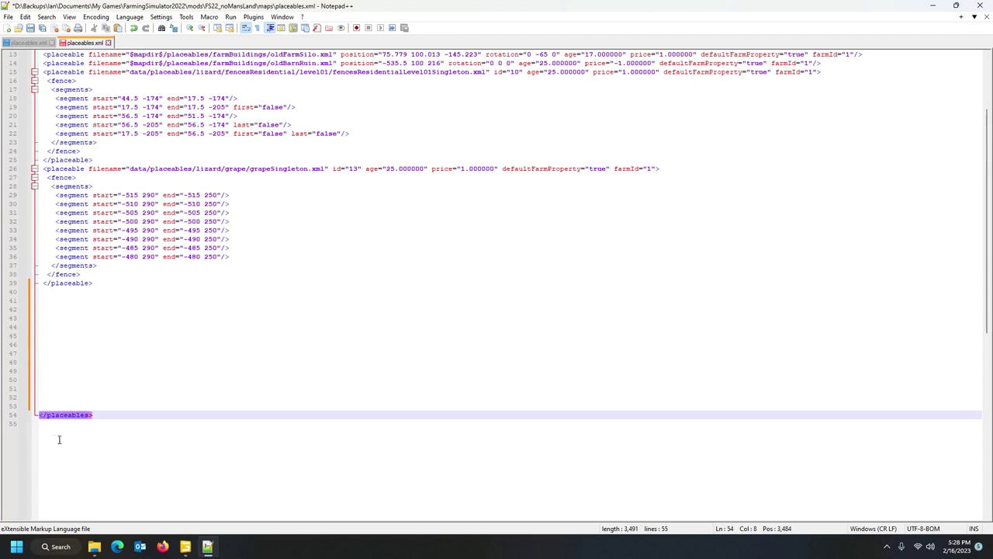
left_click(45, 303)
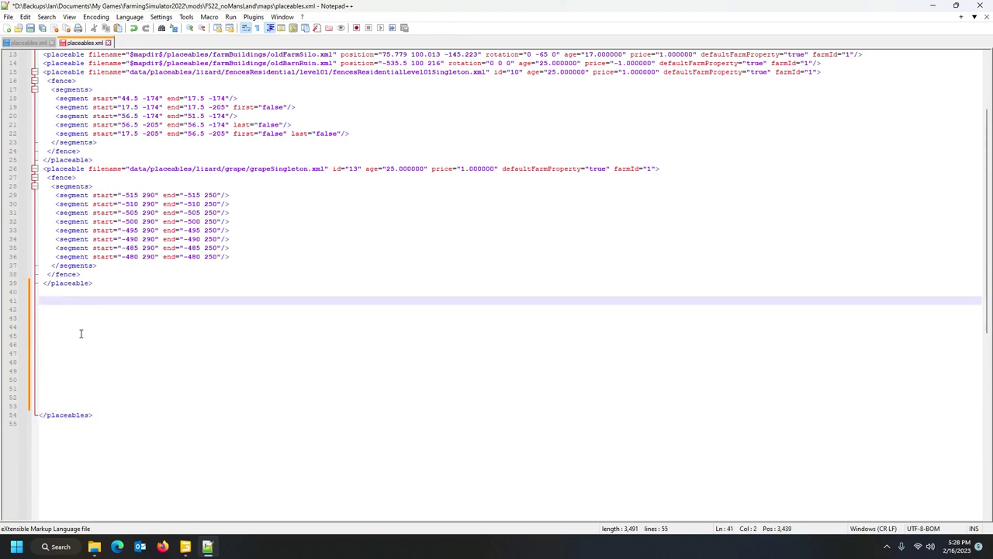
key("ctrl+v")
scroll(136, 301, "down", 4)
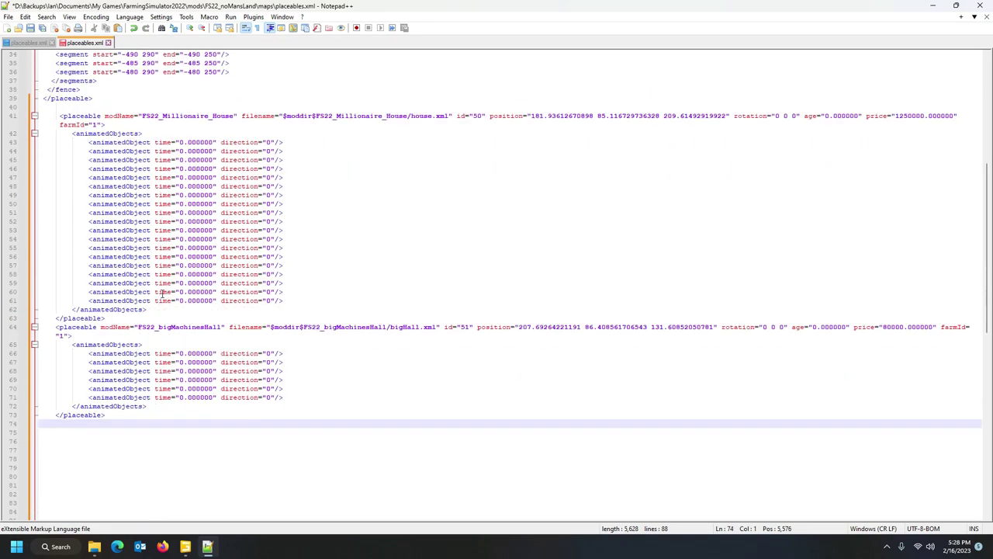
Step: Remove the modName, id, age and price attributes from the pasted Millionaire House entry
scroll(207, 291, "up", 4)
left_click(176, 222)
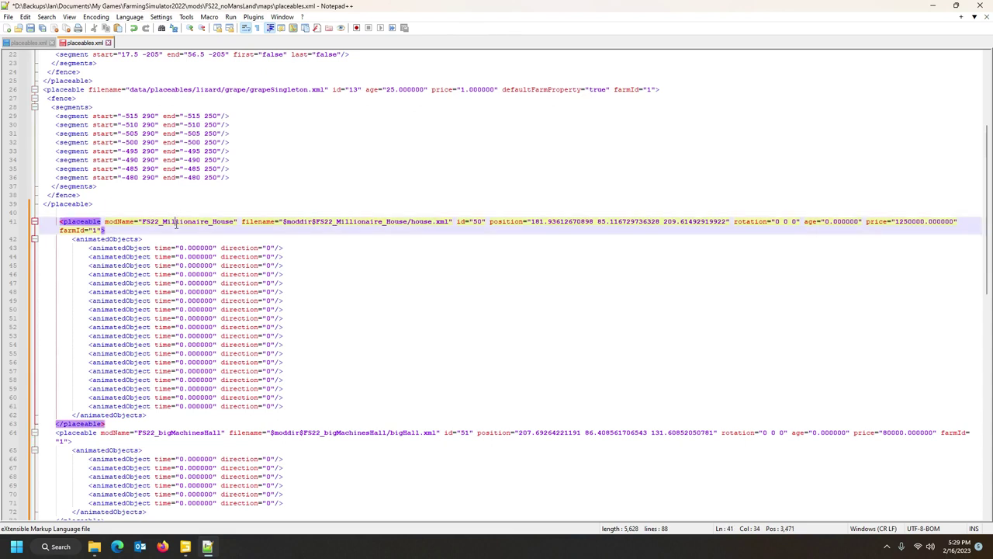
left_click_drag(108, 222, 243, 221)
key("Delete")
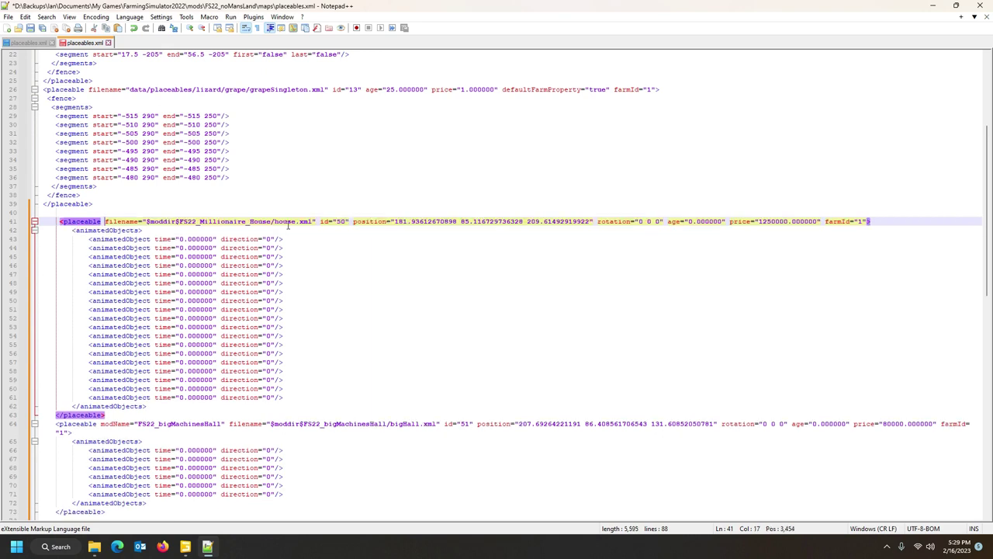
left_click_drag(319, 221, 351, 221)
key("Delete")
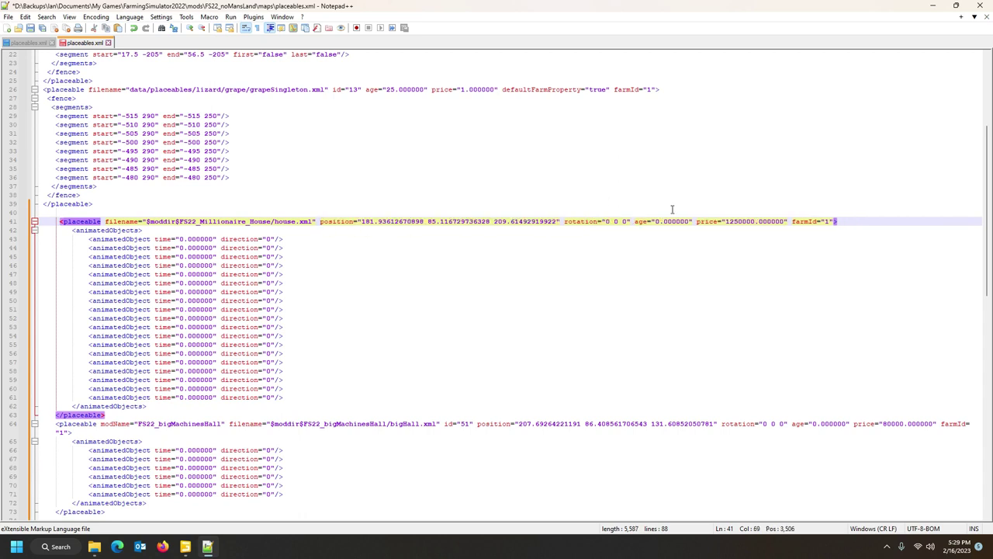
left_click_drag(635, 222, 792, 222)
key("Delete")
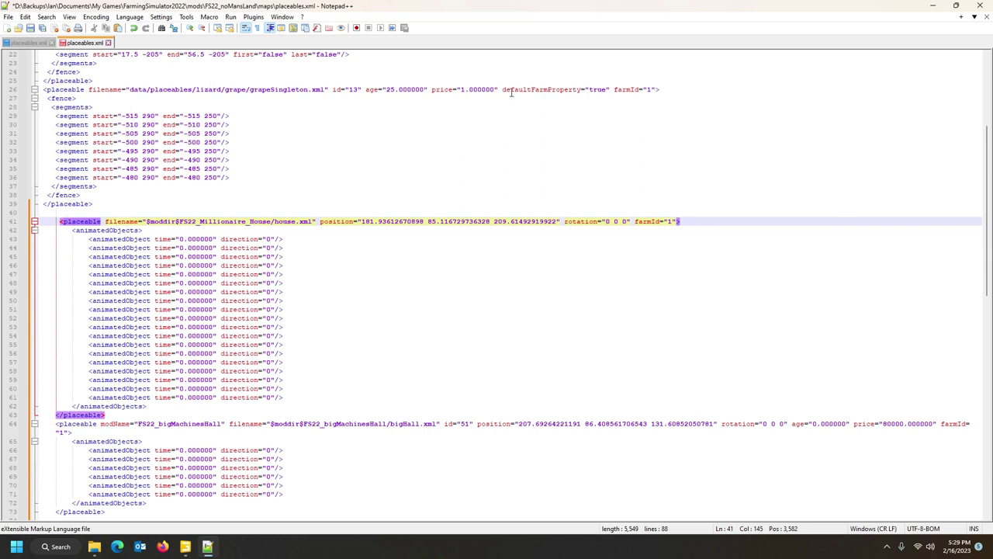
Step: Copy defaultFarmProperty="true" from the grapeSingleton entry into the Millionaire House entry, directly before its farmId attribute
left_click_drag(502, 90, 612, 90)
key("ctrl+c")
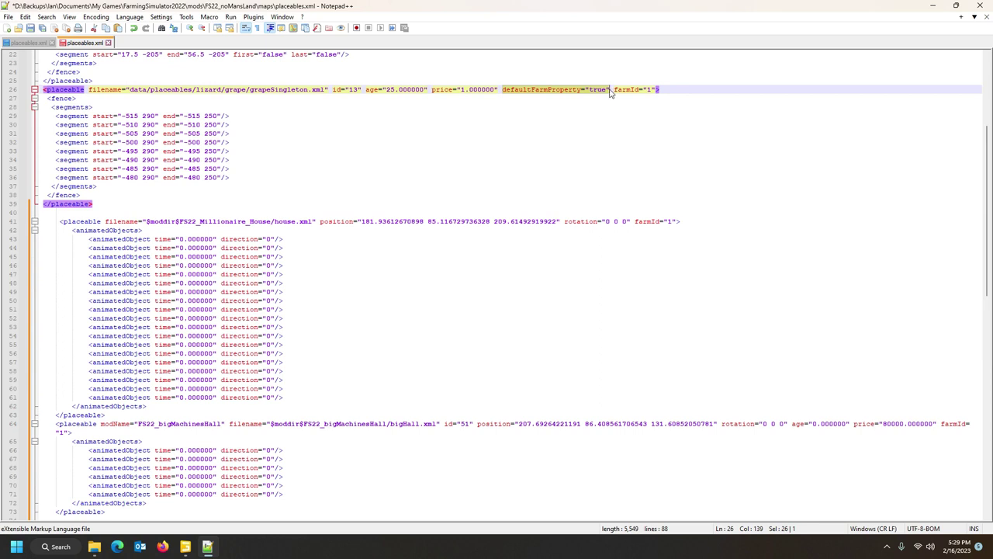
left_click(634, 221)
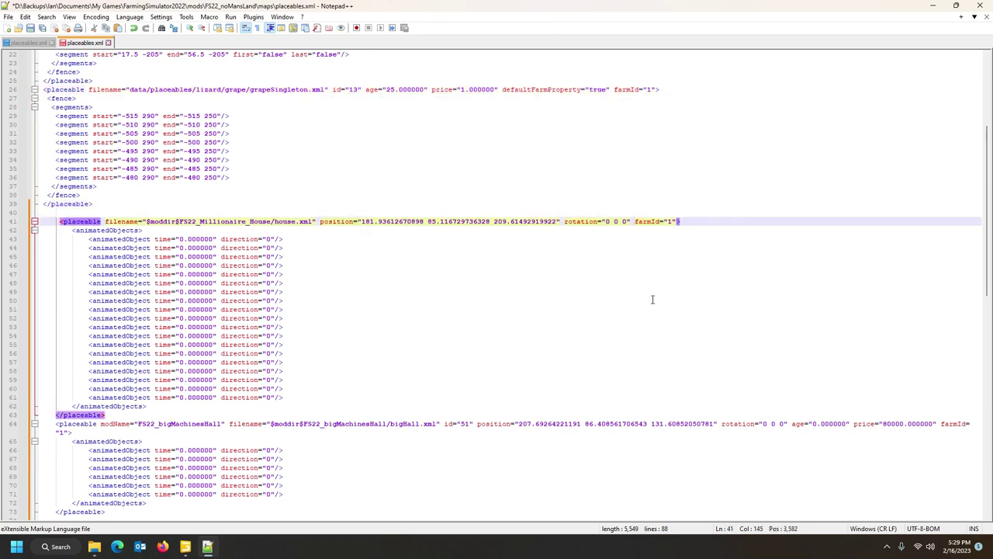
key("ctrl+v")
left_click(673, 221)
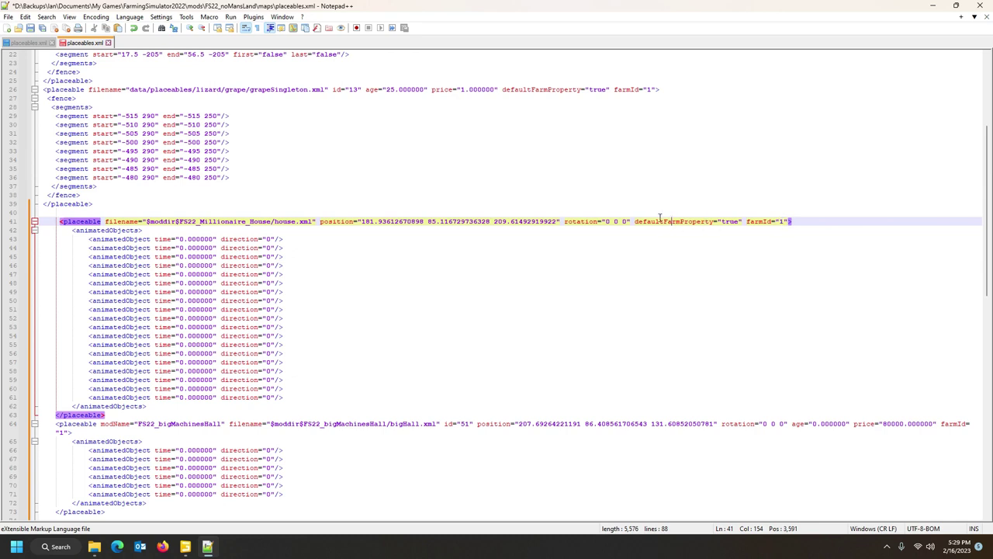
Step: Remove the modName and id attributes from the pasted bigMachinesHall placeable entry
left_click_drag(654, 221, 659, 221)
scroll(776, 329, "down", 1)
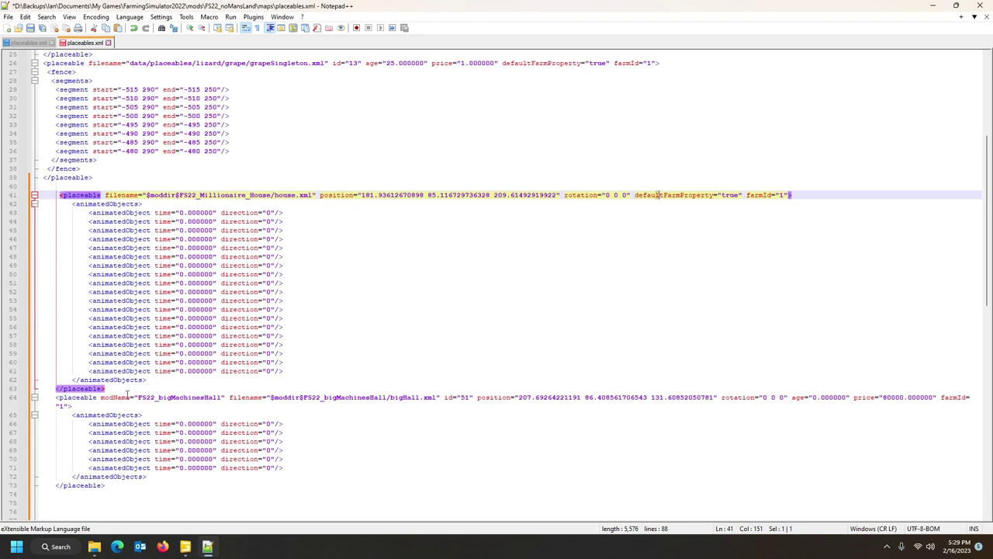
left_click_drag(100, 397, 224, 397)
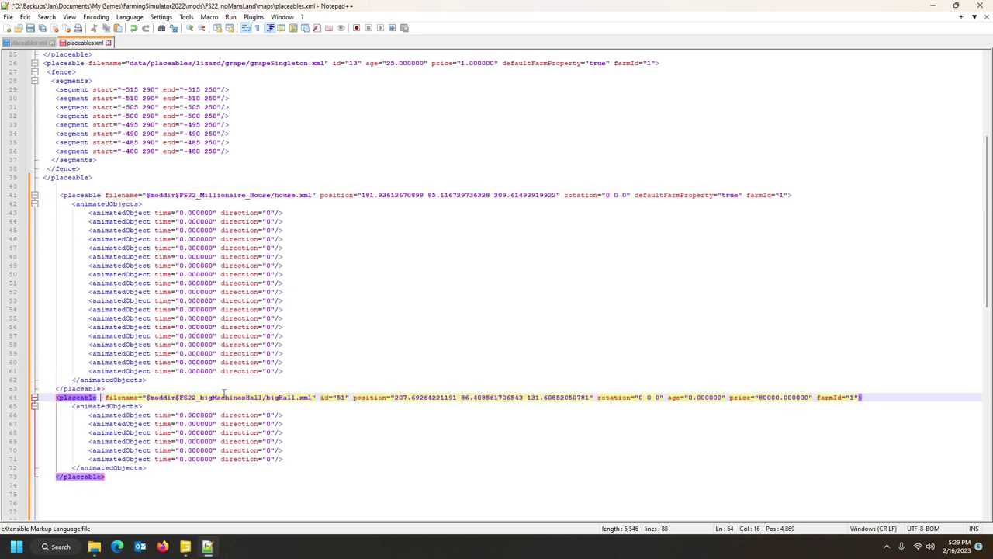
key("Delete")
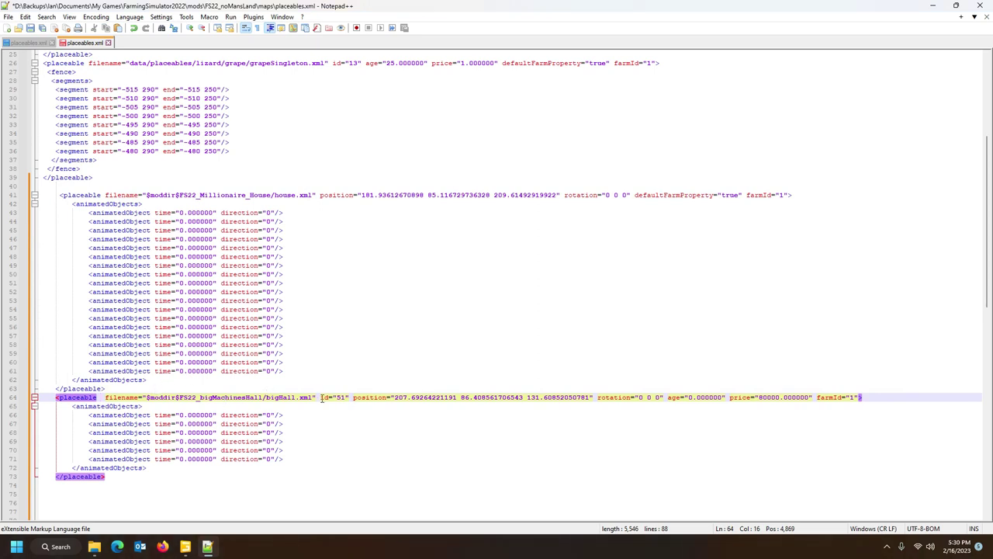
left_click_drag(317, 397, 358, 397)
key("Delete")
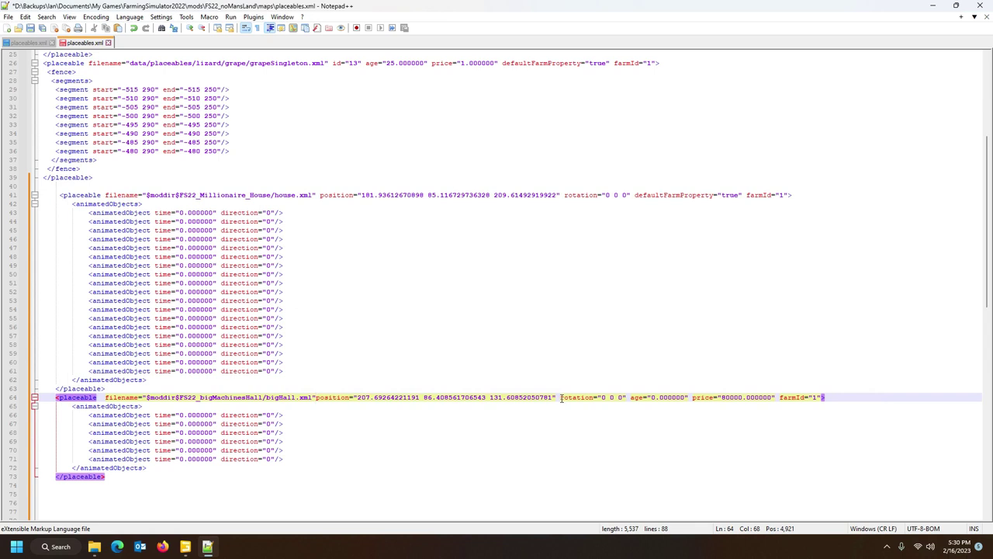
Step: Replace the age and price attributes of the bigMachinesHall entry with defaultFarmProperty="true", directly before farmId
left_click_drag(630, 397, 775, 398)
key("Delete")
key("Delete")
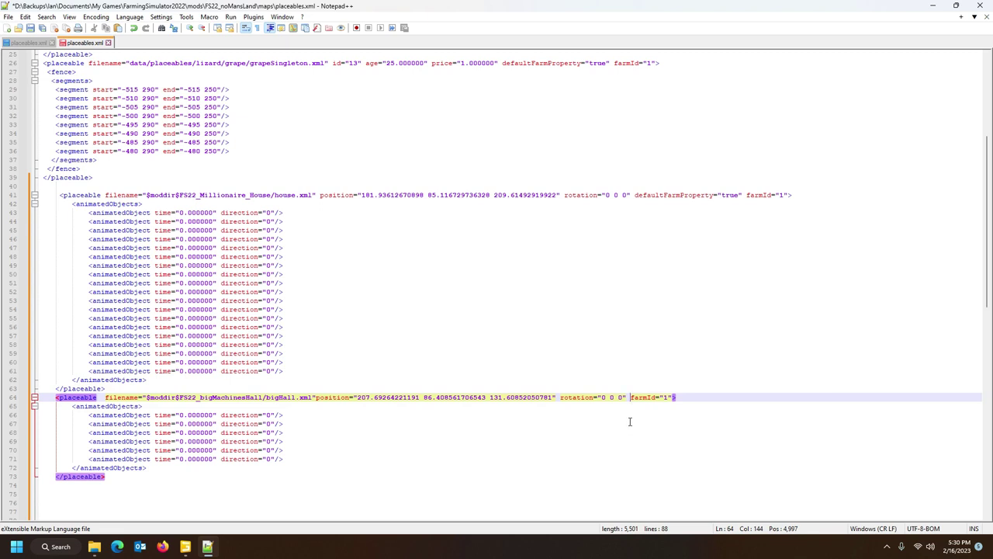
key("ctrl+v")
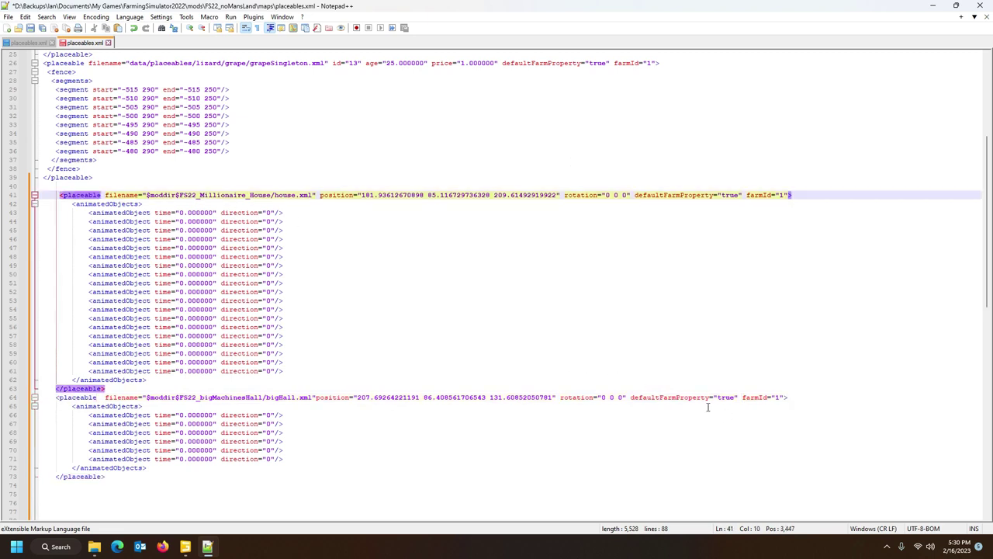
left_click(665, 398)
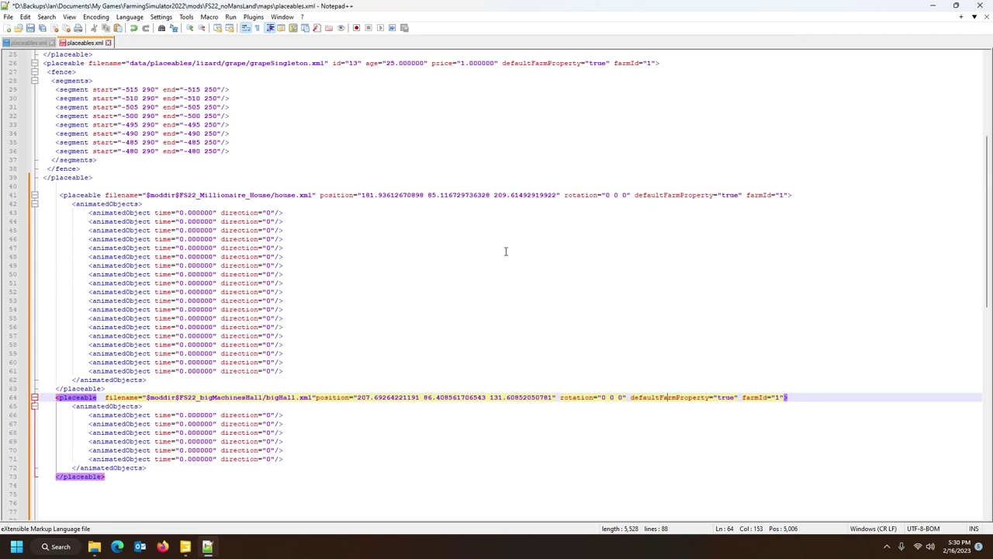
Step: Change the $moddir$ prefix of the Millionaire House entry's filename to $mapdir$/
left_click(245, 194)
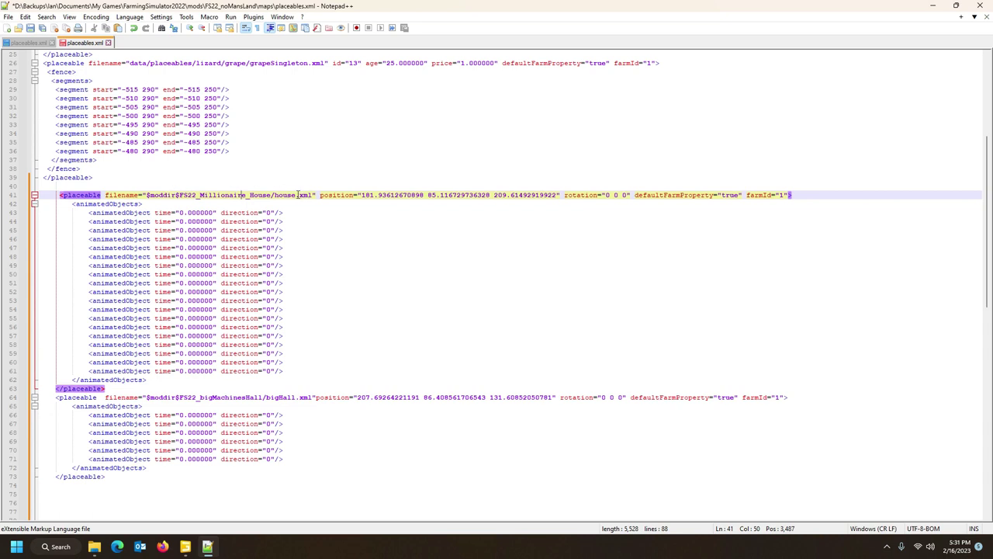
double_click(158, 195)
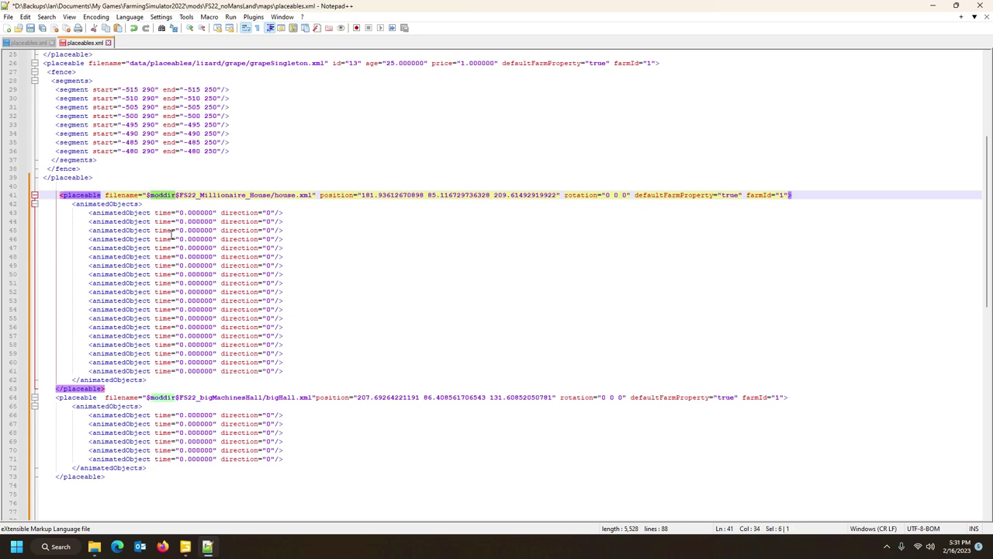
type("mapdir")
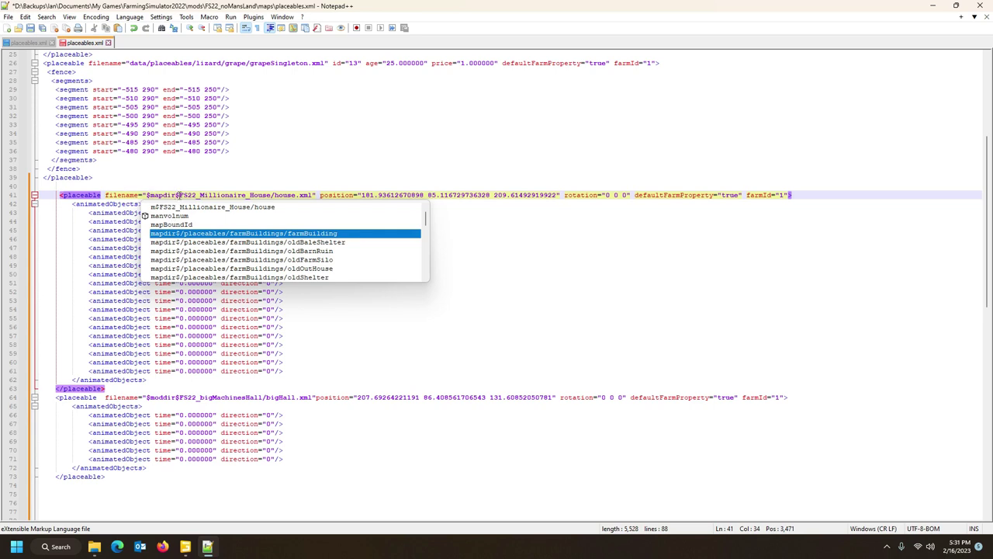
key("Right")
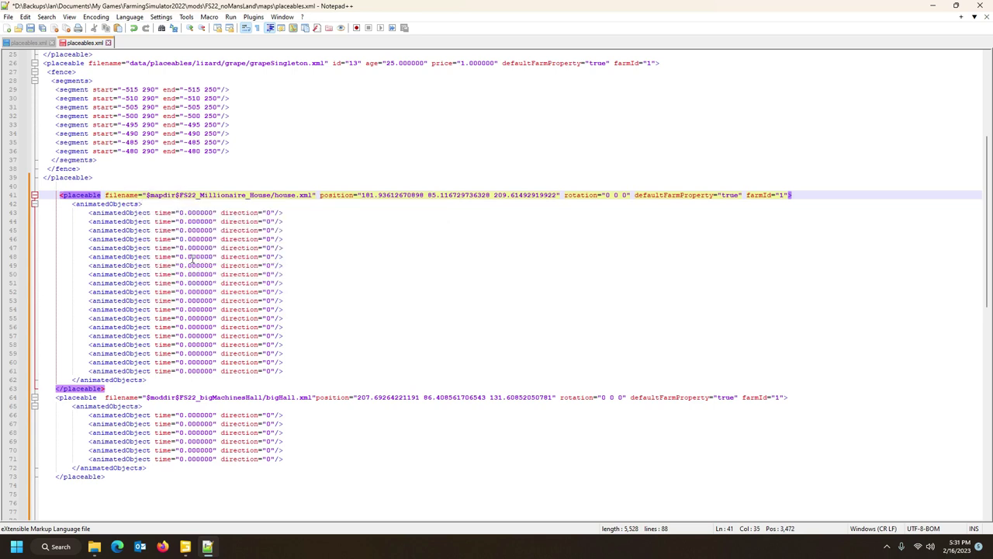
type("/")
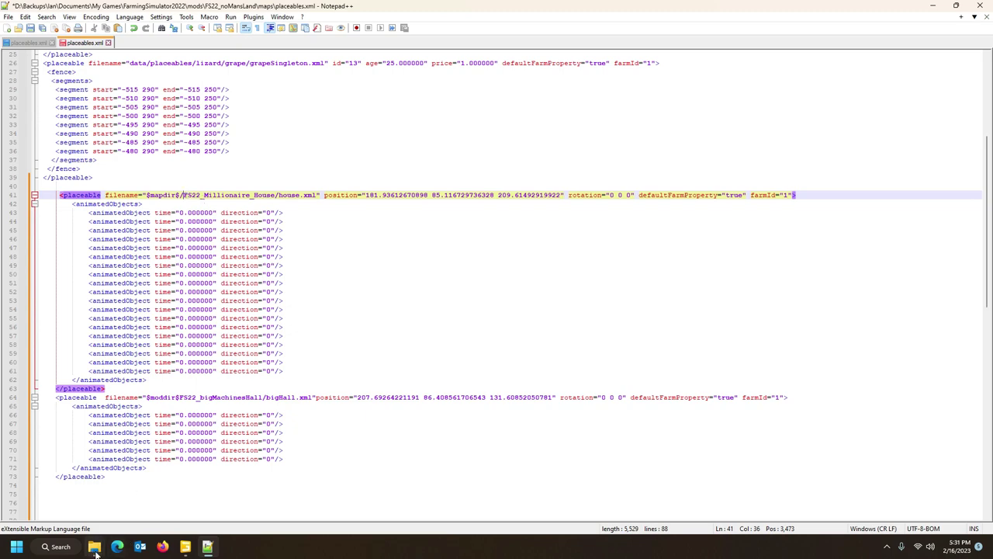
Step: Switch to File Explorer and open the Millionaire_House folder inside the placeables folder of FS22_noMansLand
mouse_move(95, 549)
left_click(37, 490)
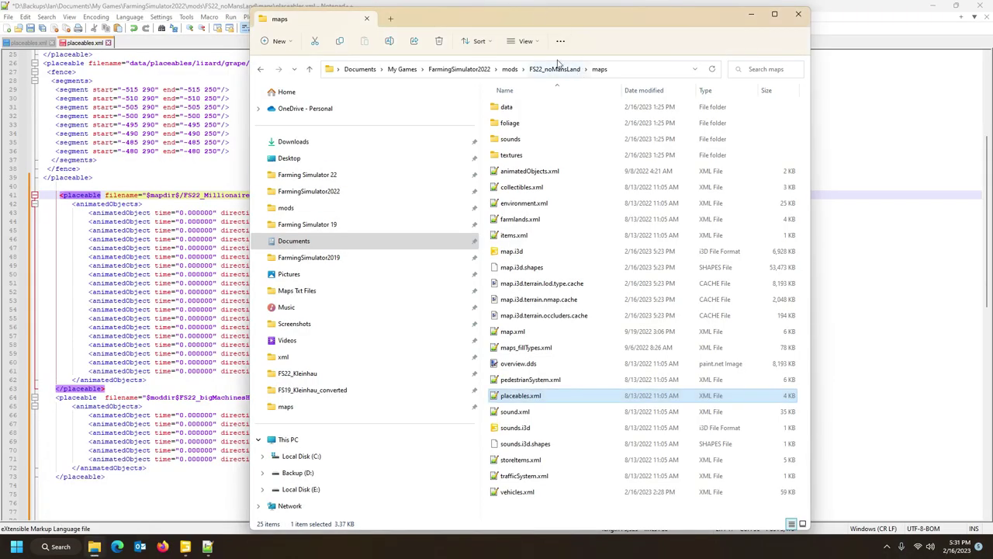
key("alt+Up")
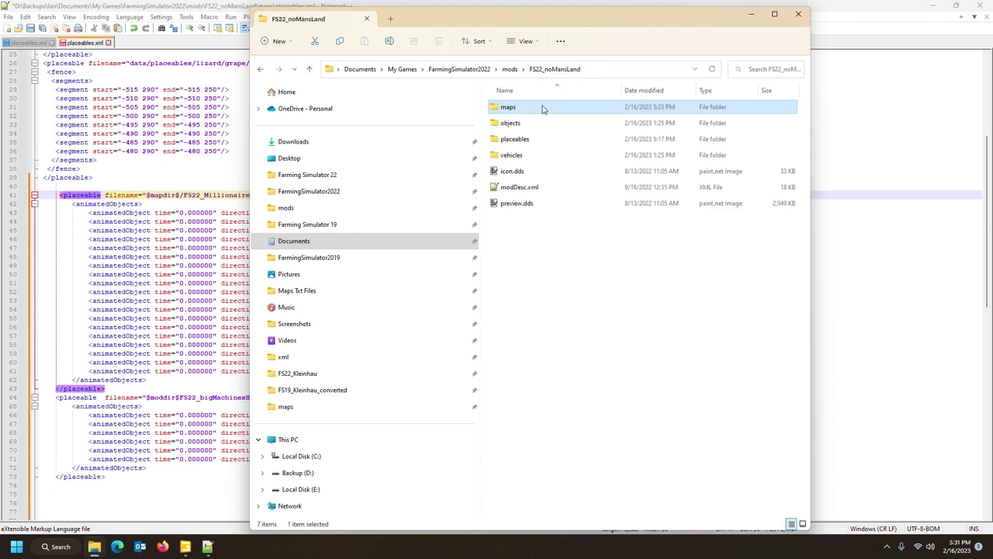
double_click(546, 139)
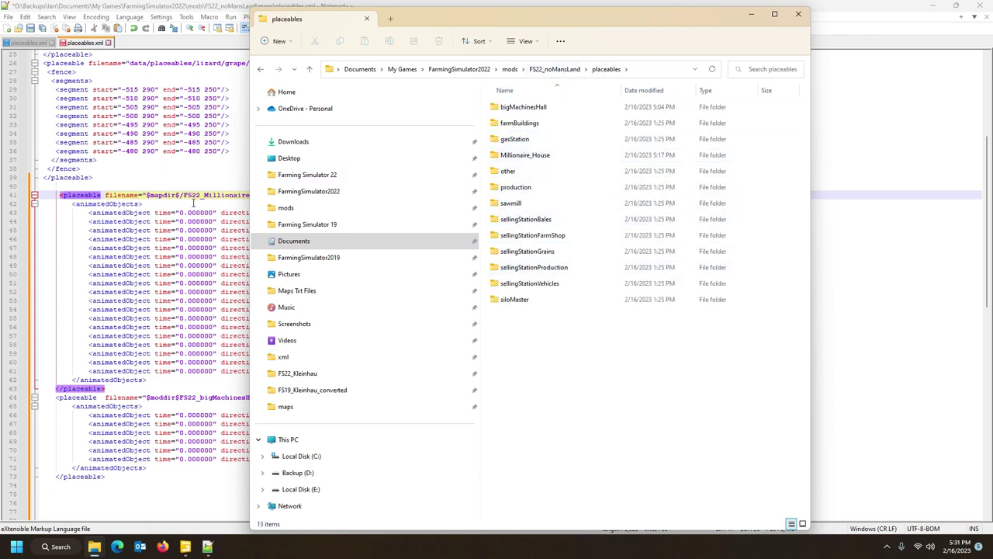
double_click(532, 155)
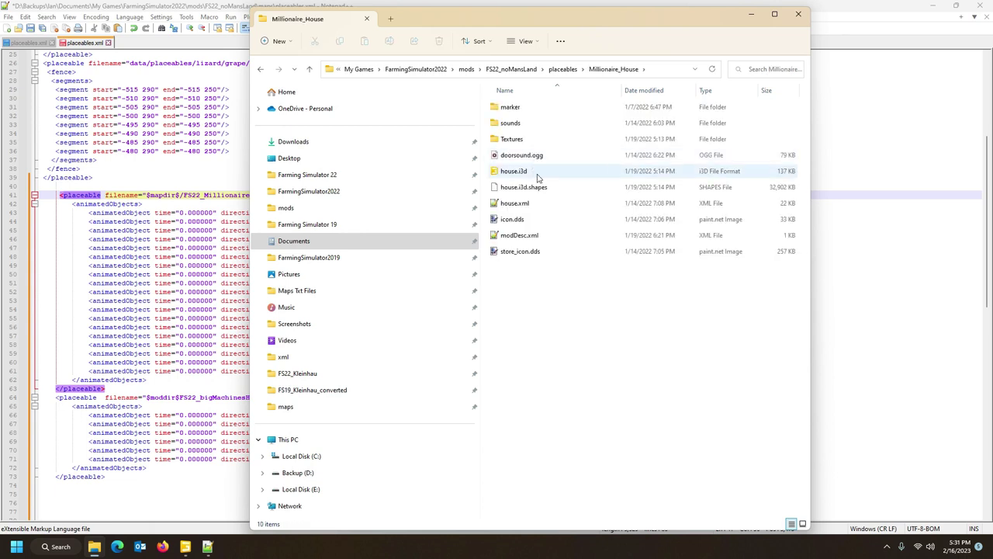
left_click_drag(650, 21, 773, 55)
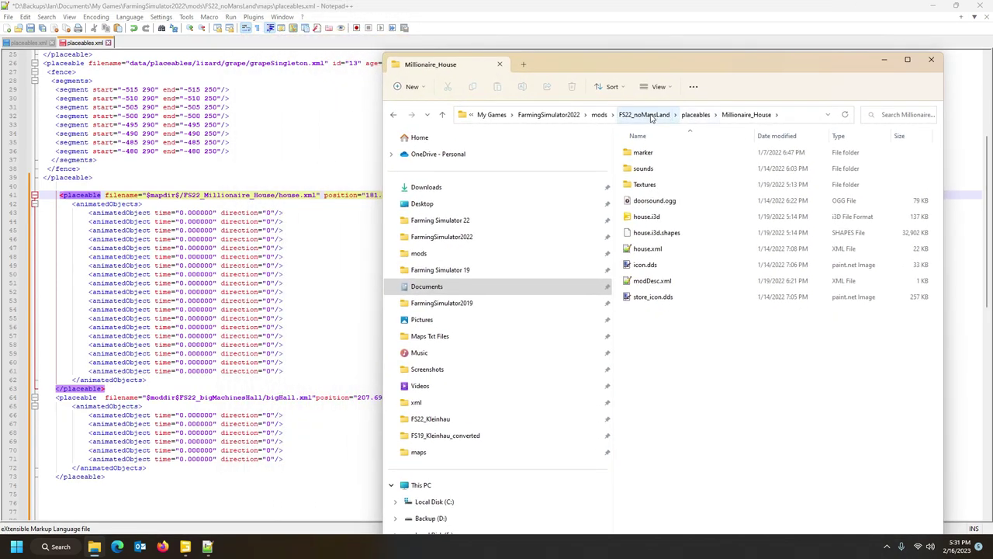
Step: Copy placeables\Millionaire_House from the folder path over FS22_Millionaire_House in the Millionaire House entry's filename, changing the backslash to a forward slash
left_click(792, 118)
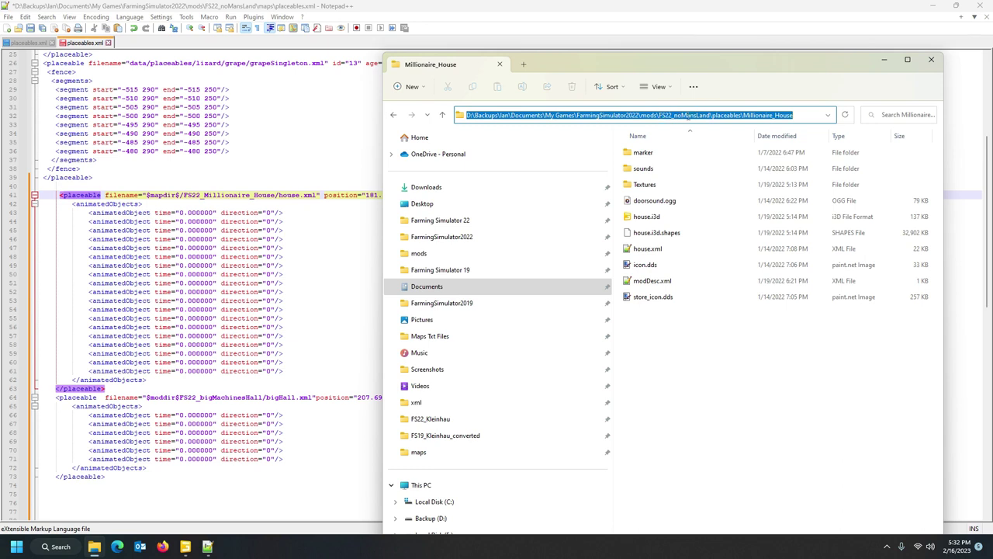
left_click(715, 116)
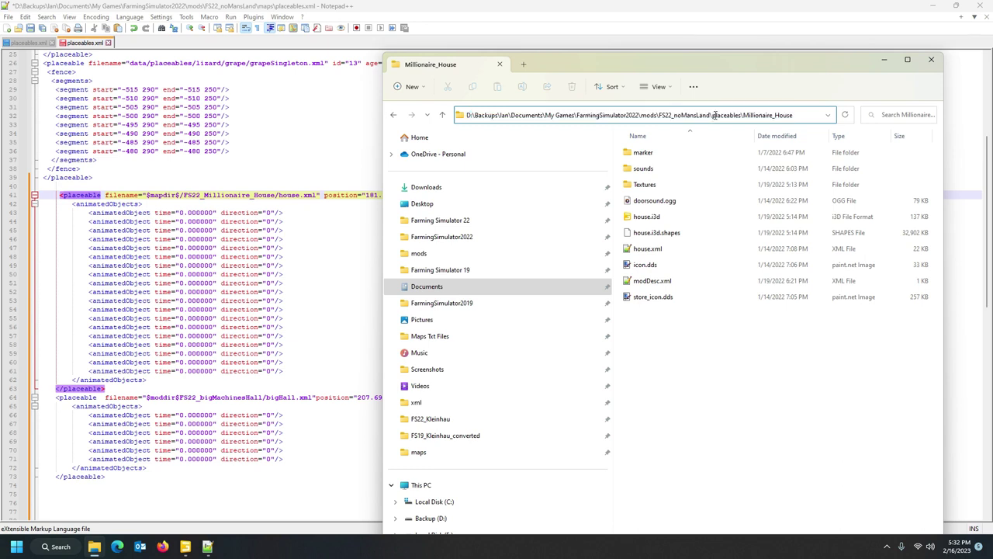
left_click_drag(712, 114, 797, 118)
key("ctrl+c")
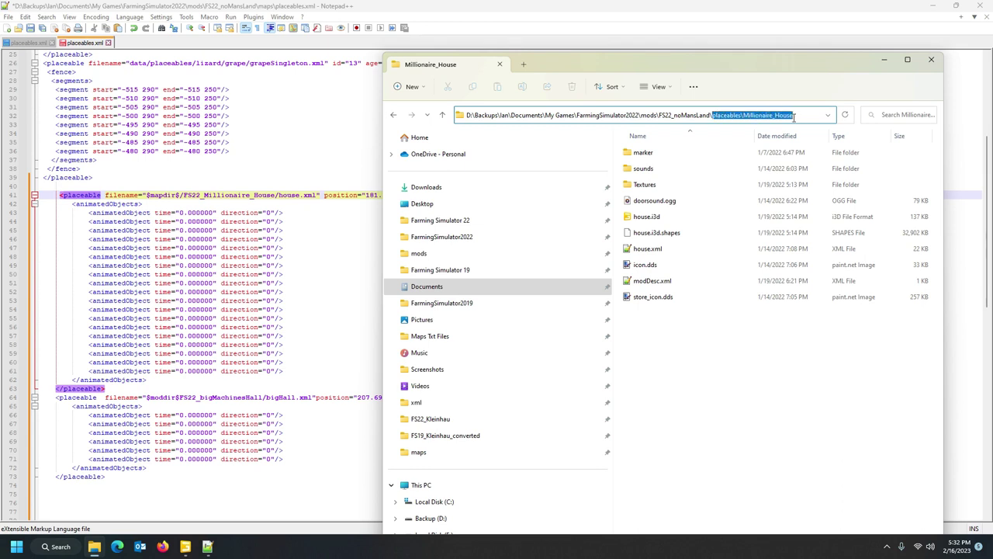
left_click(185, 195)
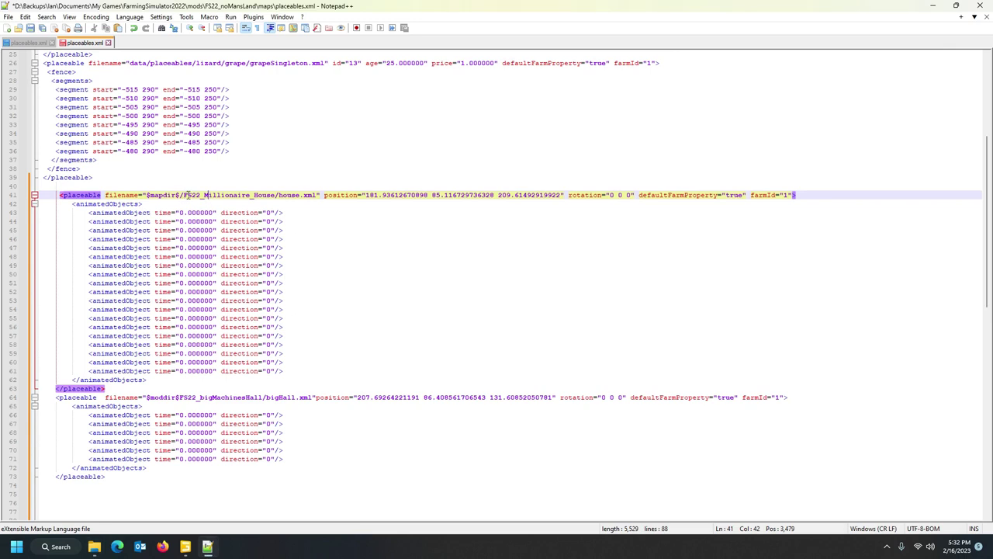
left_click_drag(183, 194, 274, 196)
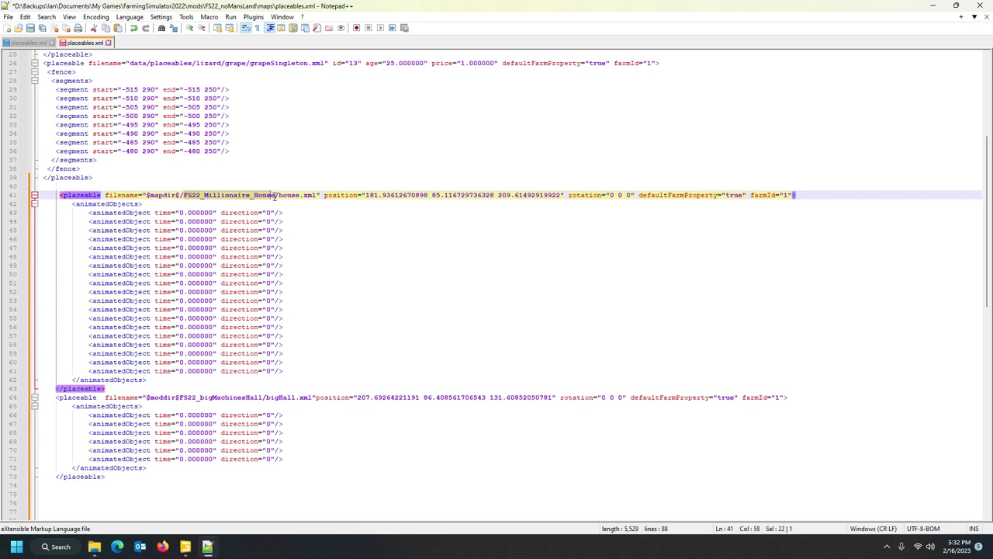
key("ctrl+v")
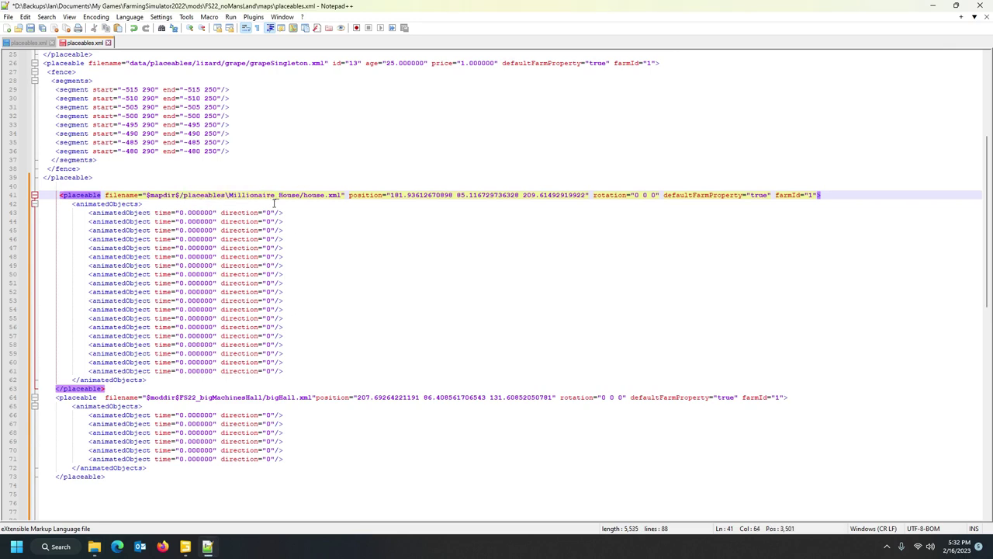
key("shift+Right")
type("/")
Step: Open house.xml from the Millionaire_House folder and locate the filename element in its base section
left_click(94, 546)
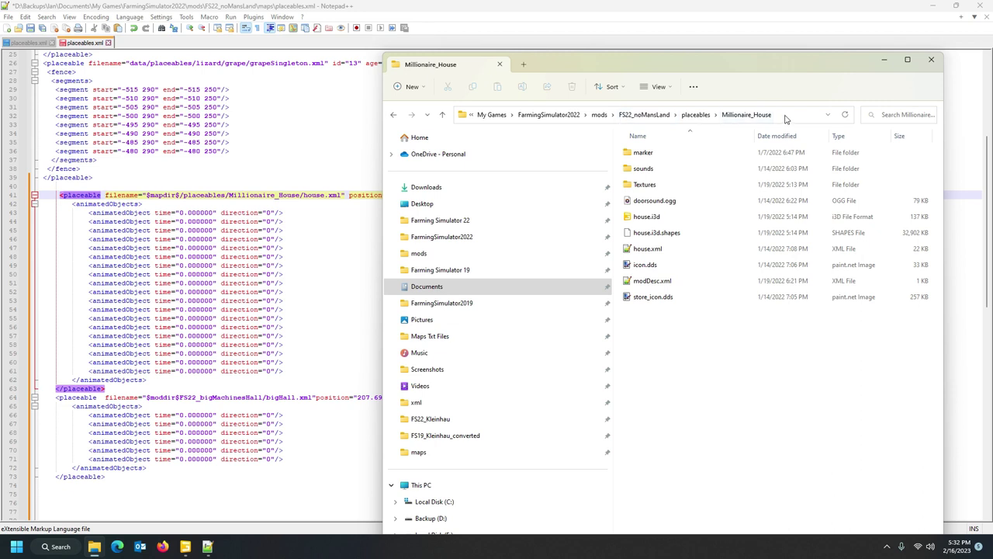
double_click(650, 252)
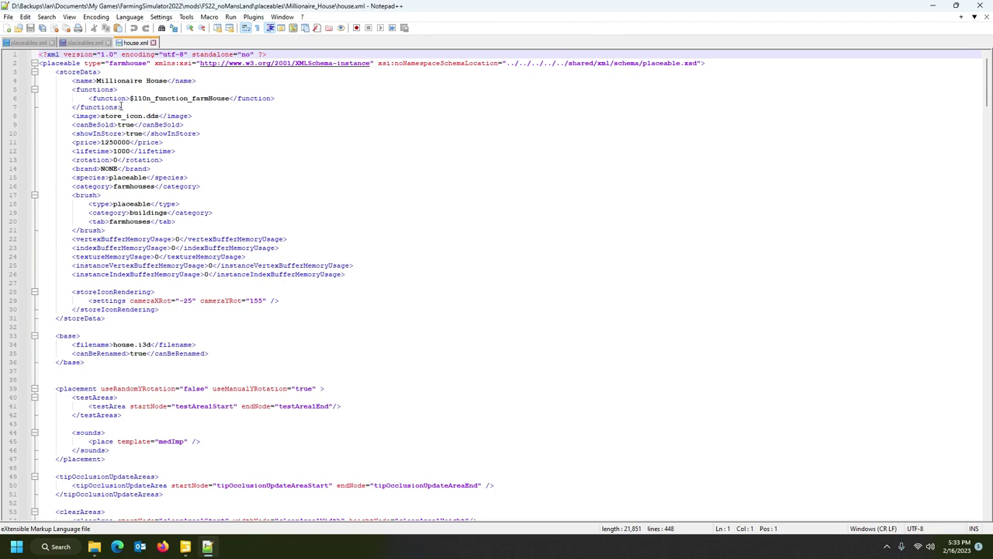
left_click(99, 345)
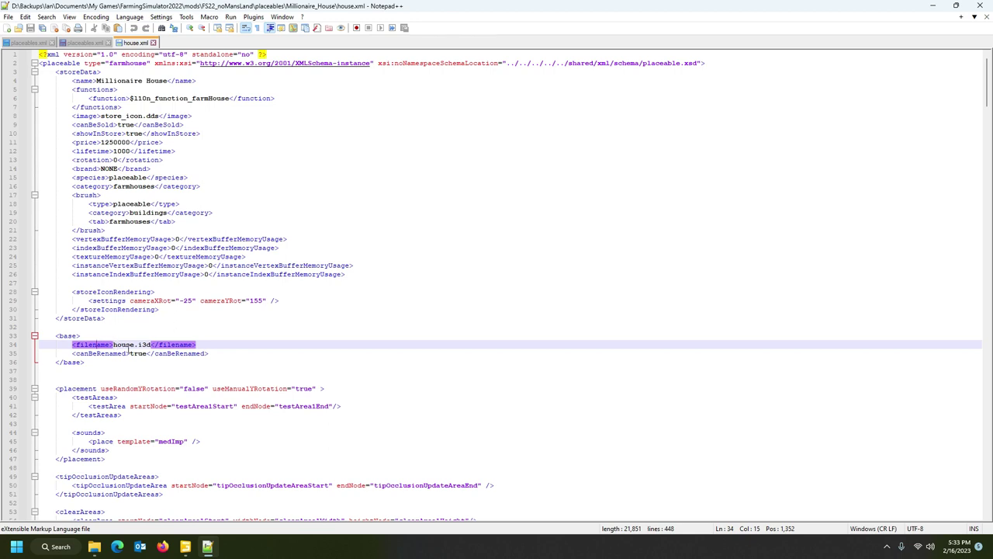
left_click(94, 546)
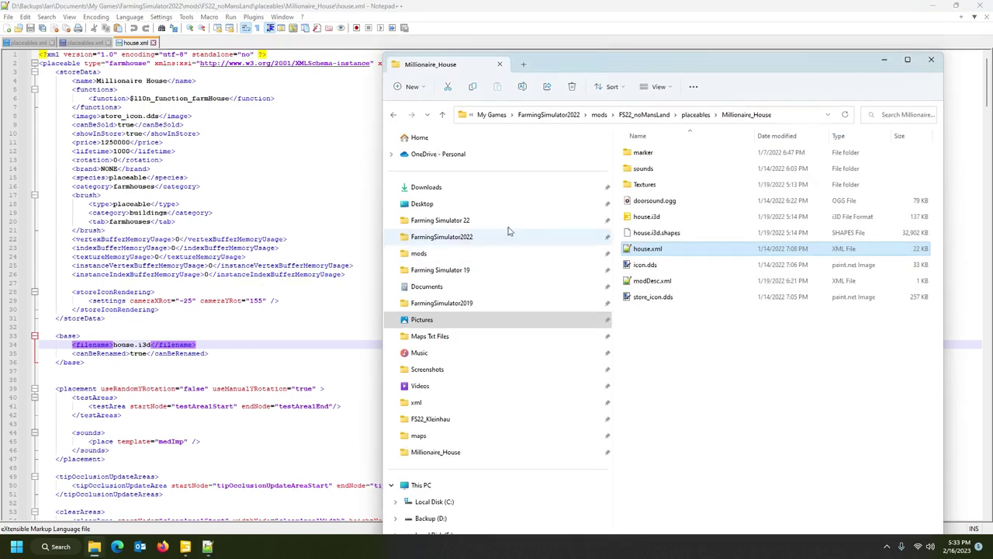
Step: Copy placeables/Millionaire_House/ from the house entry in placeables.xml and insert it before house.i3d in the base filename of house.xml
left_click(81, 43)
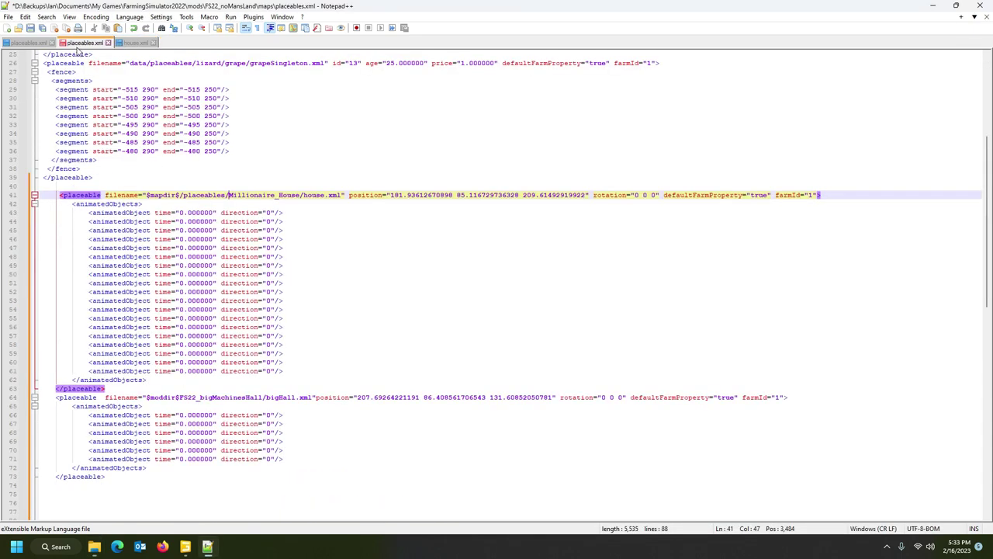
left_click_drag(181, 195, 305, 195)
key("ctrl+c")
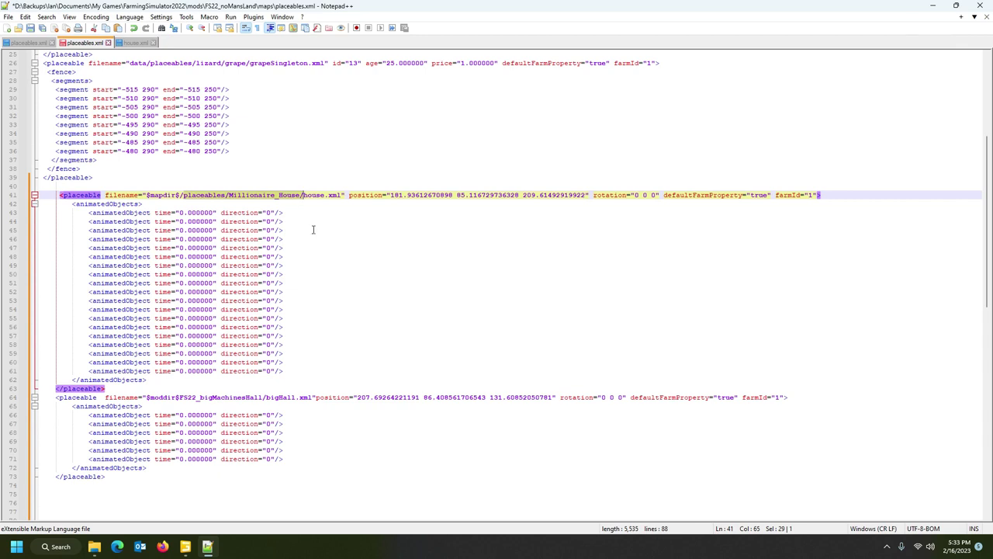
left_click(136, 42)
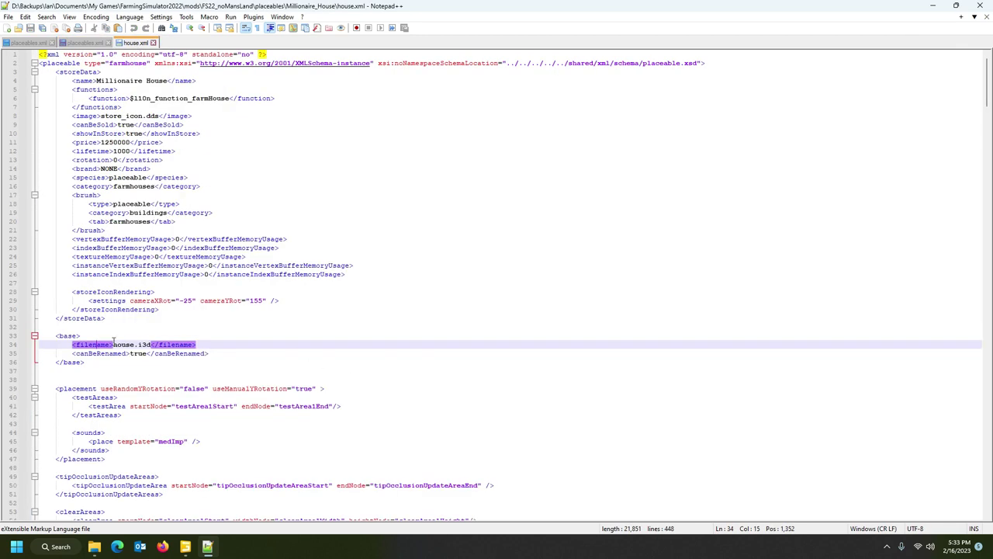
key("Right")
key("Right")
key("Right")
key("Right")
key("ctrl+v")
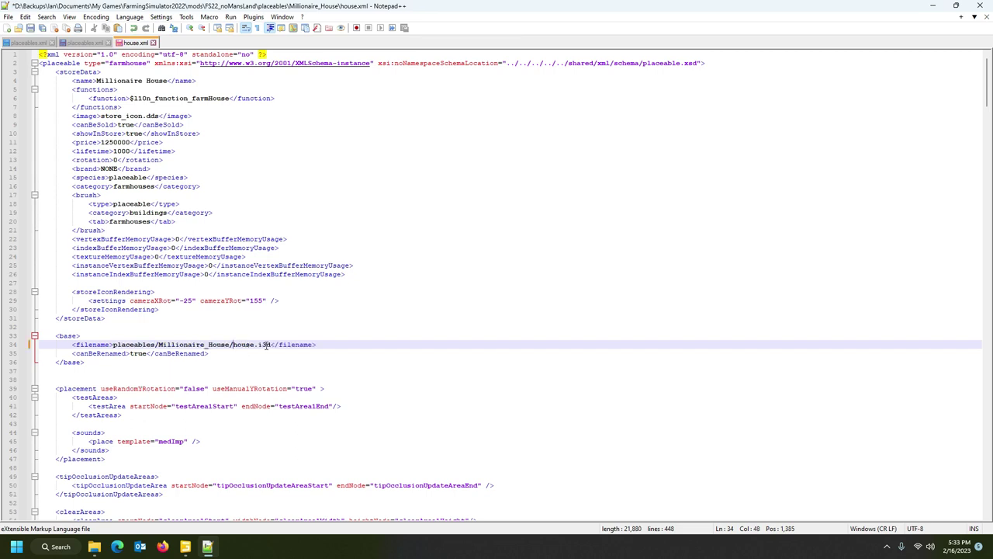
Step: Check house.i3d in the Millionaire_House folder, and insert placeables/Millionaire_House/ before store_icon.dds in the image element of house.xml
left_click(94, 546)
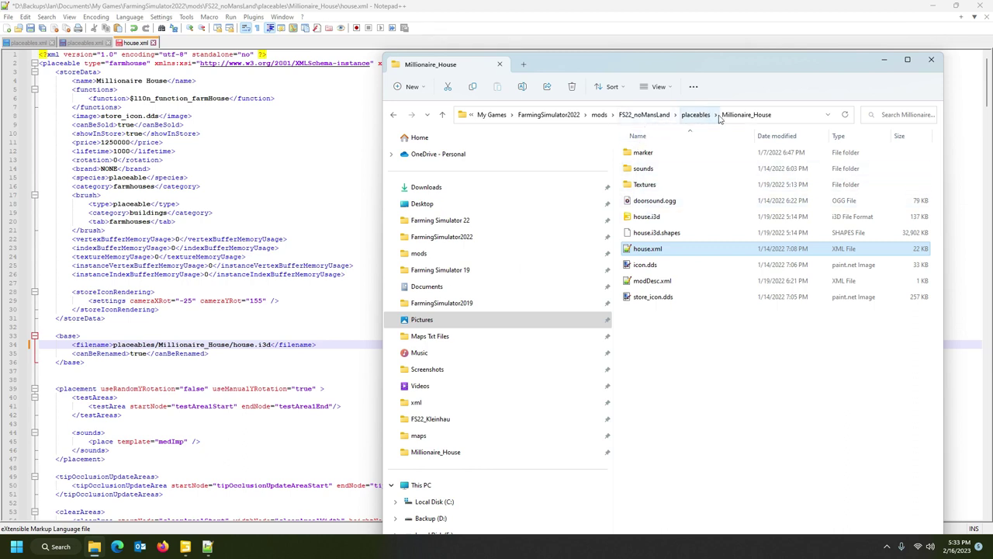
left_click(663, 221)
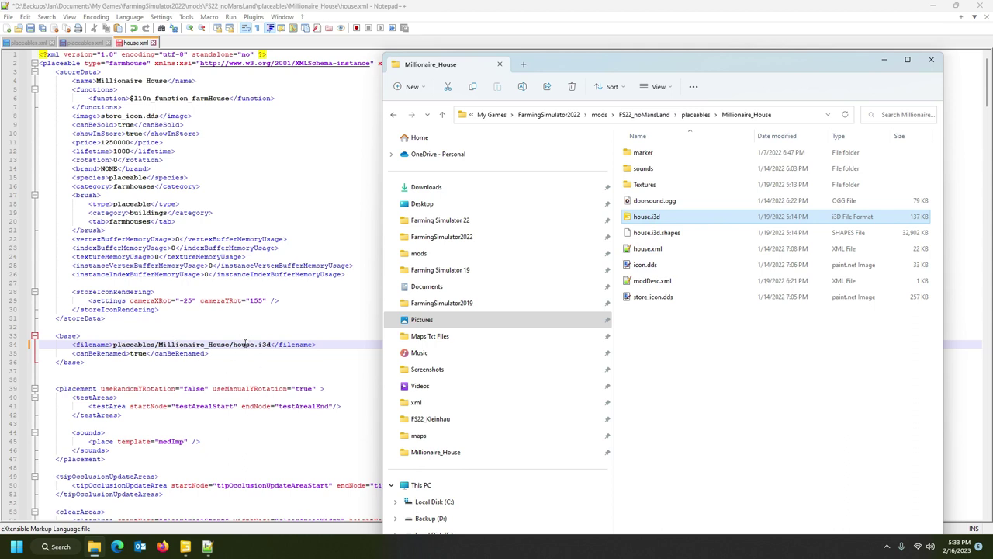
left_click(665, 219)
left_click(101, 116)
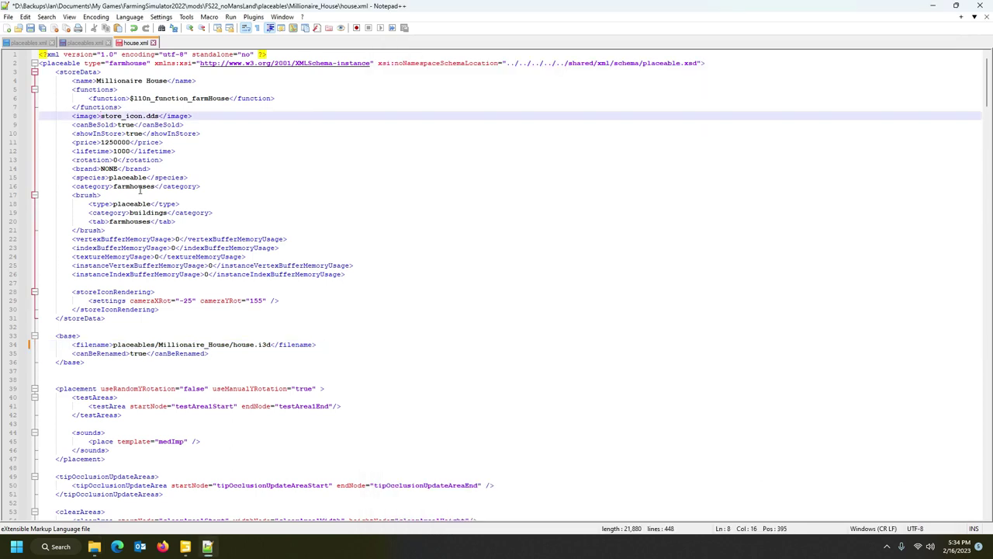
key("ctrl+v")
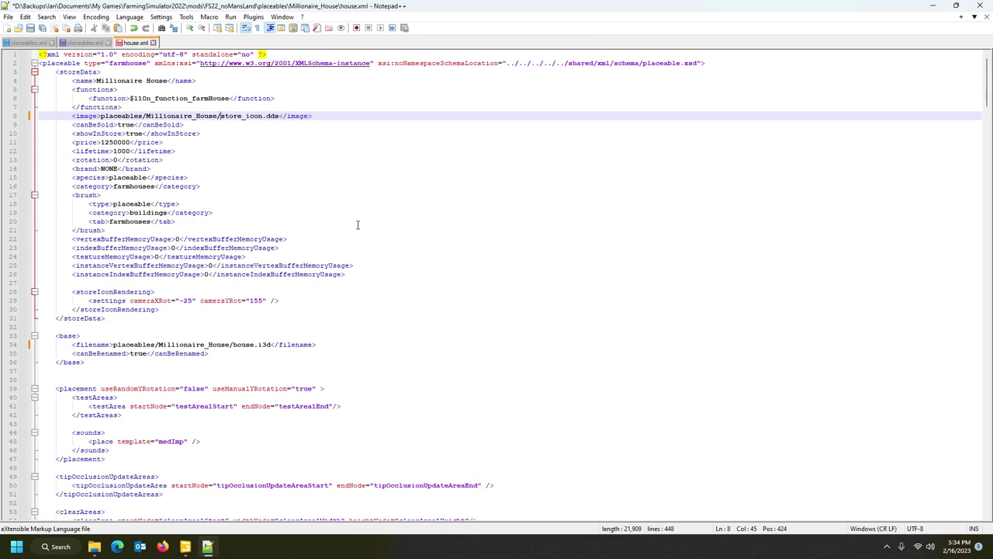
Step: Look through the sections of house.xml below the base filename, from placement to animatedObjects, for further file paths that need adapting
scroll(362, 226, "down", 3)
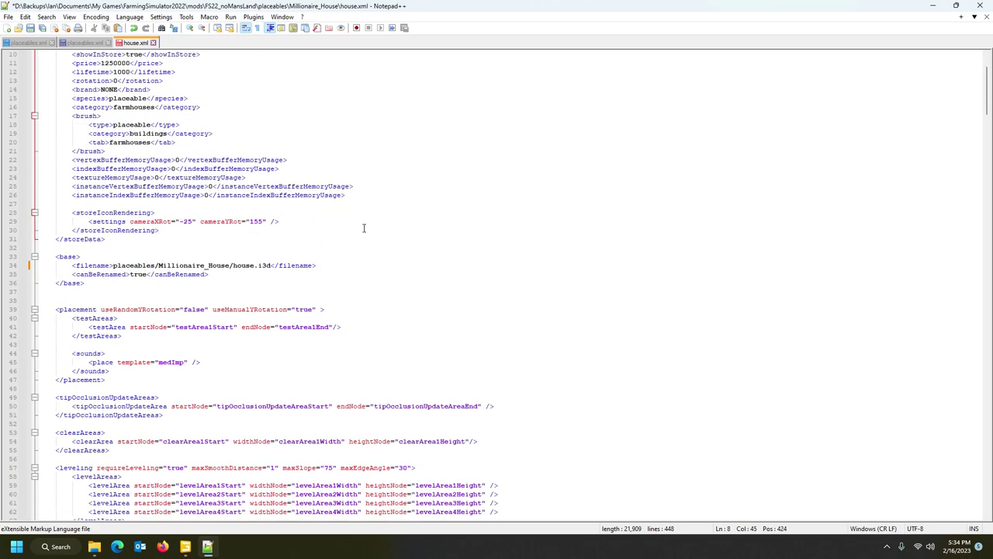
scroll(366, 229, "down", 2)
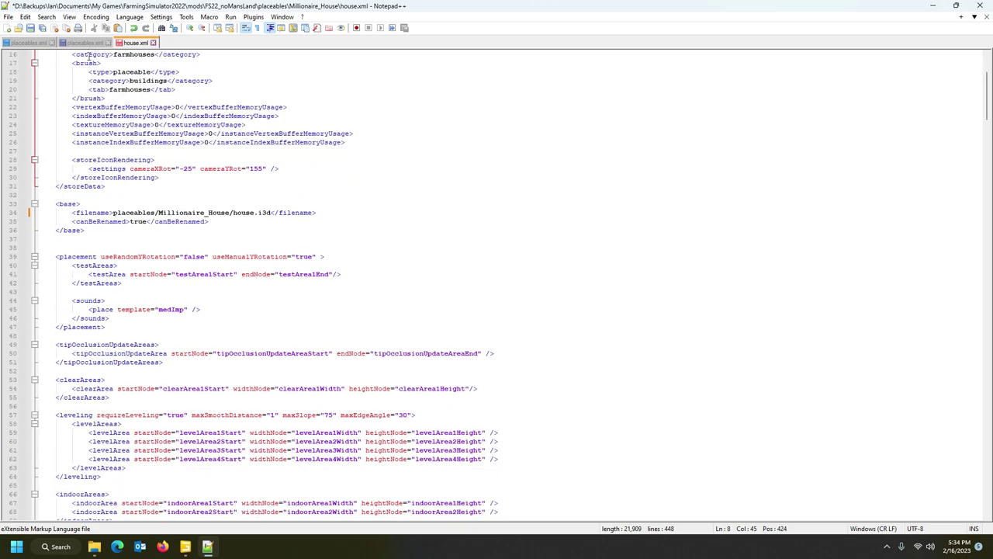
scroll(152, 186, "down", 2)
scroll(152, 187, "down", 3)
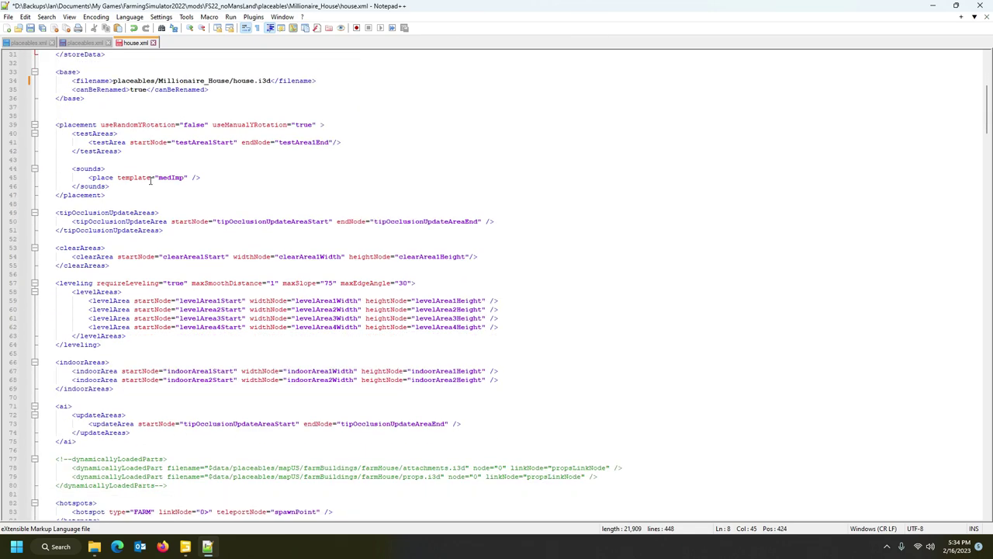
left_click(108, 213)
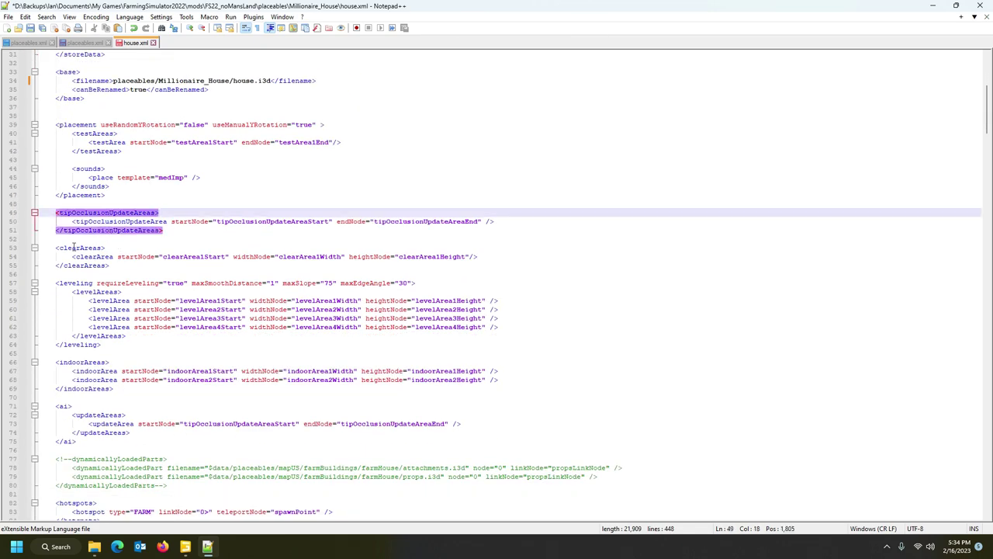
left_click(106, 248)
scroll(148, 264, "down", 4)
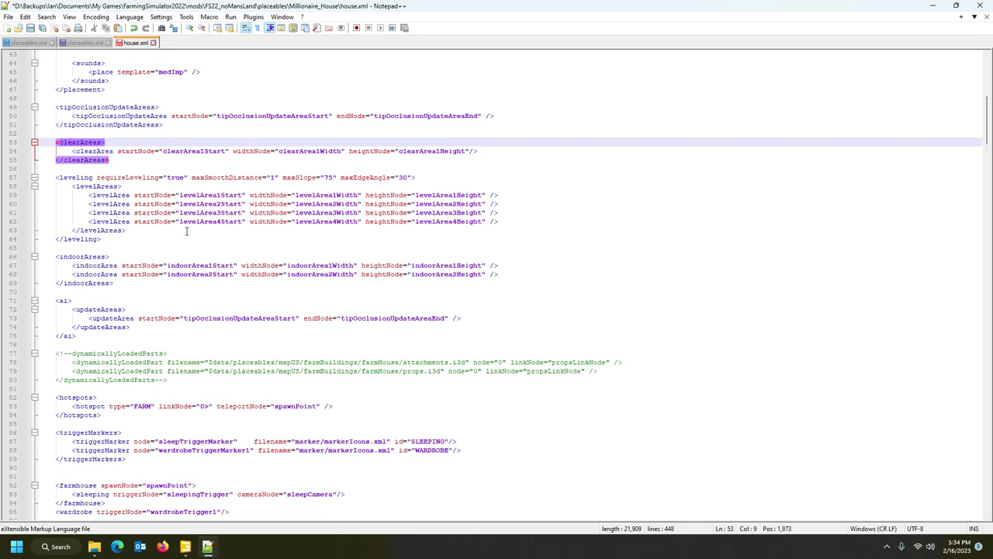
scroll(256, 264, "down", 4)
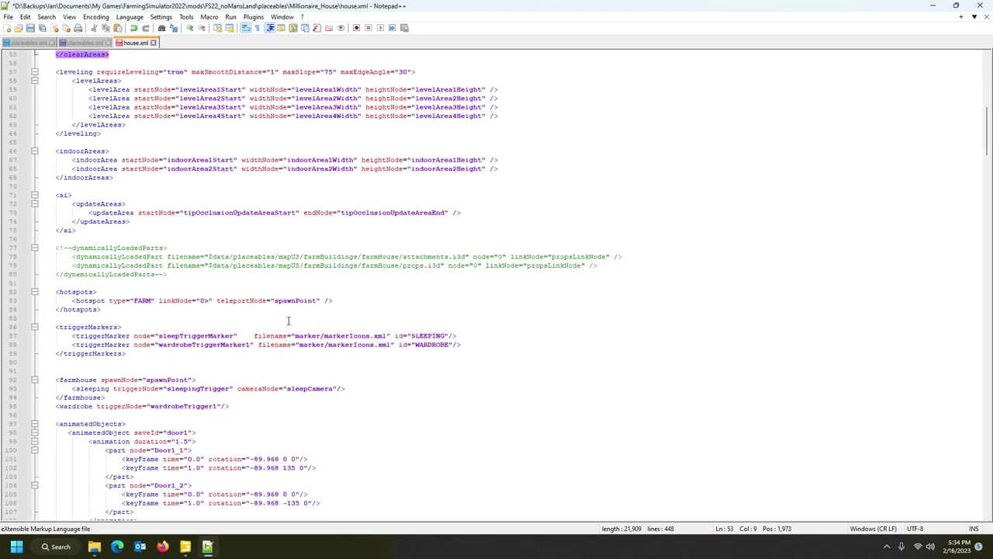
scroll(183, 318, "down", 3)
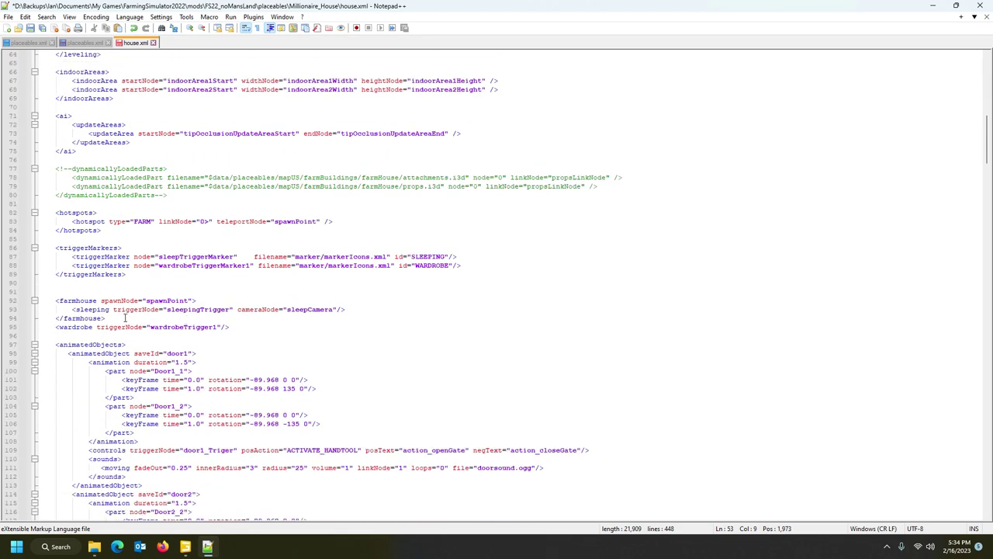
Step: Examine the animatedObjects section of house.xml from door1 to door19, including the doorsound.ogg reference for door18
left_click(89, 345)
scroll(139, 343, "down", 4)
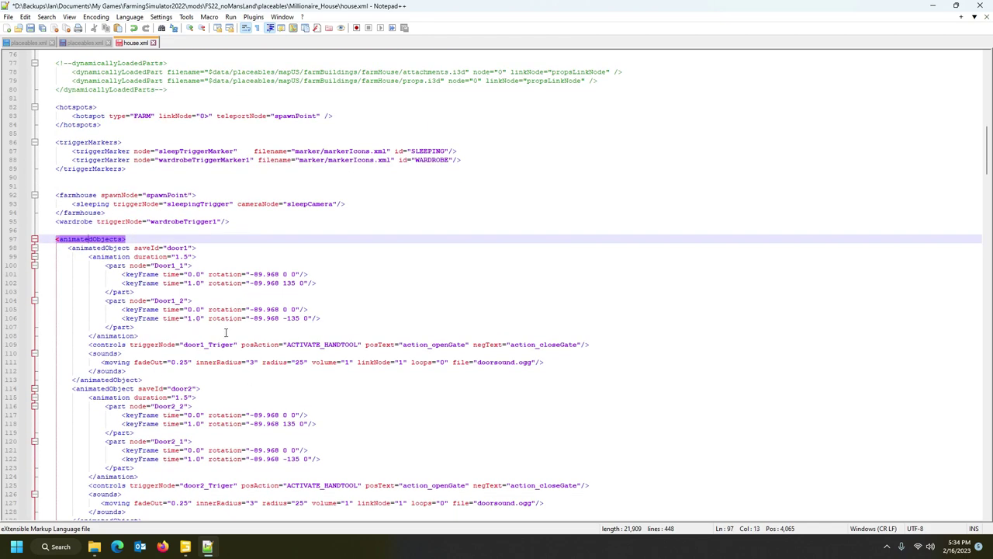
scroll(226, 332, "down", 4)
scroll(374, 328, "down", 11)
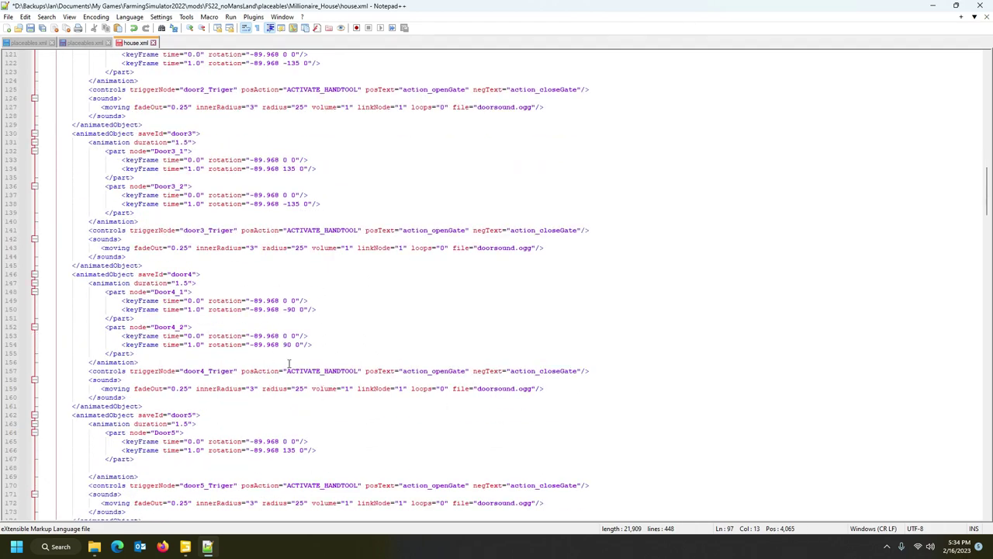
scroll(163, 322, "down", 12)
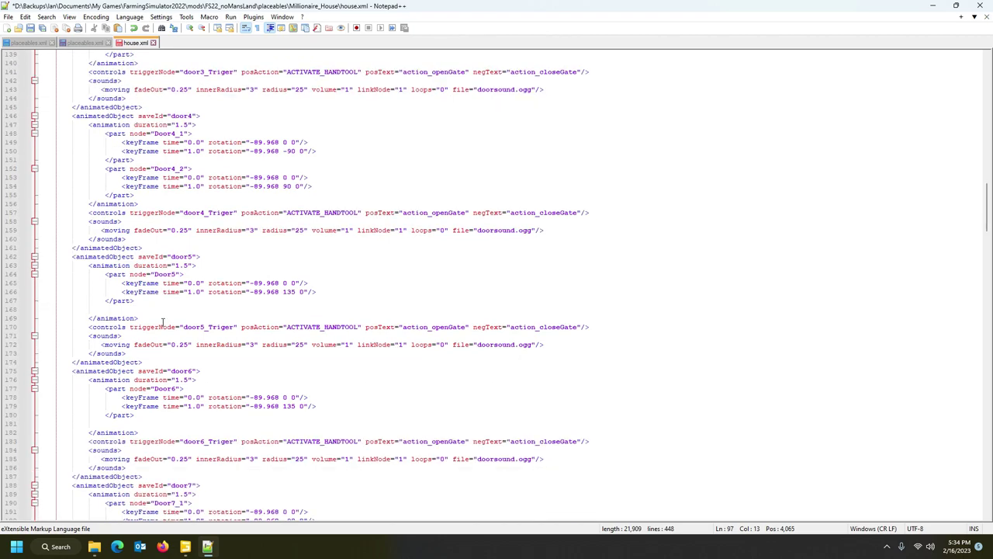
scroll(162, 321, "down", 10)
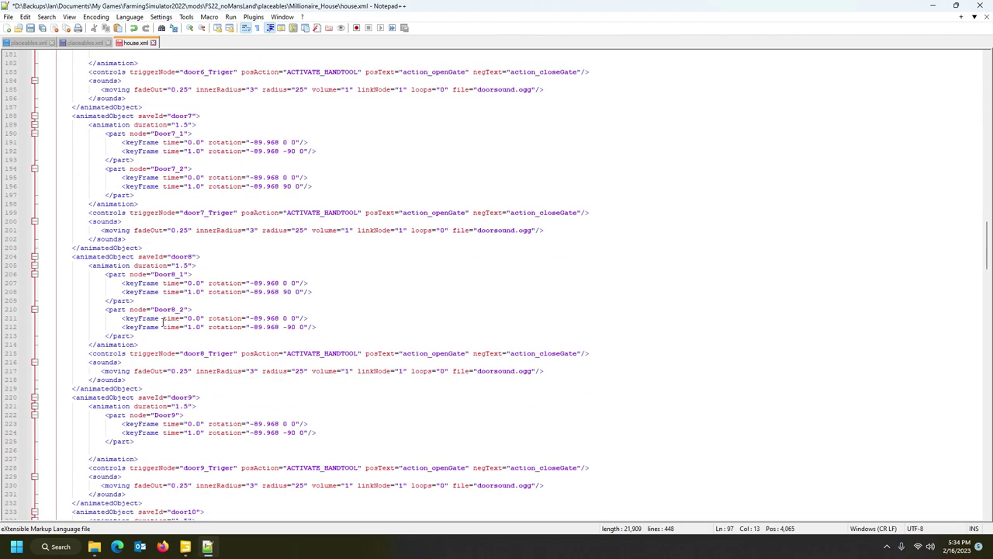
scroll(166, 322, "down", 7)
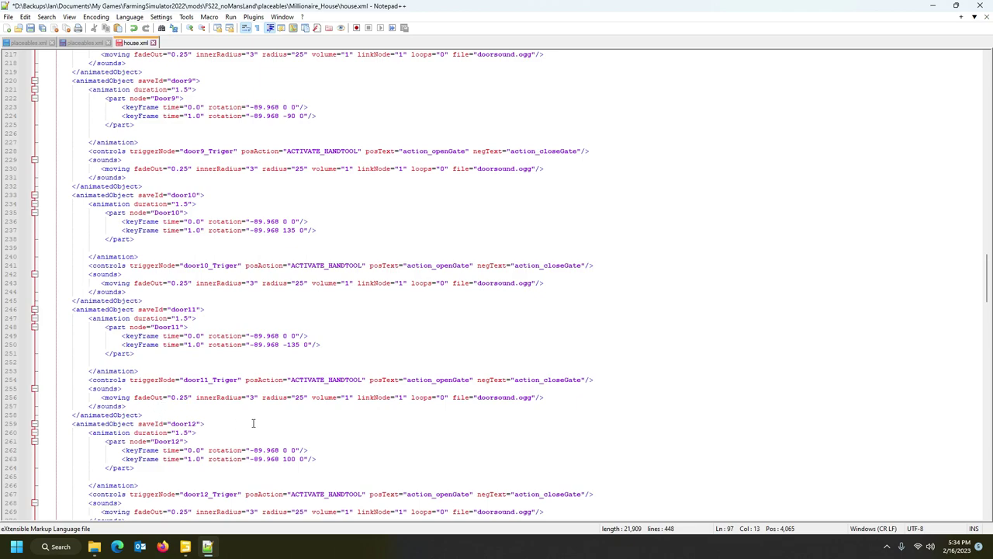
scroll(253, 423, "down", 20)
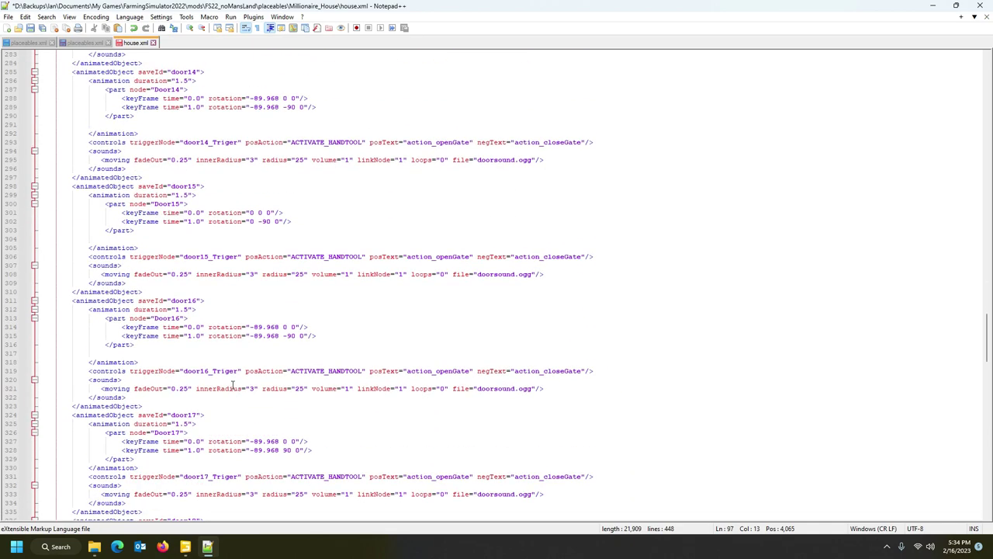
scroll(258, 382, "down", 15)
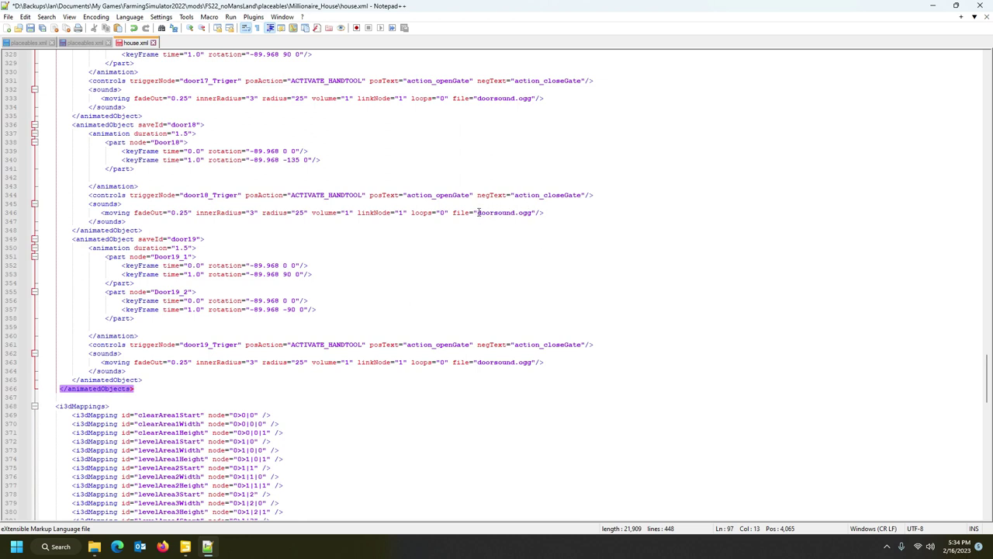
left_click(477, 212)
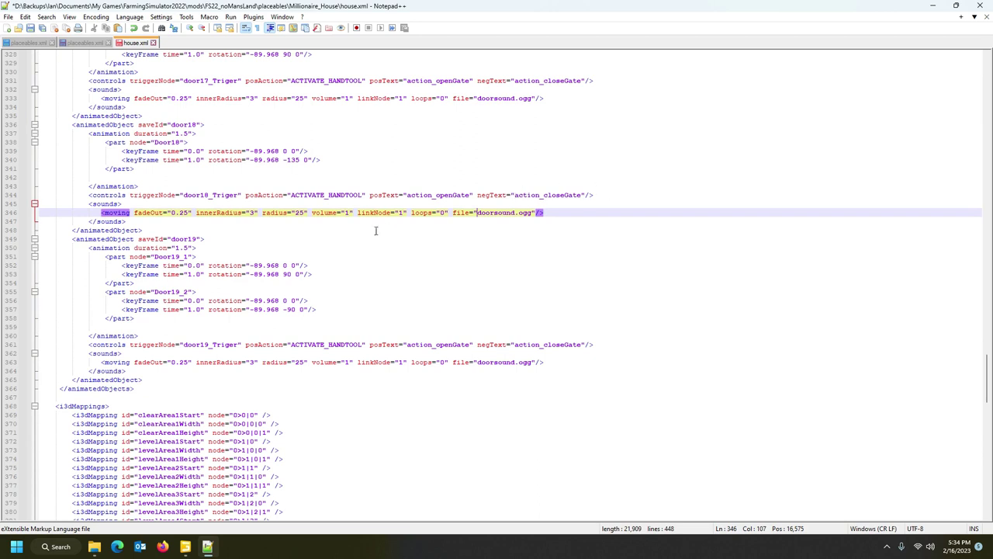
Step: Switch to File Explorer and open the sounds folder inside Millionaire_House
left_click(94, 546)
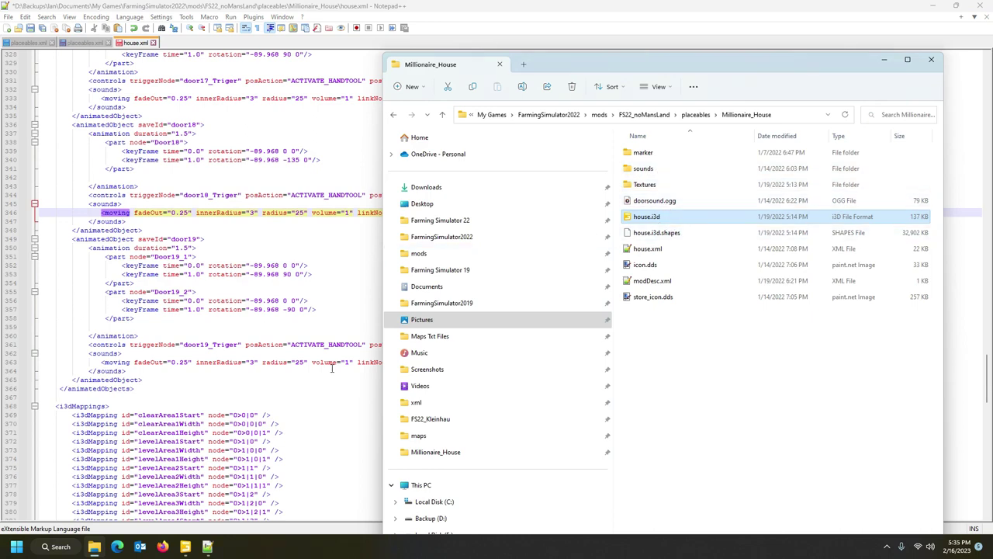
left_click_drag(709, 66, 713, 100)
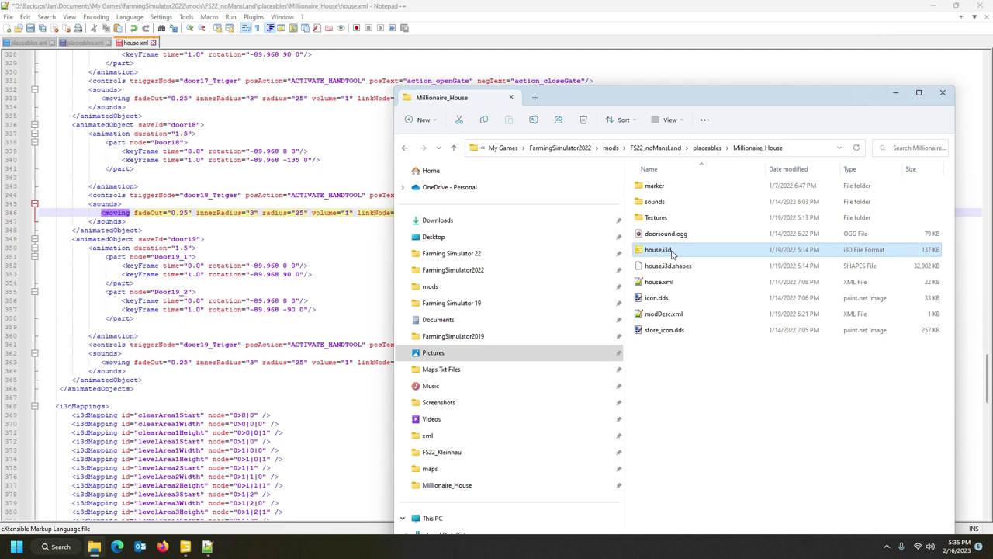
double_click(656, 201)
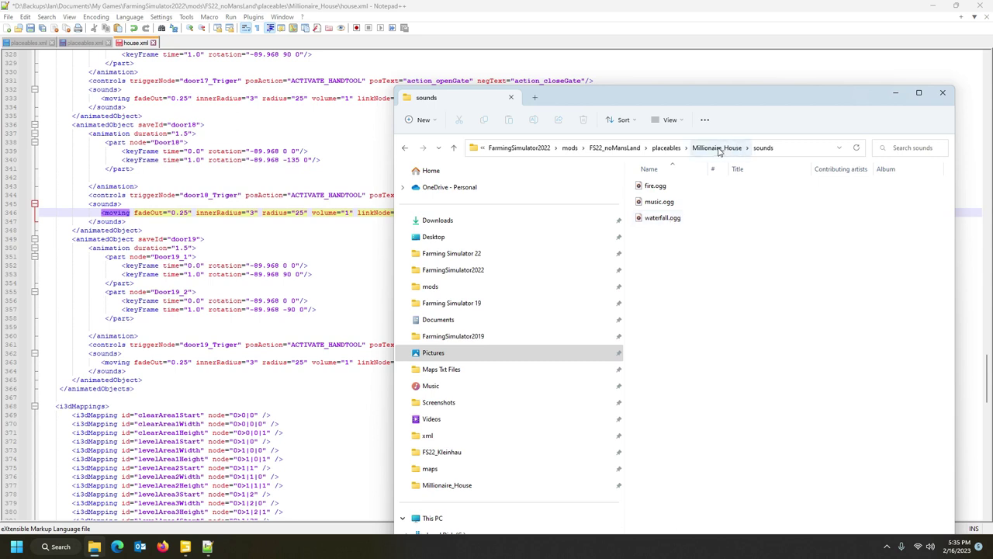
Step: Copy the name of fire.ogg without its extension and search house.xml for "fire"
left_click(652, 189)
left_click(651, 188)
key("ctrl+c")
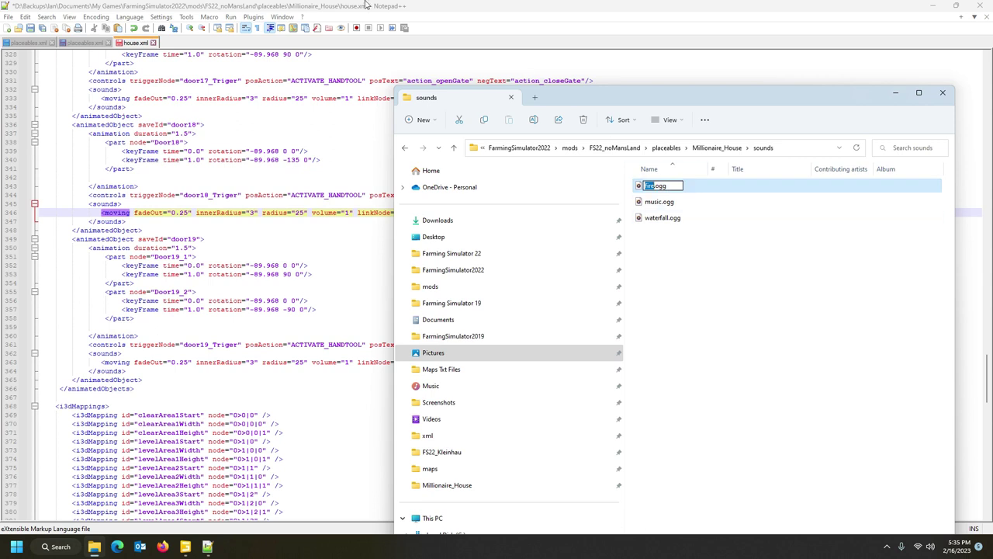
left_click(167, 5)
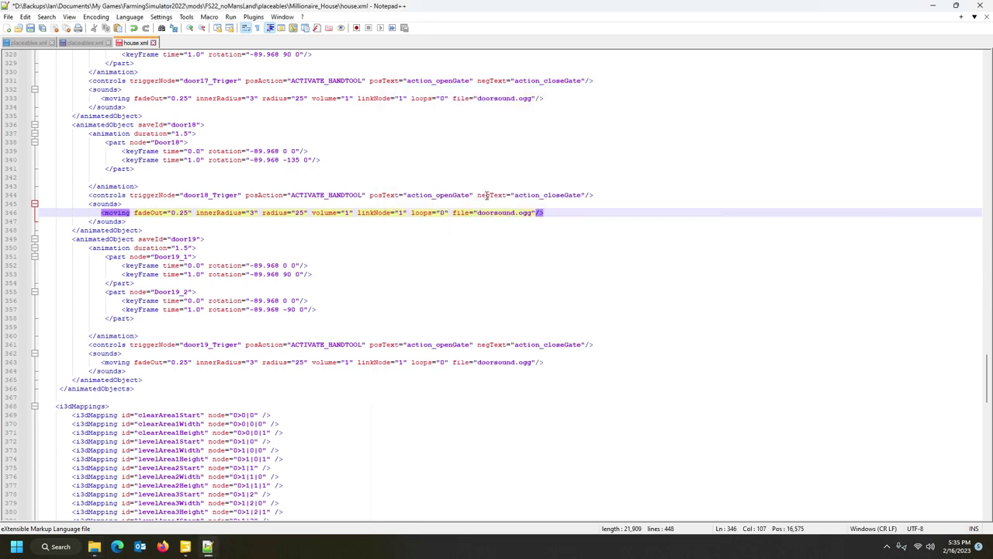
double_click(505, 212)
key("ctrl+f")
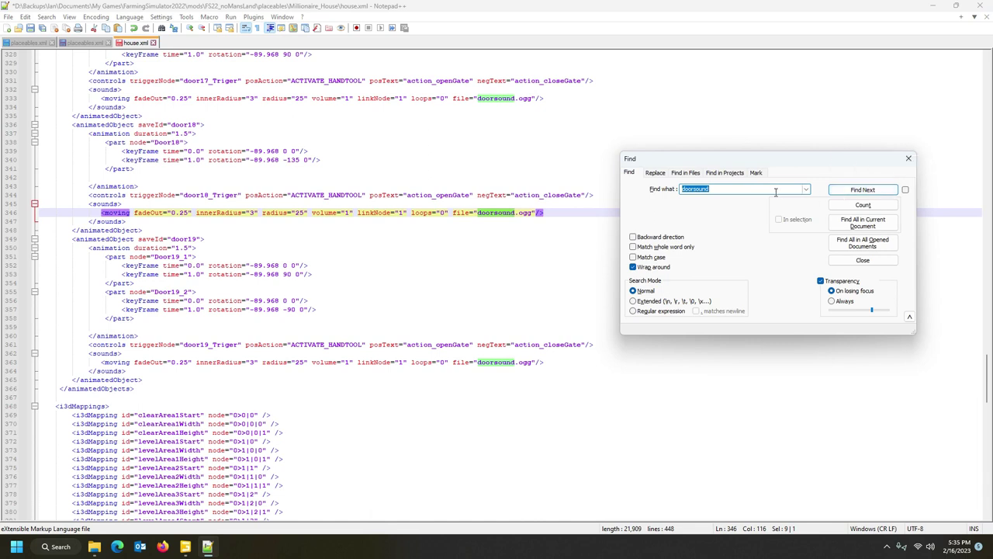
key("ctrl+v")
left_click(839, 190)
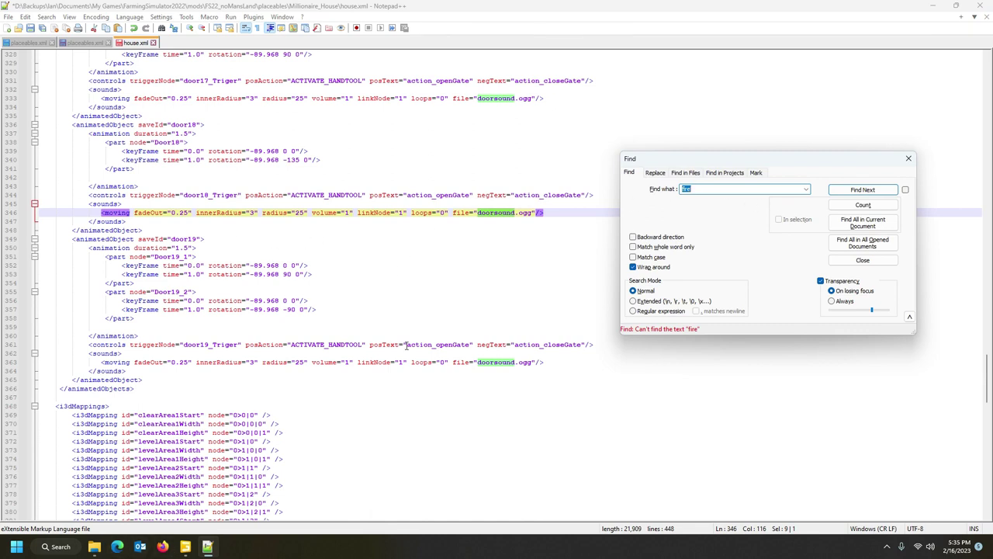
scroll(378, 344, "down", 1)
scroll(378, 345, "up", 1)
Step: Take the name of music.ogg from the sounds folder and search house.xml for "music"
left_click(94, 546)
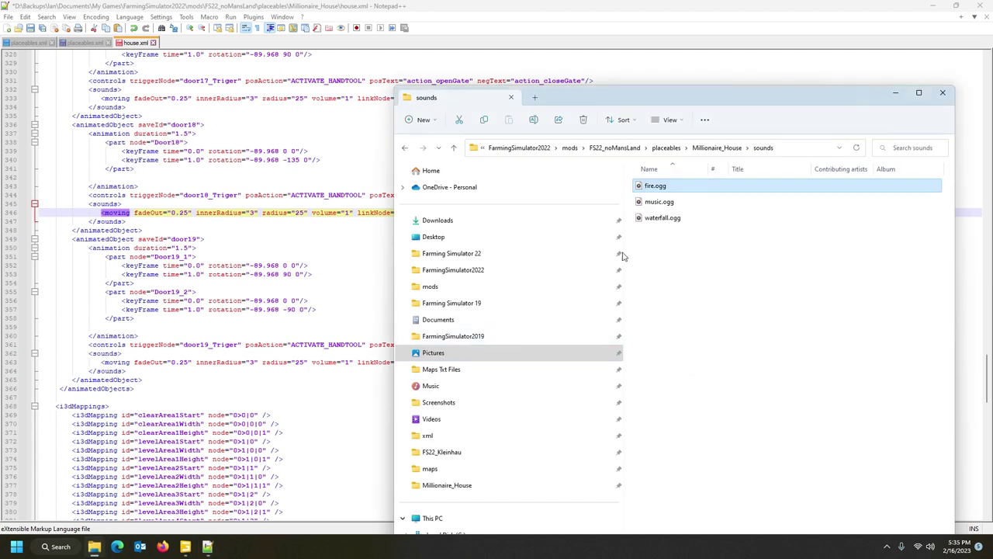
left_click(652, 204)
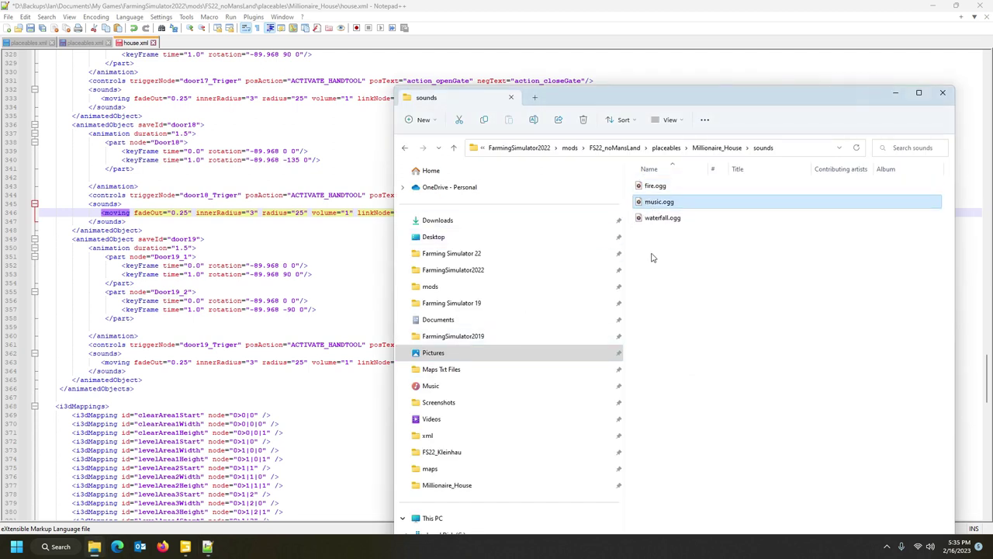
key("F2")
key("BackSpace")
key("alt+Tab")
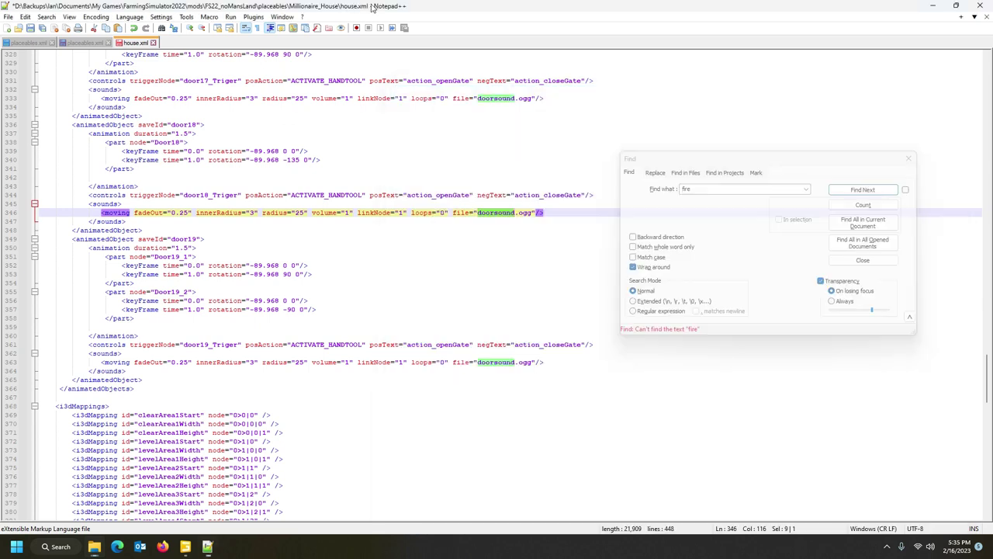
left_click(729, 205)
type("music")
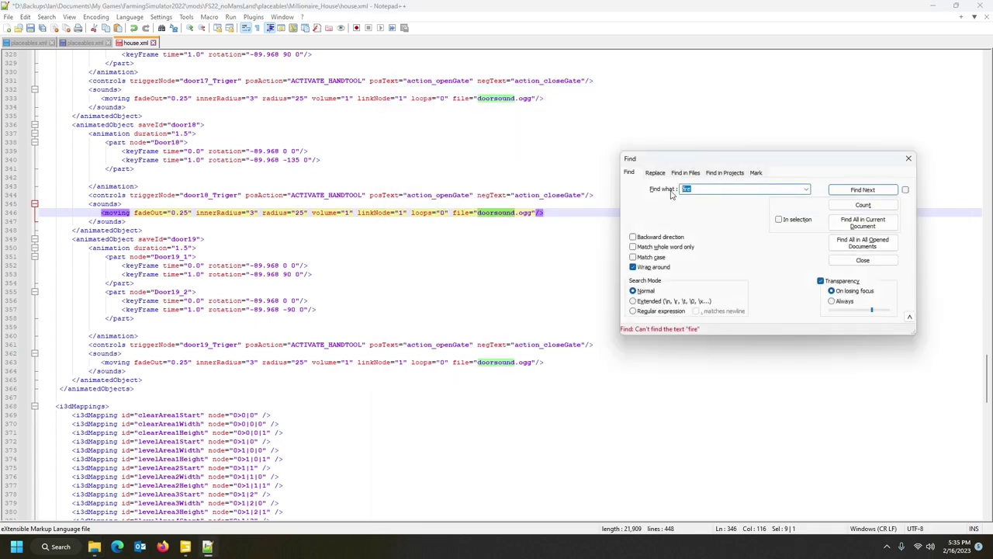
left_click(876, 189)
Step: Copy the name of waterfall.ogg without its extension and search house.xml for "waterfall"
left_click(94, 547)
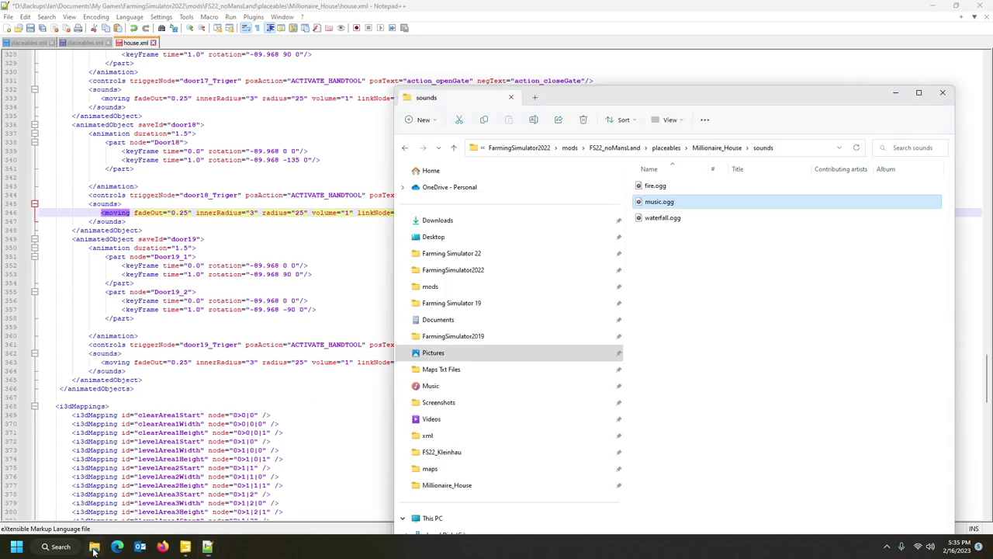
left_click(653, 221)
left_click(657, 221)
key("ctrl+c")
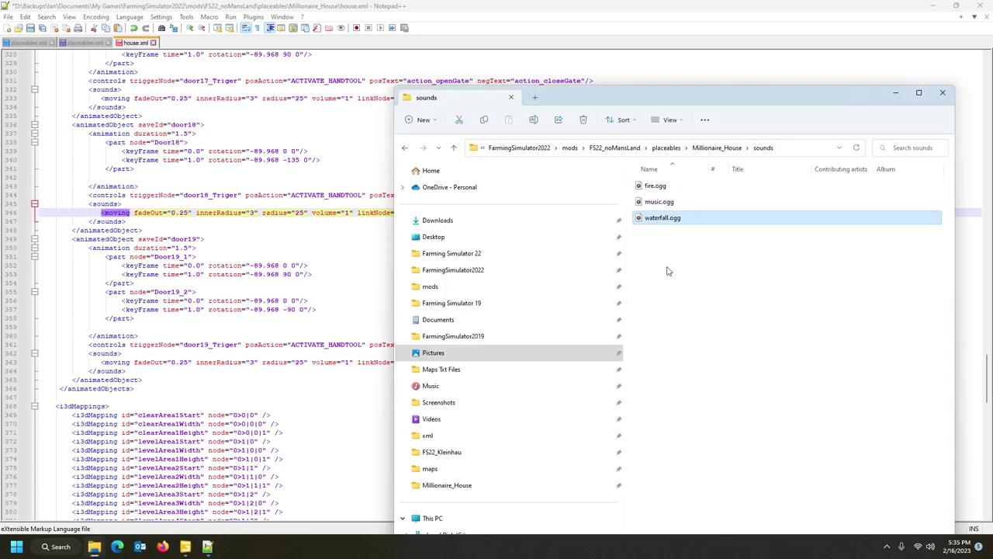
left_click(605, 17)
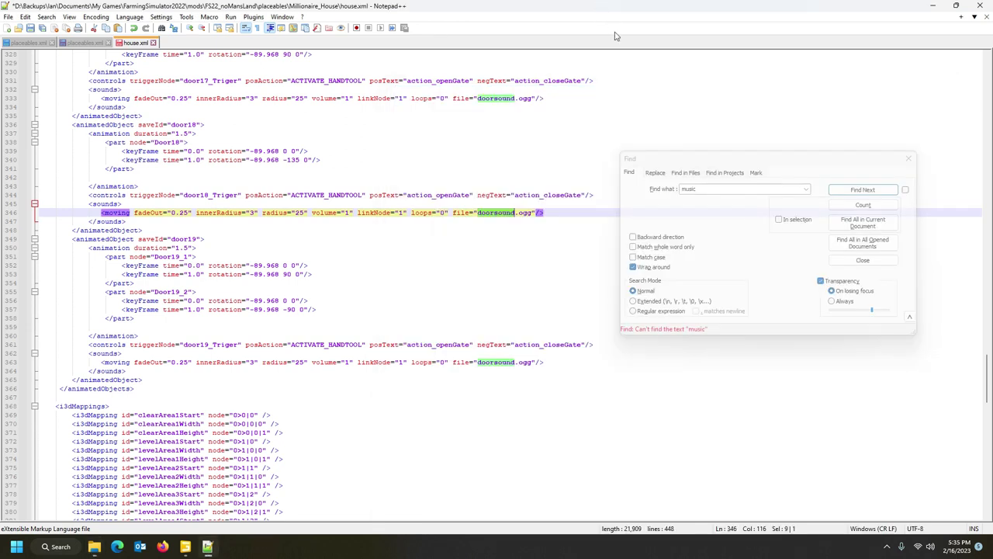
left_click(714, 191)
key("ctrl+v")
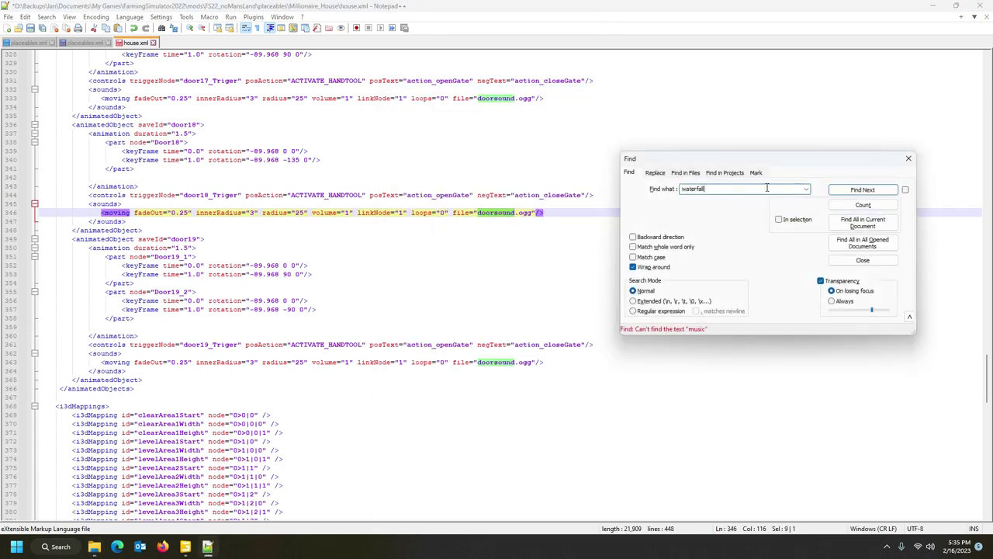
left_click(850, 194)
Step: Review the door sound entries and the i3dMappings list in house.xml, moving the Find dialog out of the way
scroll(266, 278, "up", 14)
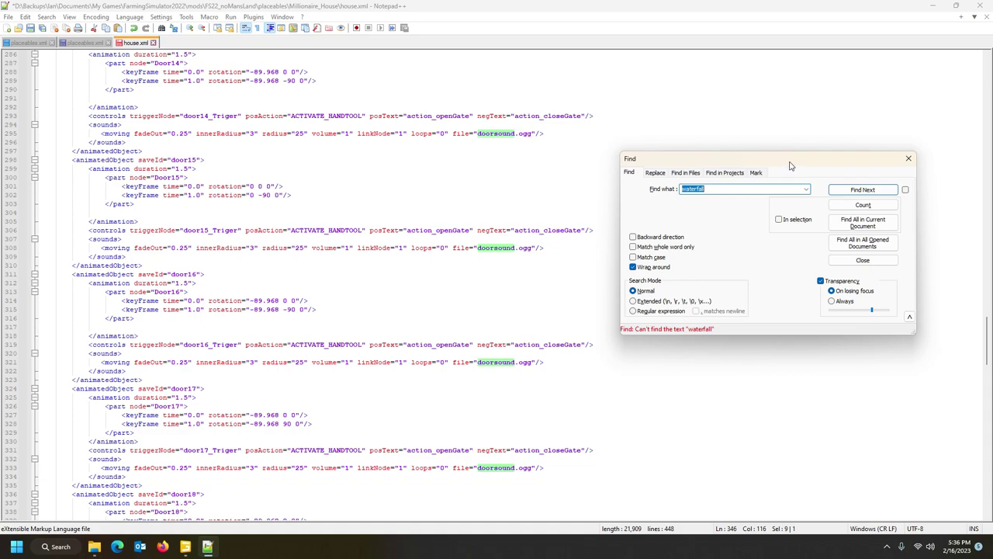
left_click_drag(789, 162, 792, 120)
scroll(398, 188, "up", 6)
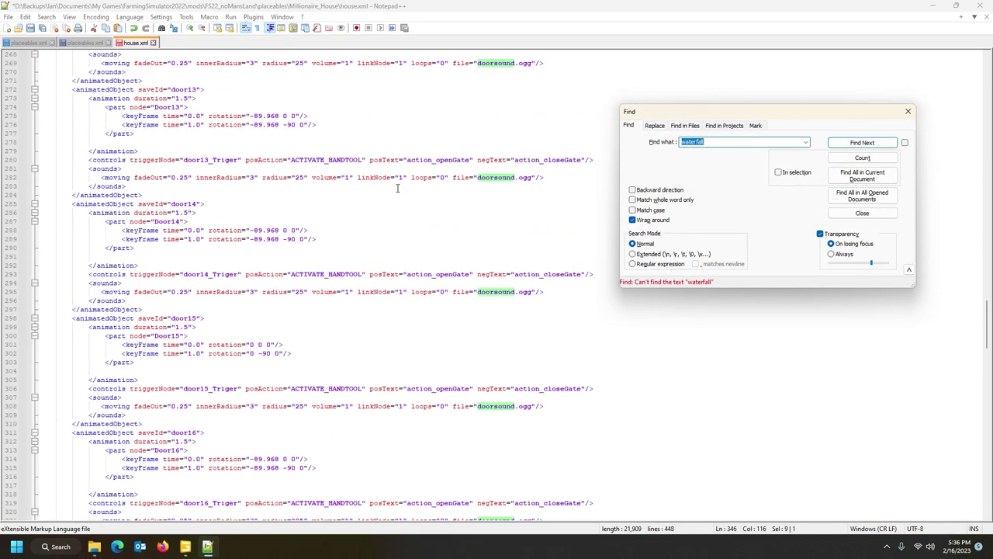
scroll(398, 188, "down", 20)
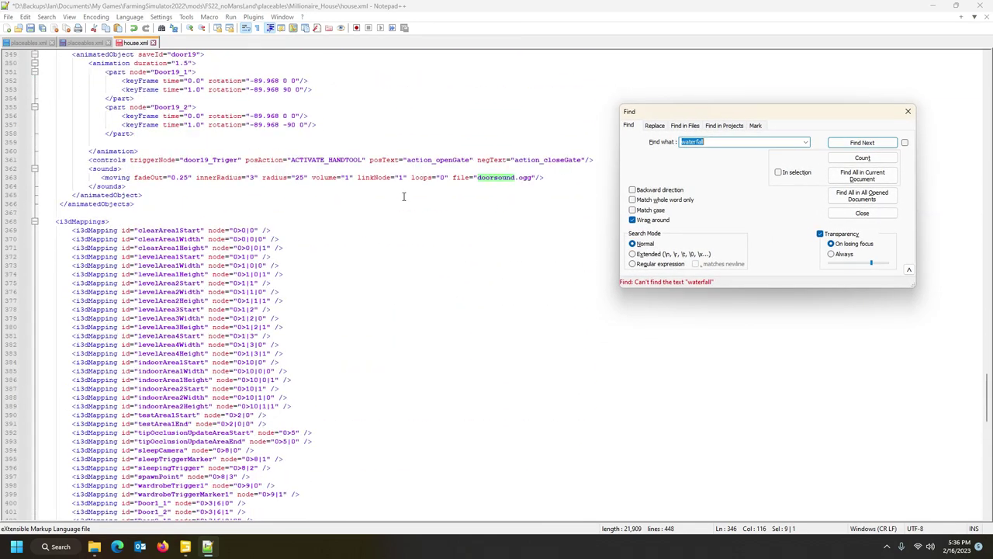
scroll(417, 200, "down", 20)
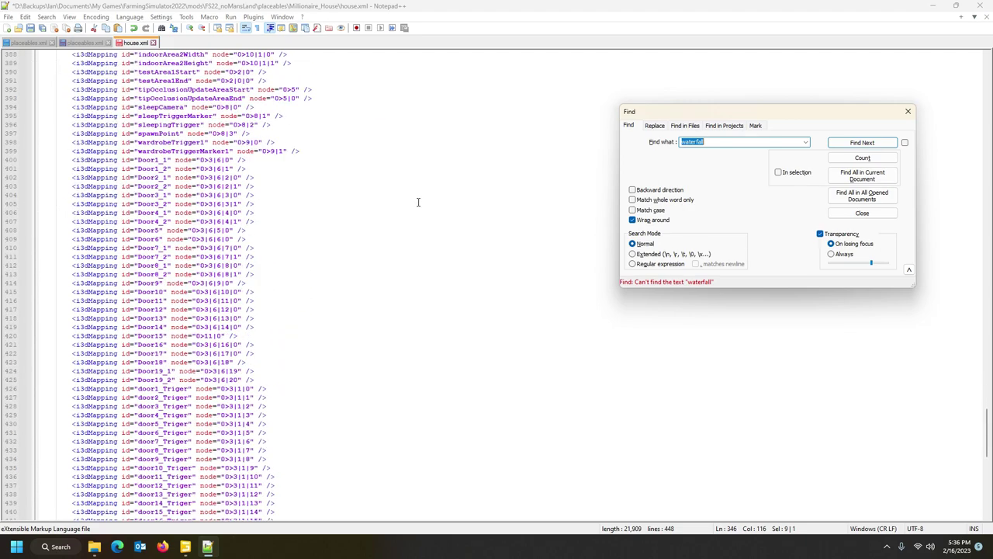
scroll(440, 203, "up", 6)
scroll(440, 204, "up", 16)
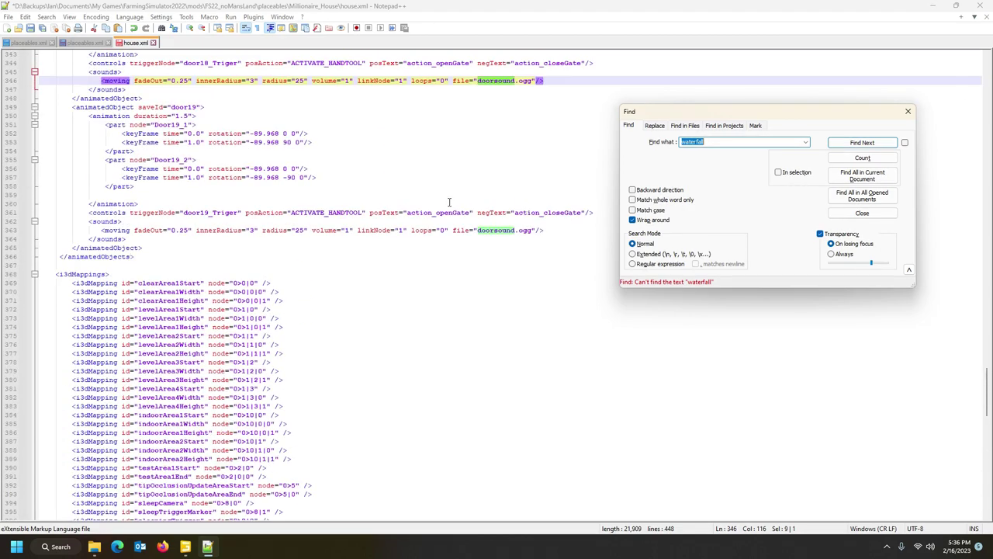
Step: Save house.xml with the search closed and switch to the placeables.xml file from the maps folder
left_click(908, 111)
scroll(247, 118, "up", 12)
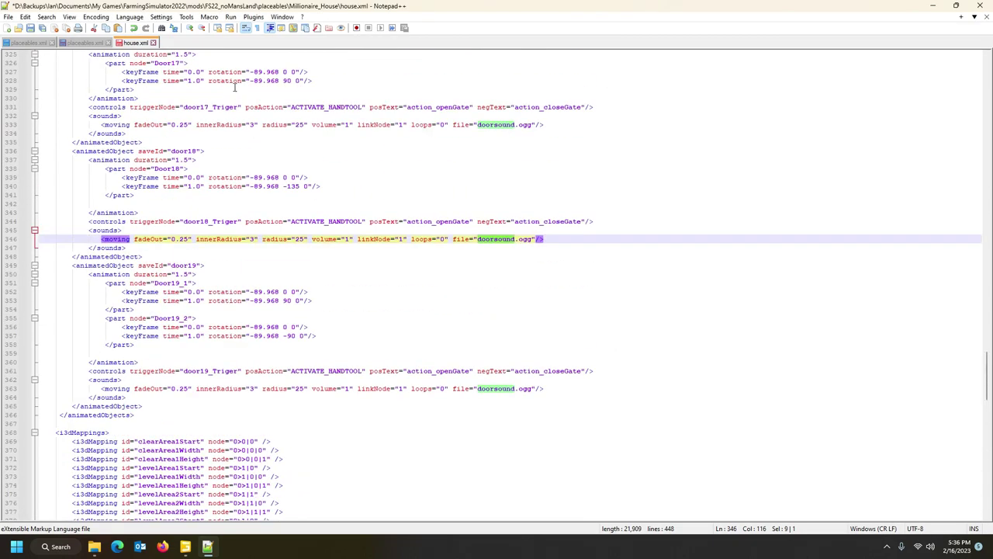
scroll(247, 118, "up", 4)
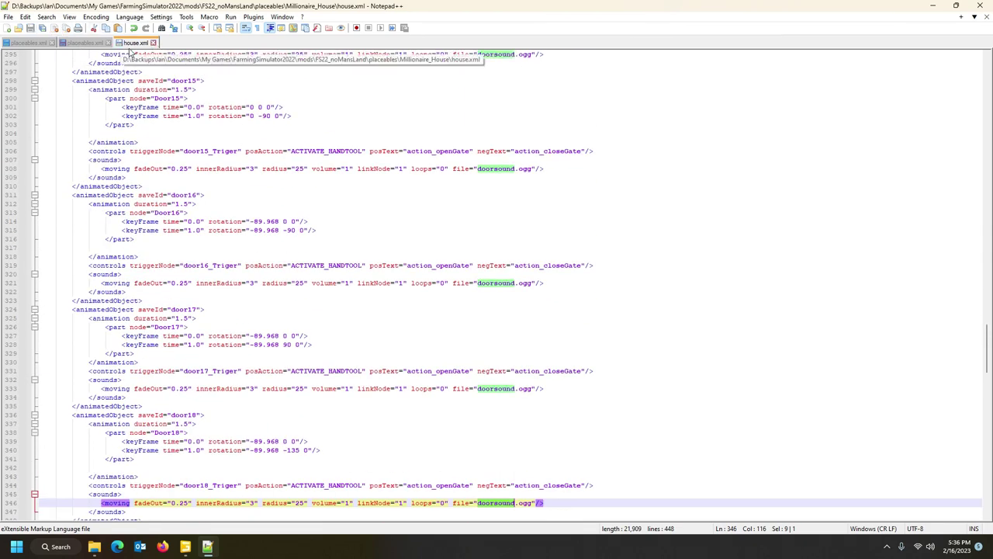
left_click(81, 42)
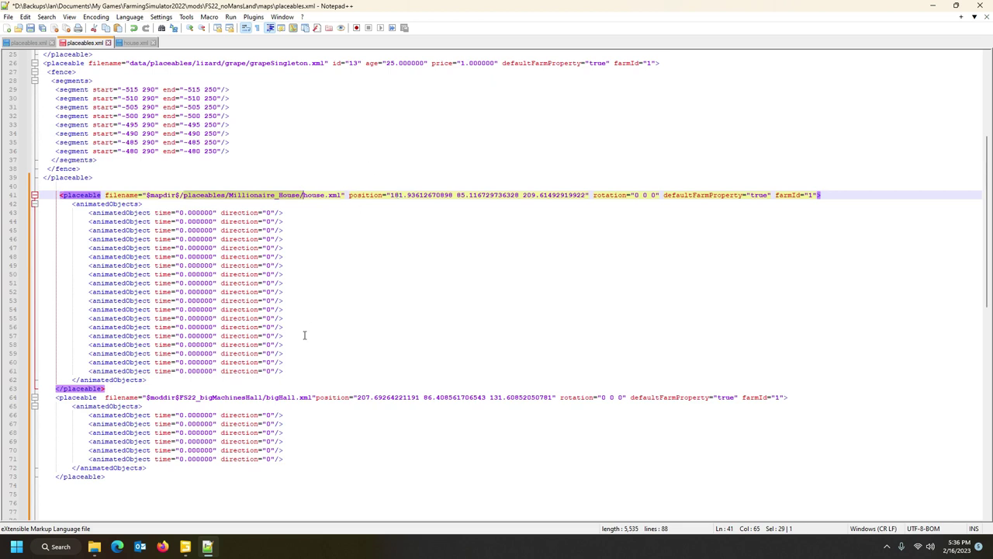
Step: Open house.i3d from the Millionaire_House folder in the text editor
left_click(93, 546)
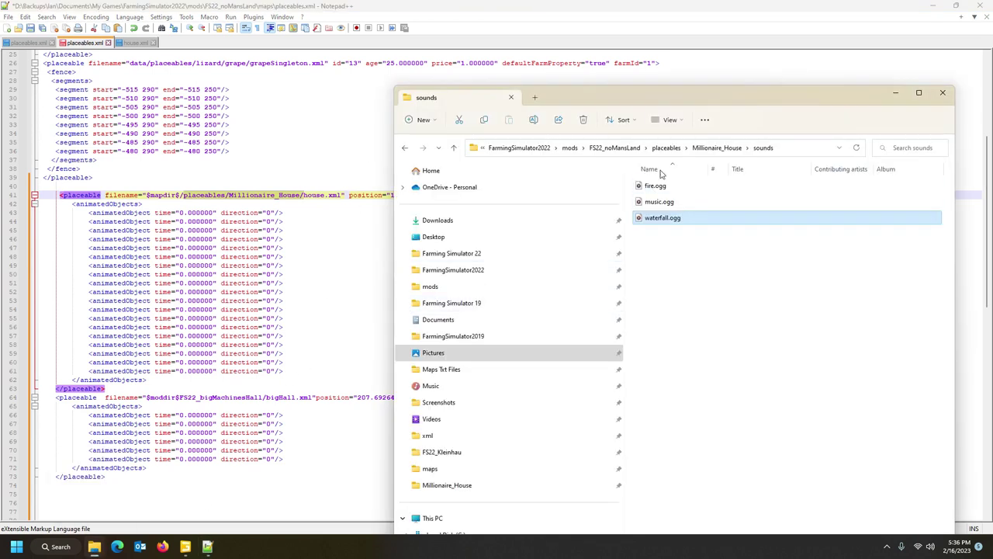
left_click_drag(696, 106, 582, 73)
left_click(604, 115)
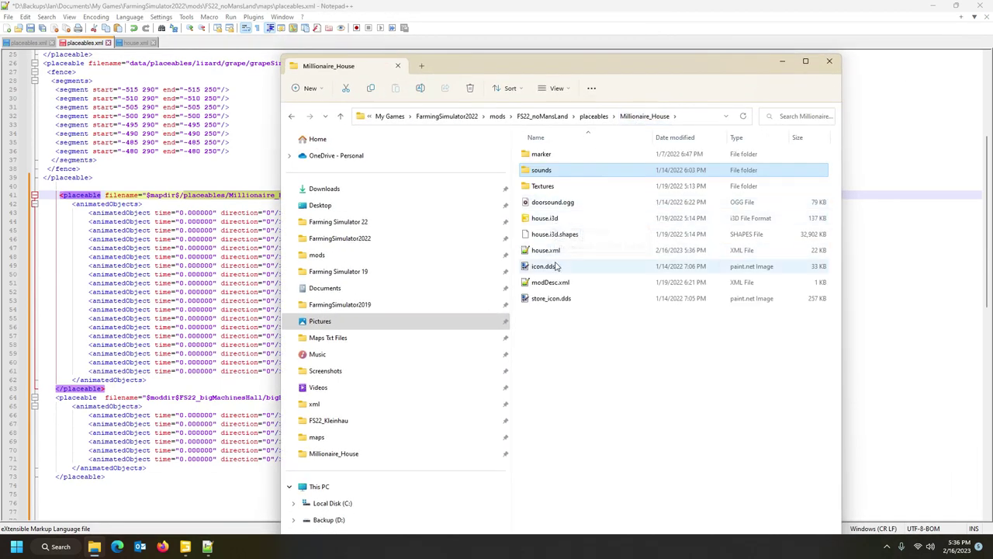
left_click(546, 222)
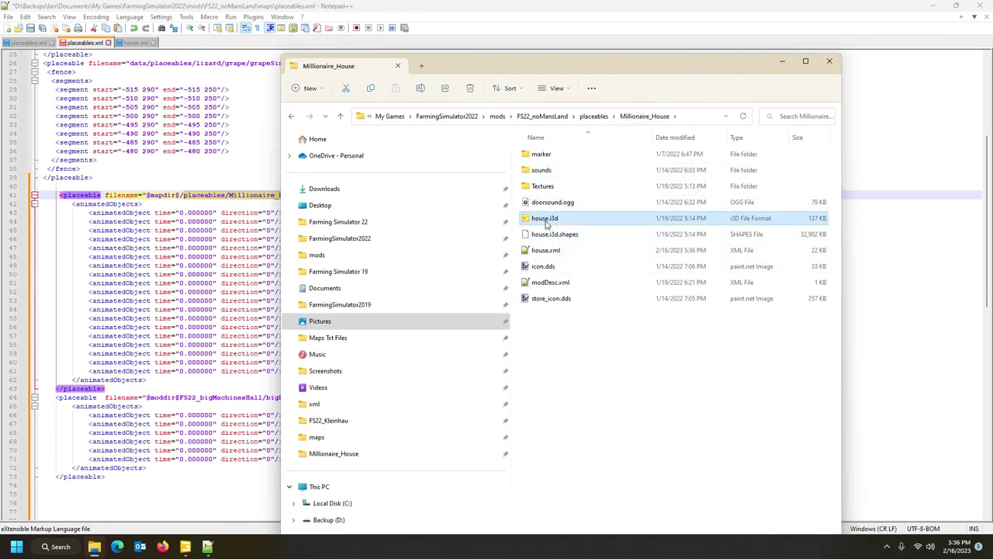
right_click(546, 222)
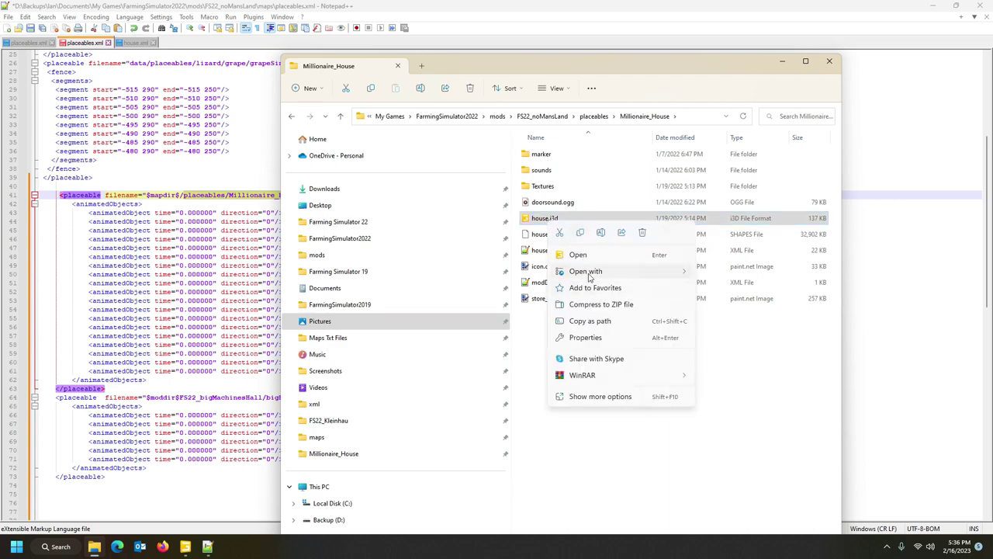
mouse_move(594, 270)
left_click(721, 291)
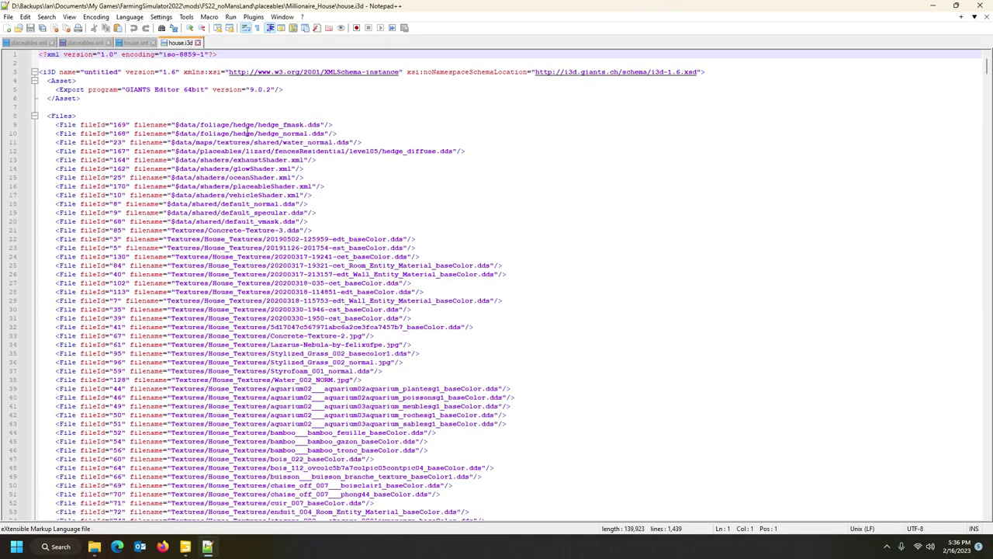
Step: Compare the texture paths listed in house.i3d with the contents of the Millionaire_House Textures folder
left_click(187, 239)
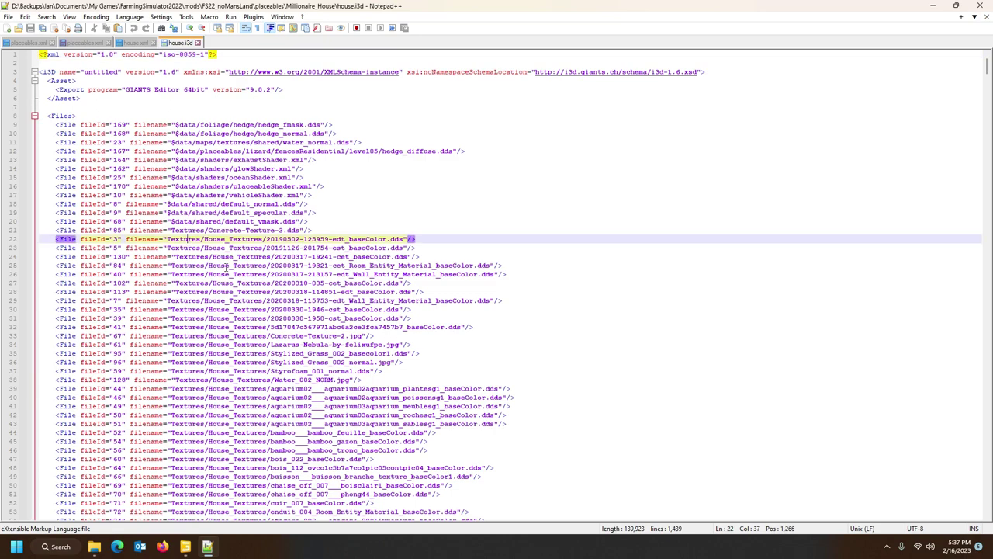
scroll(206, 246, "down", 9)
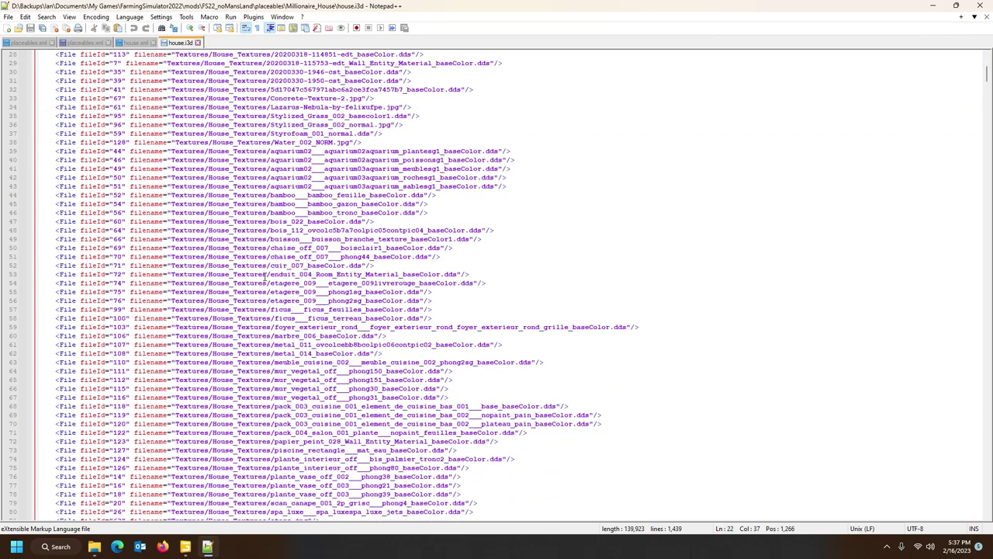
scroll(265, 275, "down", 5)
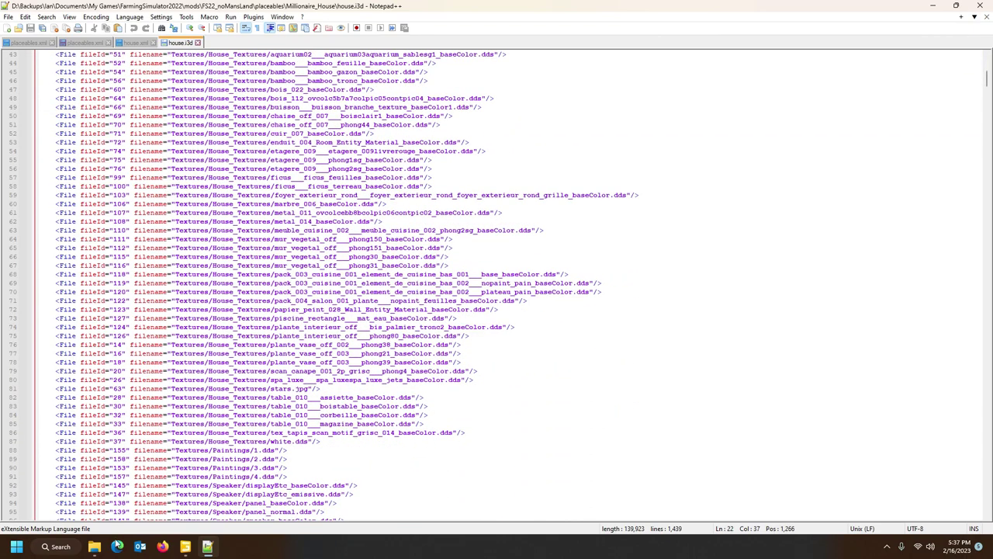
left_click(95, 546)
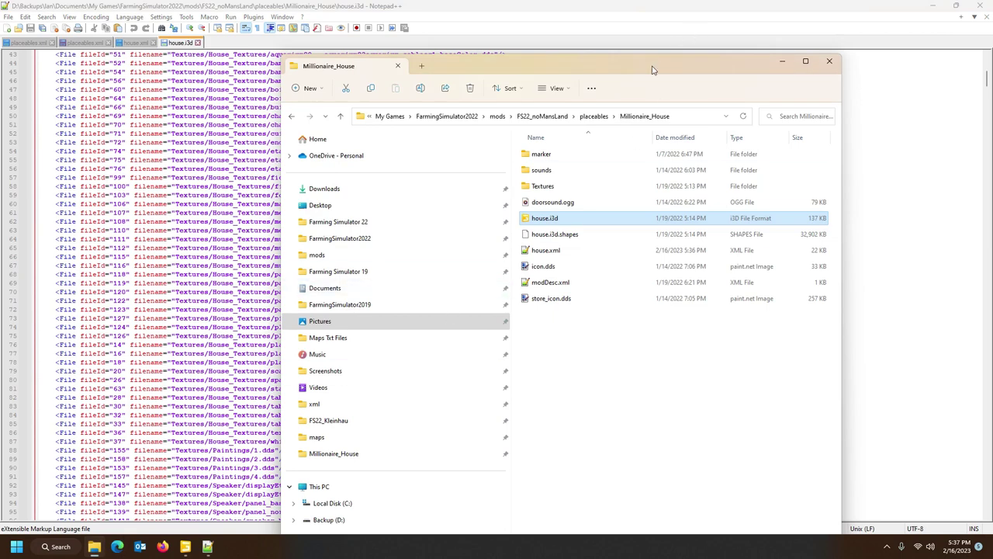
left_click_drag(652, 70, 701, 43)
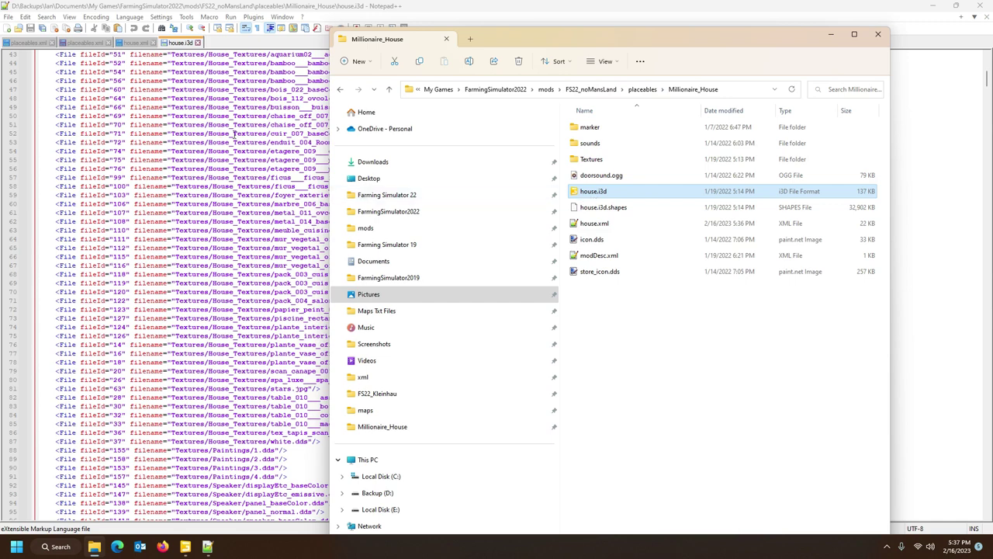
double_click(592, 161)
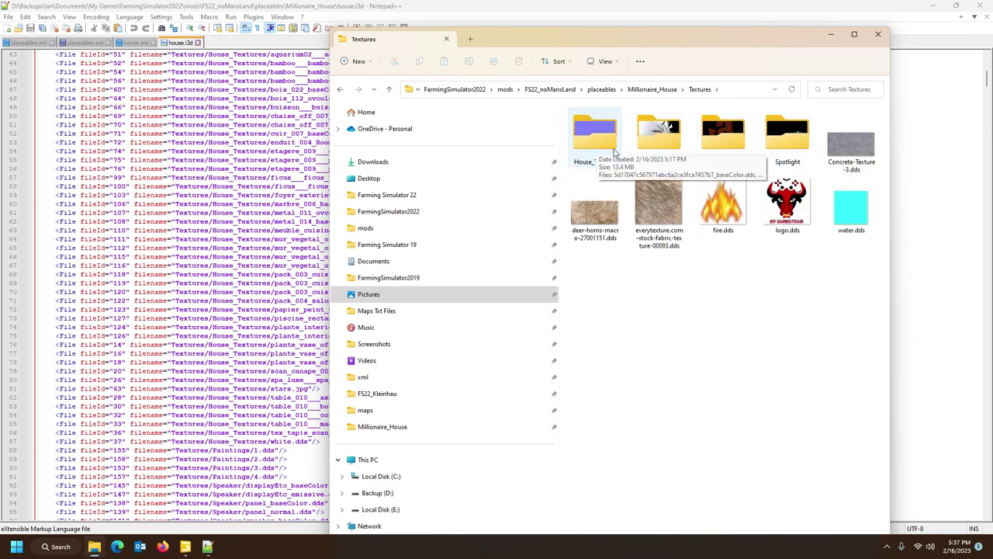
left_click(654, 89)
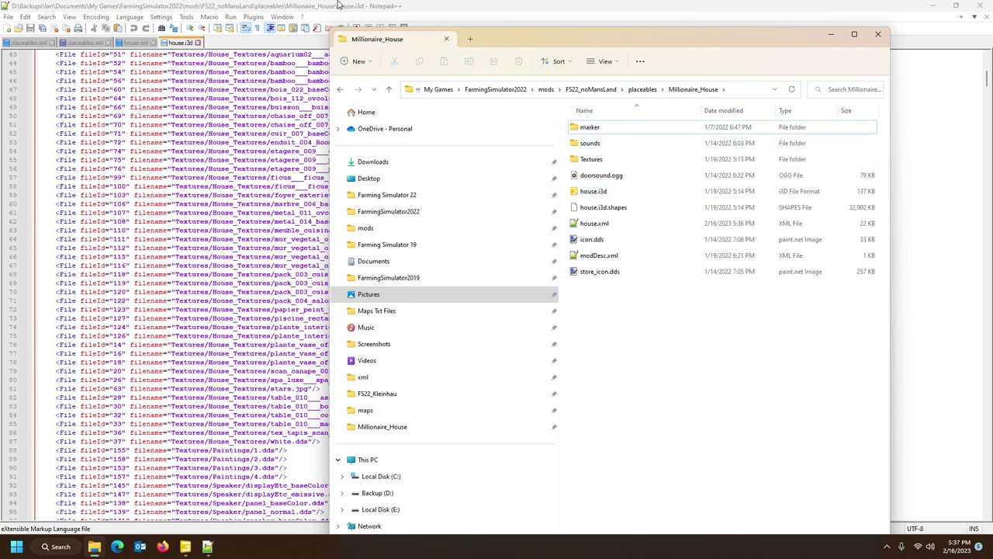
Step: Check the remaining texture and sound file paths in house.i3d and close the file
left_click(341, 6)
scroll(318, 283, "down", 12)
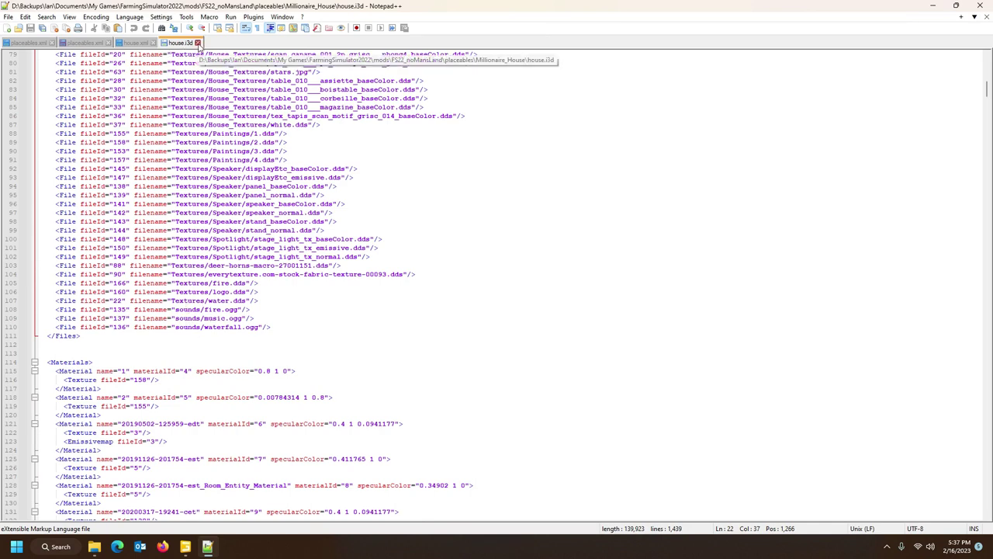
left_click(197, 42)
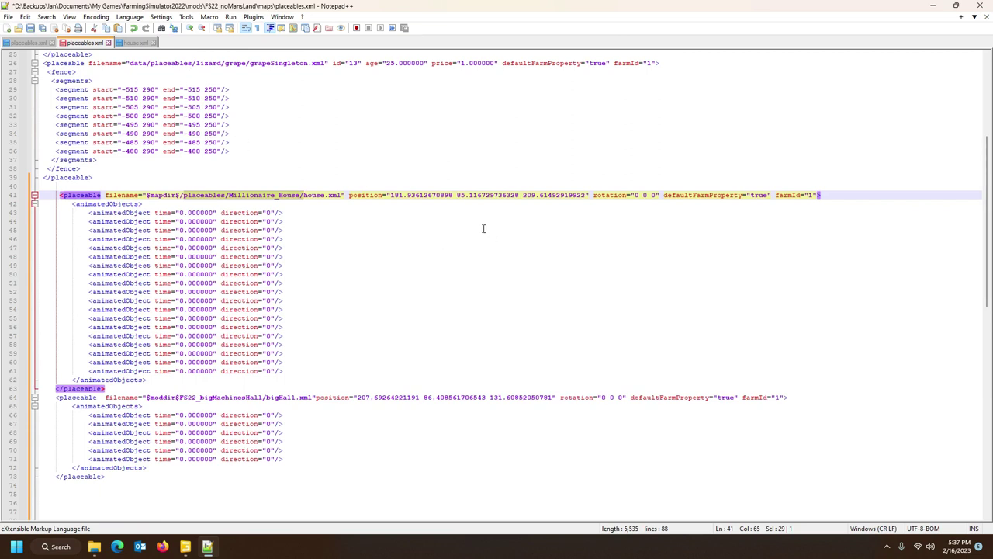
Step: Open modDesc.xml from the Millionaire_House folder and review its description, multiplayer and storeItems sections
left_click(94, 546)
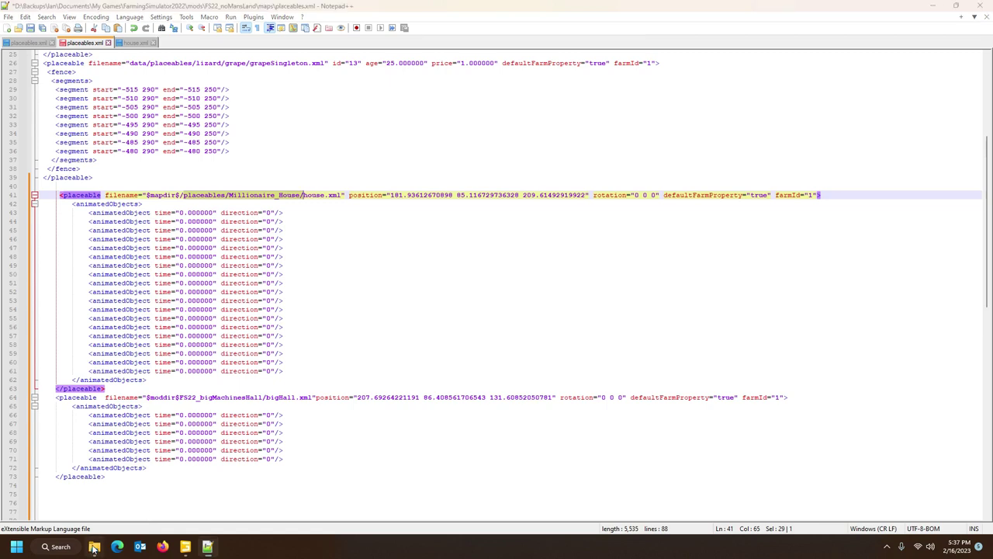
double_click(598, 256)
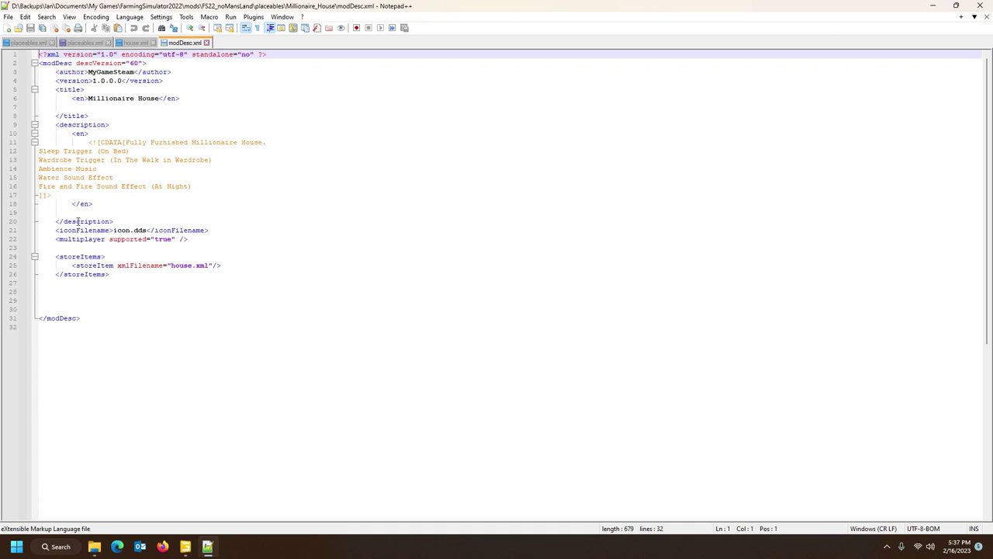
left_click(75, 127)
left_click(76, 239)
left_click(76, 259)
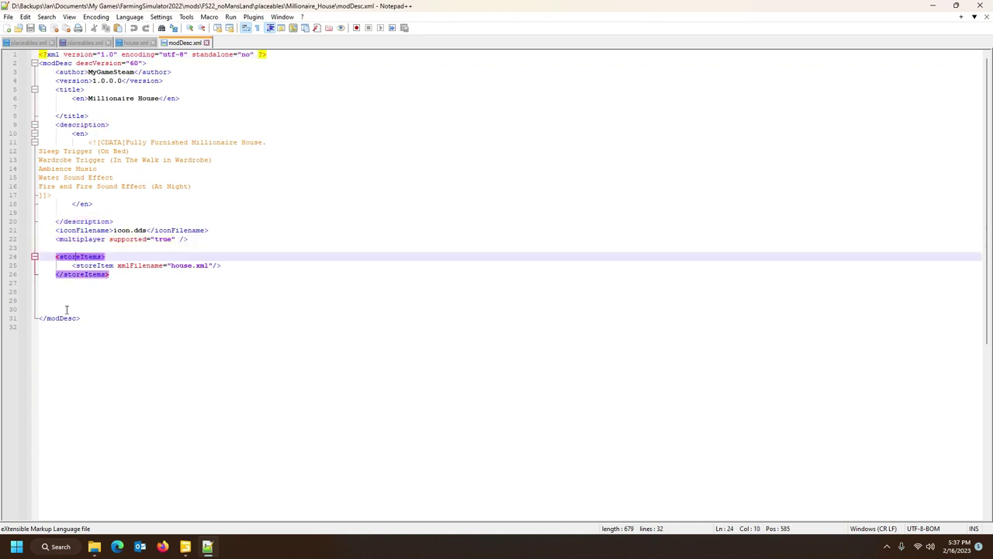
left_click(62, 318)
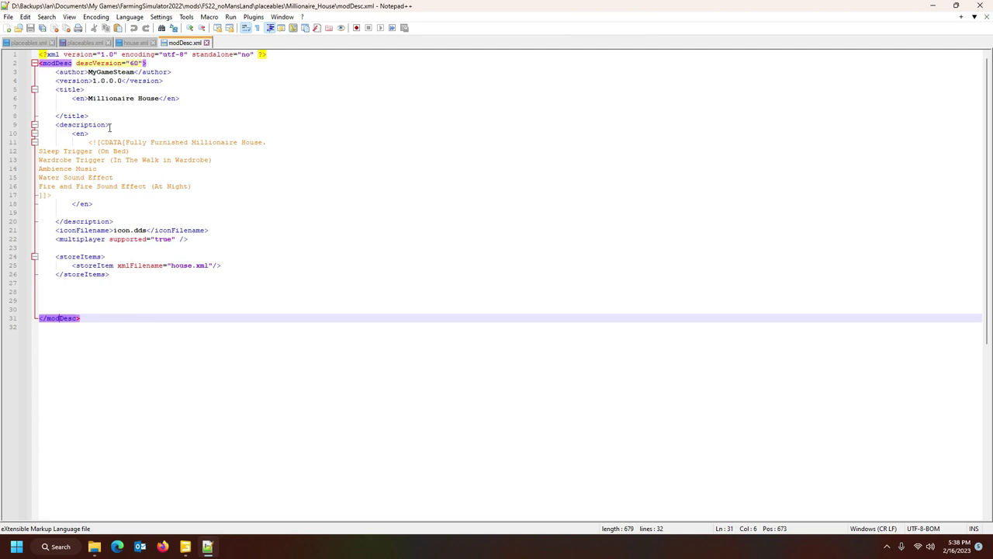
left_click(81, 257)
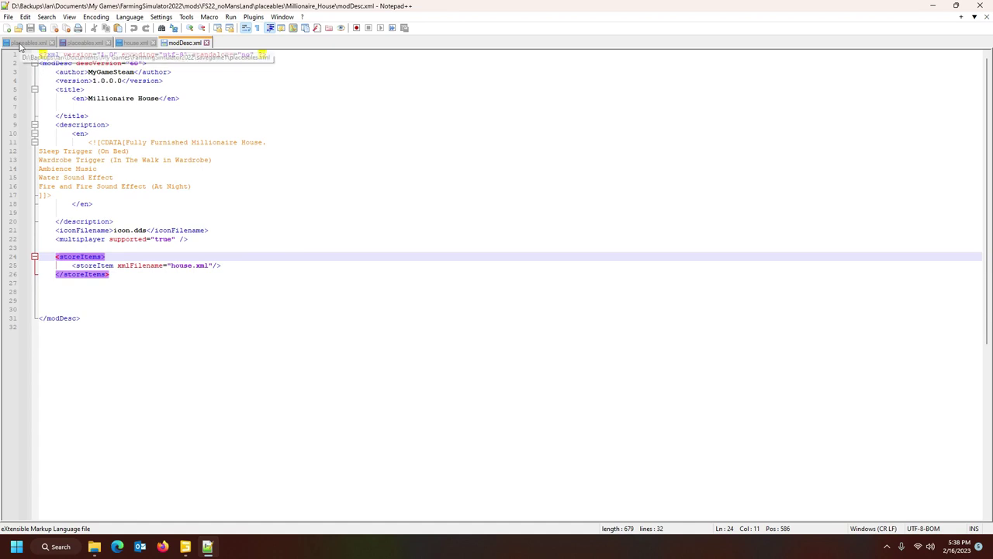
Step: Open the map's own modDesc.xml from the FS22_noMansLand folder and locate its storeItems section
left_click(94, 547)
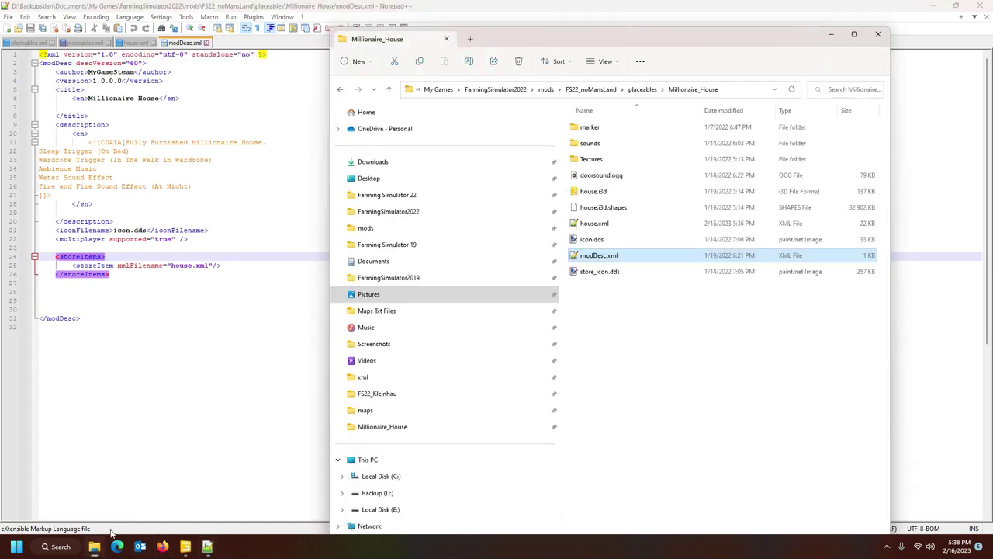
left_click(591, 89)
double_click(599, 208)
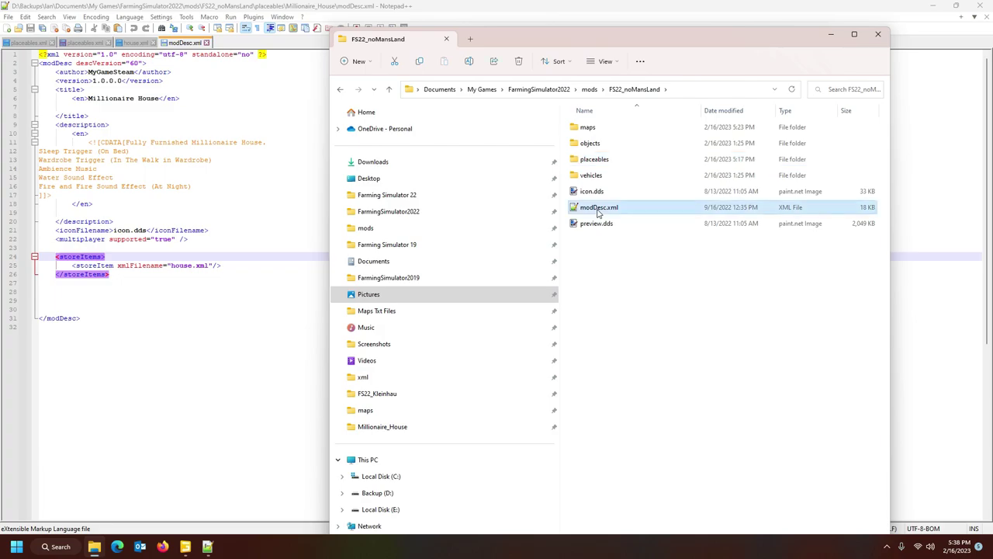
scroll(315, 284, "down", 20)
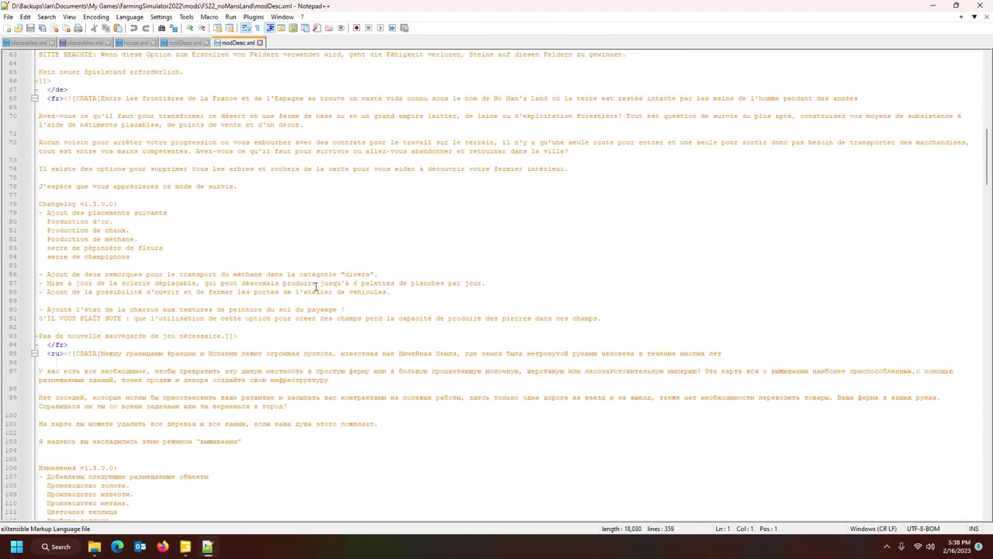
left_click(70, 229)
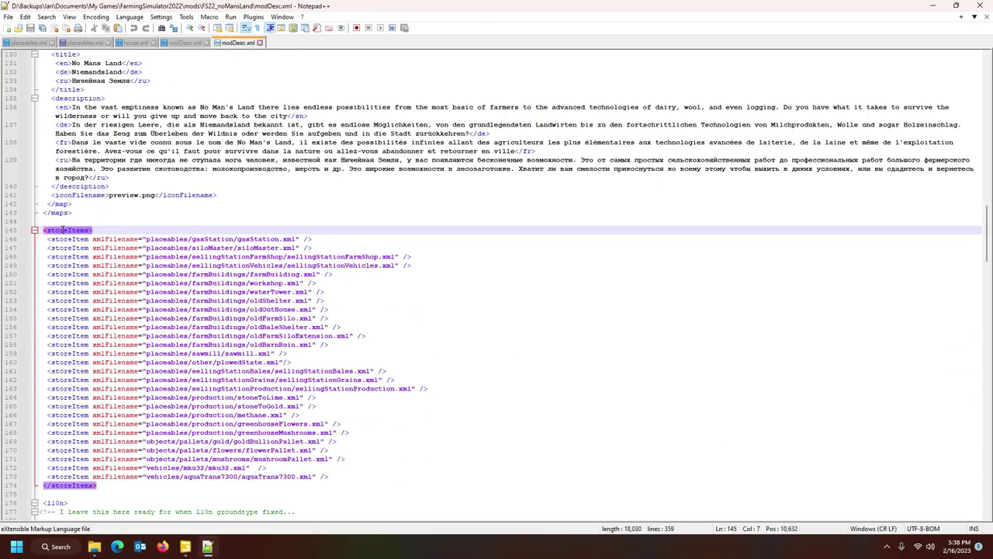
scroll(208, 253, "down", 6)
scroll(193, 229, "up", 2)
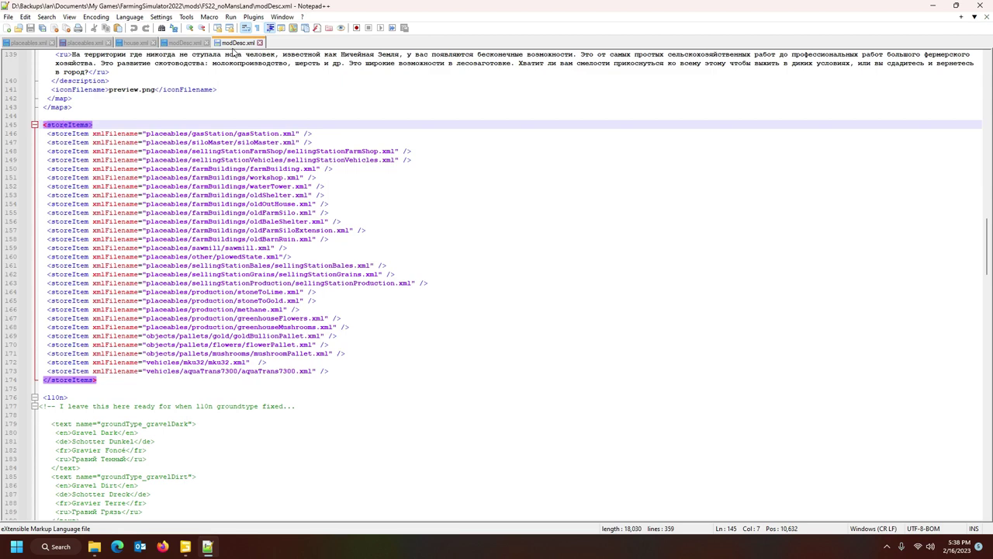
mouse_move(94, 547)
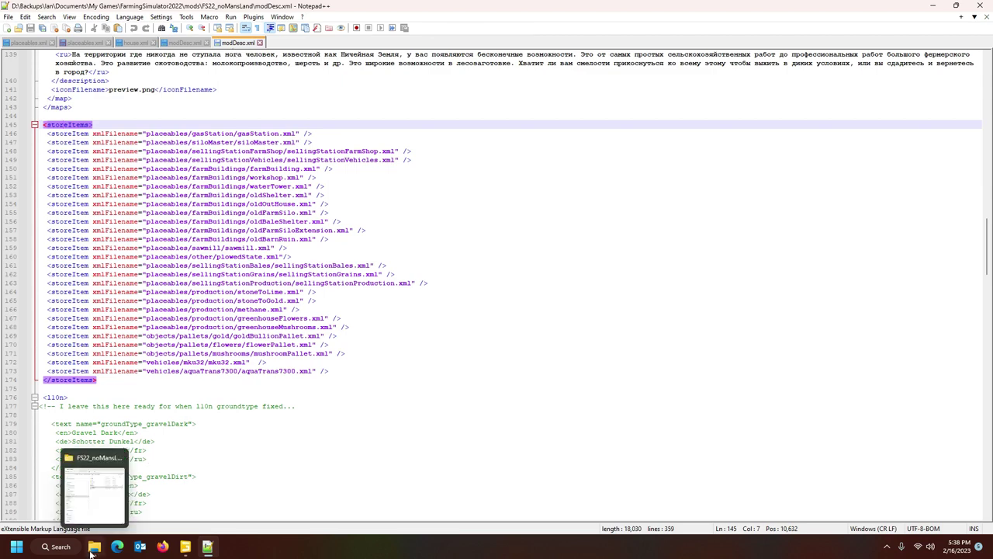
left_click(103, 518)
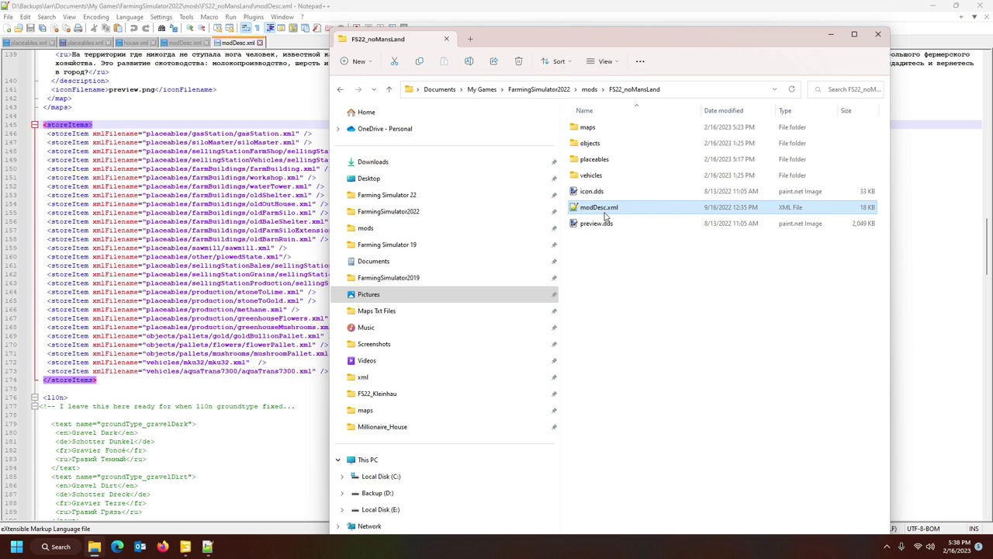
left_click(244, 10)
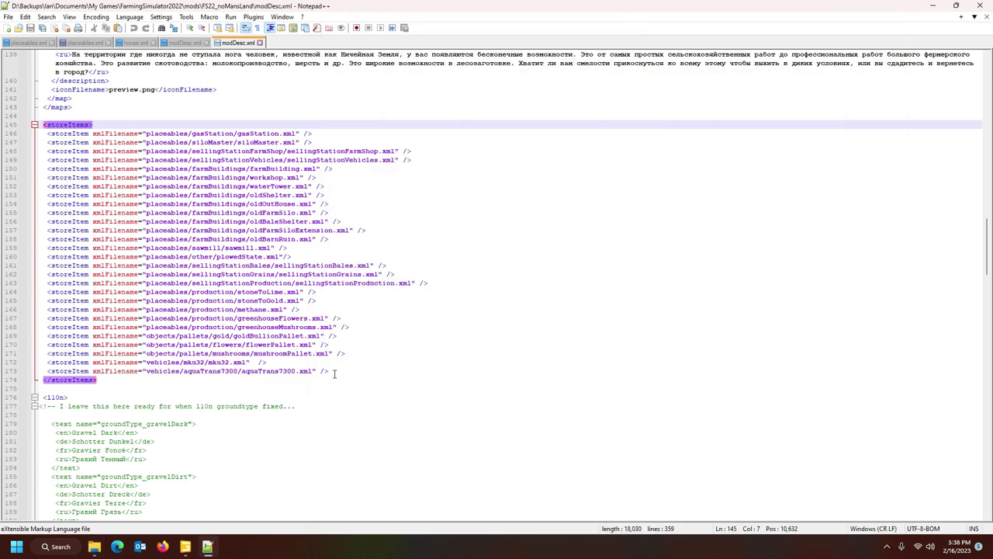
Step: Duplicate the aquaTrans7300 storeItem line twice at the end of the storeItems list in the map's modDesc.xml
left_click(11, 372)
key("ctrl+c")
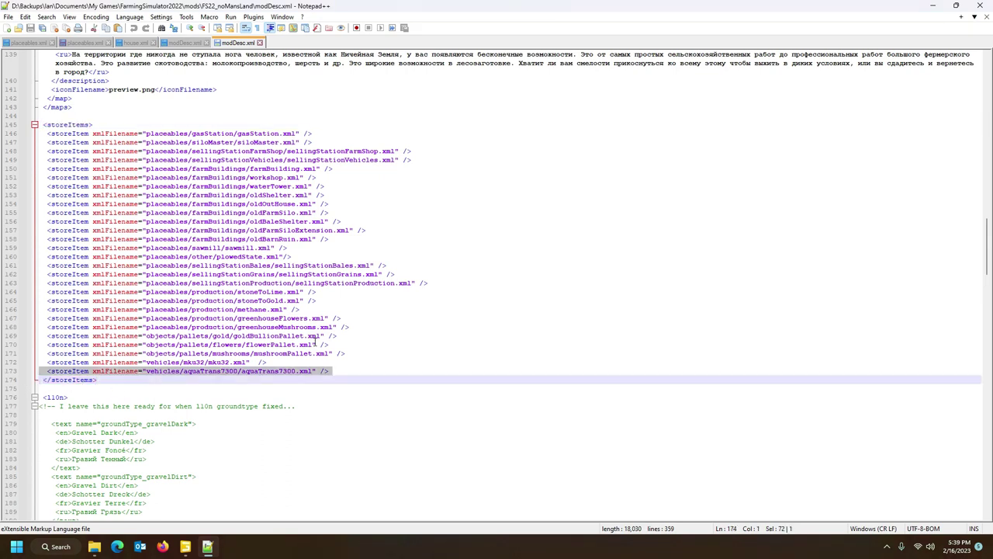
key("Right")
key("ctrl+v")
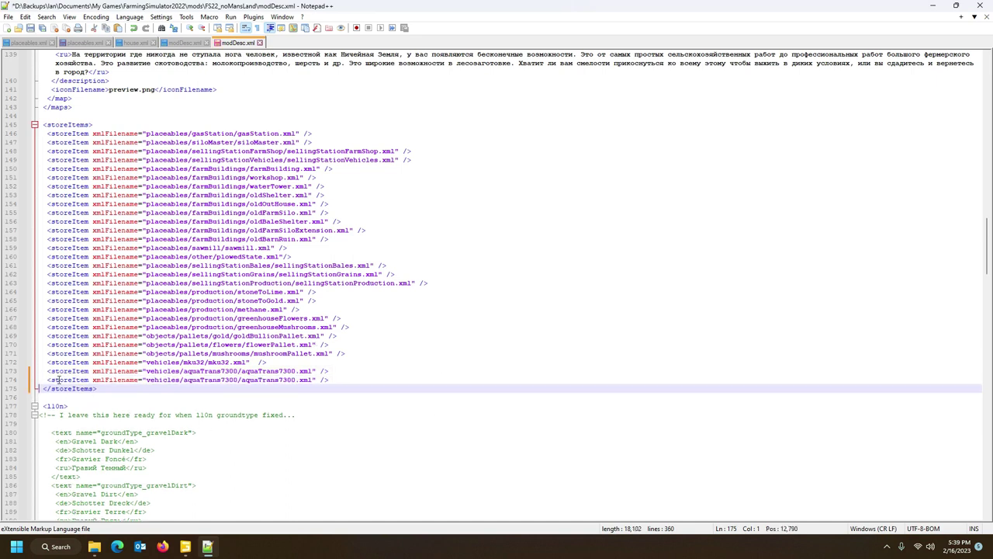
key("ctrl+v")
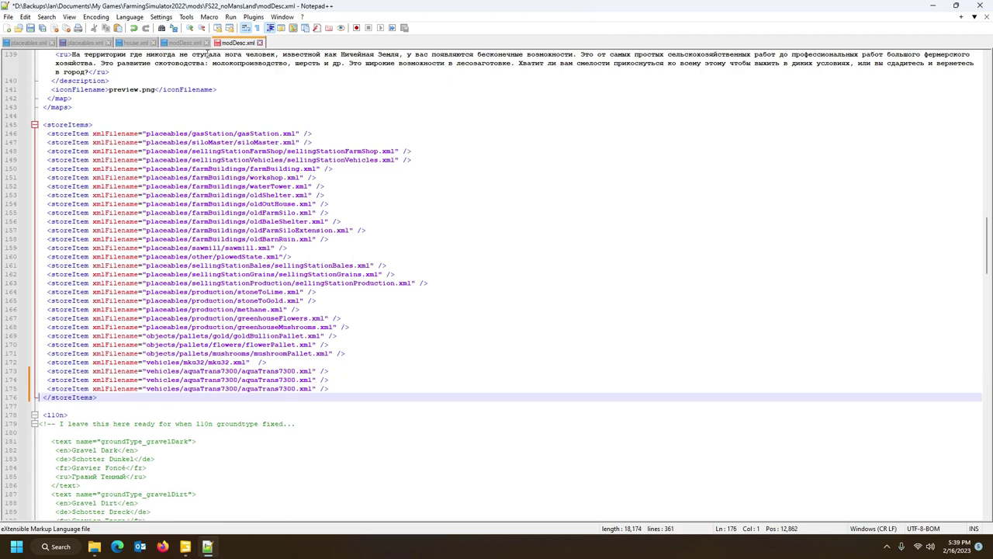
Step: Check the house.xml path in placeables.xml, close the Millionaire_House modDesc.xml and return to the map's modDesc.xml
left_click(79, 44)
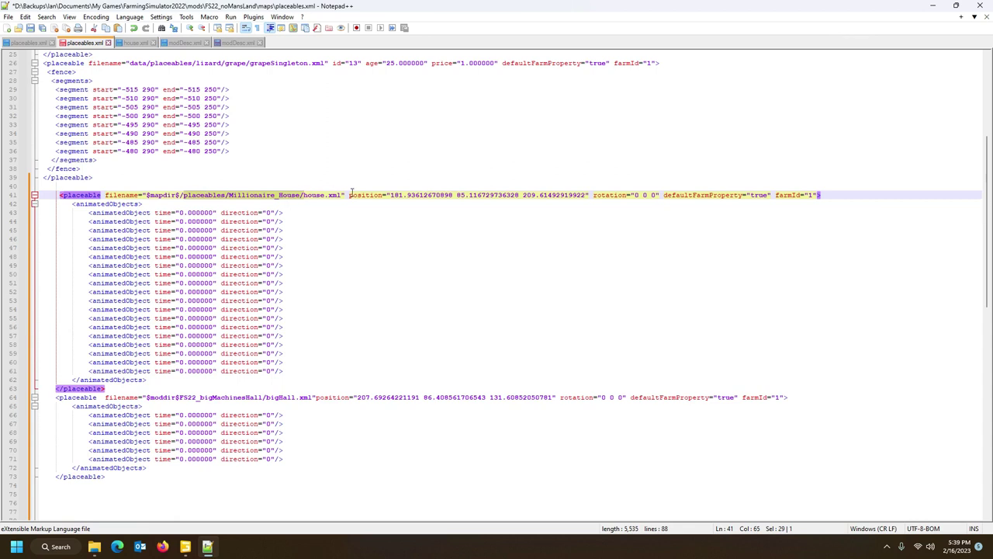
left_click(319, 195)
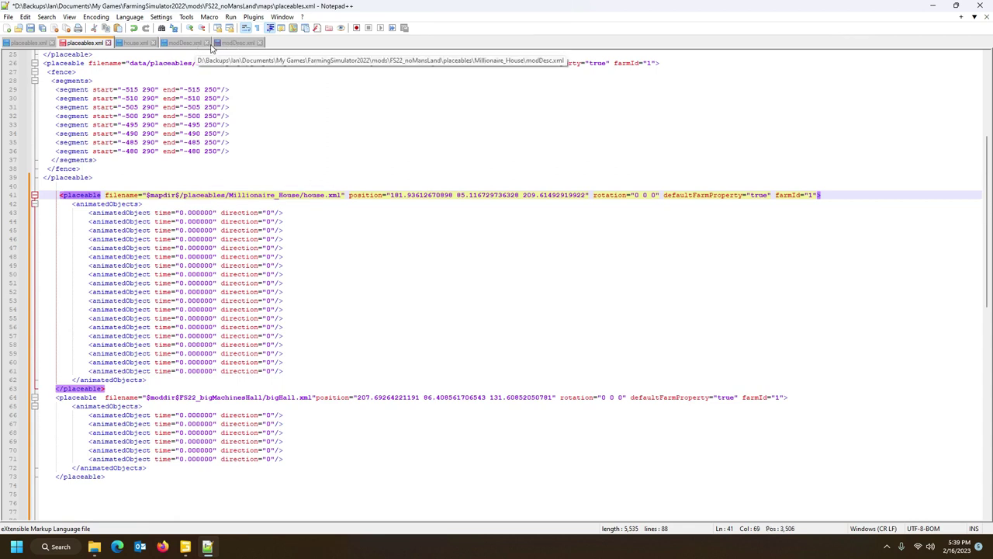
left_click(181, 44)
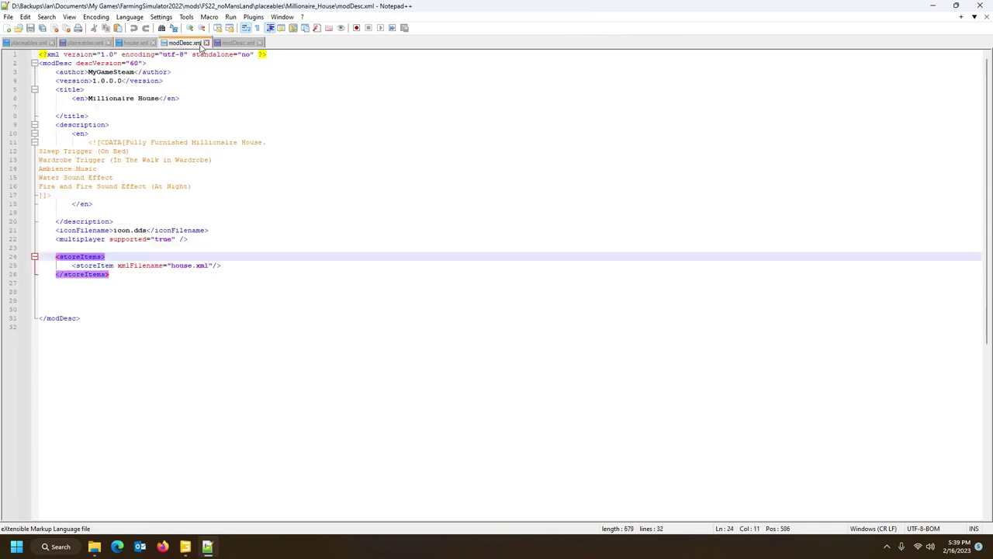
left_click(206, 44)
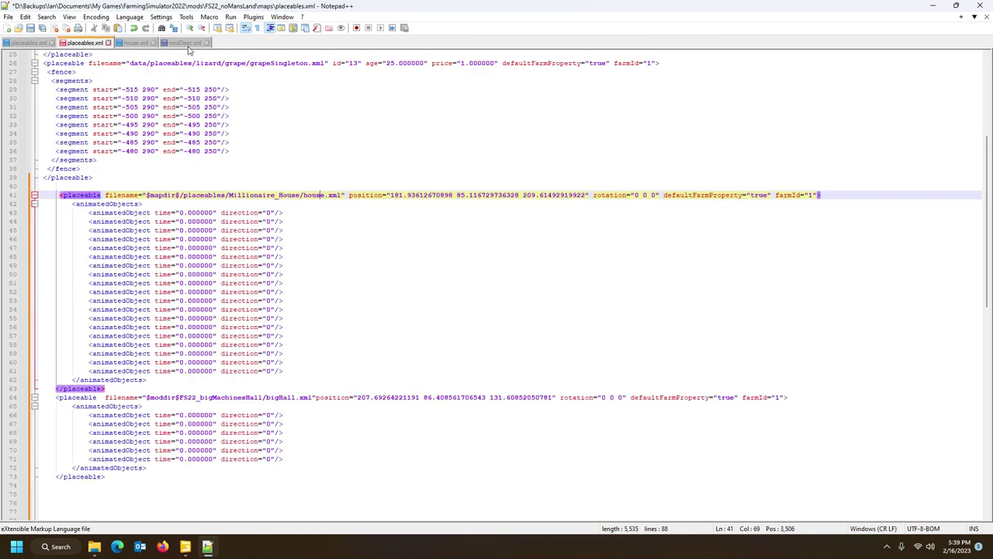
left_click(190, 43)
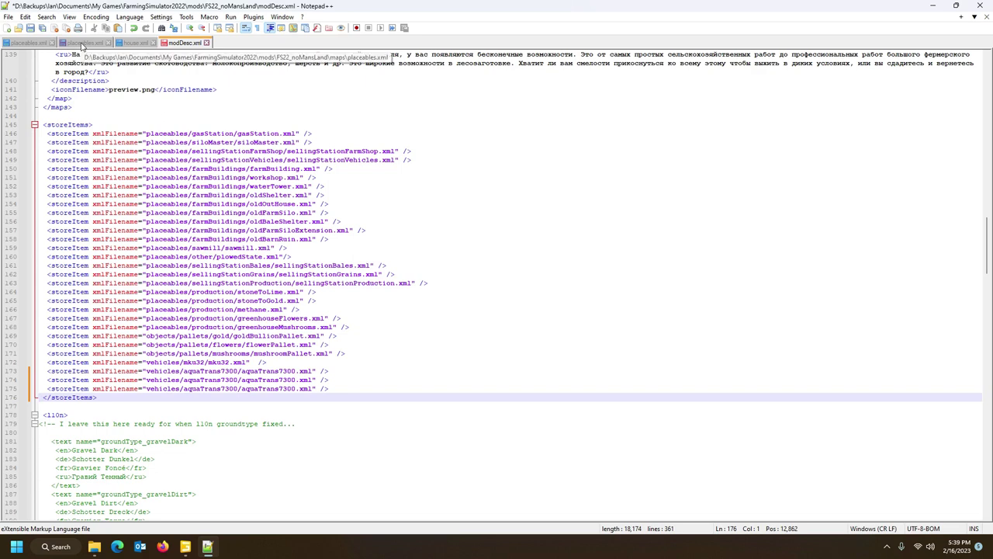
Step: Review the Millionaire_House and bigMachinesHall entries in the savegame1 placeables.xml and close that file
left_click(28, 43)
left_click(277, 303)
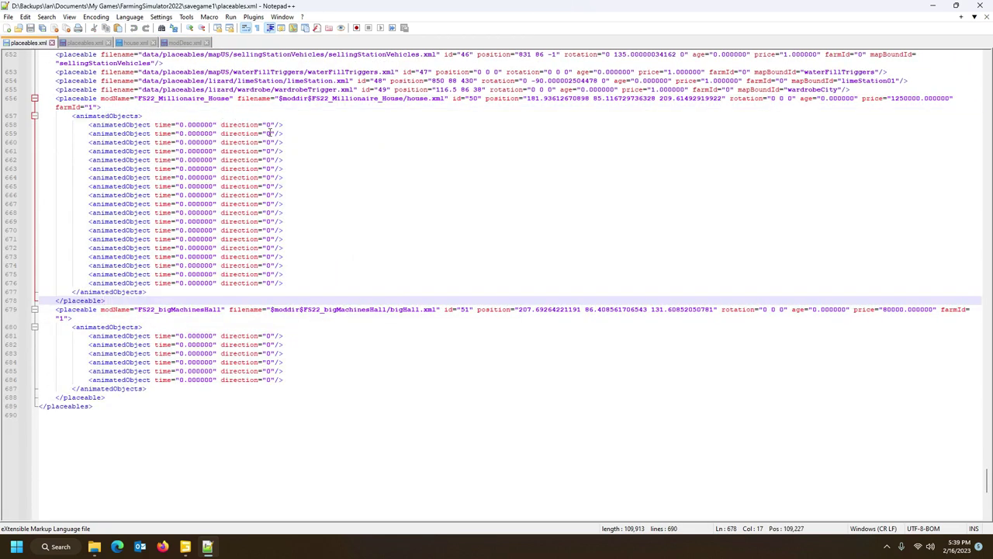
scroll(268, 133, "up", 3)
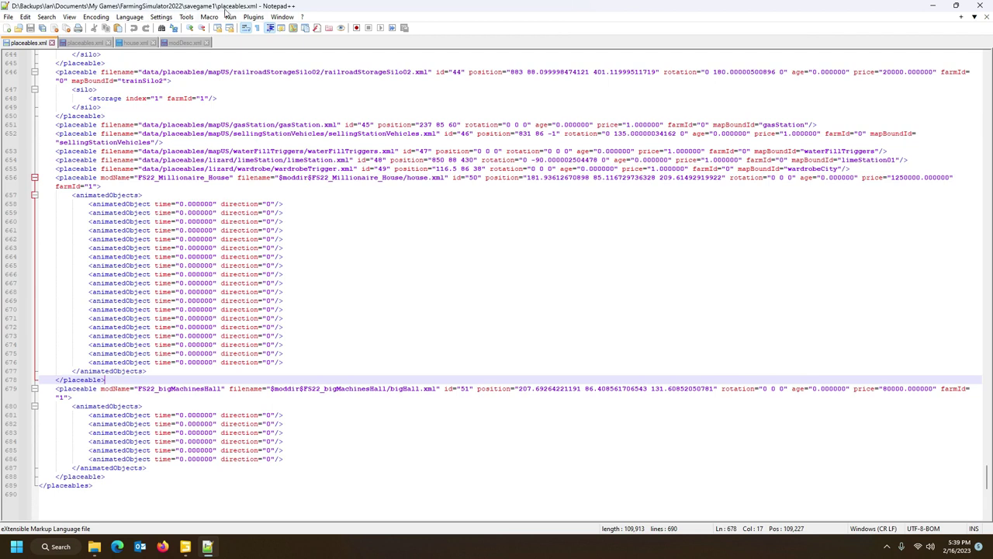
left_click(52, 44)
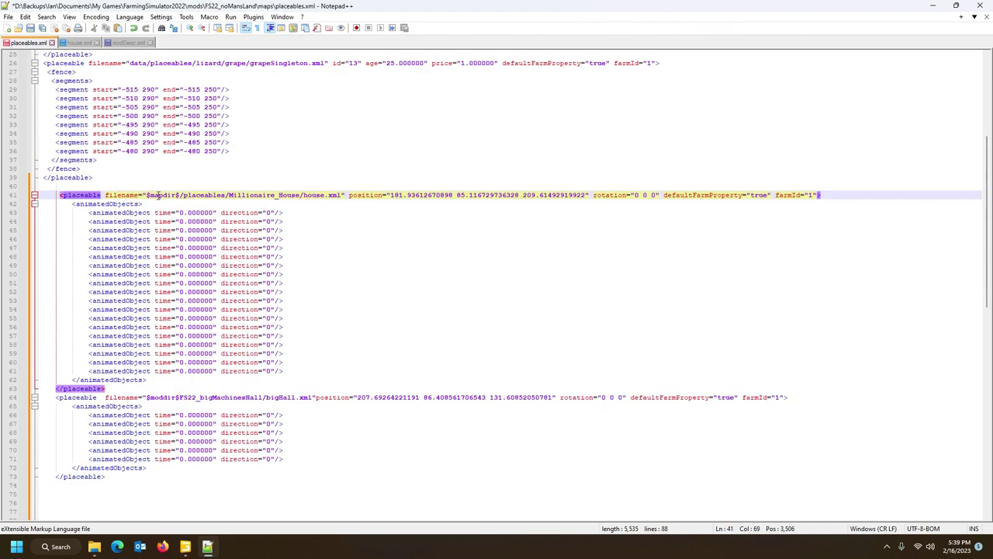
Step: Copy placeables/Millionaire_House/house.xml from the map's placeables.xml over the path in the second aquaTrans7300 storeItem of modDesc.xml
left_click(182, 195)
left_click_drag(181, 194, 341, 197)
key("ctrl+c")
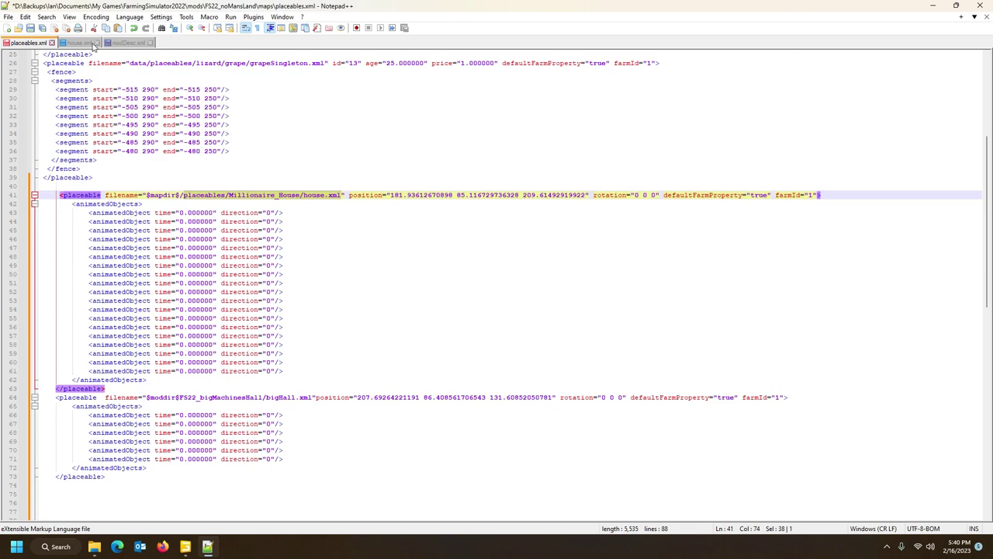
left_click(124, 42)
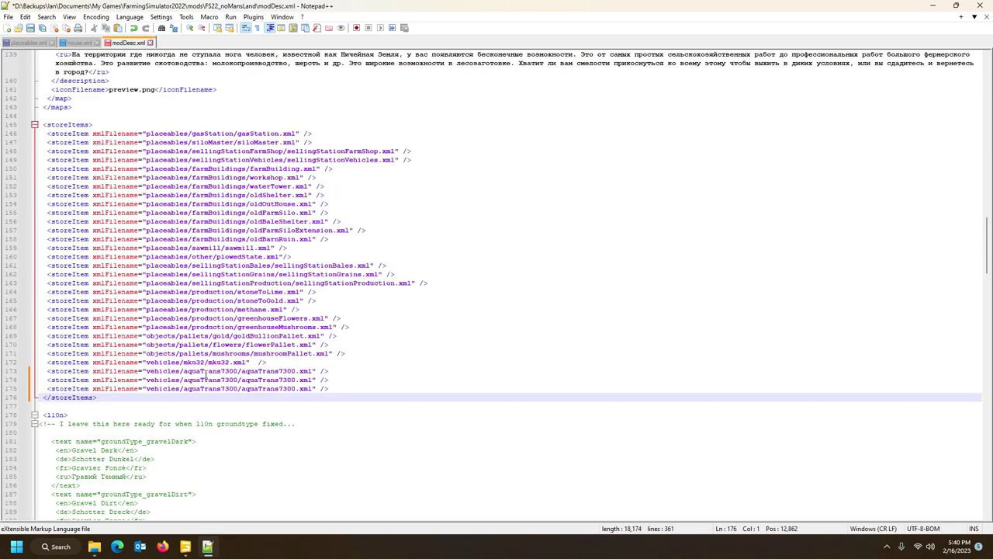
left_click_drag(145, 381, 308, 380)
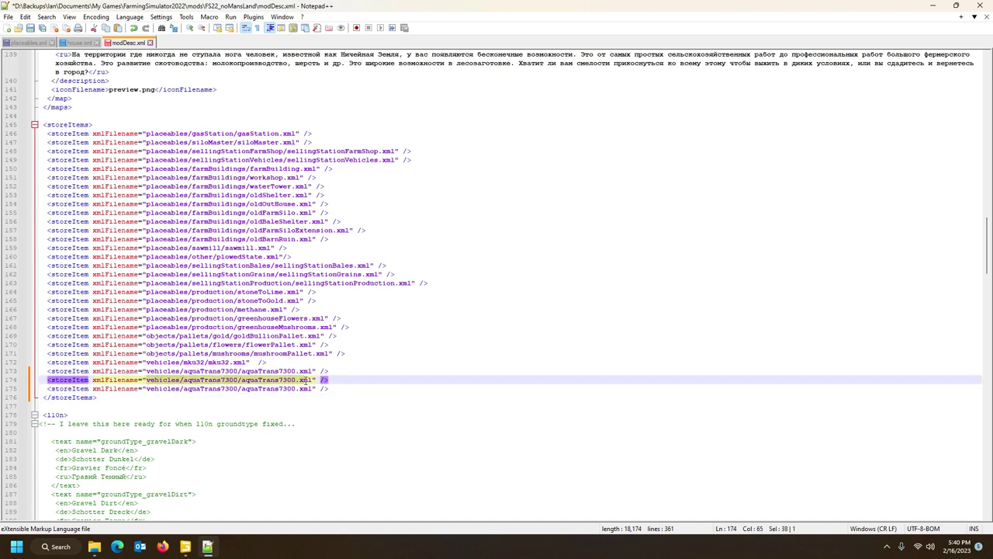
key("ctrl+v")
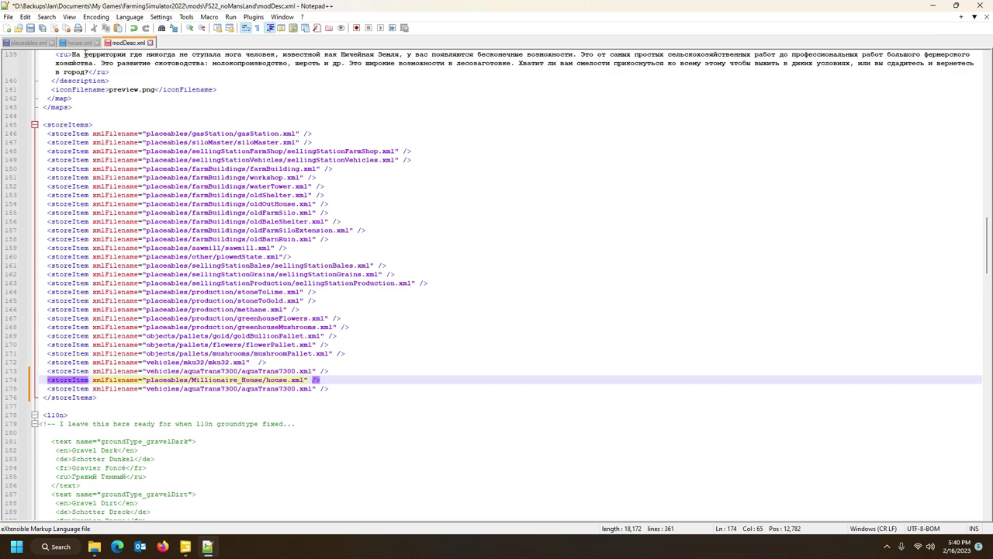
Step: Examine the storeData section at the start of house.xml, especially the canBeSold and showInStore settings, and return to modDesc.xml
left_click(78, 42)
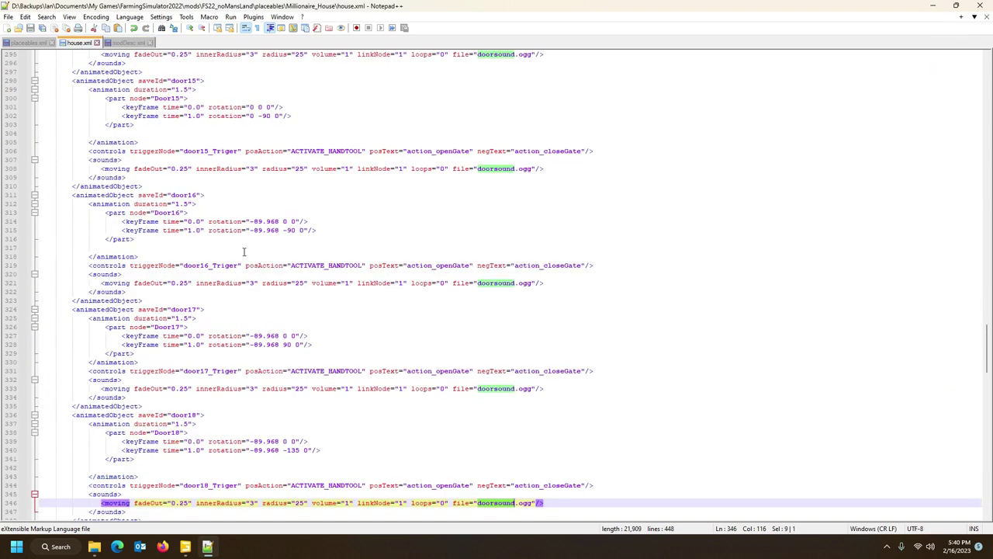
left_click_drag(986, 350, 986, 74)
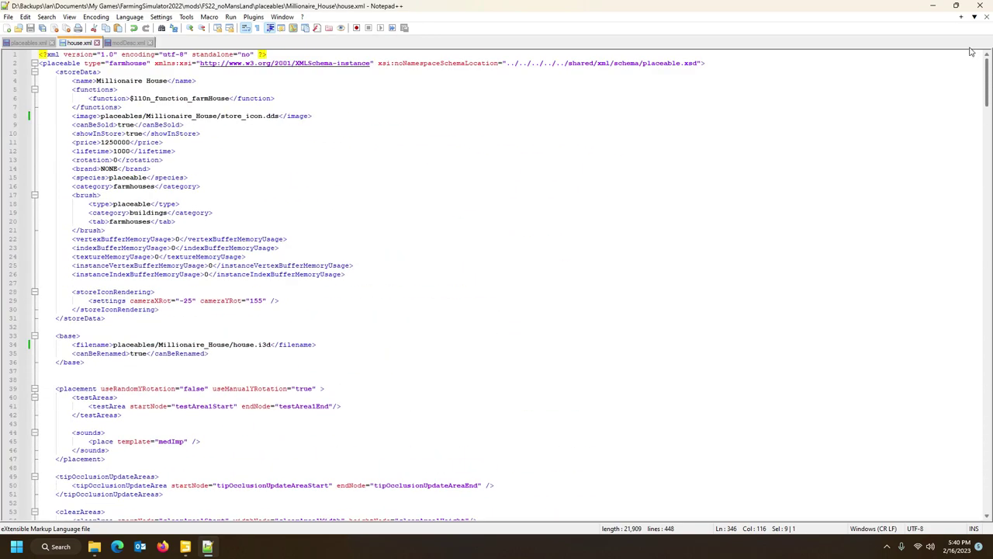
left_click(70, 72)
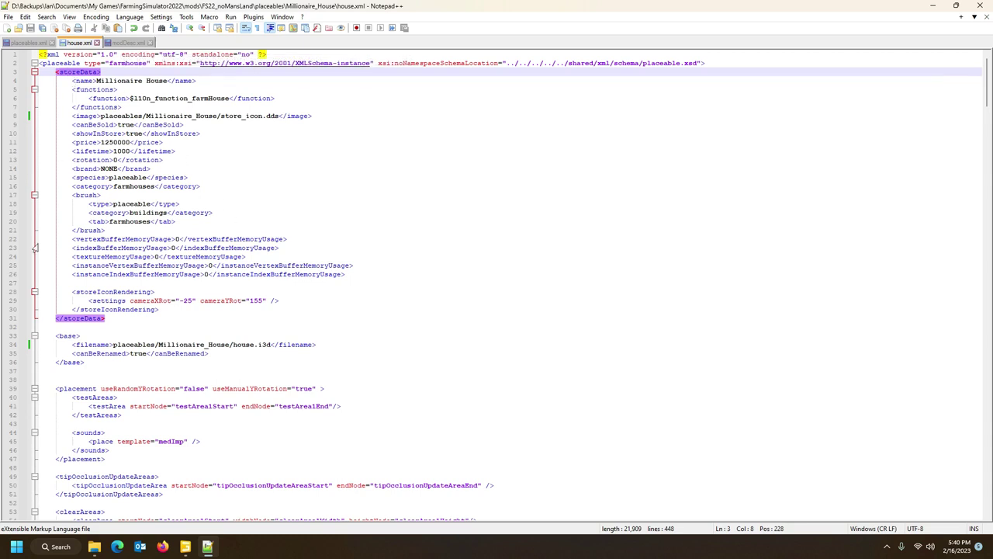
left_click(99, 124)
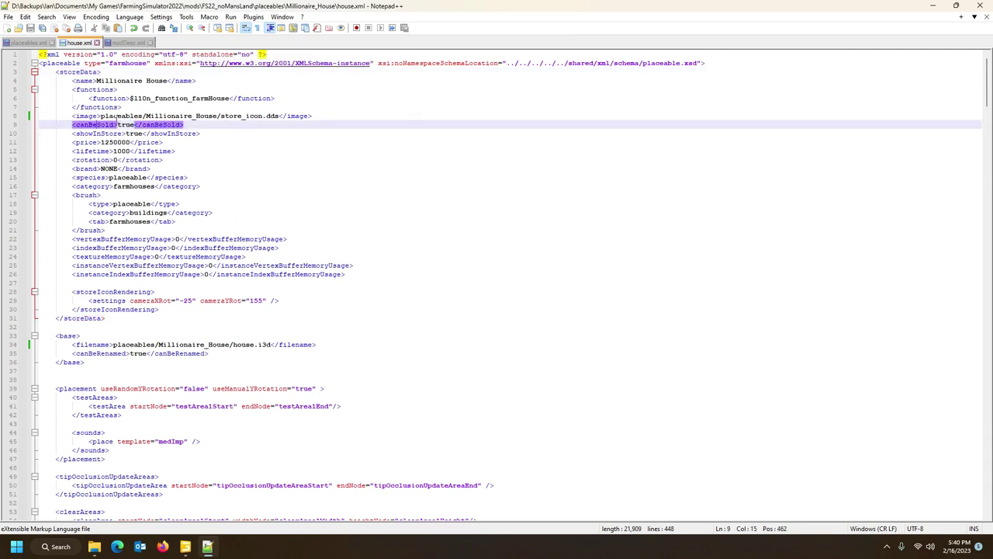
left_click(132, 133)
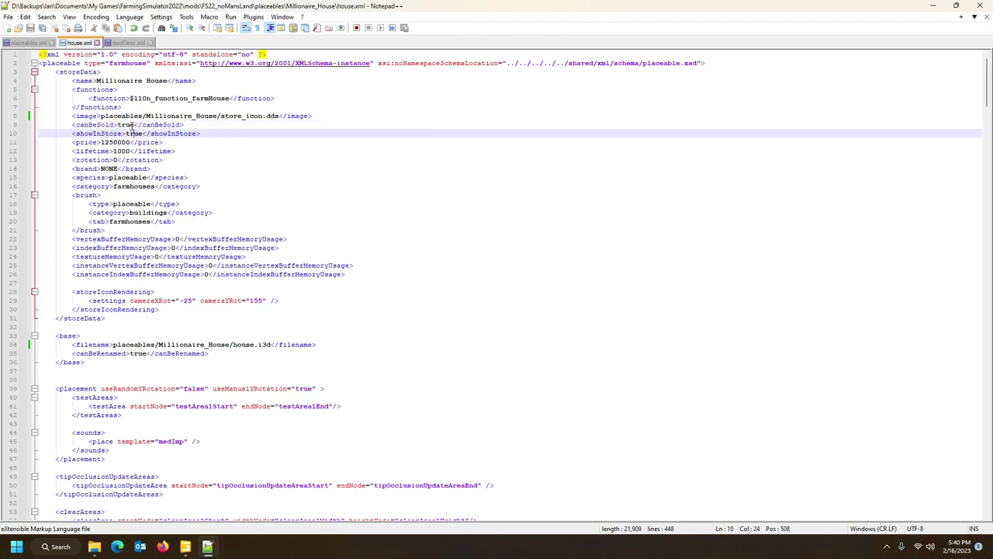
left_click(91, 124)
left_click(93, 134)
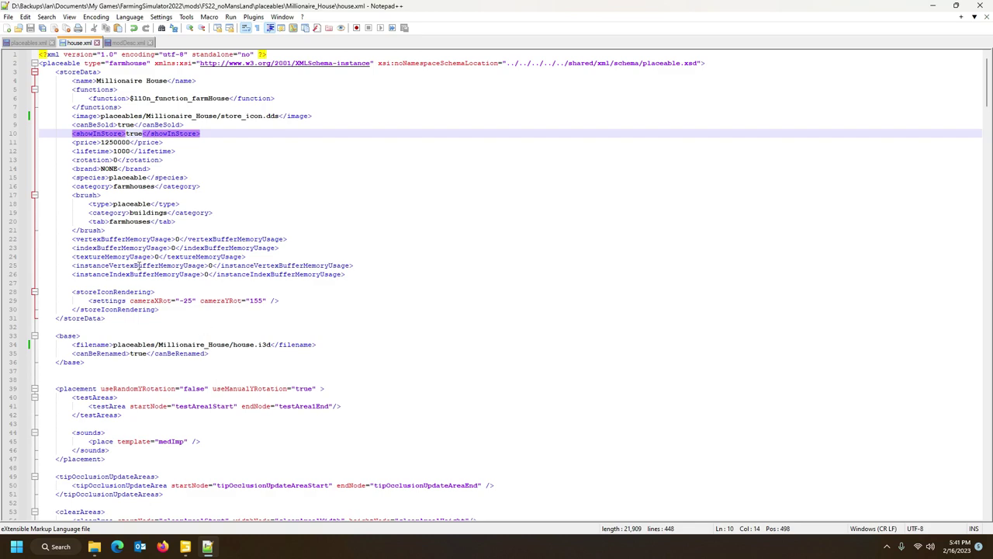
left_click(128, 44)
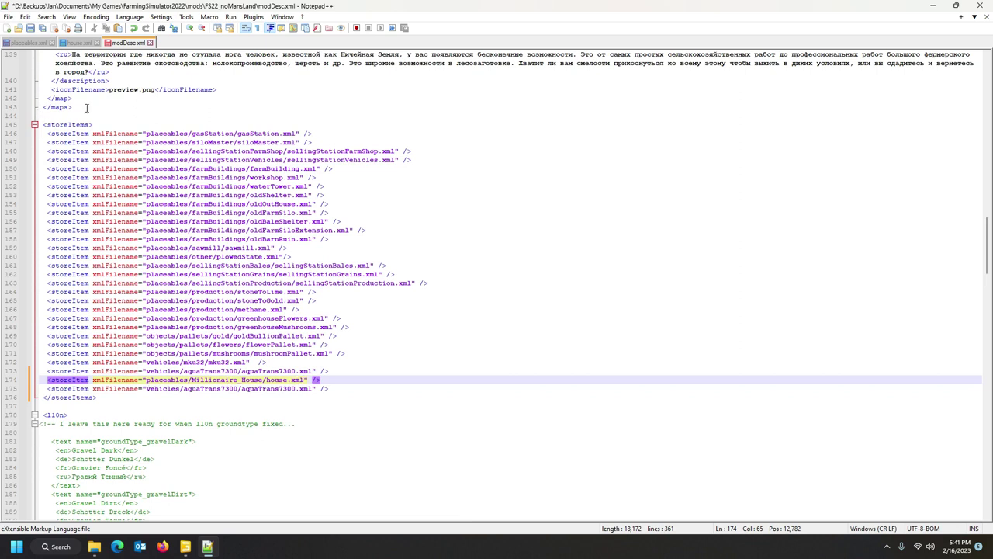
Step: Replace $moddir$FS22_bigMachinesHall with $mapdir$/ in the bigHall.xml filename of the map's placeables.xml
left_click(25, 44)
scroll(265, 349, "down", 4)
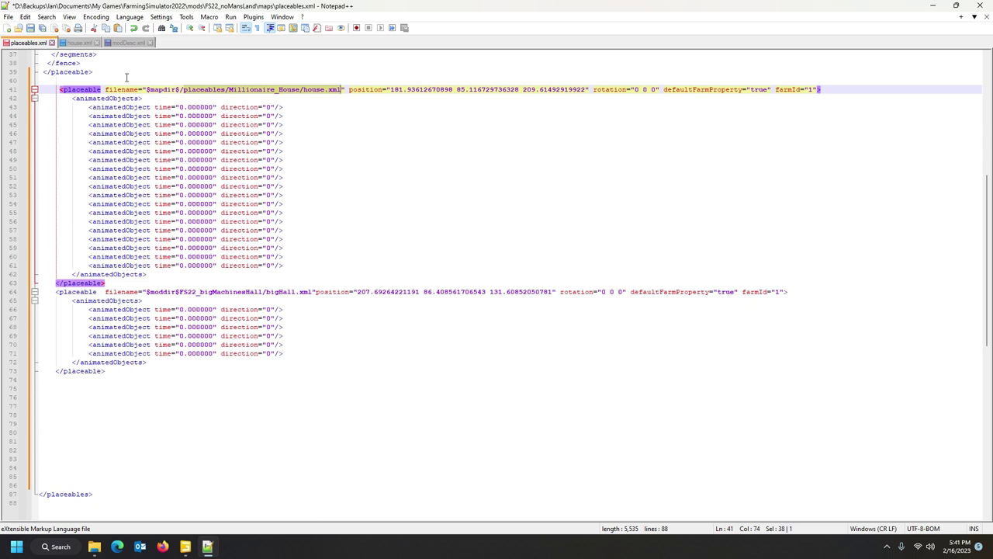
left_click_drag(146, 90, 183, 90)
key("ctrl+c")
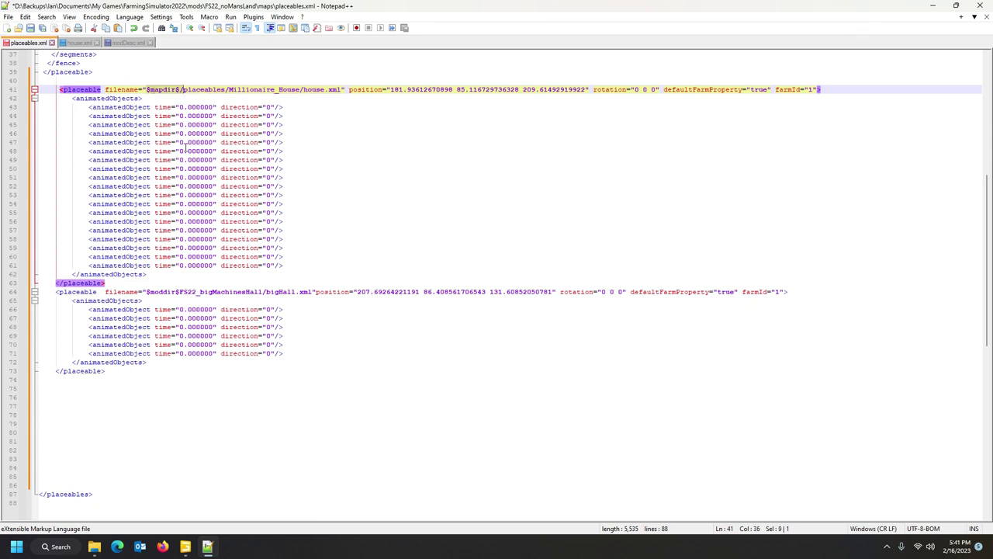
left_click_drag(146, 291, 264, 291)
key("ctrl+v")
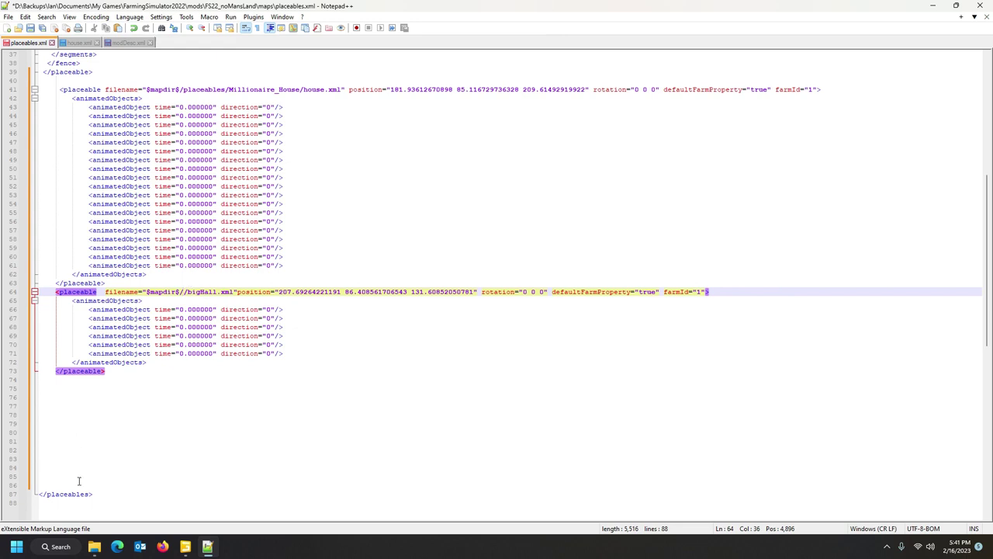
Step: Switch to File Explorer, open the map's placeables/bigMachinesHall folder and copy the placeables\bigMachinesHall part of its path
left_click(94, 546)
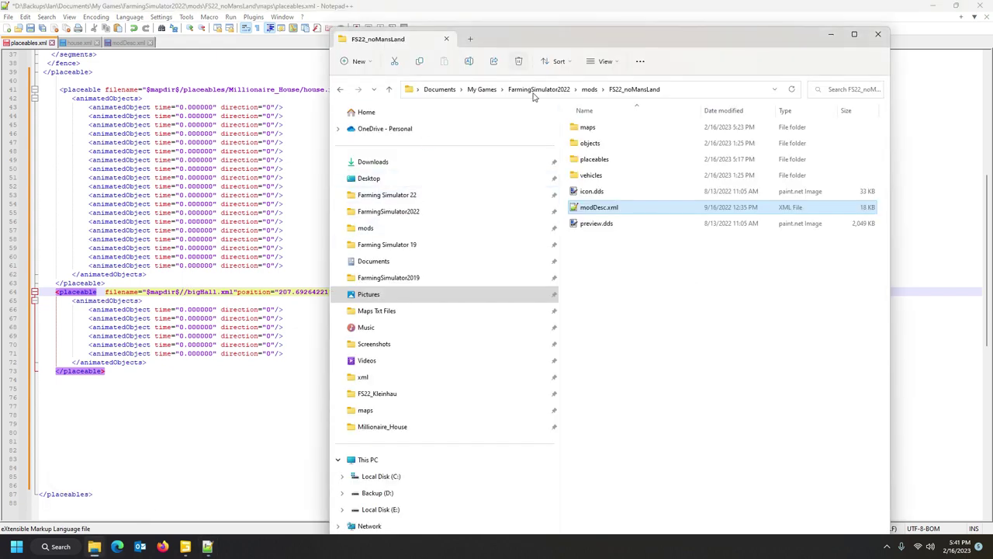
left_click(602, 160)
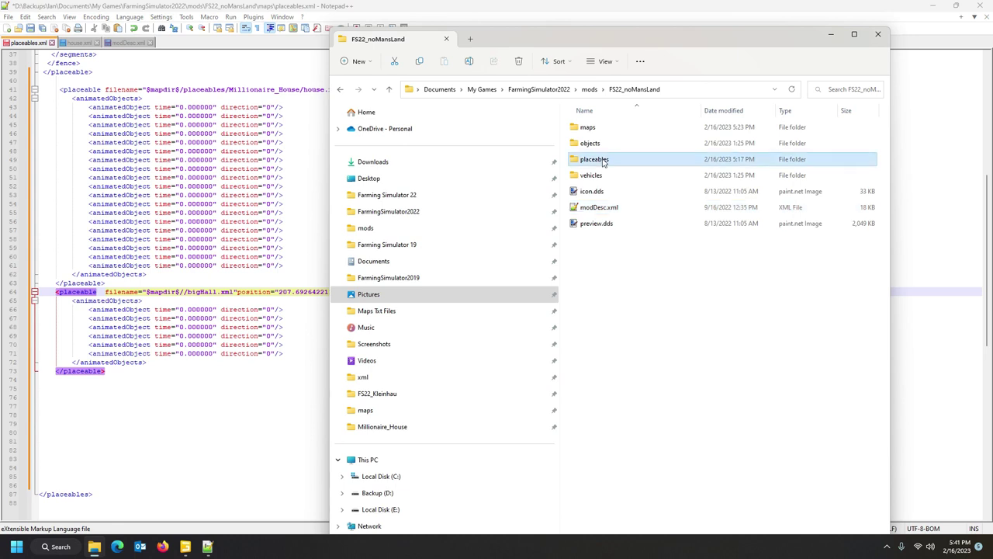
double_click(602, 160)
double_click(605, 128)
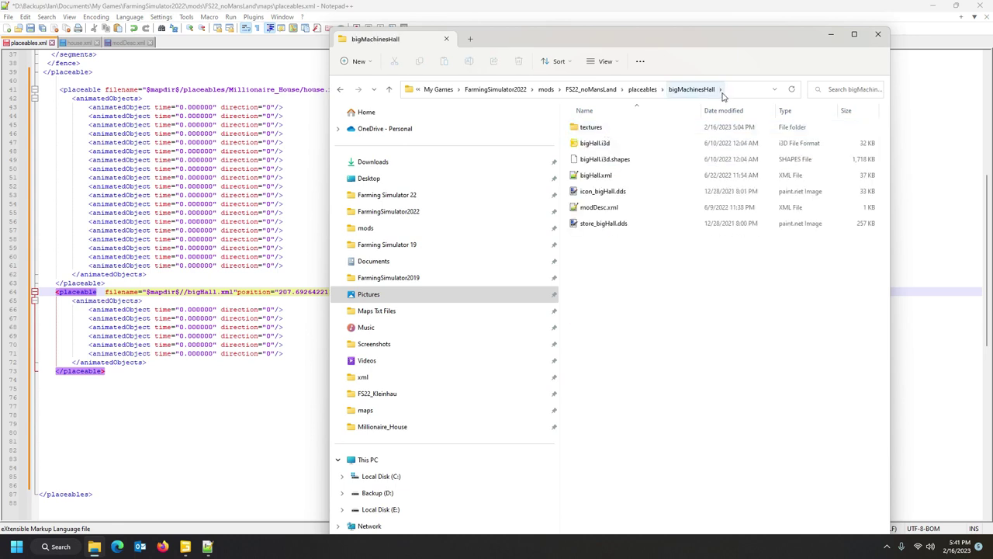
left_click(608, 145)
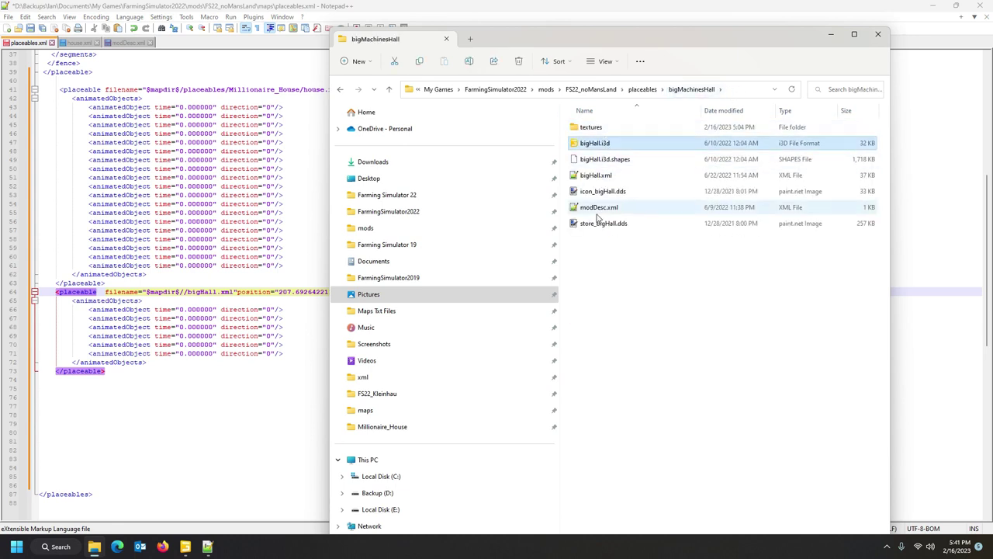
left_click(596, 176)
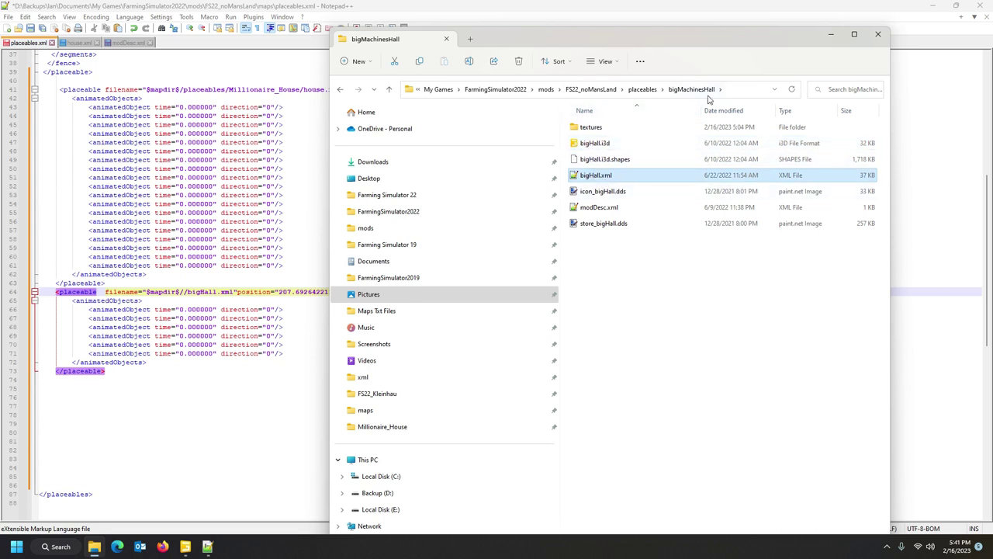
left_click(736, 94)
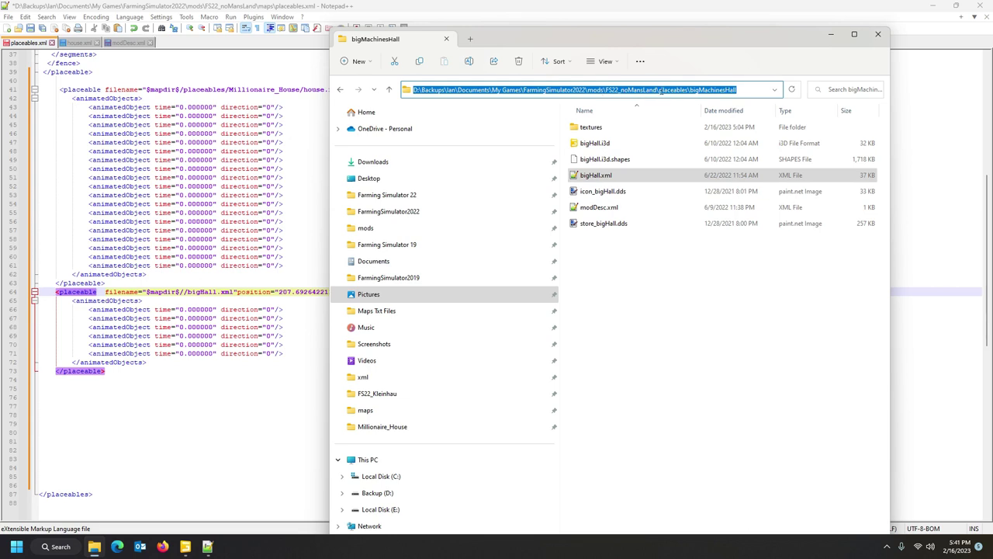
left_click(737, 90)
key("ctrl+shift+Left")
key("ctrl+shift+Left")
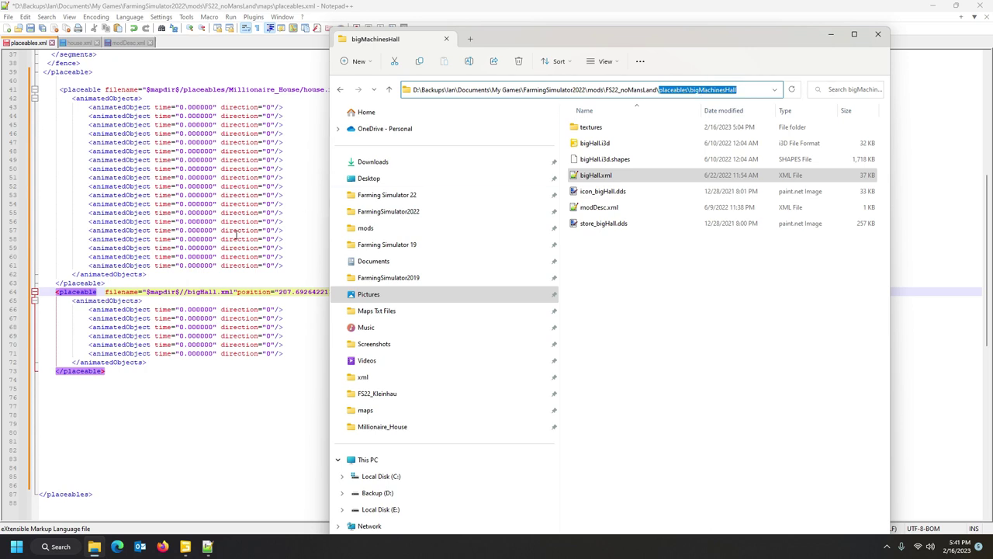
Step: Insert placeables/bigMachinesHall into the bigHall.xml filename in placeables.xml, using a forward slash between the folder names
left_click(184, 291)
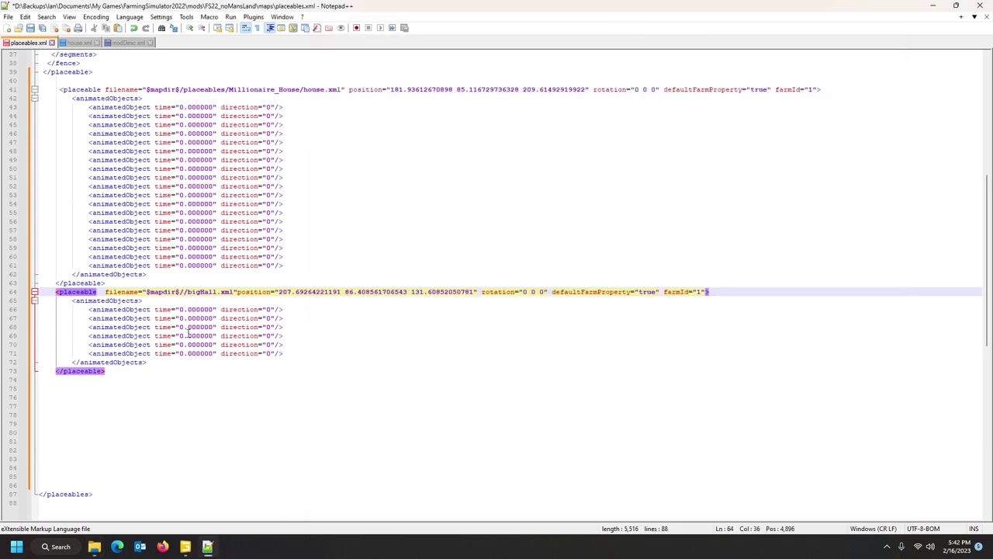
type("placeables/bigMachinesHall")
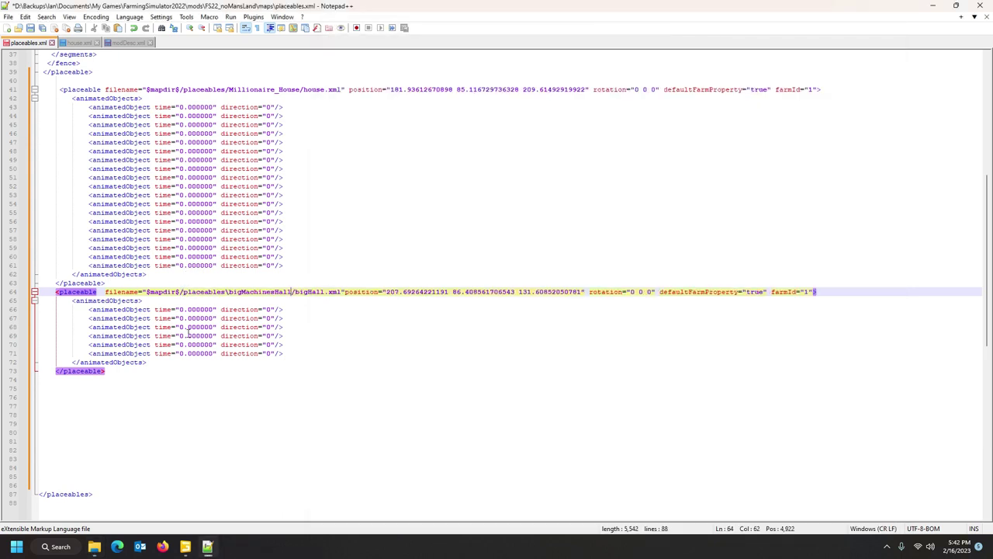
double_click(226, 292)
type("/")
Step: Open bigHall.xml from the map's bigMachinesHall folder in Notepad++
mouse_move(186, 550)
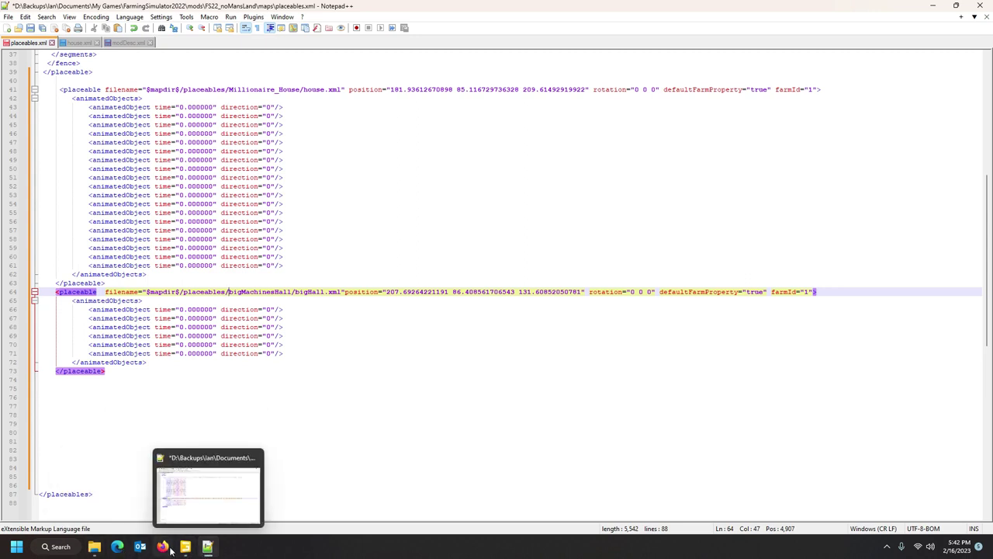
left_click(94, 547)
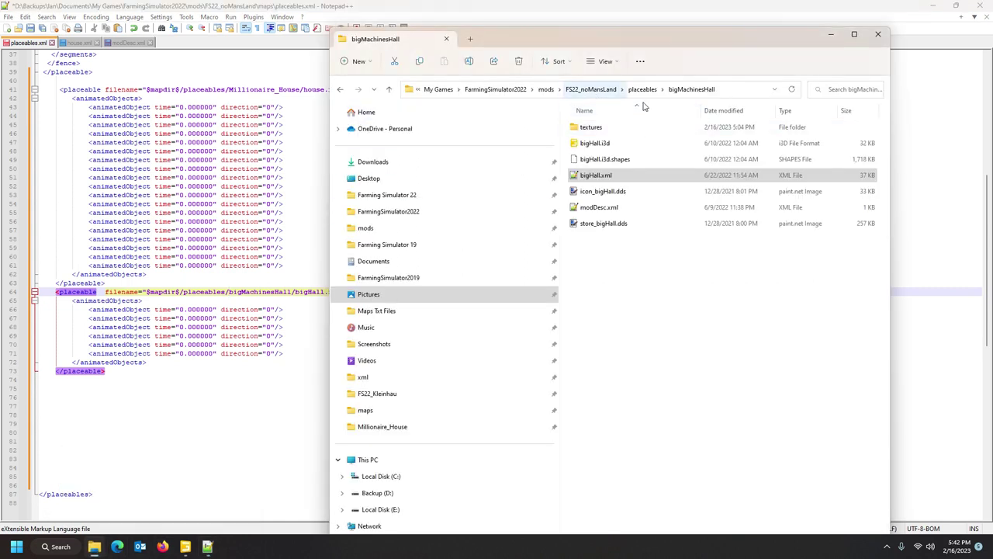
left_click(611, 176)
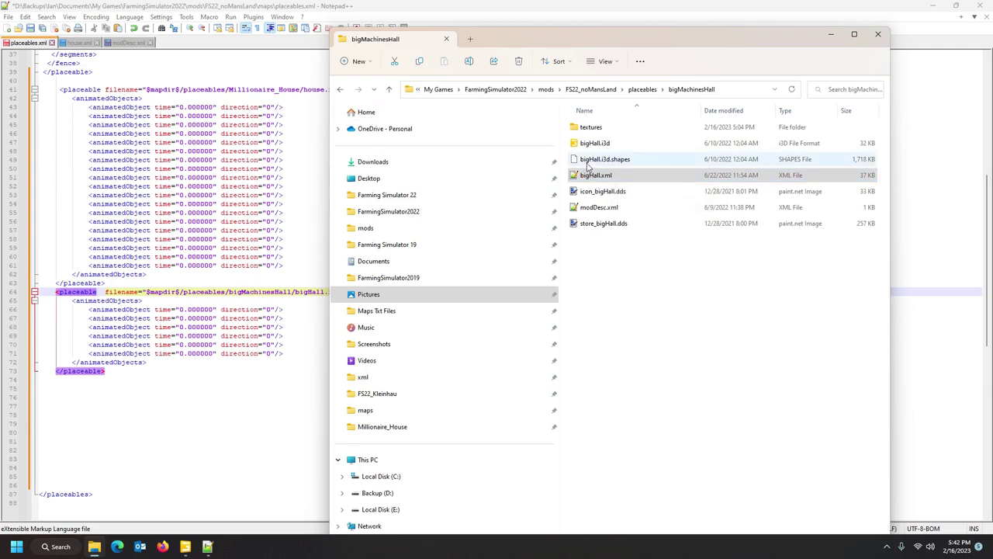
double_click(596, 181)
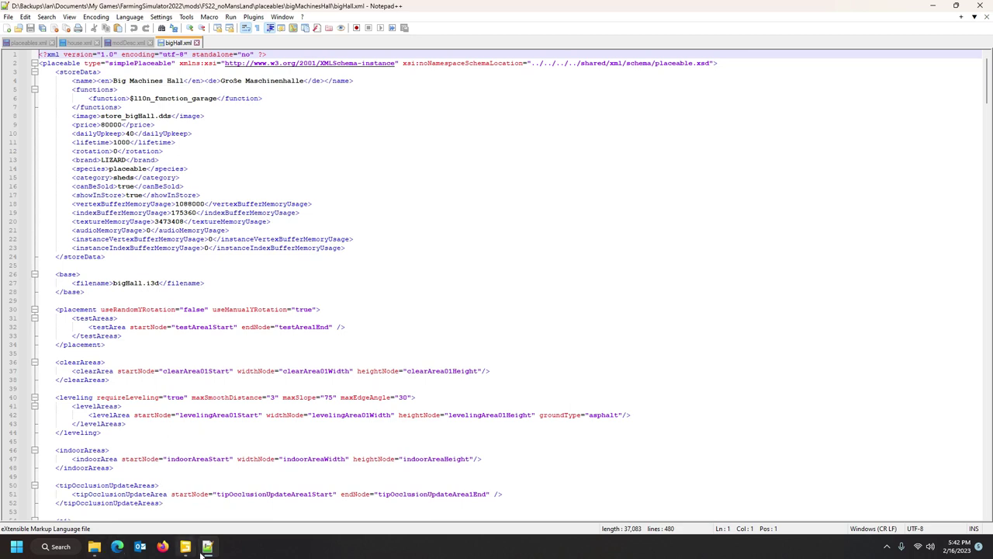
Step: Copy the placeables/bigMachinesHall/ part of the bigHall.xml filename in placeables.xml
mouse_move(208, 554)
left_click(27, 42)
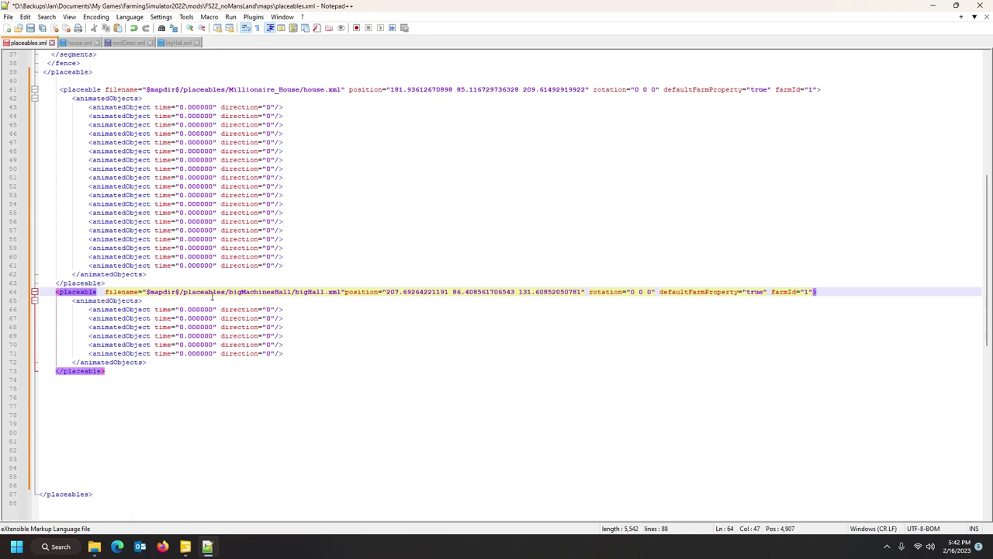
left_click_drag(182, 292, 290, 298)
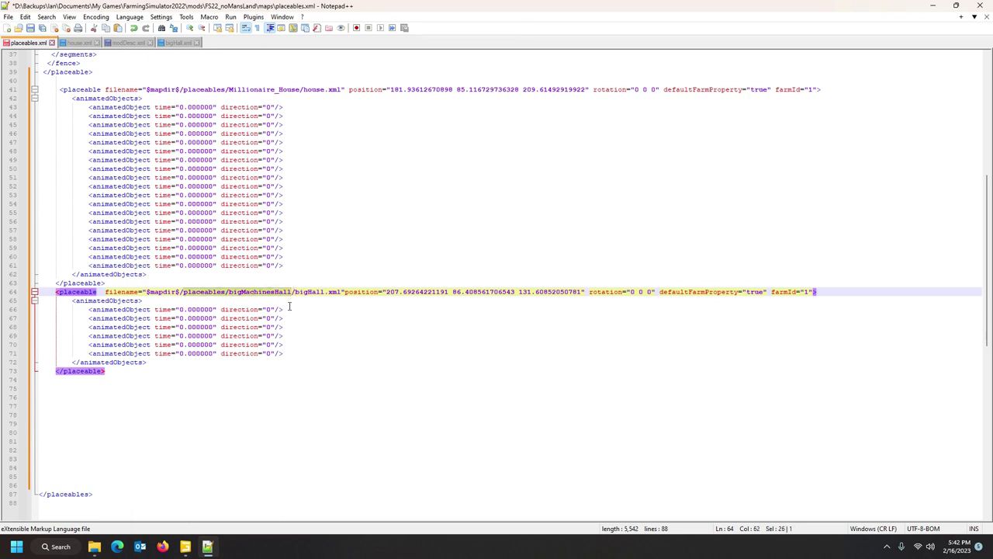
left_click(183, 293)
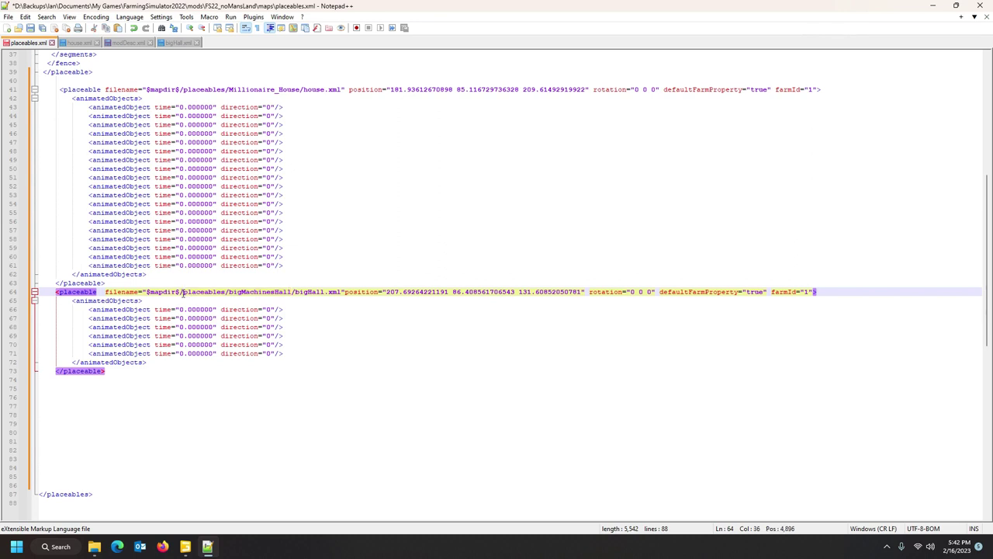
left_click_drag(183, 292, 295, 293)
key("ctrl+c")
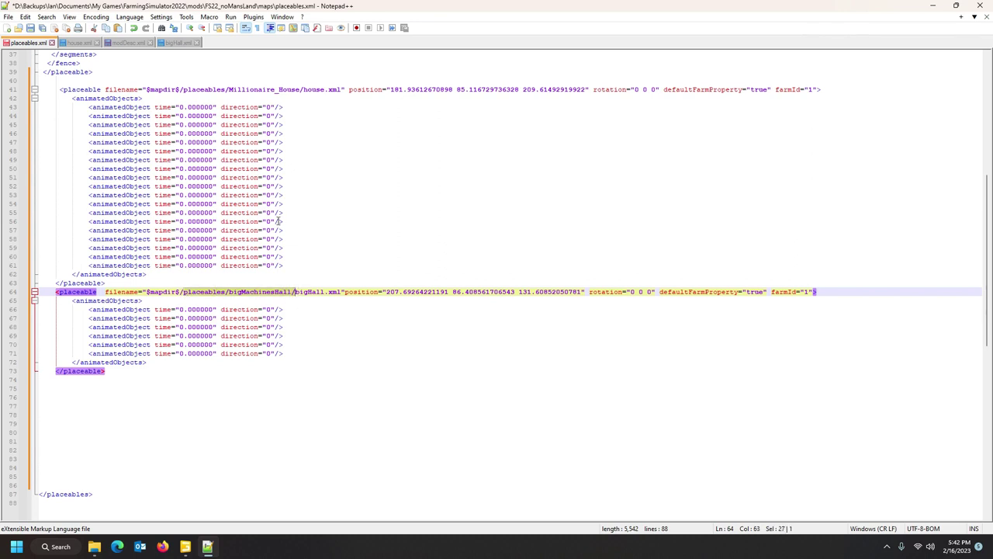
Step: Insert placeables/bigMachinesHall/ before store_bigHall.dds in the image path and before bigHall.i3d in the base filename of bigHall.xml
left_click(178, 44)
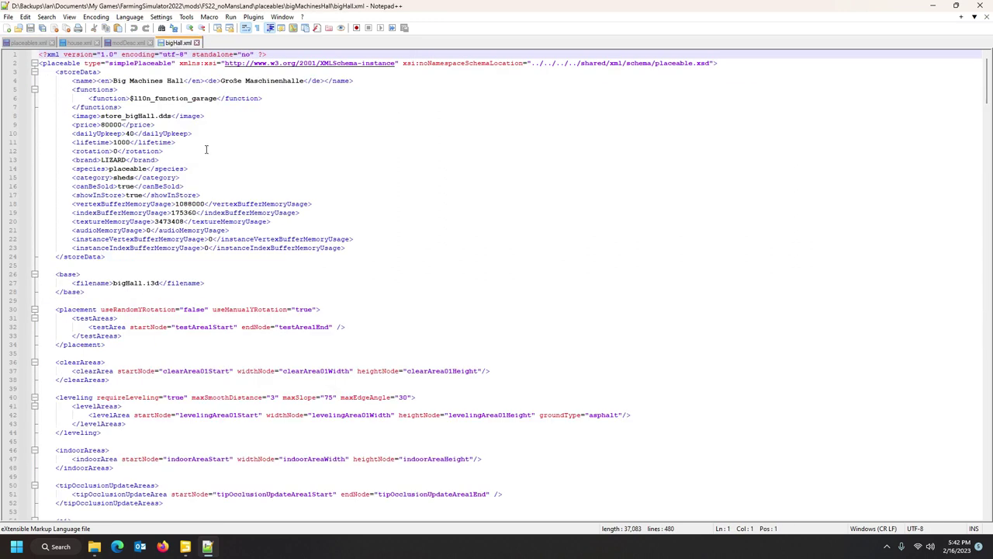
left_click(100, 116)
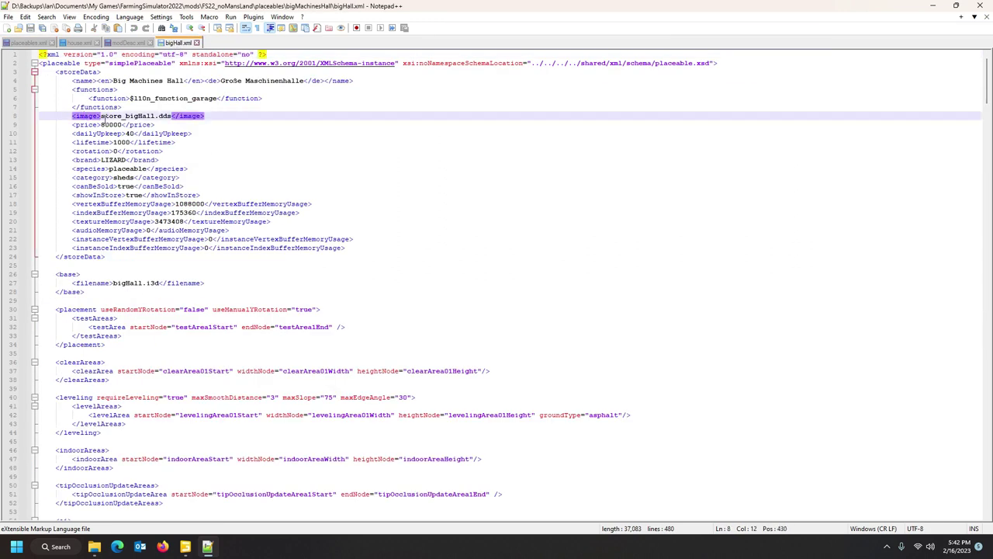
left_click(101, 116)
key("ctrl+v")
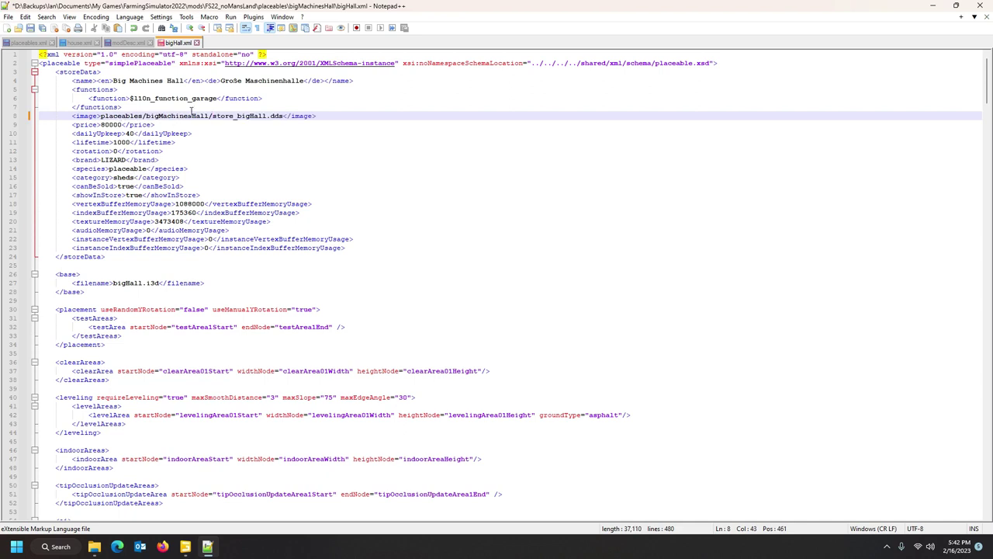
scroll(194, 179, "down", 2)
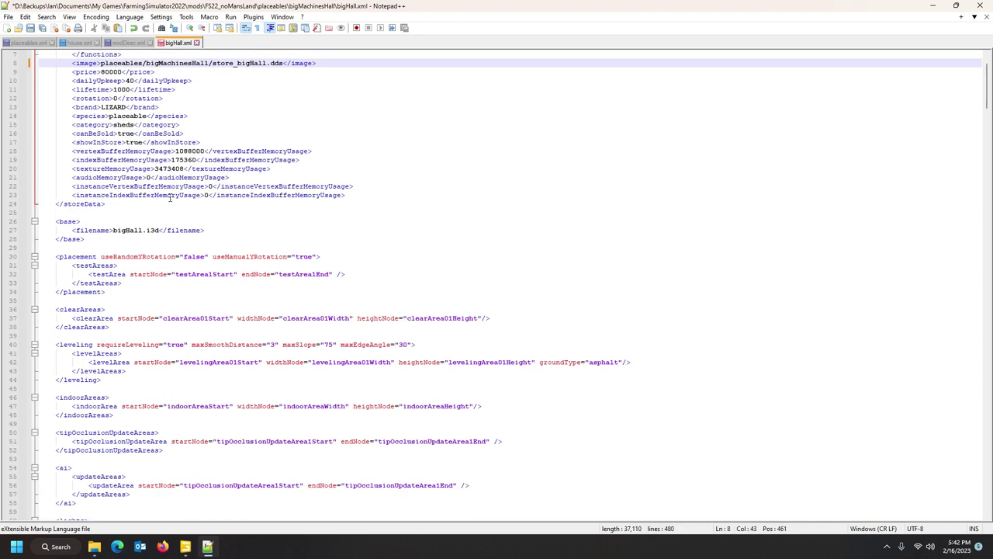
left_click(112, 230)
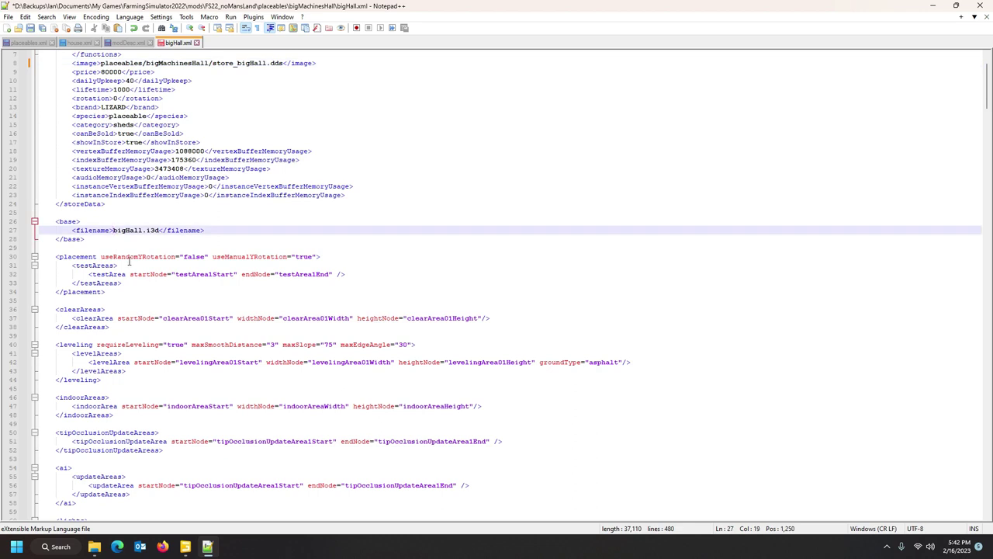
key("ctrl+v")
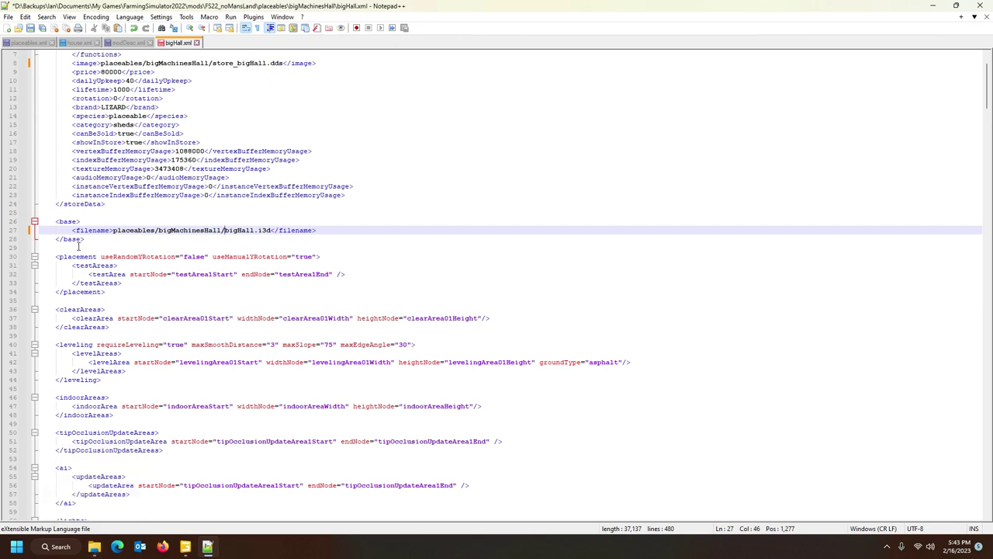
Step: Switch to File Explorer and open farmBarn02.xml from the Farming Simulator 22 folder data/placeables/mapUS/farmBuildings/farmBarn, keeping the bigMachinesHall folder open
left_click(93, 546)
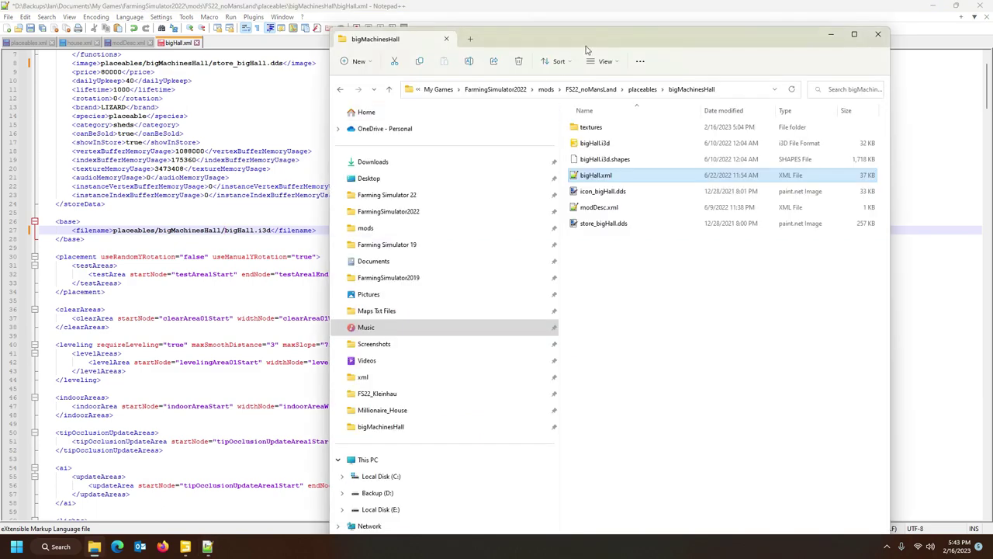
left_click(471, 39)
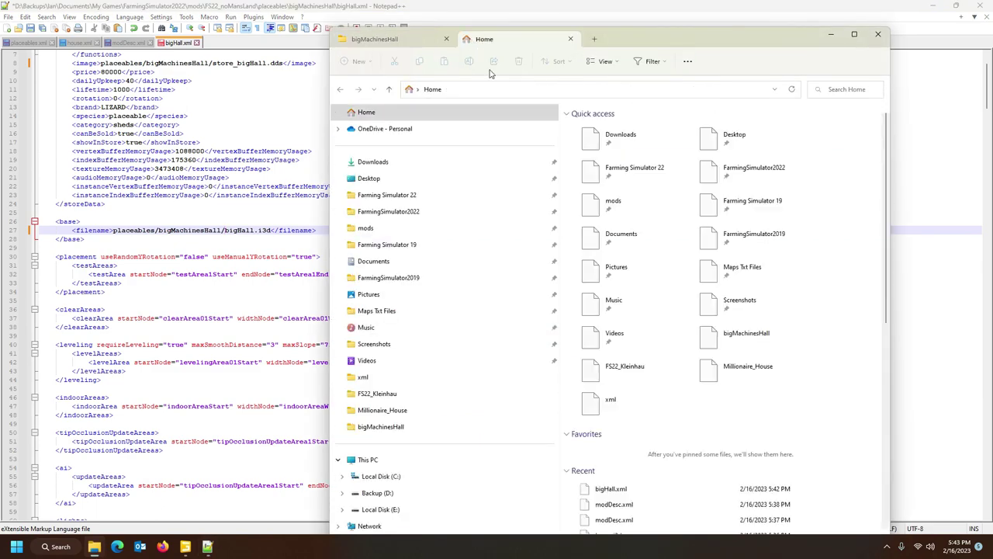
left_click(399, 197)
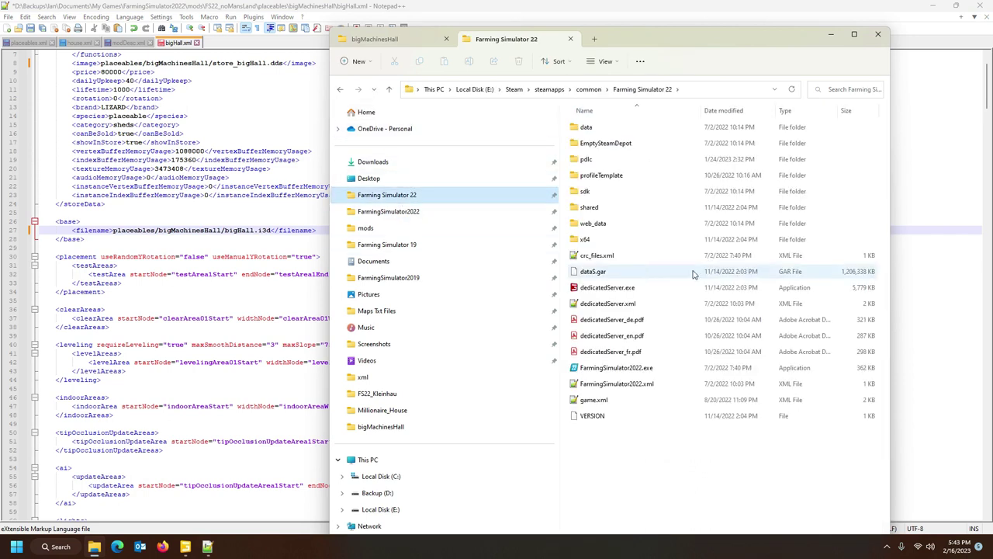
double_click(623, 130)
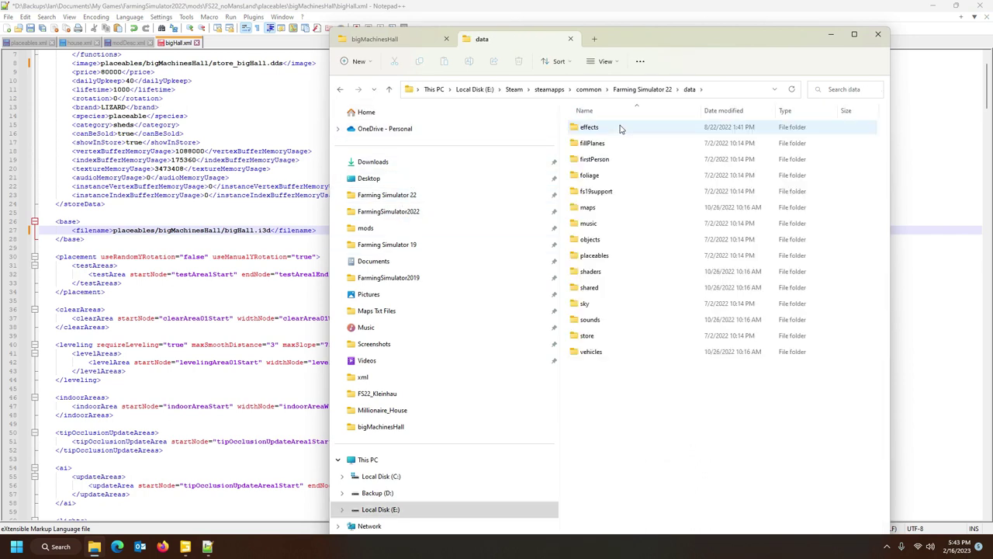
double_click(610, 256)
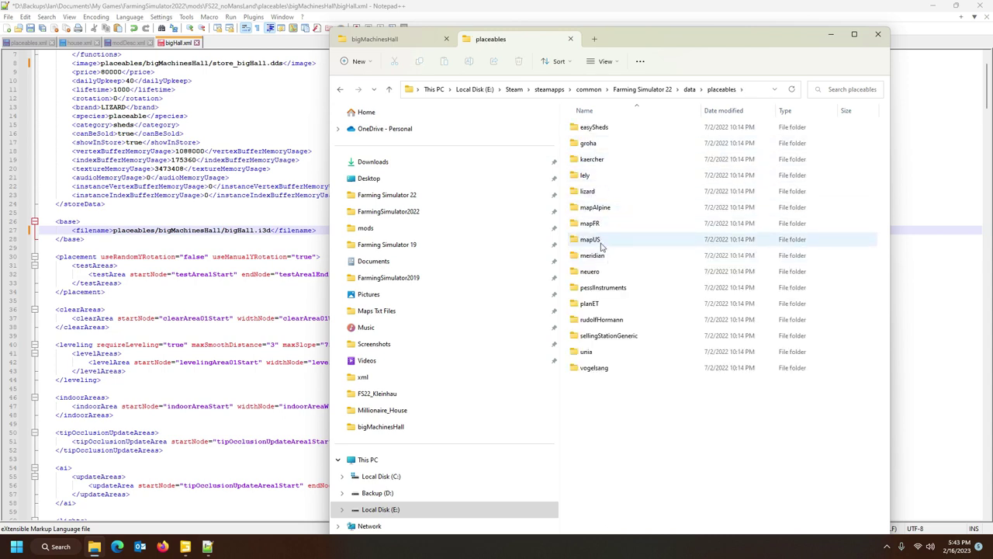
left_click(601, 242)
double_click(601, 243)
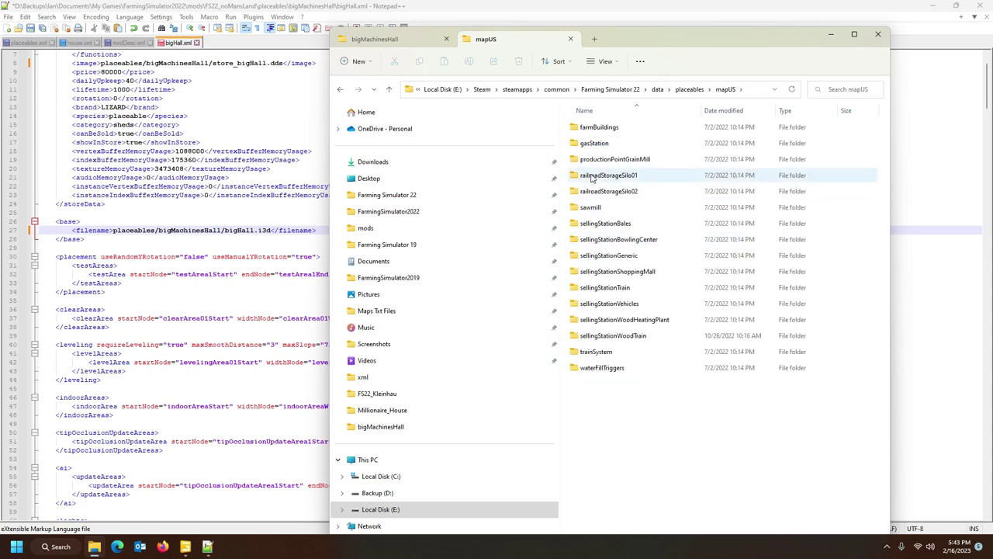
double_click(595, 128)
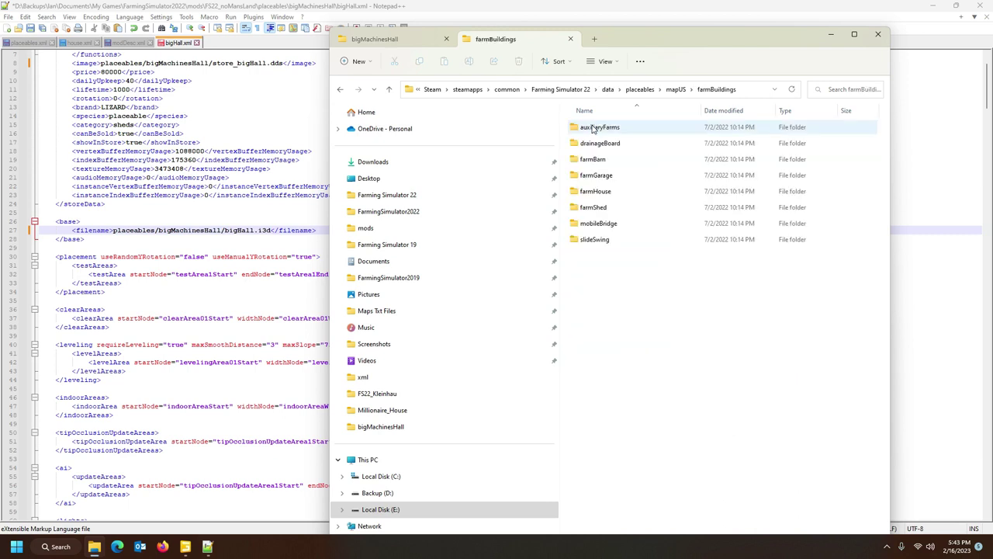
double_click(610, 160)
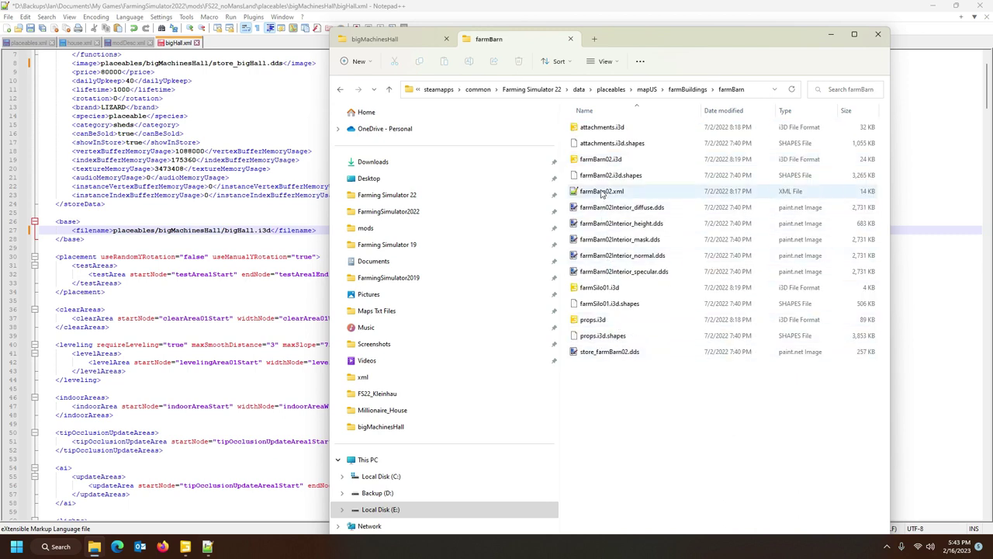
double_click(602, 192)
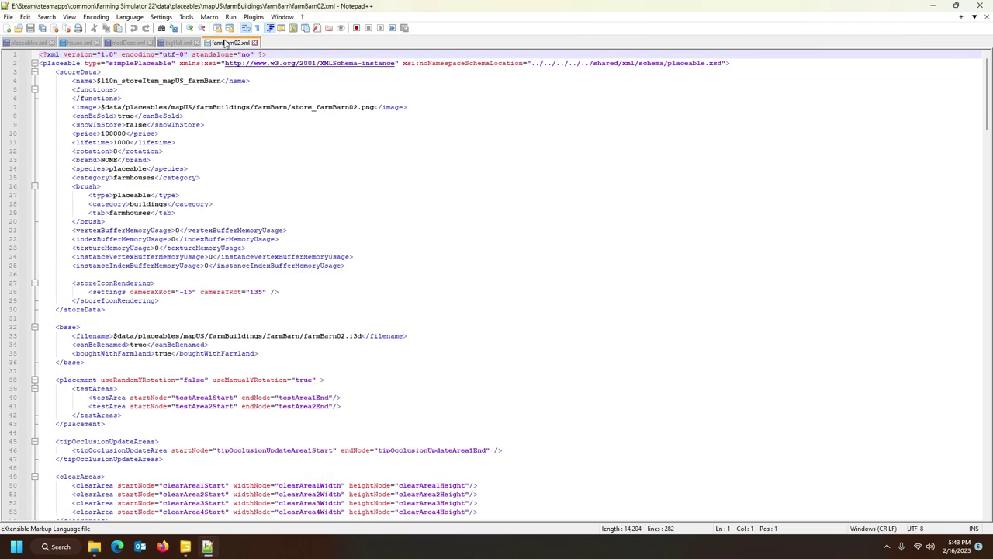
Step: Copy the boughtWithFarmland true line from farmBarn02.xml onto a new line below the base filename in bigHall.xml
scroll(189, 251, "down", 2)
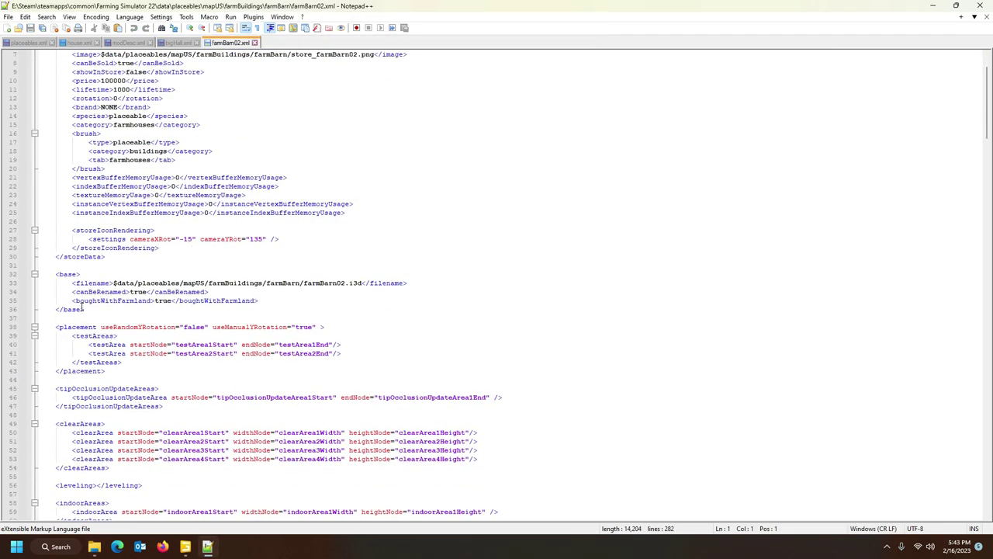
left_click(96, 300)
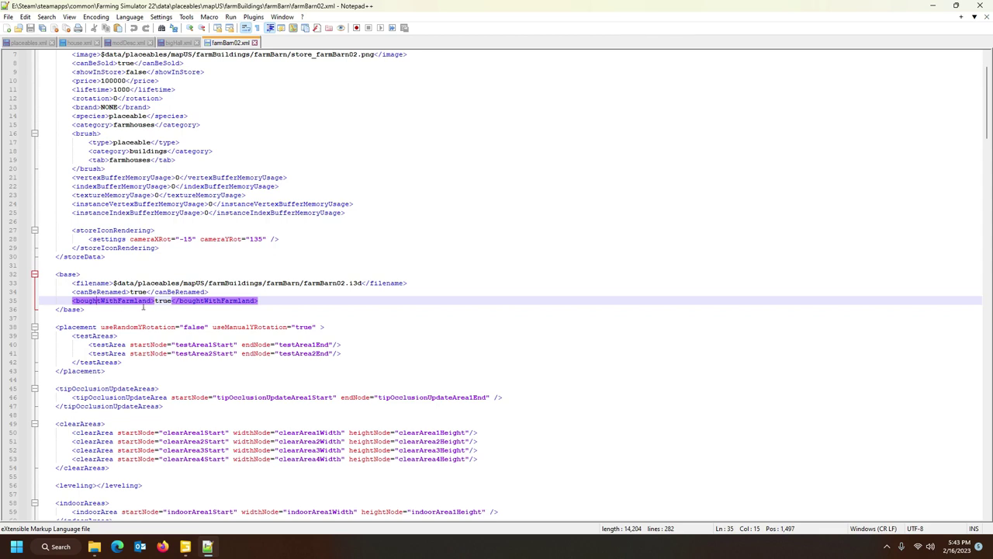
left_click(11, 302)
key("ctrl+c")
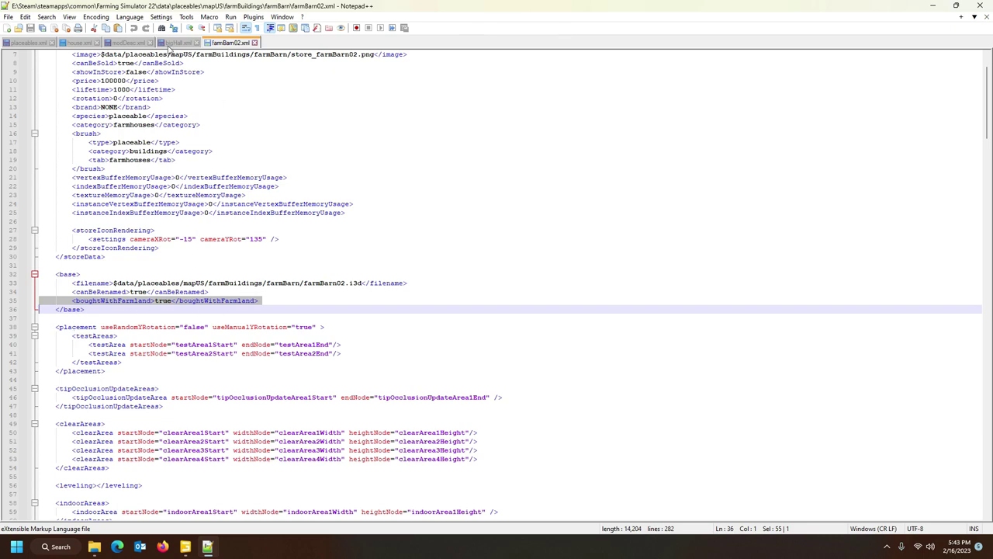
left_click(172, 44)
left_click(327, 231)
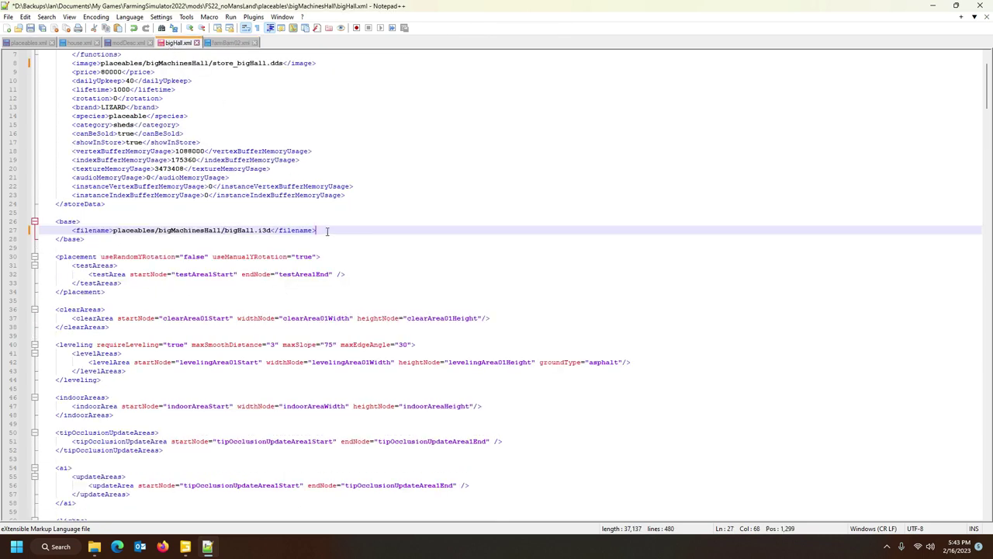
key("Return")
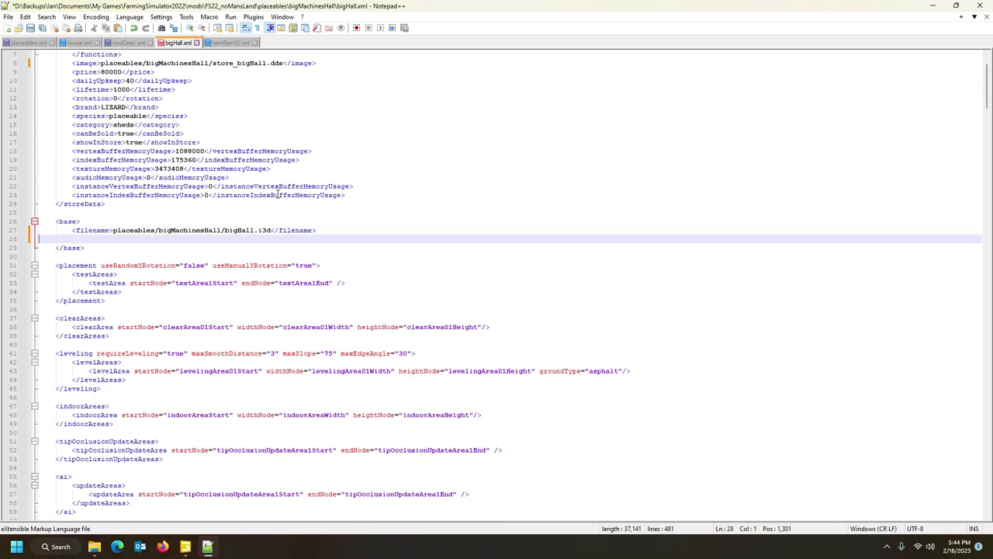
key("ctrl+v")
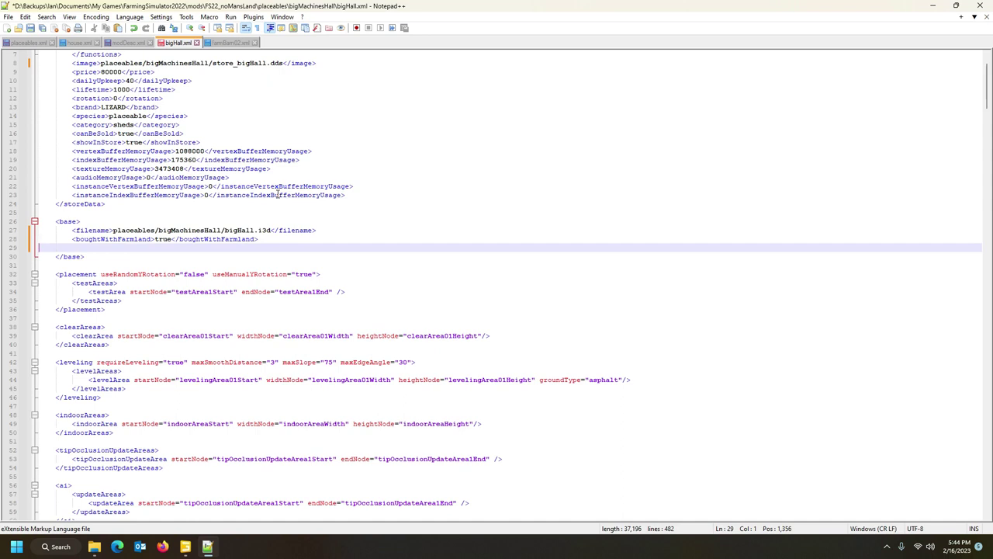
Step: Check the canBeRenamed line in farmBarn02.xml, save bigHall.xml and close farmBarn02.xml
left_click(231, 43)
left_click(114, 291)
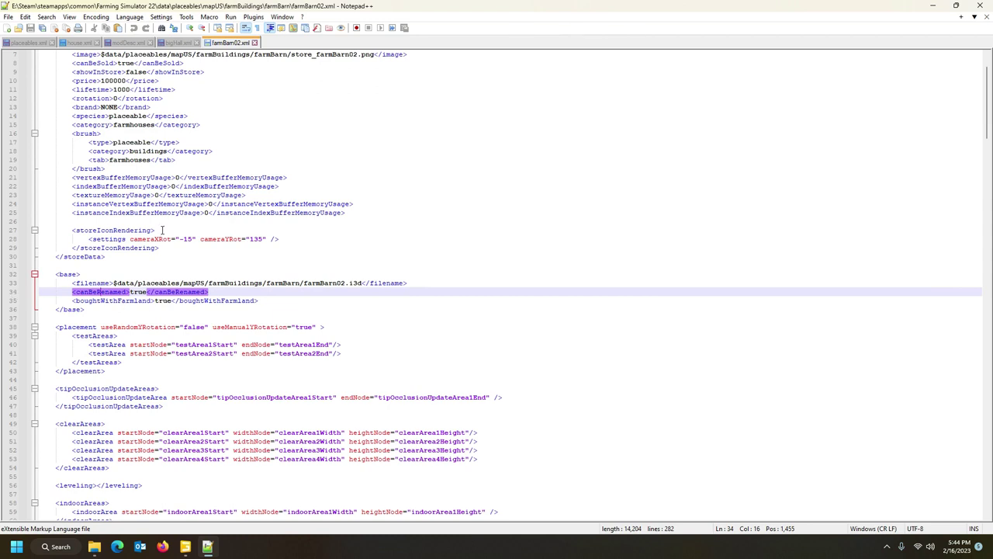
left_click(178, 45)
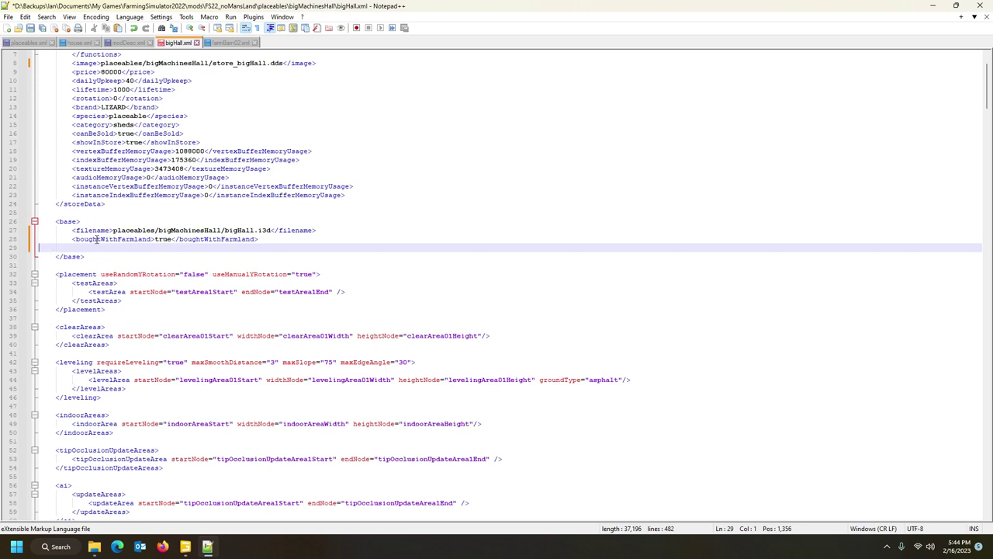
triple_click(97, 239)
left_click(7, 240)
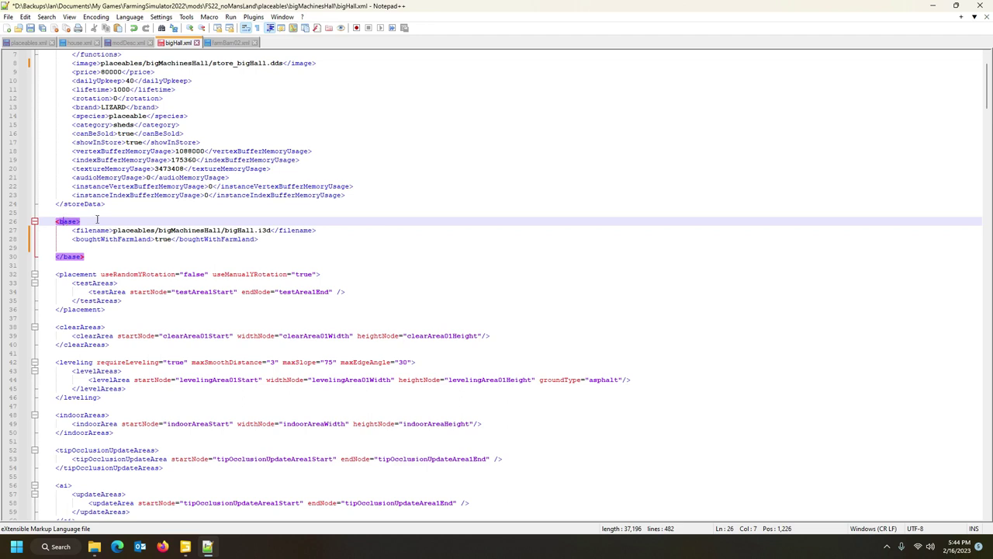
left_click(31, 28)
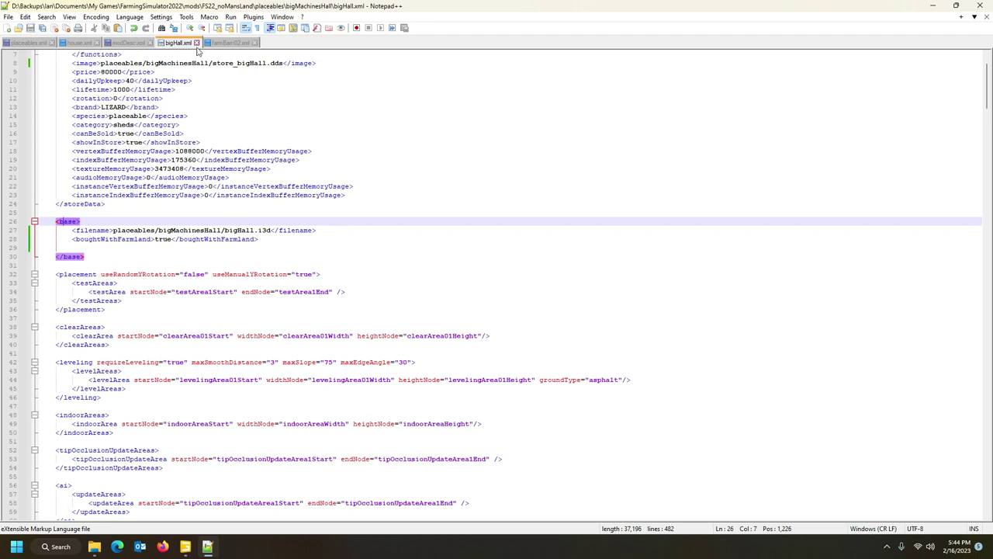
left_click(255, 43)
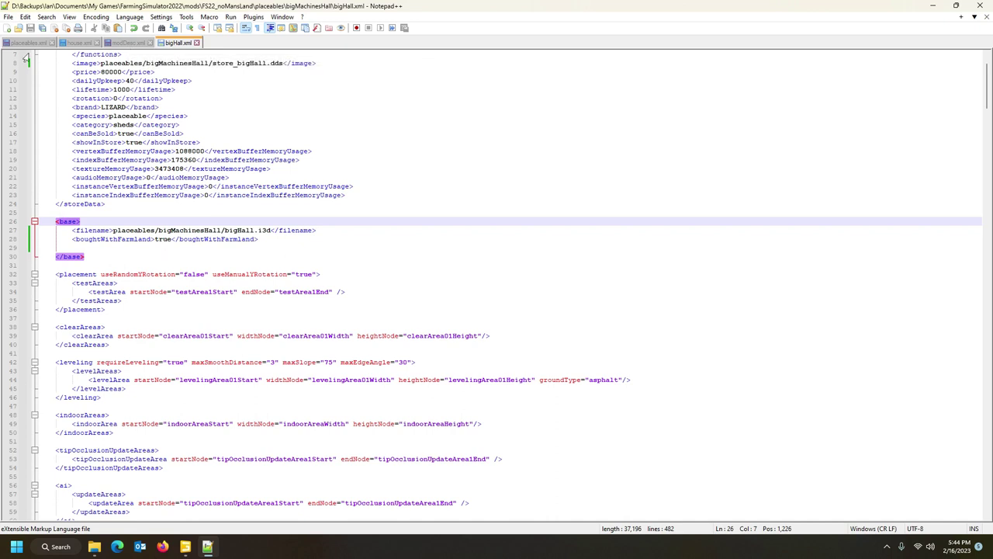
Step: Review bigHall.xml from the base block through the placement, lights and door animation sections, and check the storeItems list in modDesc.xml
key("ctrl+Tab")
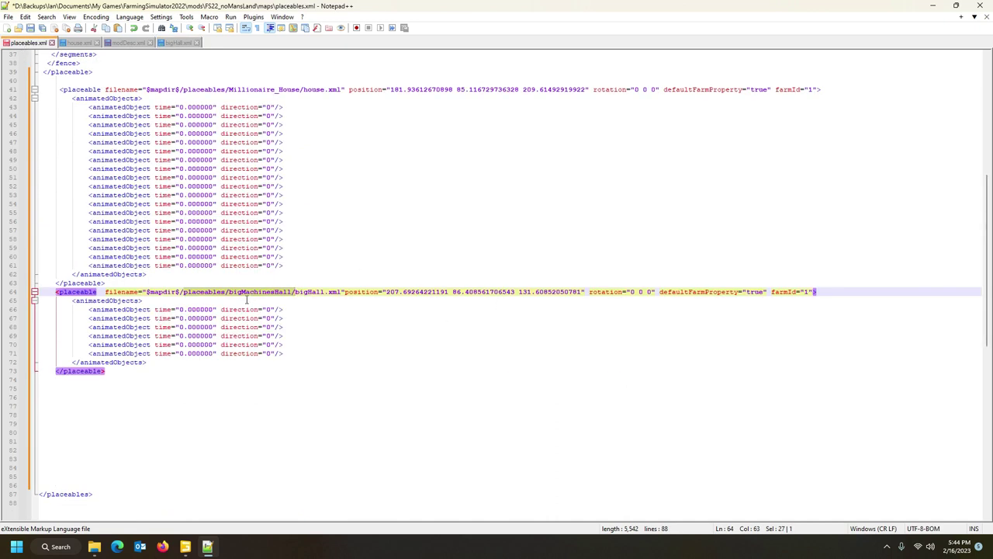
left_click(178, 44)
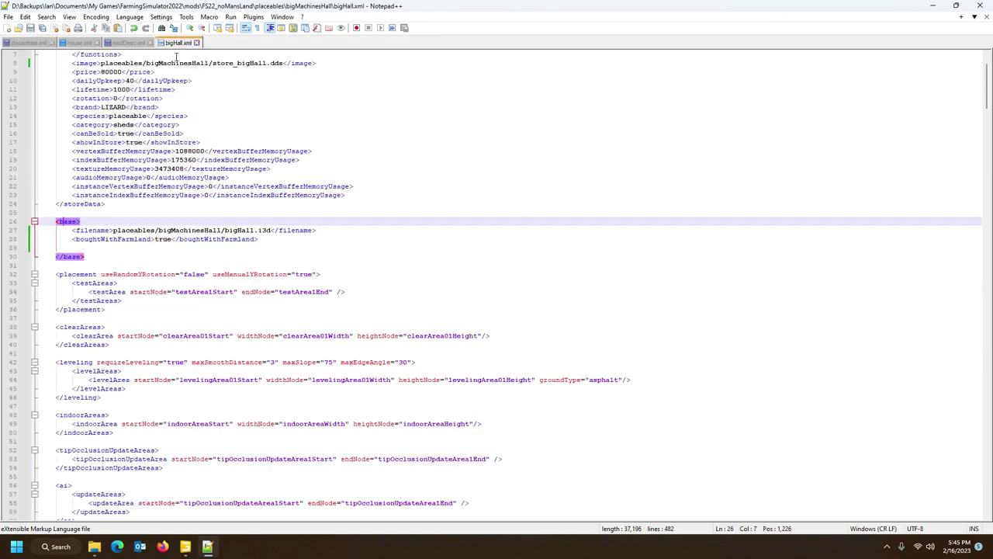
scroll(242, 264, "down", 4)
left_click(75, 168)
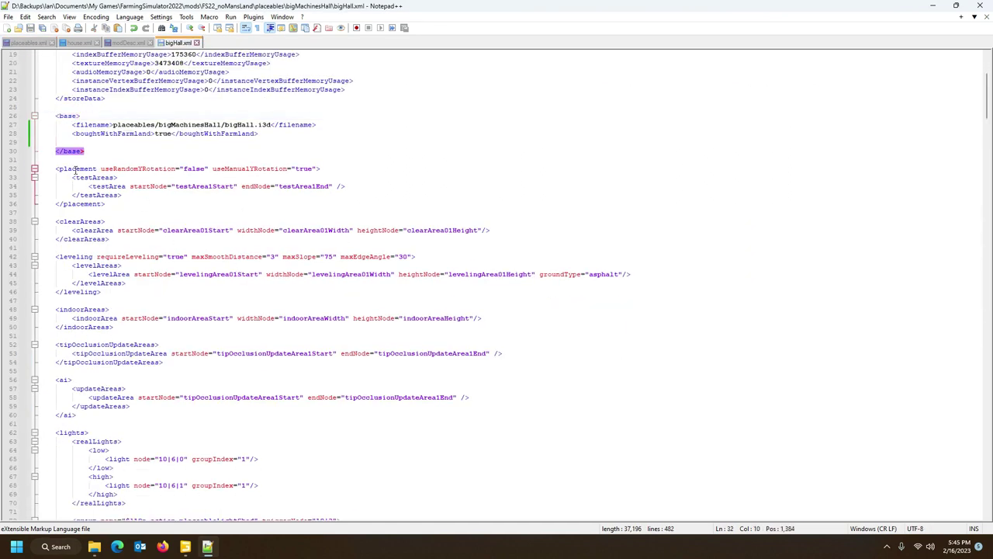
left_click(76, 221)
scroll(93, 271, "down", 2)
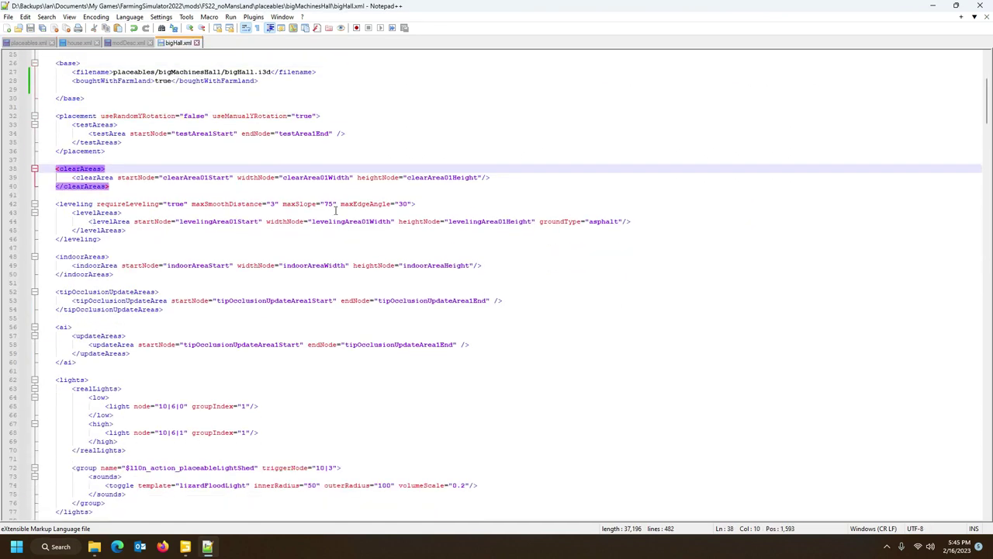
scroll(246, 267, "down", 8)
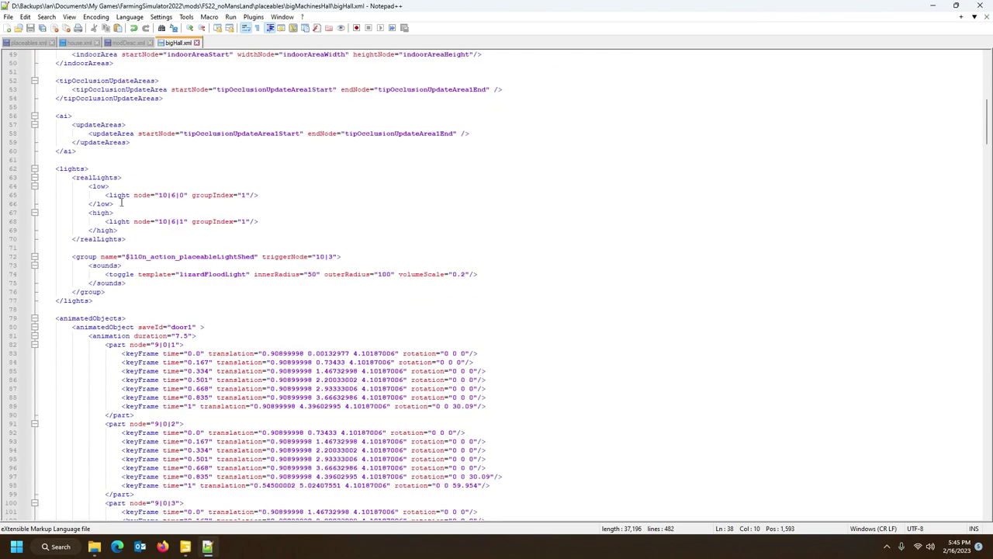
scroll(188, 274, "down", 20)
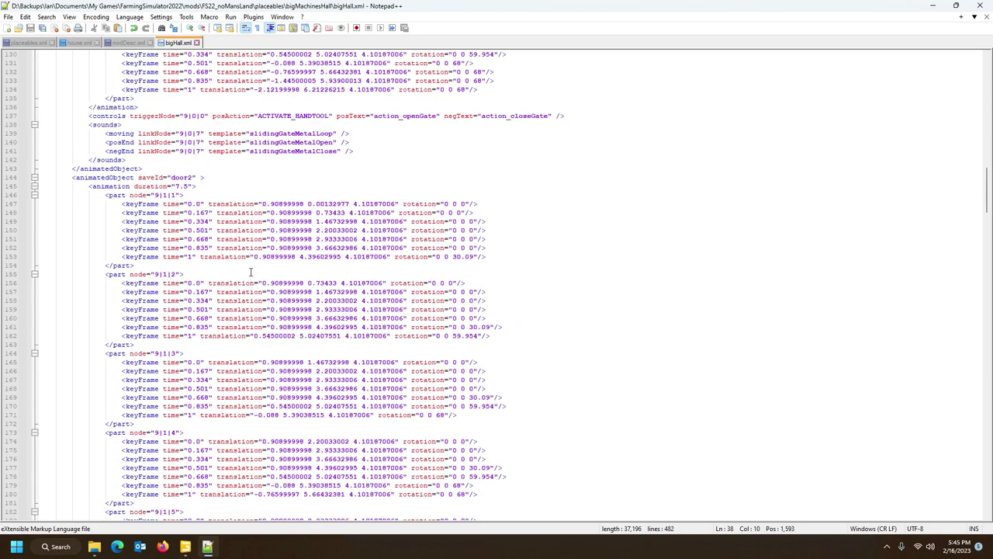
scroll(446, 126, "down", 5)
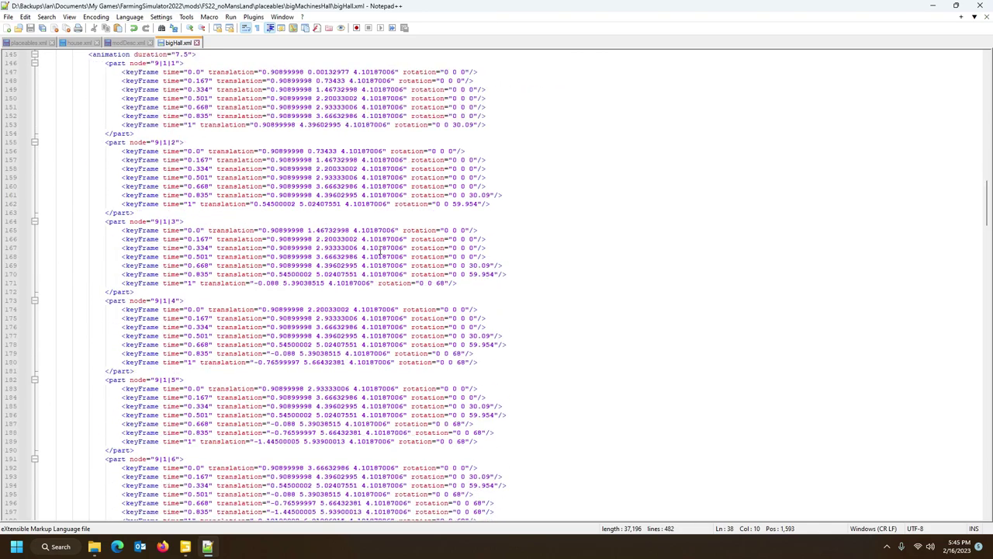
scroll(343, 148, "up", 3)
scroll(292, 166, "down", 7)
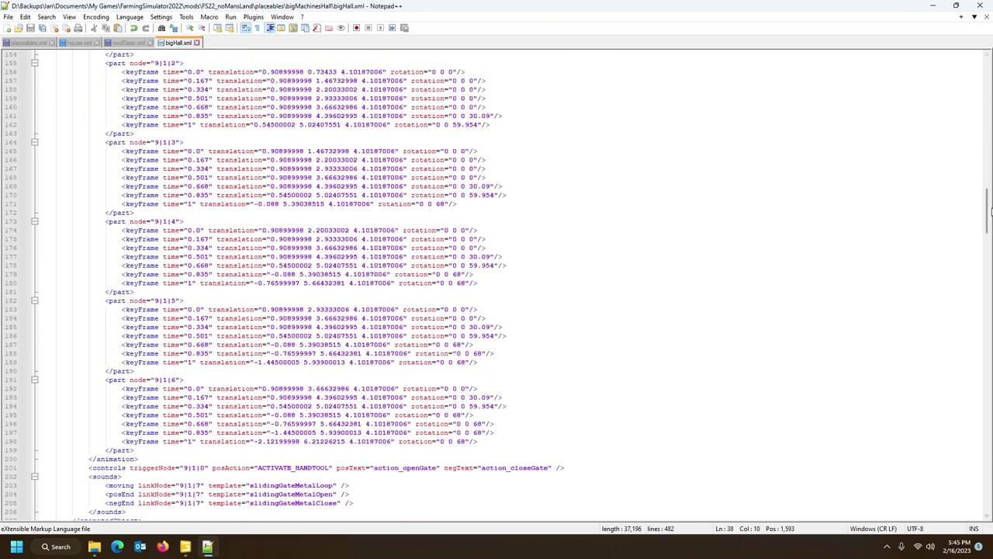
left_click_drag(989, 205, 694, 87)
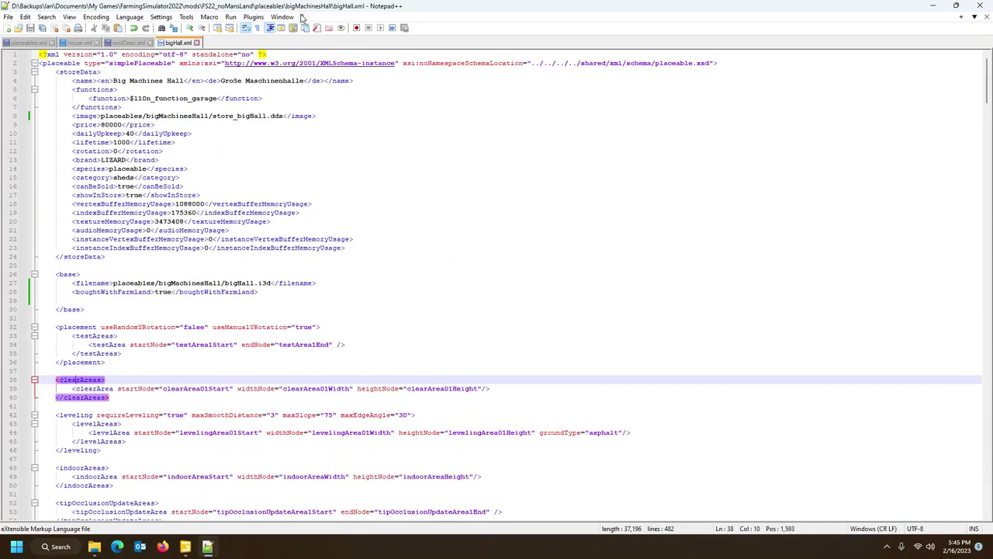
left_click(125, 43)
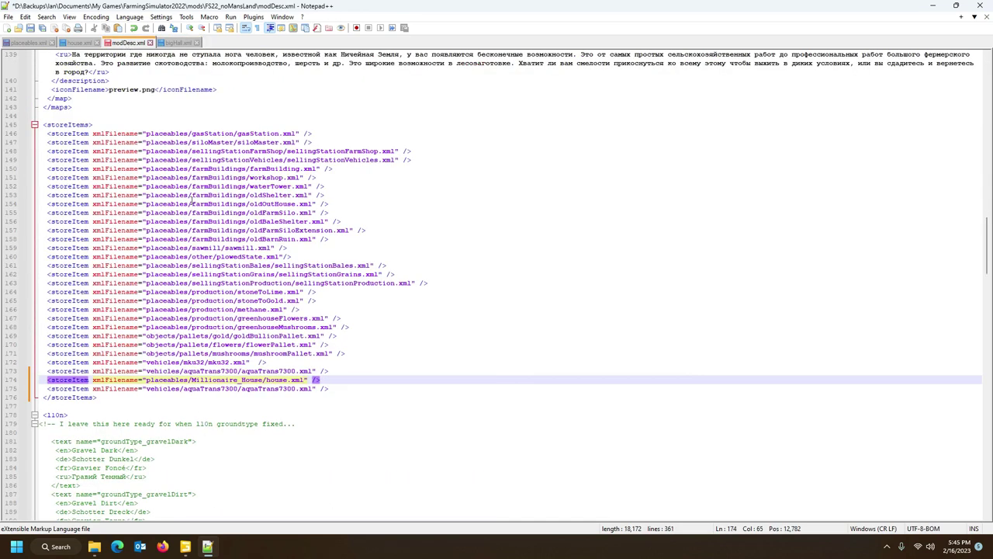
Step: Copy farmHouse's translation from GIANTS Editor into the position of the Millionaire_House entry in placeables.xml in Notepad++: 6.75400019 100.16731262 -285.26153564
left_click(27, 43)
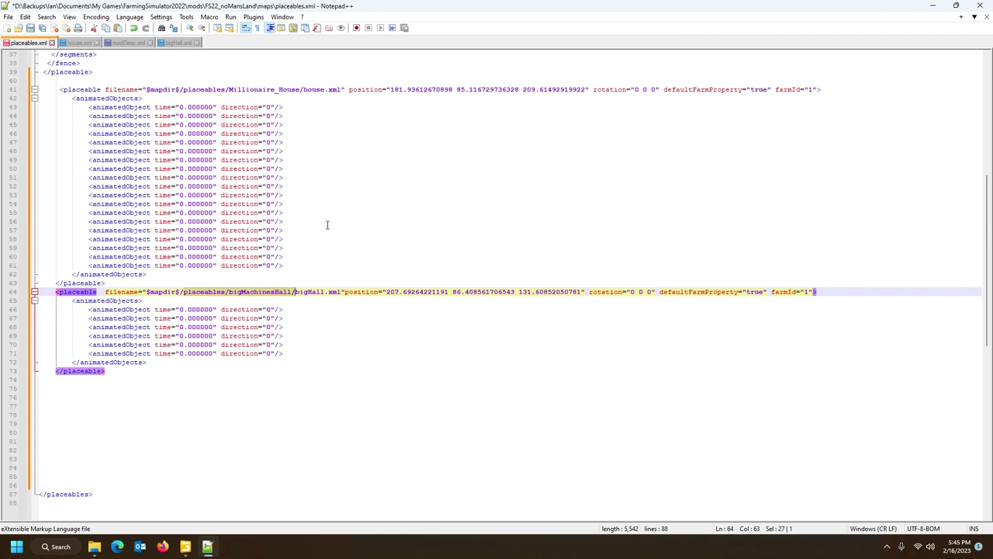
left_click(185, 546)
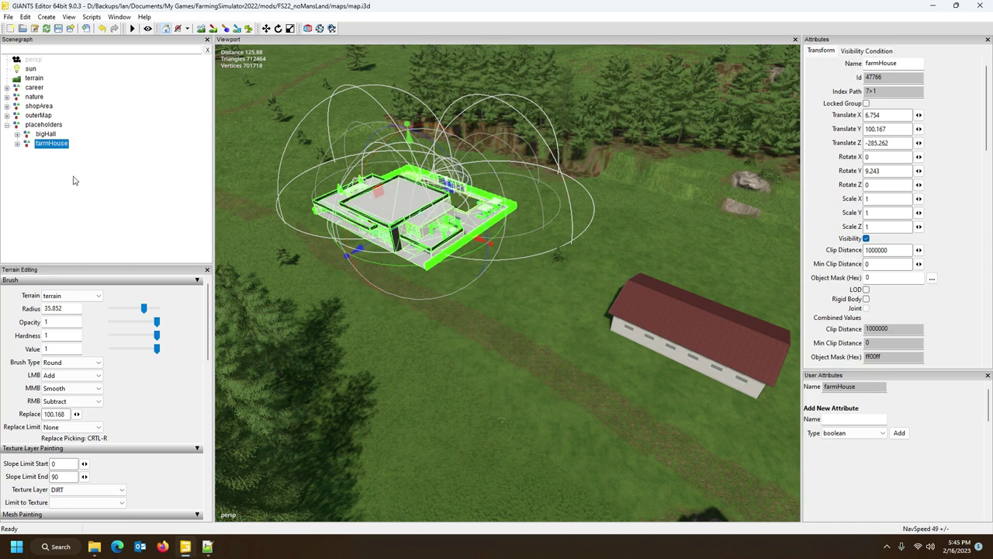
left_click(65, 145)
left_click(48, 135)
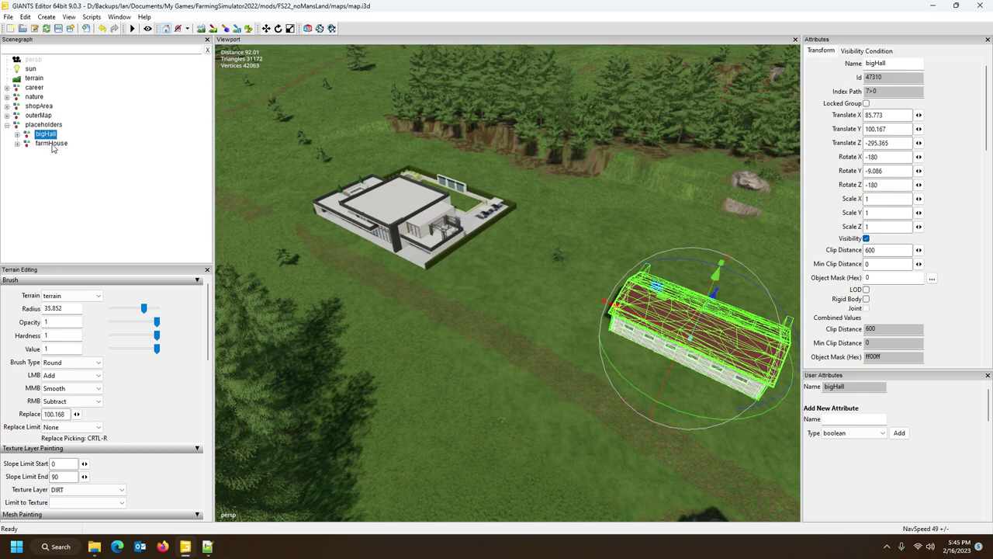
left_click(56, 145)
left_click(888, 114)
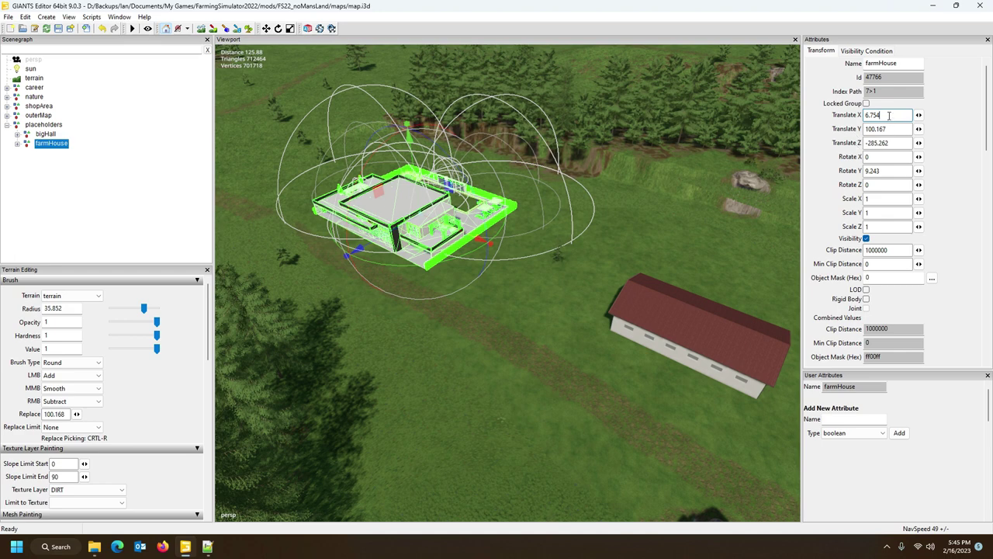
left_click(207, 546)
scroll(336, 163, "up", 2)
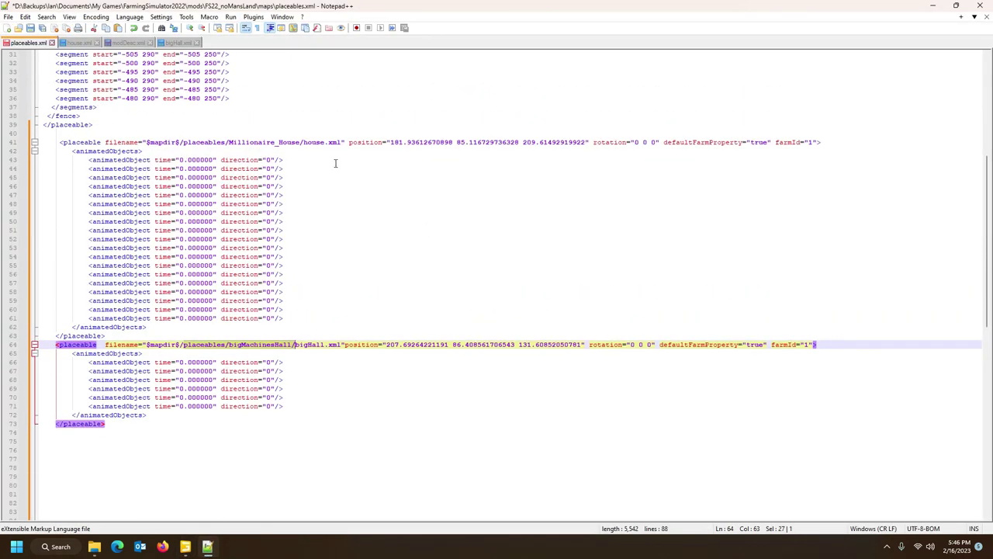
left_click_drag(392, 142, 588, 142)
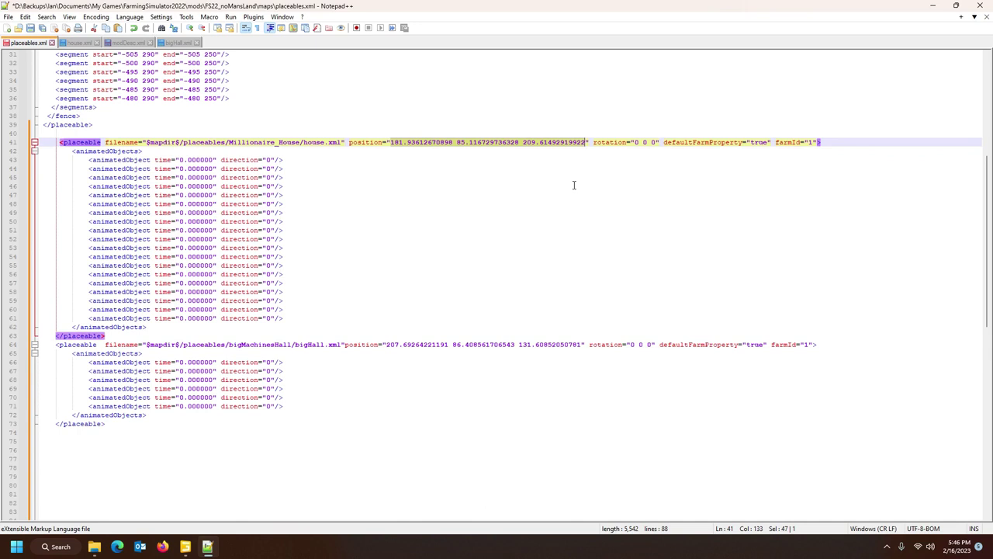
type("6.75400019 100.16731262 -285.26153564")
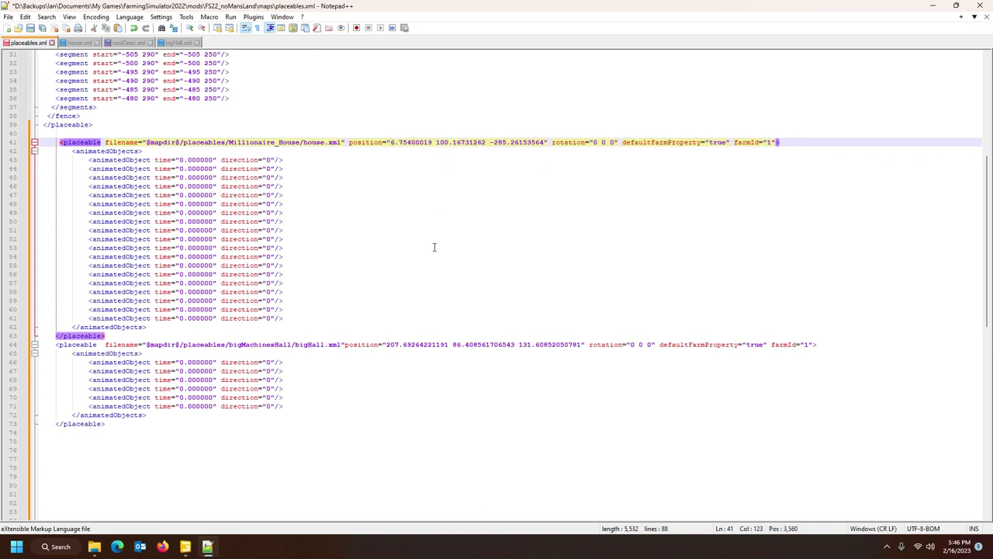
Step: Copy farmHouse's rotation from GIANTS Editor into the Millionaire_House entry in placeables.xml in Notepad++: 0 9.24265289 0
left_click(186, 546)
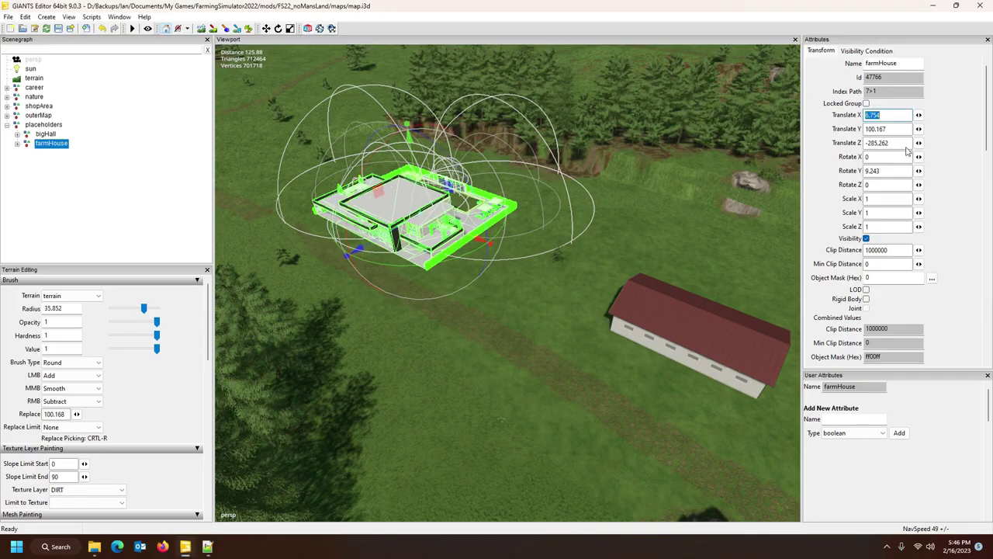
left_click(880, 160)
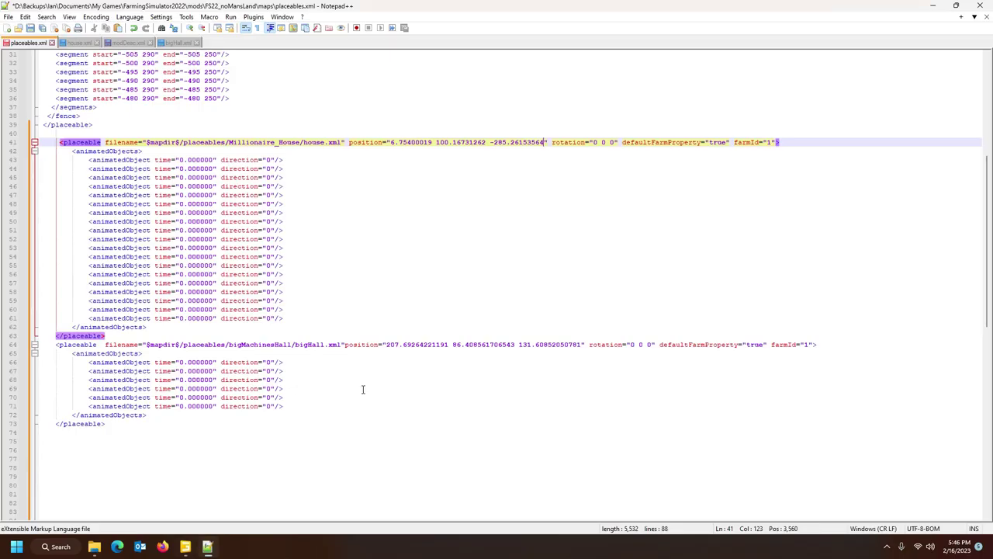
left_click(207, 546)
left_click_drag(593, 142, 608, 142)
type("0 9.24265289 0")
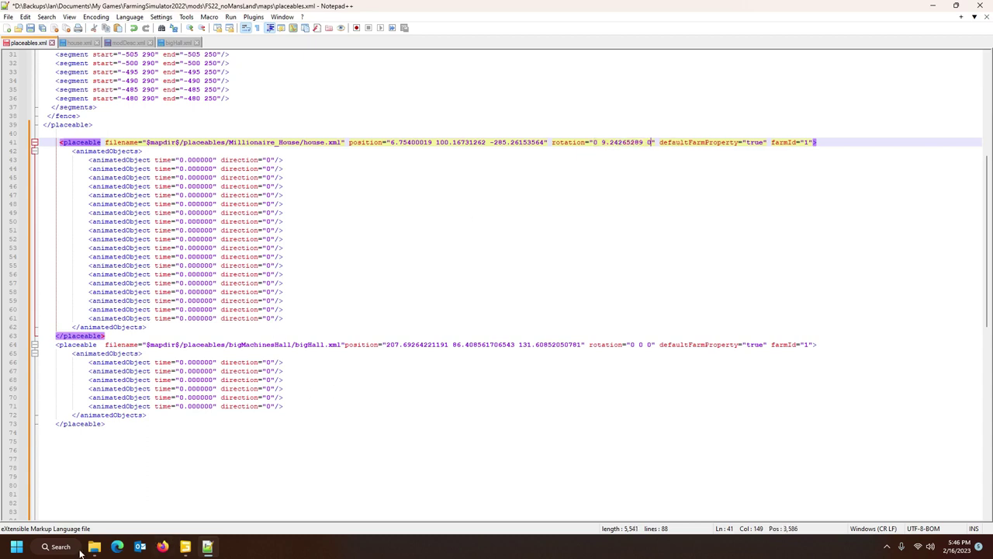
Step: Copy bigHall's translation from GIANTS Editor into the position of the bigHall.xml entry in placeables.xml in Notepad++: 85.77300262 100.16731262 -295.36456299
left_click(184, 546)
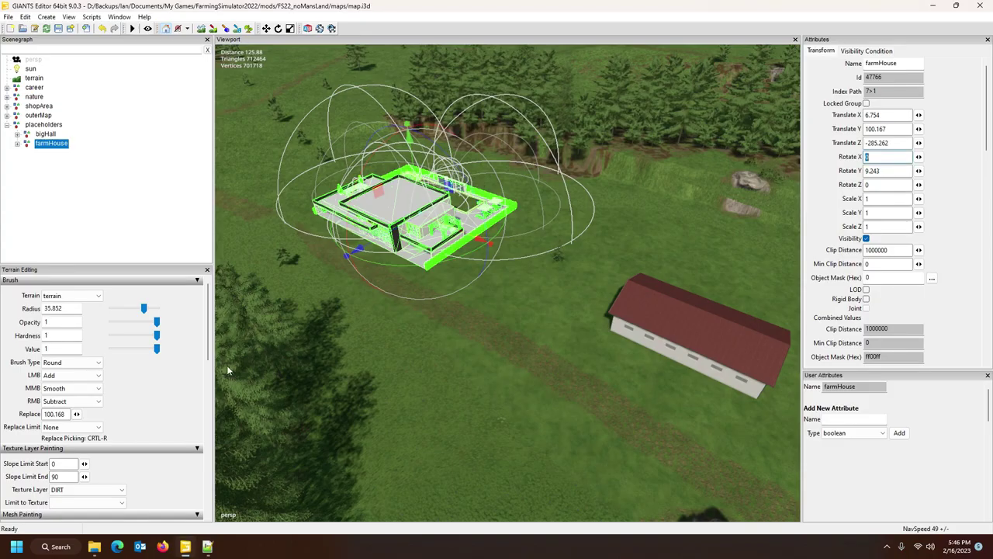
left_click(45, 133)
left_click(892, 115)
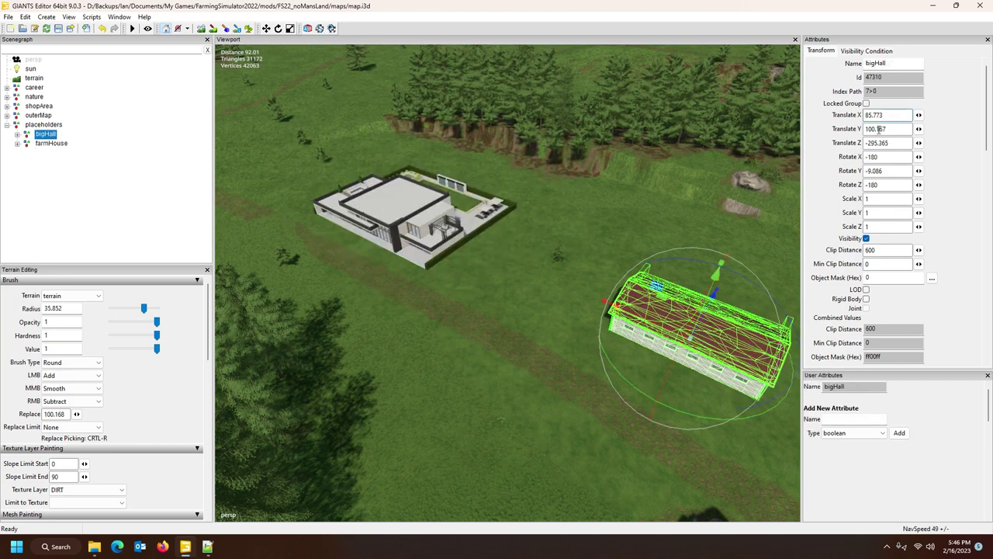
left_click(207, 548)
left_click(386, 345)
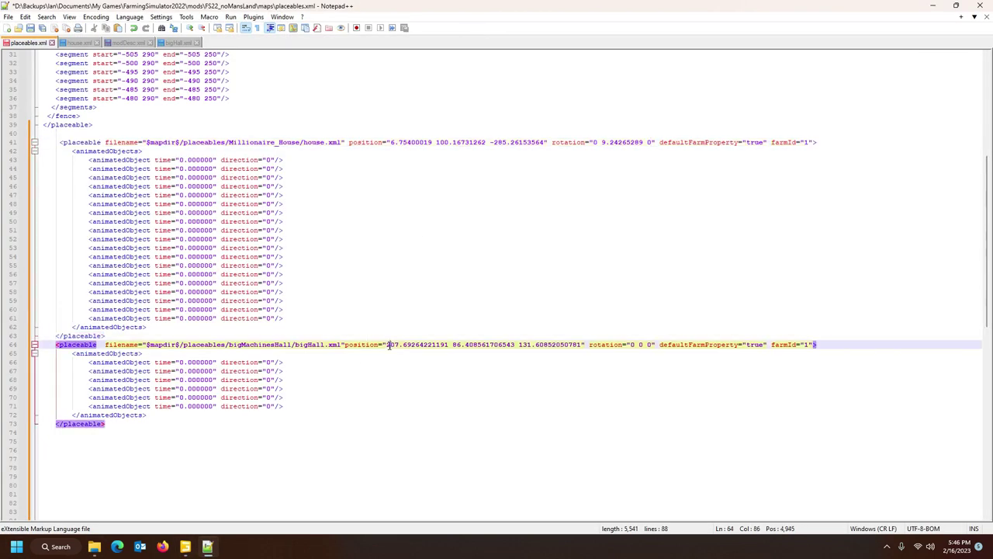
left_click_drag(387, 345, 584, 344)
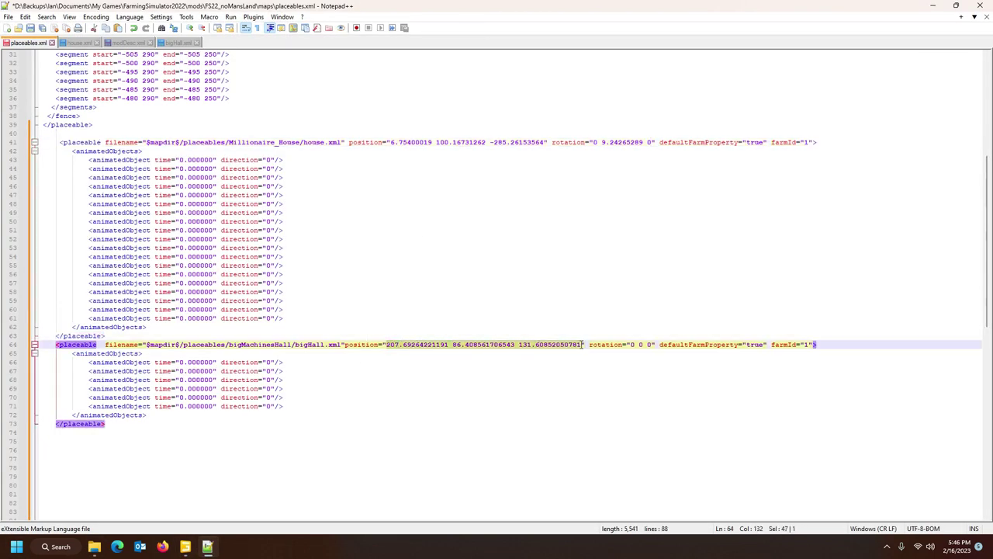
type("85.77300262 100.16731262 -295.36456299")
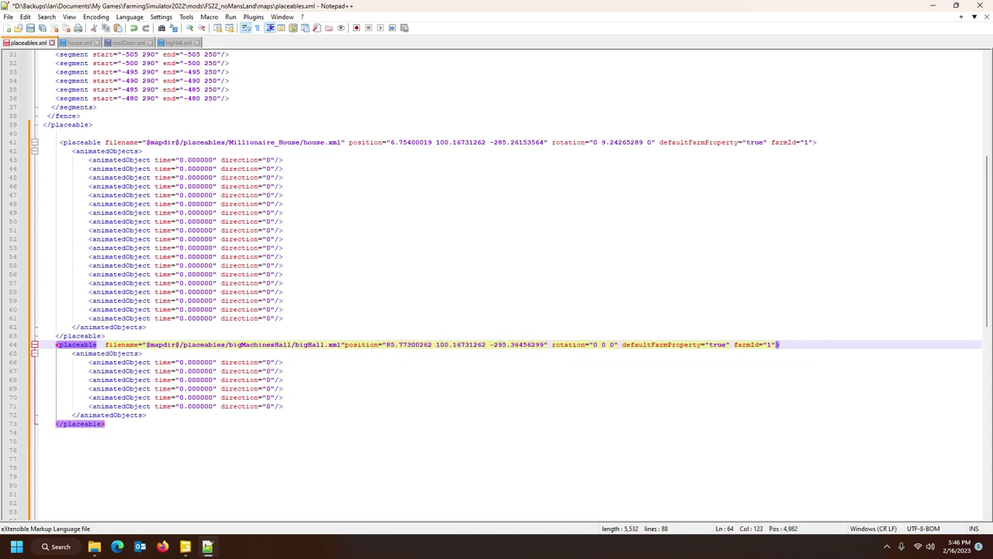
Step: Copy bigHall's rotation from GIANTS Editor into the bigHall.xml entry in placeables.xml in Notepad++: -180 -9.08626461 -179.99998474
left_click(185, 546)
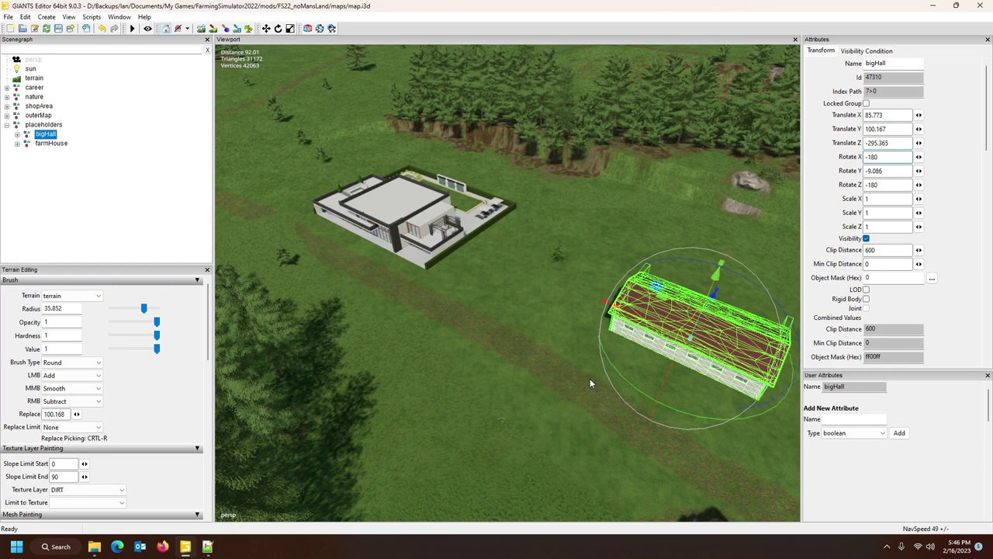
left_click(207, 546)
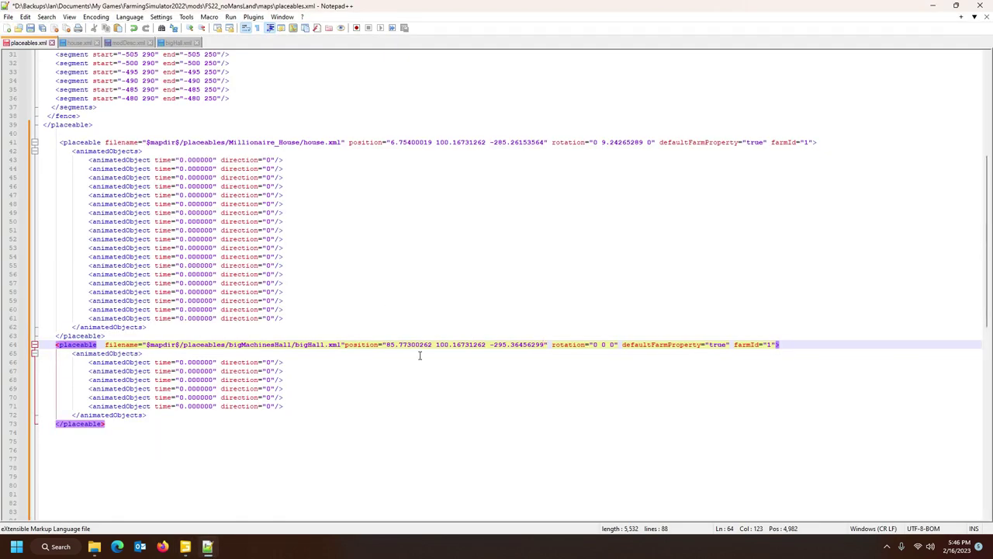
left_click_drag(593, 344, 613, 344)
type("-180 -9.08626461 -179.99998474")
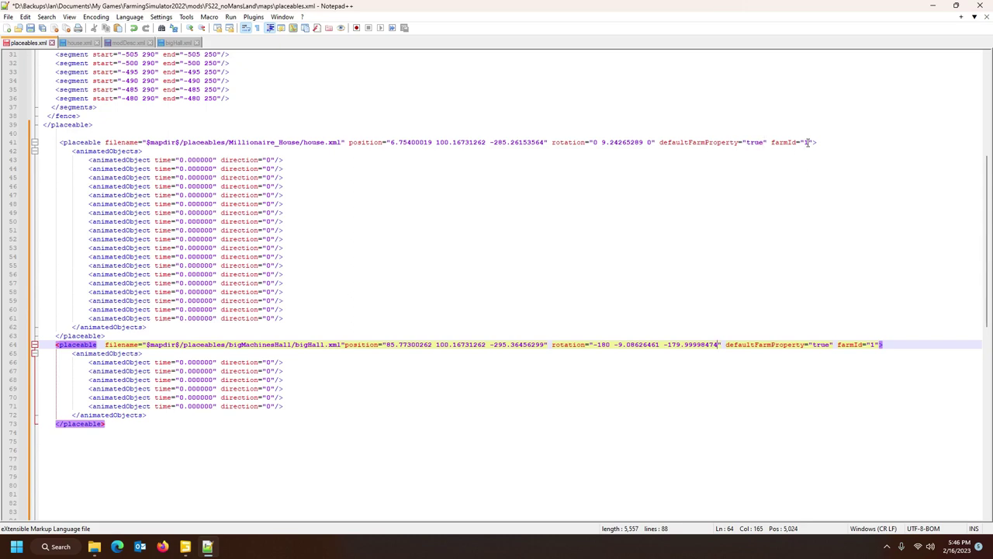
Step: Check the existing farmBuilding.xml entry near the start of placeables.xml
scroll(987, 194, "up", 3)
left_click_drag(987, 194, 989, 100)
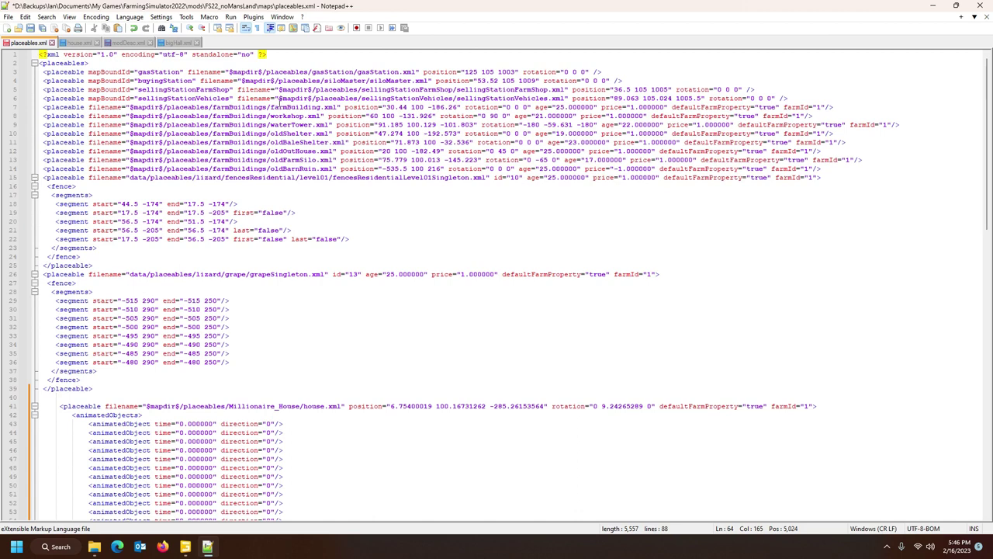
left_click(281, 106)
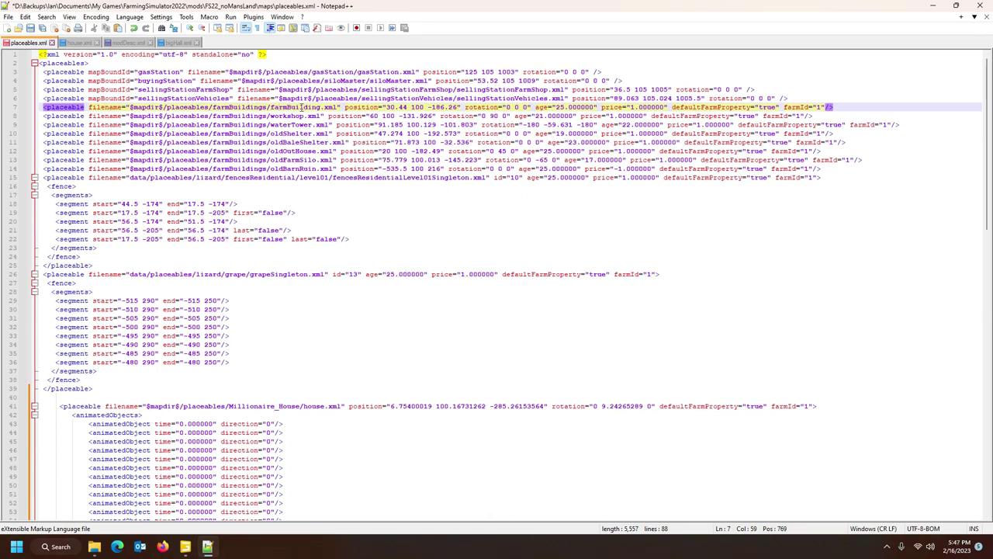
Step: Open farmBuilding.i3d from the FS22_noMansLand placeables/farmBuildings folder in GIANTS Editor 9.0.3 and inspect the building
left_click(93, 546)
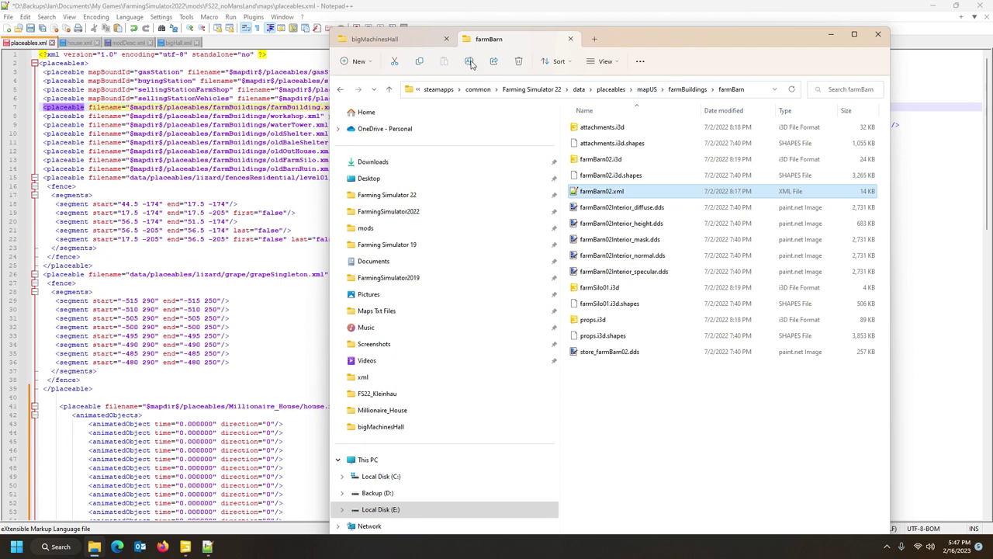
left_click(611, 90)
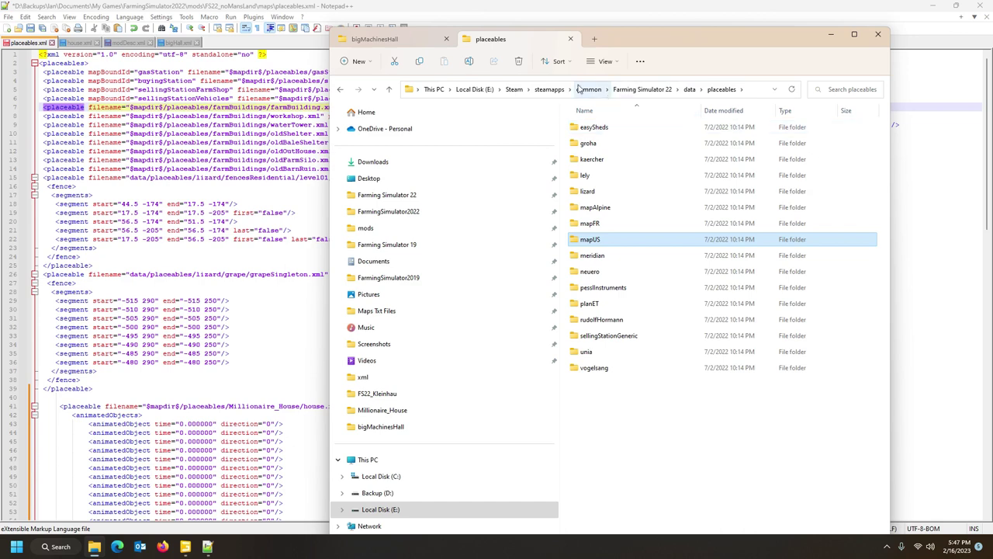
left_click(388, 230)
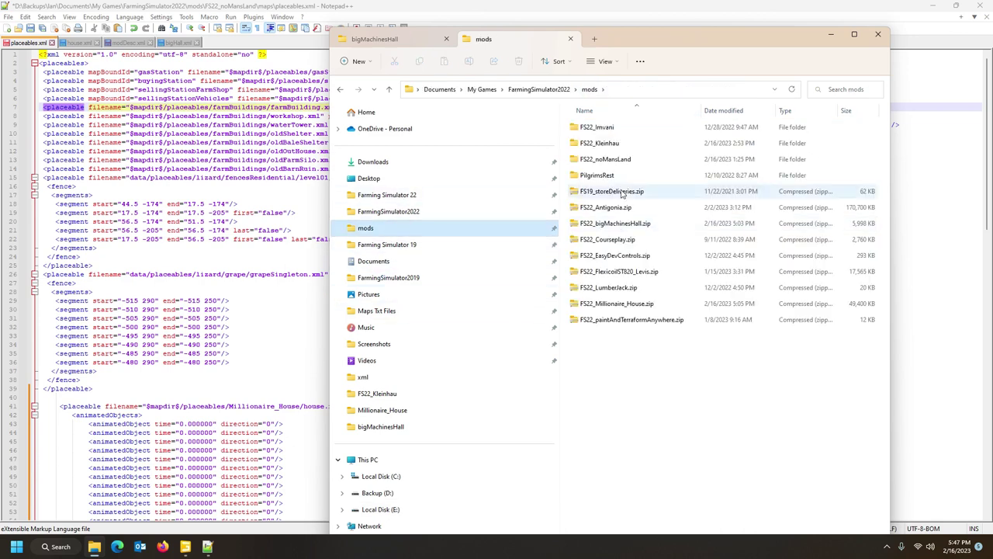
double_click(628, 164)
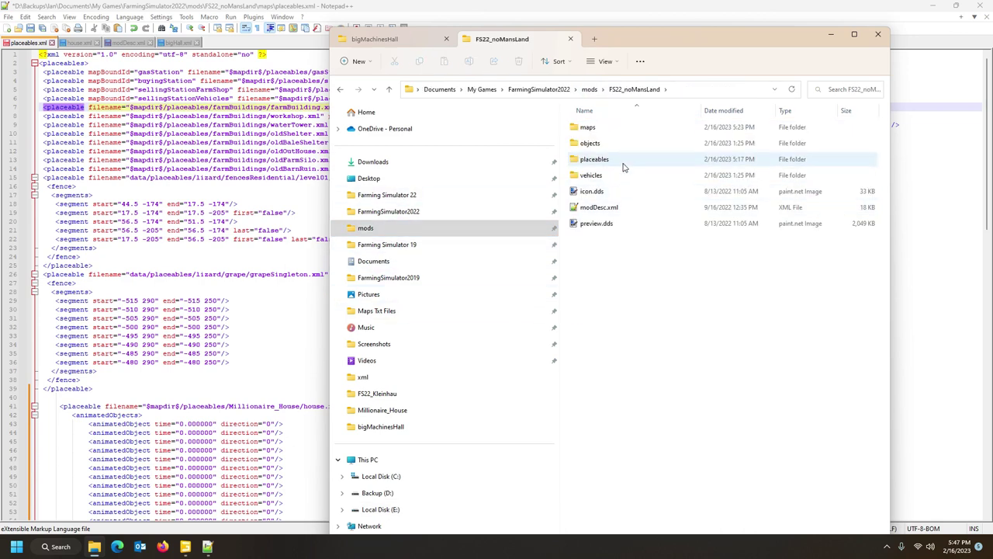
double_click(626, 165)
double_click(618, 143)
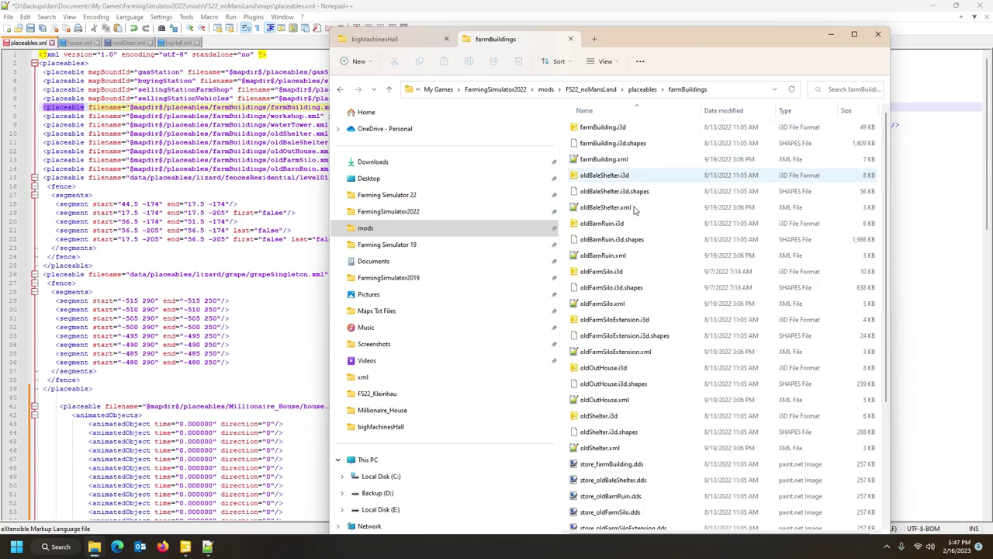
double_click(595, 128)
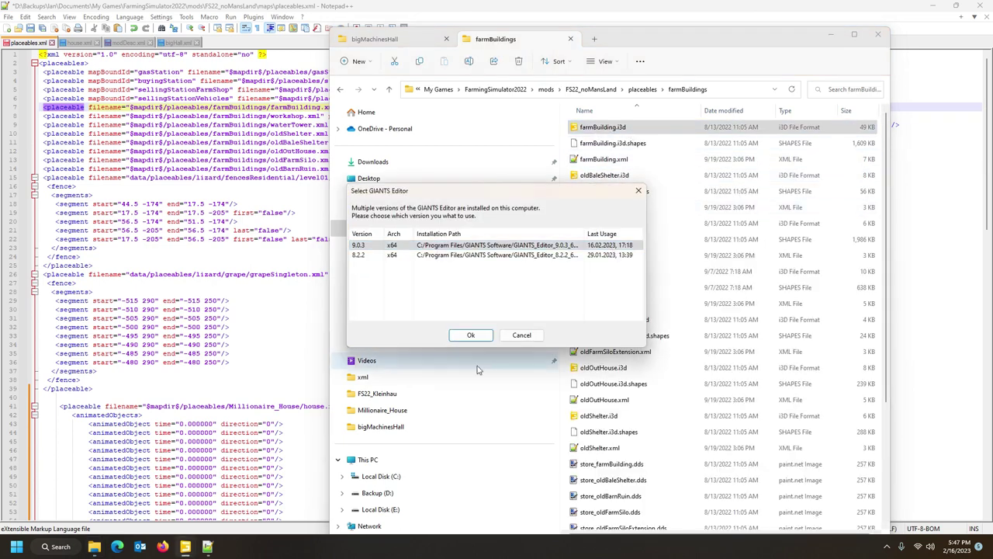
left_click(472, 336)
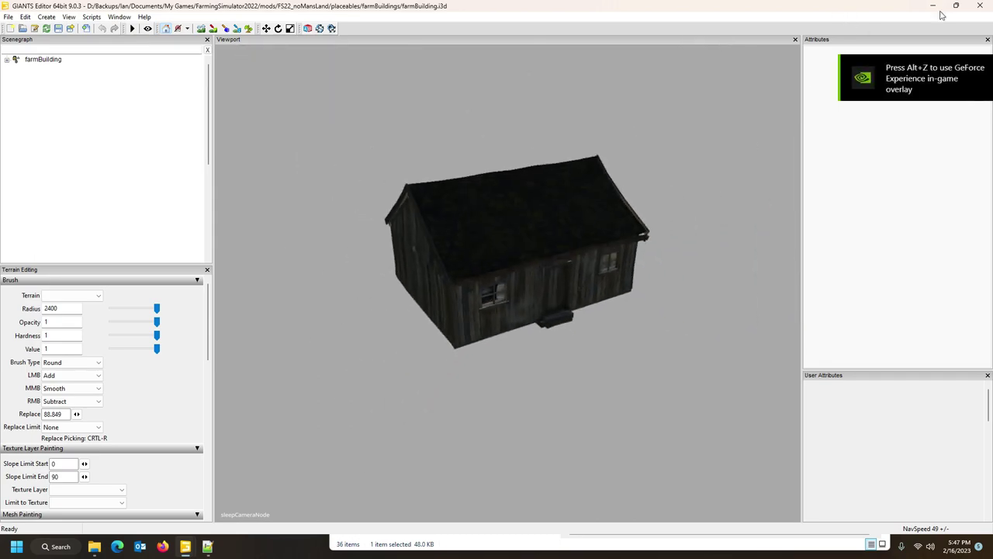
left_click(571, 273)
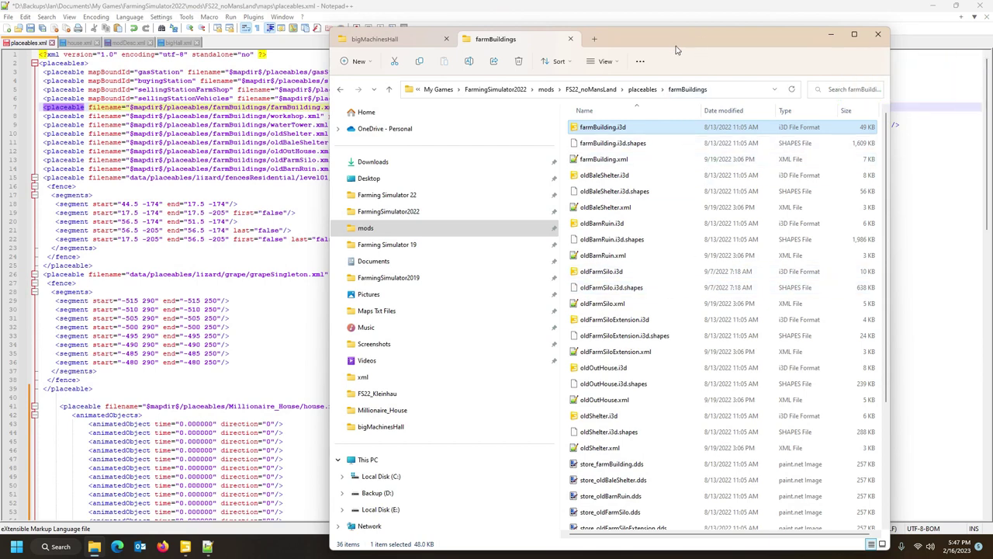
Step: In Notepad++, delete the farmBuilding.xml entry from placeables.xml
left_click(522, 7)
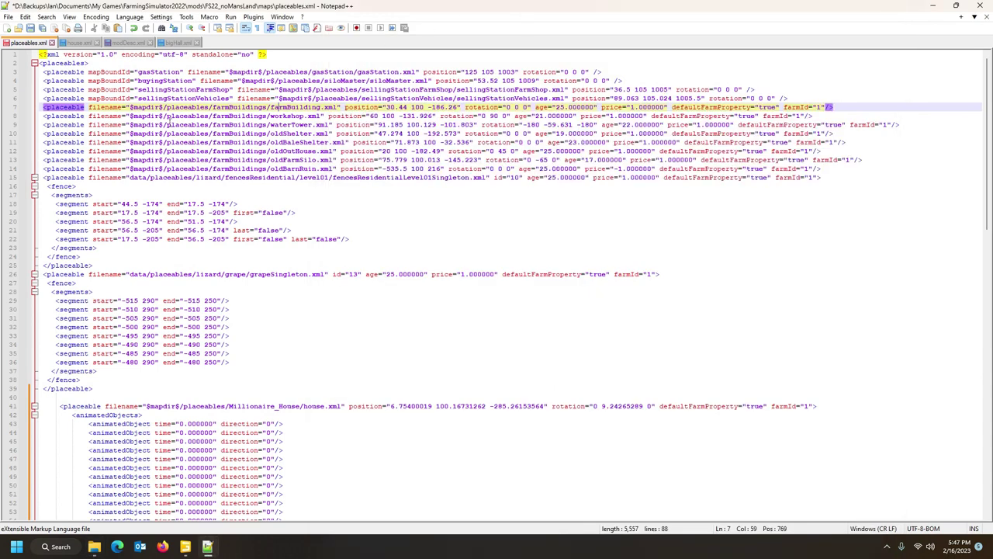
left_click(11, 108)
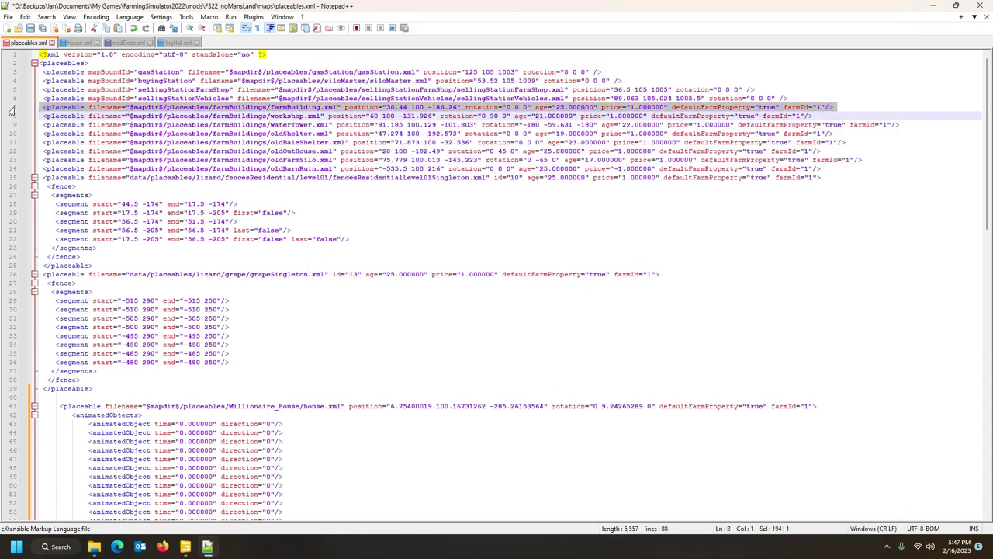
key("Delete")
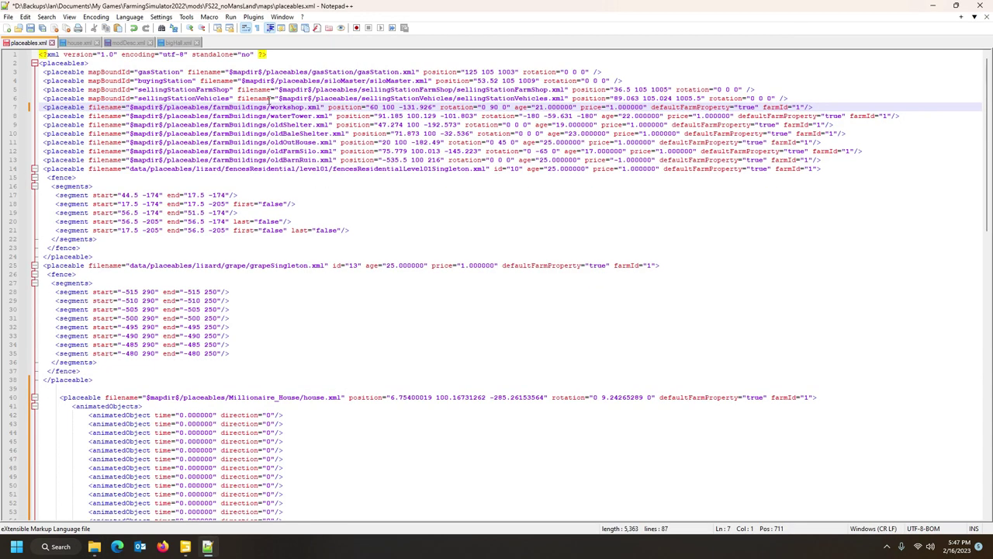
left_click(266, 107)
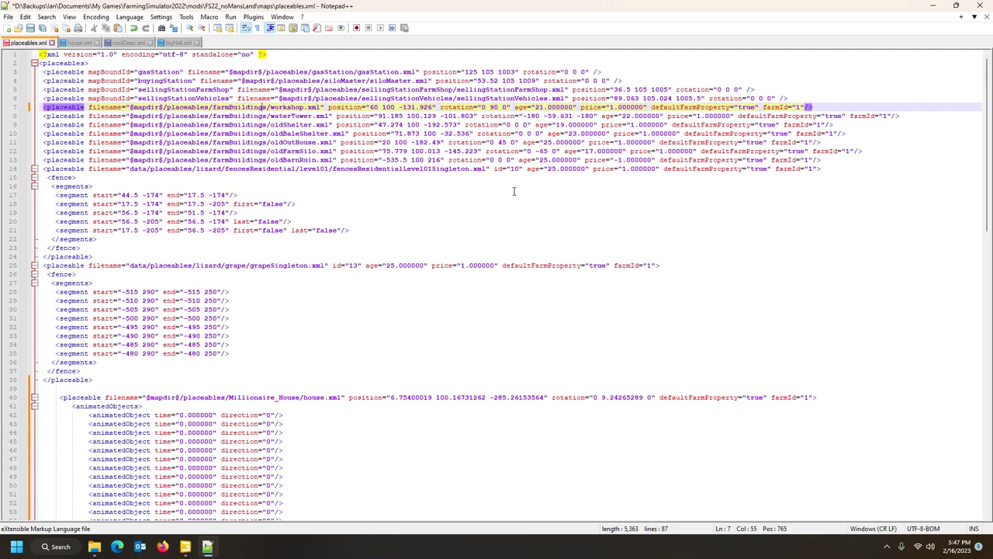
Step: Copy the path placeables/bigMachinesHall/bigHall.xml from placeables.xml into the last storeItem of modDesc.xml, replacing the duplicate aquaTrans7300 path
scroll(516, 194, "down", 8)
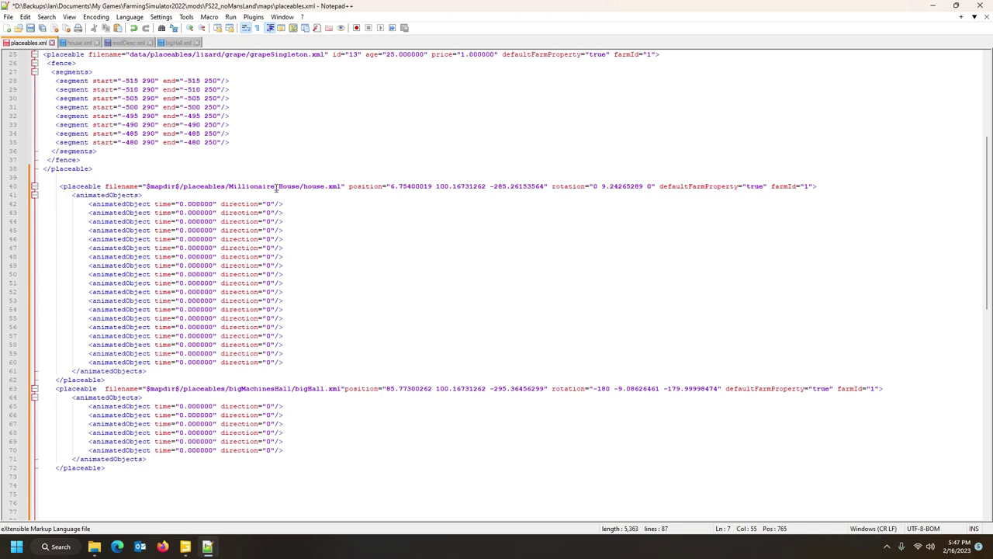
scroll(264, 223, "down", 4)
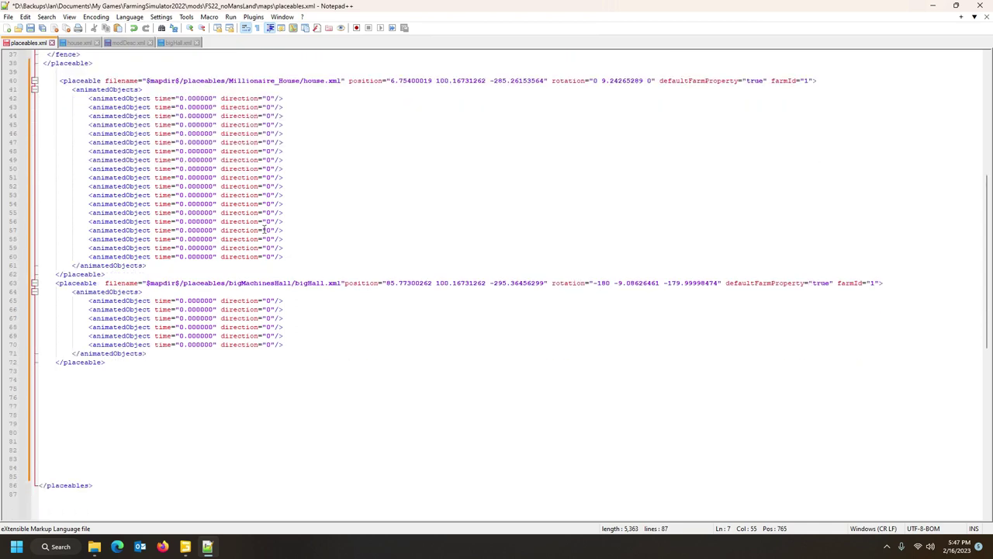
left_click(60, 485)
scroll(128, 233, "up", 7)
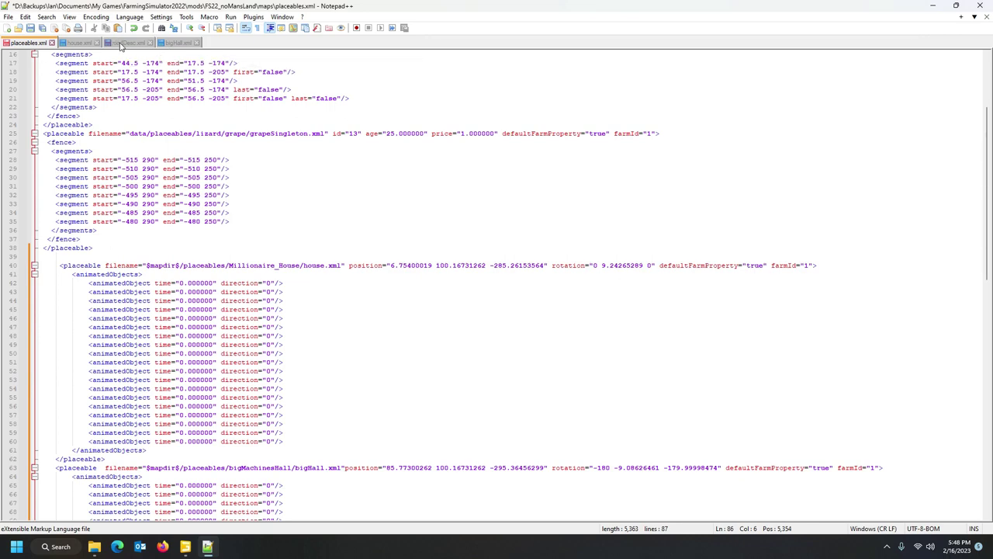
left_click(124, 42)
left_click(28, 42)
scroll(271, 367, "down", 1)
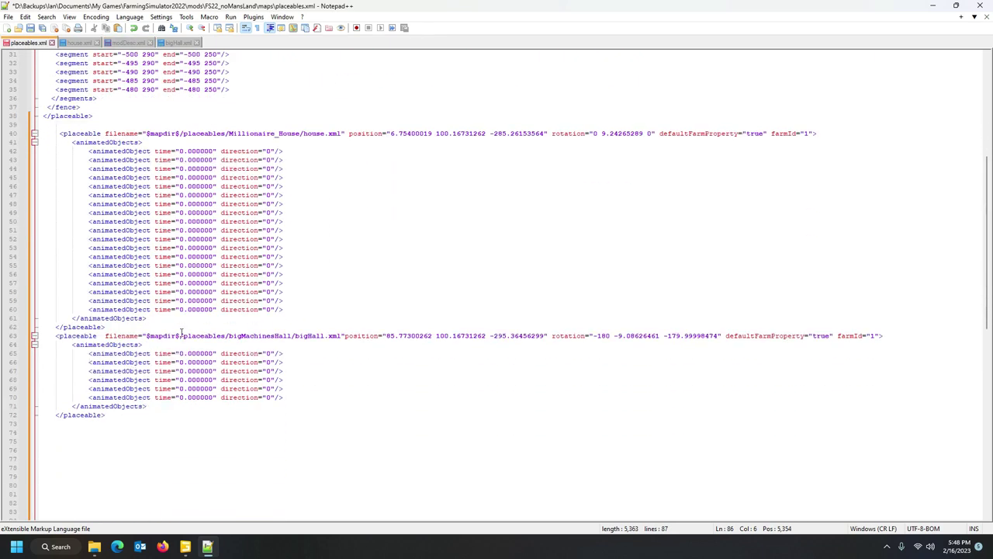
left_click_drag(182, 335, 340, 337)
key("ctrl+c")
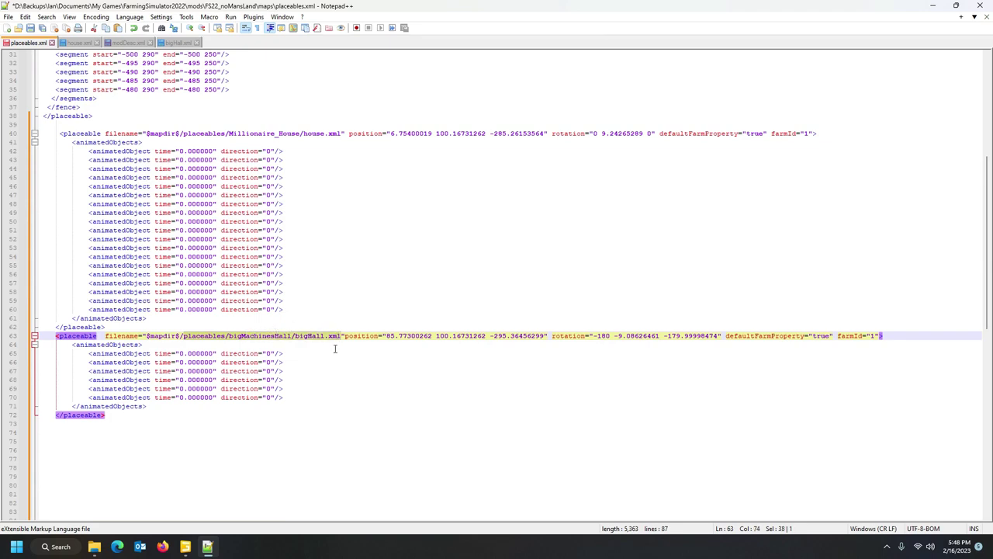
left_click(126, 43)
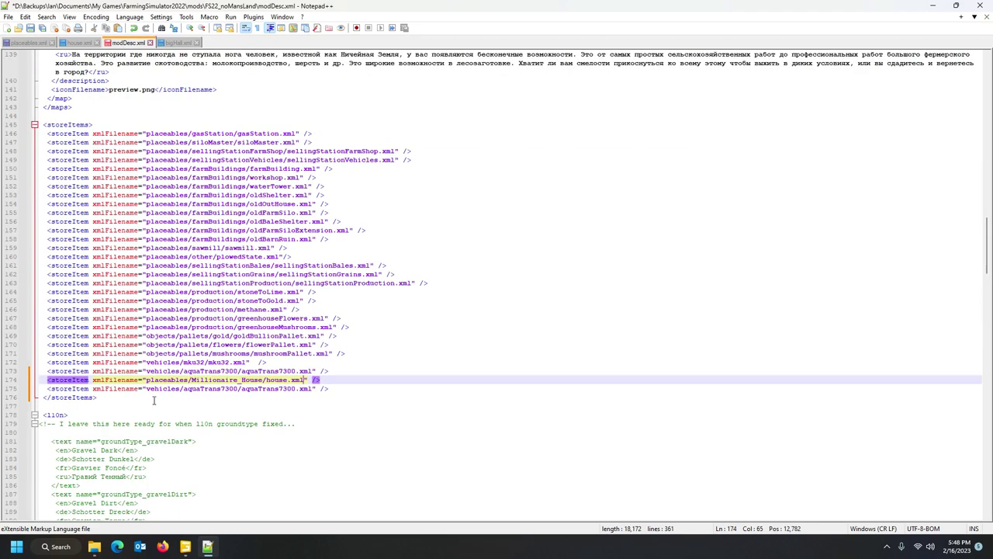
left_click_drag(147, 388, 306, 394)
key("ctrl+v")
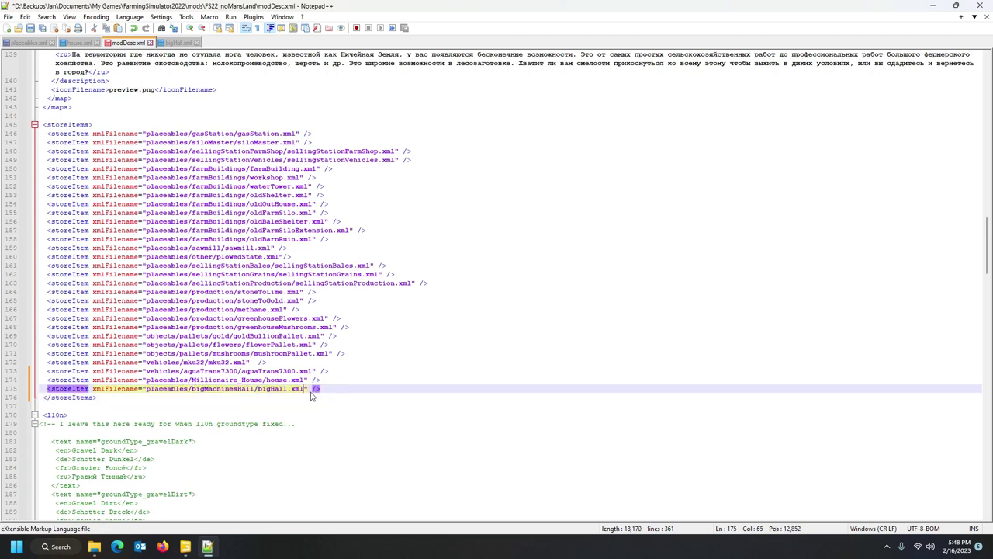
Step: Compare the storeItems paths in modDesc.xml with the filename paths in placeables.xml and save both files
left_click(68, 124)
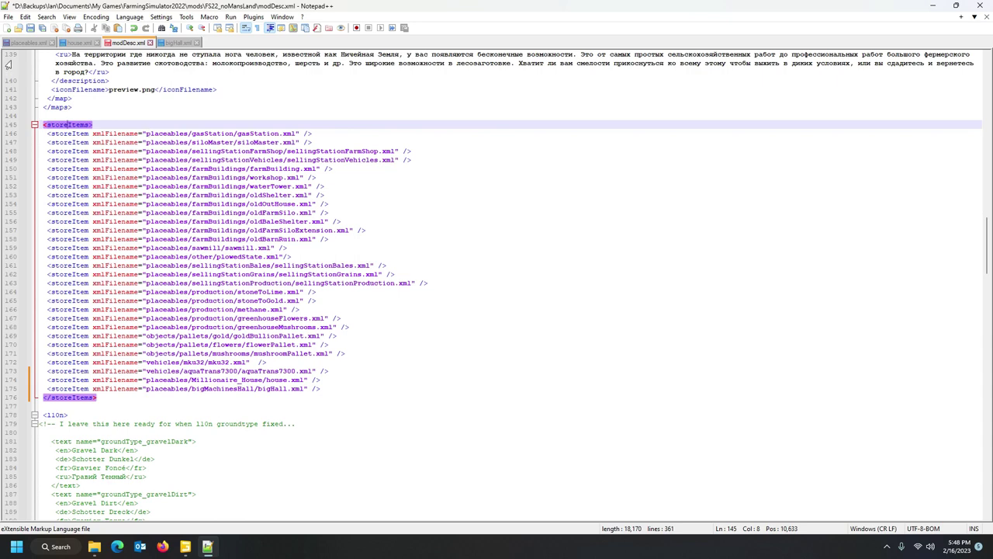
left_click(26, 42)
scroll(222, 260, "up", 7)
scroll(223, 260, "up", 3)
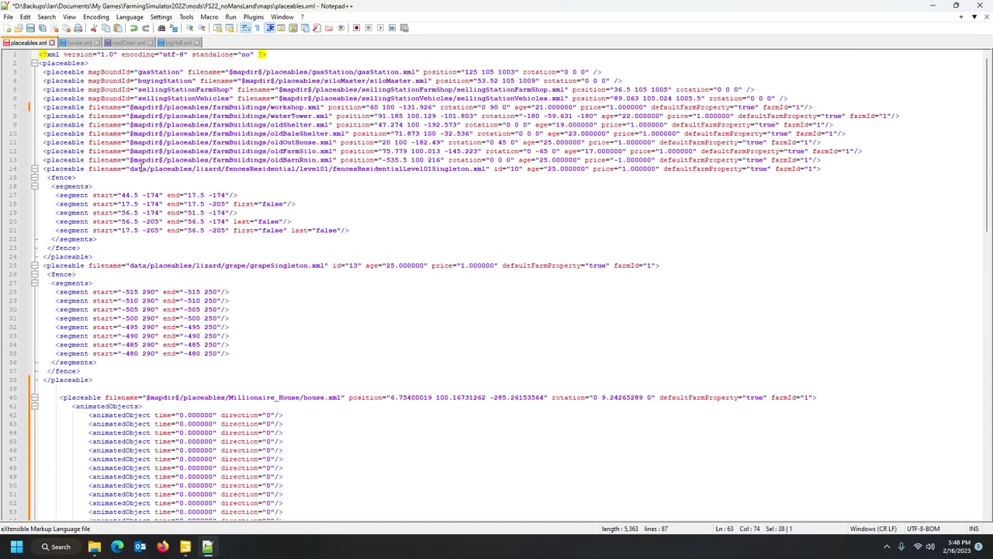
left_click(135, 168)
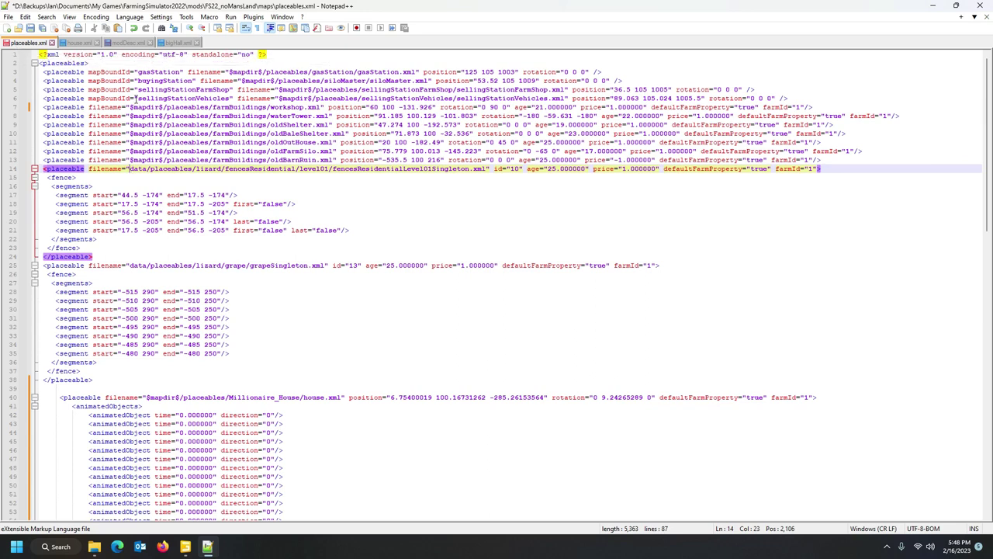
left_click(127, 43)
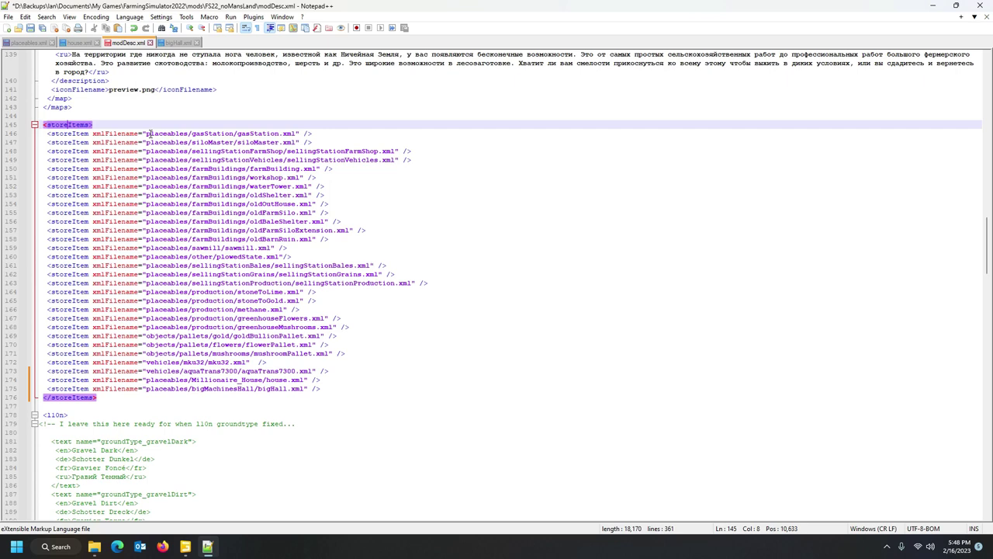
scroll(276, 204, "up", 1)
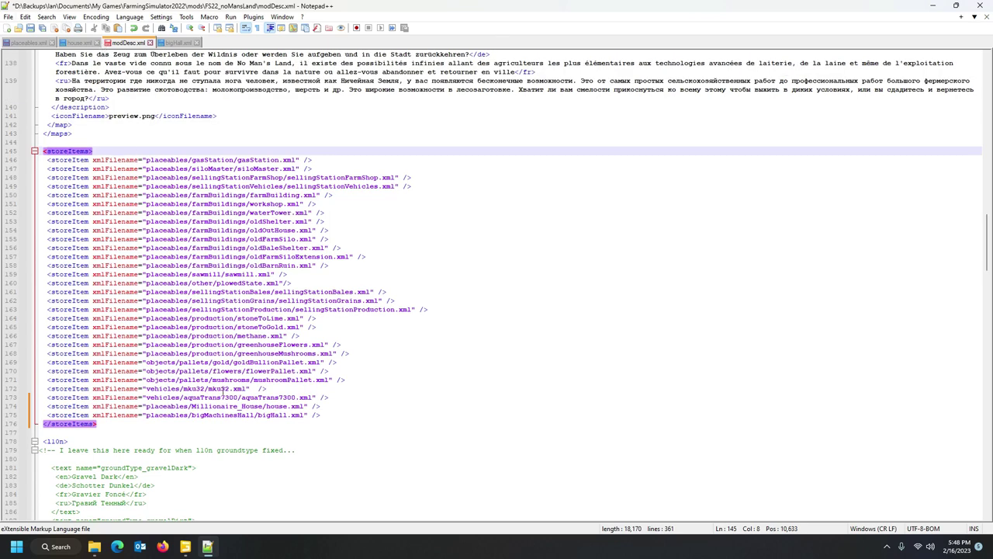
left_click(31, 28)
left_click(26, 44)
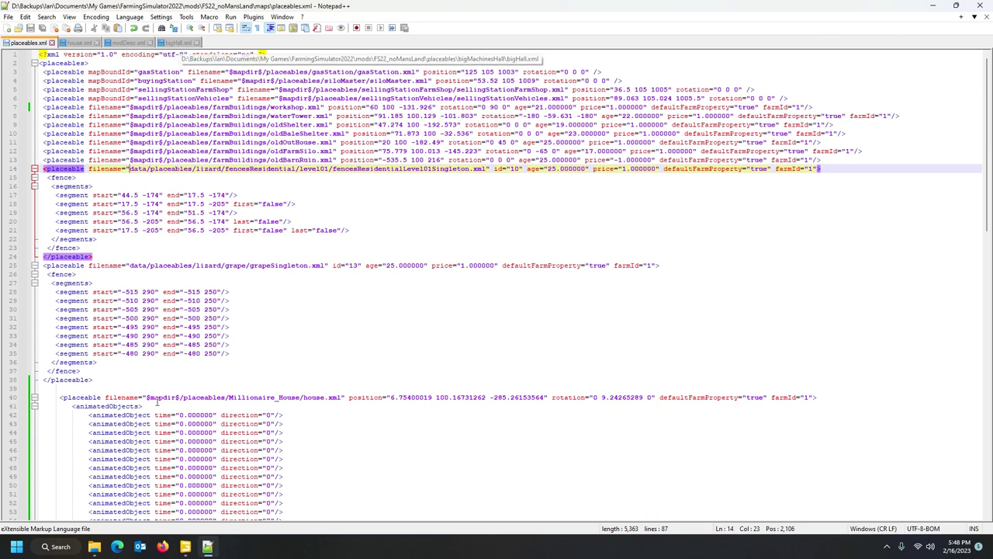
Step: Open modDesc.xml from the FS22_noMansLand placeables/bigMachinesHall folder in Notepad++ and check it for localized texts
left_click(93, 547)
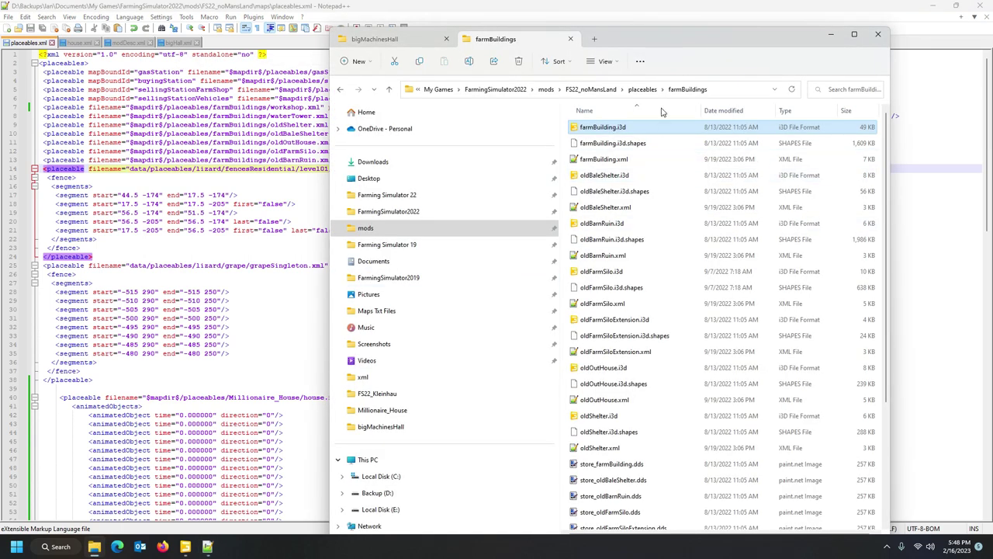
left_click(643, 89)
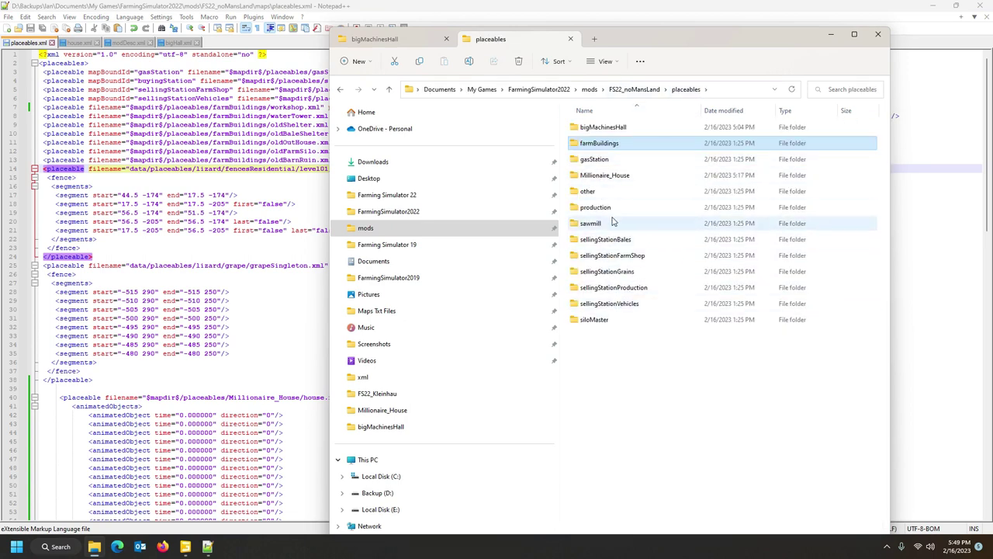
double_click(603, 127)
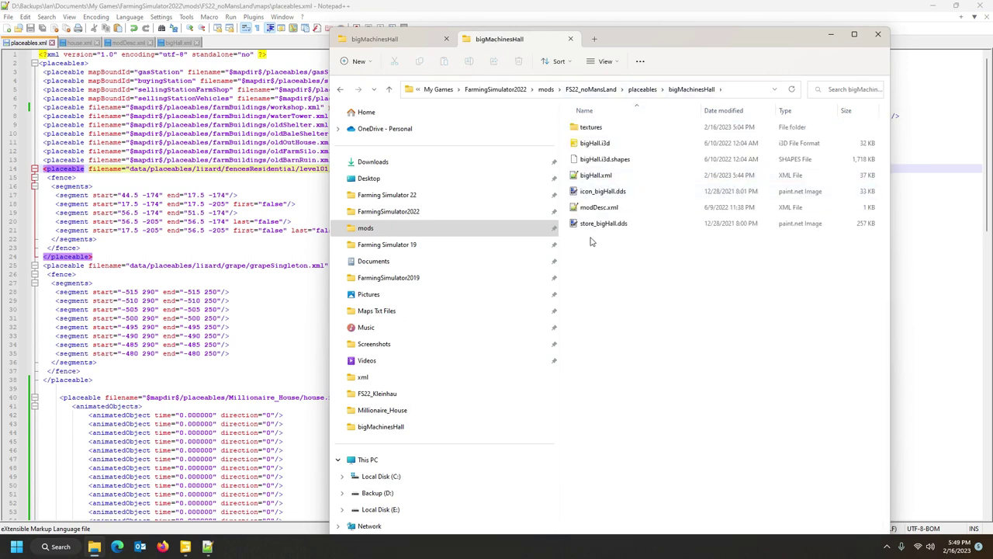
double_click(594, 209)
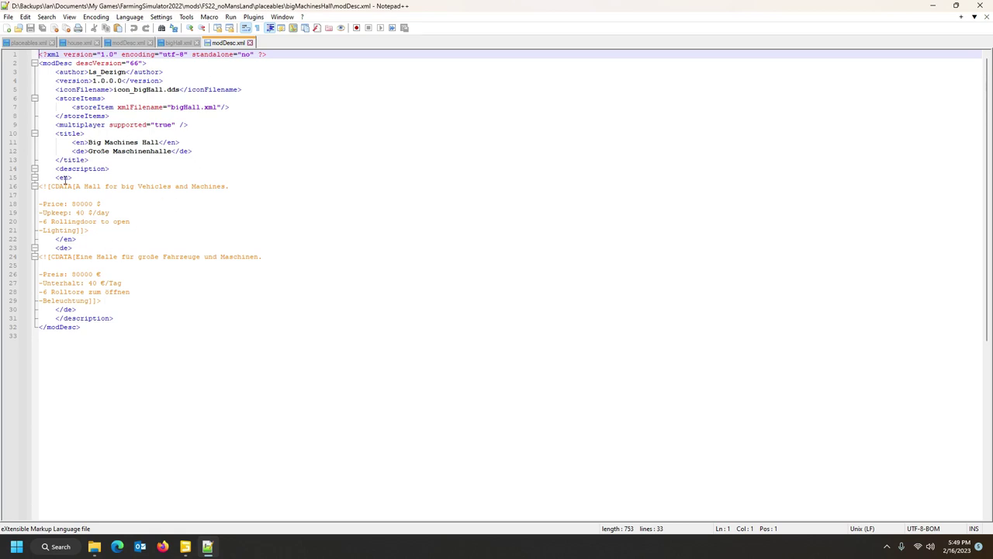
Step: Examine the l10n section of the map's modDesc.xml, including the ground type, shop item and fill type text entries
left_click(128, 43)
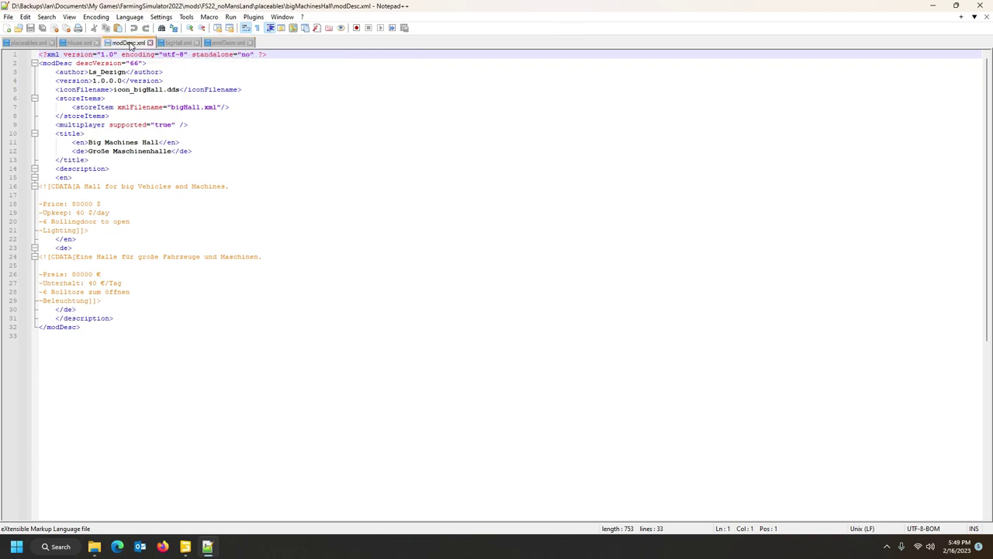
scroll(212, 257, "down", 8)
left_click(56, 150)
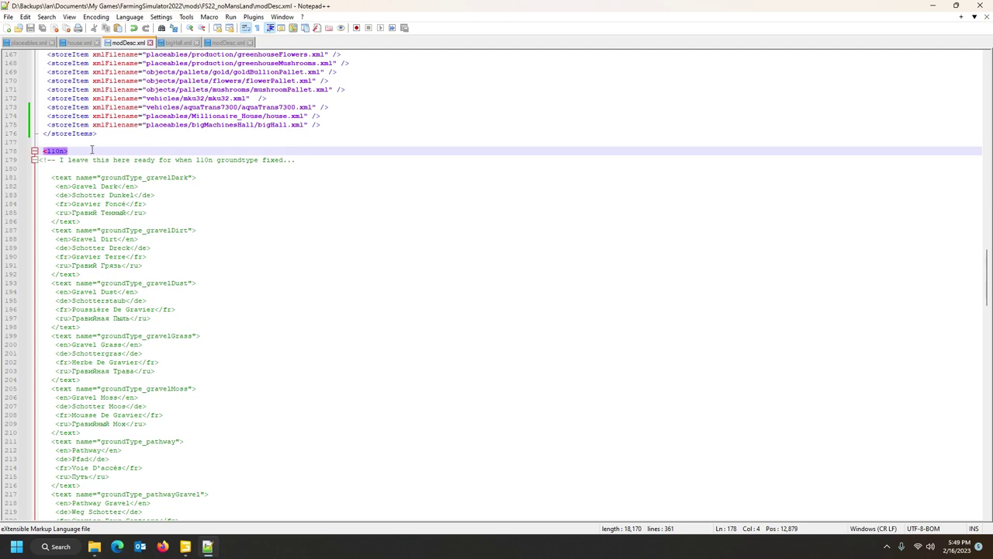
left_click(78, 177)
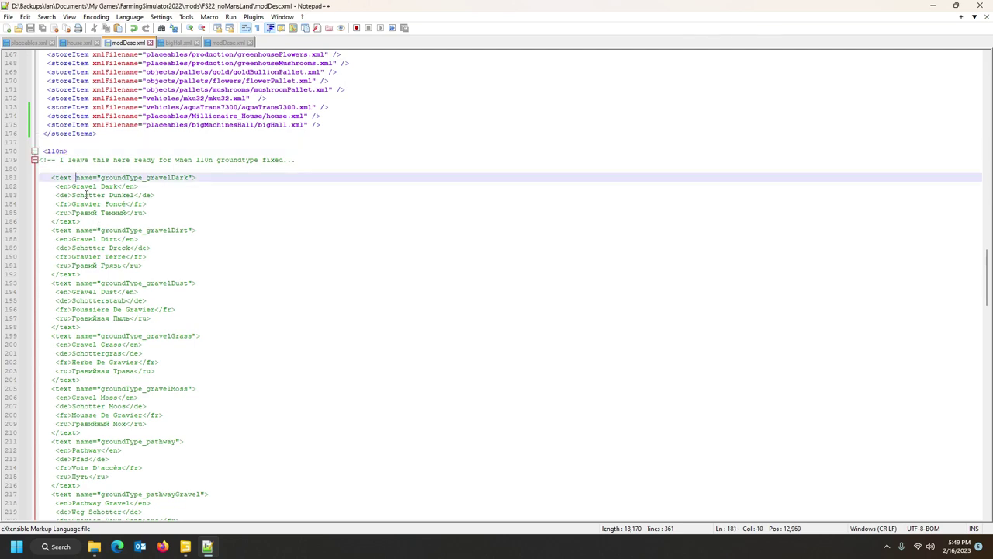
scroll(115, 230, "down", 20)
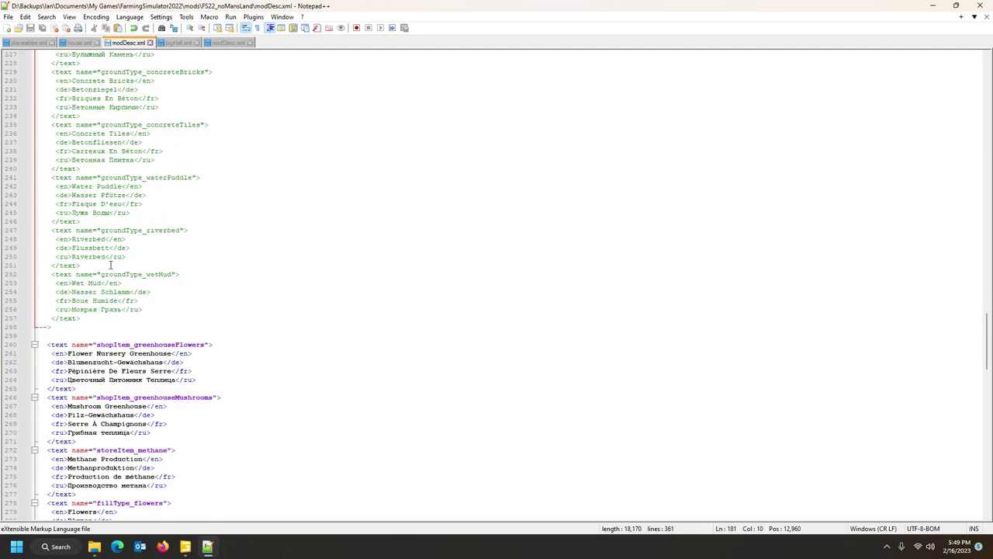
scroll(110, 265, "down", 5)
left_click(126, 212)
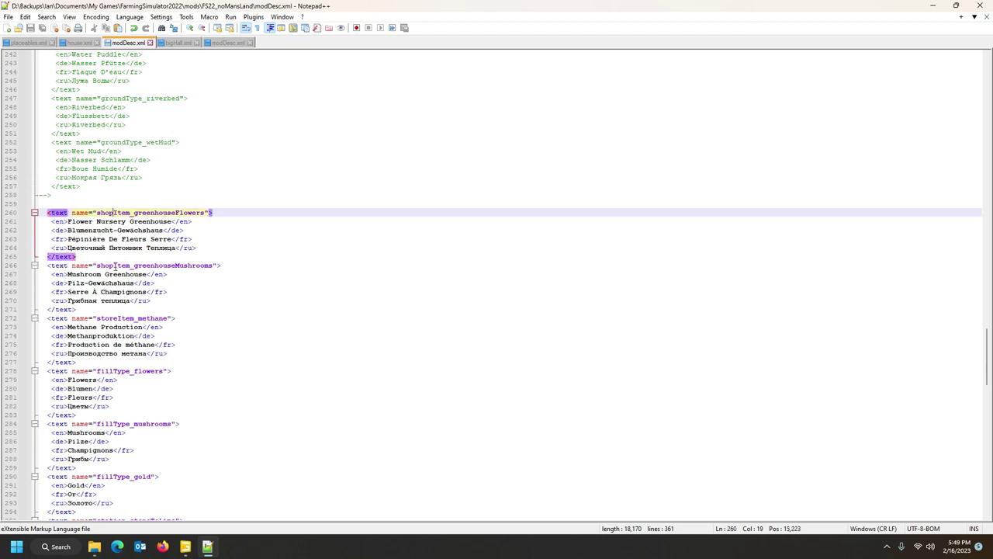
left_click(114, 265)
scroll(128, 288, "down", 5)
left_click(97, 239)
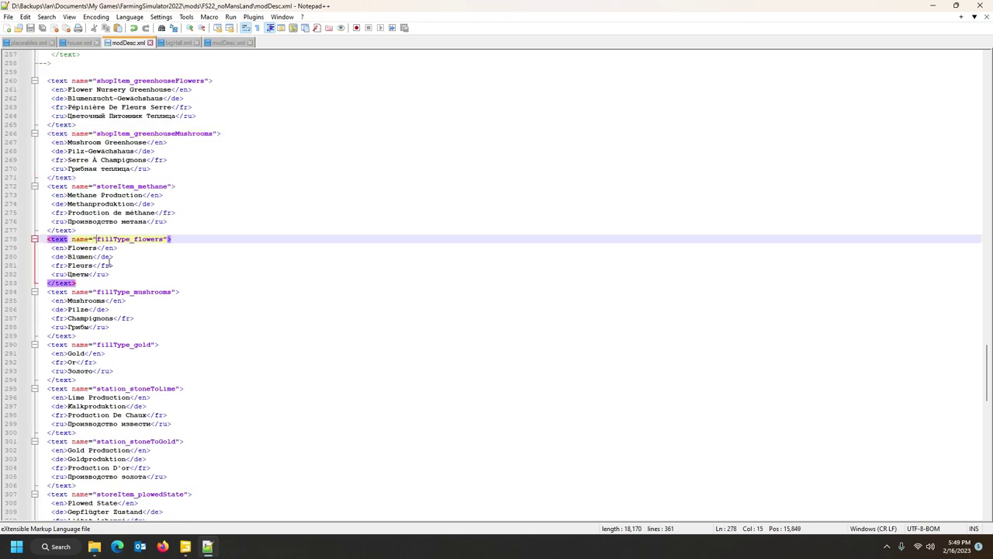
Step: Compare the bigMachinesHall modDesc.xml with the l10n text entries in the map's modDesc.xml
left_click(225, 44)
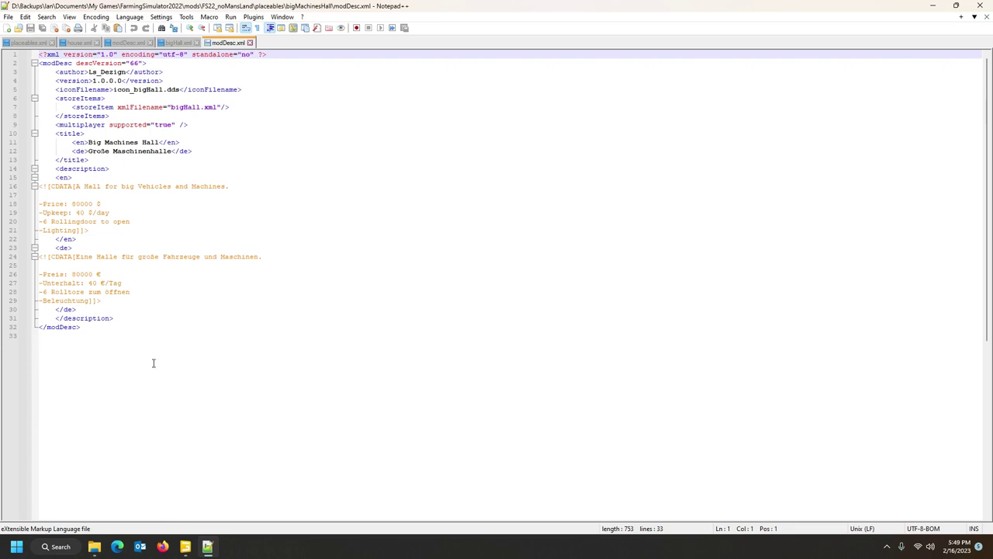
left_click(21, 45)
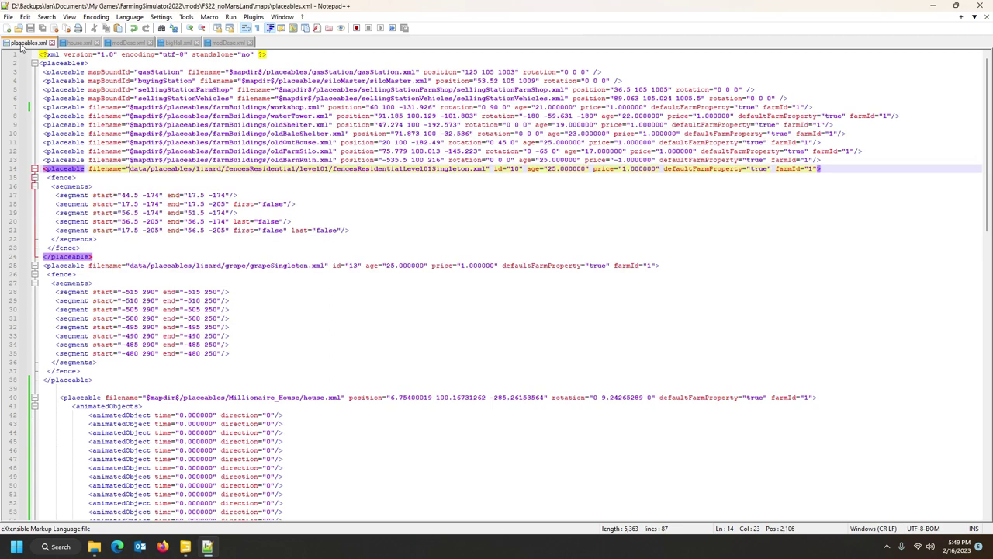
left_click(128, 43)
scroll(149, 264, "down", 1)
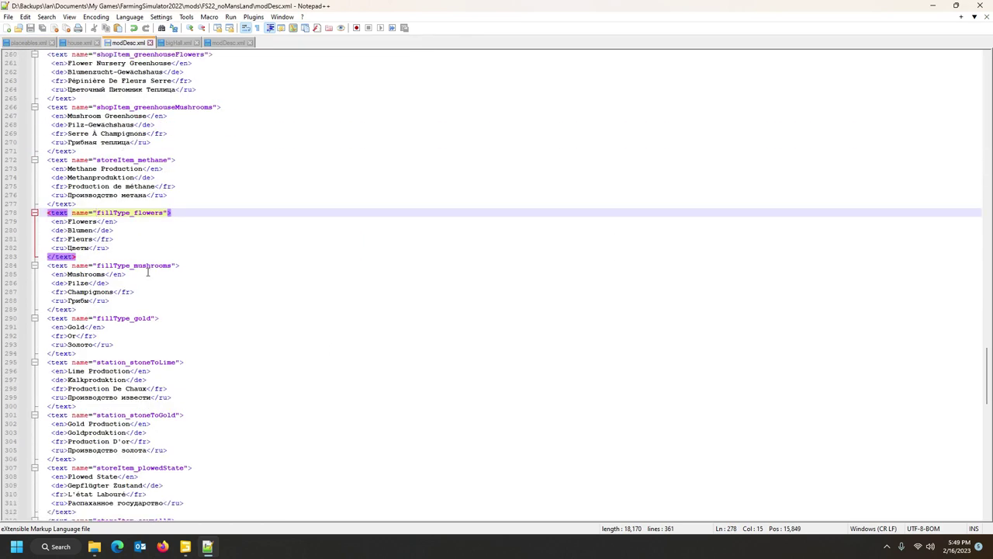
scroll(147, 272, "up", 2)
scroll(146, 271, "up", 1)
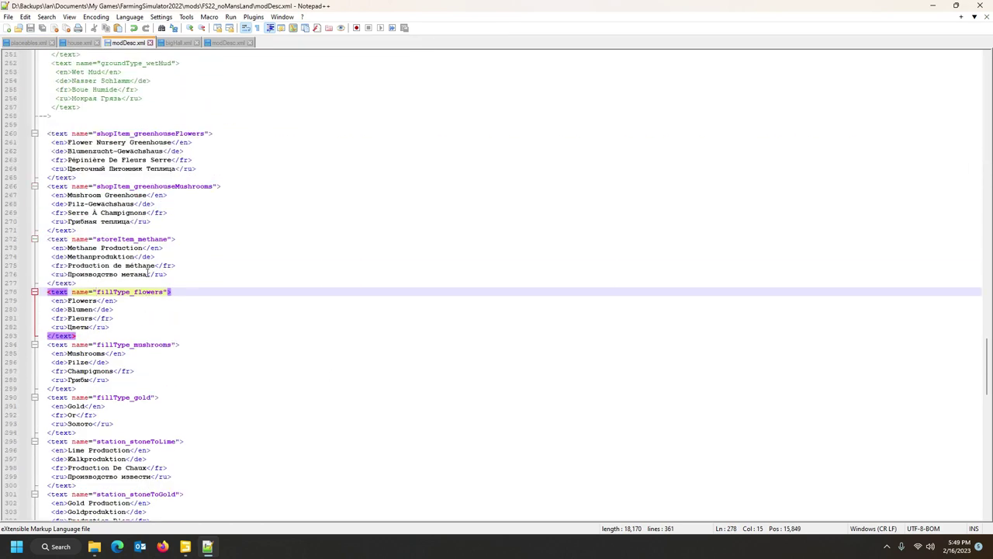
left_click(228, 44)
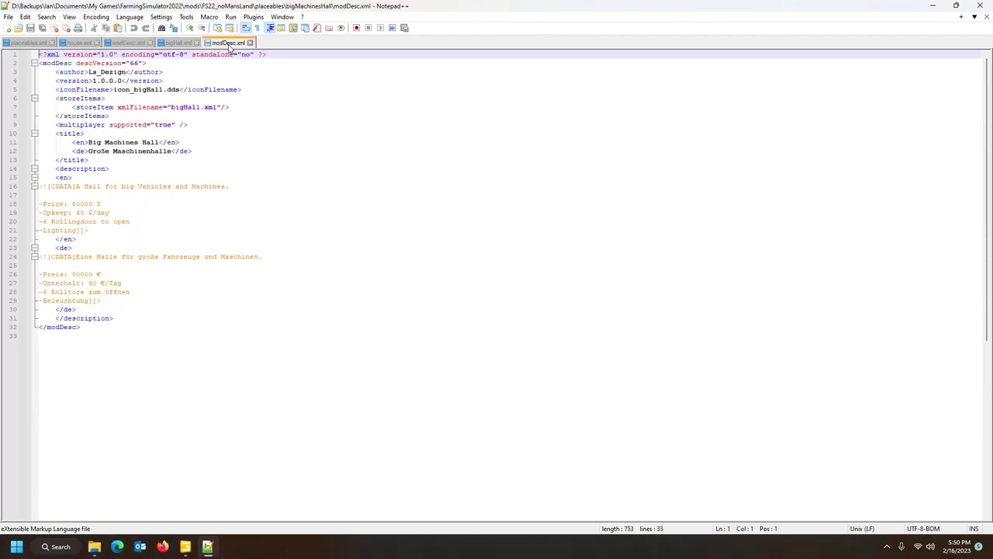
left_click(127, 45)
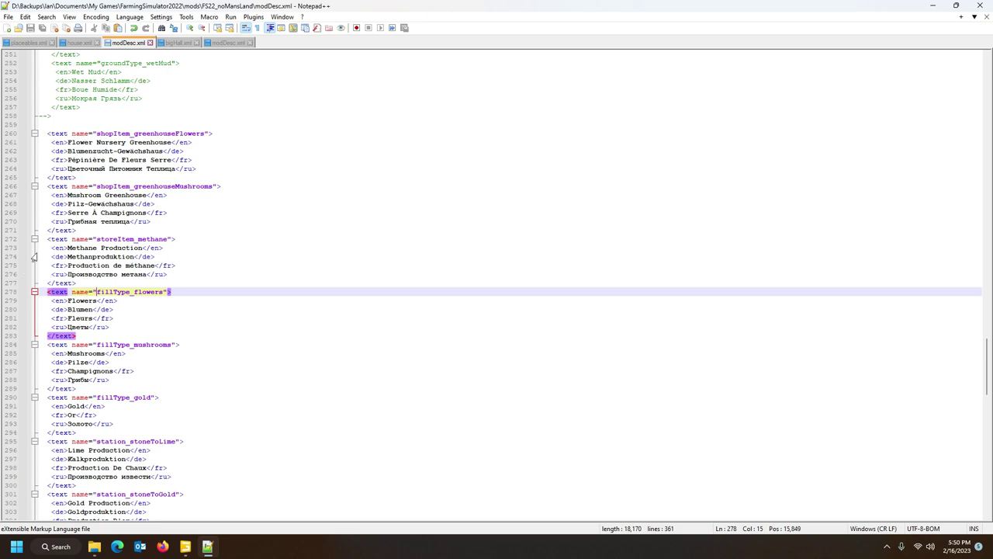
Step: Close the bigMachinesHall modDesc.xml and delete that file from the map's placeables/bigMachinesHall folder in File Explorer
left_click(250, 42)
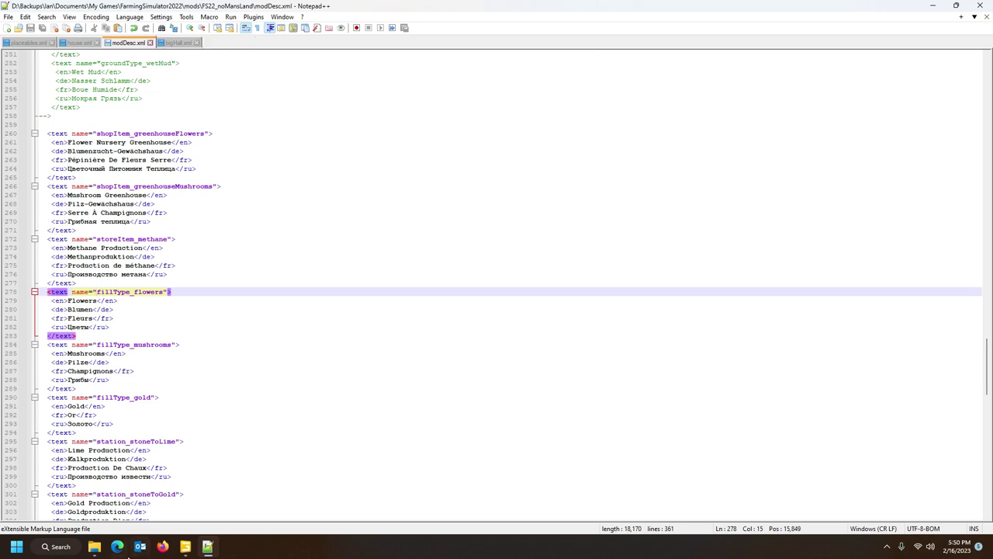
left_click(94, 546)
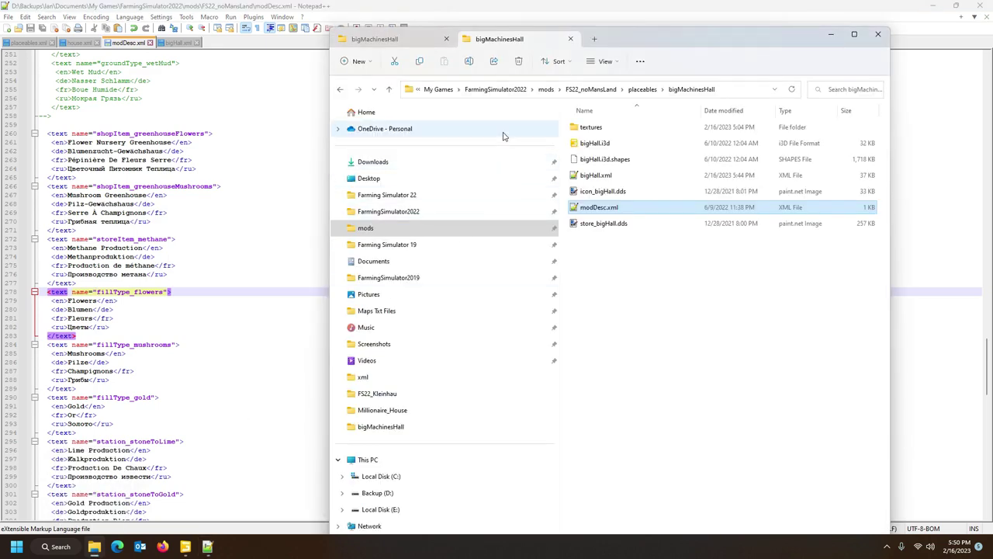
left_click_drag(679, 41, 560, 32)
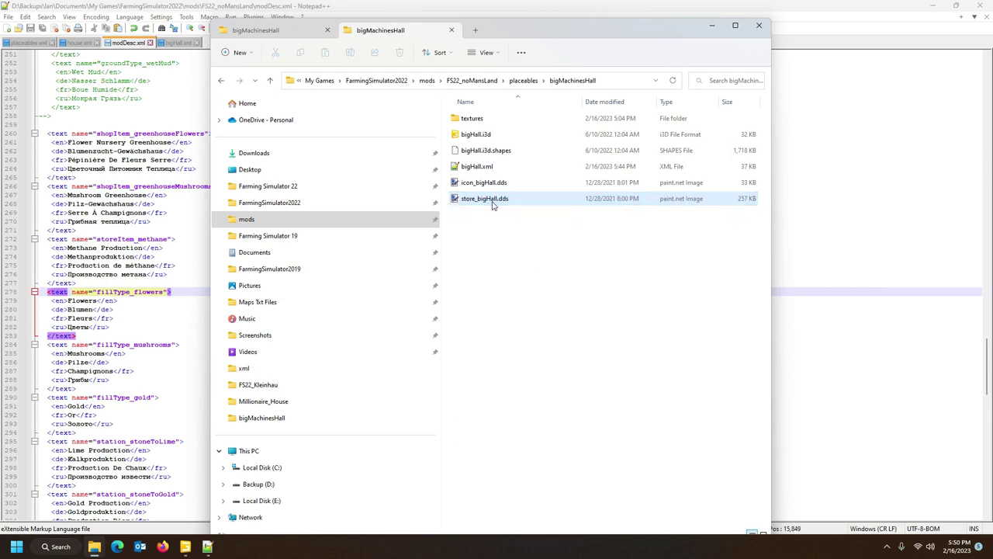
Step: Delete modDesc.xml from the map's placeables/Millionaire_House folder and return to the FS22_noMansLand folder
left_click(524, 81)
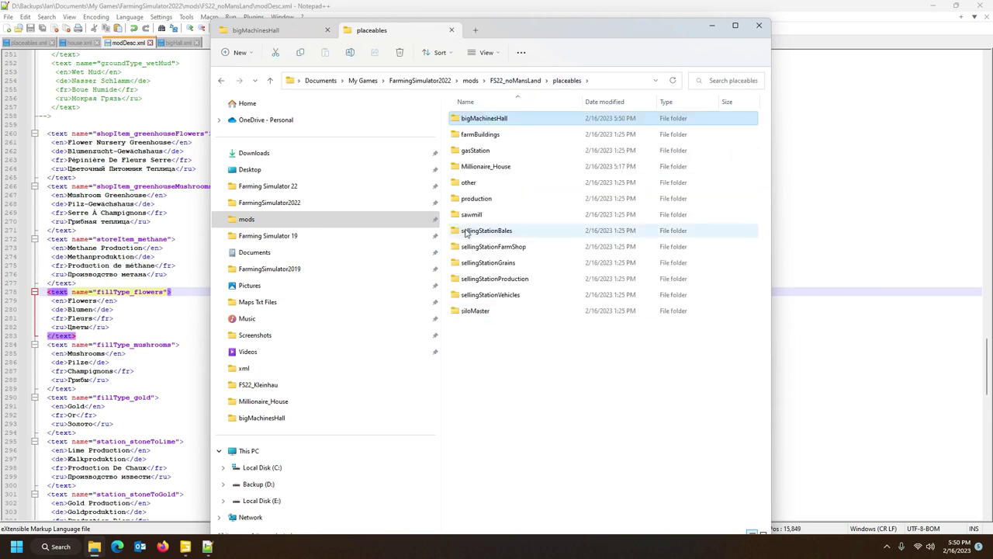
double_click(485, 166)
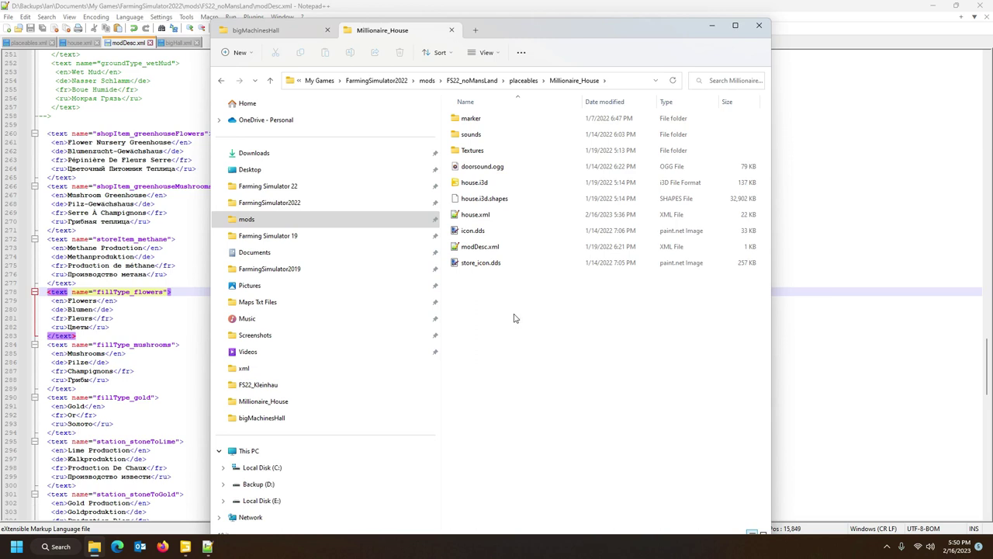
left_click(482, 249)
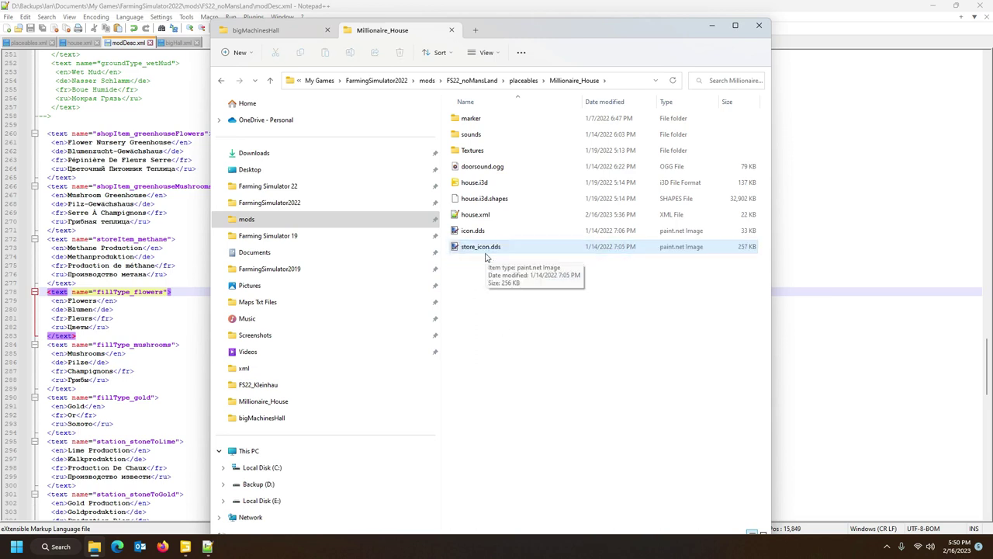
key("Delete")
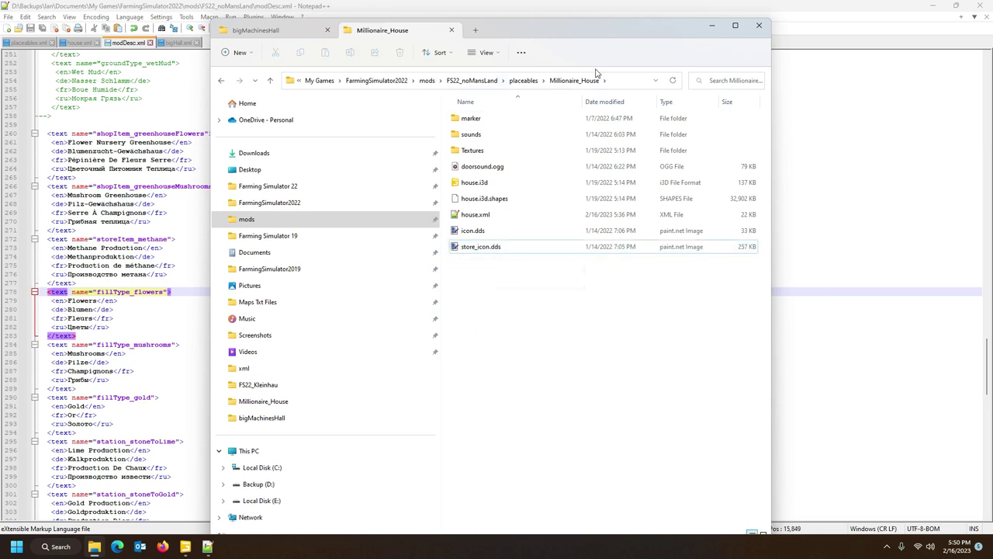
left_click(468, 85)
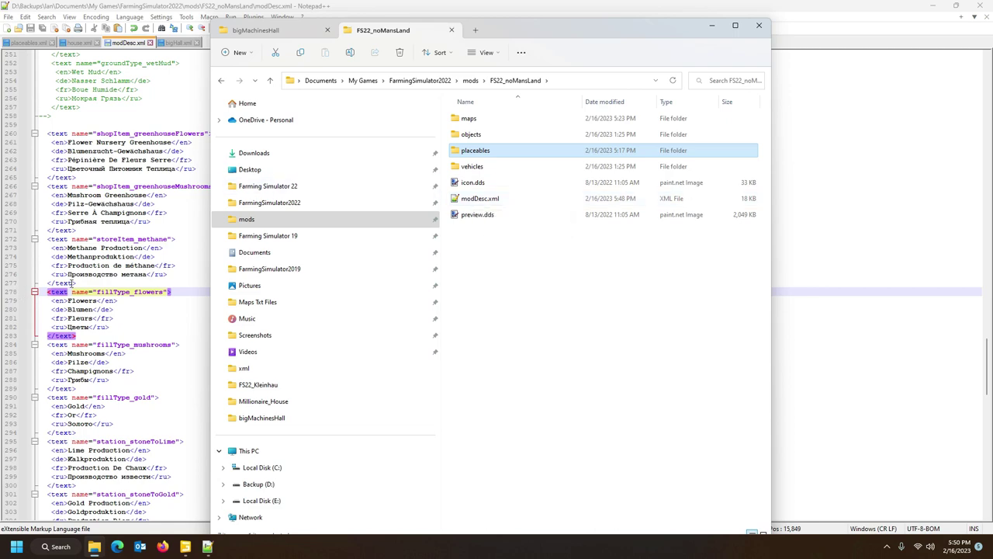
Step: Examine the map's modDesc.xml in Notepad++ from the opening l10n tag through the commented-out ground types to the shop item texts
scroll(68, 141, "up", 6)
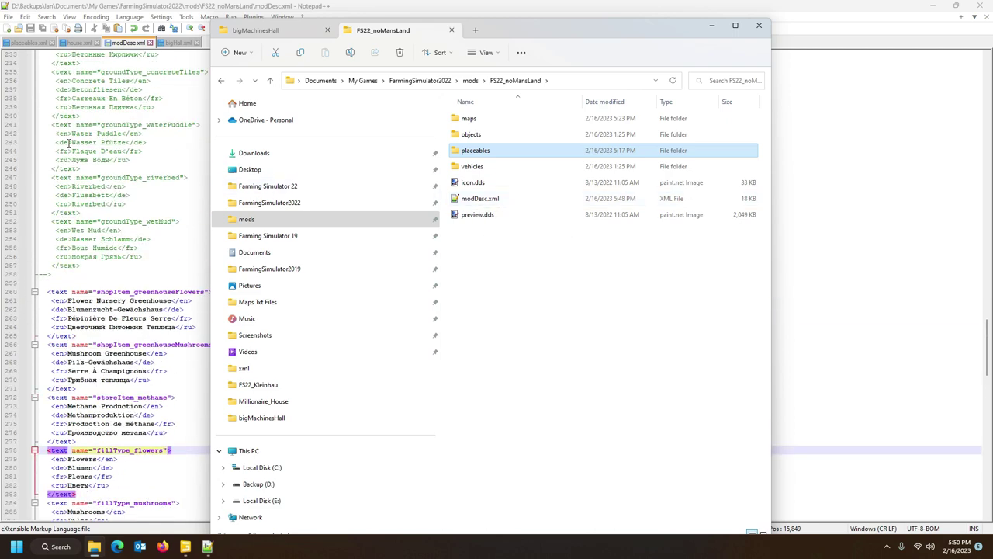
scroll(77, 211, "up", 20)
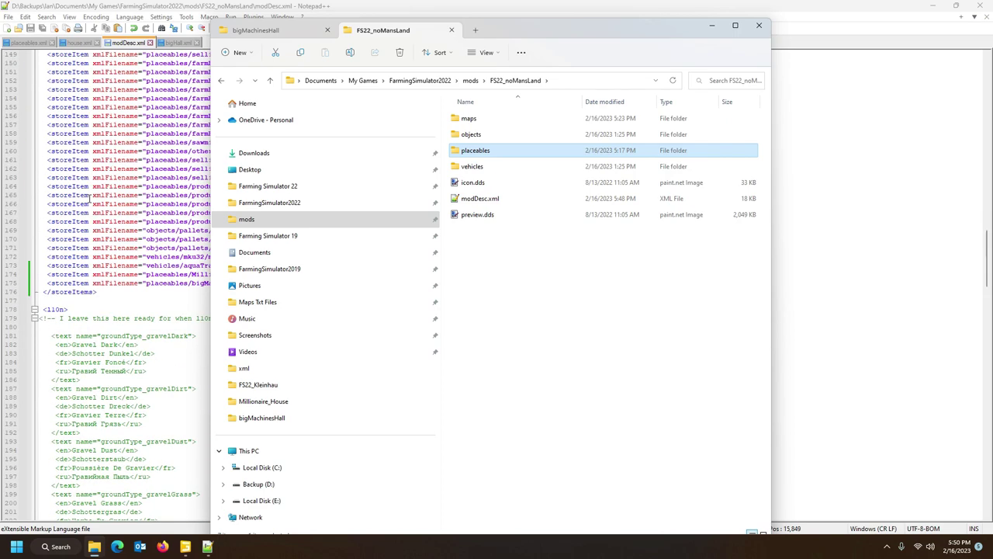
left_click(52, 311)
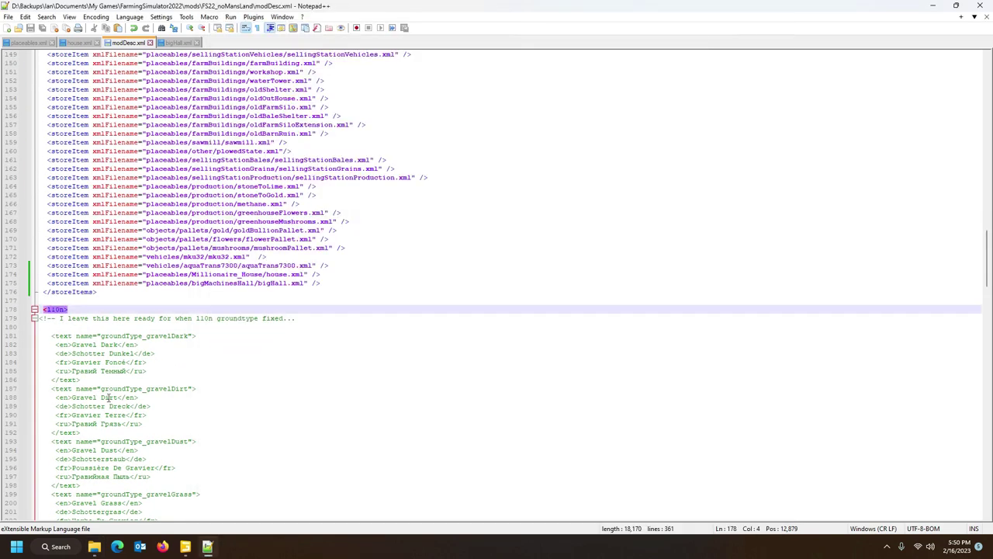
scroll(79, 345, "down", 7)
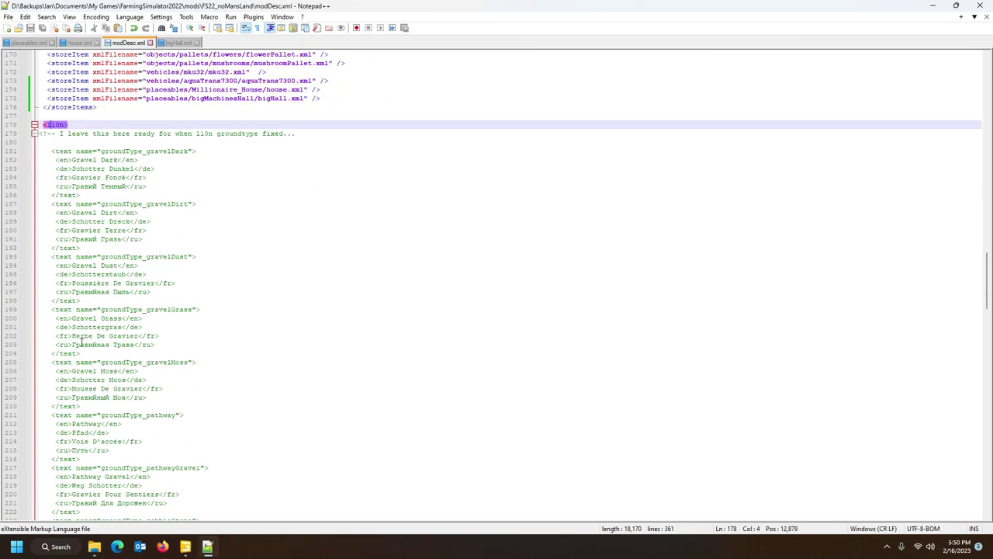
scroll(83, 340, "down", 5)
scroll(82, 340, "up", 6)
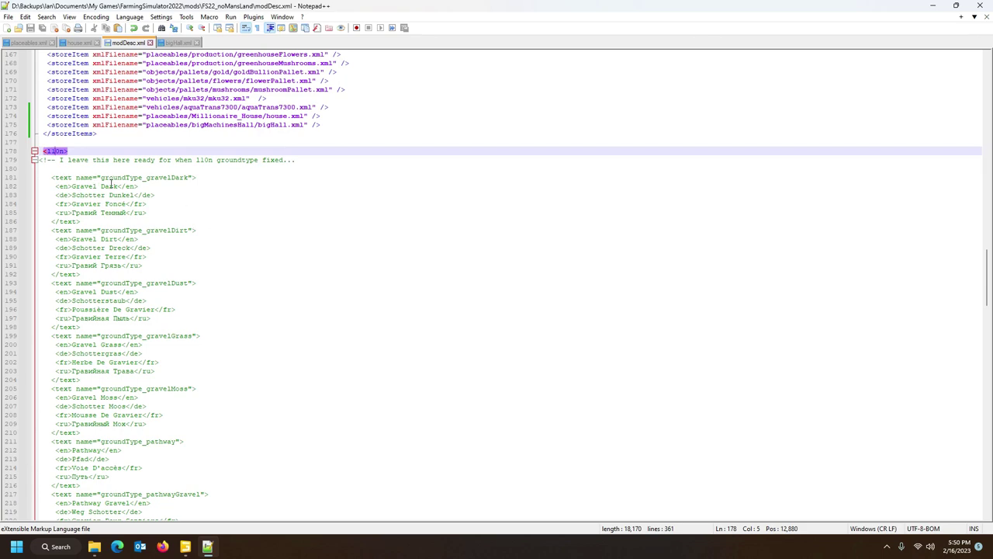
scroll(139, 236, "down", 19)
scroll(148, 420, "down", 3)
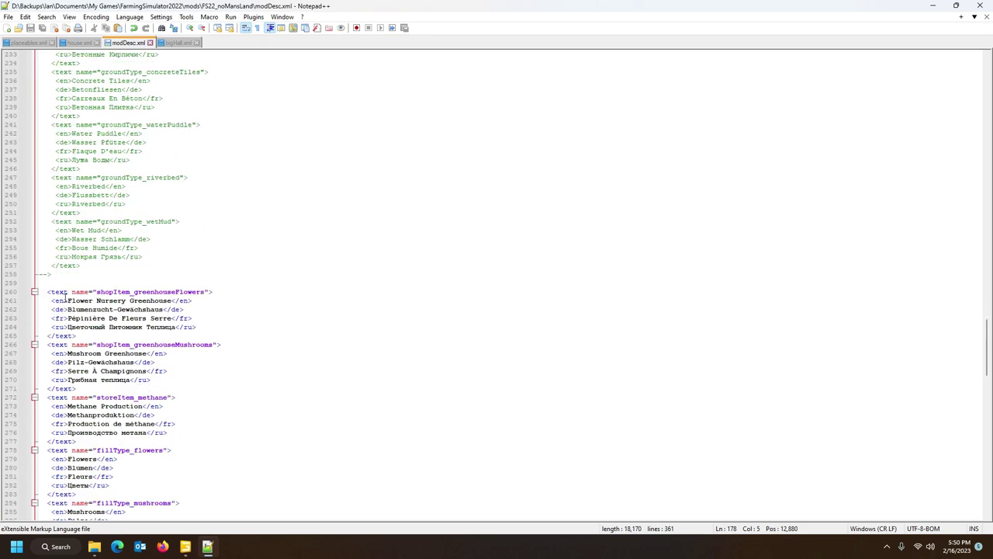
left_click(59, 291)
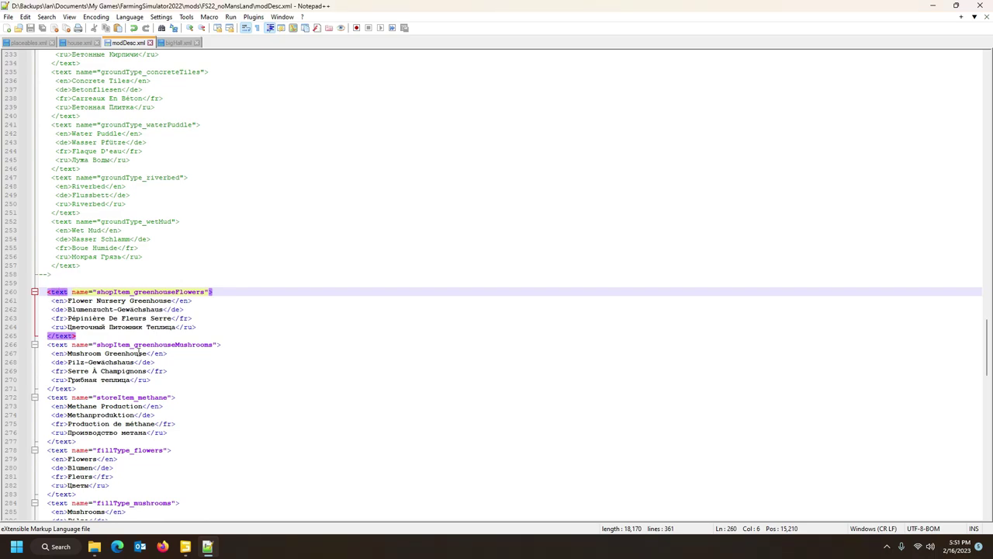
scroll(139, 351, "up", 20)
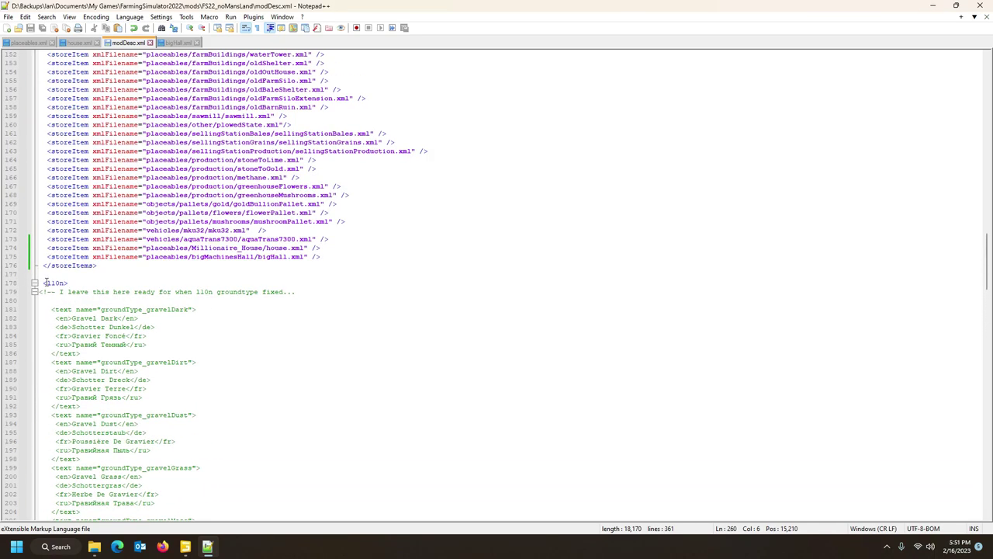
scroll(104, 359, "down", 20)
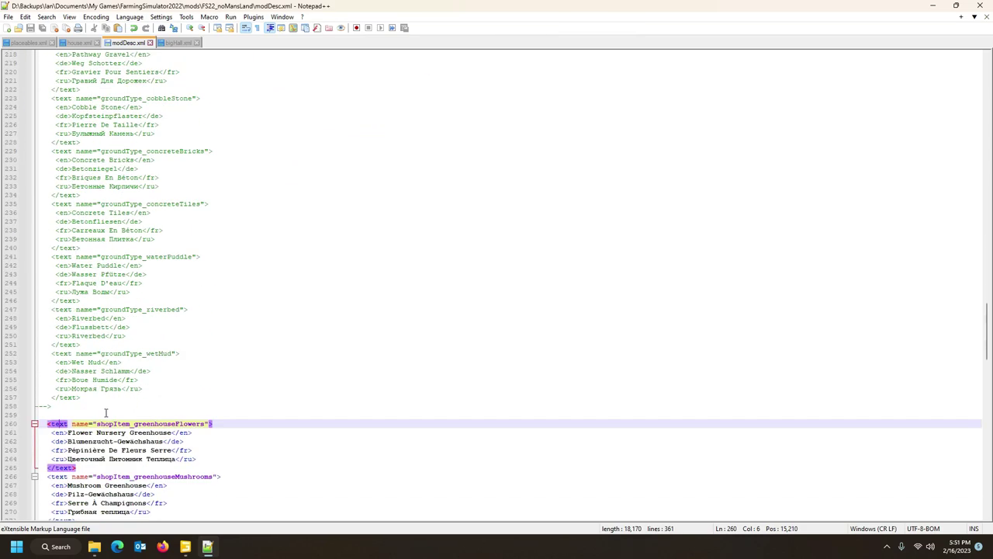
scroll(107, 409, "down", 6)
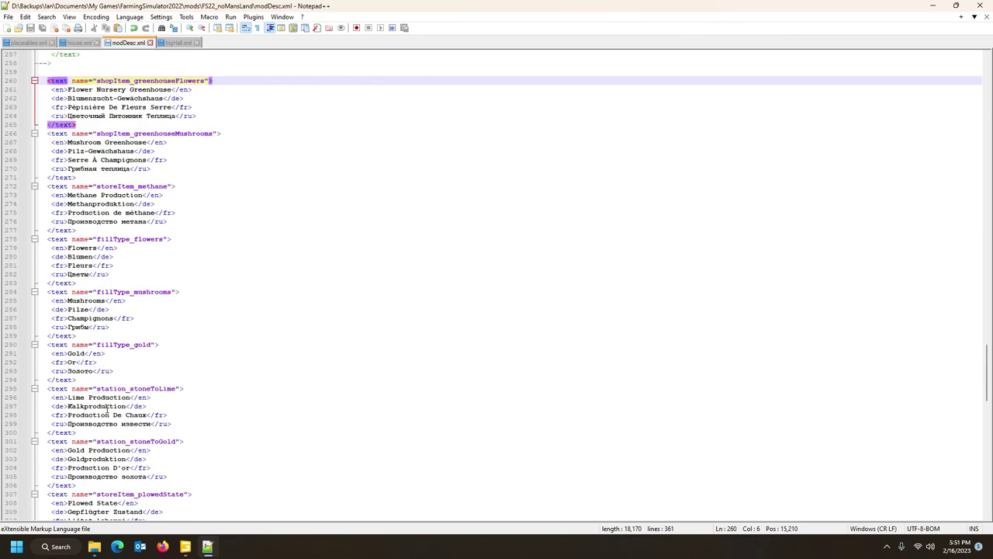
Step: Trace the l10n section from its opening tag to its closing tag before the modDesc end tag, checking the last text entries' structure
scroll(107, 410, "up", 20)
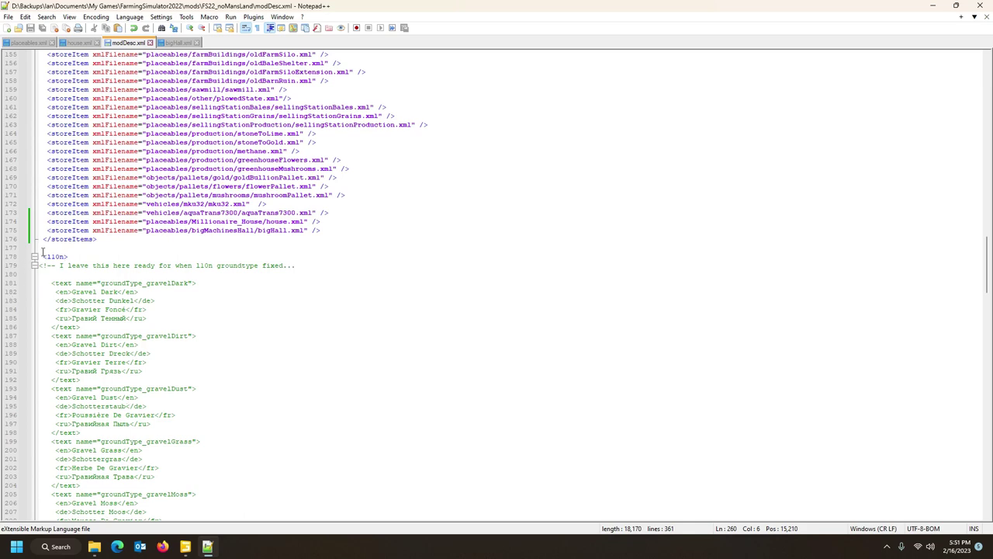
left_click(56, 256)
scroll(56, 256, "down", 20)
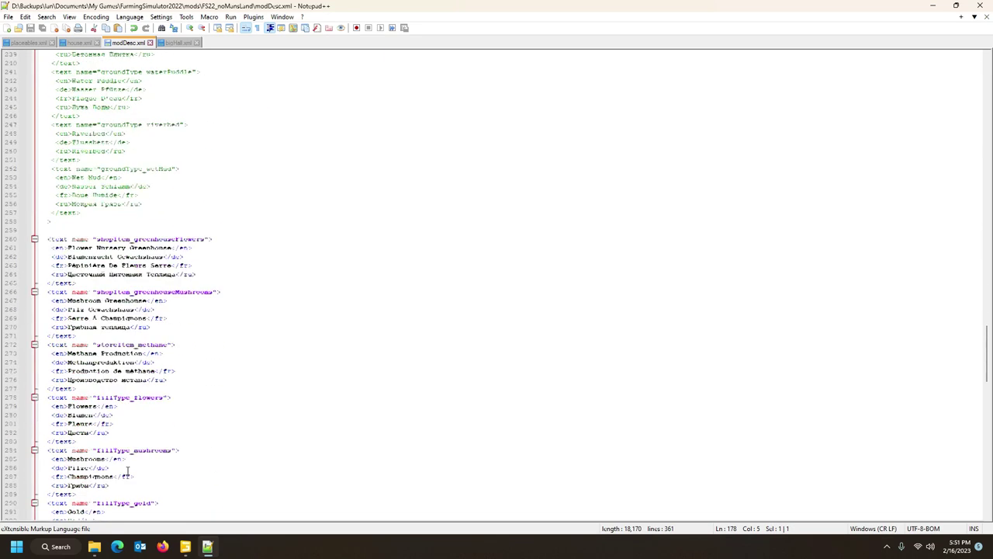
scroll(128, 471, "down", 20)
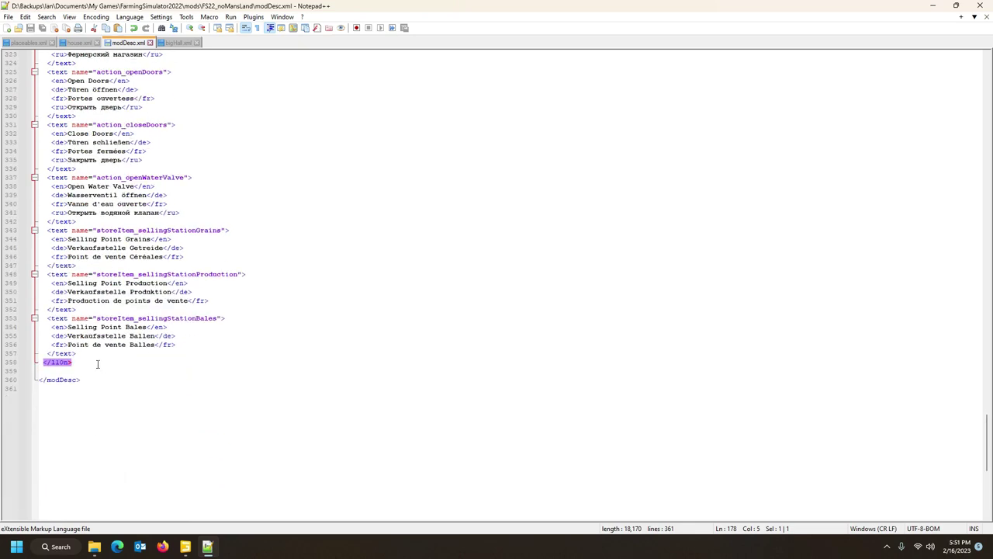
left_click(49, 370)
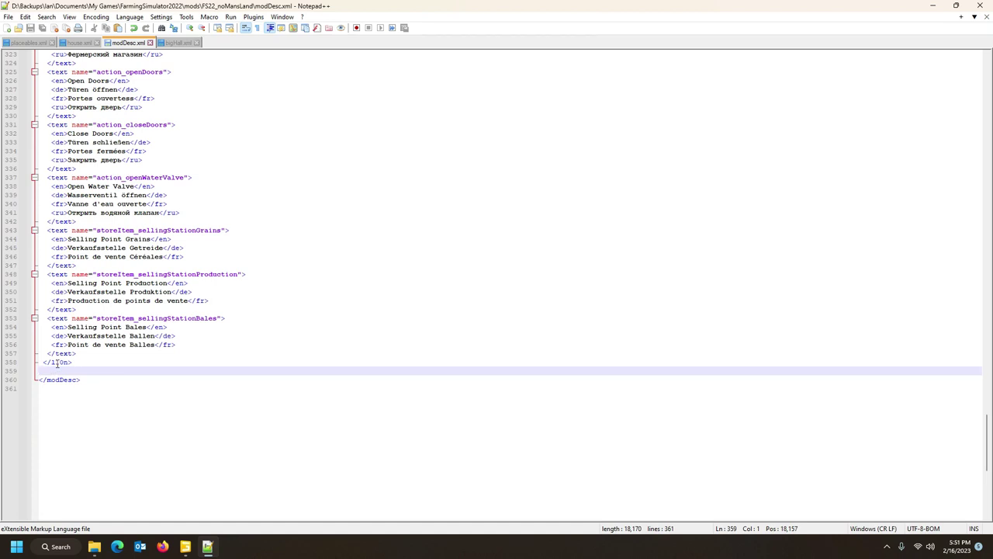
left_click(59, 380)
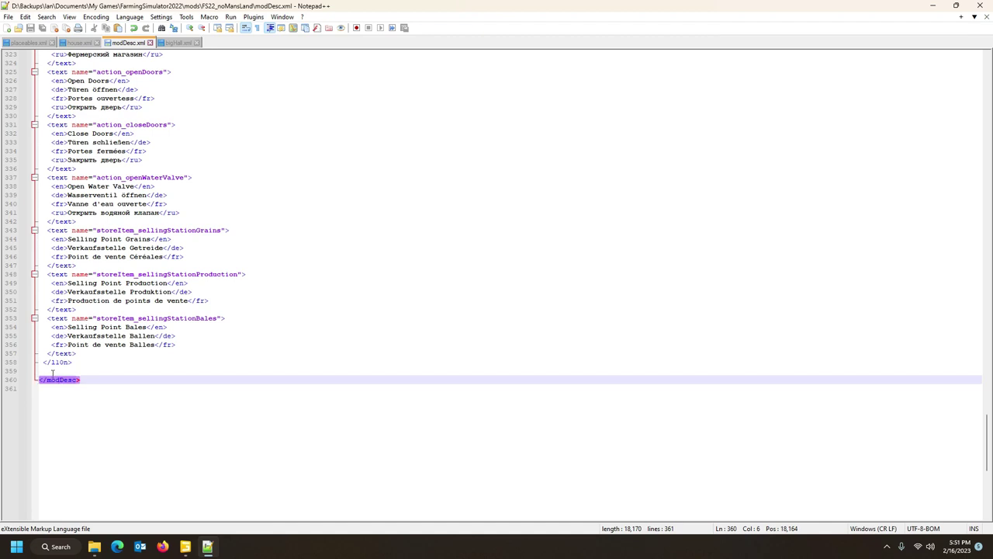
left_click(55, 421)
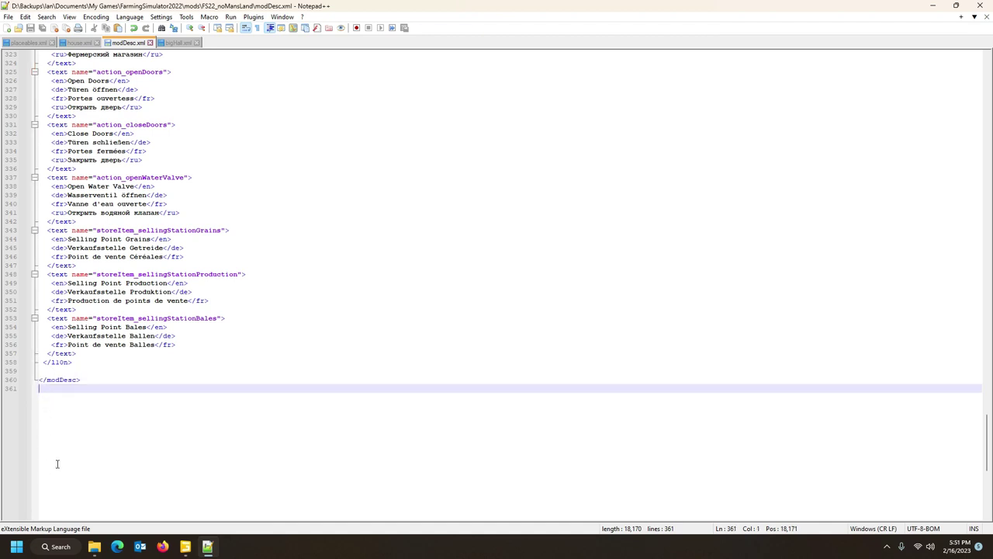
left_click(47, 372)
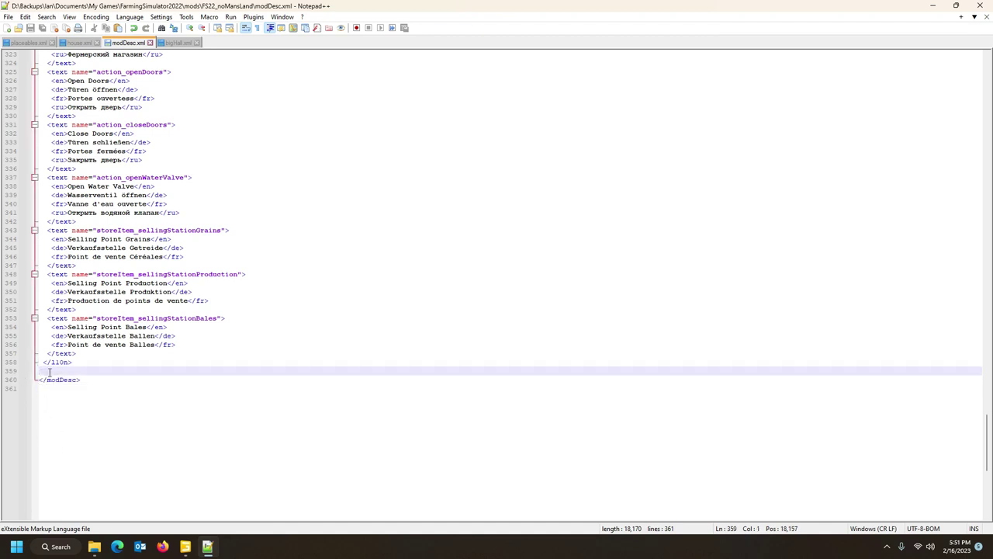
left_click(61, 361)
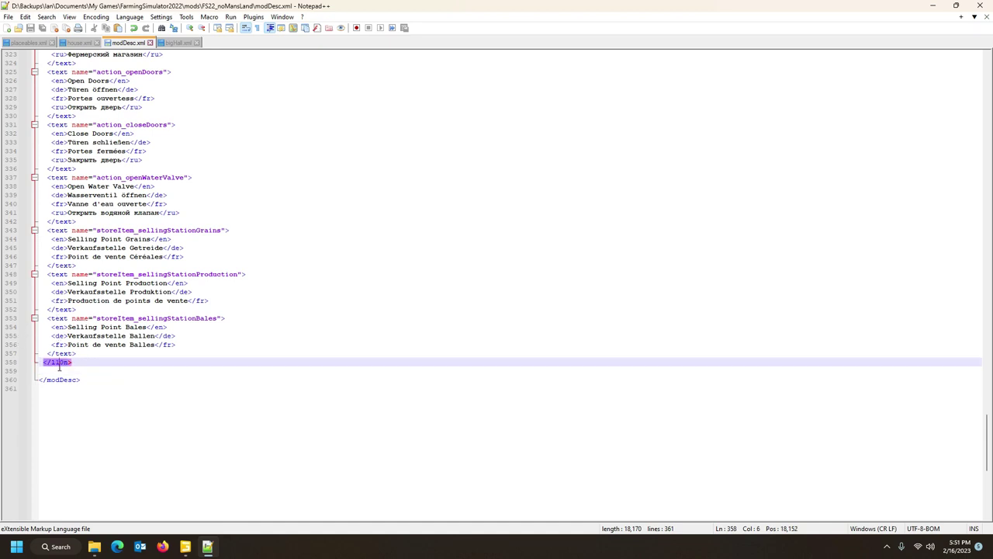
left_click(60, 317)
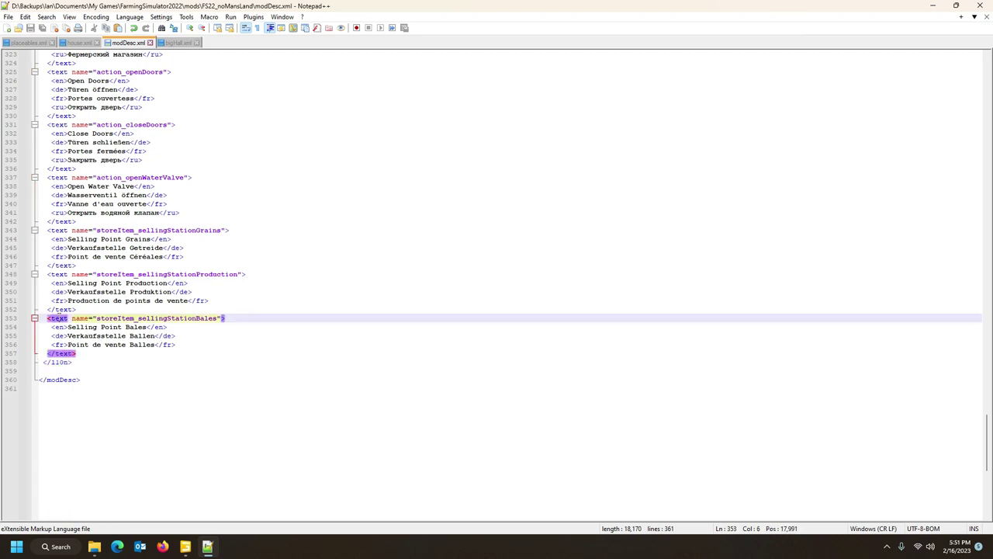
left_click(59, 308)
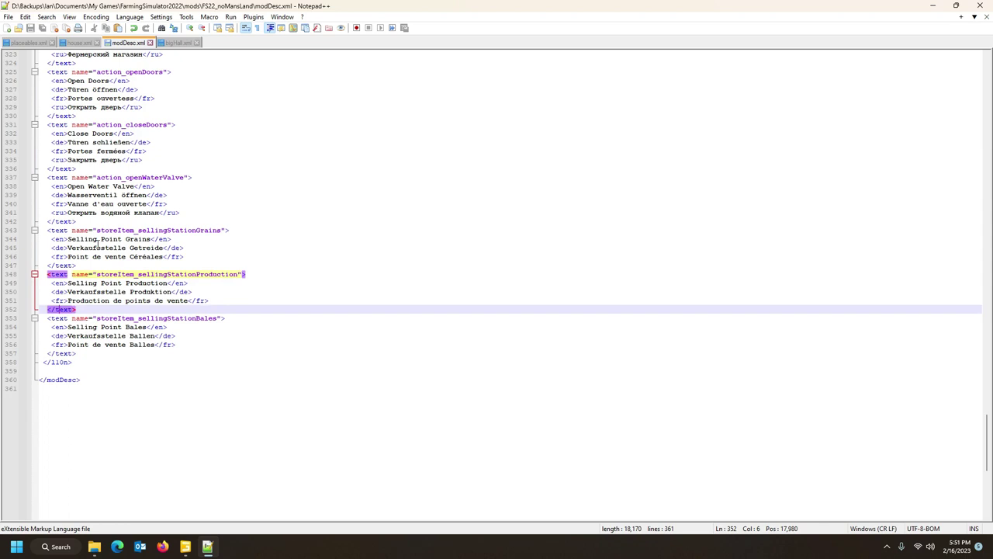
left_click(85, 133)
left_click(84, 72)
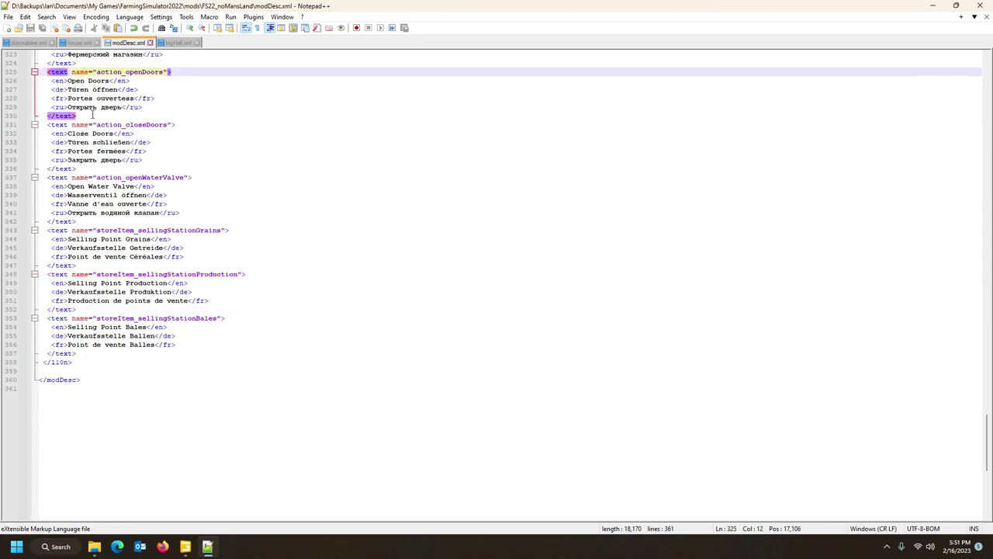
Step: Check the storeItems entries in the map's modDesc.xml, switch to GIANTS Editor and save the map
scroll(167, 239, "up", 20)
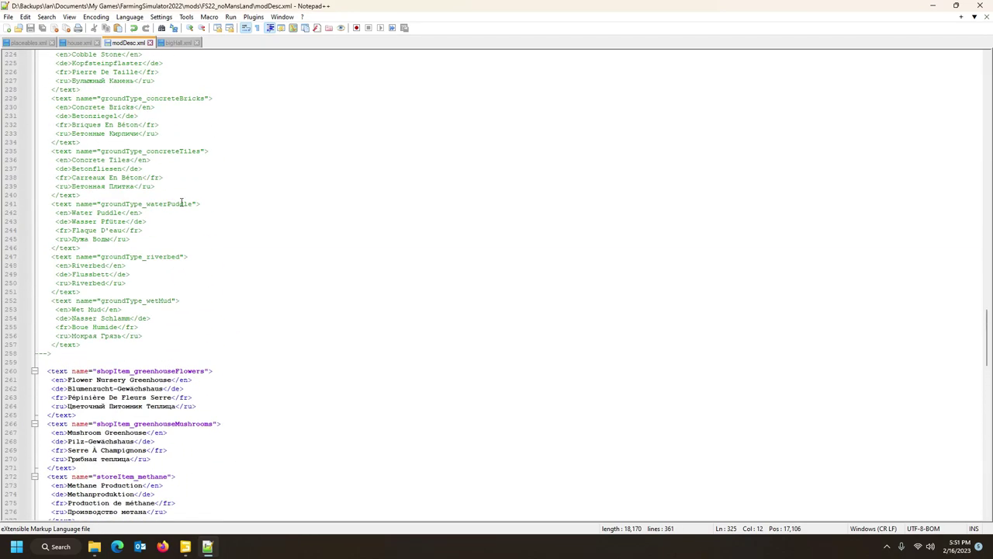
scroll(181, 203, "up", 20)
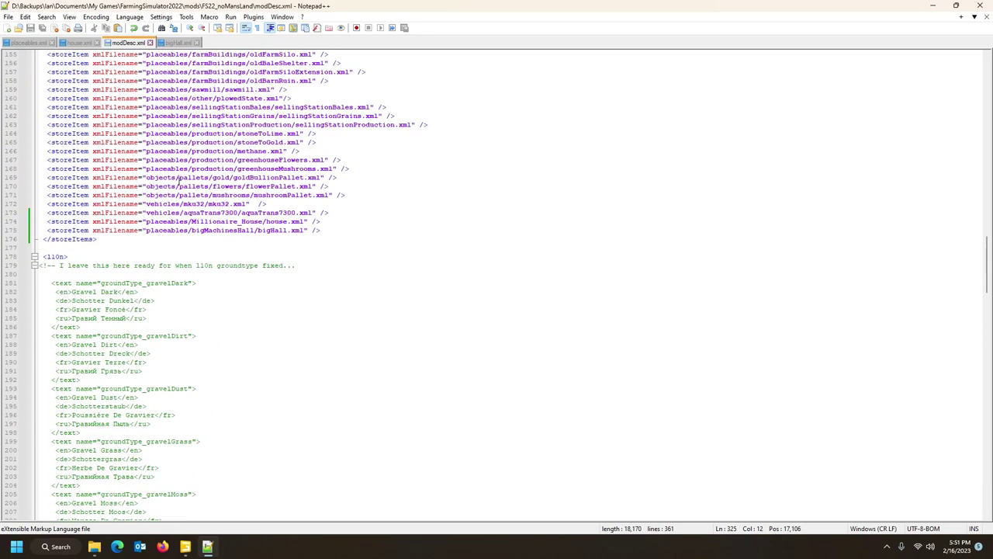
scroll(178, 181, "up", 4)
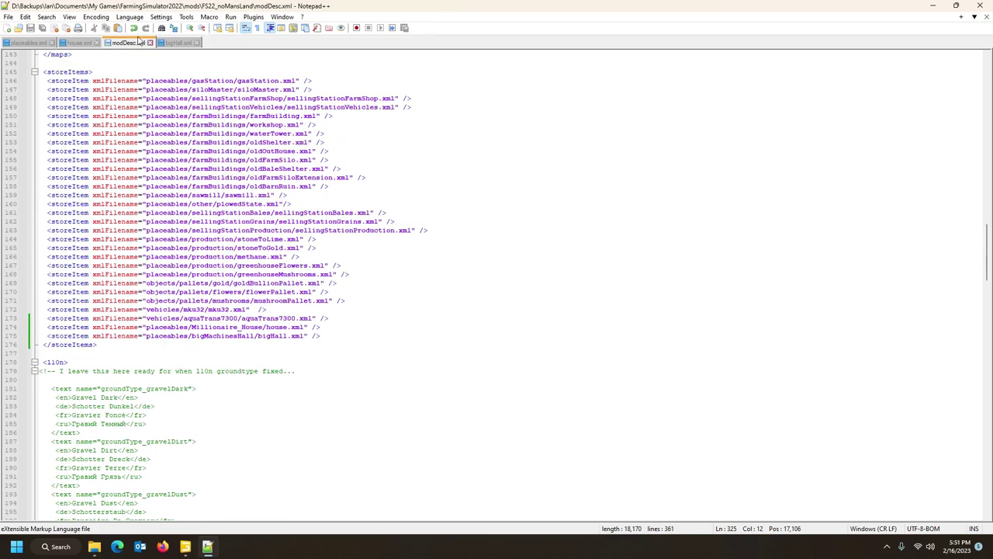
left_click(185, 546)
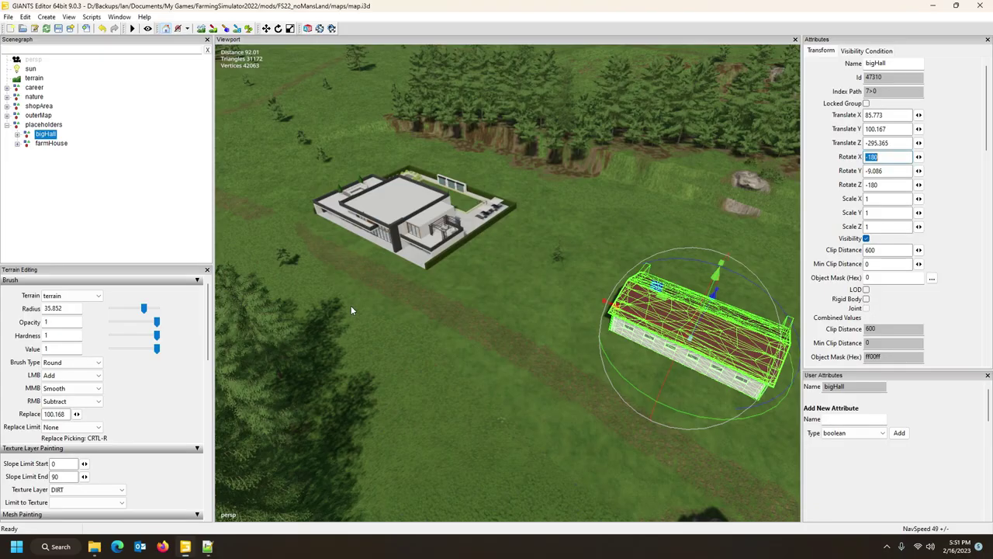
key("ctrl+s")
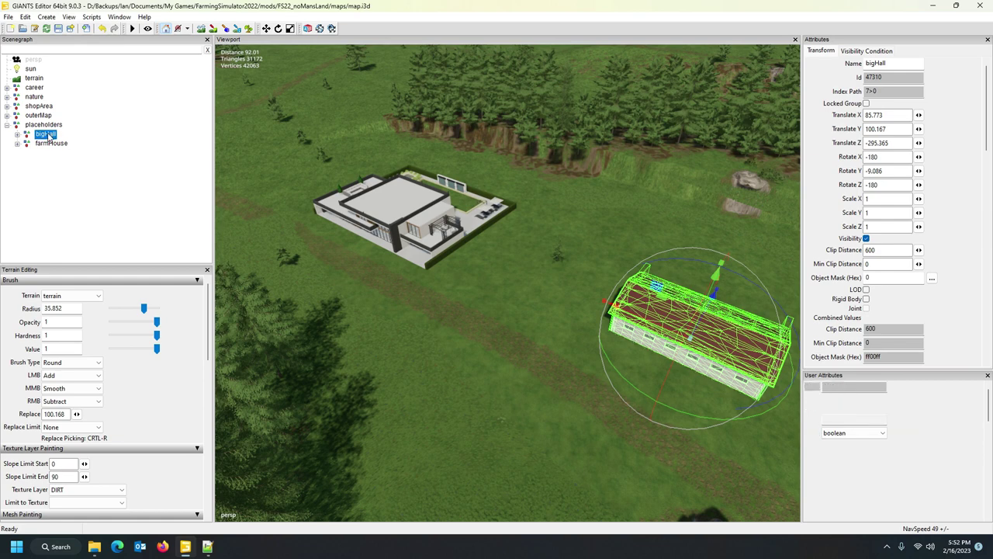
Step: Compare bigHall's translate and rotate values in GIANTS Editor with its entry in placeables.xml in Notepad++, and close GIANTS Editor
left_click(888, 114)
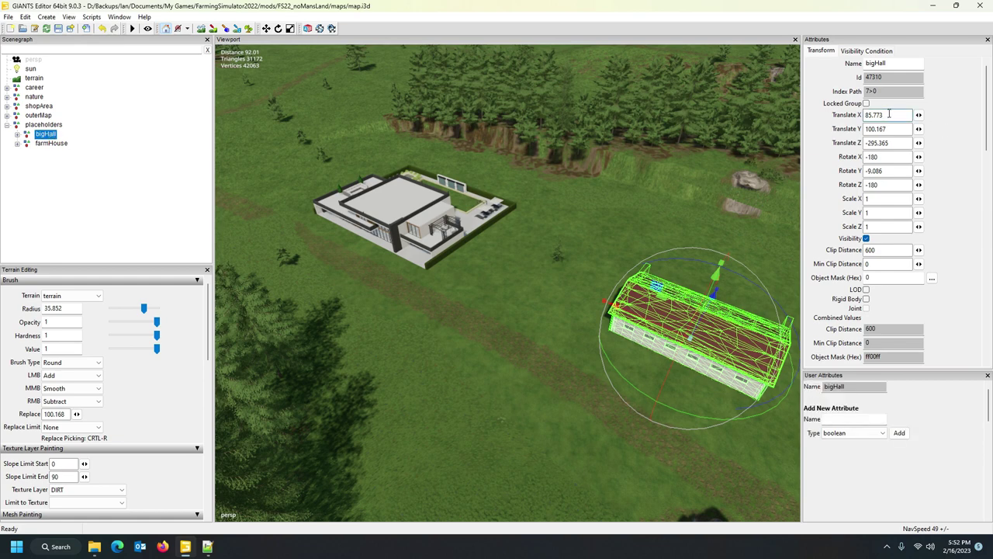
left_click(208, 548)
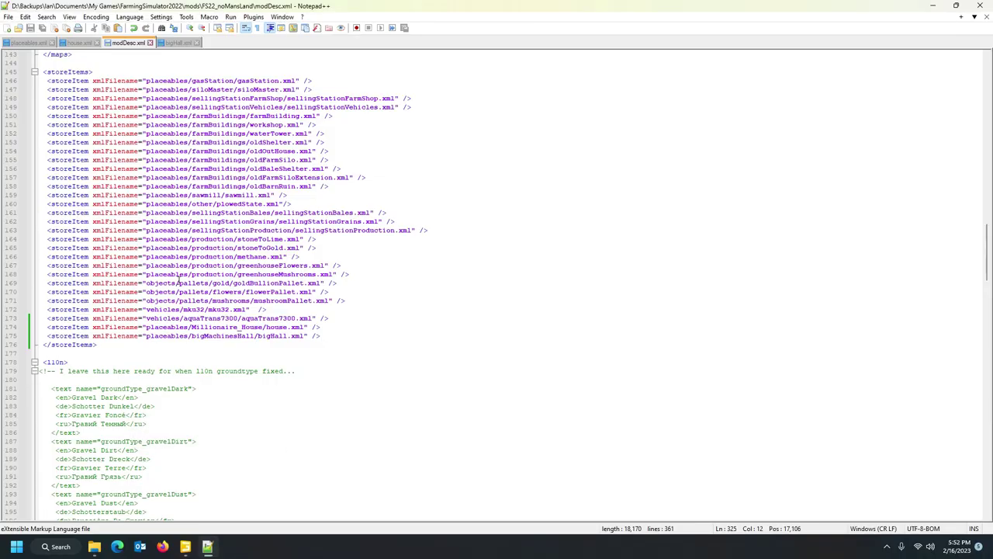
left_click(26, 43)
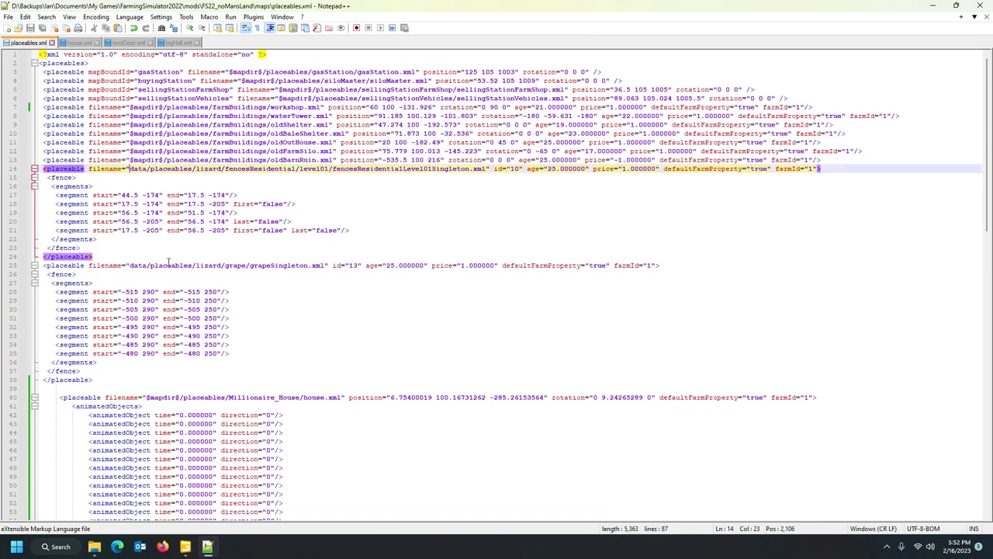
scroll(281, 388, "down", 13)
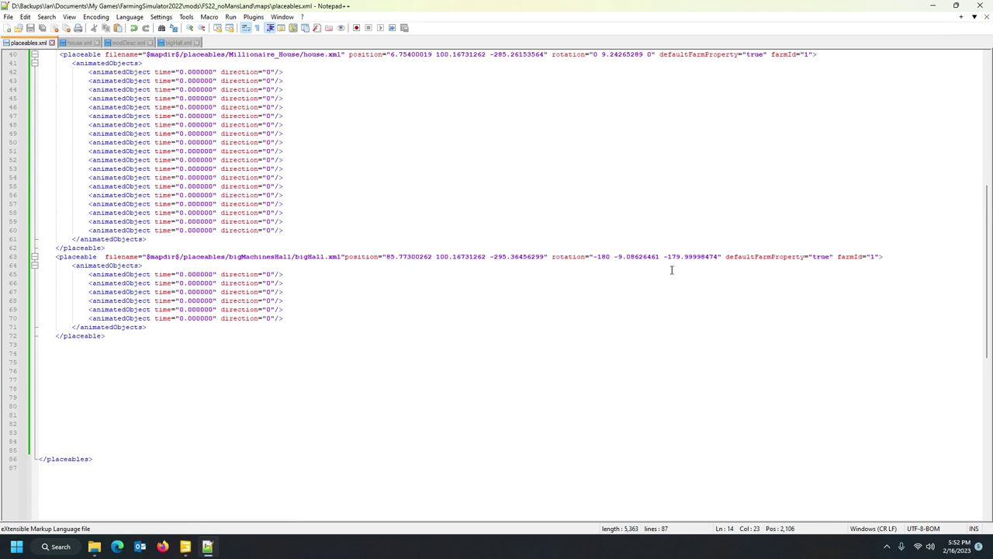
scroll(672, 270, "up", 3)
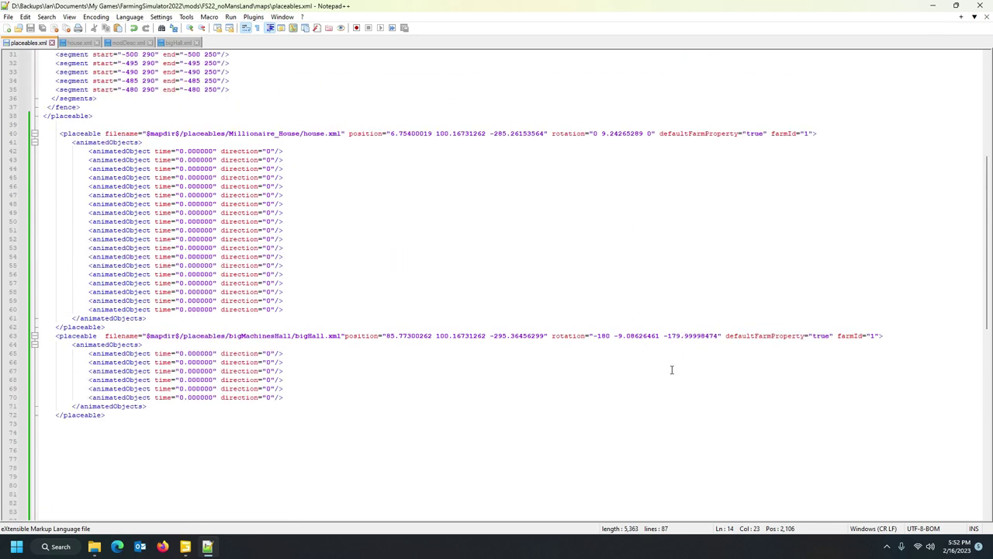
mouse_move(184, 549)
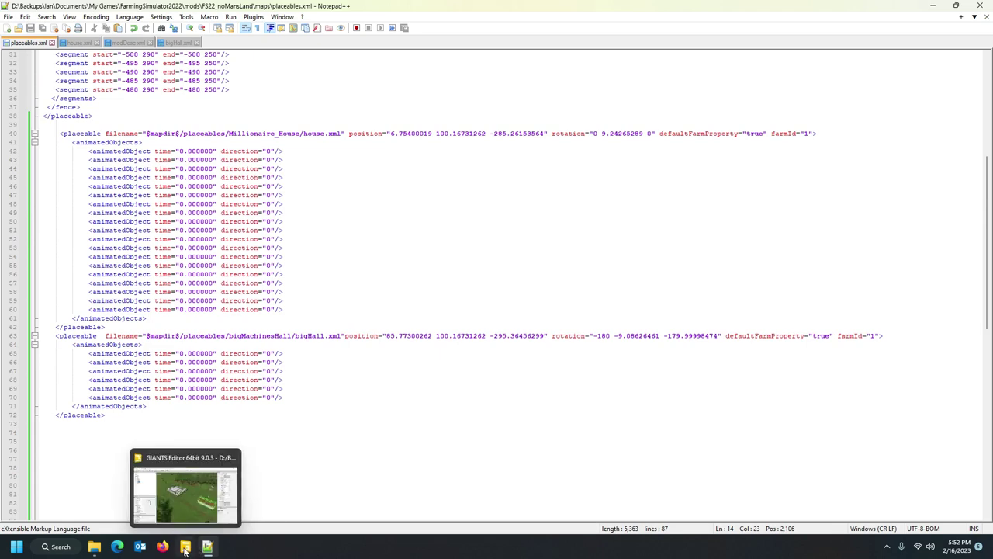
left_click(185, 497)
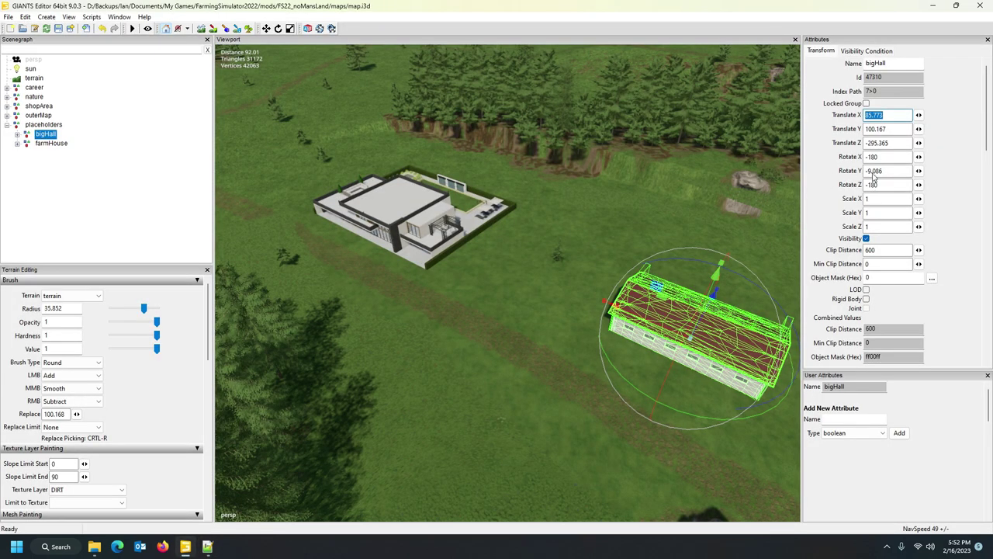
left_click(207, 547)
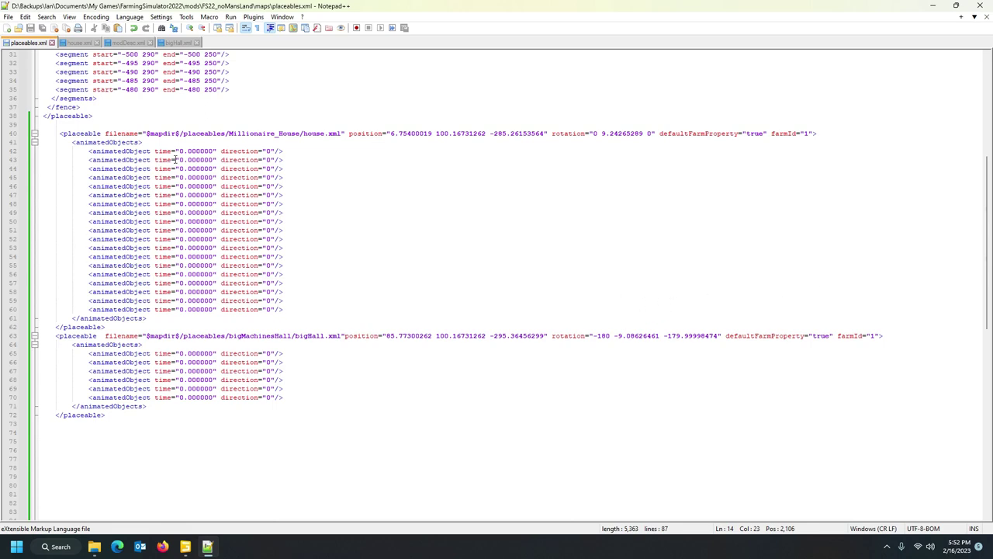
left_click(185, 546)
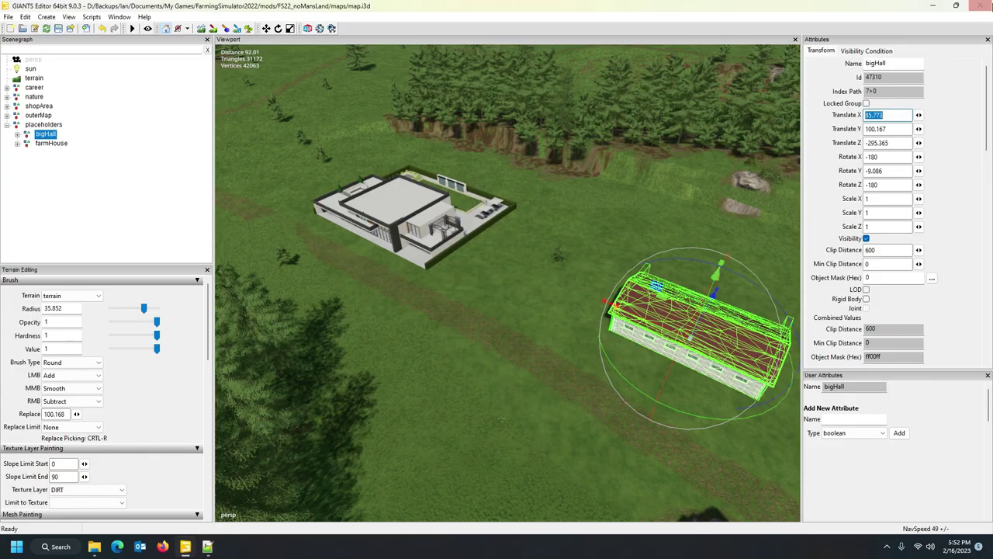
left_click(982, 7)
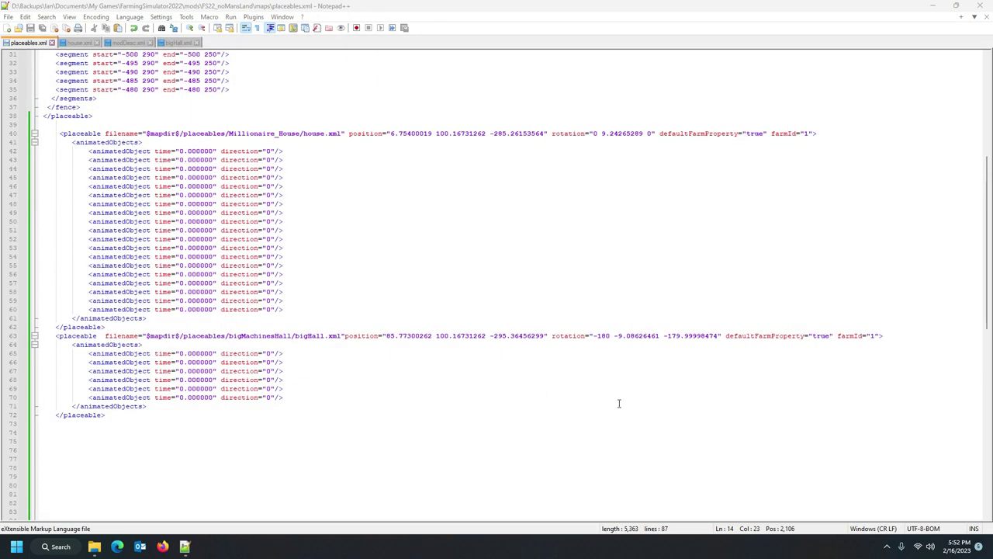
left_click(887, 546)
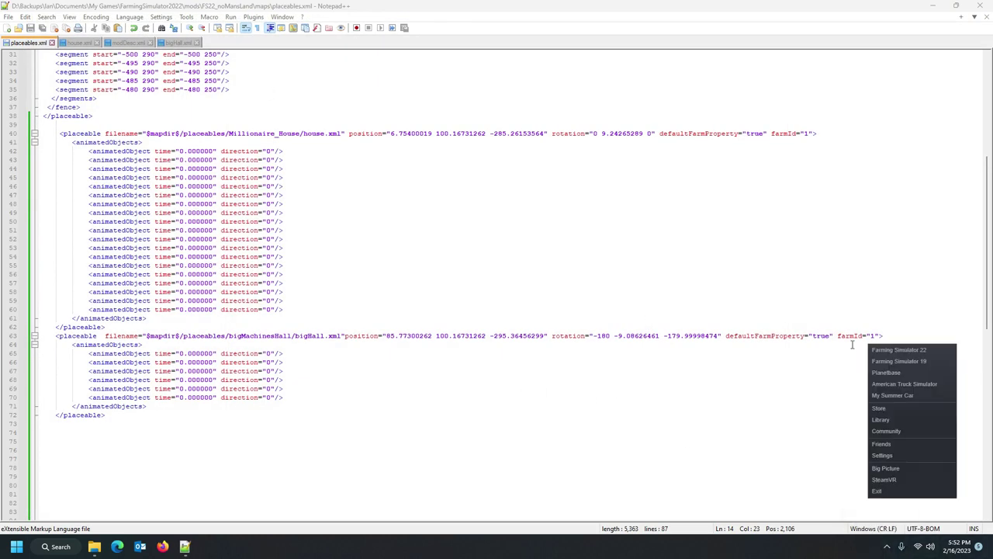
left_click(898, 349)
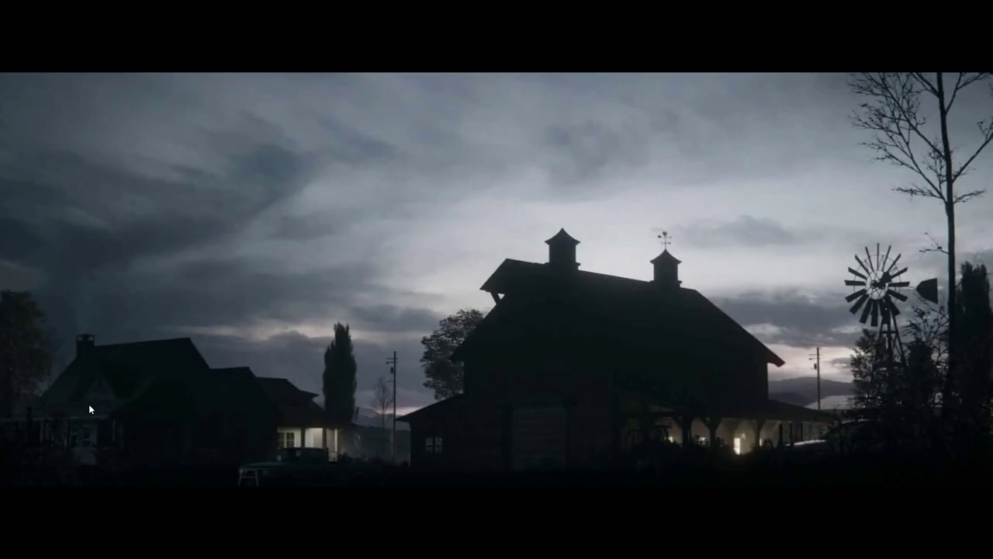
left_click(87, 411)
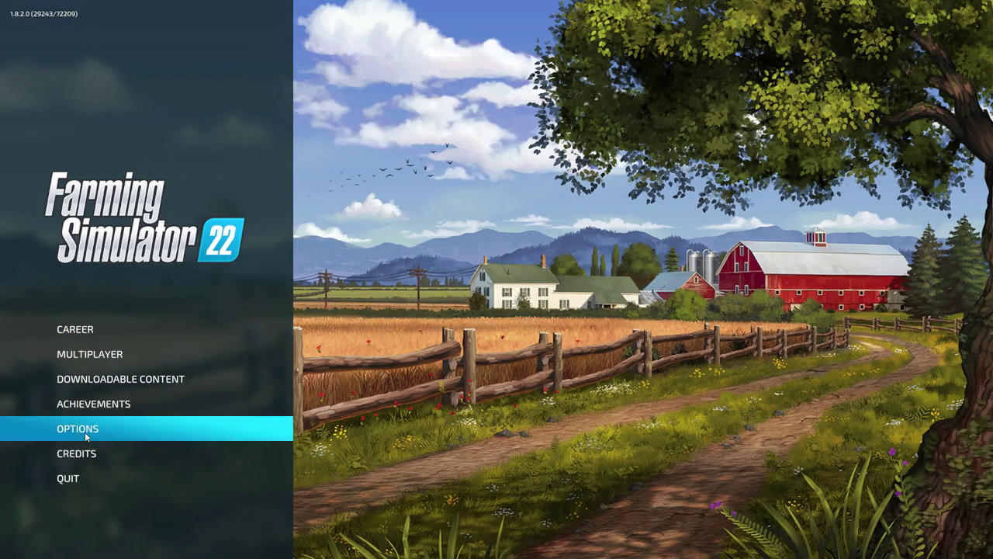
key("Down")
key("Down")
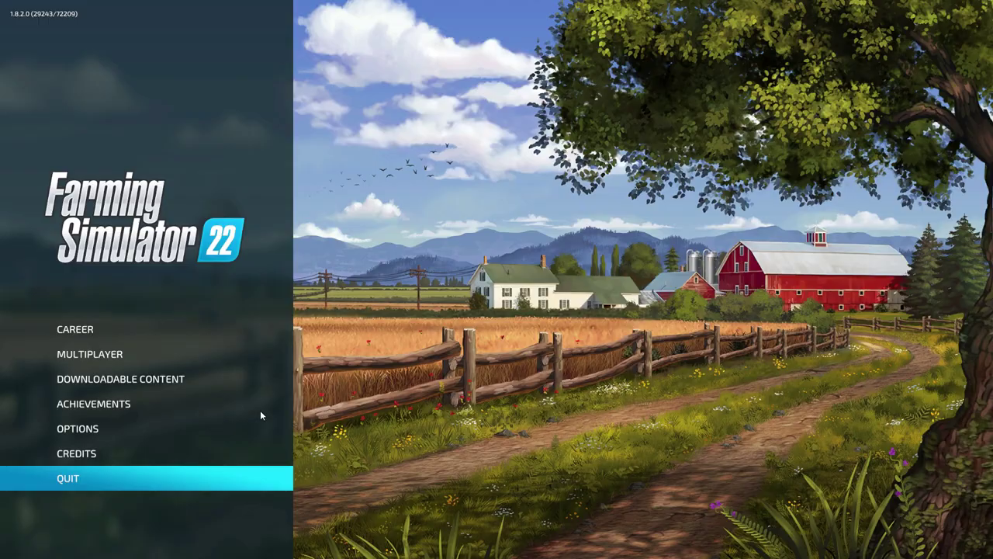
key("Return")
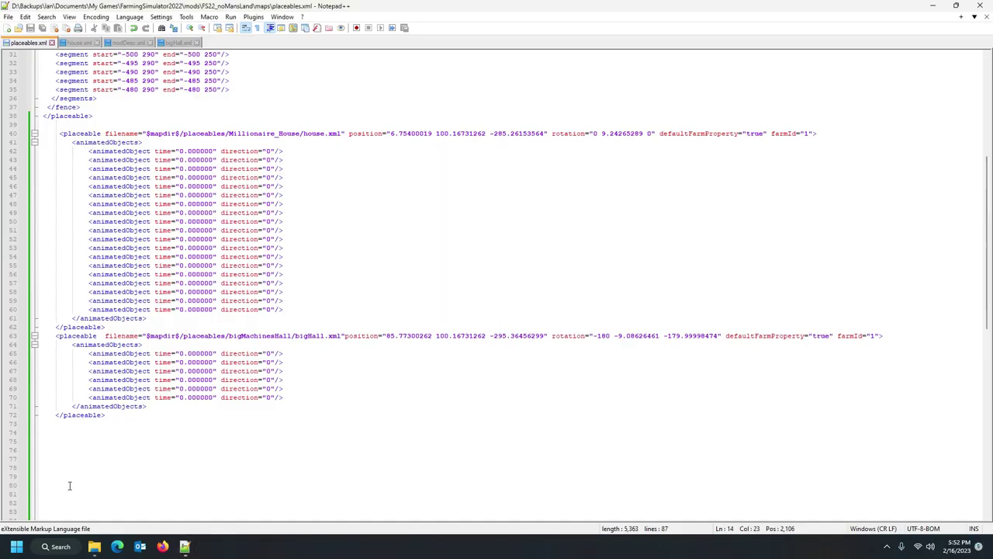
Step: Delete FS22_bigMachinesHall.zip and FS22_Millionaire_House.zip from the mods folder in File Explorer
left_click(94, 546)
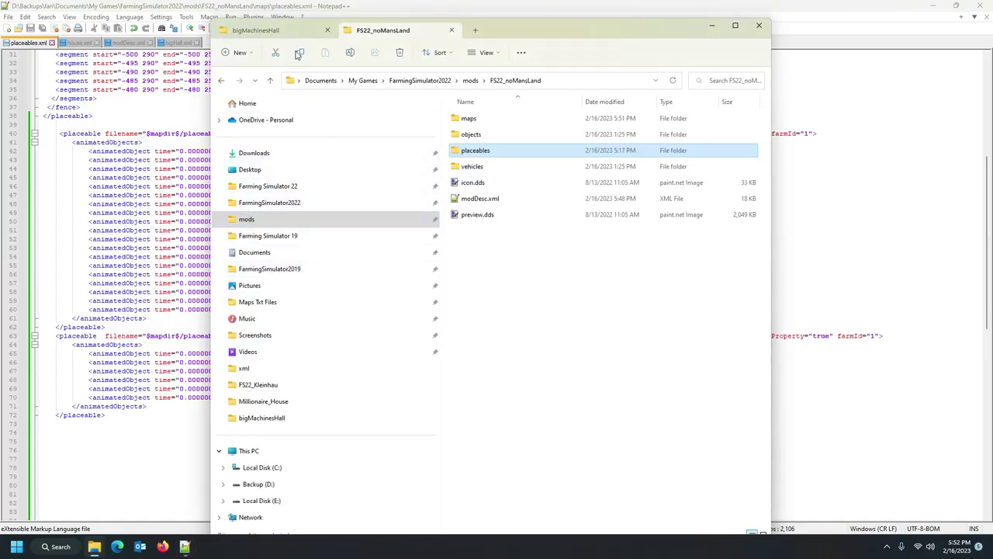
left_click(260, 31)
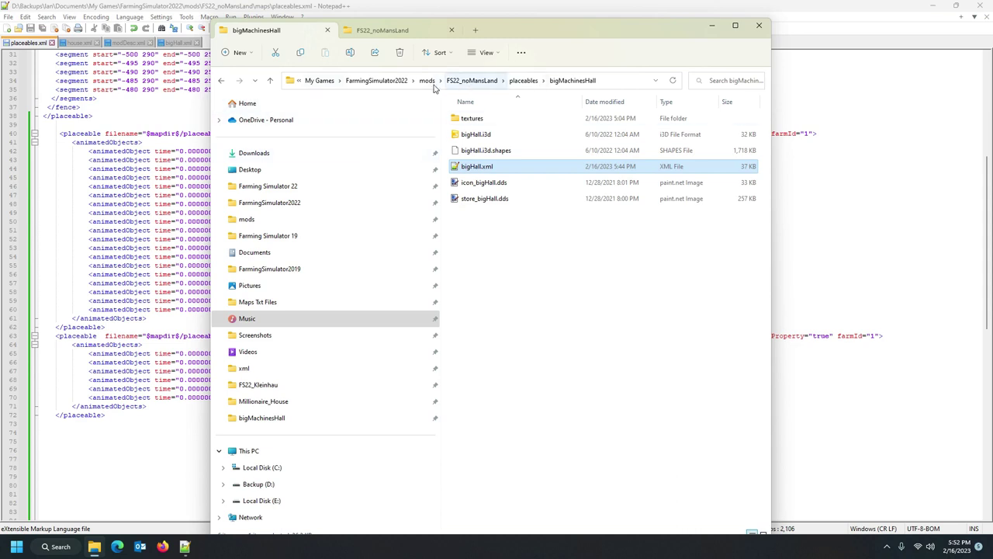
left_click(435, 79)
left_click(491, 295)
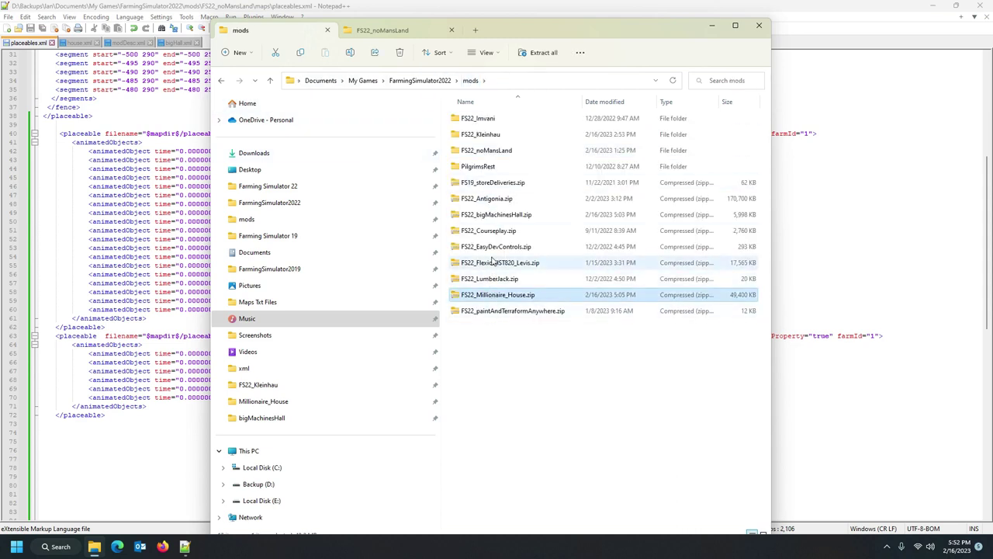
left_click(495, 214, "ctrl")
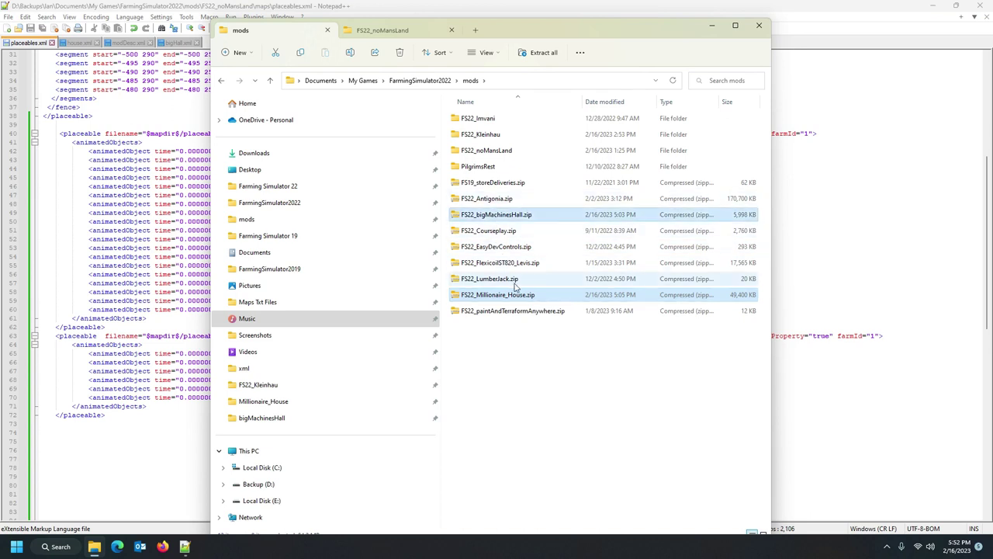
key("Delete")
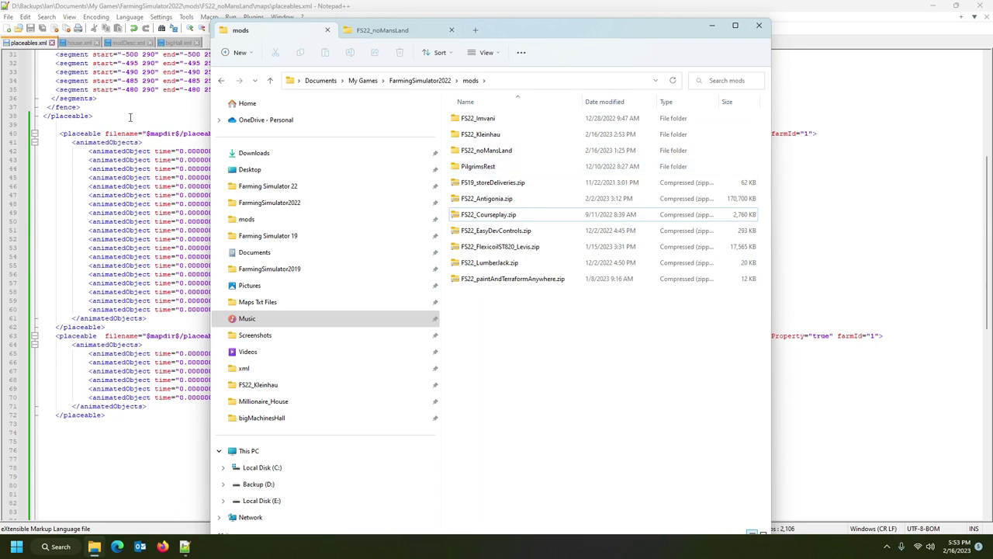
Step: Launch Farming Simulator 22 and delete Game save 1 from the career saves
left_click(887, 546)
right_click(870, 503)
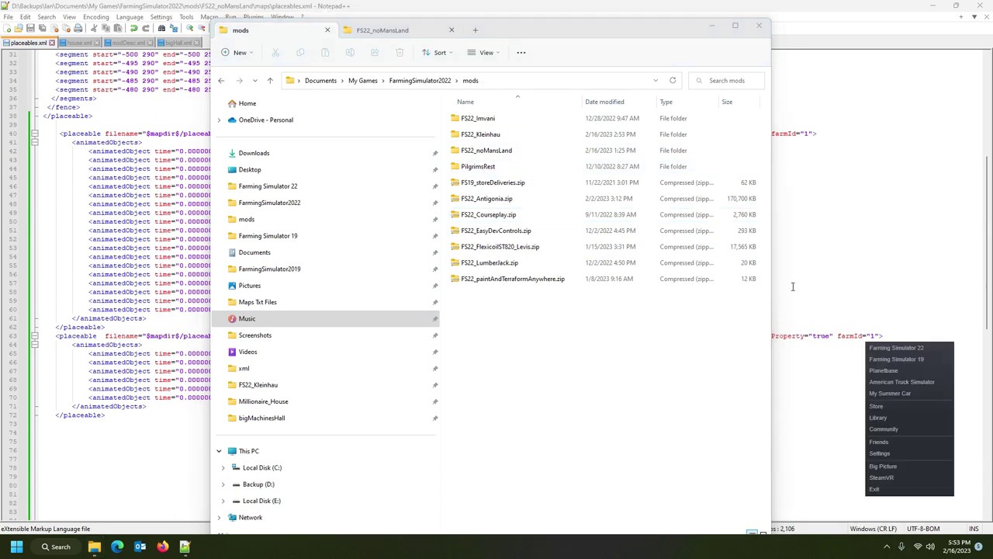
left_click(896, 348)
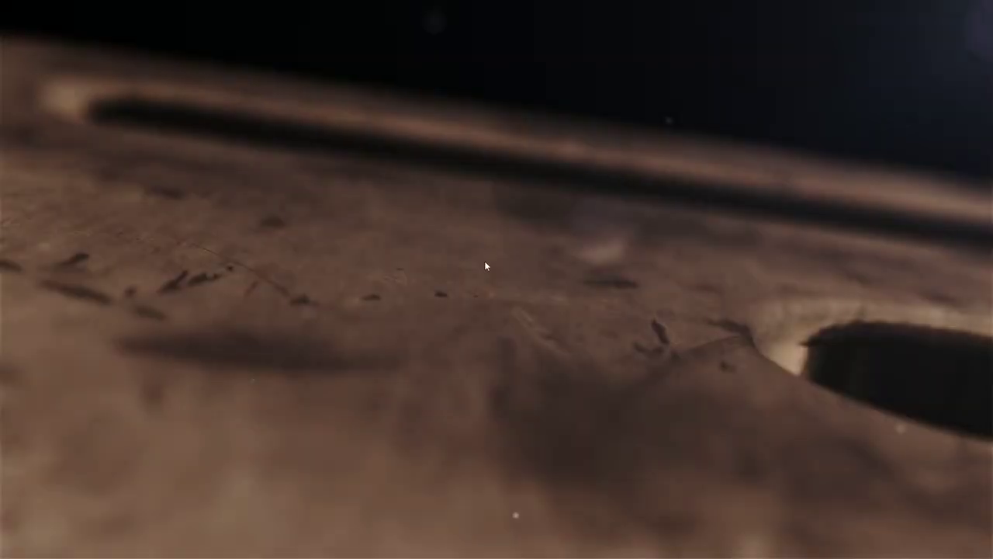
left_click(485, 261)
left_click(154, 332)
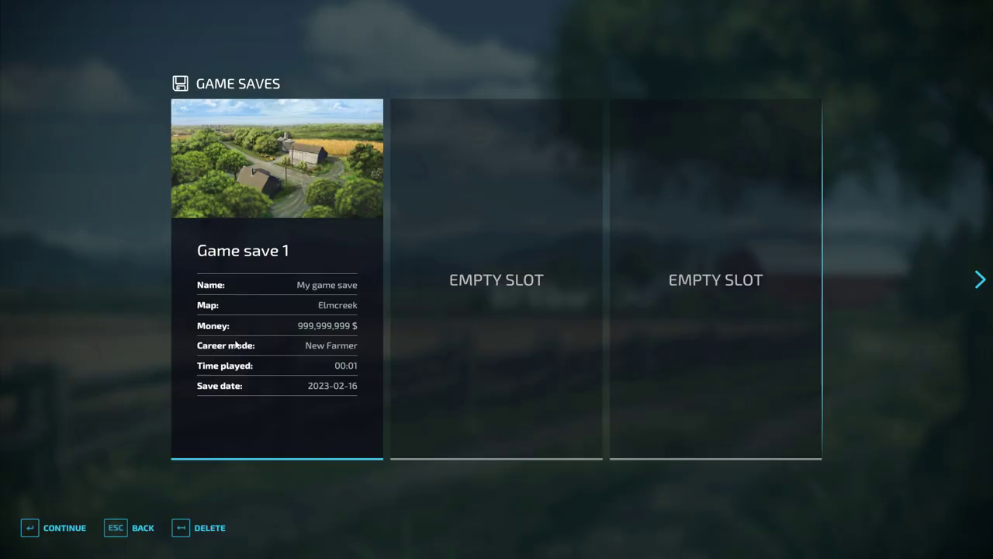
left_click(200, 528)
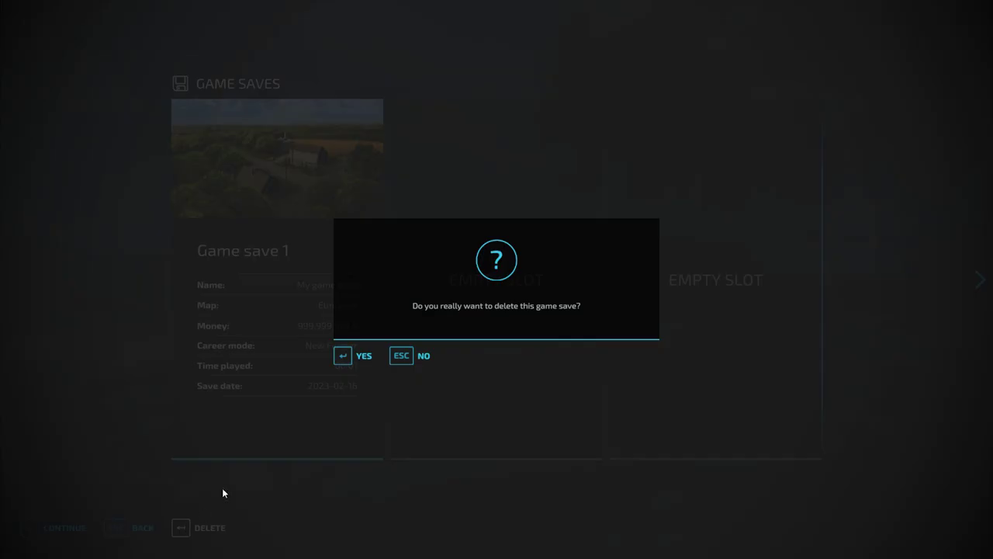
left_click(336, 354)
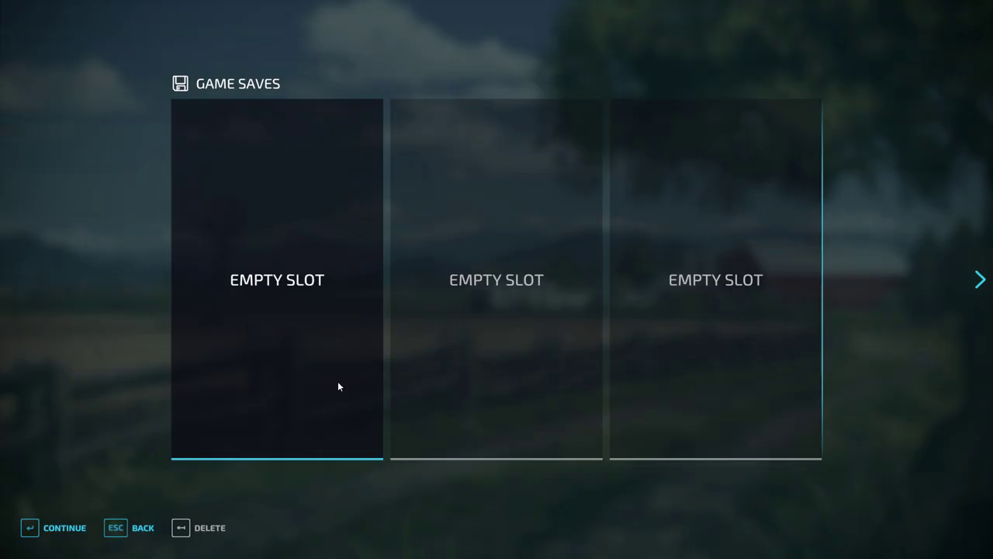
Step: Start a New Farmer career in the first empty slot on the No Mans Land map with all listed mods enabled
left_click(308, 352)
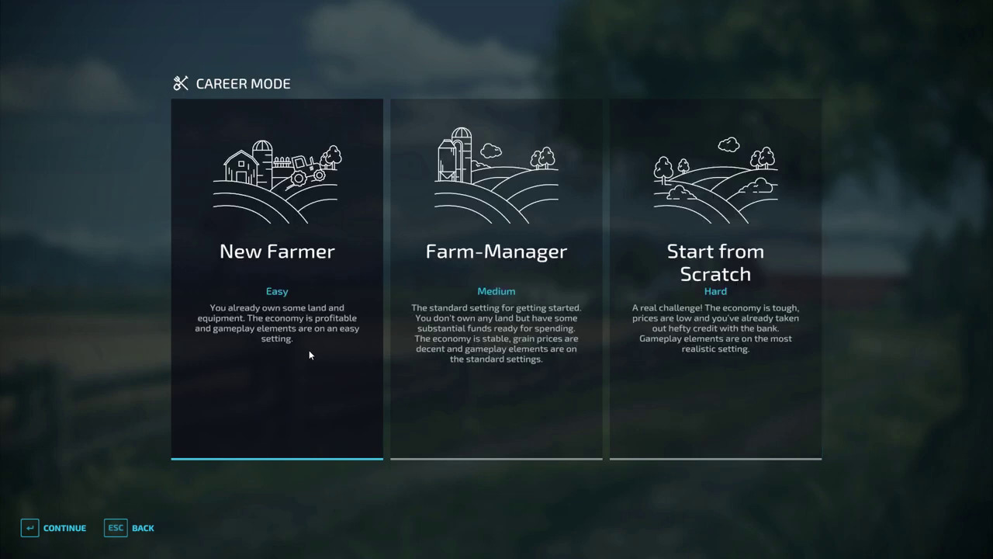
left_click(309, 354)
key("Left")
key("Left")
key("Left")
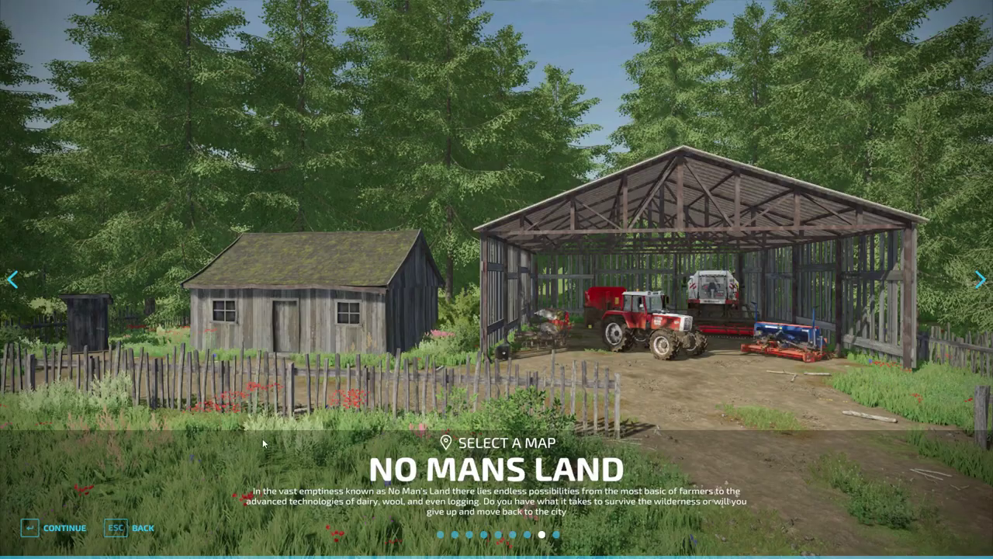
left_click(56, 529)
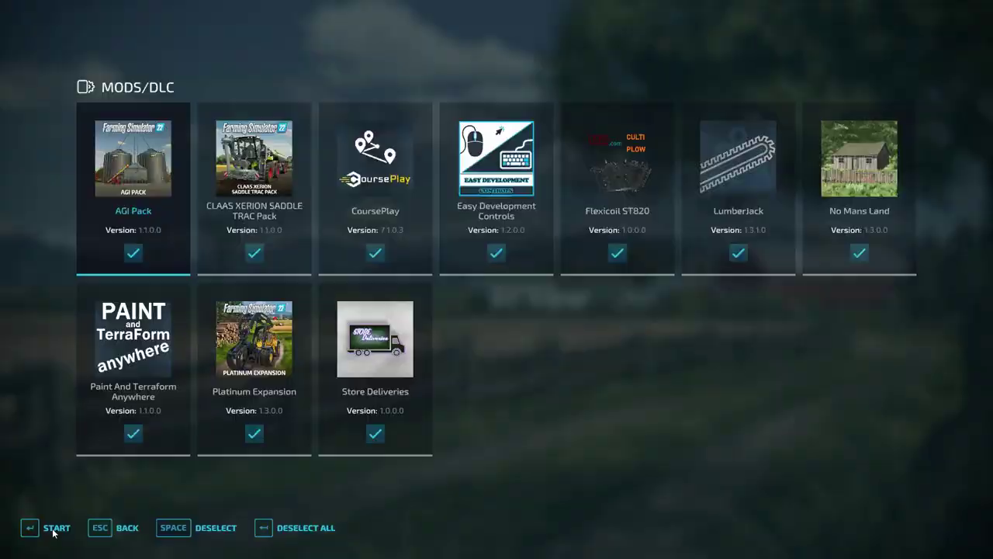
left_click(56, 530)
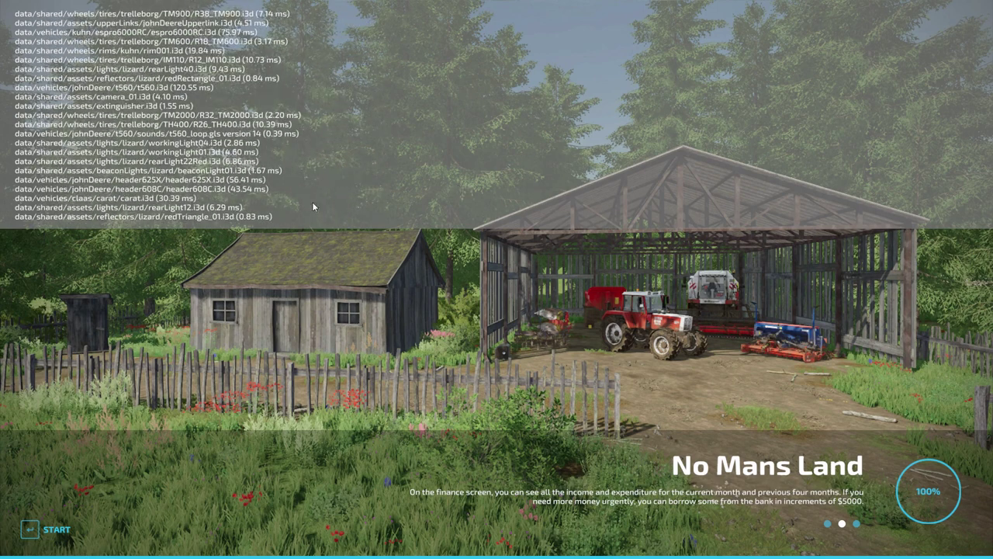
left_click(31, 529)
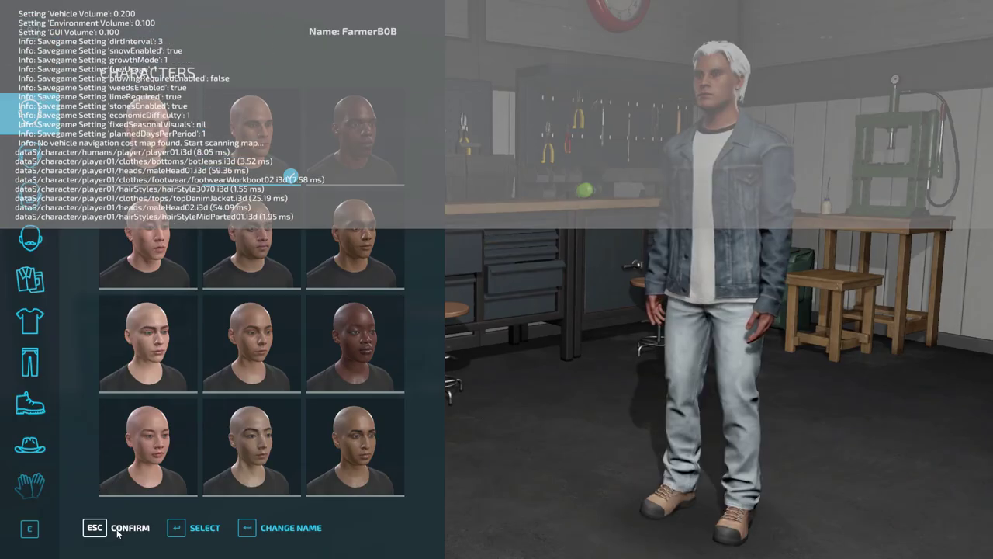
Step: Confirm the farmer character, start the career and visit the Millionaire House from the in-game map
left_click(105, 528)
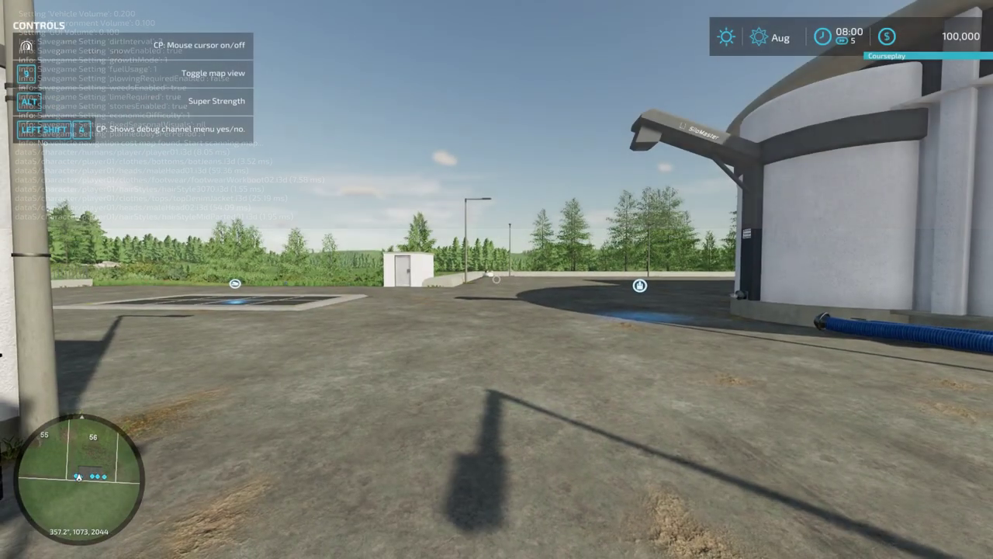
key("Escape")
scroll(98, 487, "down", 2)
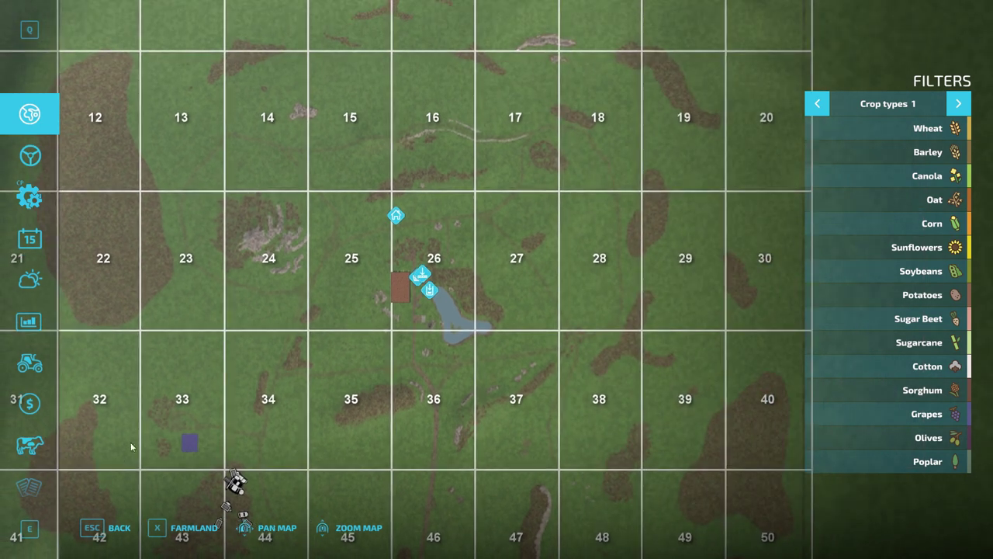
left_click(396, 217)
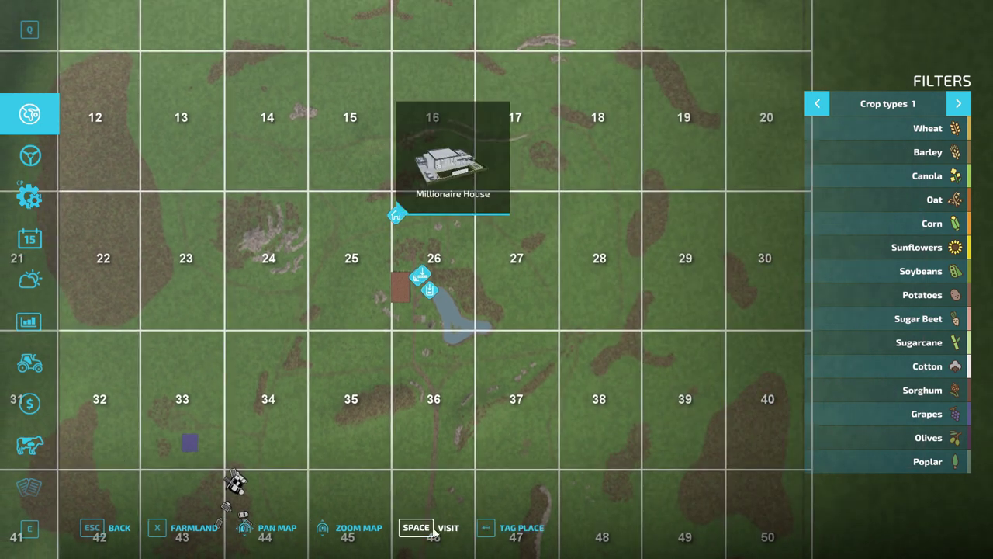
key("space")
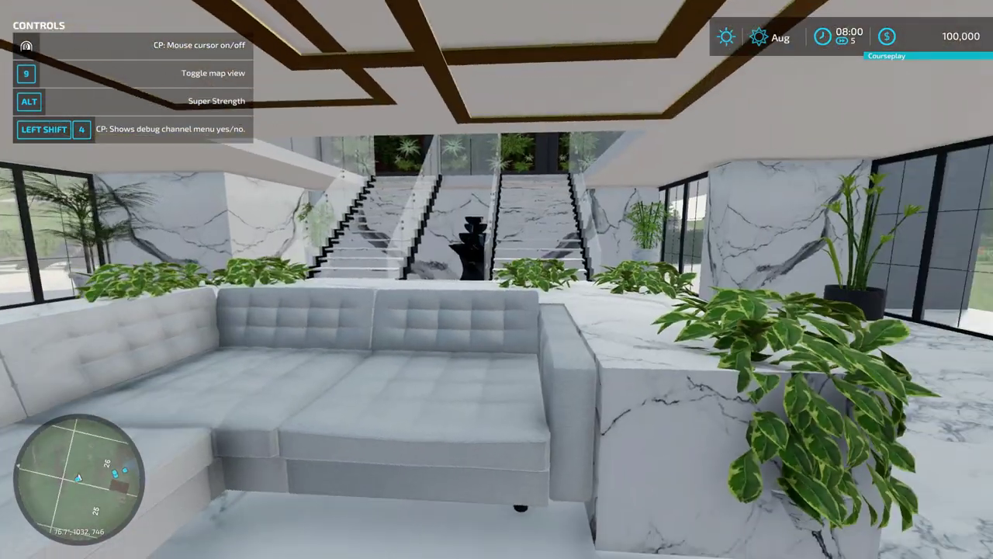
Step: Open the Millionaire House's glass doors facing the field and inspect the ground-floor living and dining areas
key("w")
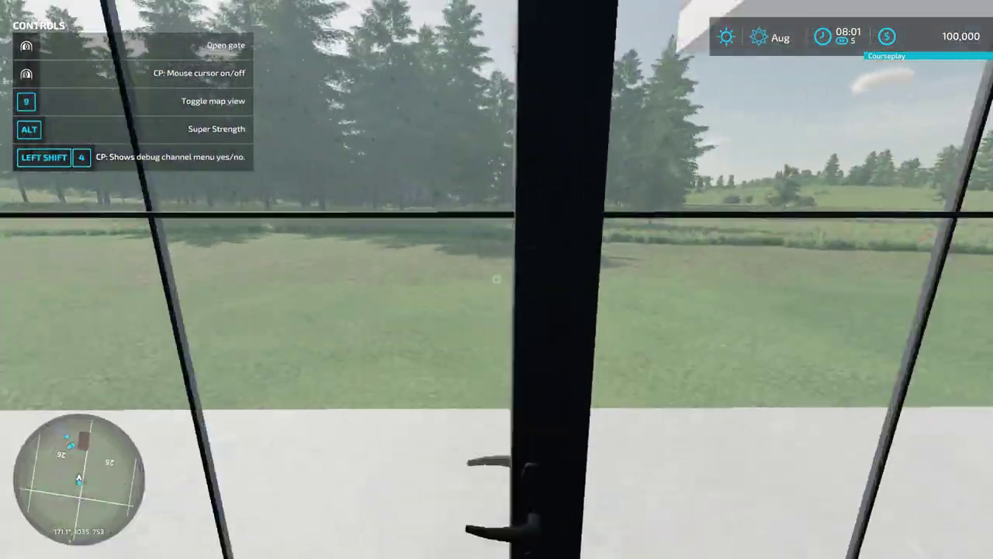
left_click(497, 280)
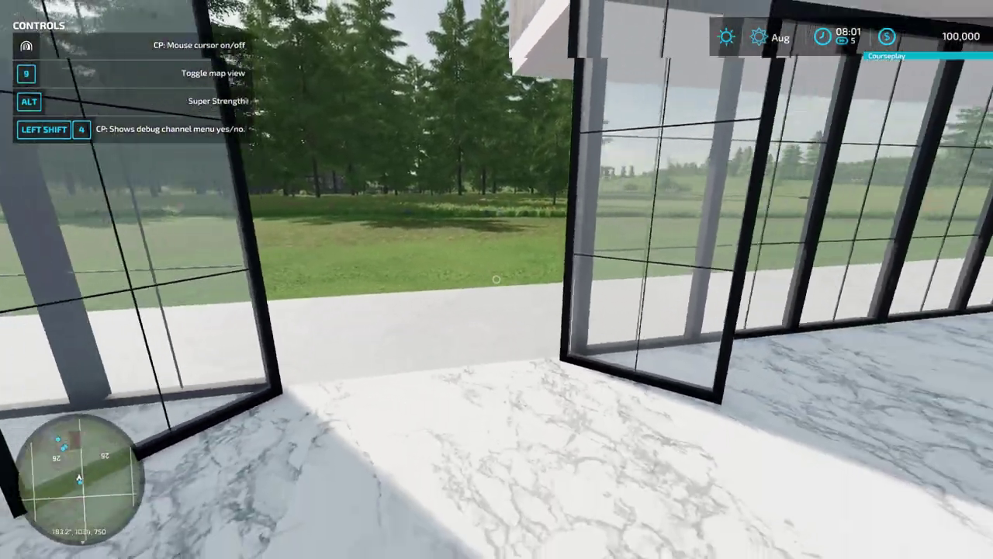
key("w")
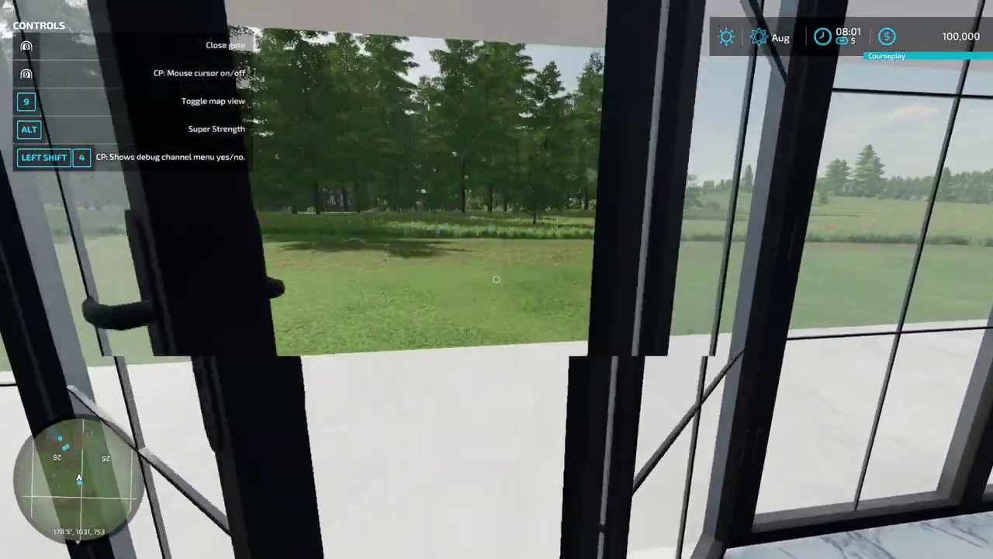
key("s")
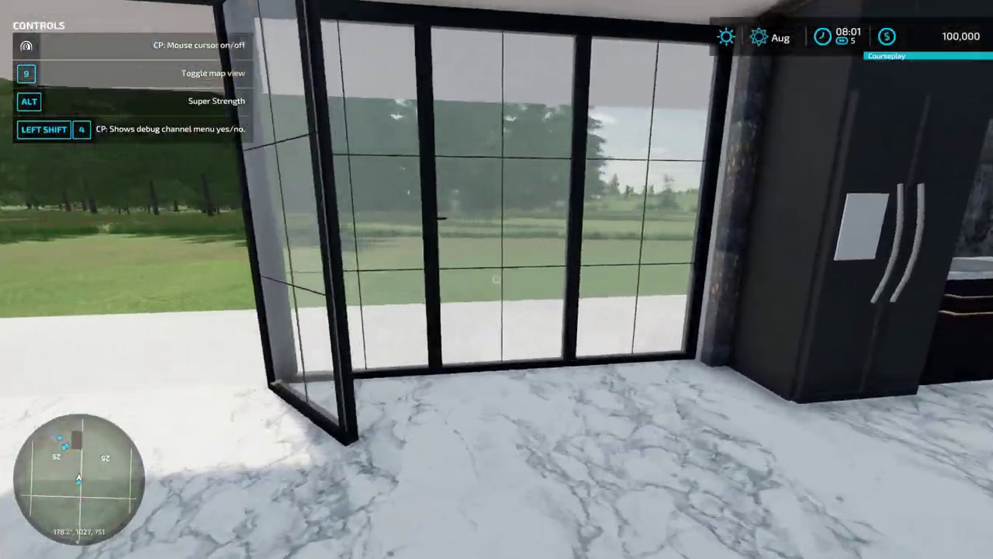
key("w")
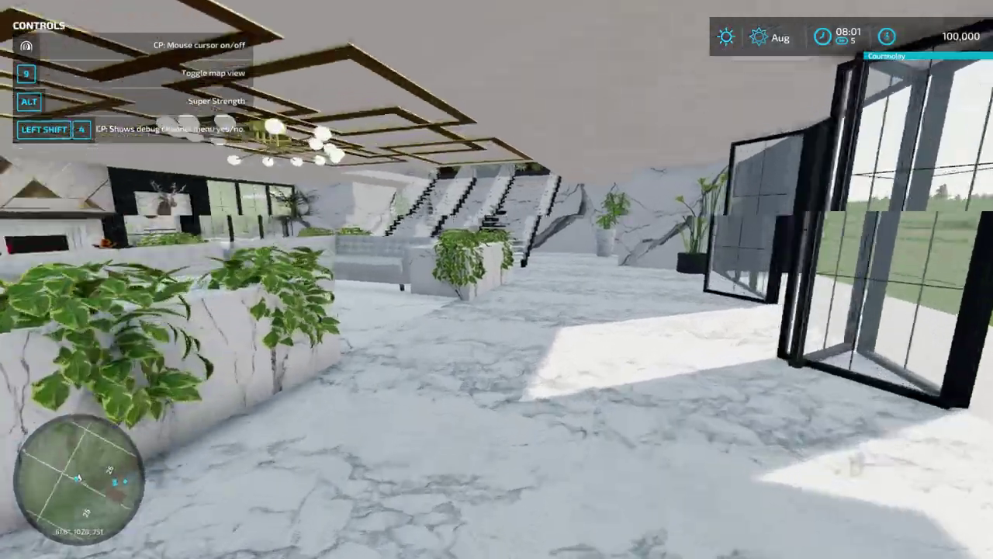
key("w")
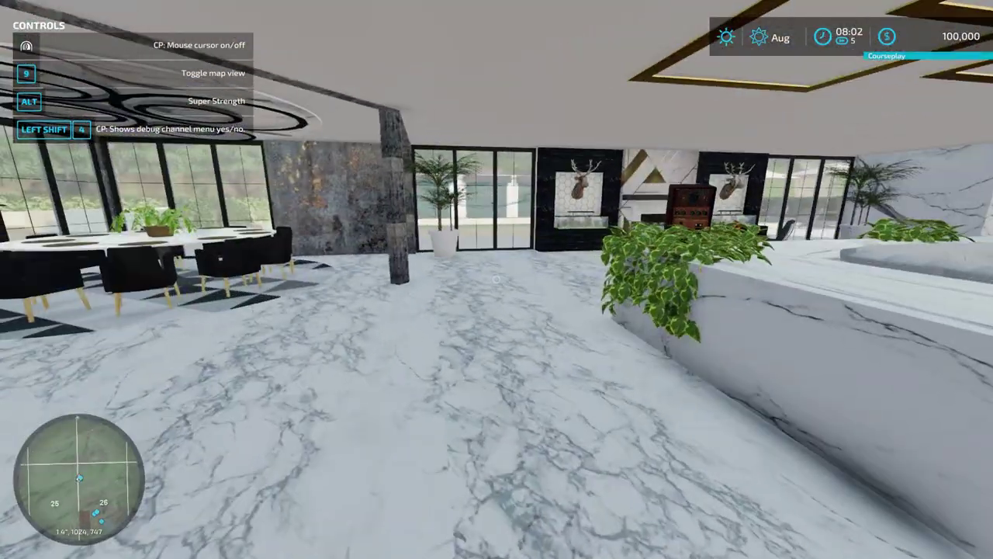
key("w")
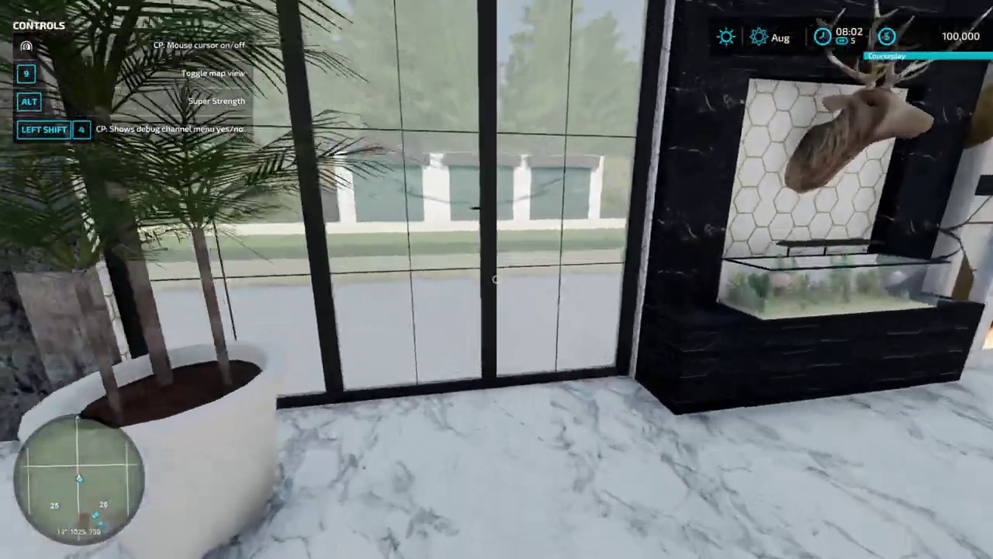
Step: Open the glass door beside the aquarium and walk around the house to inspect the walled lawn, lounger terrace and front facade
key("w")
left_click(496, 279)
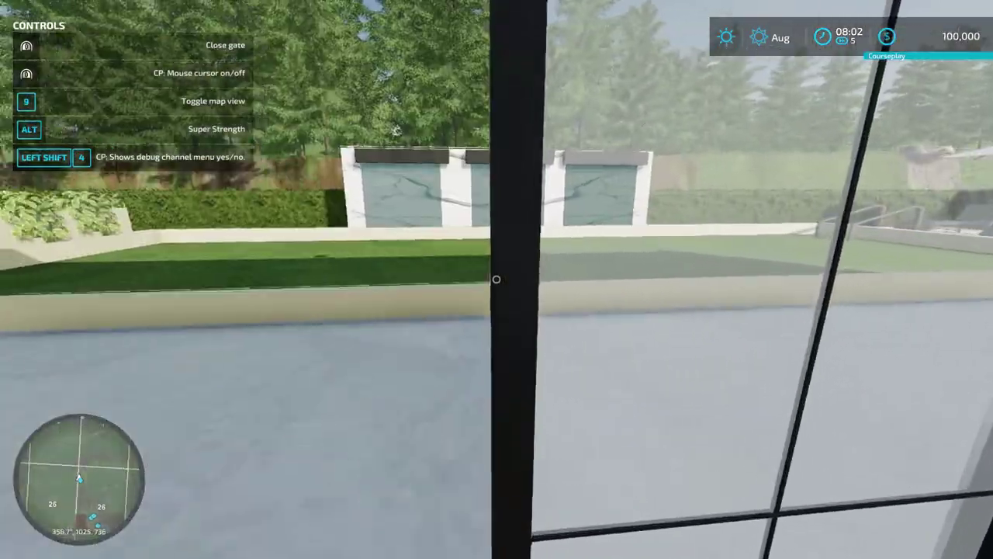
key("w")
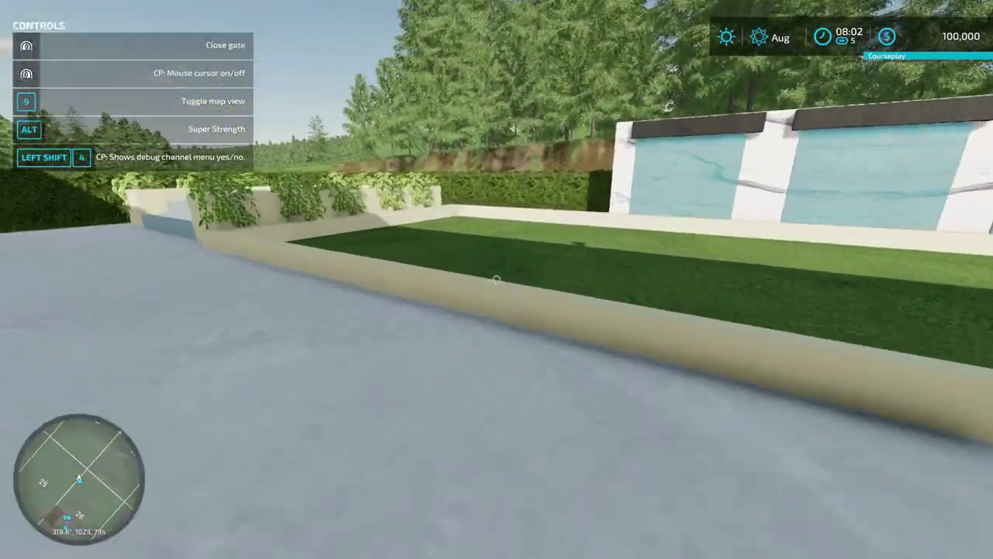
key("w")
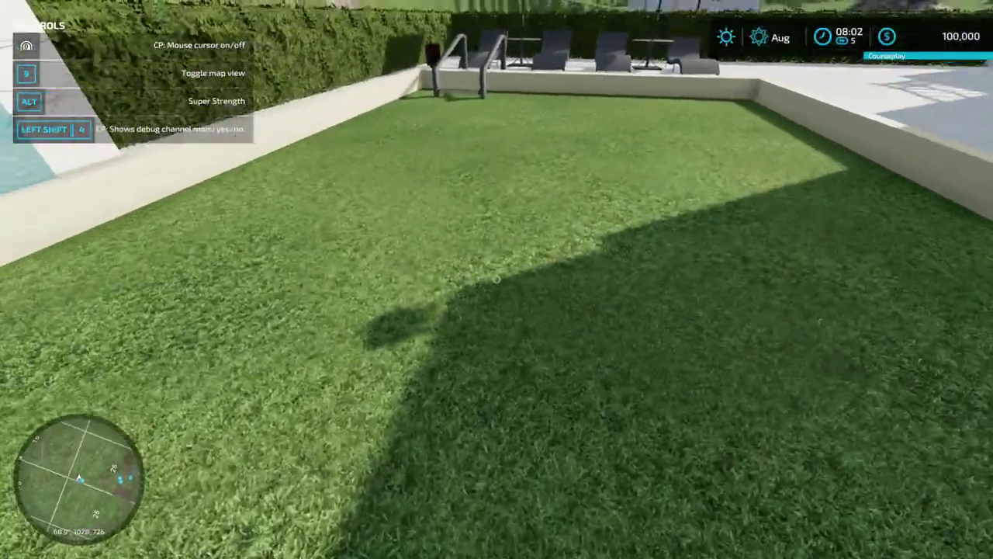
key("w")
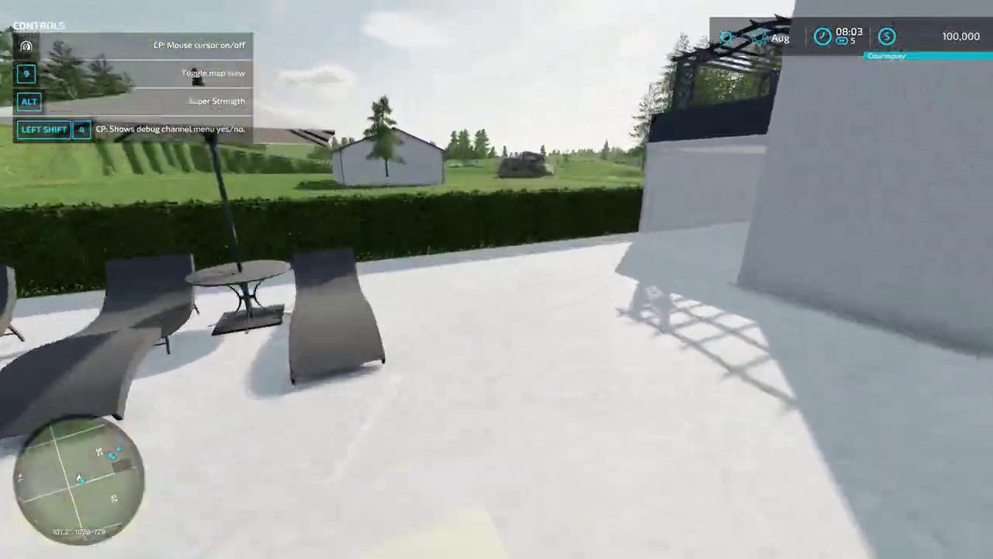
key("w")
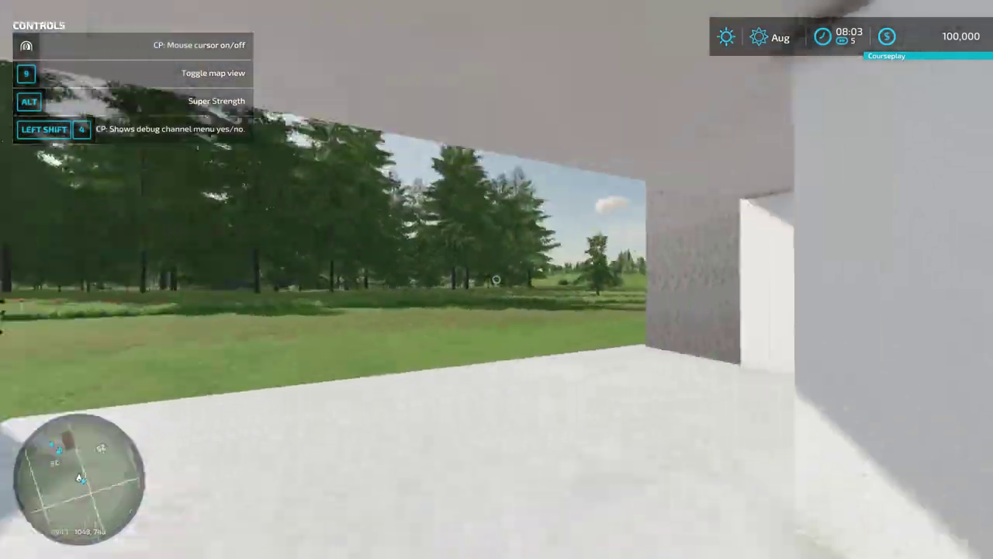
key("w")
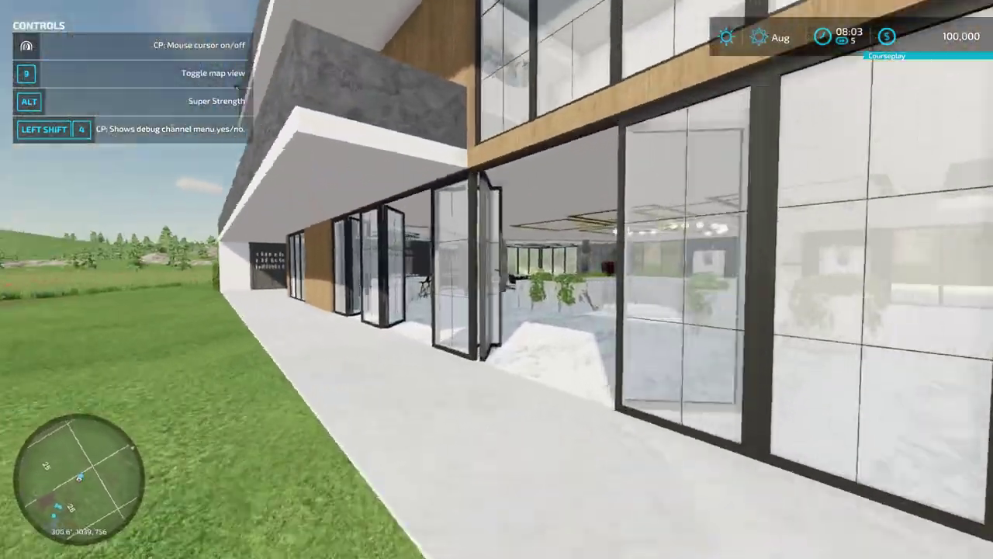
Step: Climb the marble staircase of the Millionaire House and inspect the upper landing and the bedroom
key("w")
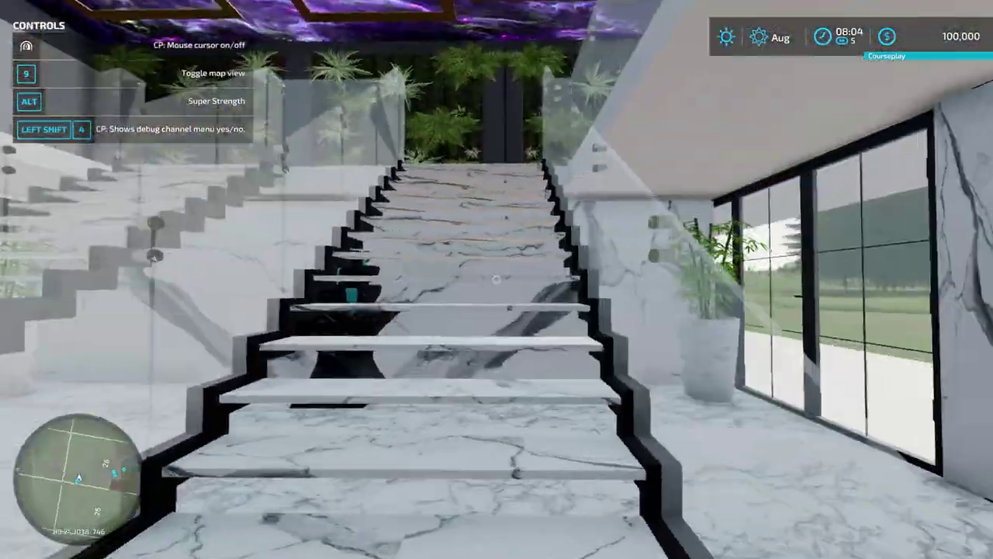
key("w")
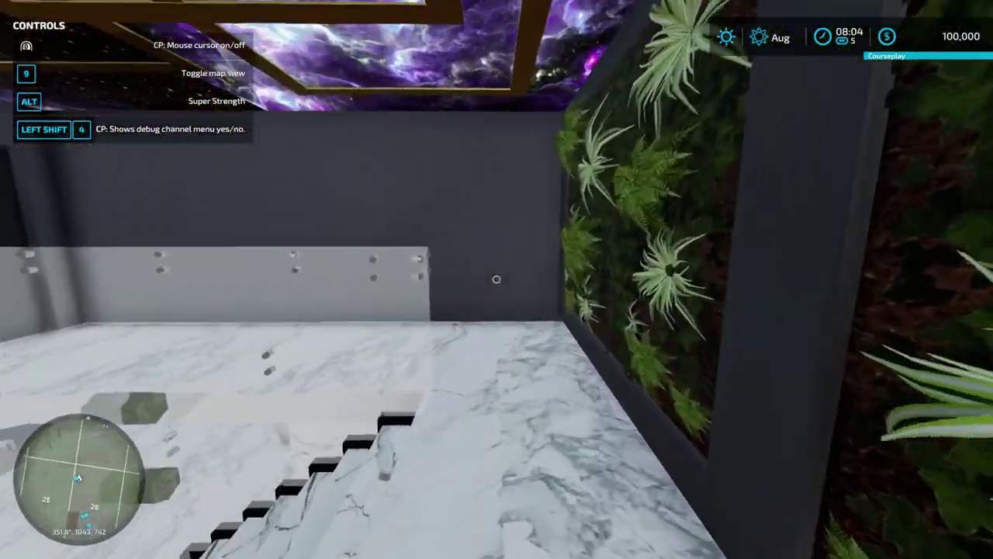
key("w")
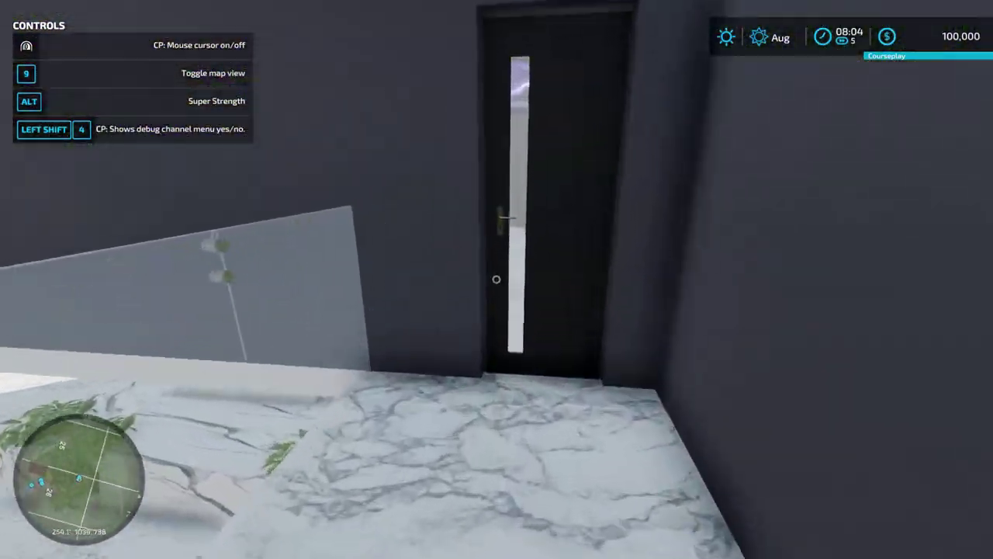
key("w")
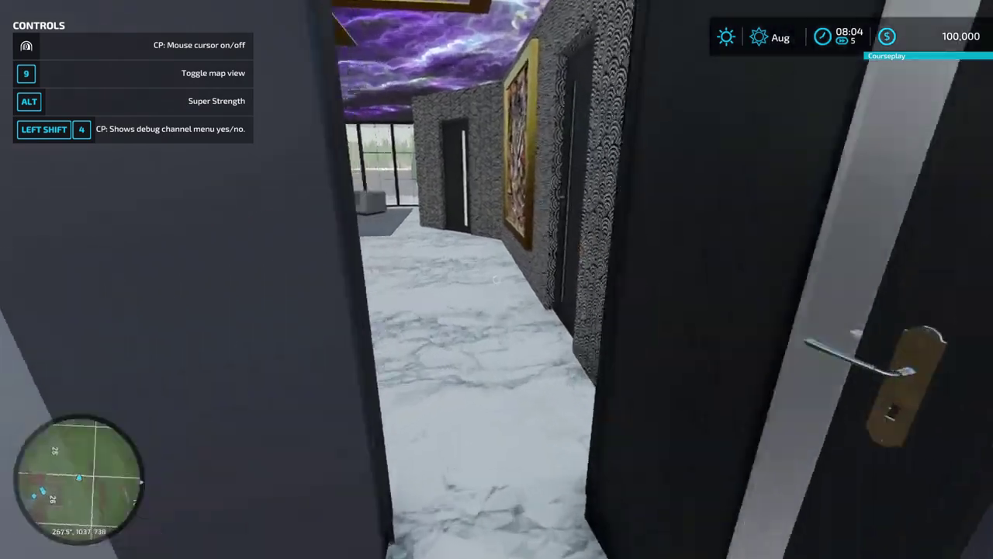
key("w")
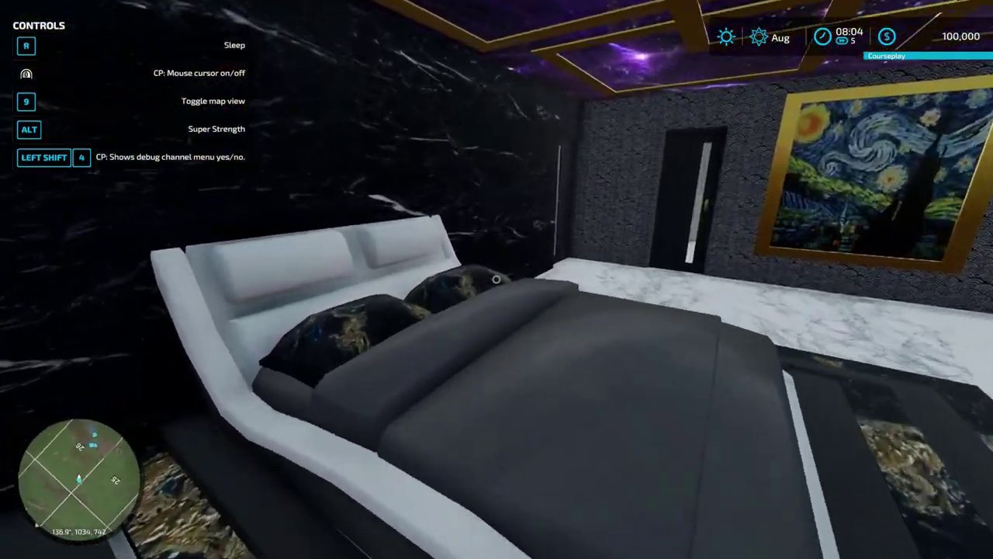
key("w")
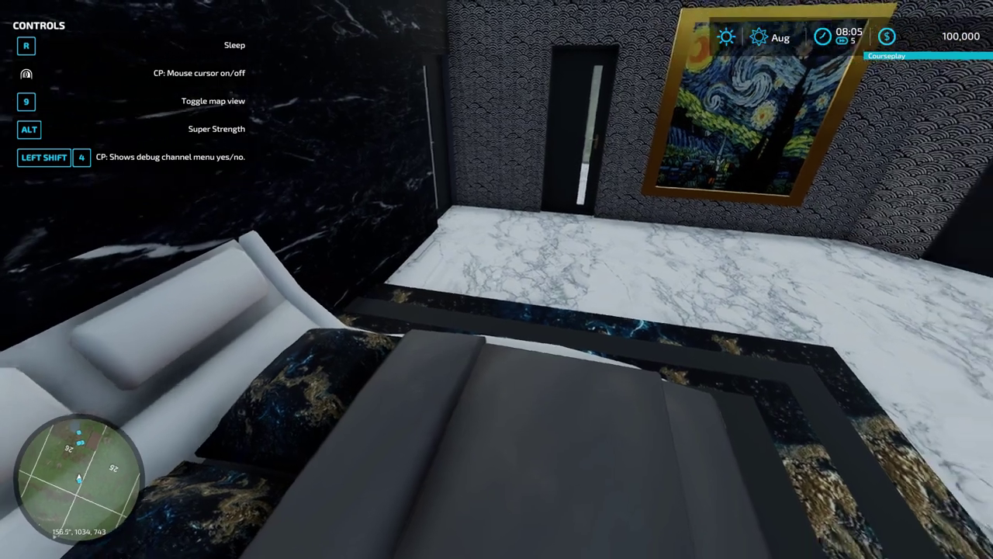
Step: Try the sleep function at the bedroom bed, cancel it, and toggle the map view back and forth
key("r")
key("Escape")
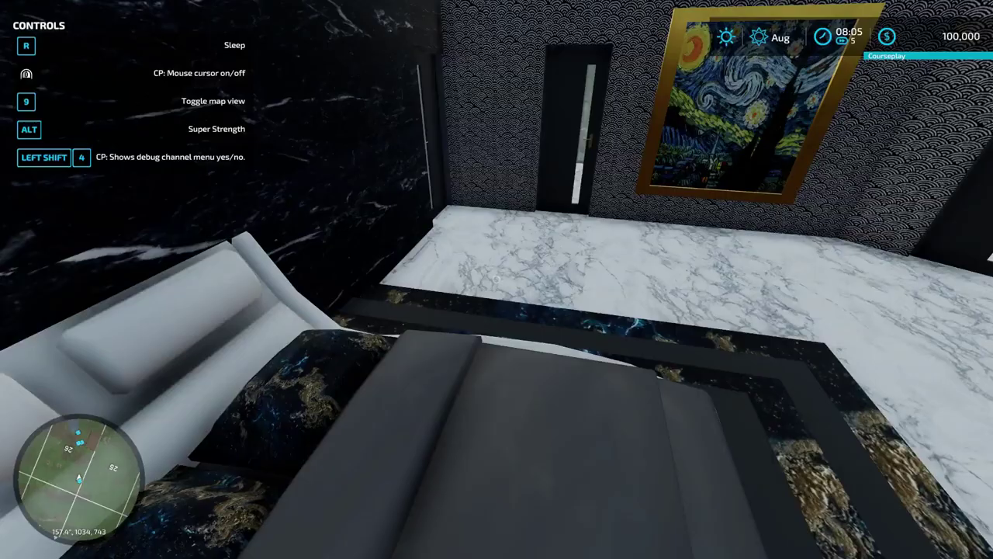
key("9")
key("9")
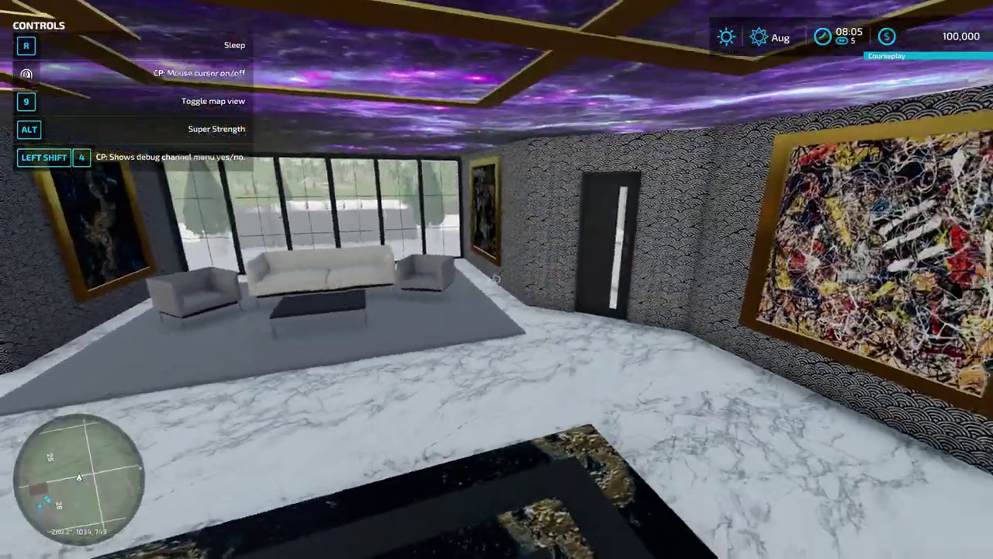
Step: Inspect the upstairs gallery and its plant wall, check the in-game map, and return to the ground floor
key("w")
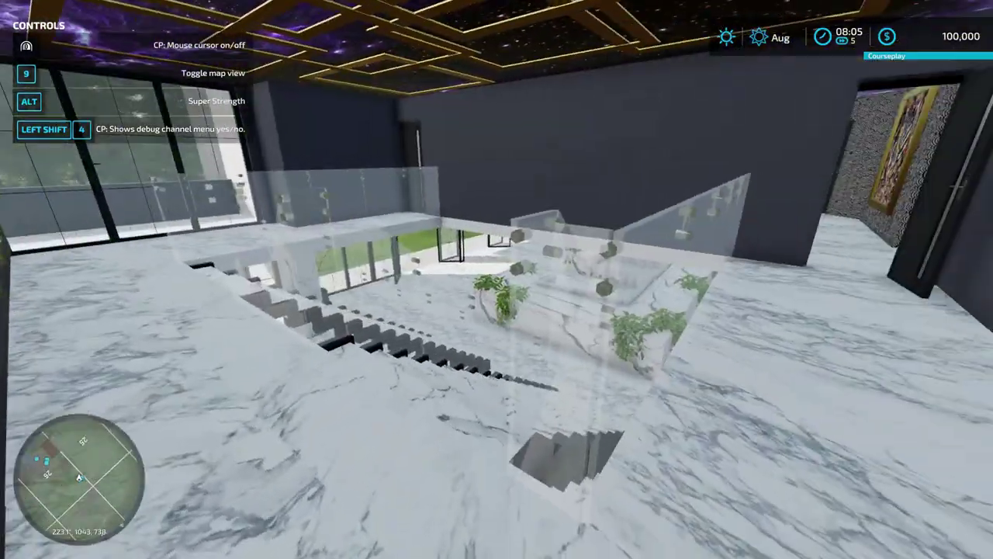
key("Escape")
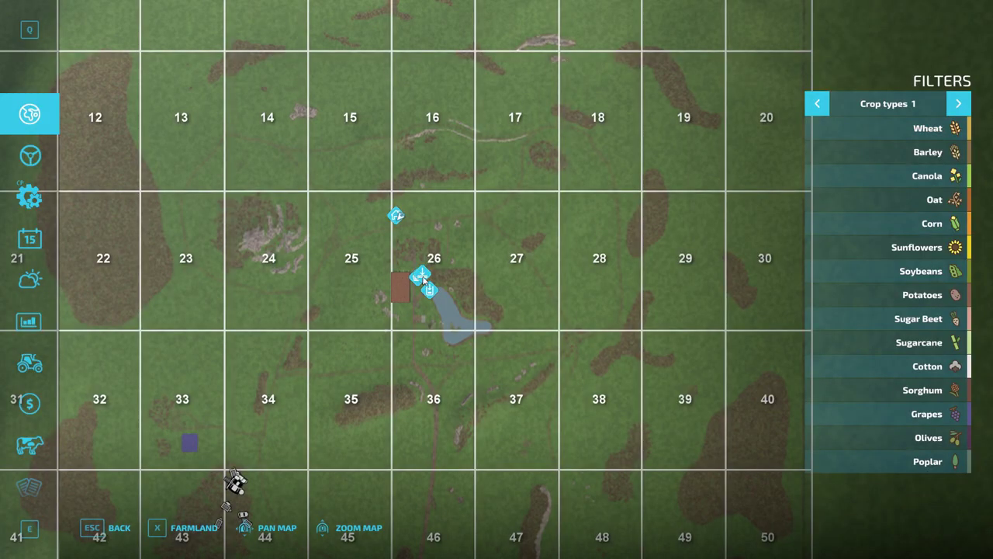
key("Escape")
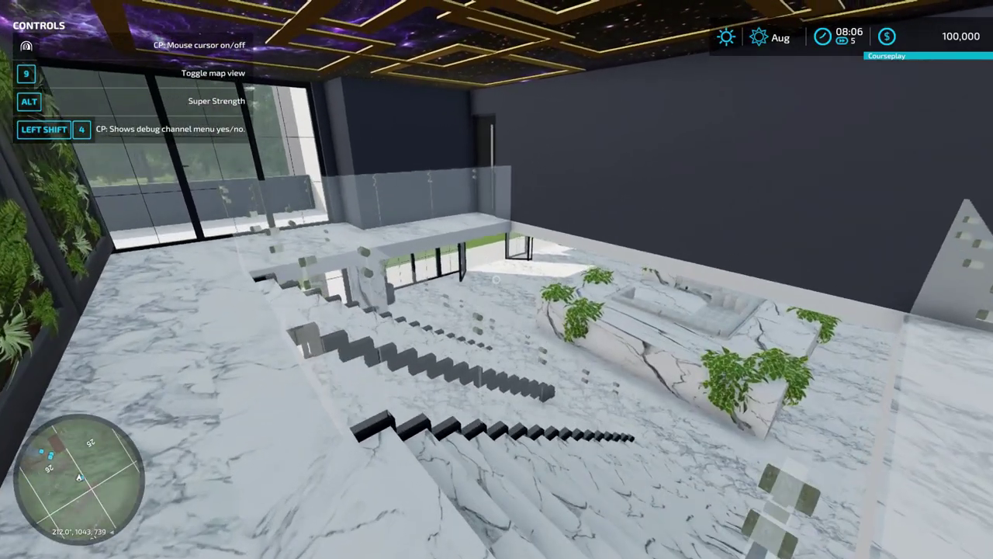
key("w")
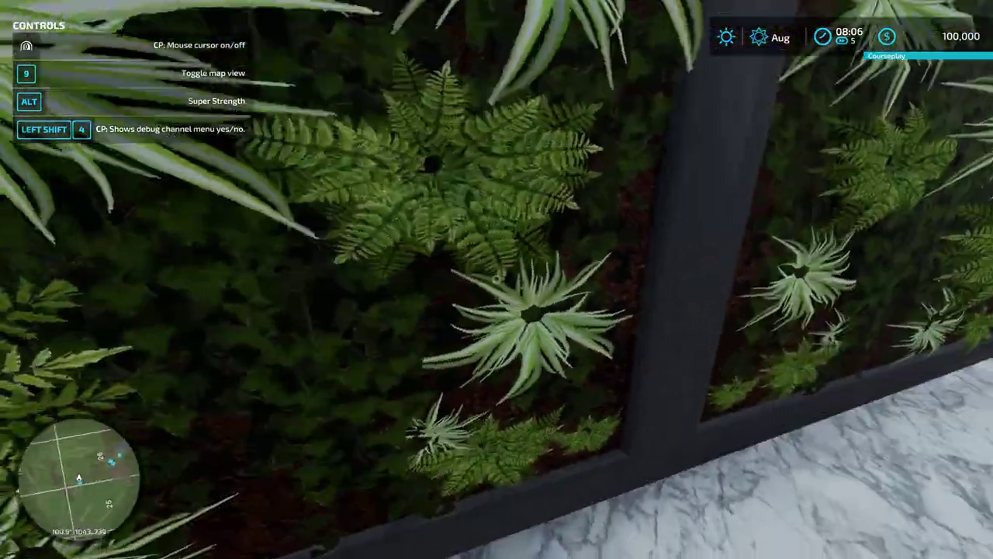
key("w")
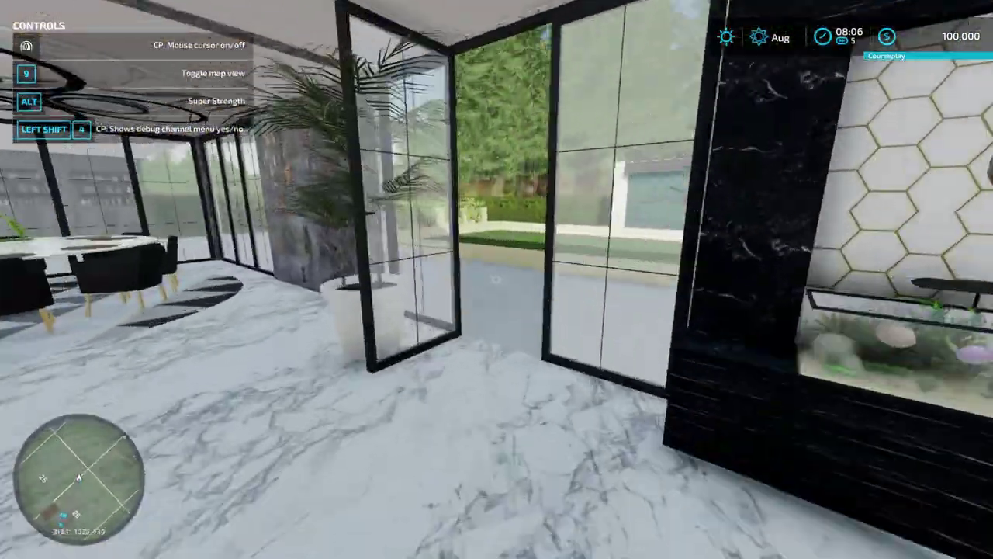
Step: Walk out past the raised planters and steps to inspect the outdoor bar of the Millionaire House
key("w")
key("w")
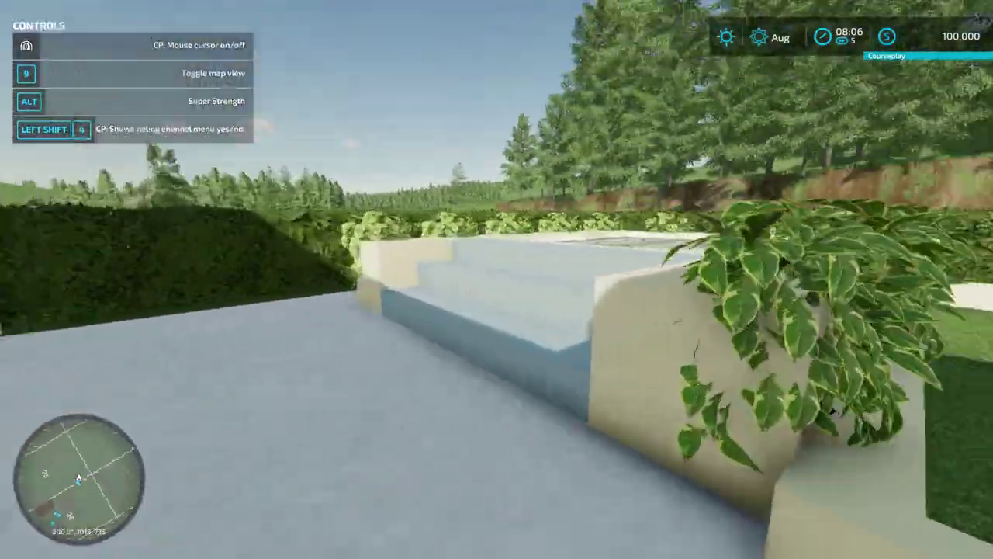
key("w")
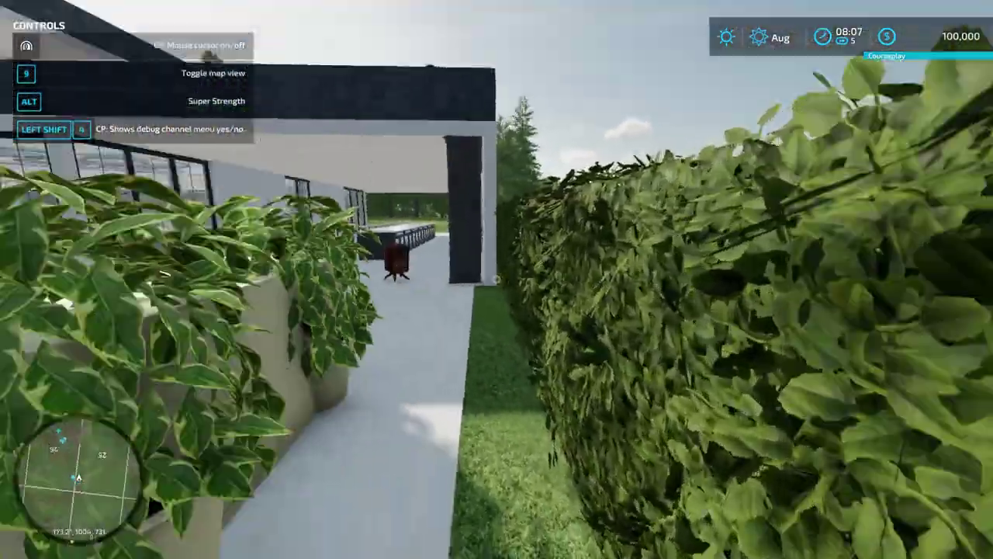
key("w")
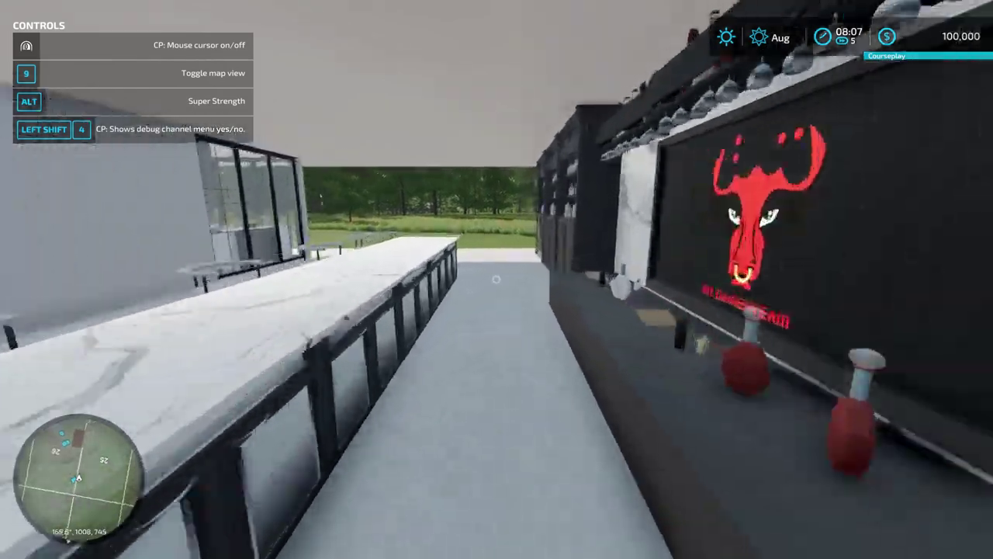
Step: Leave the outdoor bar and cross the grass to the open gate of the big machines hall
key("w")
key("w")
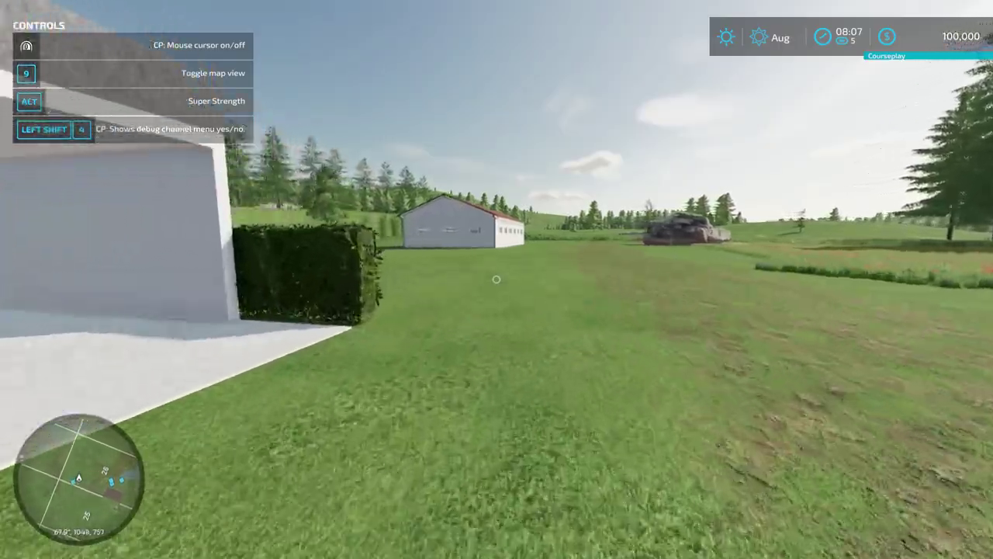
key("w")
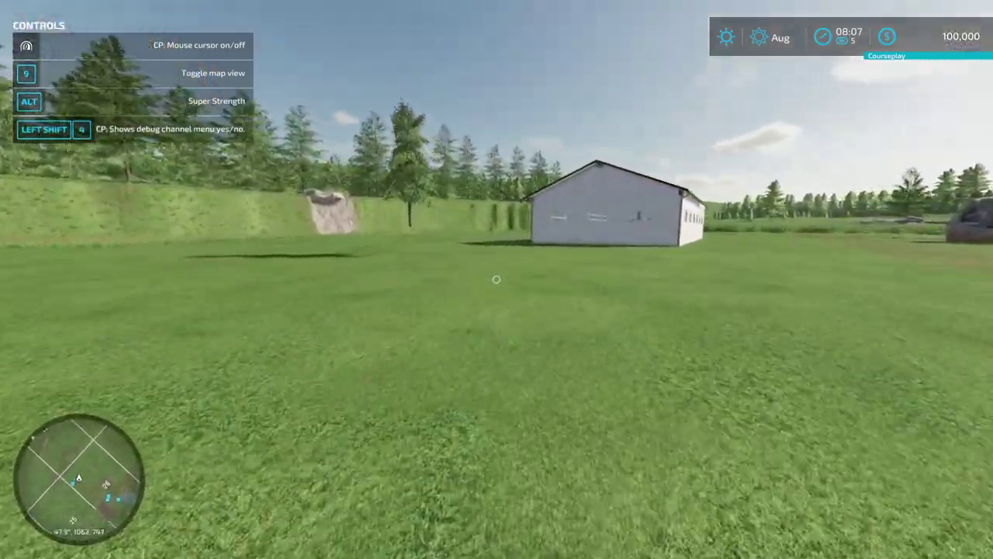
key("w")
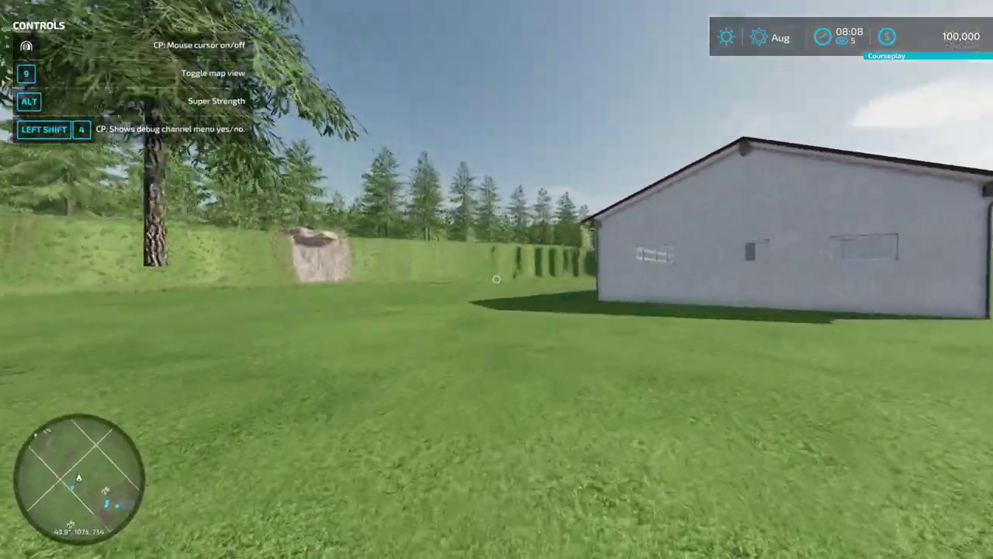
key("w")
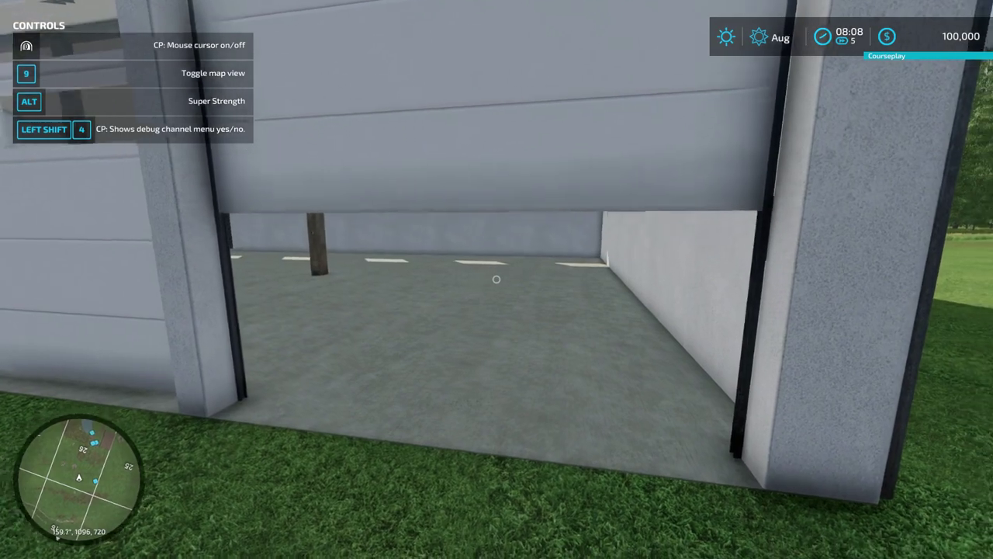
Step: Inspect the inside of the big machines hall, turn on its shed lights, and walk back out across the grass
key("w")
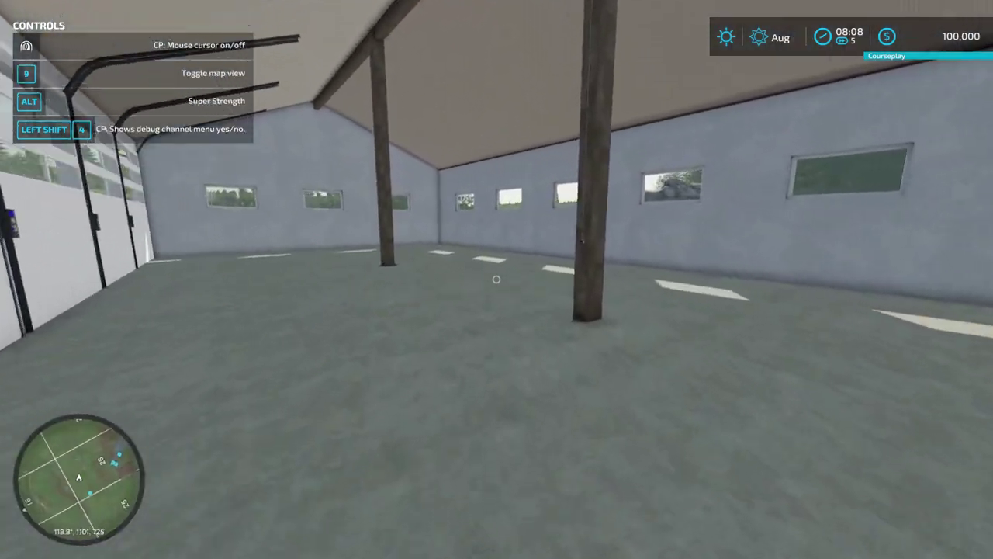
key("w")
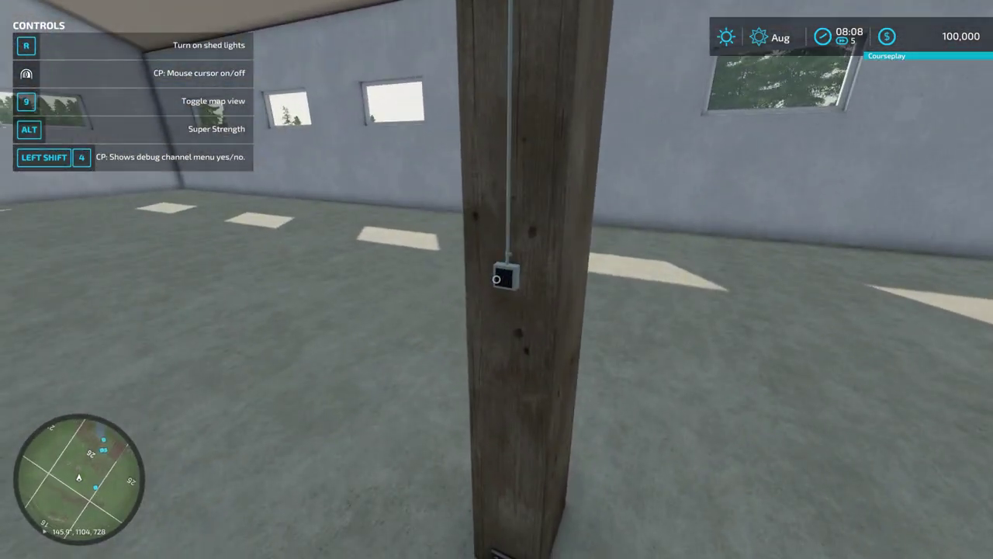
key("r")
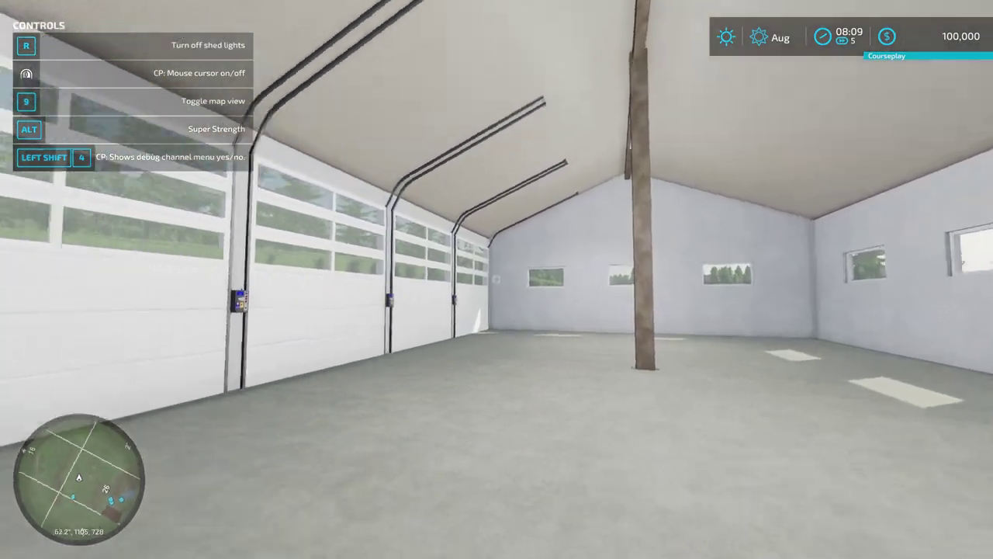
key("w")
left_click(497, 280)
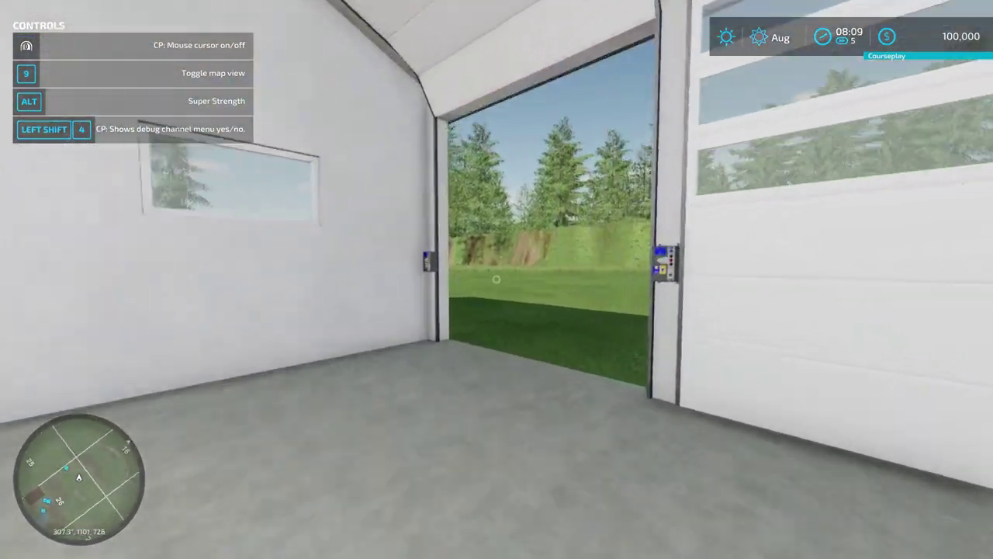
key("w")
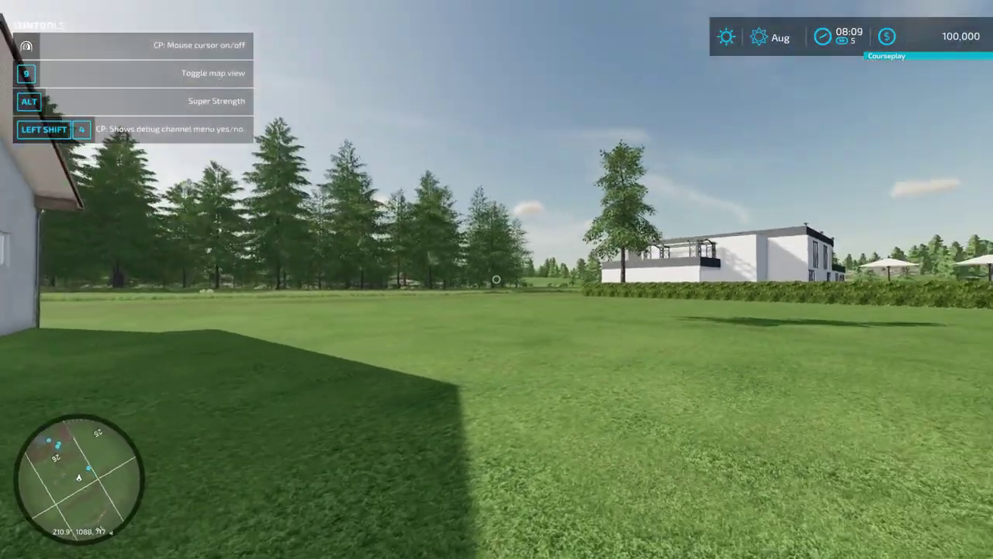
key("w")
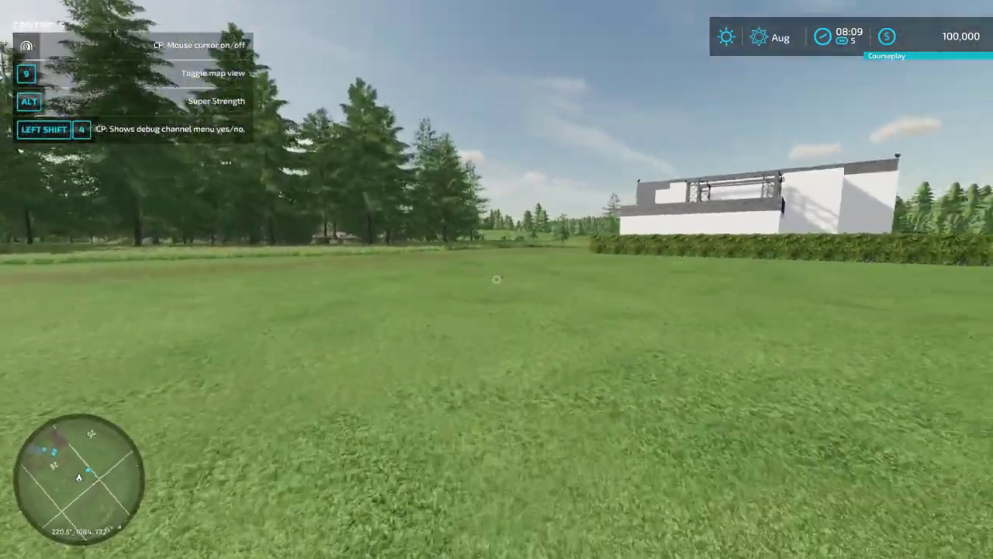
key("w")
Step: Open the in-game menu and quit Farming Simulator 22 to the desktop
key("Escape")
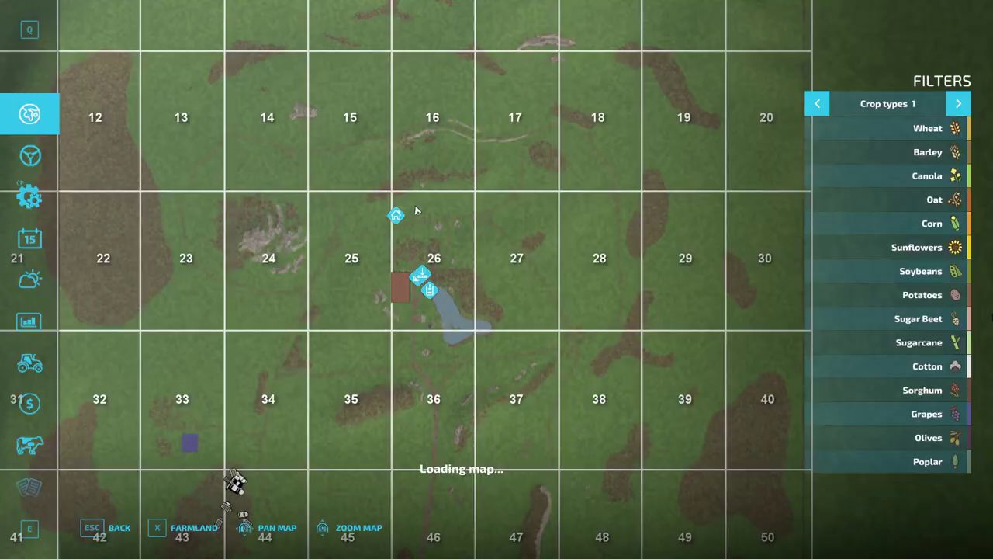
scroll(24, 494, "down", 7)
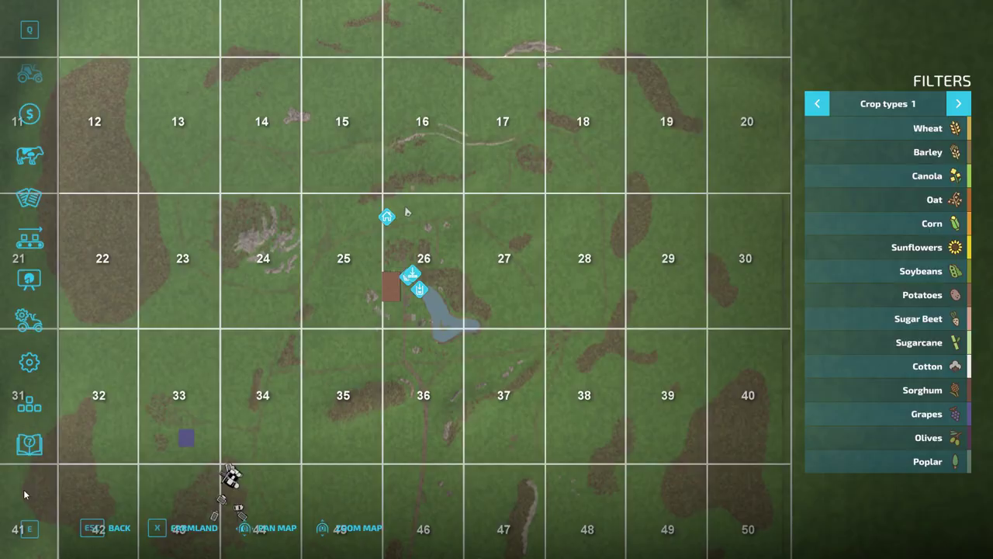
left_click(31, 445)
left_click(288, 527)
key("Return")
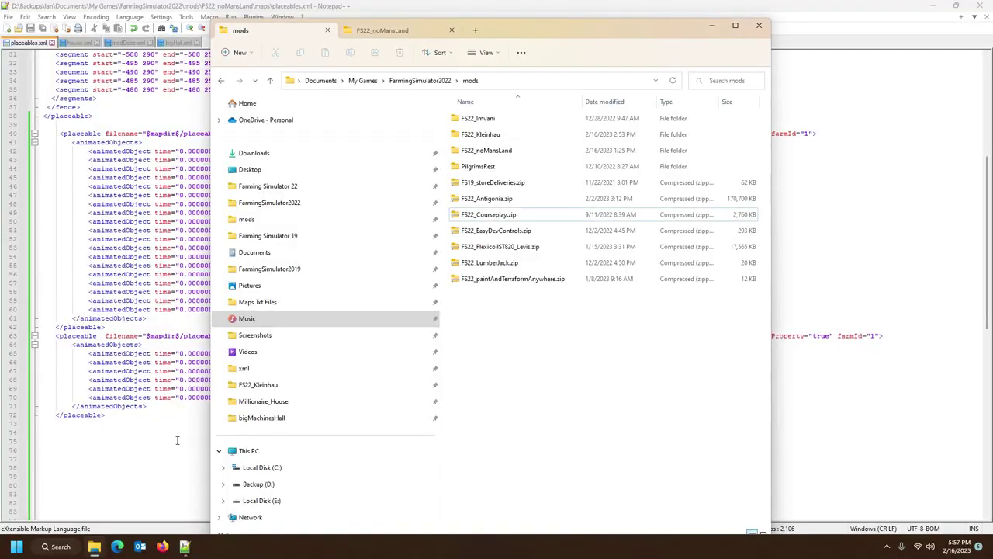
Step: Maximize the file window, go to the FarmingSimulator2022 folder, and open game.xml
left_click(737, 26)
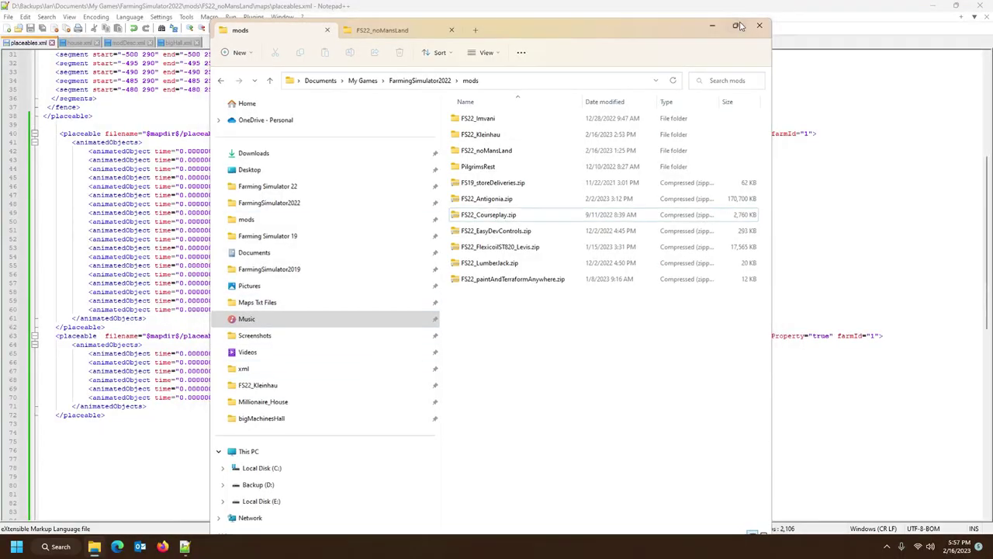
left_click(175, 9)
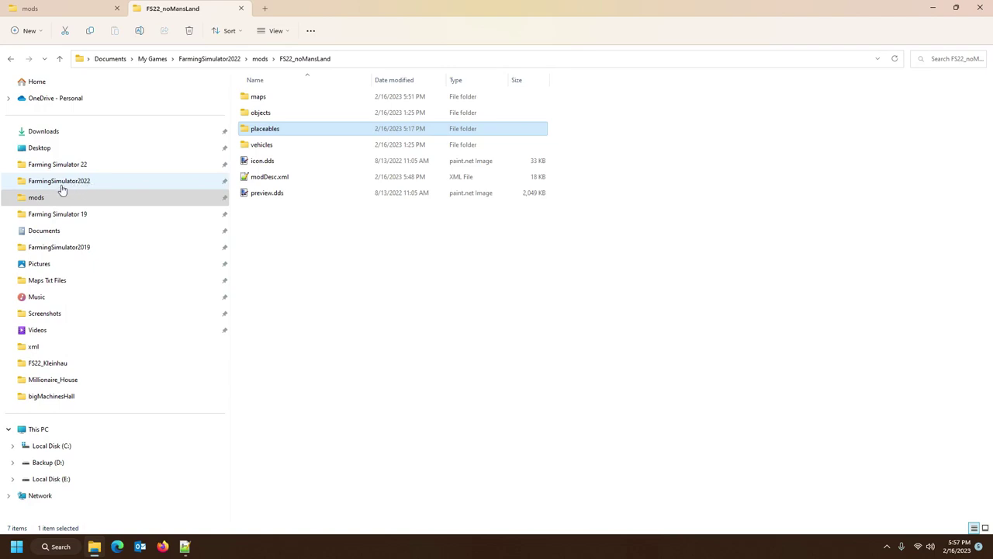
left_click(66, 183)
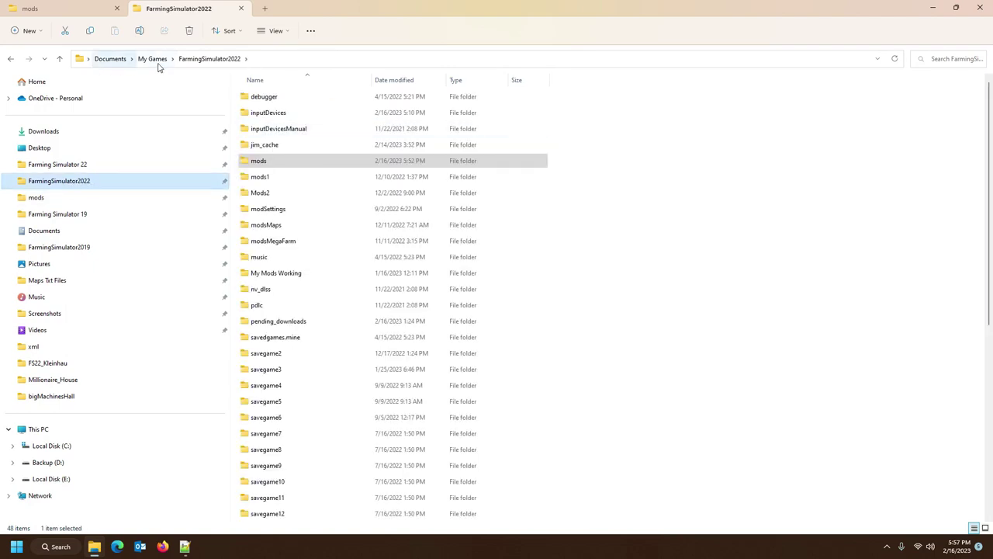
scroll(359, 328, "down", 7)
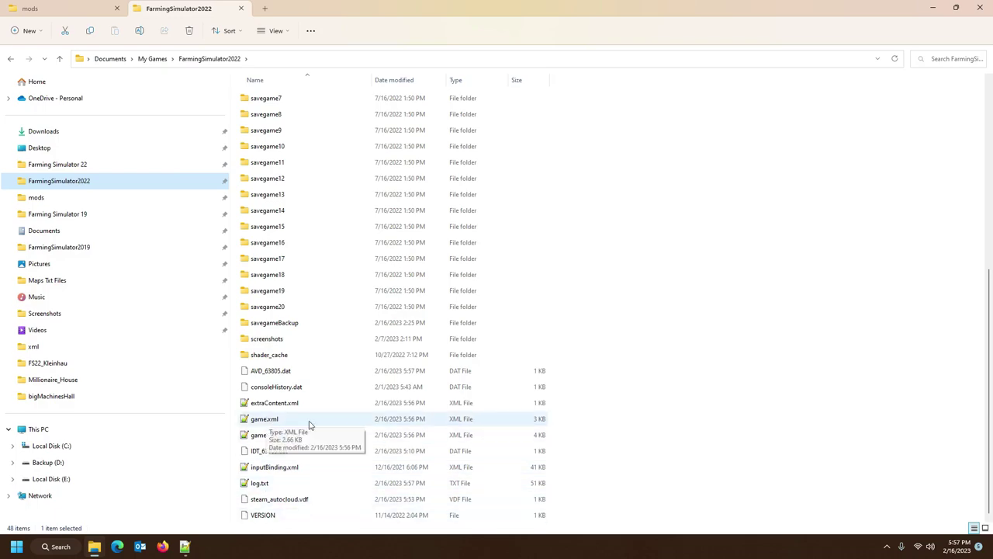
left_click(273, 421)
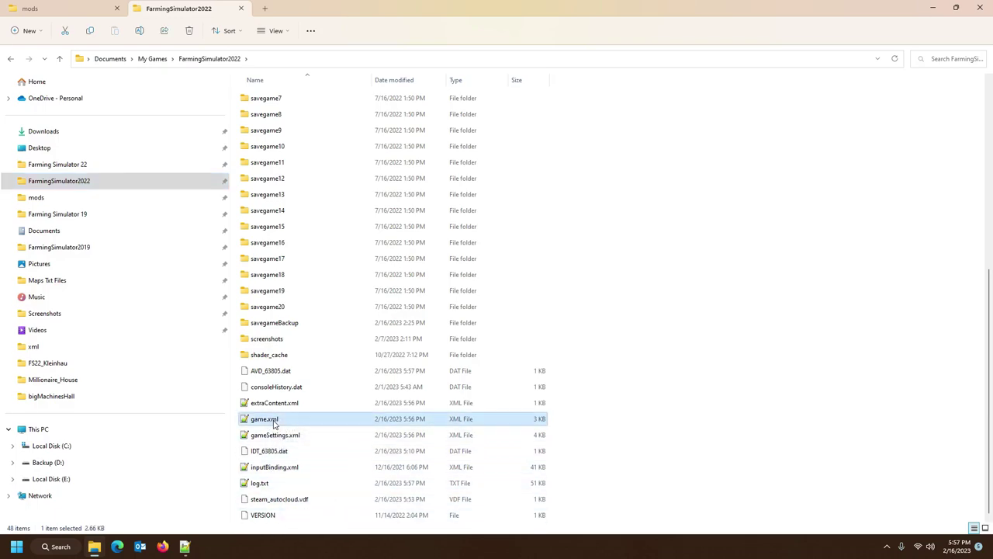
double_click(273, 421)
Step: Check the controls setting in the development section of game.xml and close the file
scroll(349, 326, "down", 10)
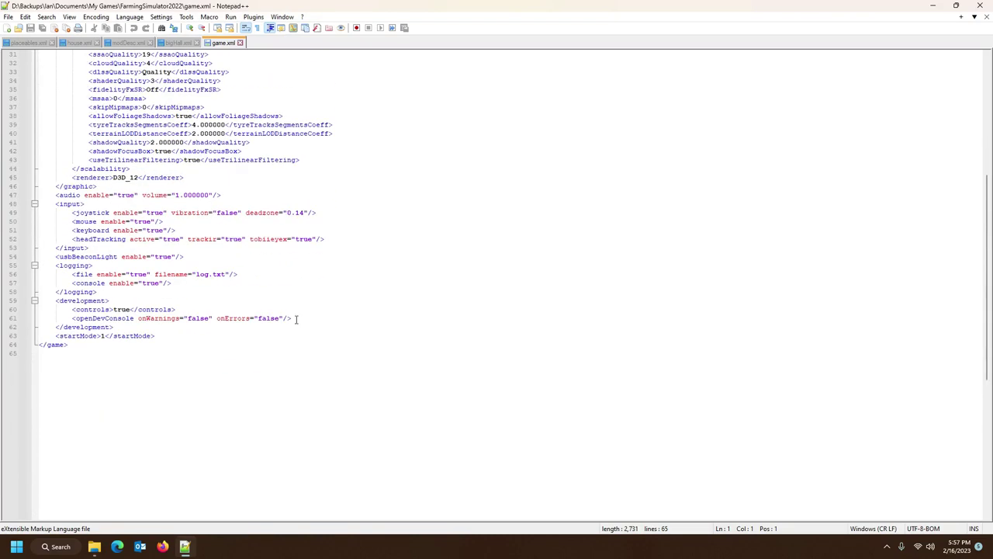
left_click(80, 301)
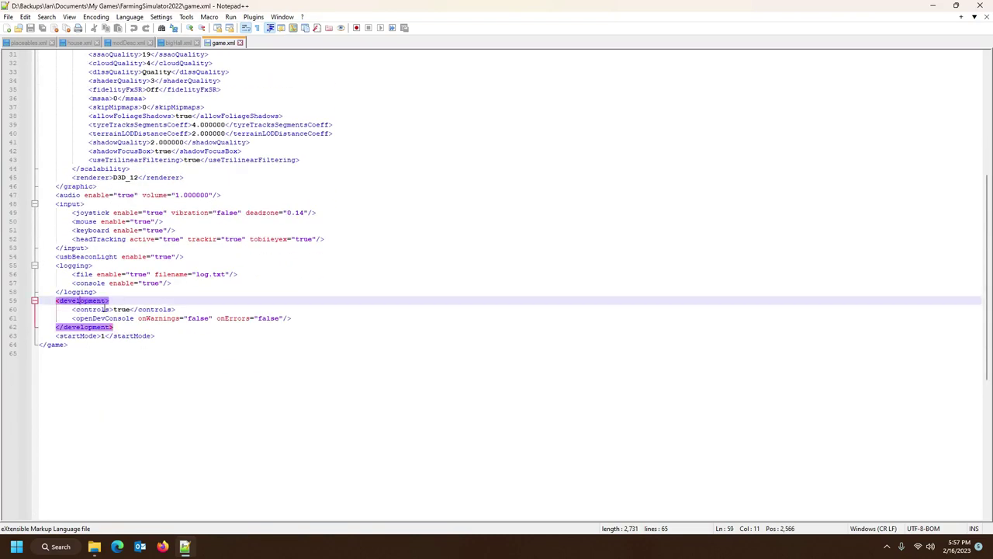
left_click(122, 309)
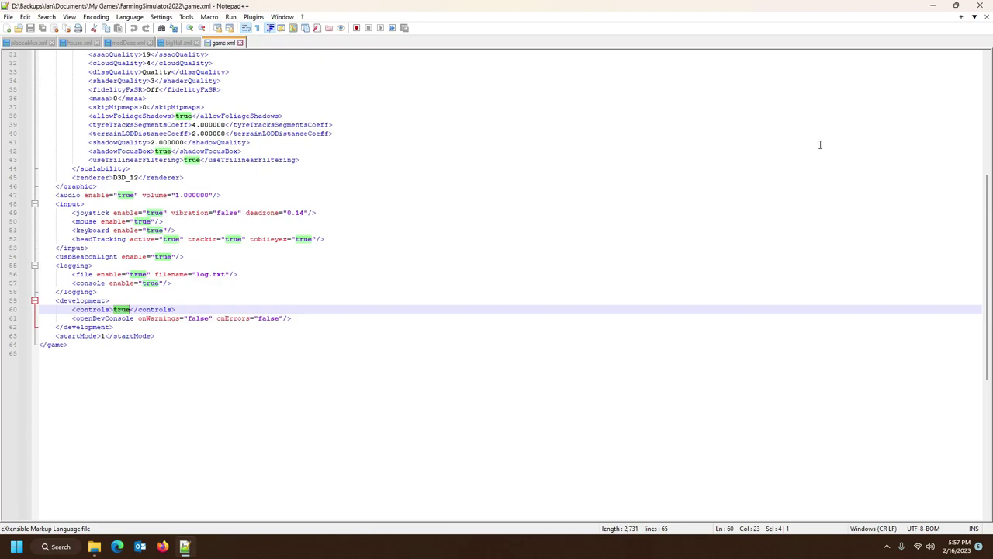
left_click(241, 43)
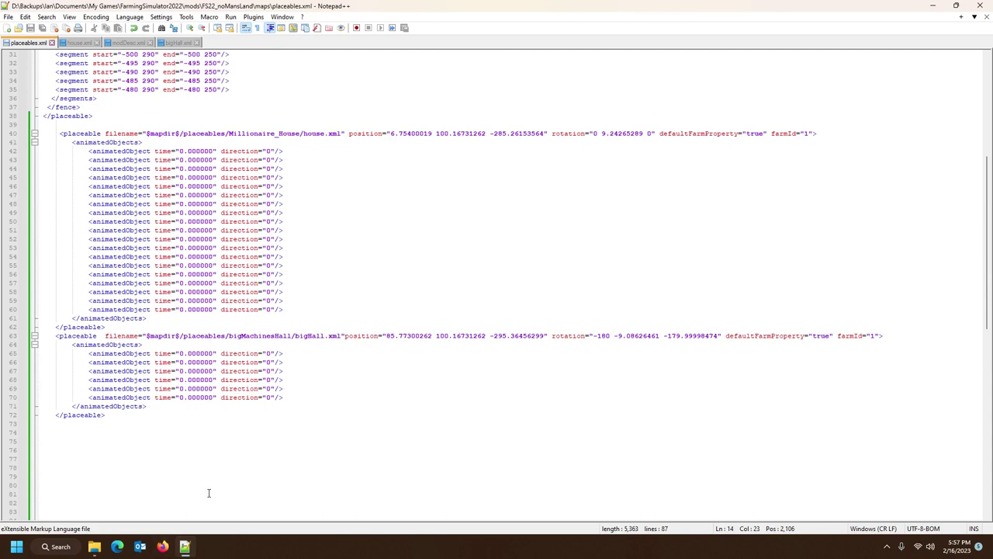
Step: Open log.txt from the FarmingSimulator2022 folder and look through the loading entries for errors and warnings
left_click(94, 547)
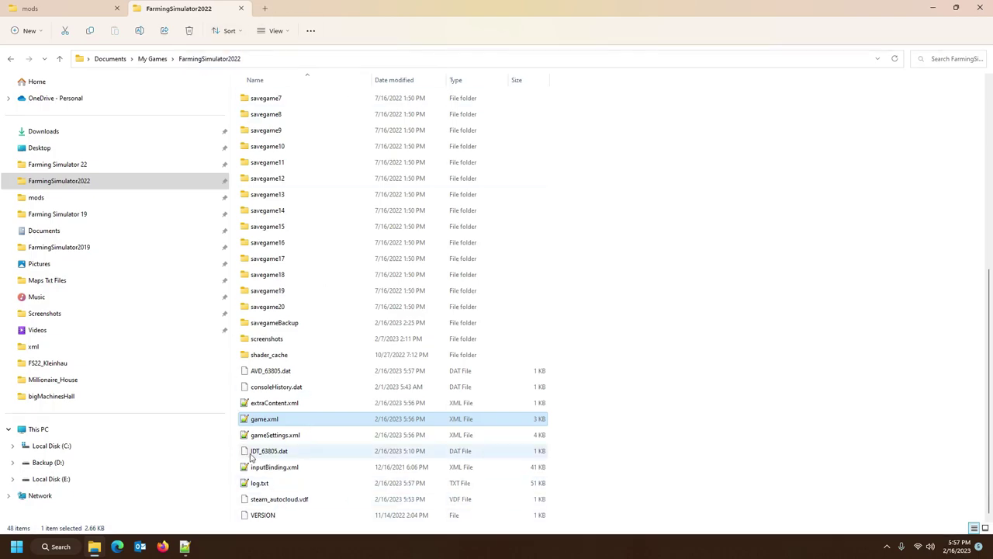
double_click(261, 484)
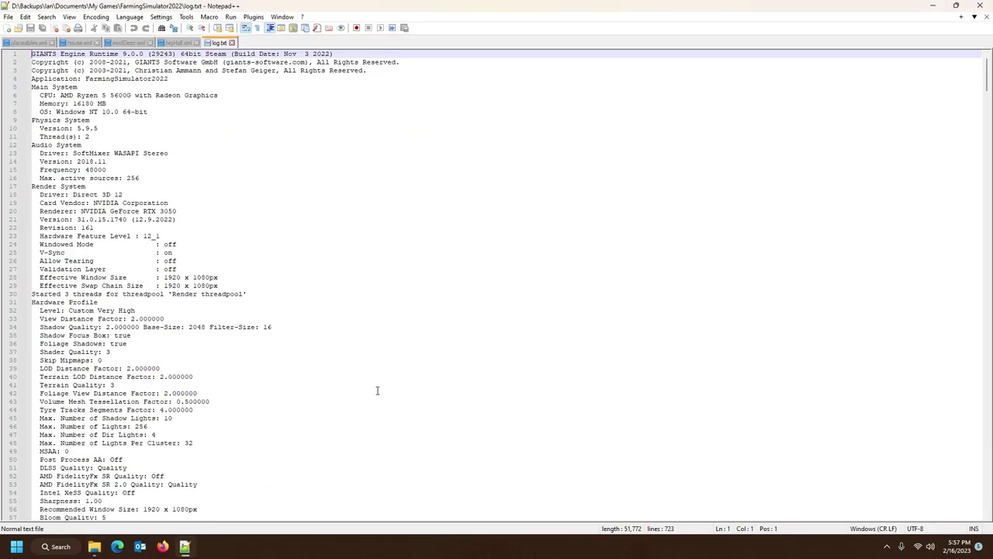
scroll(516, 309, "down", 12)
scroll(515, 309, "down", 17)
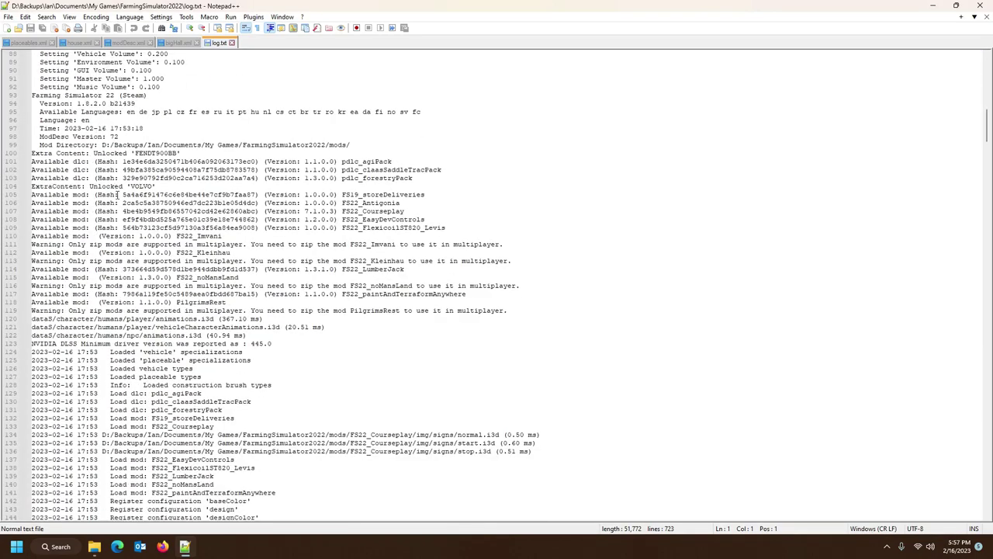
scroll(118, 195, "down", 20)
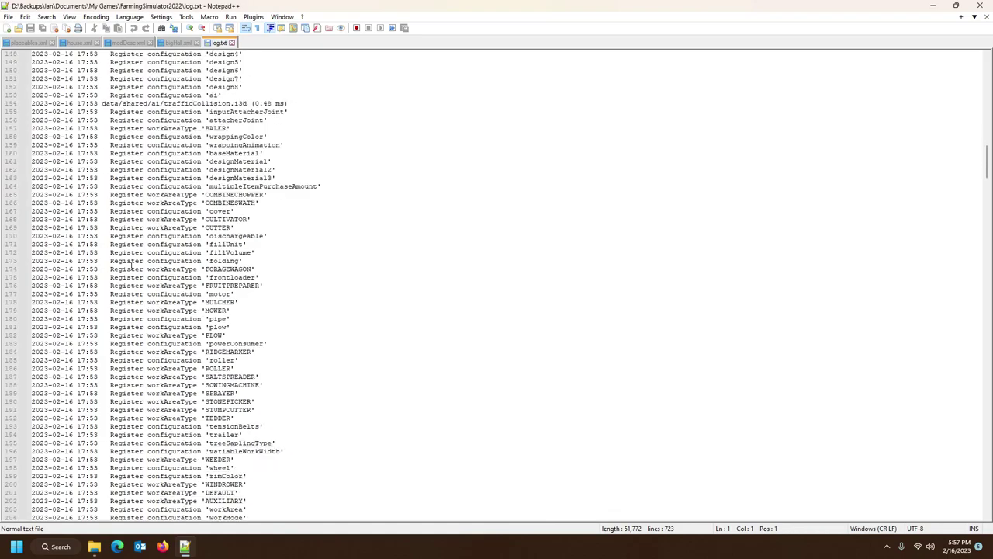
scroll(131, 265, "down", 15)
scroll(136, 248, "down", 20)
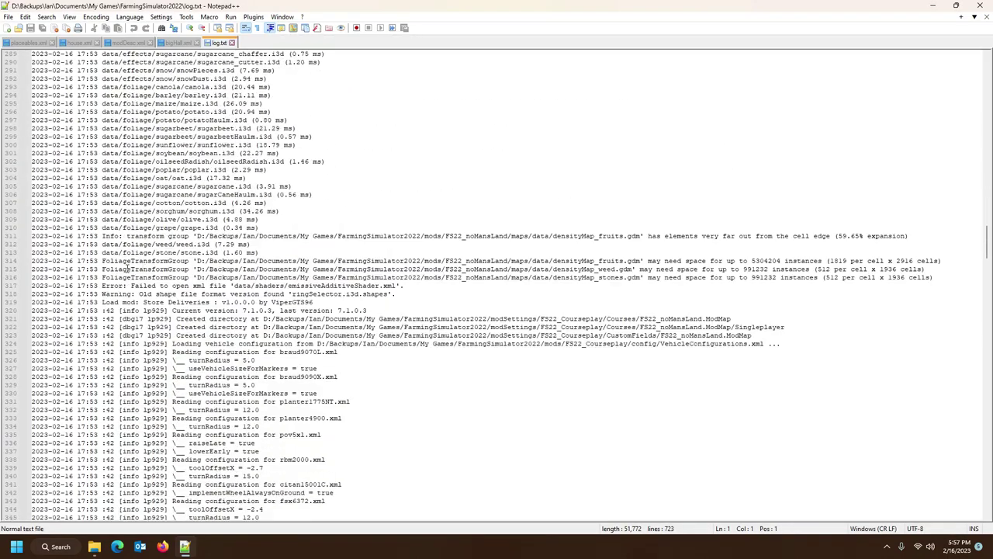
Step: Examine the emissiveAdditiveShader.xml and ringSelector.i3d.shapes entries and the Courseplay vehicle configuration entry in the log
left_click(169, 286)
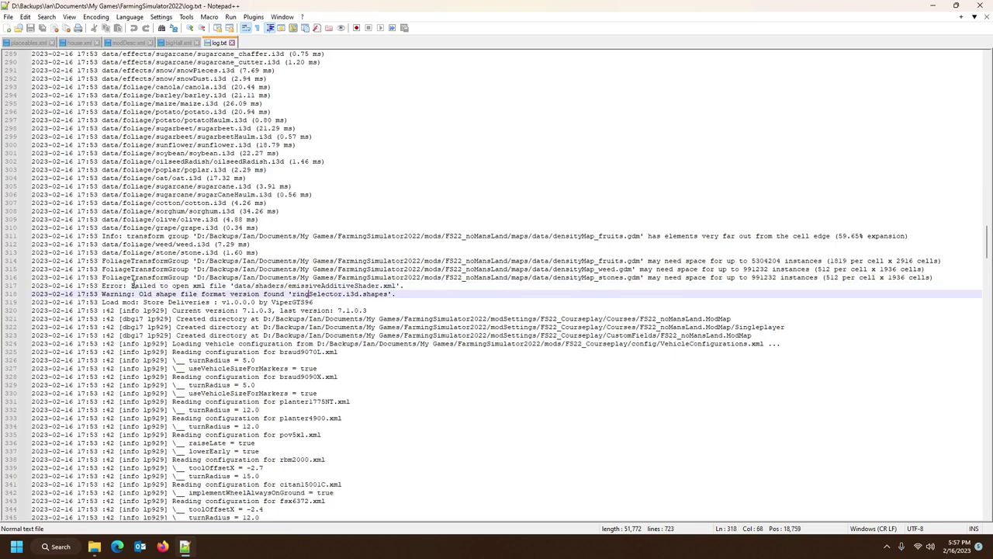
left_click(122, 293)
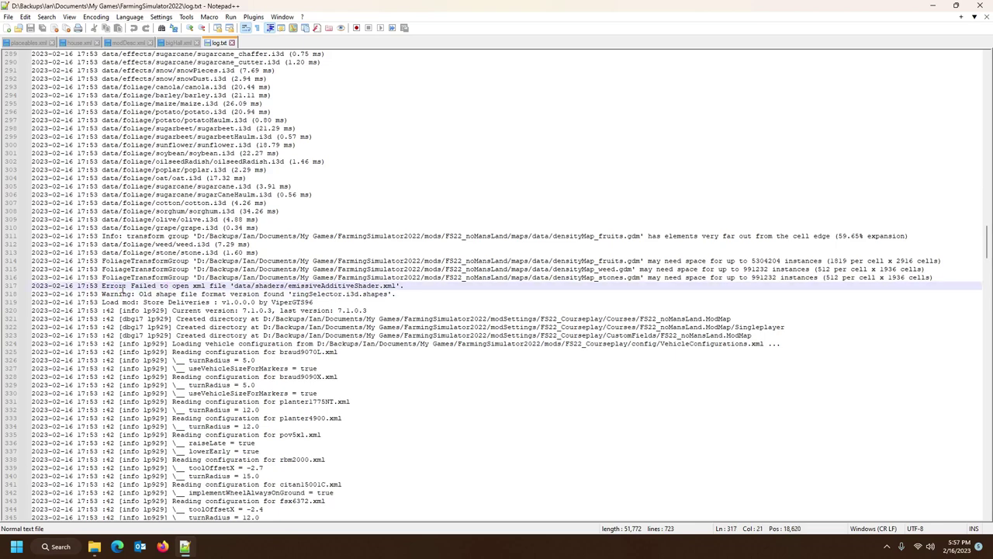
left_click(126, 294)
scroll(263, 290, "down", 20)
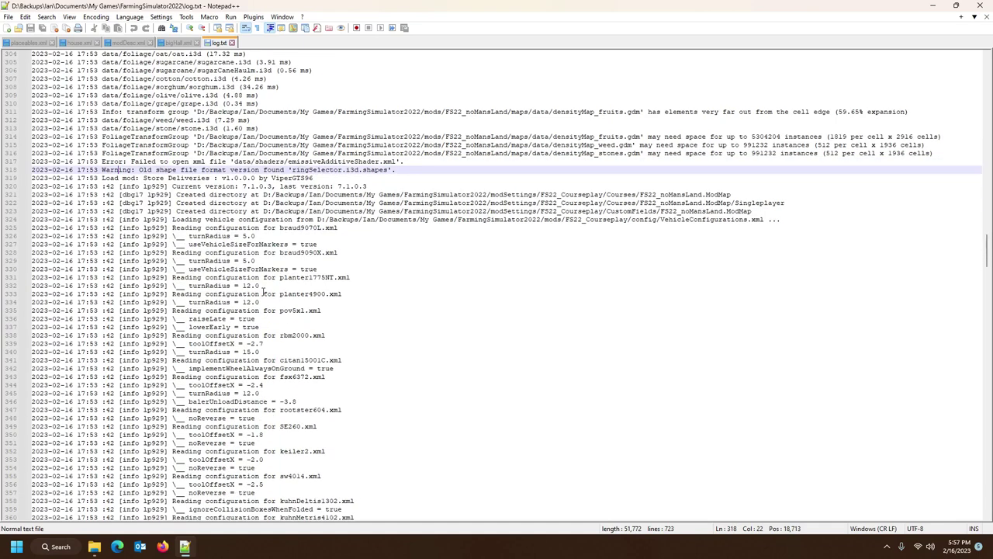
scroll(262, 289, "down", 19)
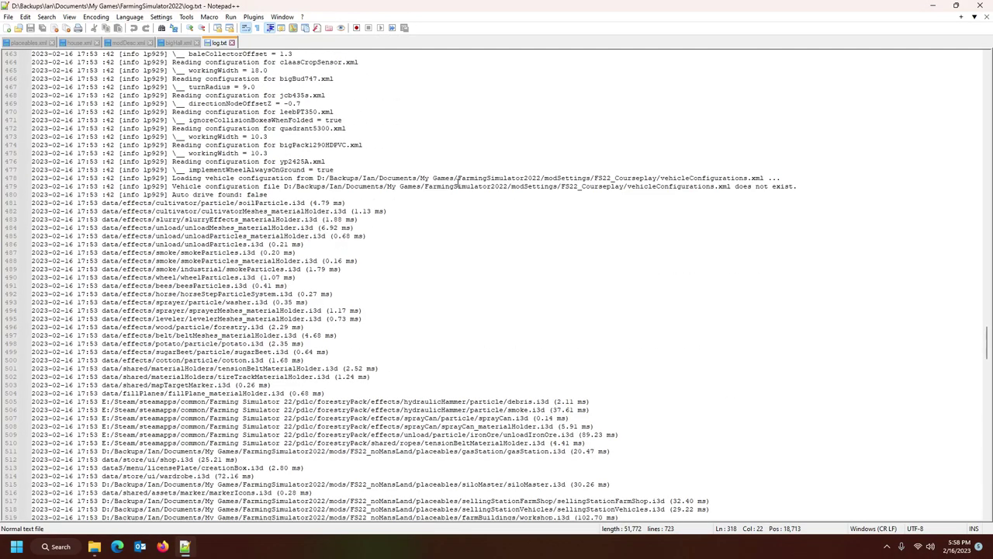
left_click(380, 177)
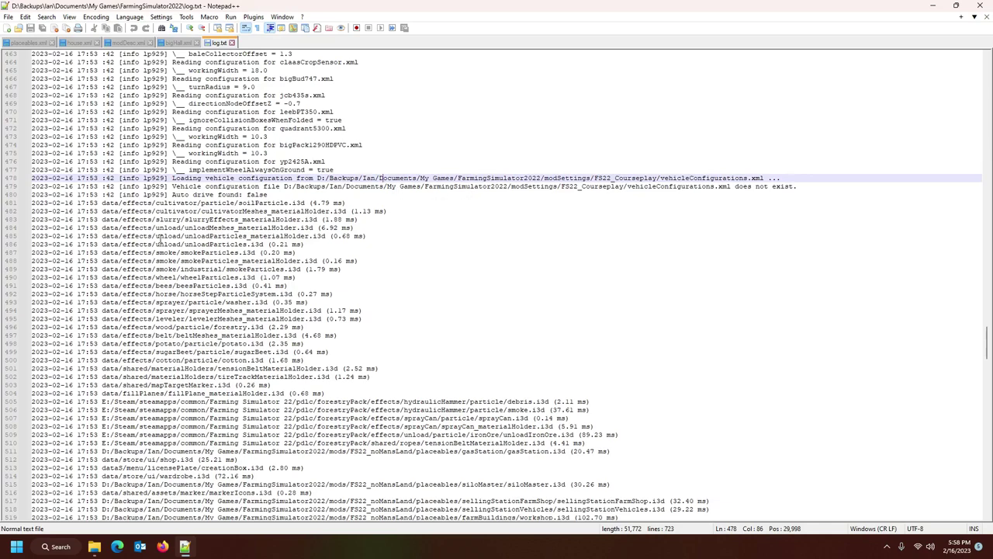
Step: Examine the log entries for Millionaire_House and its doorsound.ogg file, and switch back to the FarmingSimulator2022 folder in File Explorer
scroll(161, 240, "down", 15)
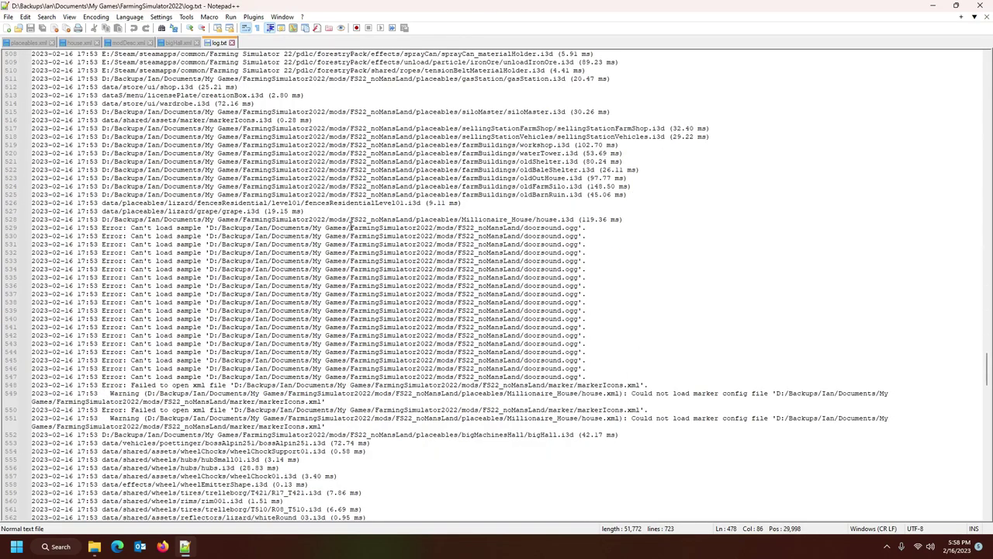
left_click(435, 228)
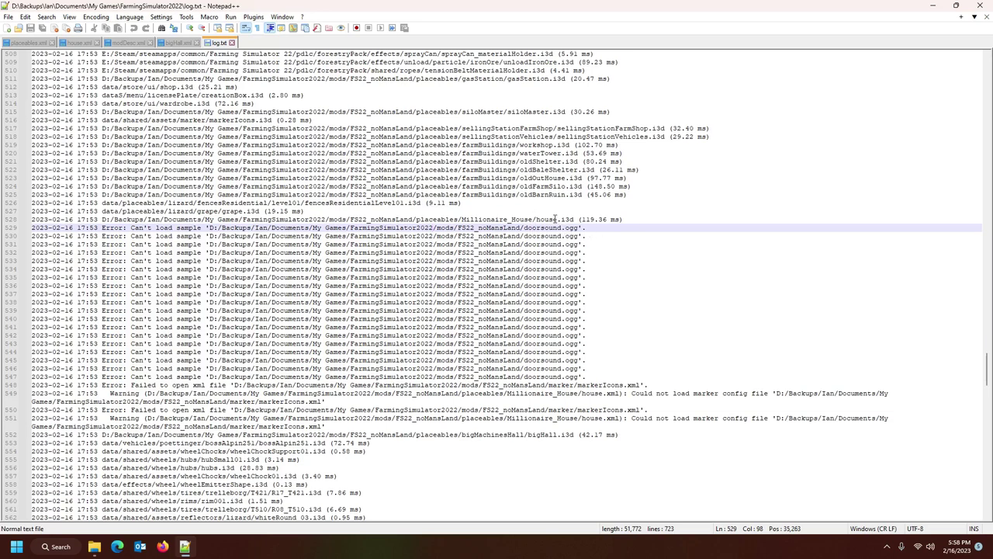
left_click(93, 546)
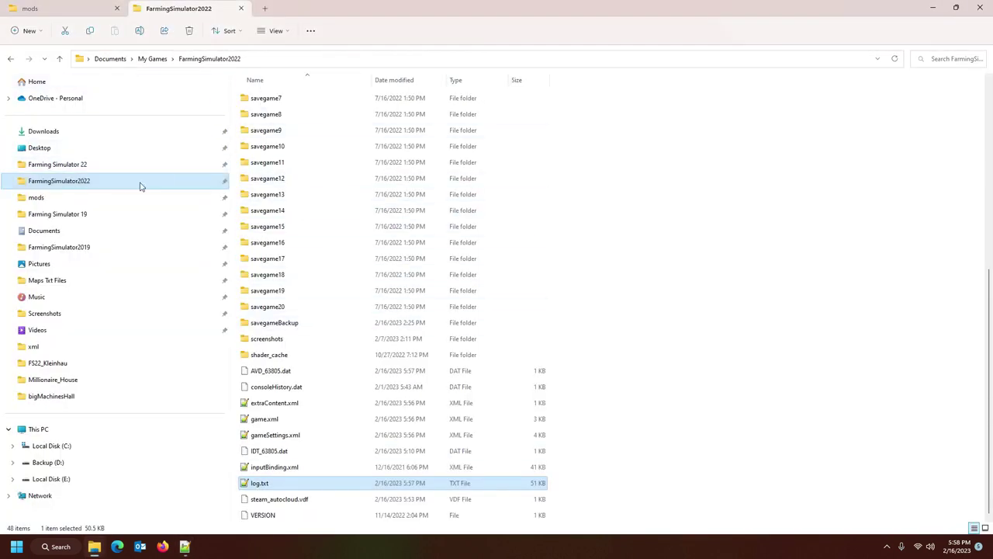
Step: Open the Millionaire_House folder inside the placeables folder of the FS22_noMansLand mod
left_click(73, 10)
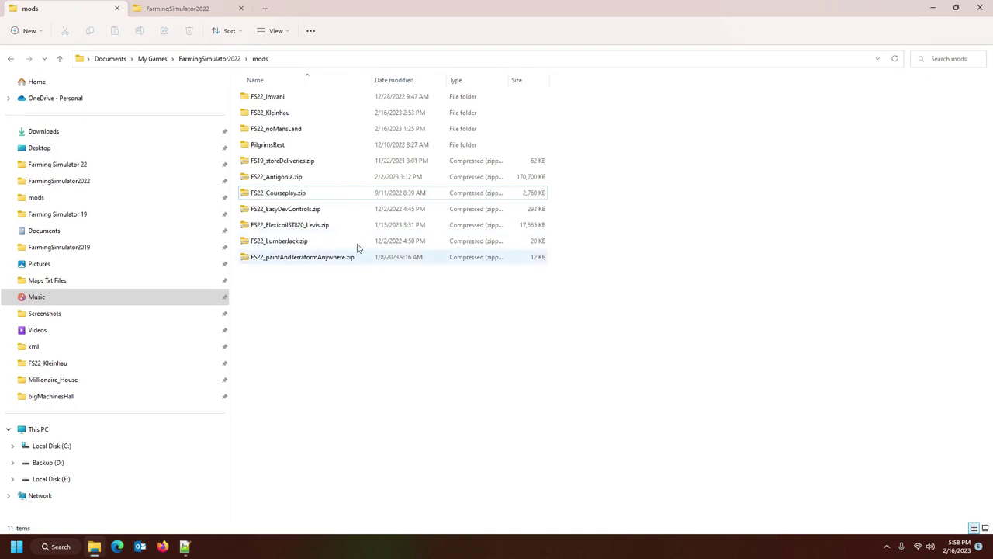
double_click(299, 131)
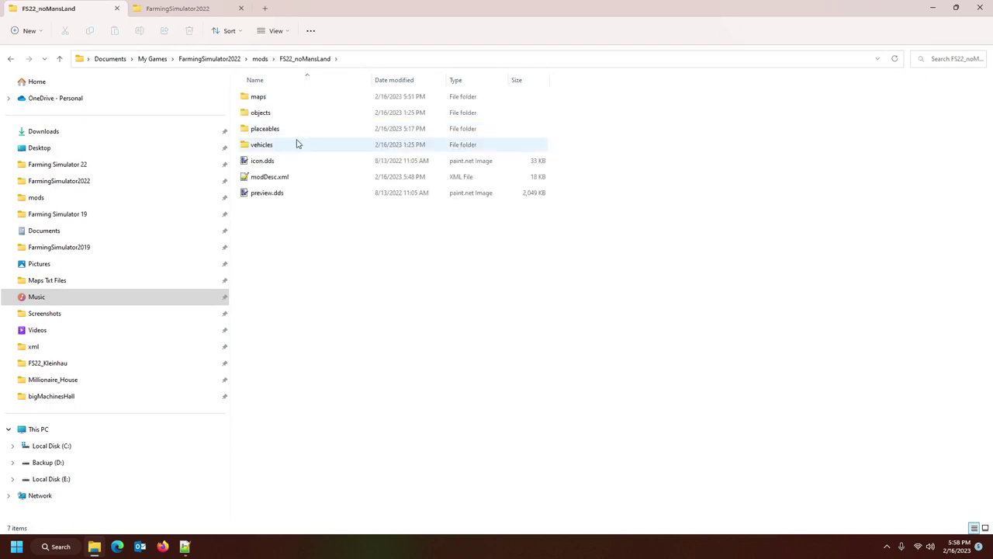
double_click(287, 129)
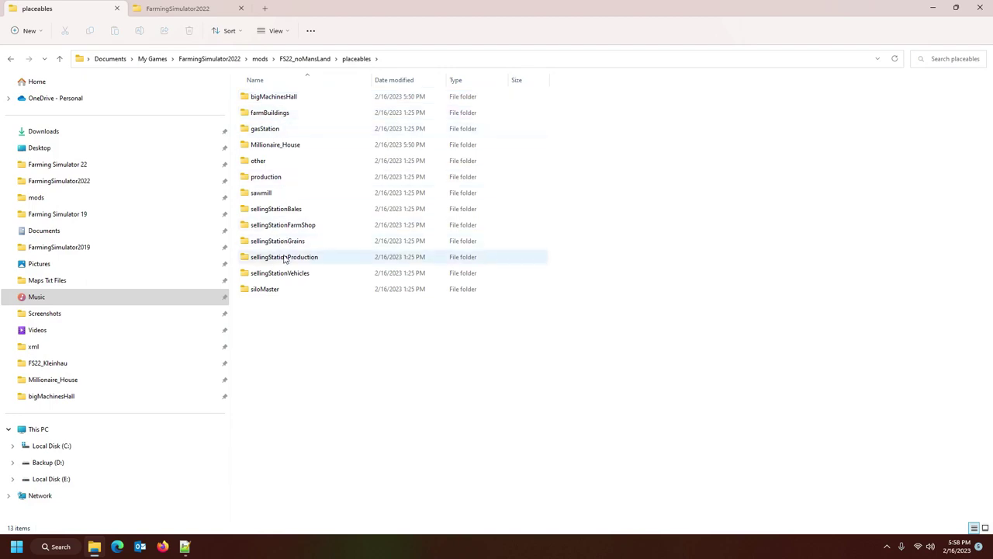
double_click(278, 146)
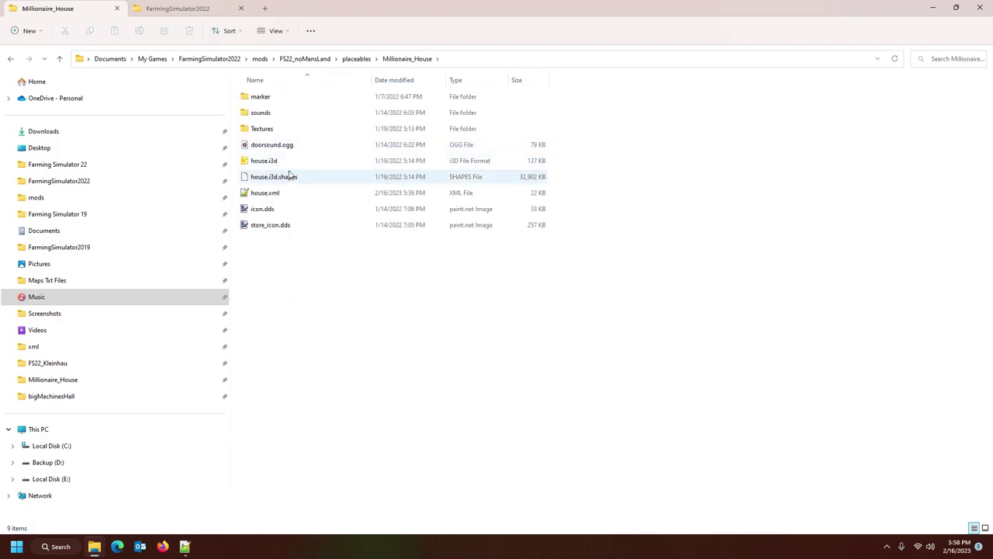
Step: Open house.i3d in Notepad++ and check its file list for sound references
left_click(286, 163)
right_click(287, 165)
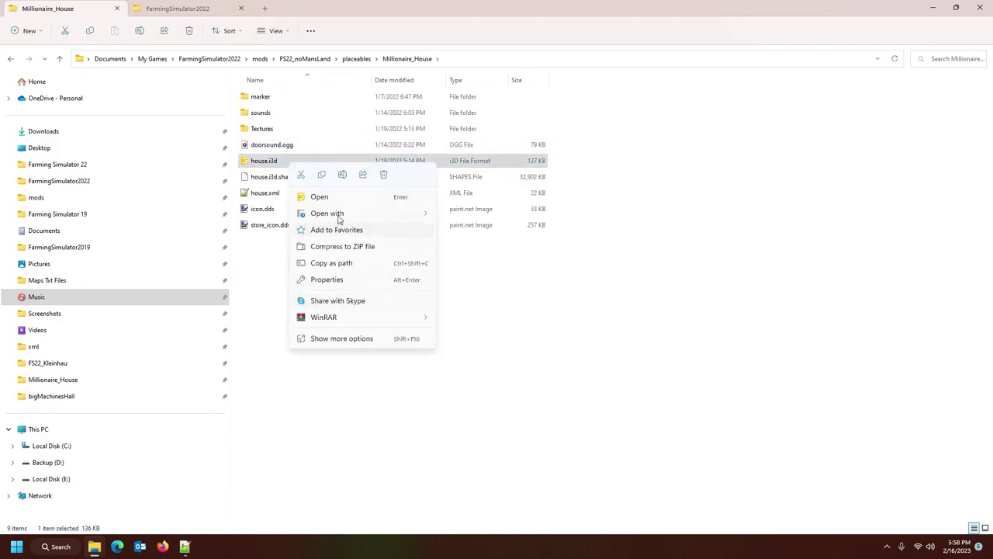
mouse_move(336, 215)
left_click(487, 229)
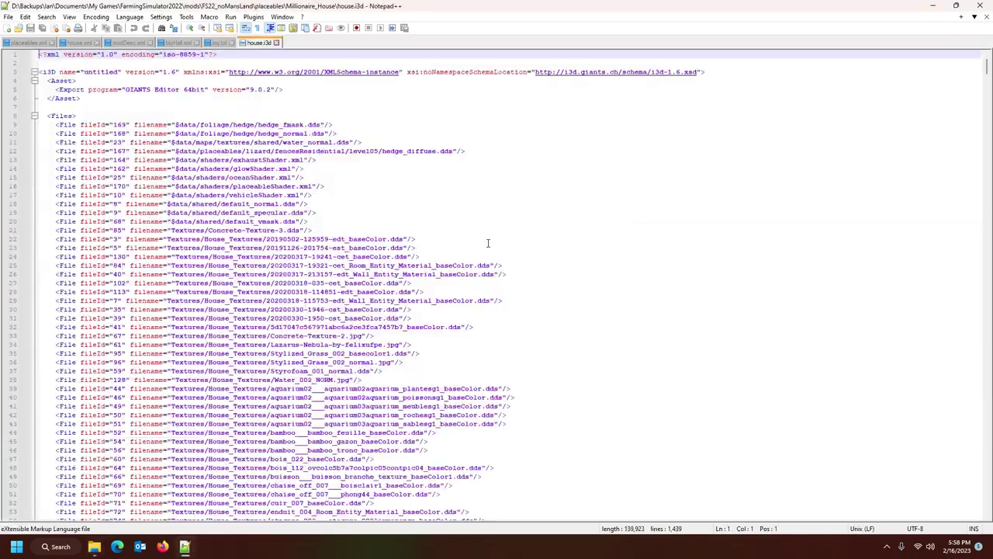
scroll(496, 248, "down", 20)
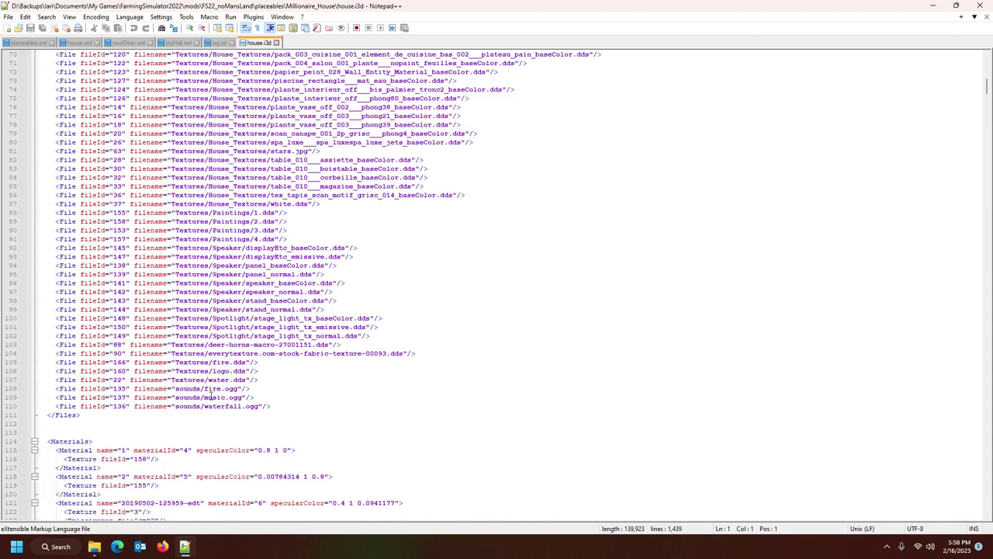
left_click(187, 547)
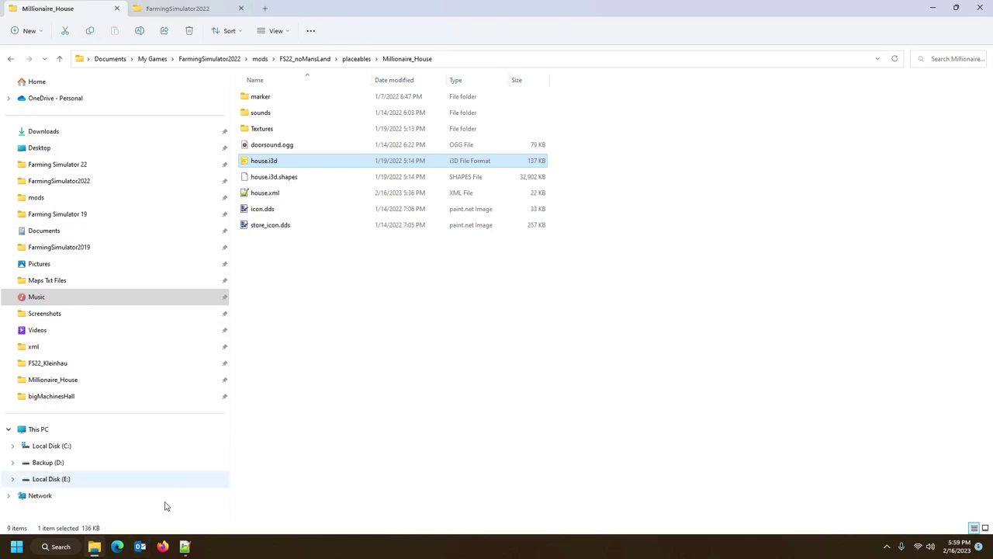
left_click(187, 547)
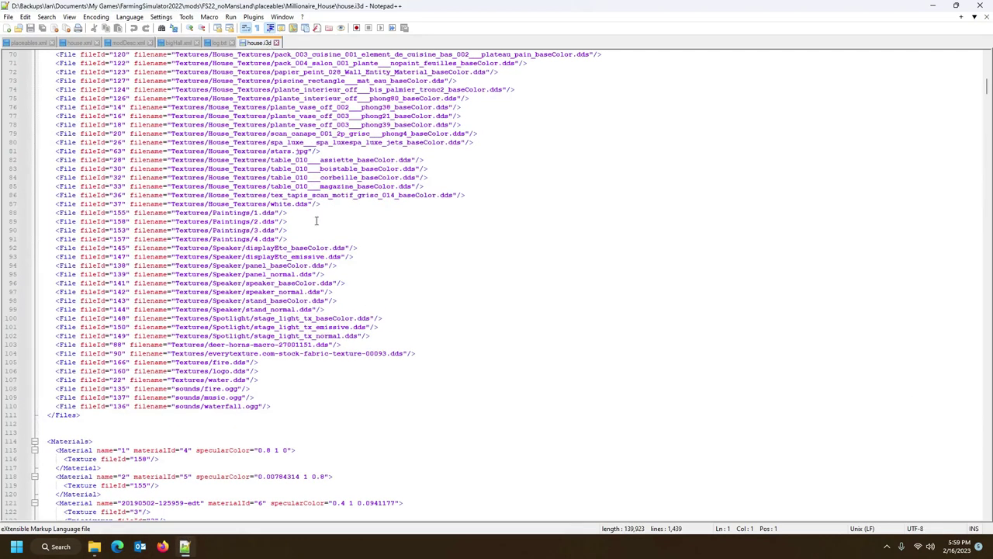
Step: Compare the doorsound.ogg path in the log.txt errors with the Millionaire_House folder contents, and bring up house.xml
left_click(218, 42)
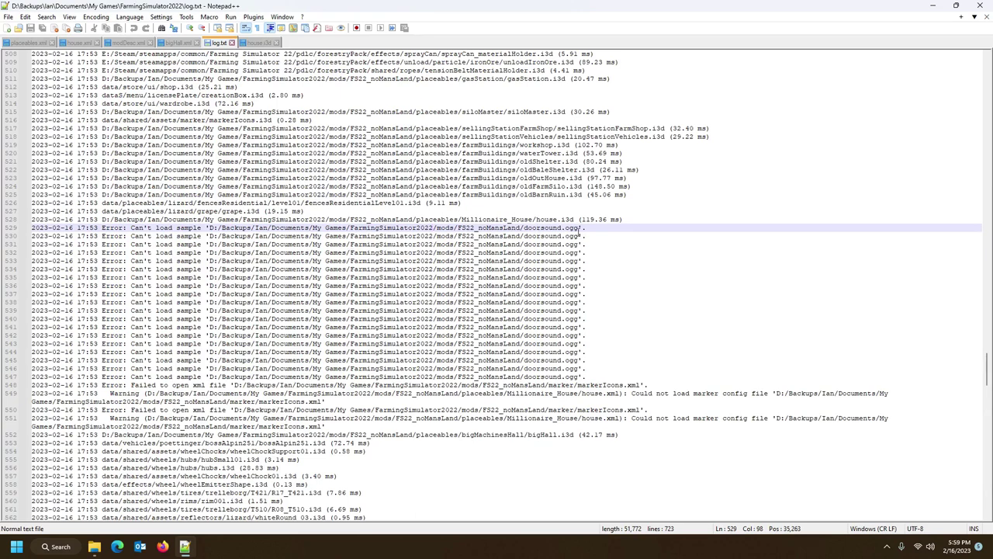
left_click(94, 546)
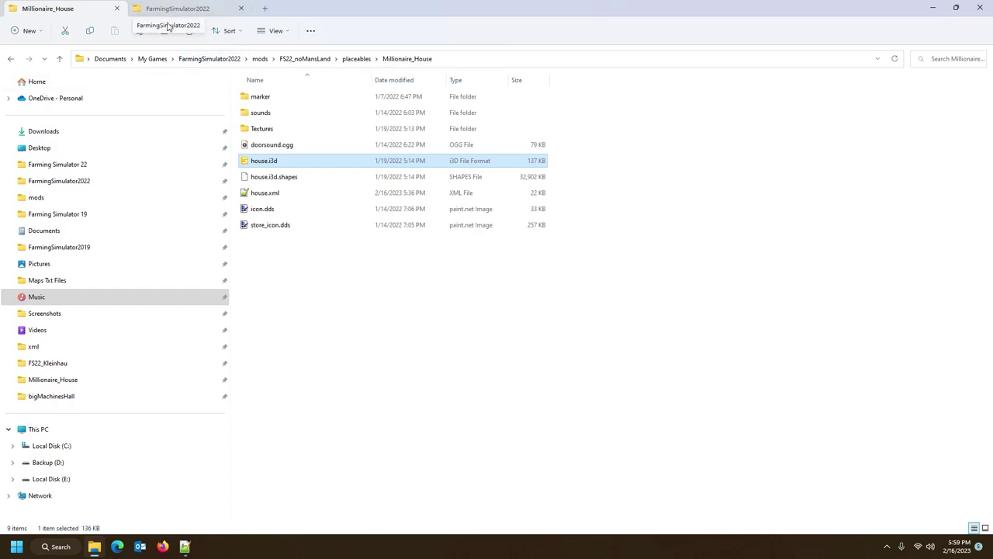
left_click(185, 546)
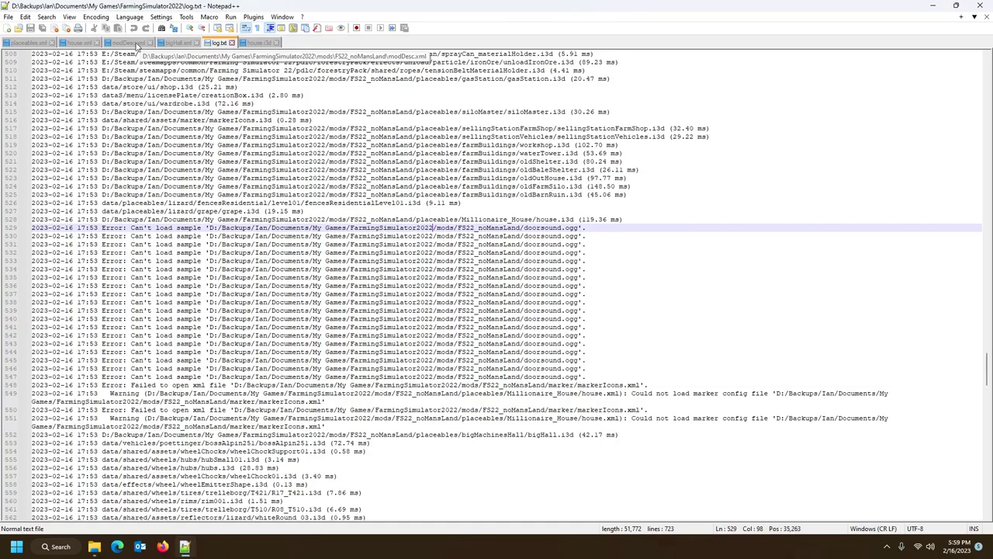
left_click(75, 44)
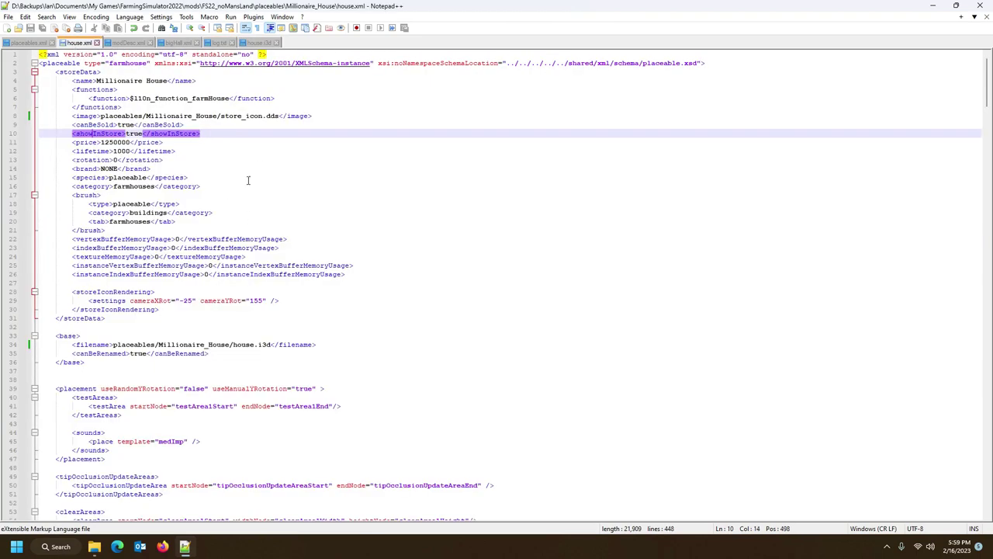
Step: Recheck the doorsound file name in log.txt and search house.xml for "doorsound"
left_click(220, 43)
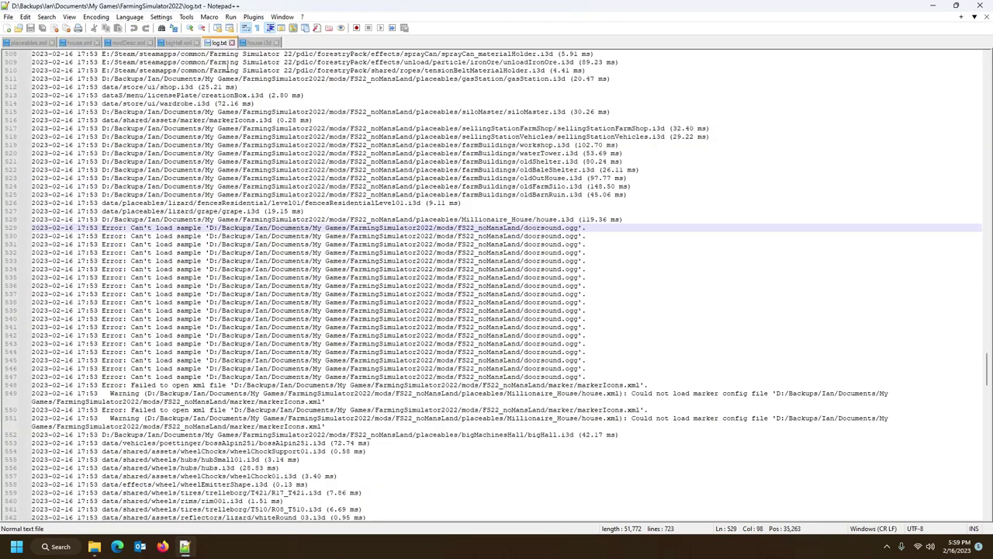
double_click(551, 227)
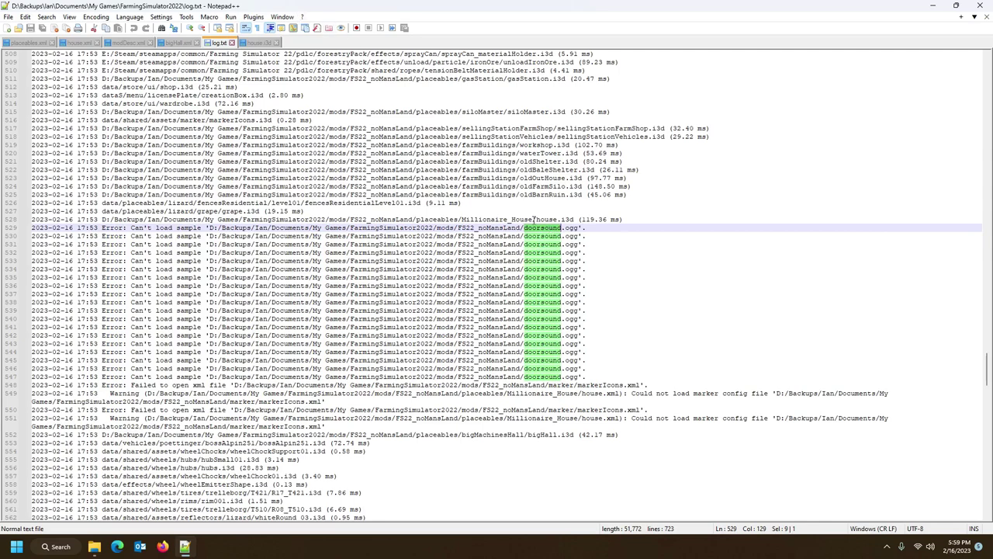
left_click(80, 45)
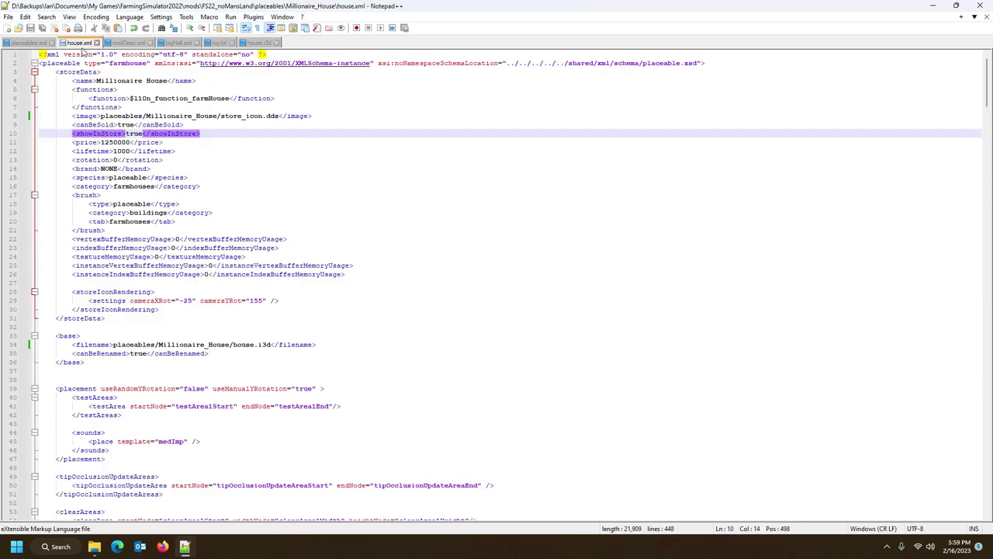
key("ctrl+f")
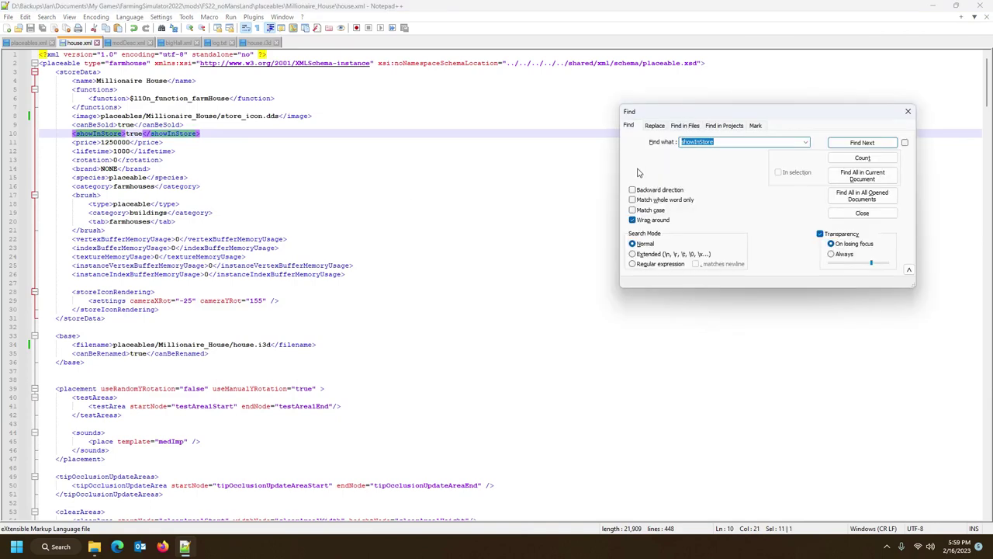
type("doorsound")
left_click(857, 143)
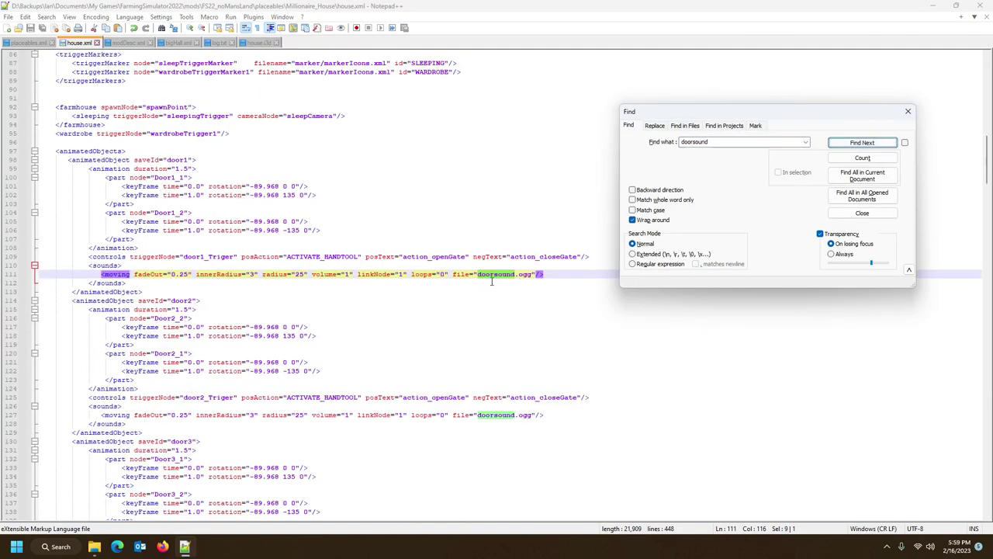